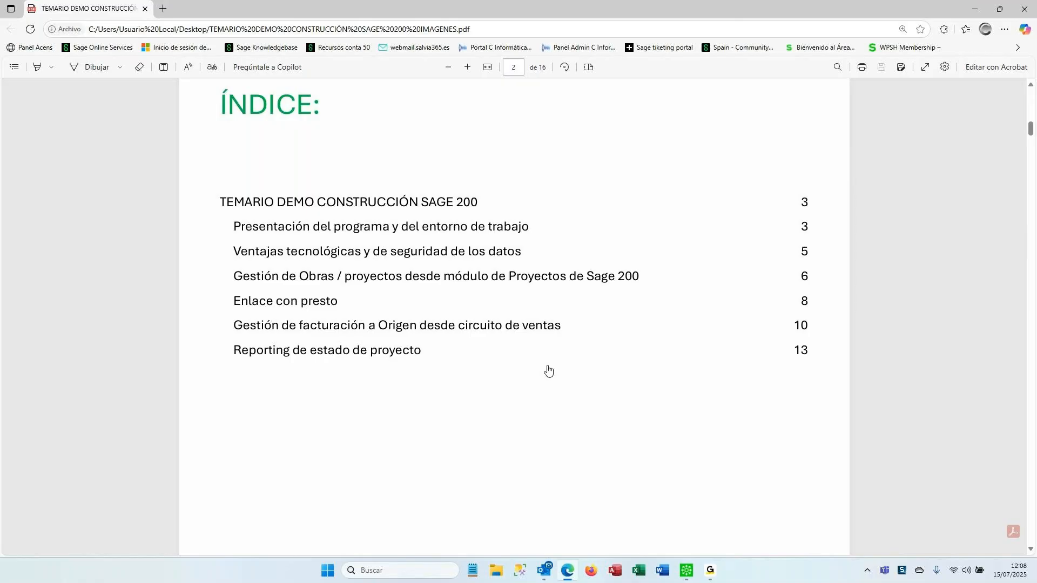
# Read through the demo syllabus from the index to the section presenting the program and its work environment.
pyautogui.scroll(-10, 553, 362)
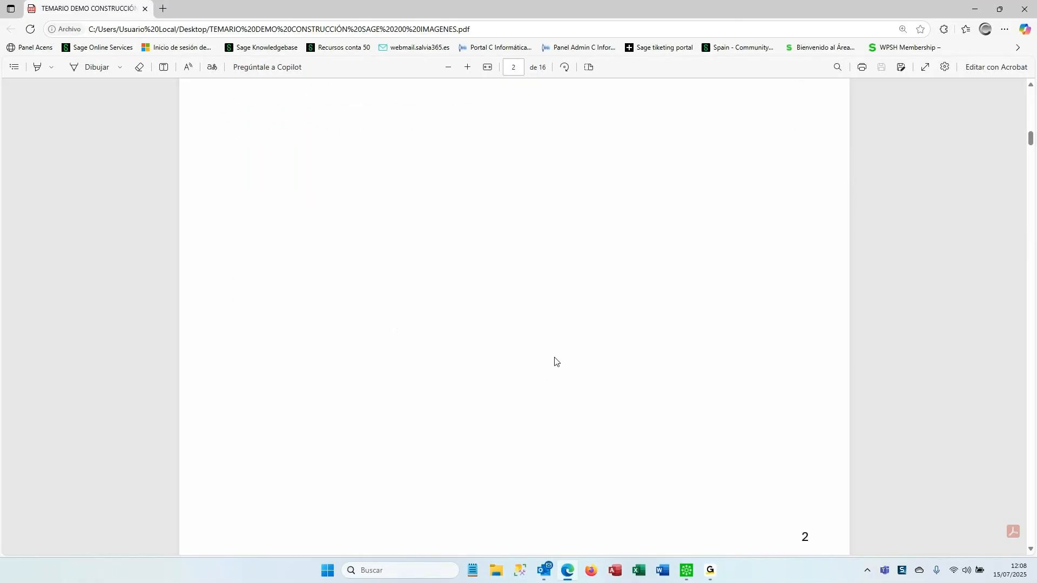
pyautogui.scroll(-6, 560, 361)
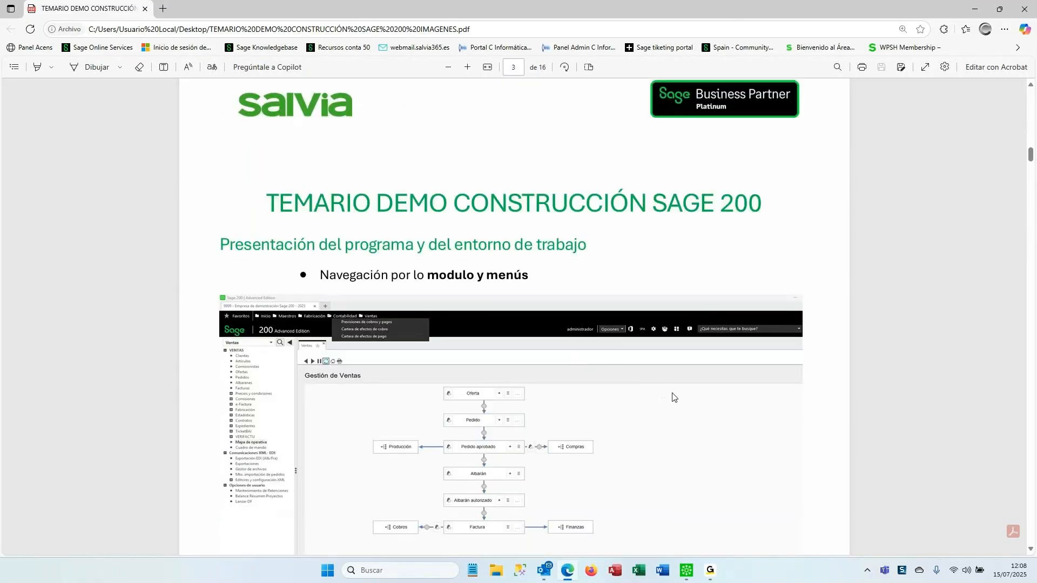
pyautogui.scroll(-1, 689, 393)
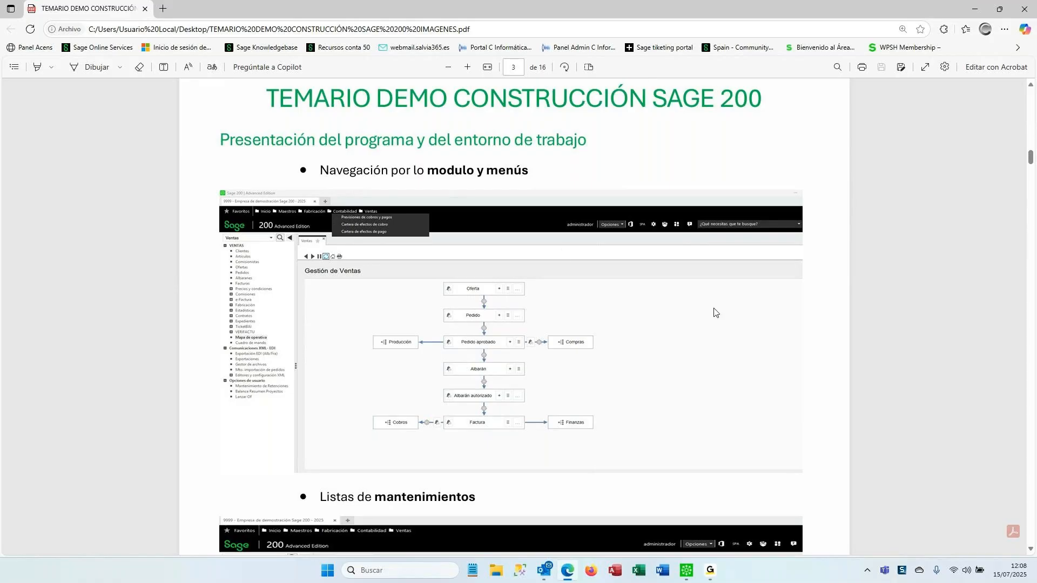
pyautogui.scroll(-1, 708, 316)
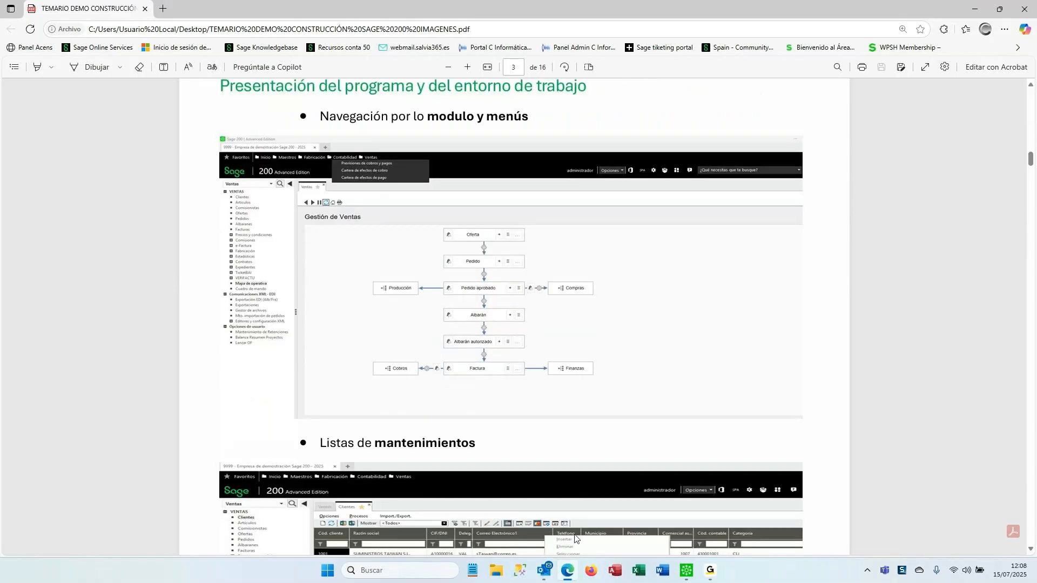
# Switch to Sage 200, view the menu options of the Proyectos module and return to the Ventas module.
pyautogui.click(686, 571)
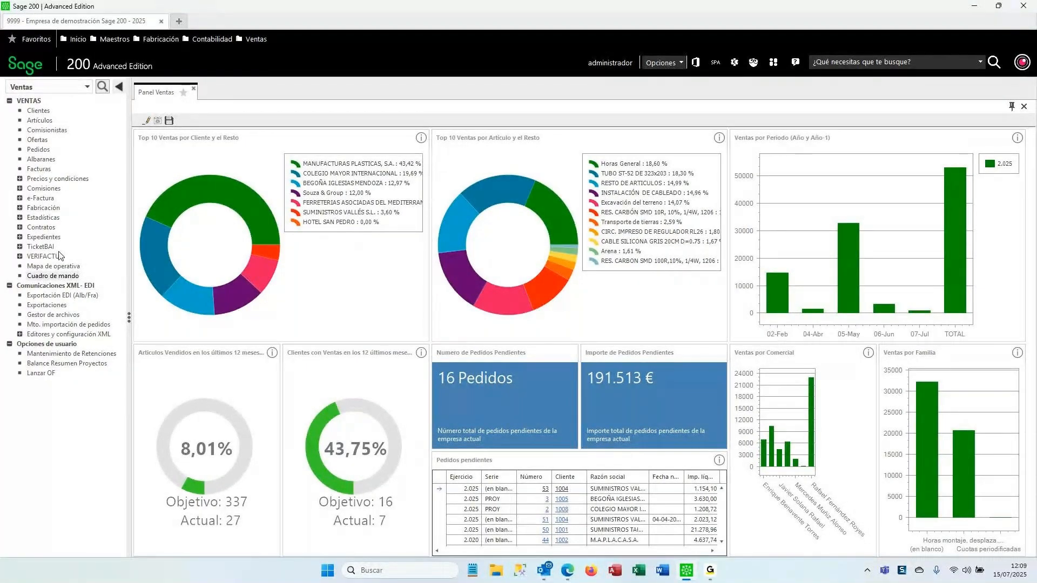
pyautogui.click(84, 87)
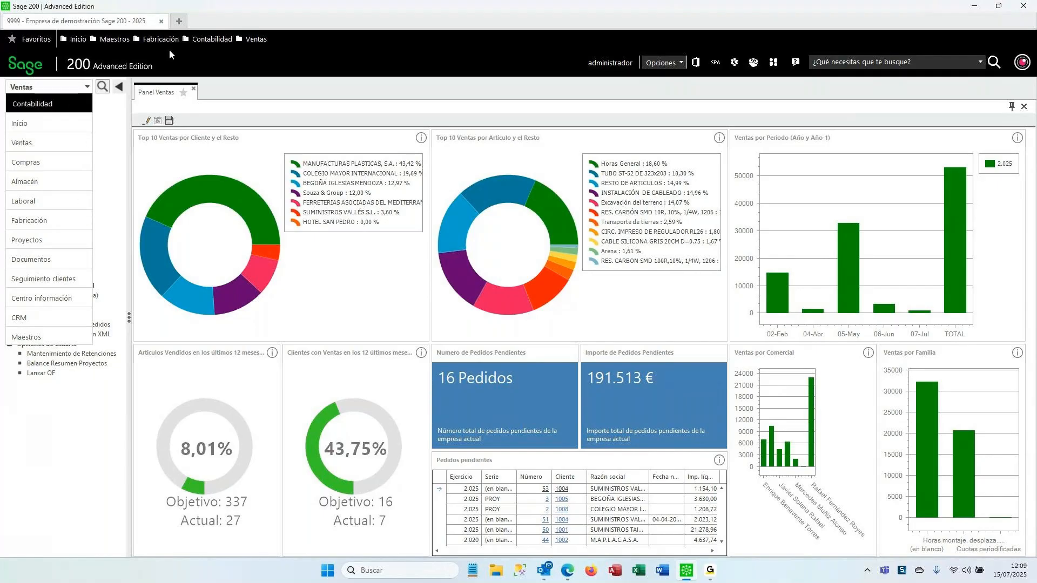
pyautogui.click(43, 145)
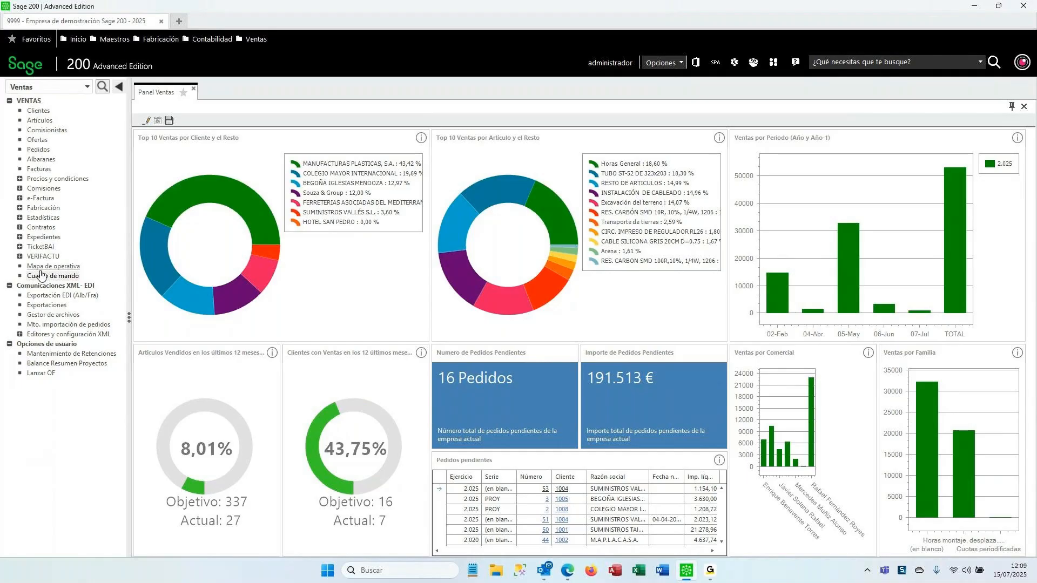
pyautogui.click(84, 88)
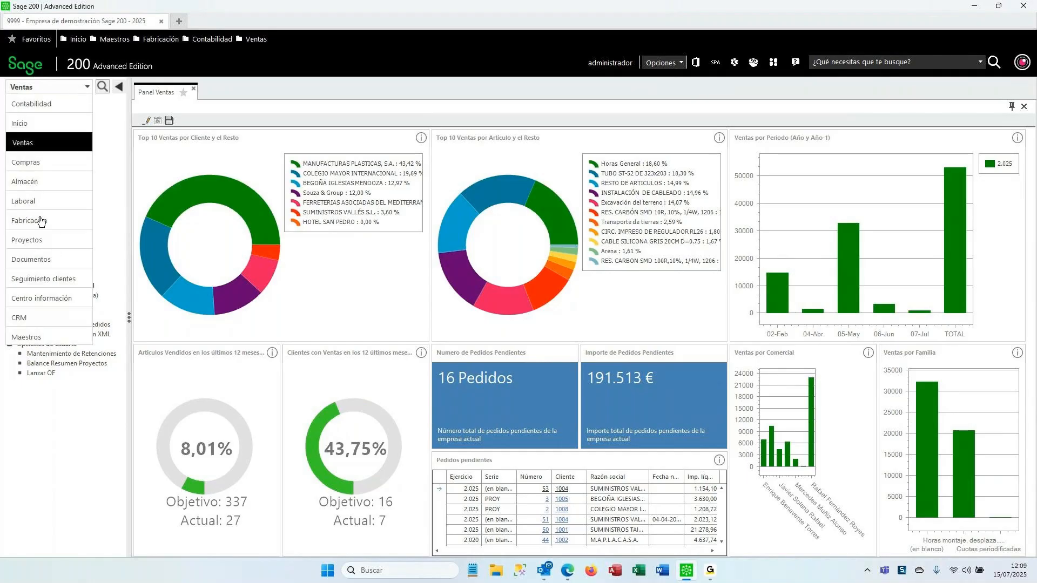
pyautogui.click(30, 244)
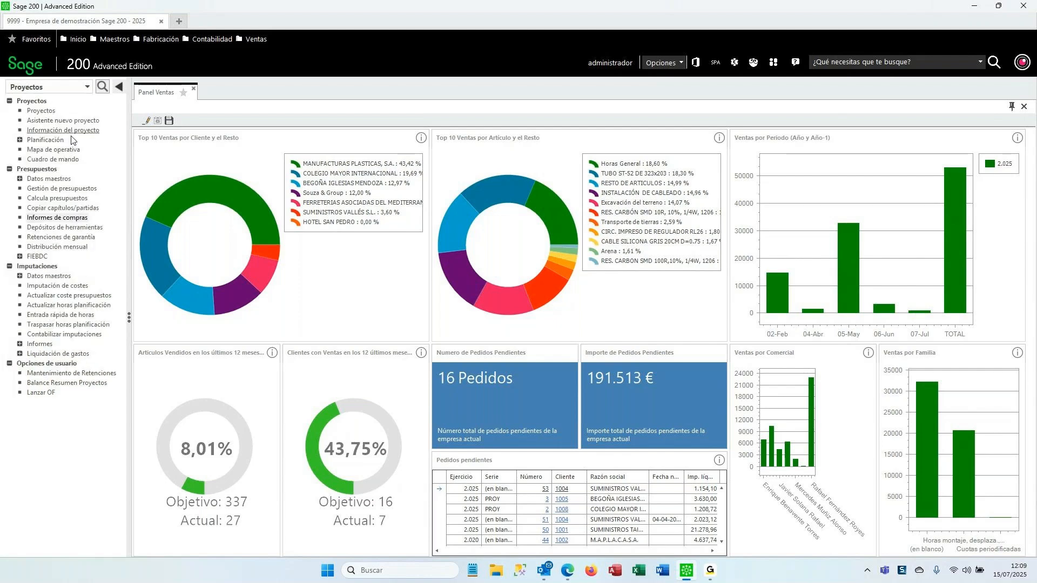
pyautogui.click(70, 87)
pyautogui.click(32, 145)
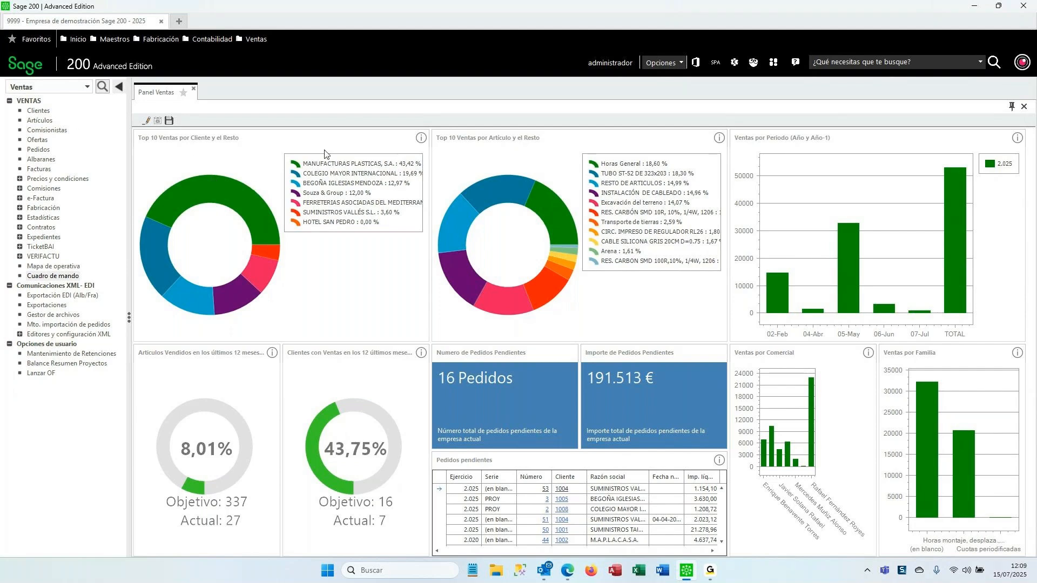
# Open the Clientes list and the Albaranes list of the Ventas module.
pyautogui.click(39, 110)
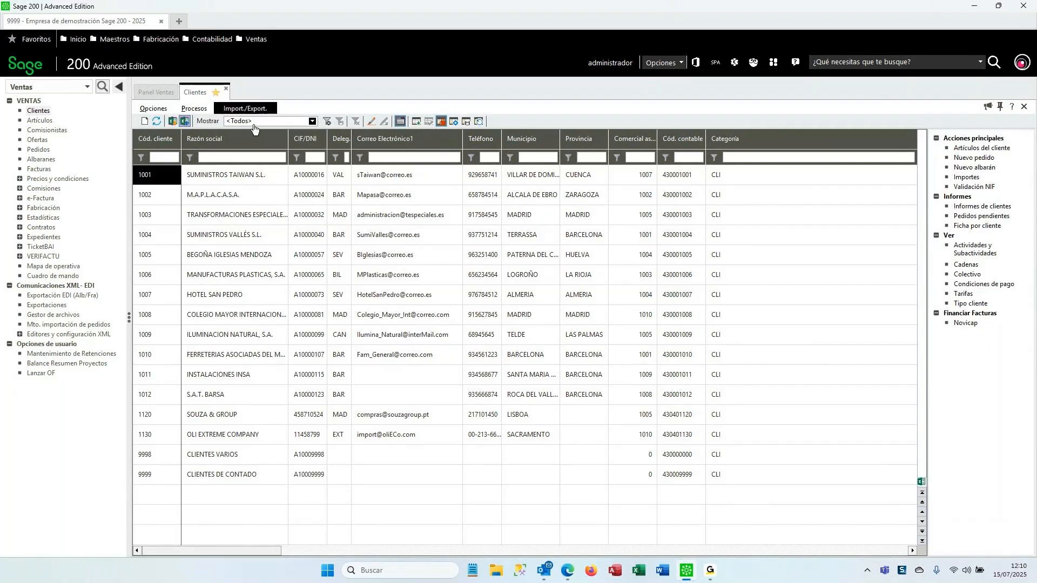
pyautogui.click(41, 159)
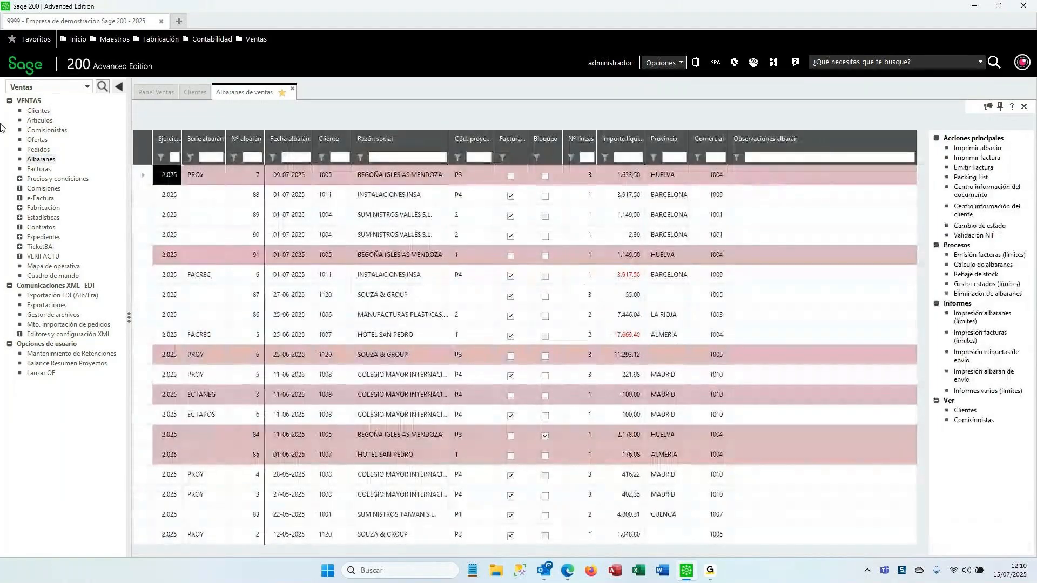
# In the Proyectos module, open project P4 Rehabilitación de Fachada from the projects list and bring up its budget management.
pyautogui.click(54, 87)
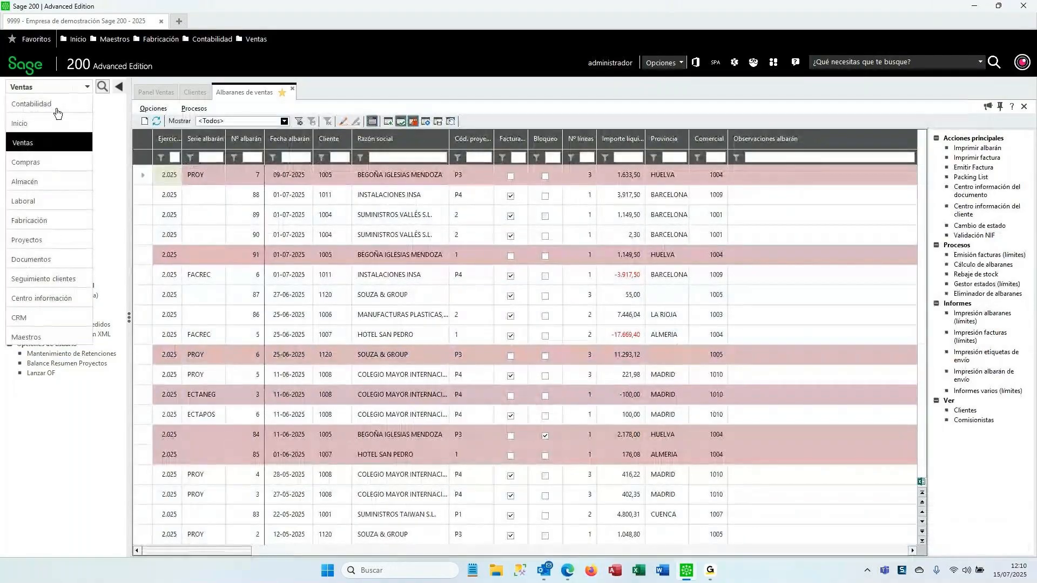
pyautogui.click(48, 240)
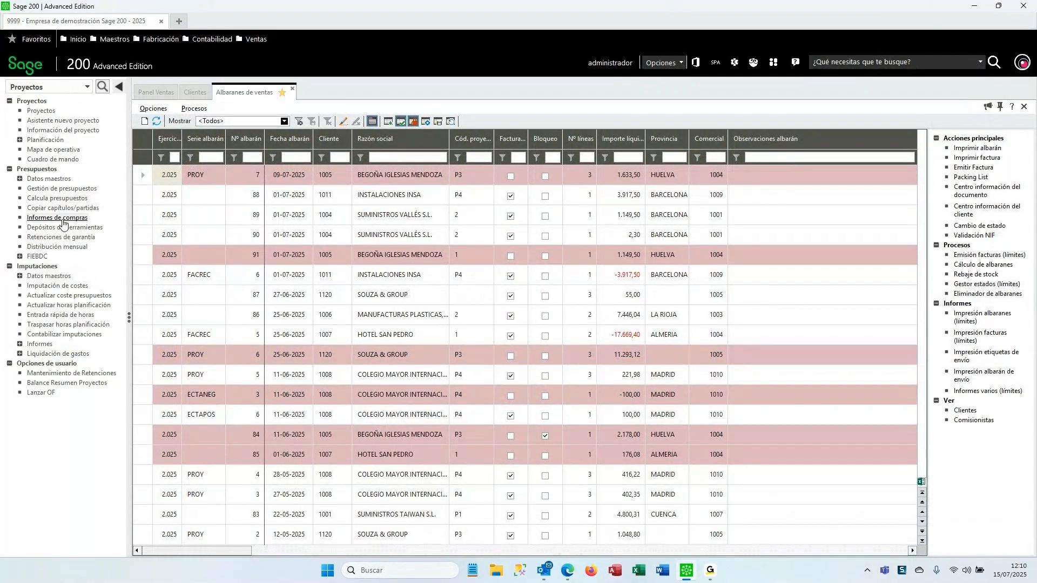
pyautogui.click(47, 111)
pyautogui.doubleClick(249, 274)
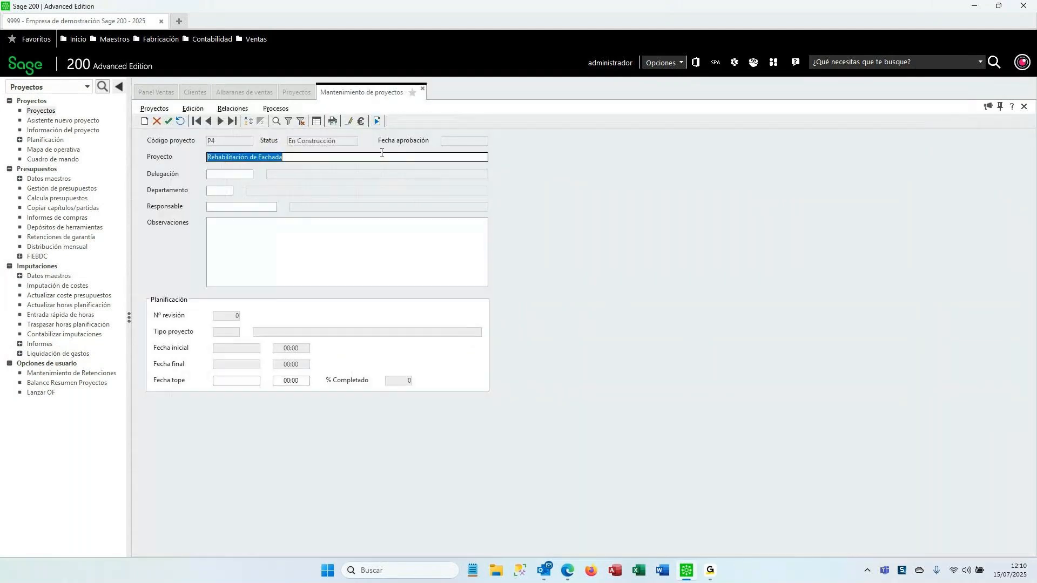
pyautogui.click(362, 121)
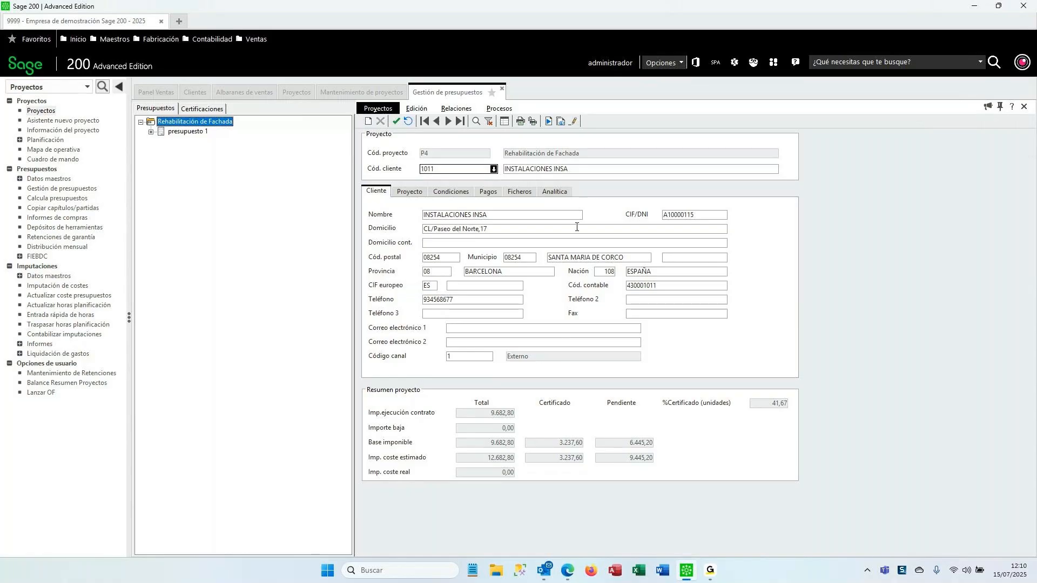
# Look at the open sales delivery notes and customer lists, and return to the project's budget management.
pyautogui.click(245, 93)
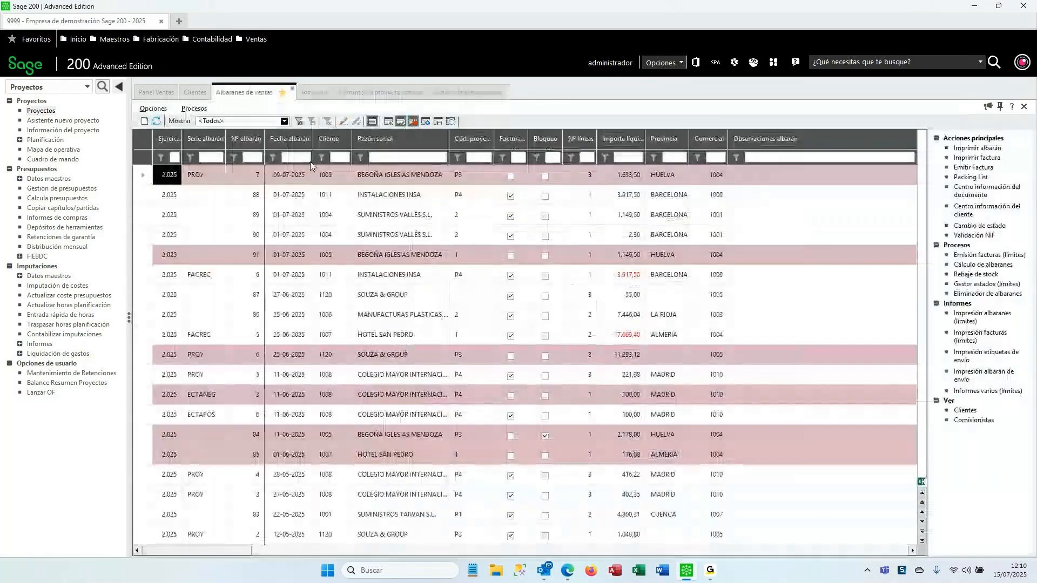
pyautogui.click(195, 93)
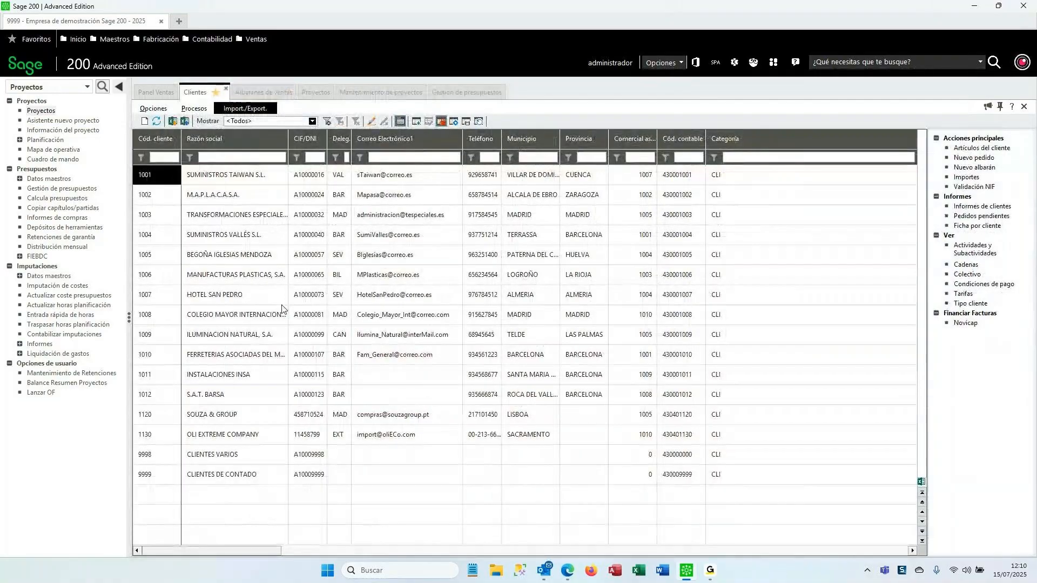
pyautogui.click(458, 92)
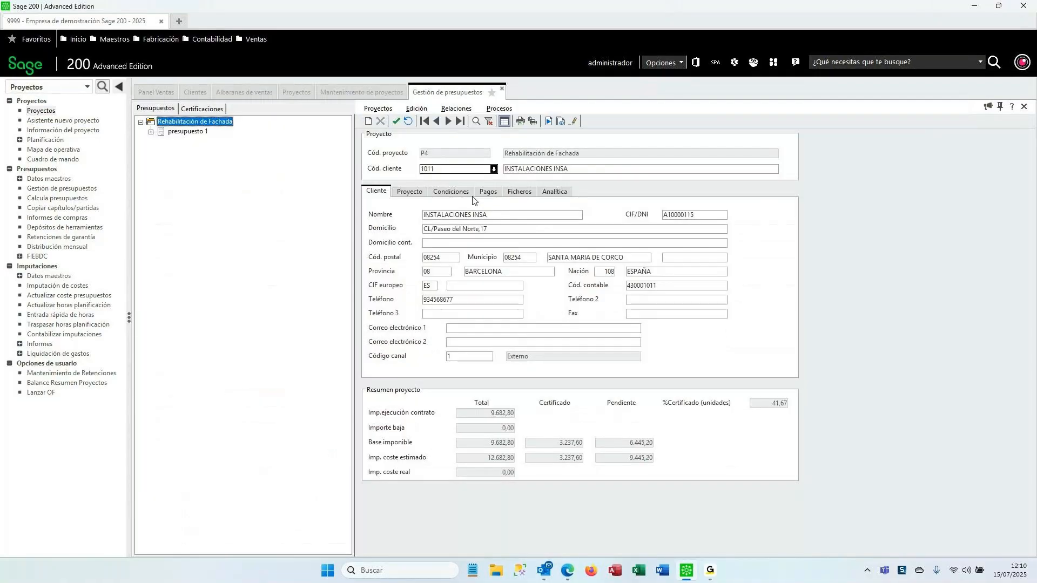
# Close the budget management, project maintenance, projects, delivery notes and customers windows, leaving only the sales dashboard open.
pyautogui.click(502, 88)
pyautogui.click(423, 89)
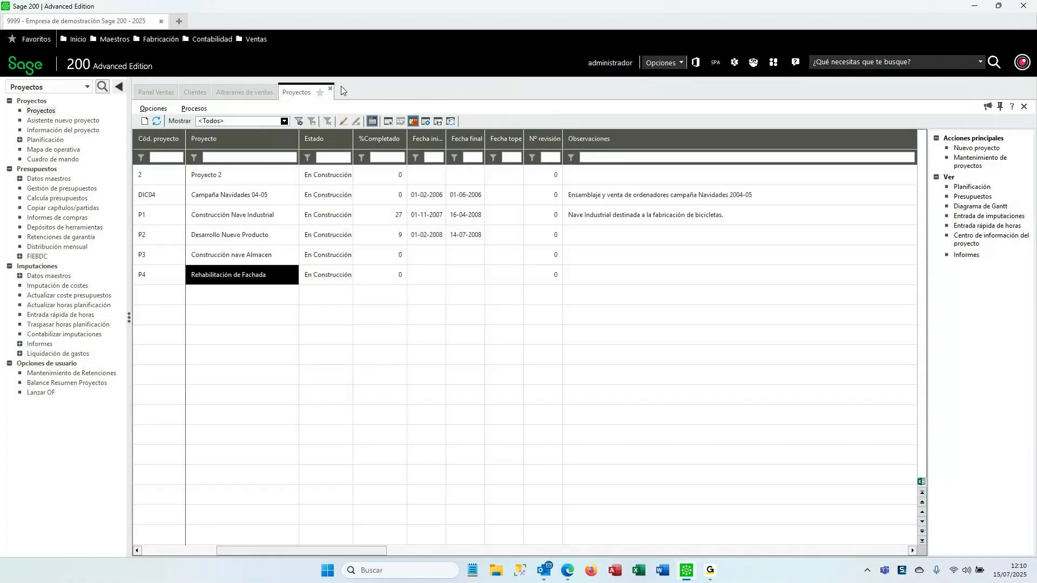
pyautogui.click(331, 89)
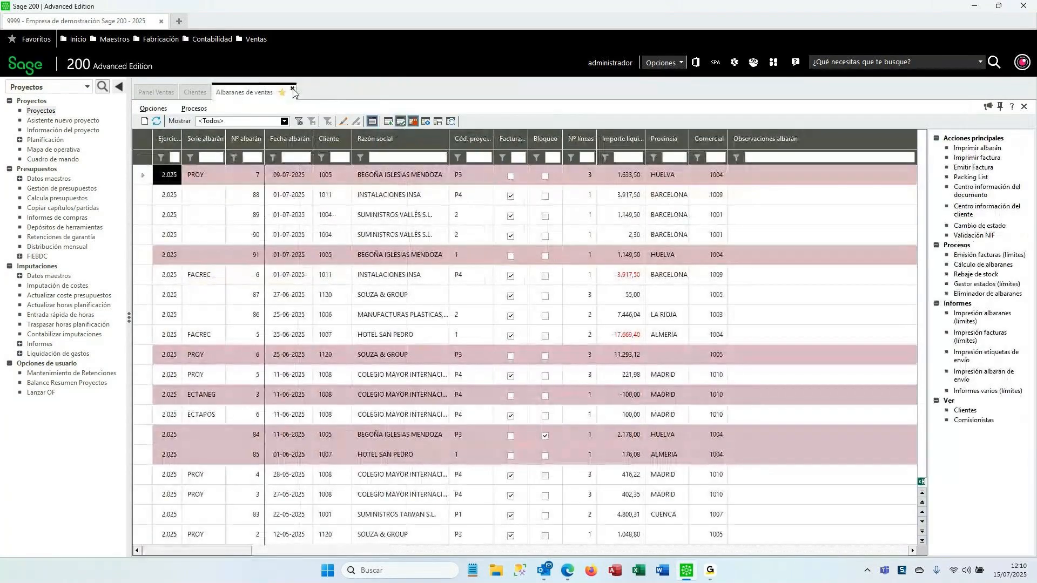
pyautogui.click(293, 89)
pyautogui.click(225, 89)
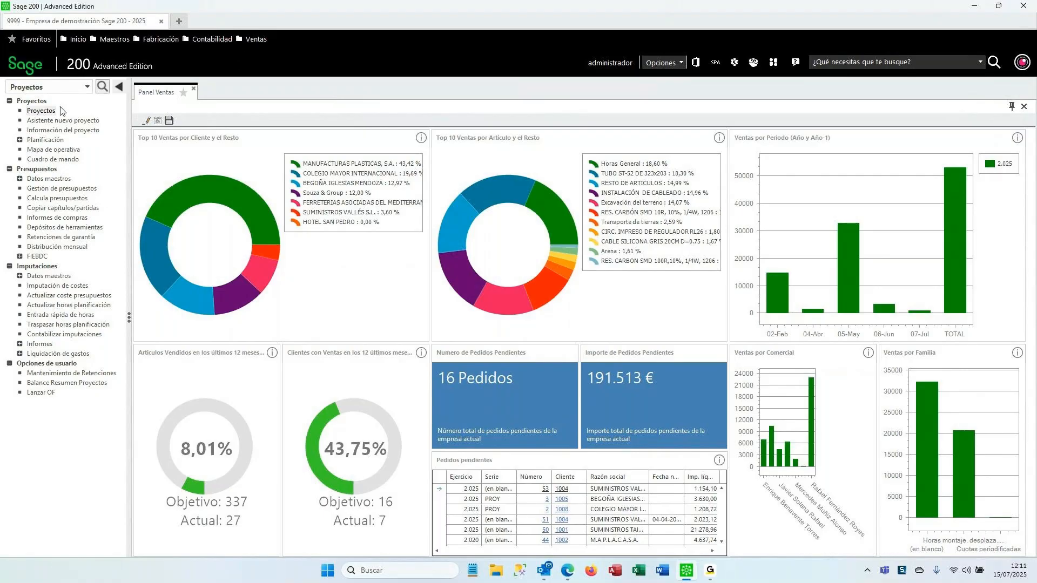
# Switch back to the Ventas module and open the Pedidos list.
pyautogui.click(70, 90)
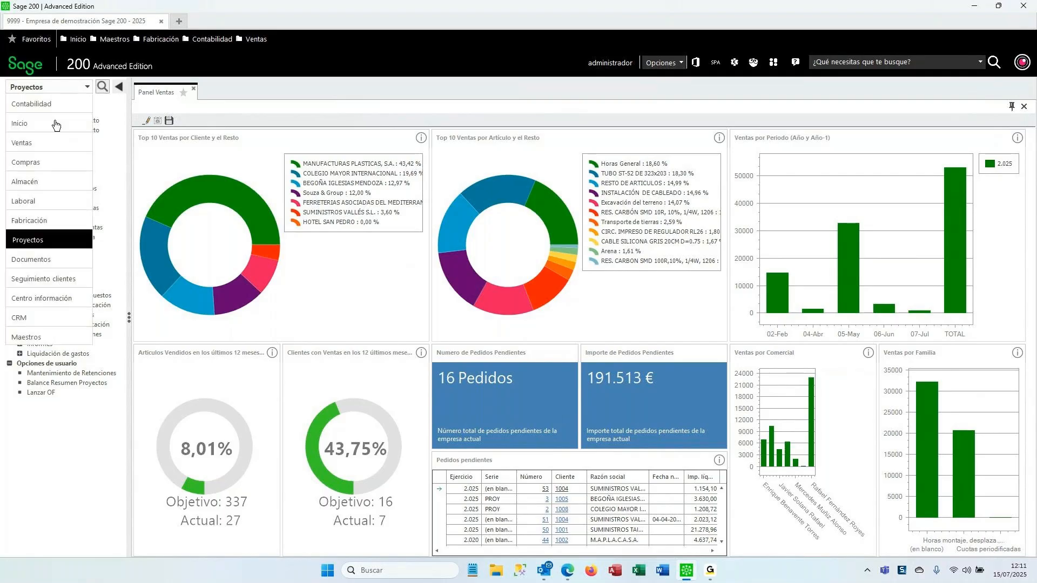
pyautogui.click(80, 149)
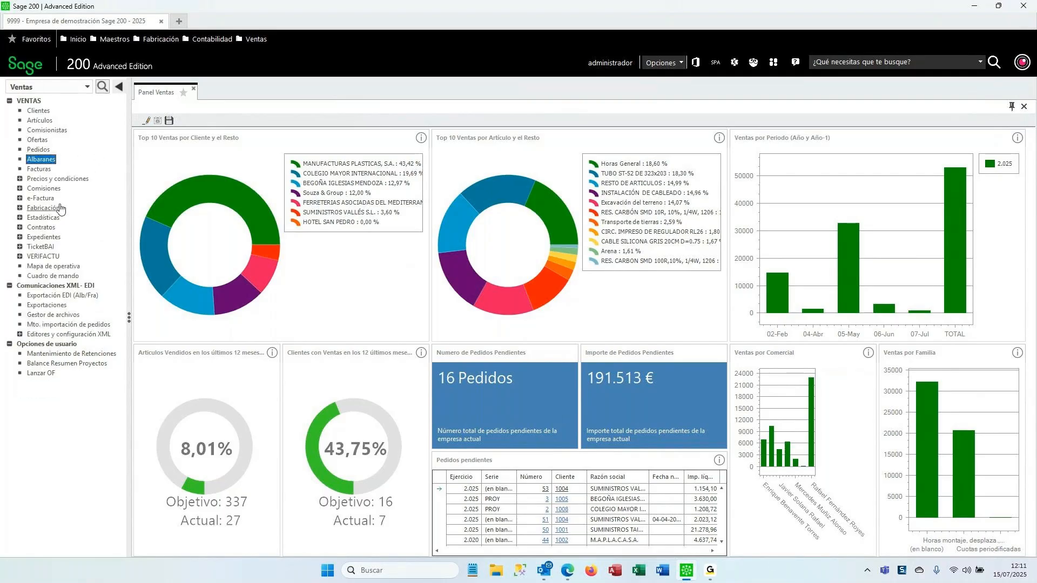
pyautogui.click(39, 149)
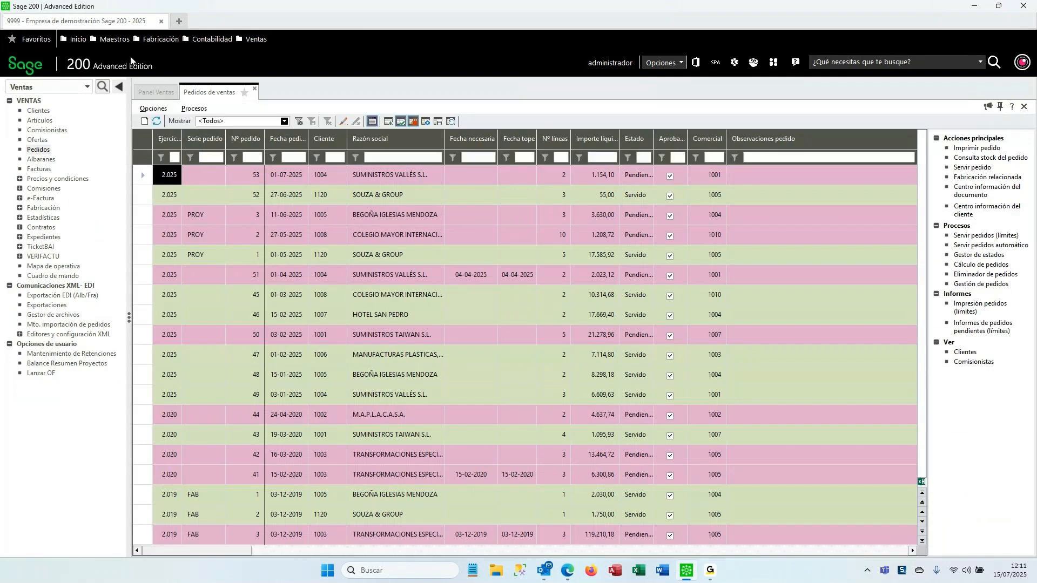
# Check the Ventas favorites folder and add the Facturas option of the Ventas module to the favorites.
pyautogui.click(257, 41)
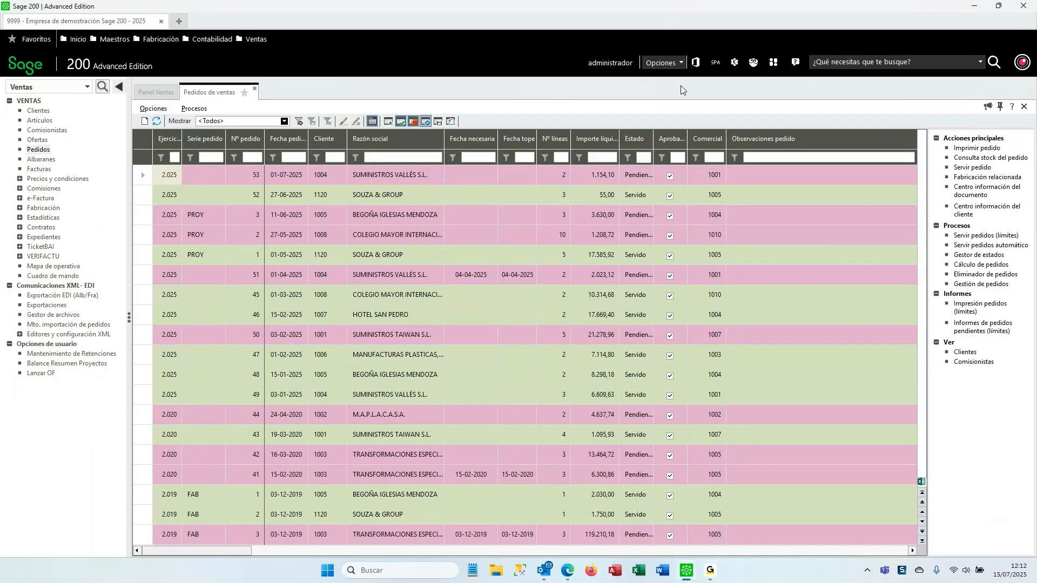
pyautogui.click(286, 215)
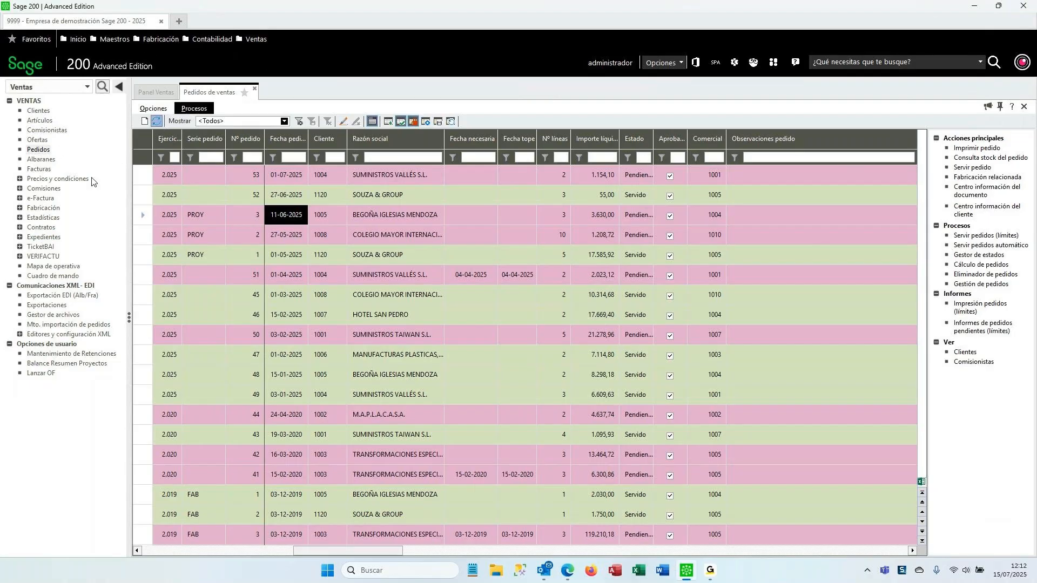
pyautogui.click(257, 39)
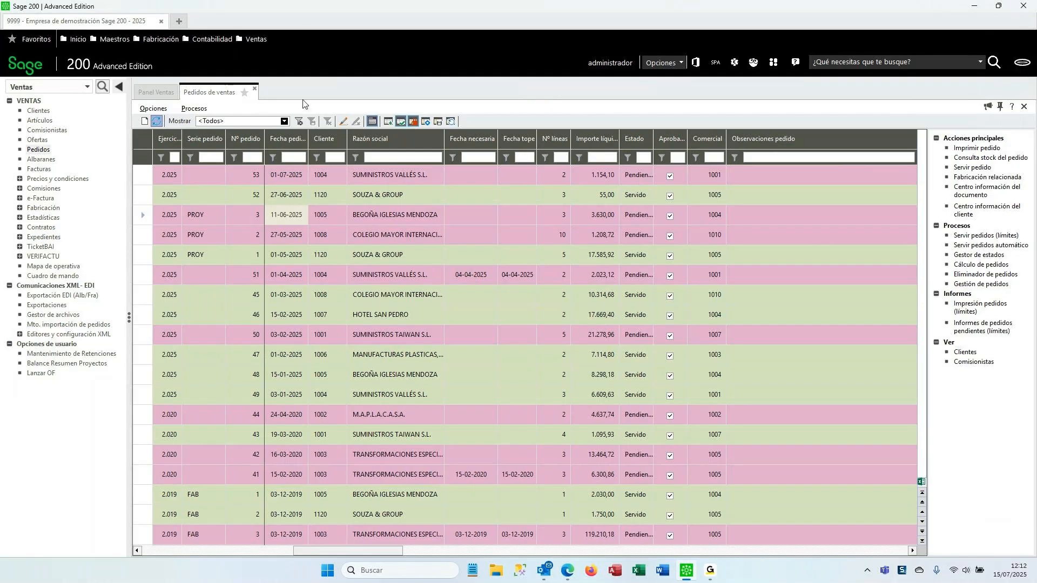
pyautogui.rightClick(41, 172)
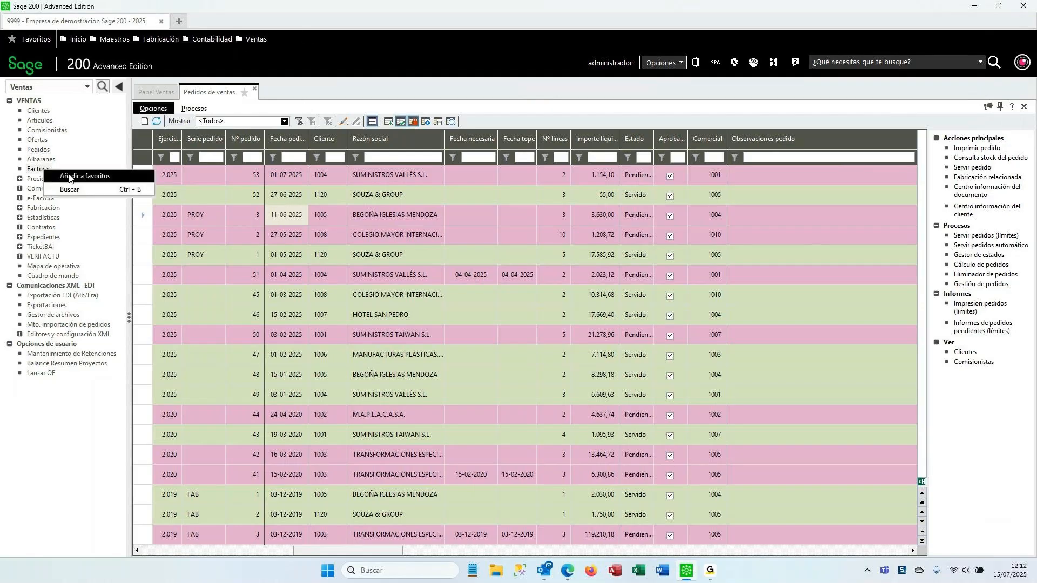
pyautogui.click(90, 179)
pyautogui.click(91, 179)
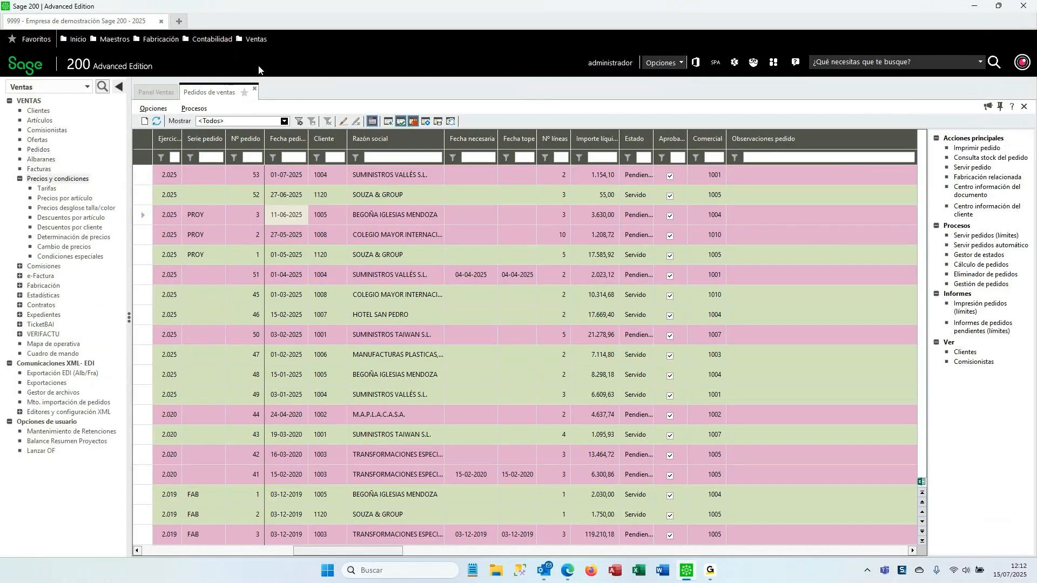
# Open the sales invoices list from the Ventas favorites folder.
pyautogui.click(250, 41)
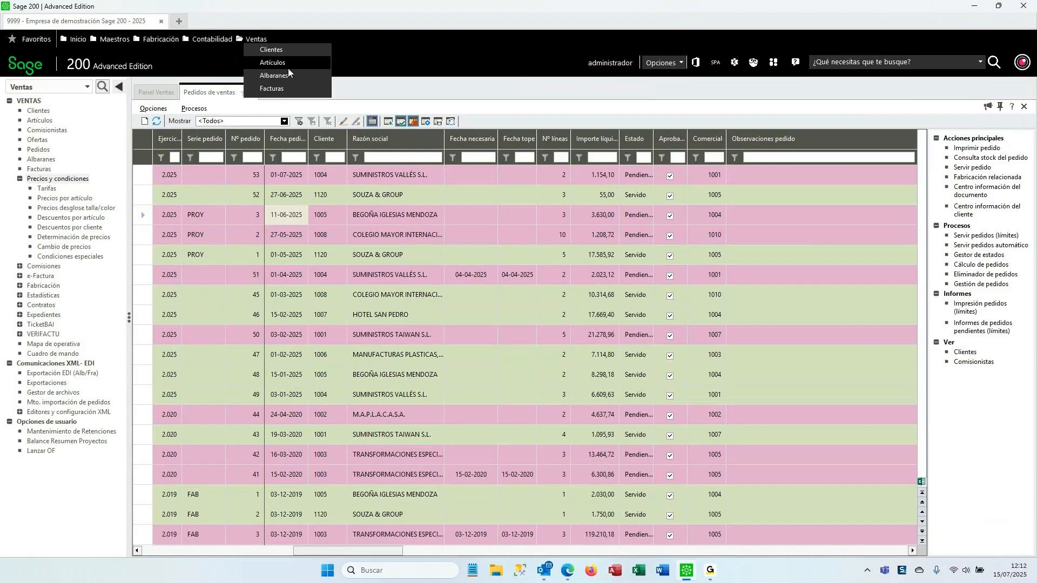
pyautogui.click(292, 90)
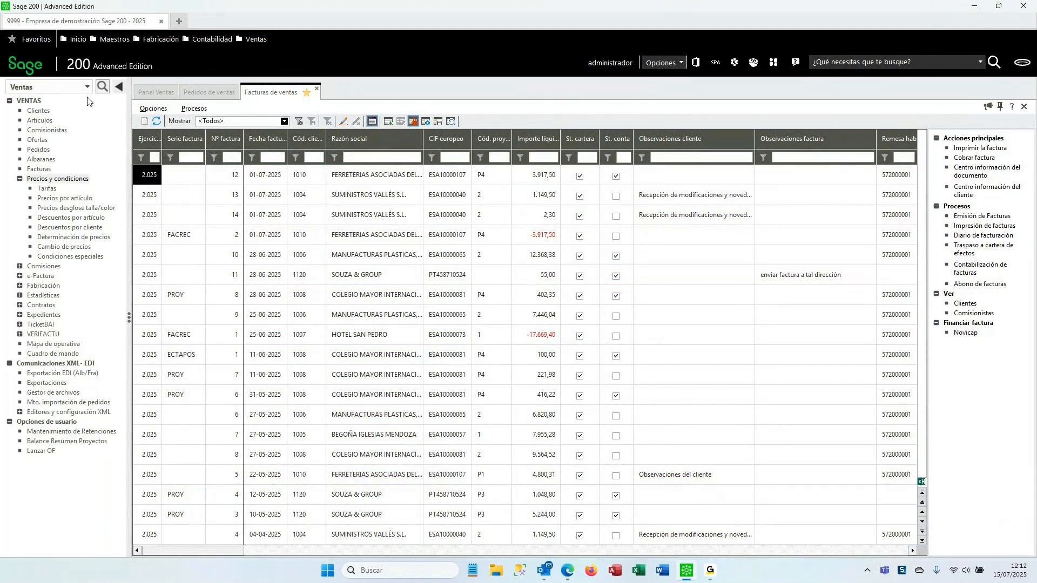
# Hide and restore the main navigation menu, and collapse its Precios y condiciones group.
pyautogui.click(118, 87)
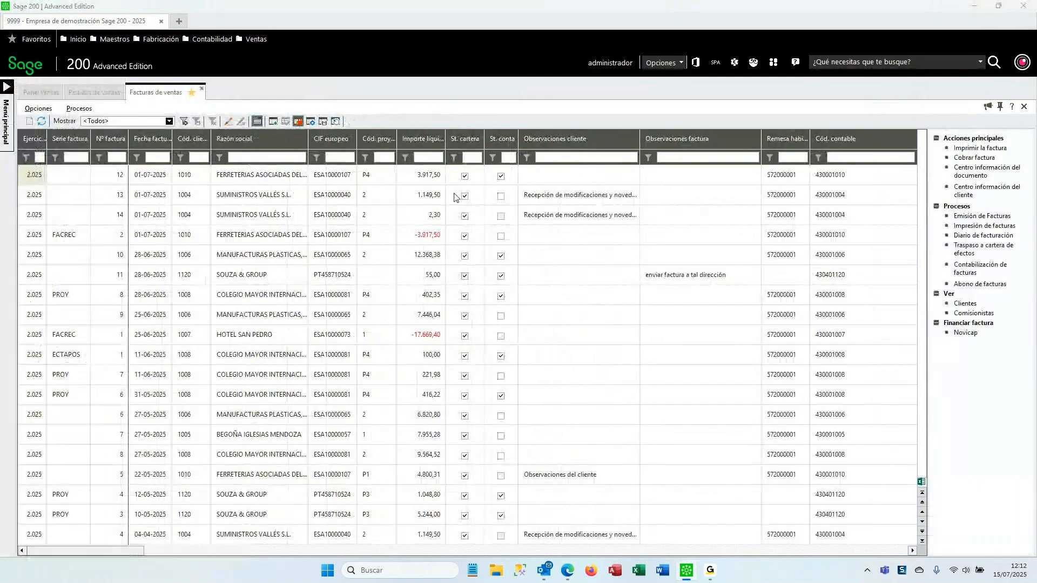
pyautogui.click(6, 88)
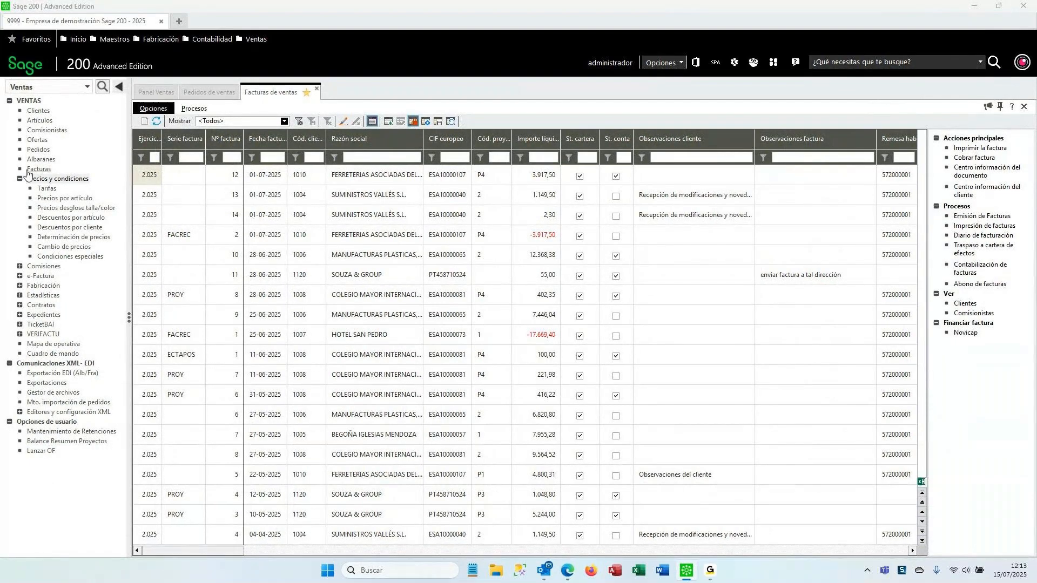
pyautogui.doubleClick(57, 179)
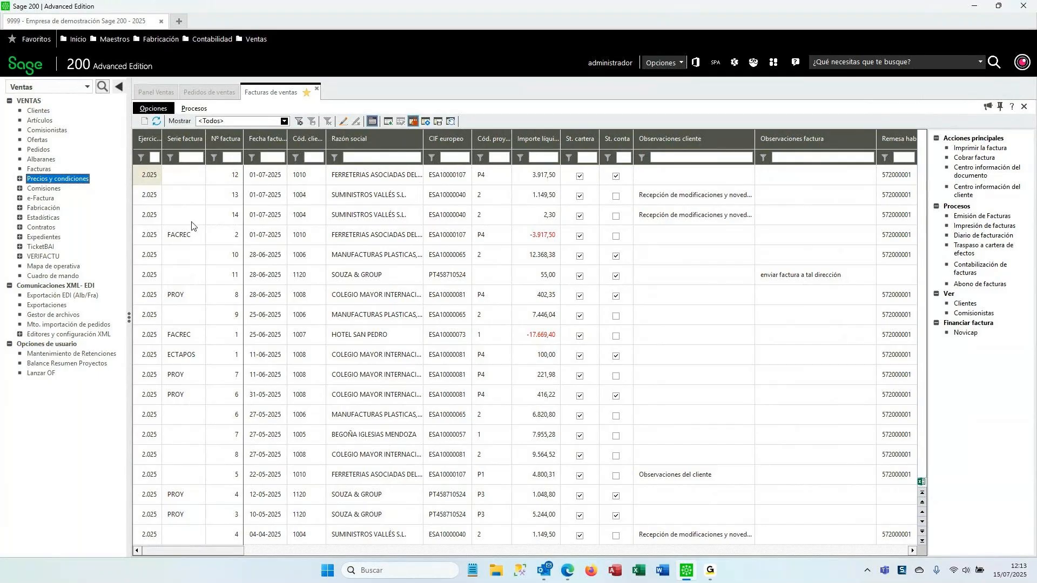
# Switch to the Inicio module and open the security profiles list in the Consola de administración.
pyautogui.click(74, 89)
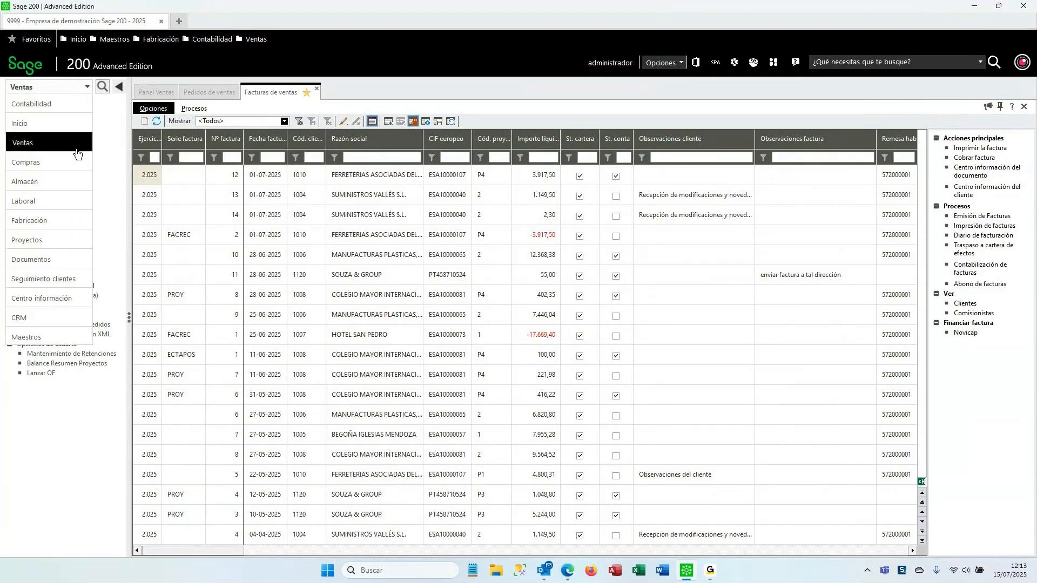
pyautogui.click(38, 123)
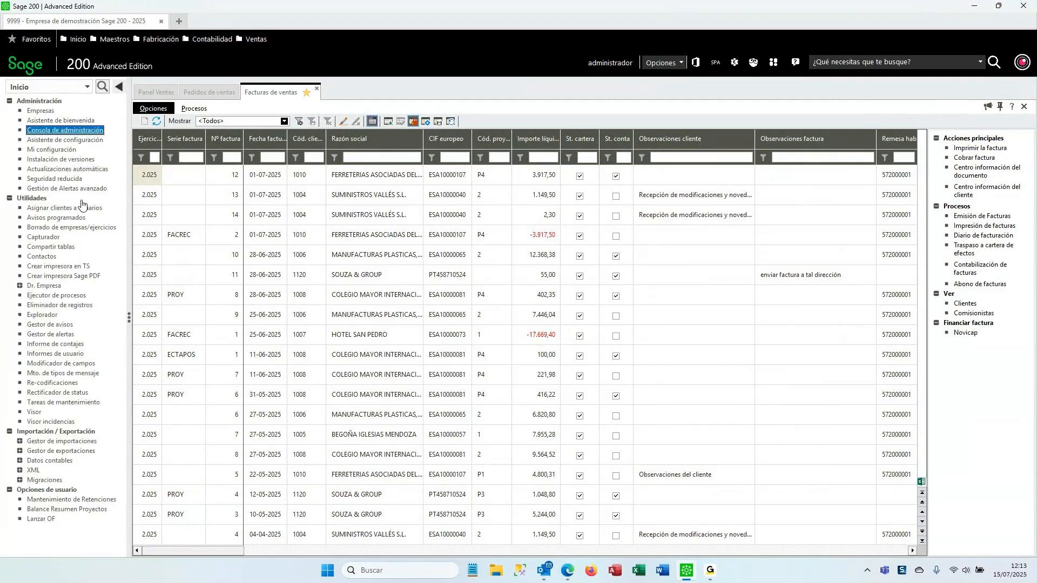
pyautogui.click(161, 151)
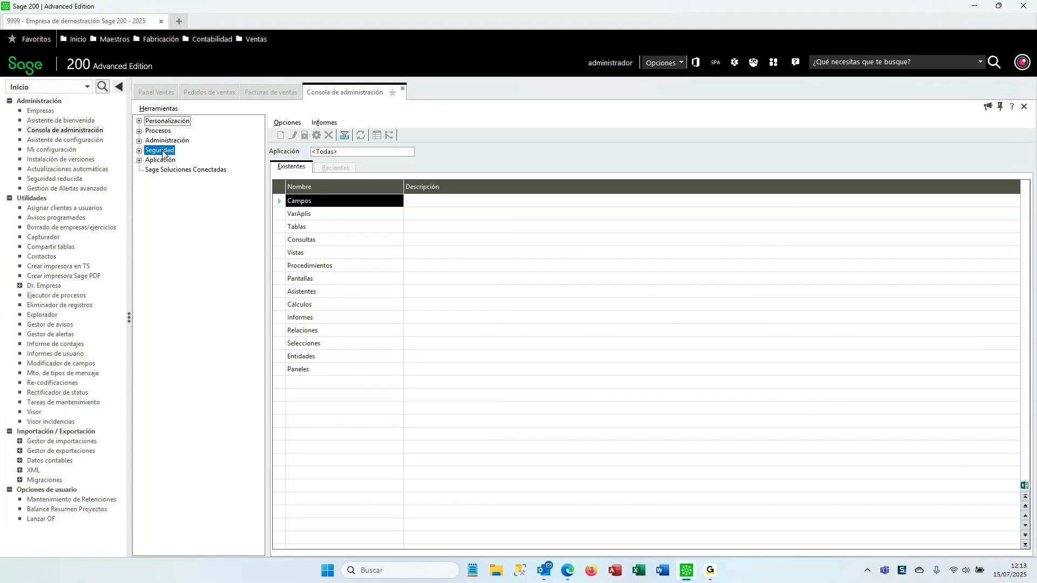
pyautogui.click(167, 179)
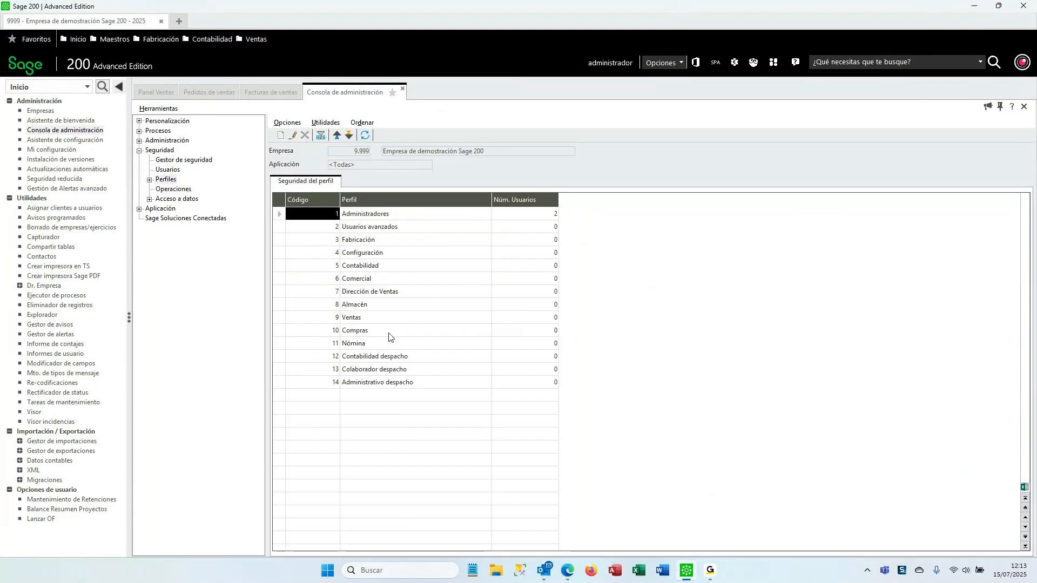
# Review the Ventas profile's security for operations, tables, fields and companies, and close its window.
pyautogui.click(362, 321)
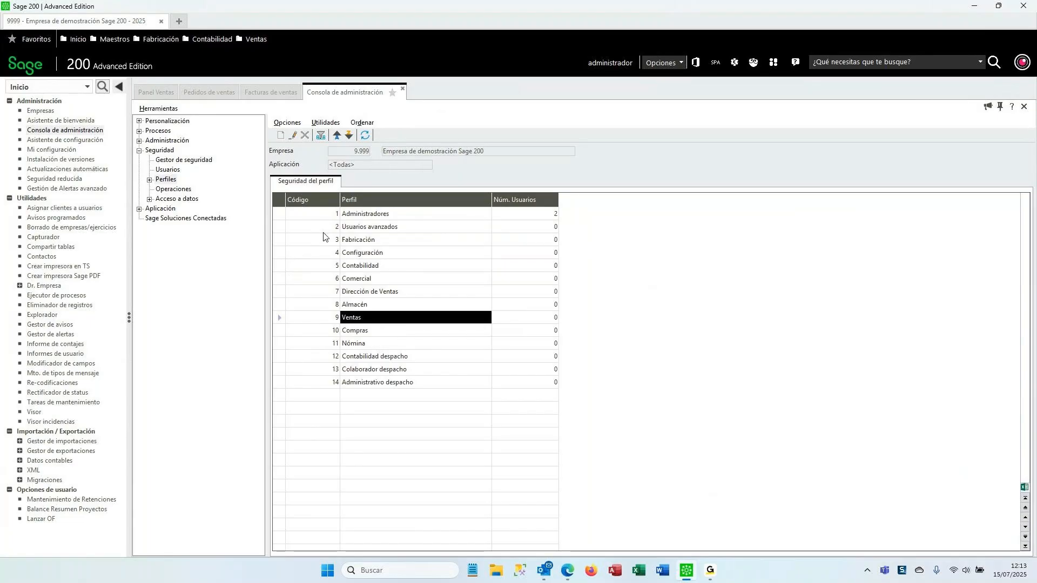
pyautogui.doubleClick(367, 323)
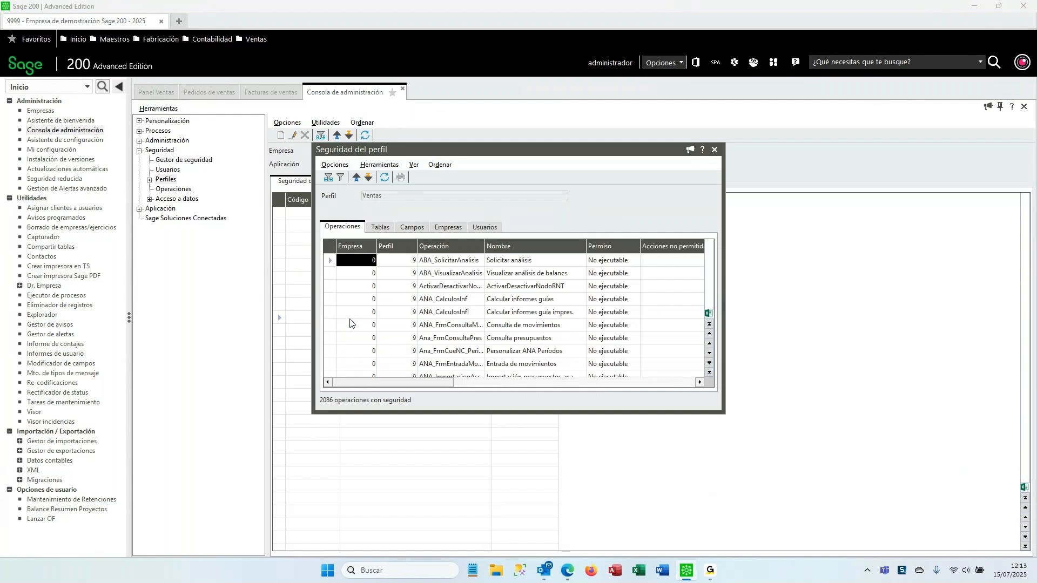
pyautogui.click(381, 228)
pyautogui.click(424, 231)
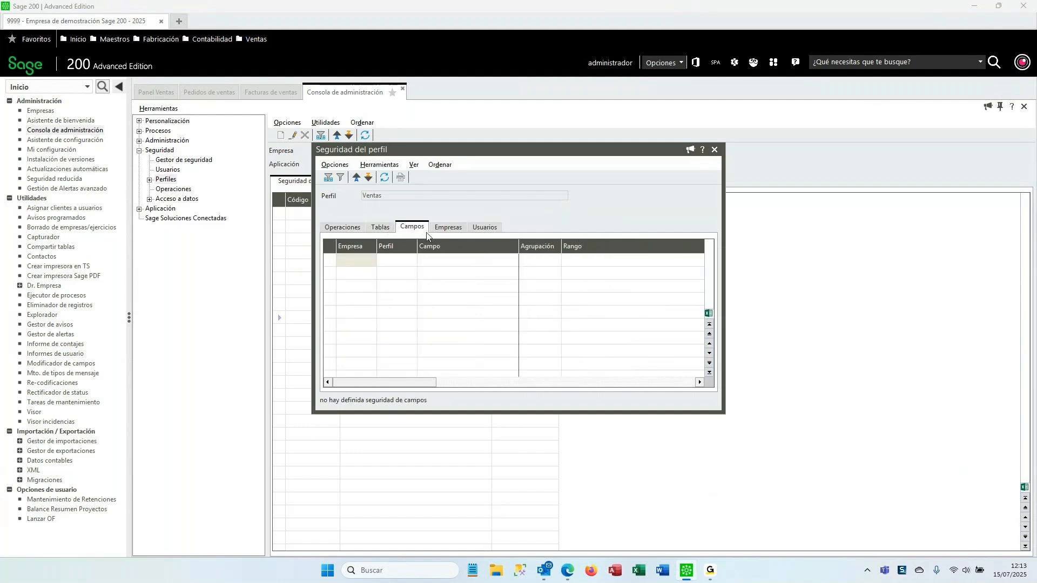
pyautogui.click(448, 228)
pyautogui.click(715, 150)
# Open the Ventas profile's menu operations security under Perfiles.
pyautogui.click(167, 179)
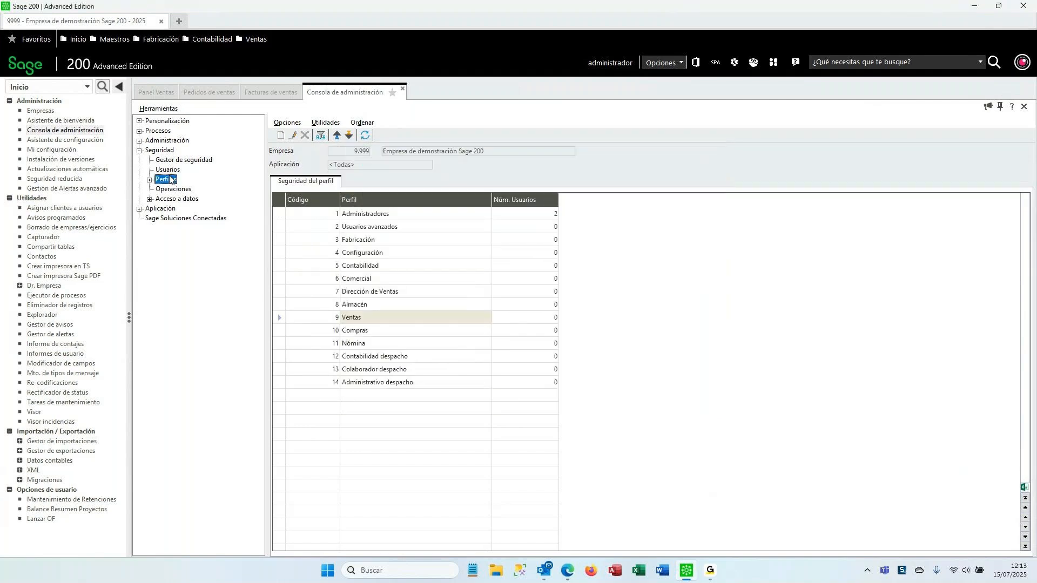
pyautogui.doubleClick(170, 180)
pyautogui.click(175, 189)
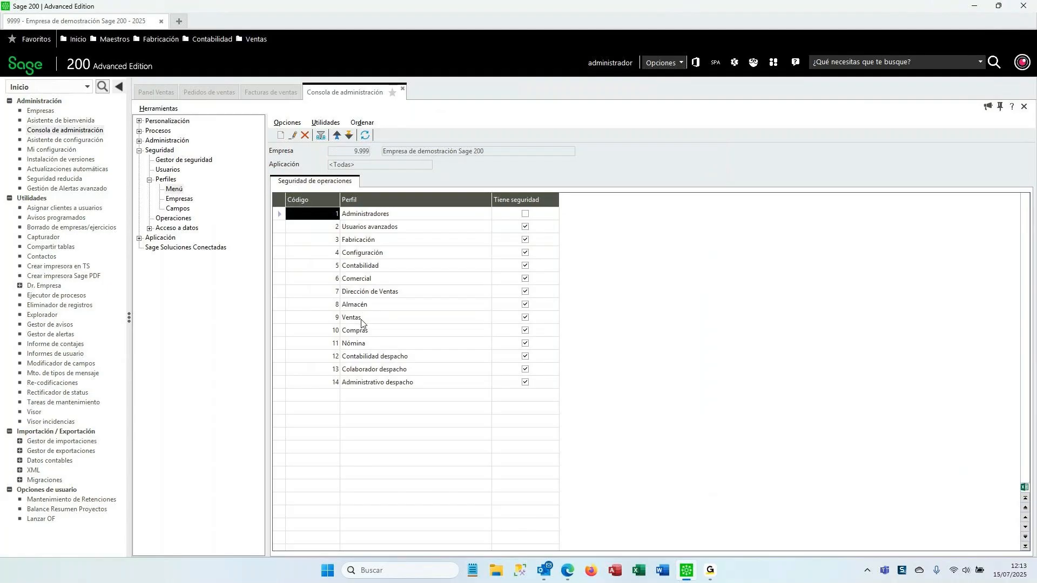
pyautogui.doubleClick(361, 318)
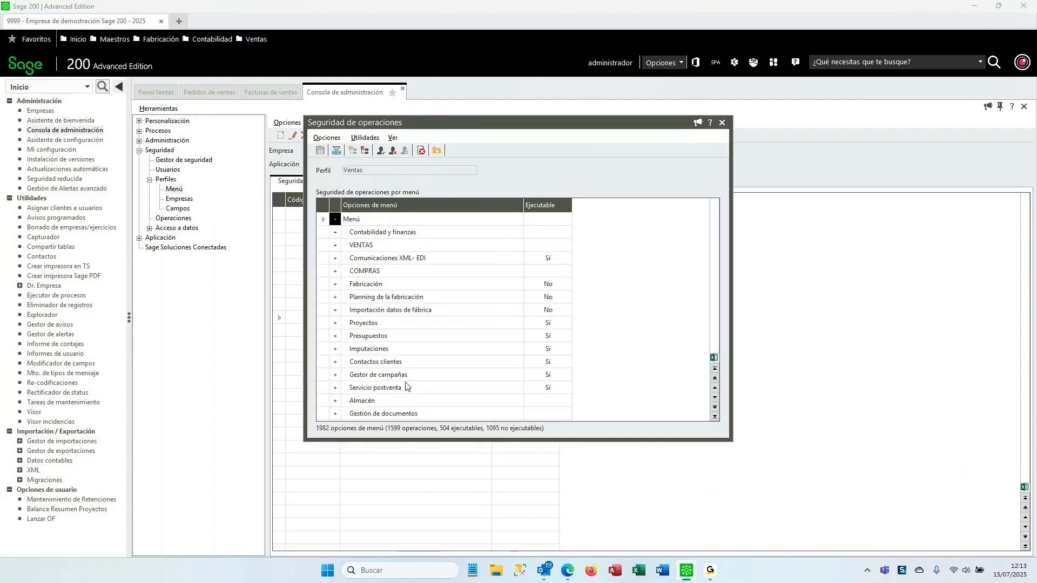
# Examine which menu options the Ventas profile can execute, from COMPRAS and VENTAS through Fabricación, Presupuestos, Imputaciones and Gestor de campañas.
pyautogui.click(389, 273)
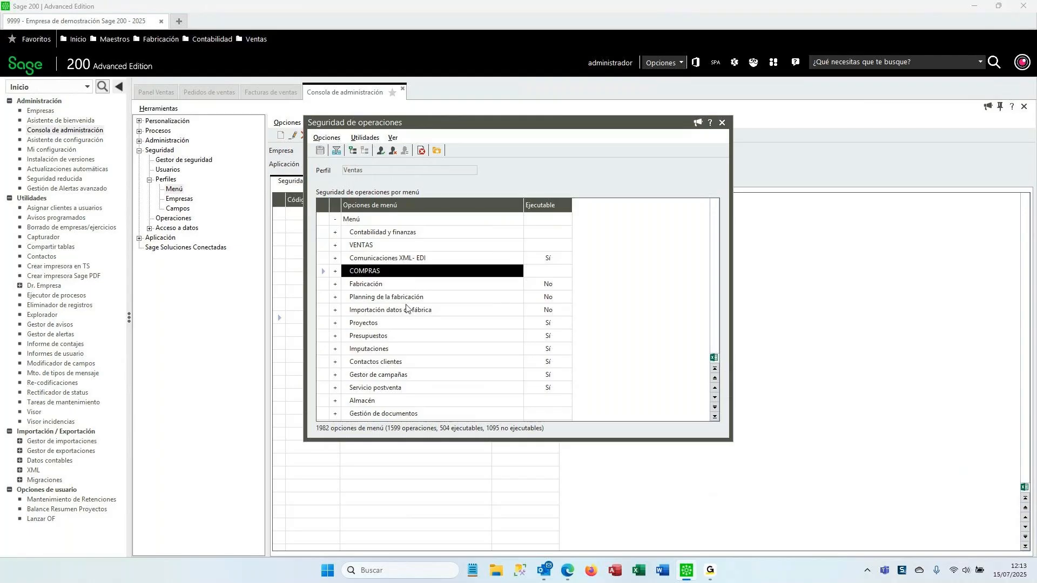
pyautogui.click(393, 248)
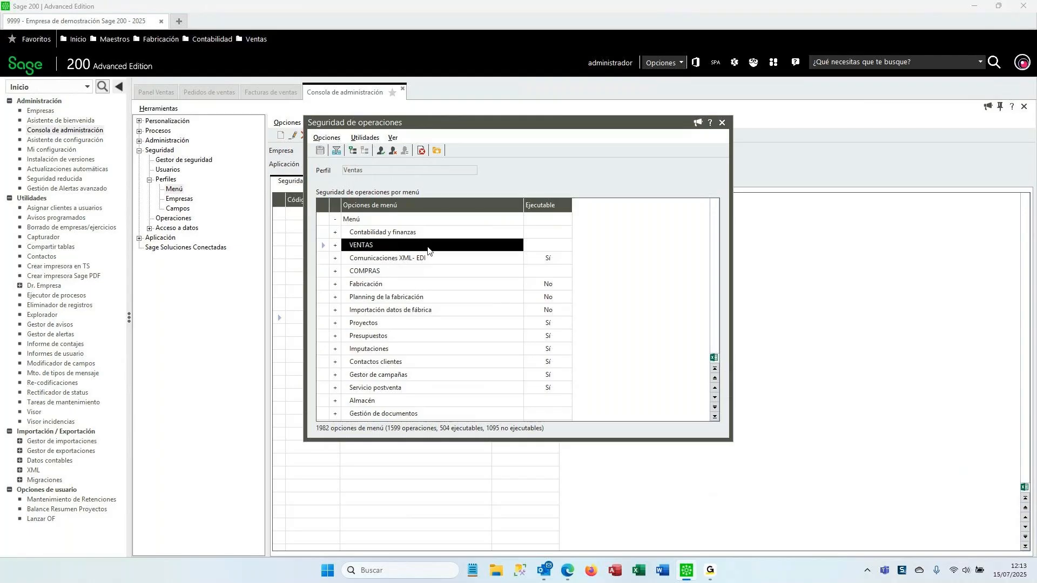
pyautogui.click(396, 285)
pyautogui.click(455, 312)
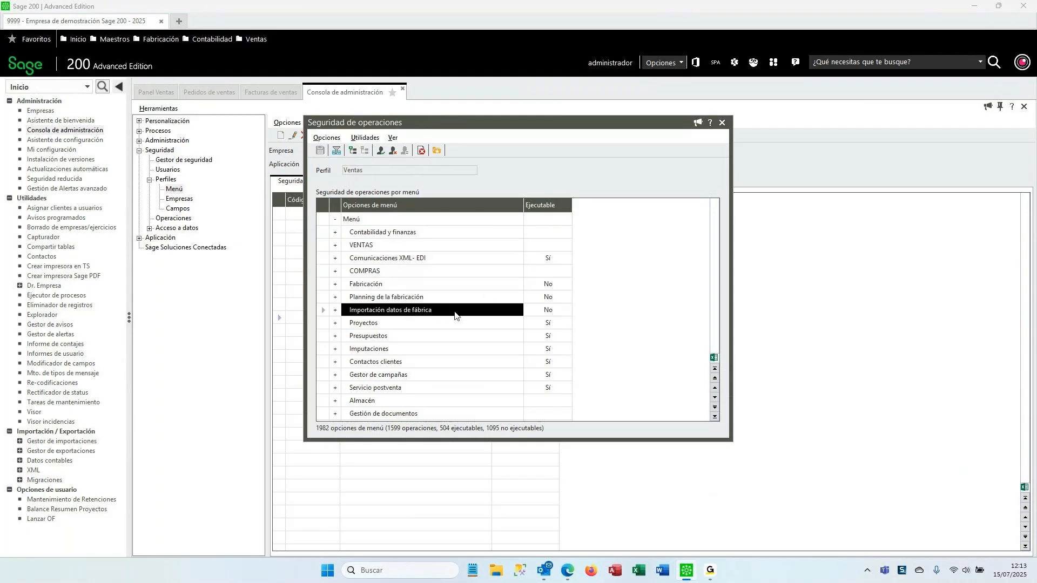
pyautogui.click(406, 337)
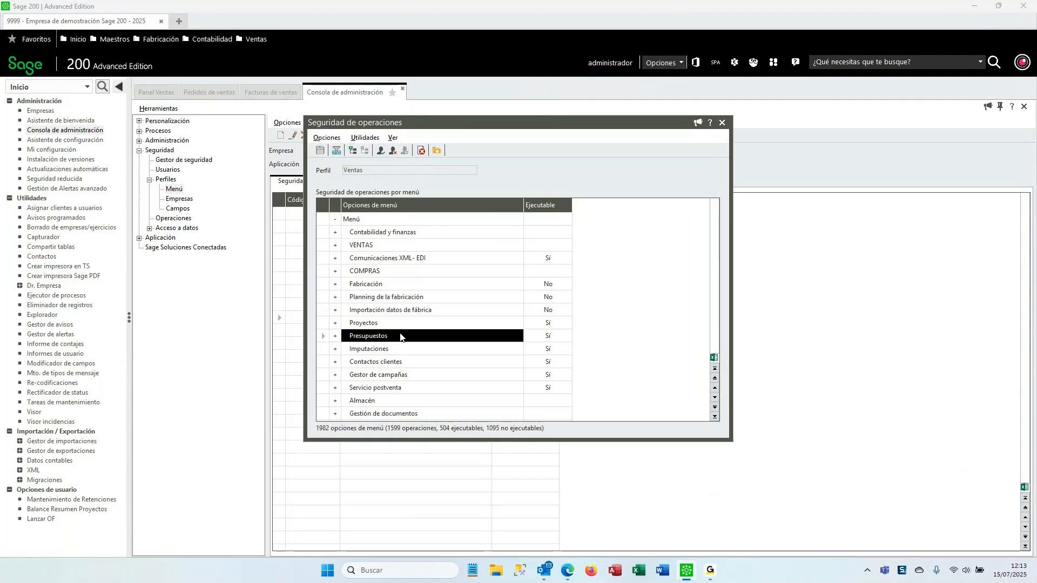
pyautogui.click(407, 351)
pyautogui.click(414, 376)
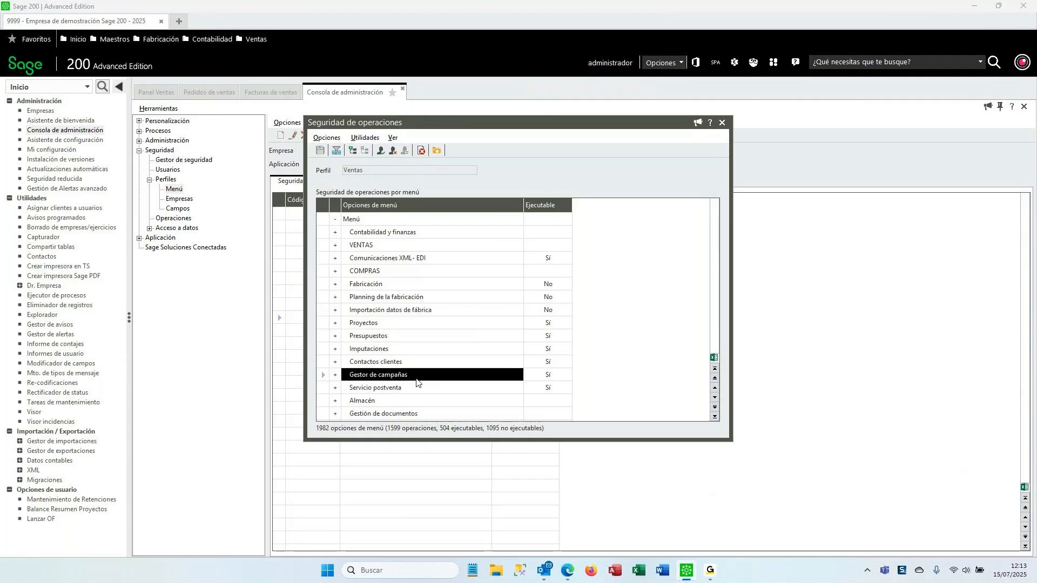
pyautogui.click(414, 339)
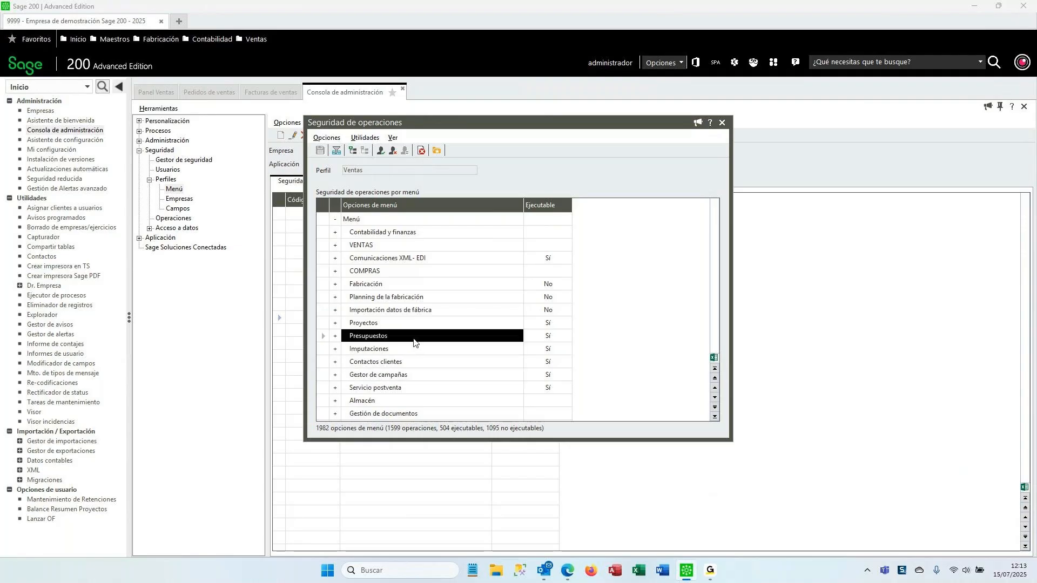
pyautogui.click(336, 337)
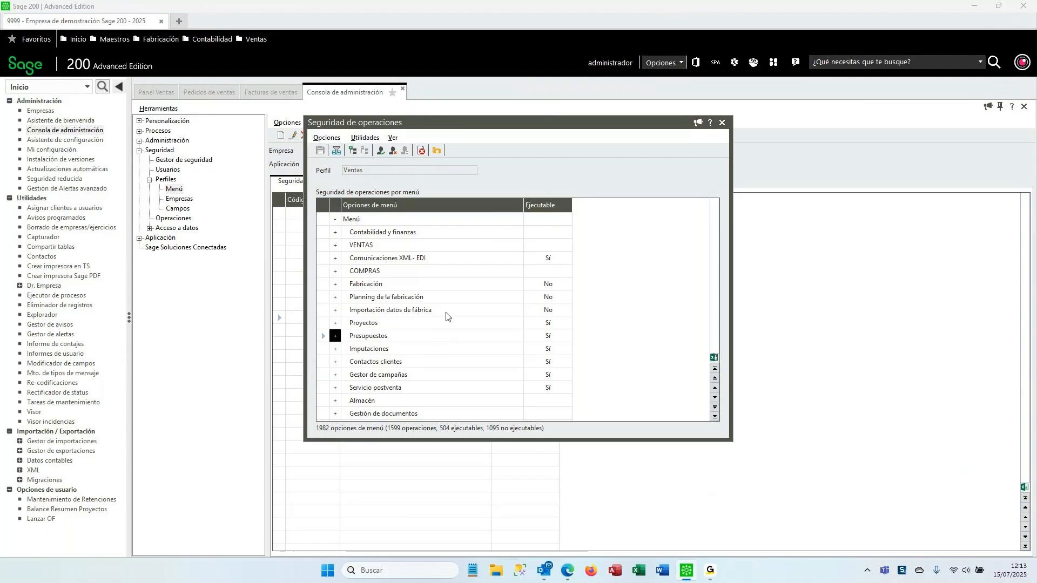
pyautogui.doubleClick(359, 170)
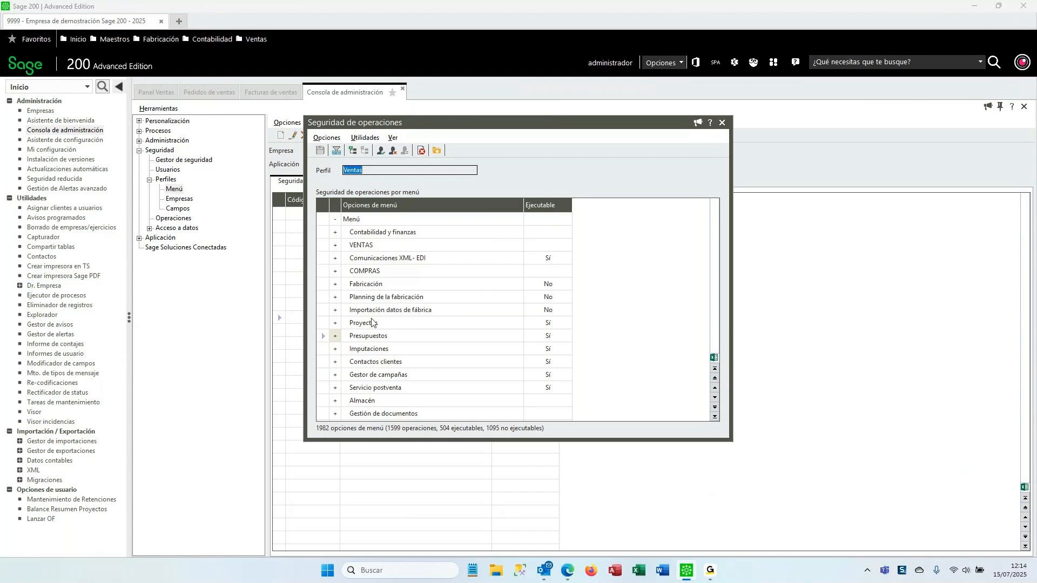
# Set Proyectos, Presupuestos and Imputaciones to not executable (No) for the Ventas profile.
pyautogui.click(404, 324)
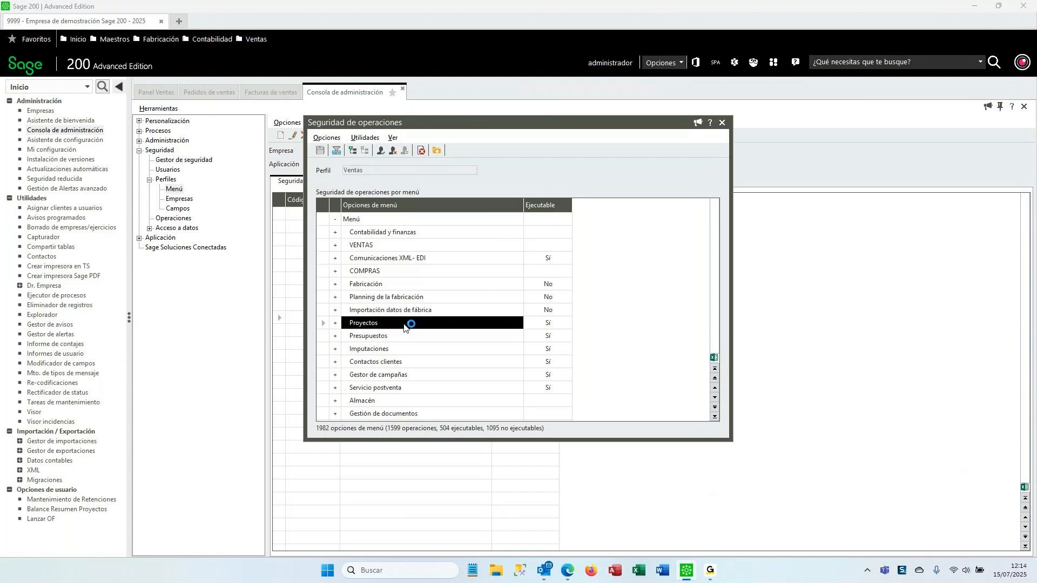
pyautogui.click(600, 359)
pyautogui.click(549, 324)
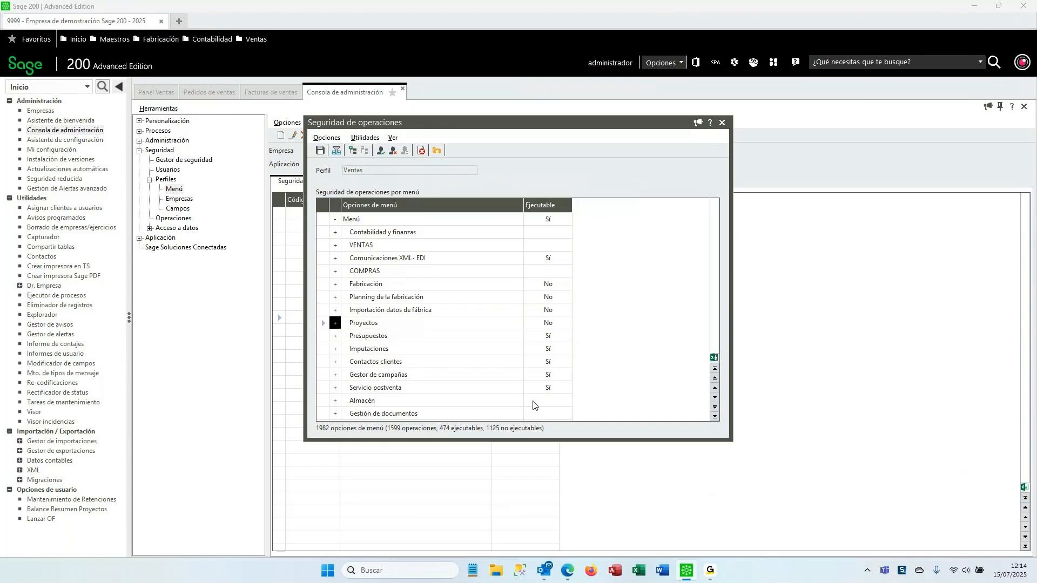
pyautogui.click(545, 339)
pyautogui.click(546, 349)
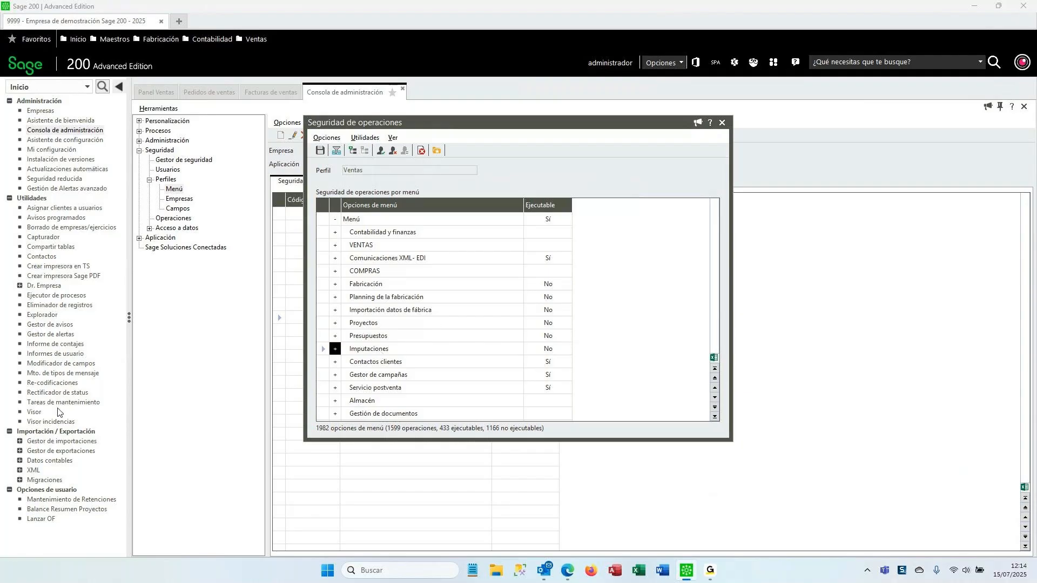
# Make Proyectos executable (Sí) again and save the Ventas profile's operations security.
pyautogui.doubleClick(367, 324)
pyautogui.click(522, 323)
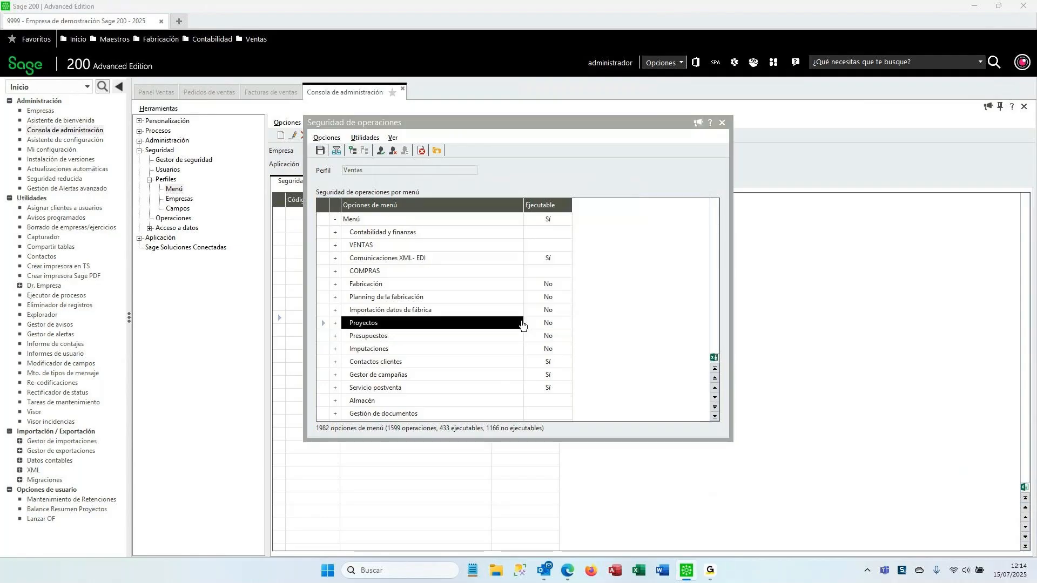
pyautogui.doubleClick(548, 323)
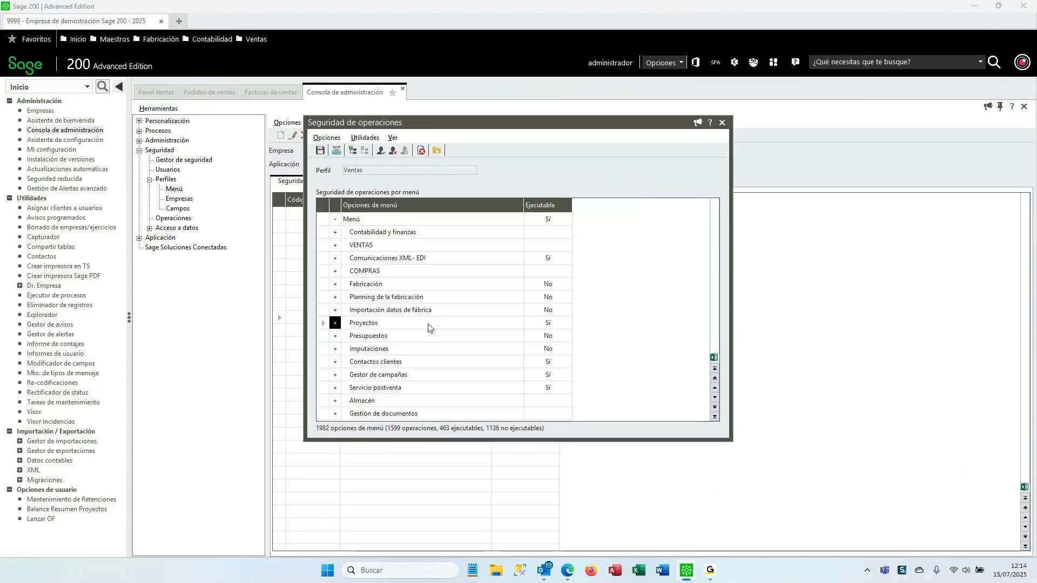
pyautogui.doubleClick(376, 326)
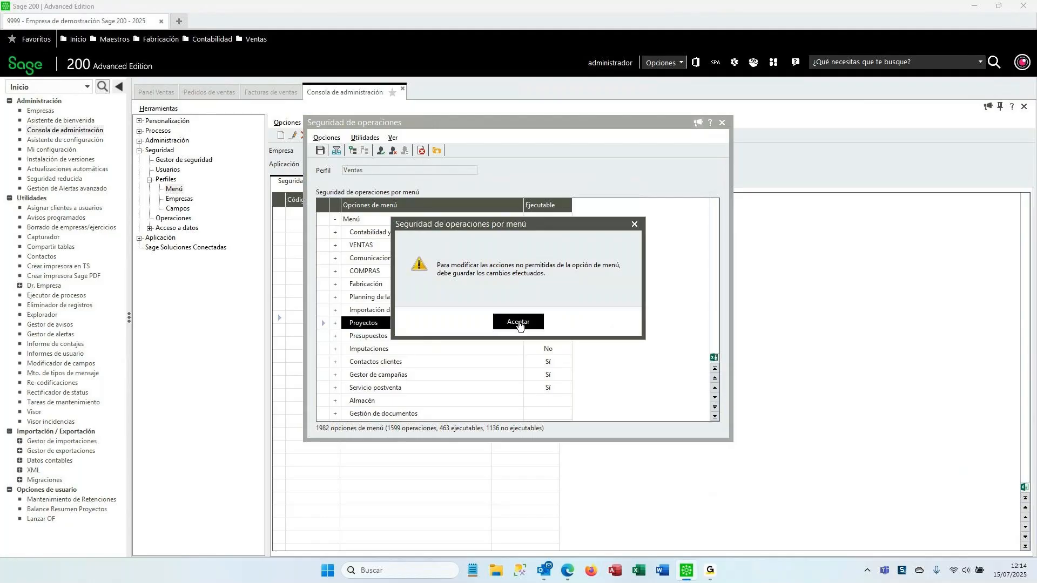
pyautogui.click(520, 326)
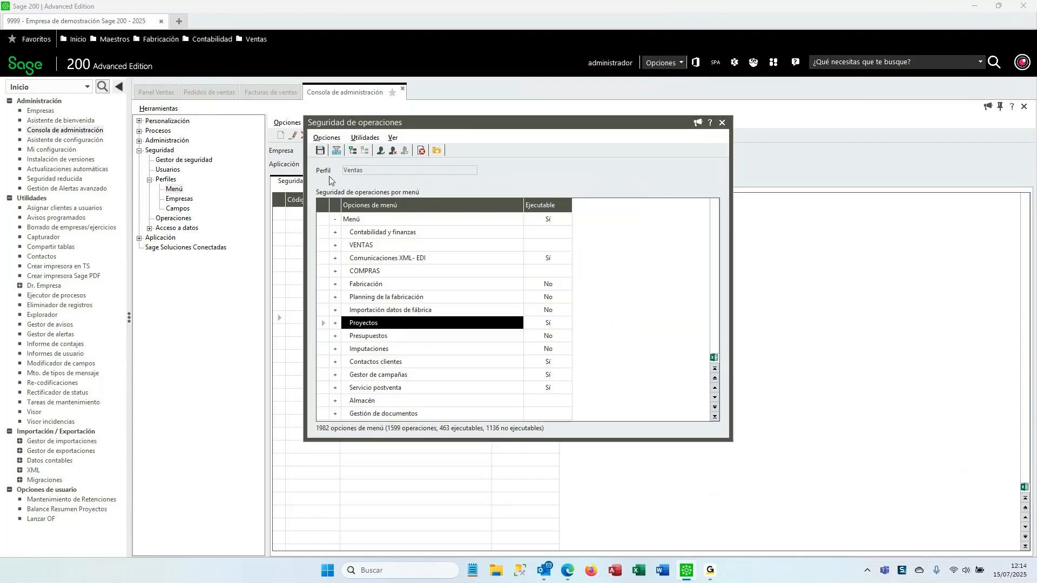
pyautogui.click(321, 150)
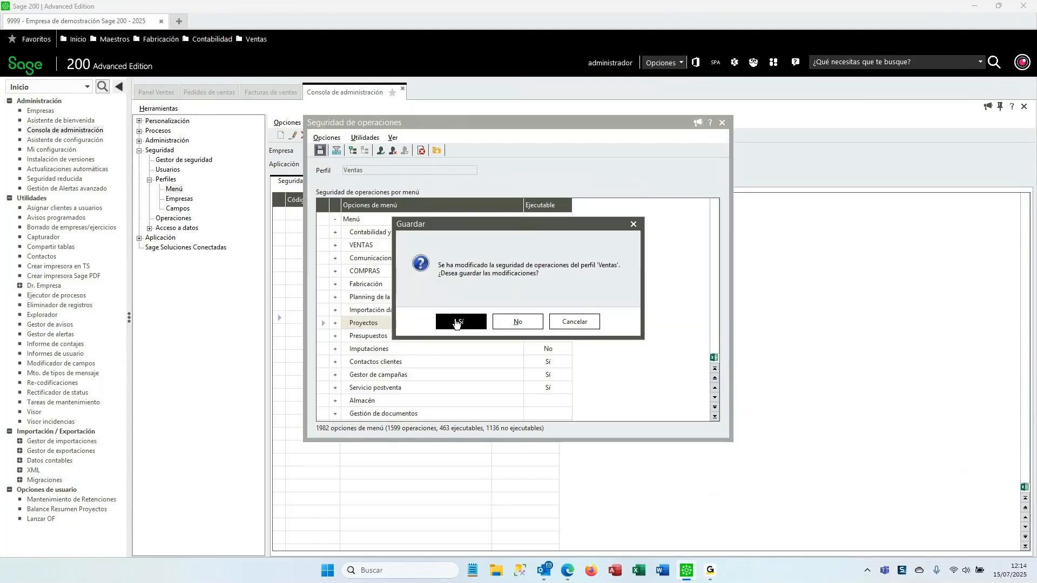
pyautogui.click(457, 323)
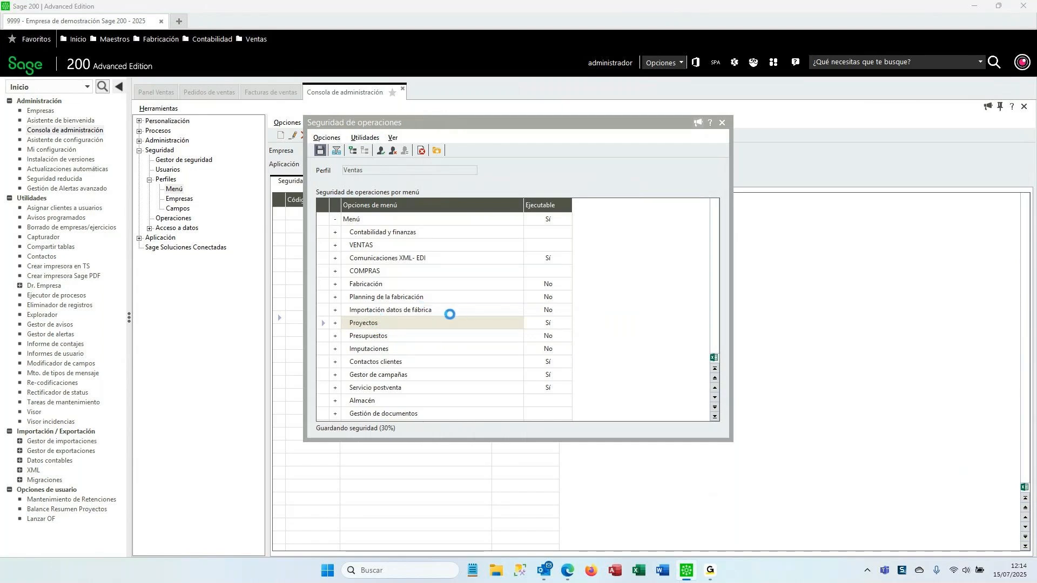
# Check the actions permitted on Proyectos (Altas, Bajas, Modificaciones), cancel without changes and close the profile's operations security window.
pyautogui.doubleClick(387, 326)
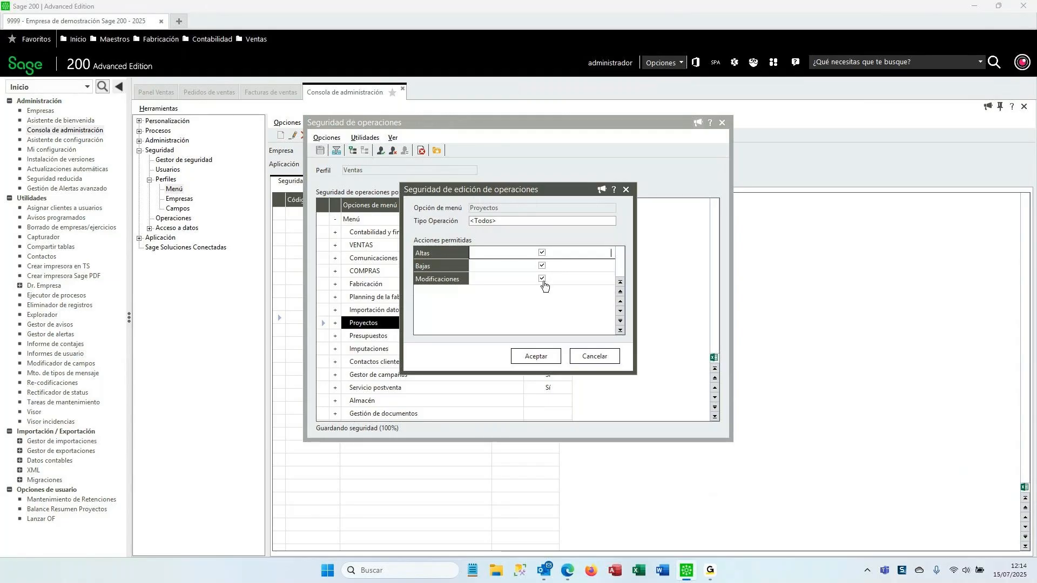
pyautogui.moveTo(514, 194); pyautogui.dragTo(618, 108)
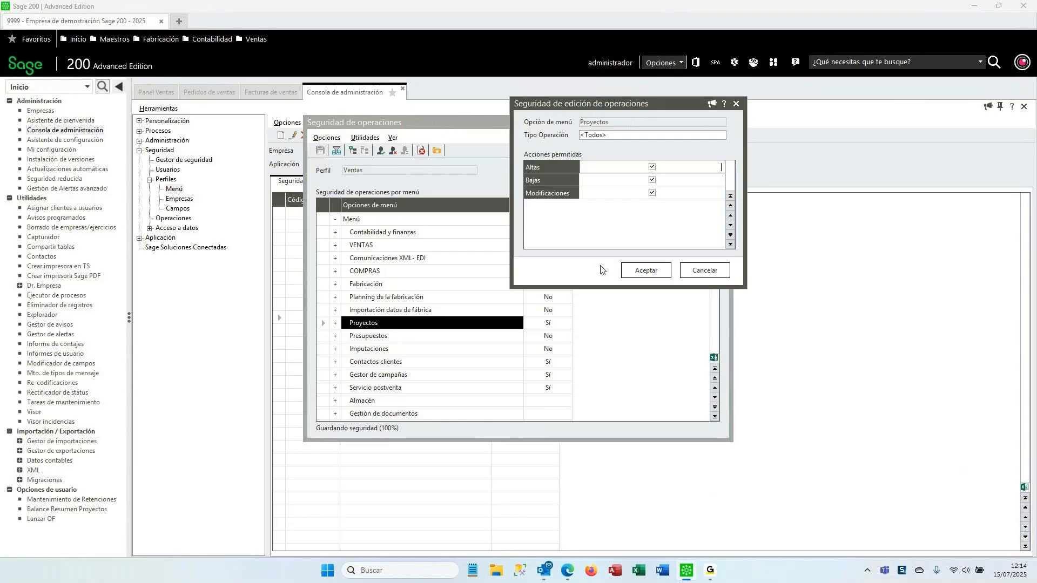
pyautogui.click(705, 270)
pyautogui.moveTo(524, 128); pyautogui.dragTo(428, 160)
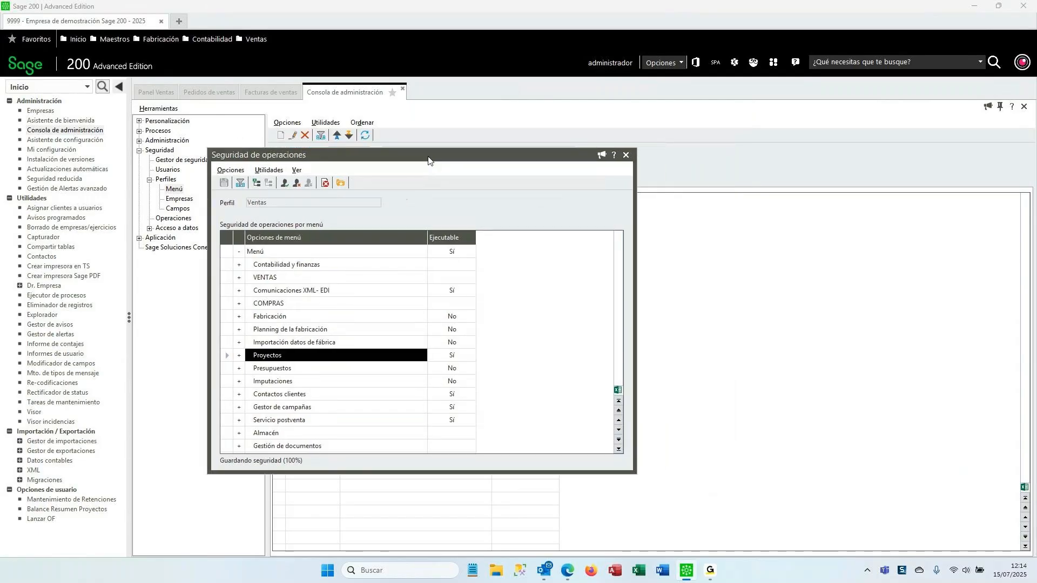
pyautogui.click(626, 155)
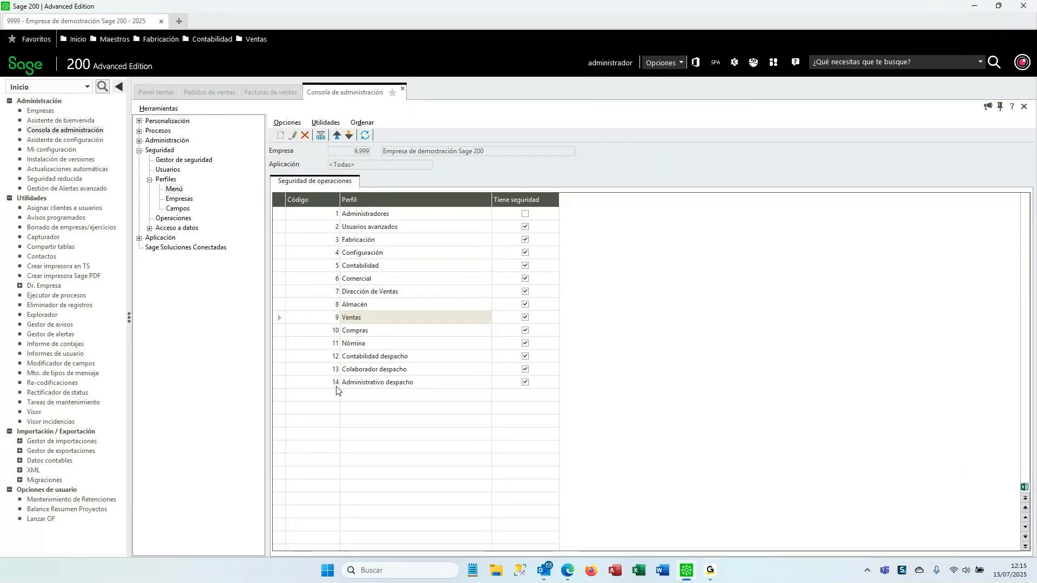
# Close the Consola de administración and switch to the course outline PDF in Edge, viewing its Listas de mantenimientos section.
pyautogui.click(378, 304)
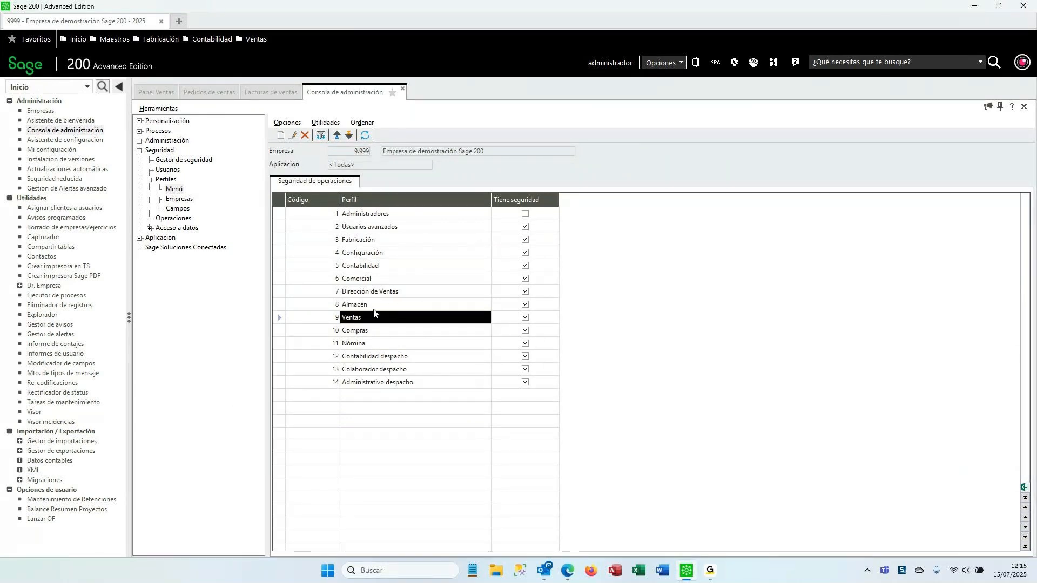
pyautogui.click(403, 88)
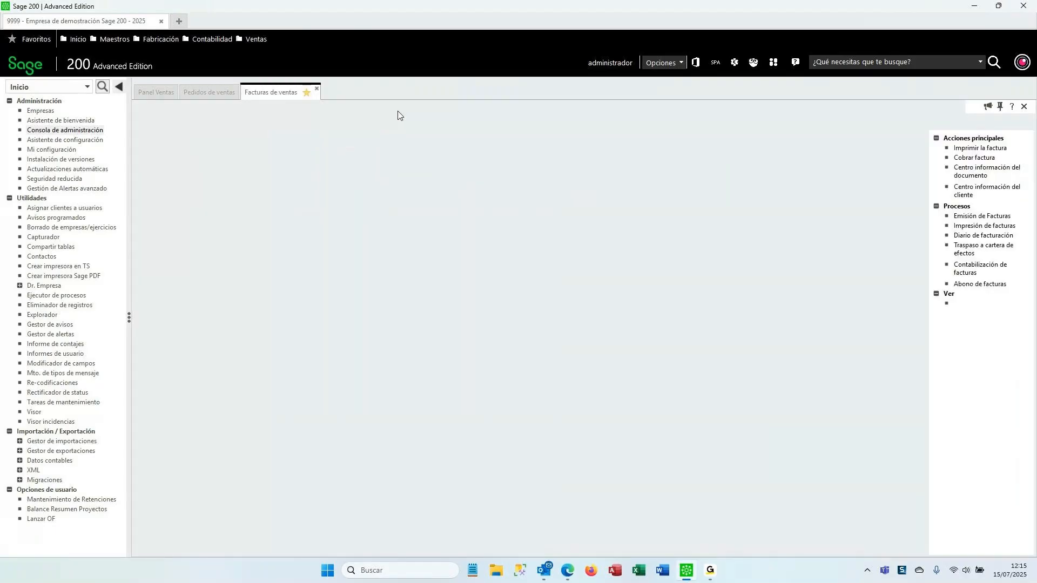
pyautogui.hotkey('alt', 'Tab')
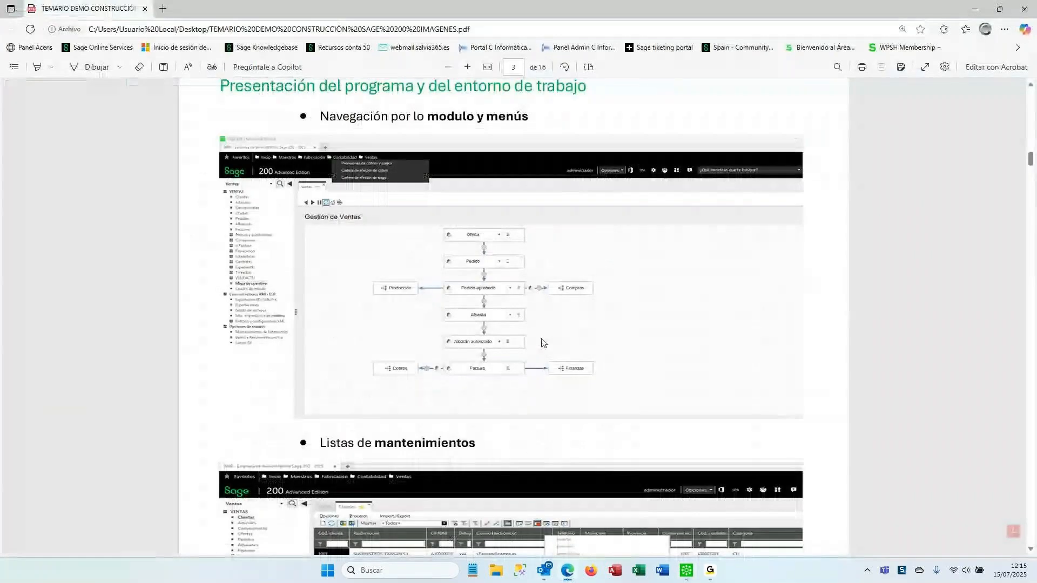
pyautogui.scroll(-4, 553, 282)
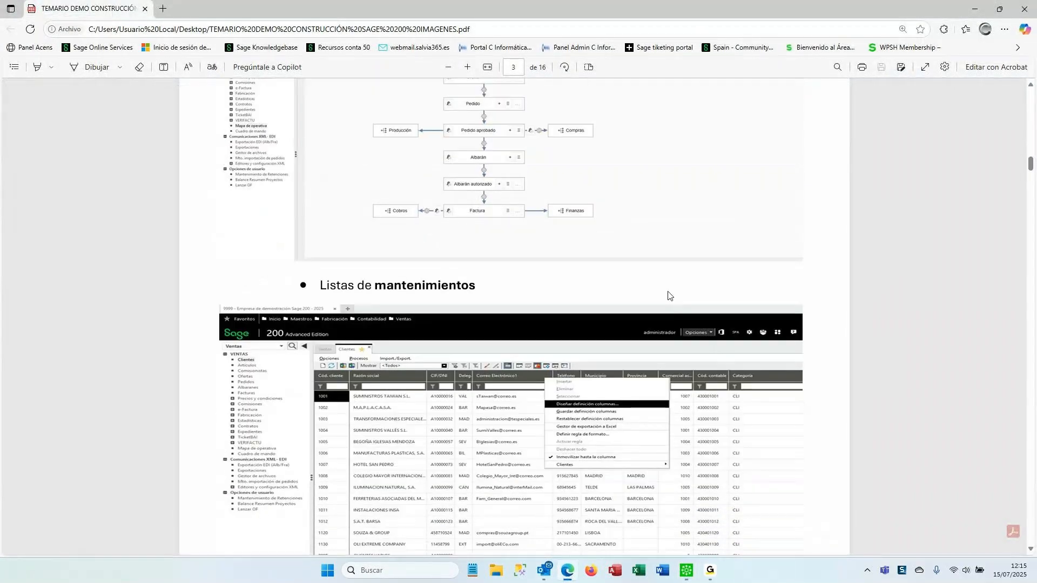
# Review the Listas de mantenimientos section of the course outline PDF, and switch to the Facturas de ventas list in Sage 200.
pyautogui.scroll(-4, 668, 306)
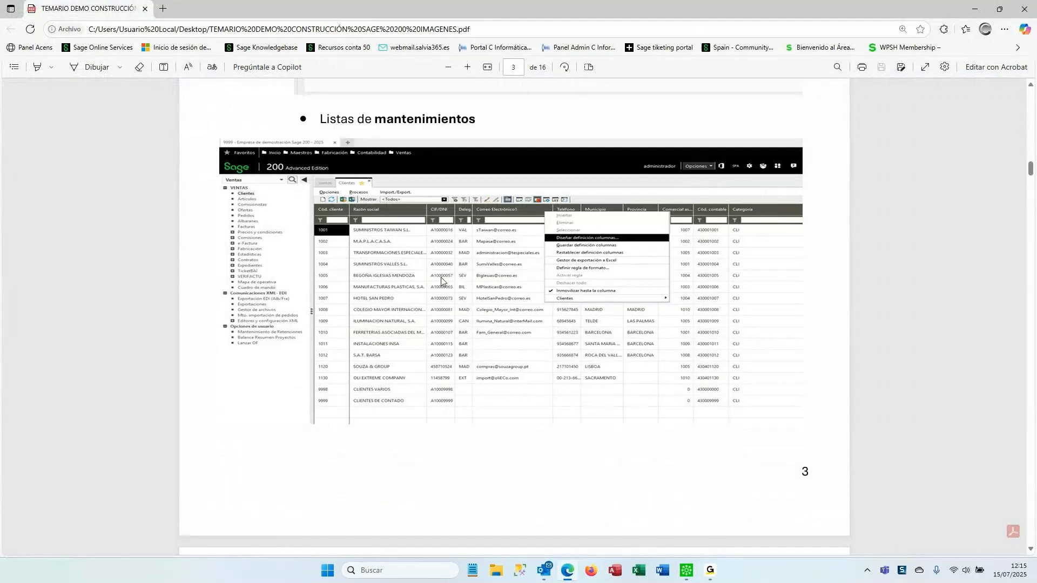
pyautogui.scroll(-1, 441, 281)
pyautogui.scroll(3, 518, 247)
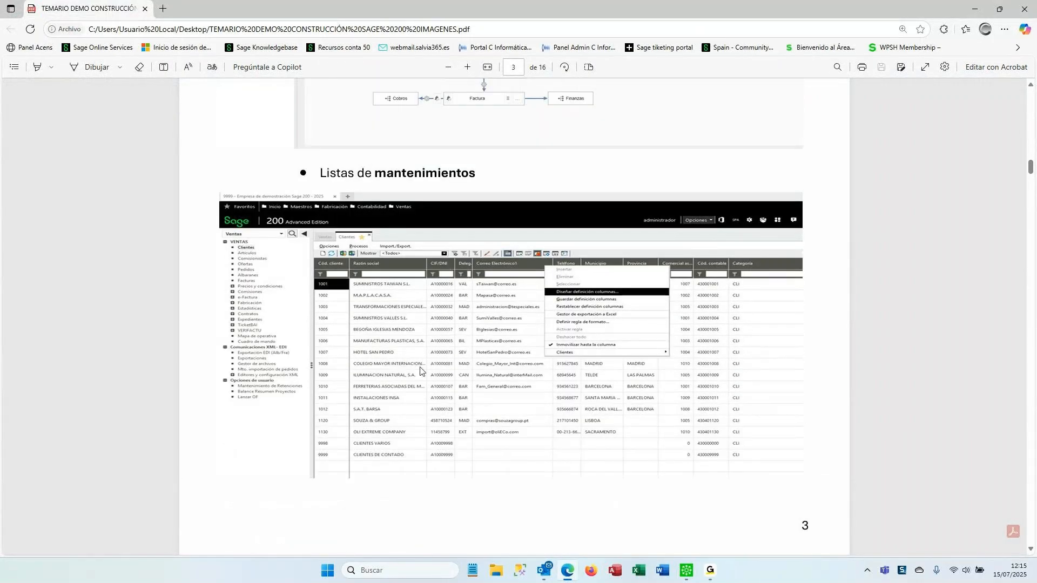
pyautogui.scroll(-1, 496, 335)
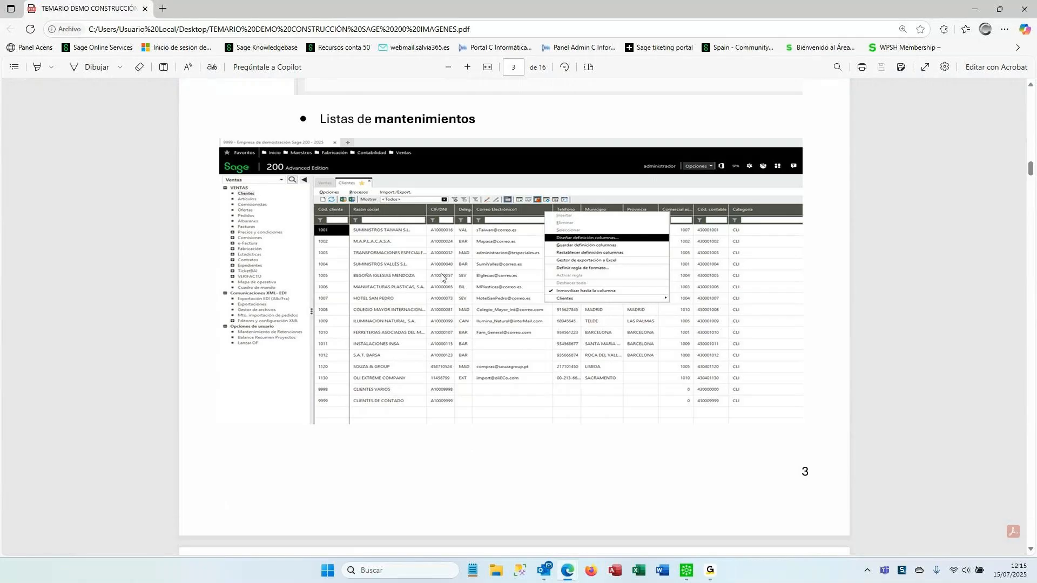
pyautogui.click(687, 571)
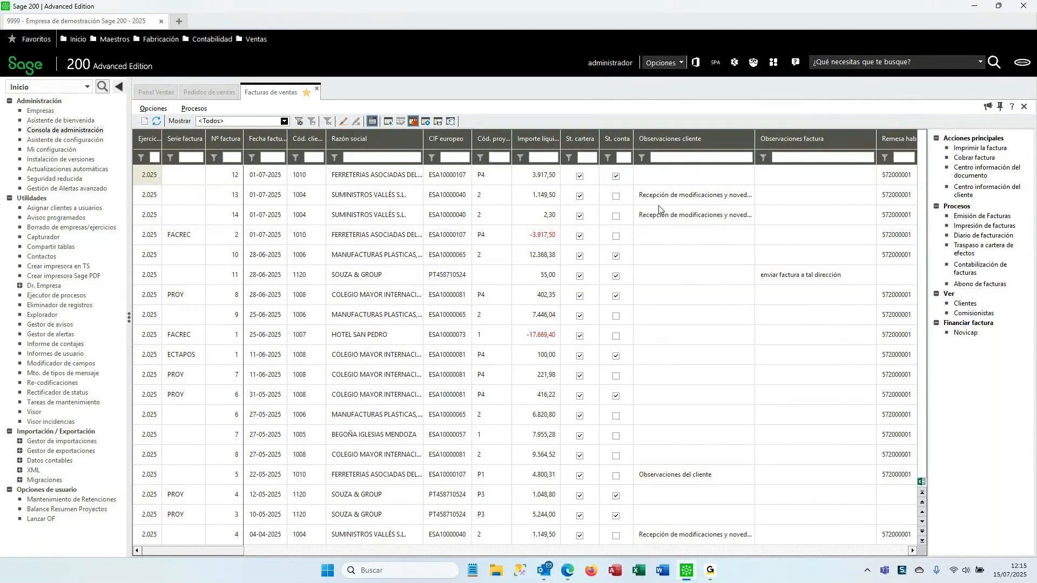
# Examine the columns and rows of the Facturas de ventas list, from the client observations back to the invoice's year.
pyautogui.click(713, 274)
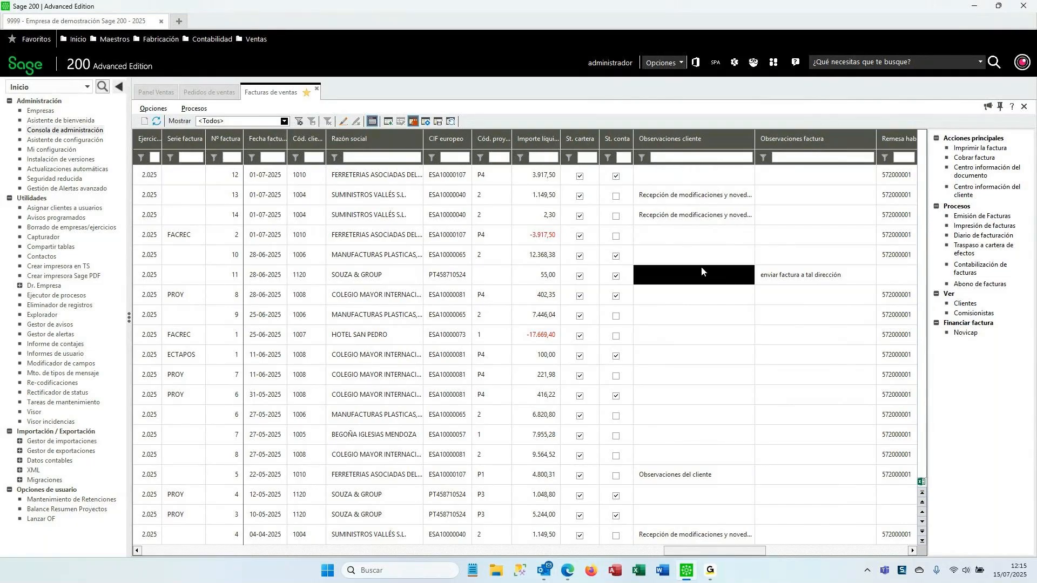
pyautogui.press('Right')
pyautogui.press('Right')
pyautogui.press('Right')
pyautogui.moveTo(776, 141); pyautogui.dragTo(313, 141)
pyautogui.press('Left')
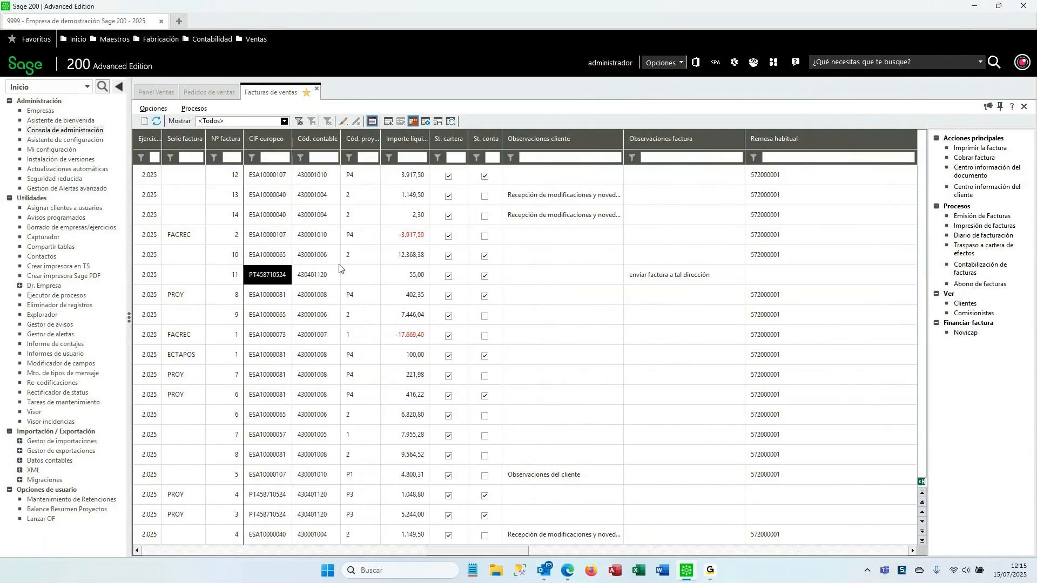
pyautogui.press('Left')
pyautogui.press('Left')
pyautogui.press('Left')
pyautogui.press('Left')
pyautogui.press('Left')
pyautogui.press('Left')
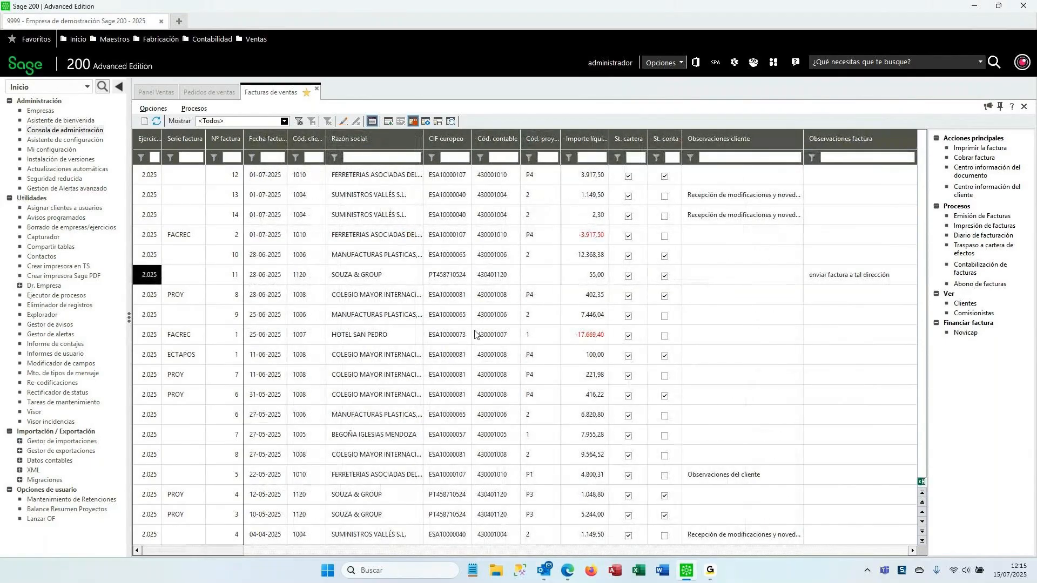
pyautogui.click(397, 334)
pyautogui.press('Right')
pyautogui.press('Down')
pyautogui.press('Down')
pyautogui.press('Down')
pyautogui.press('Down')
pyautogui.press('Down')
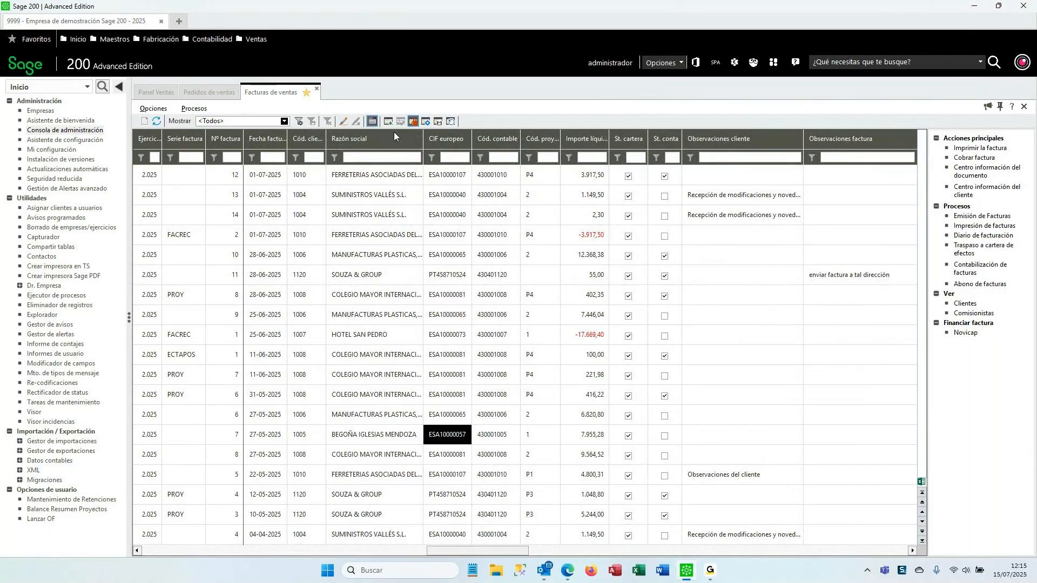
# Add the Provincia field to the selected columns in the Facturas de ventas list's column definition.
pyautogui.rightClick(394, 135)
pyautogui.click(467, 182)
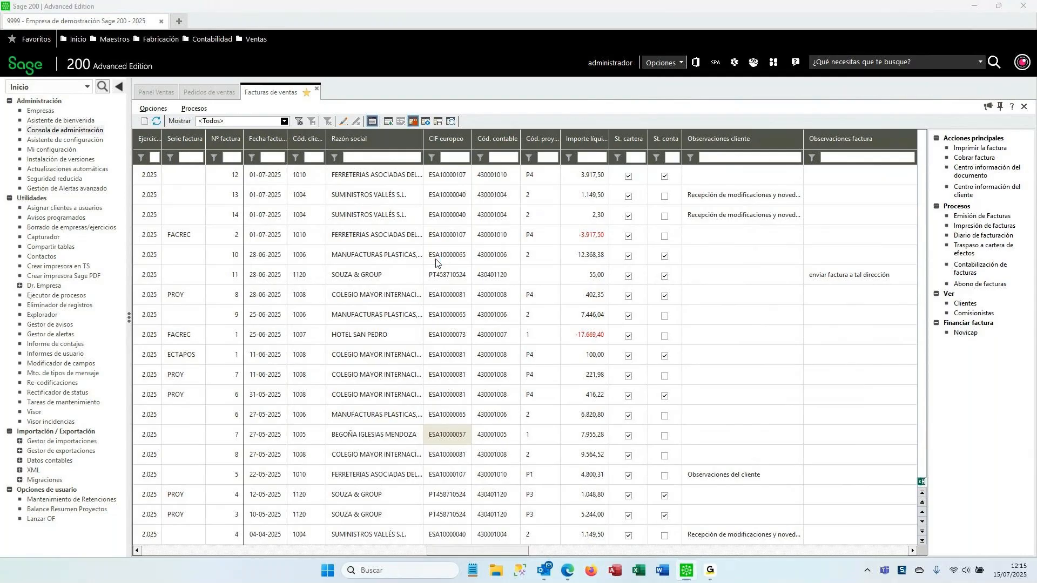
pyautogui.scroll(-2, 399, 263)
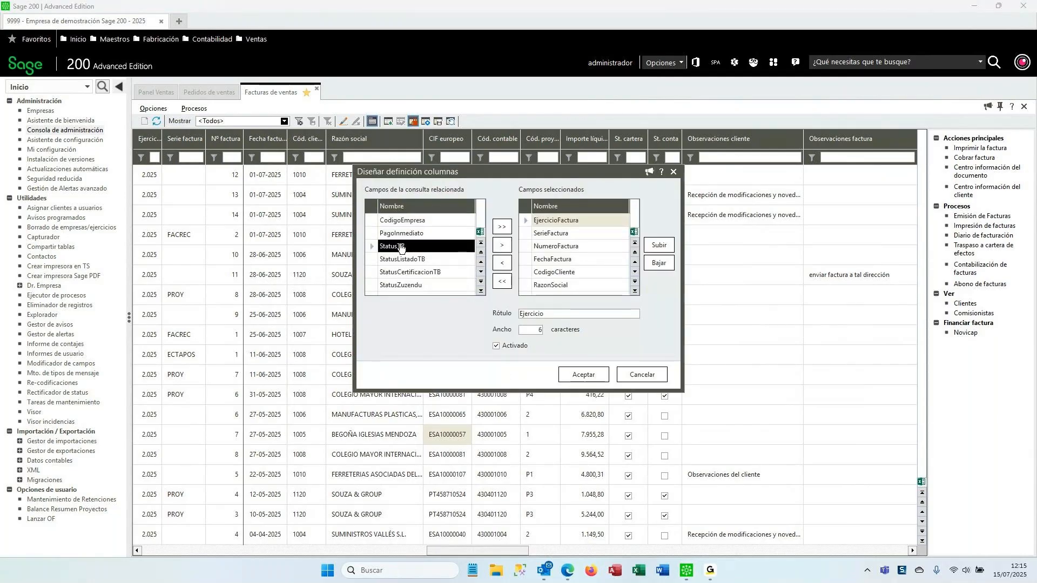
pyautogui.scroll(-6, 402, 260)
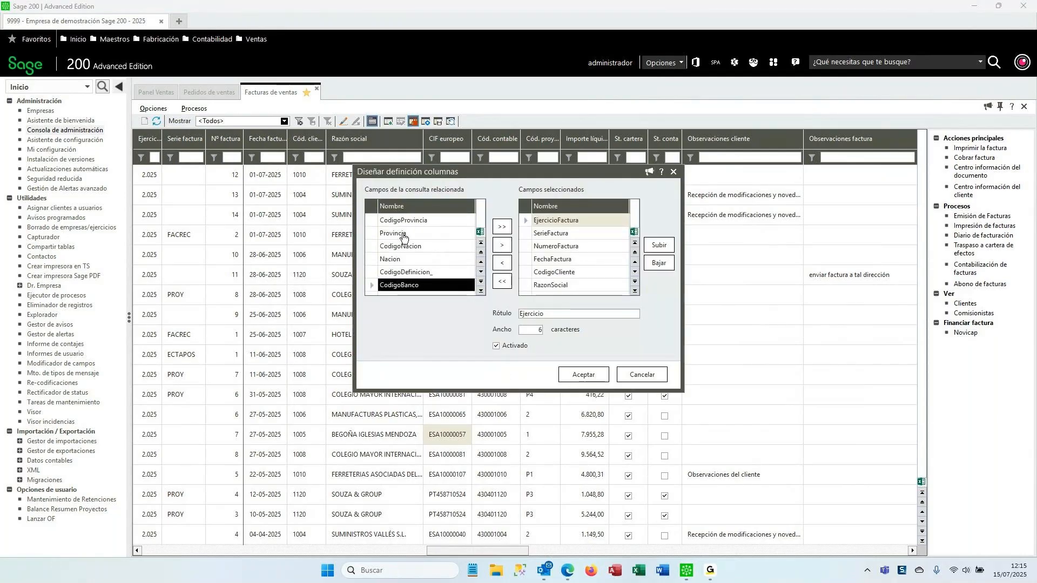
pyautogui.click(400, 233)
pyautogui.click(502, 247)
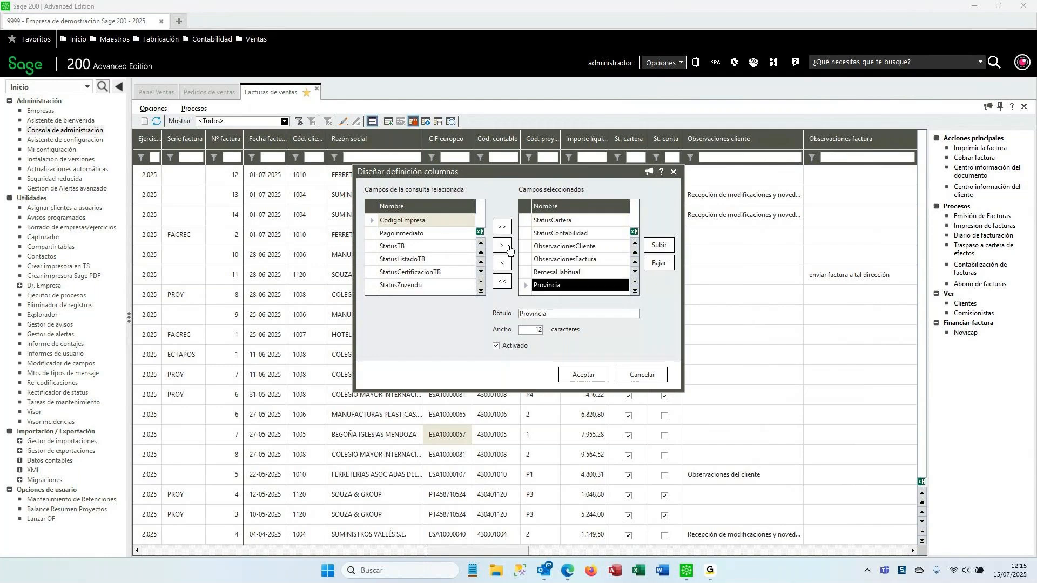
# Move Provincia up to just before CodigoContable in the selected fields and accept the column definition.
pyautogui.click(661, 245)
pyautogui.click(663, 248)
pyautogui.click(660, 246)
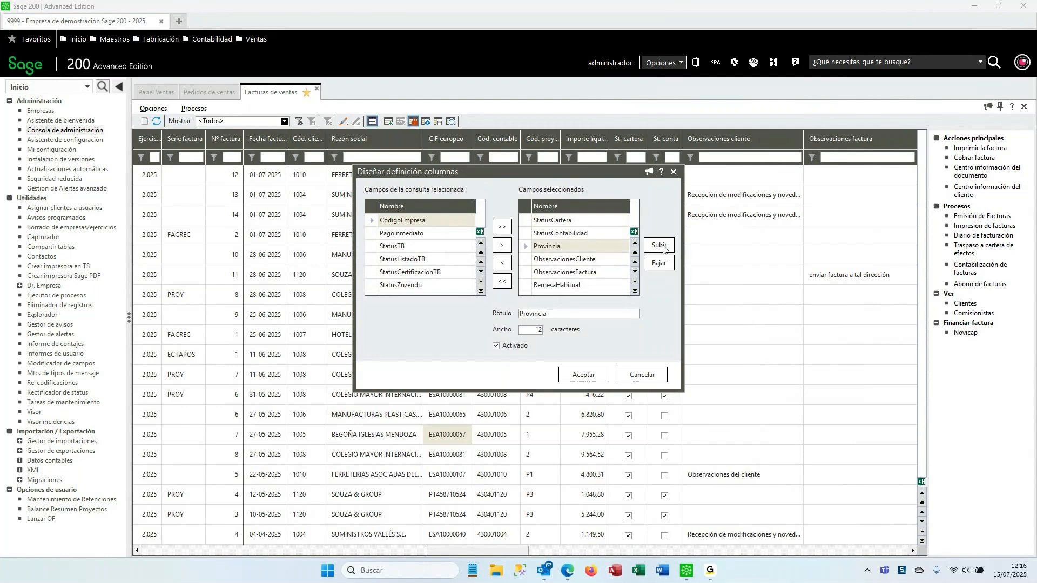
pyautogui.click(660, 246)
pyautogui.click(660, 246)
pyautogui.click(660, 246)
pyautogui.click(660, 245)
pyautogui.click(660, 245)
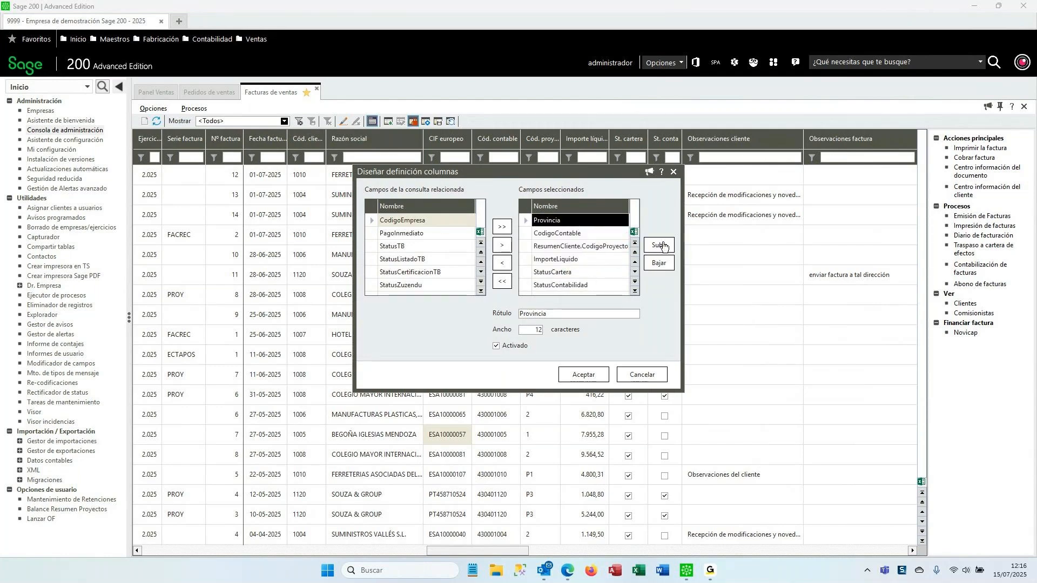
pyautogui.click(580, 375)
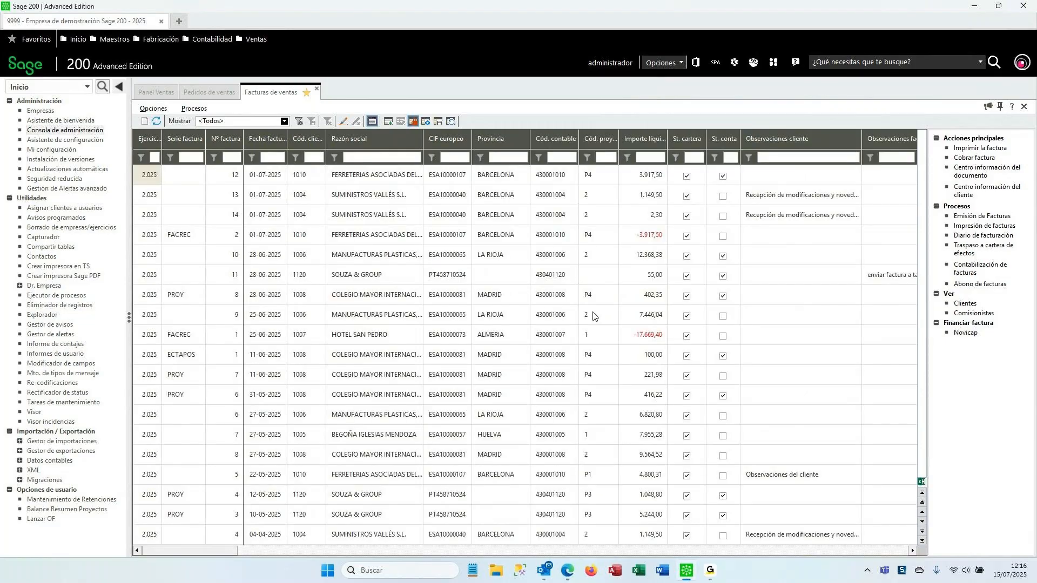
# Check the Provincia values of several invoices and save the column definition of the Facturas de ventas list.
pyautogui.click(495, 195)
pyautogui.click(492, 255)
pyautogui.click(486, 291)
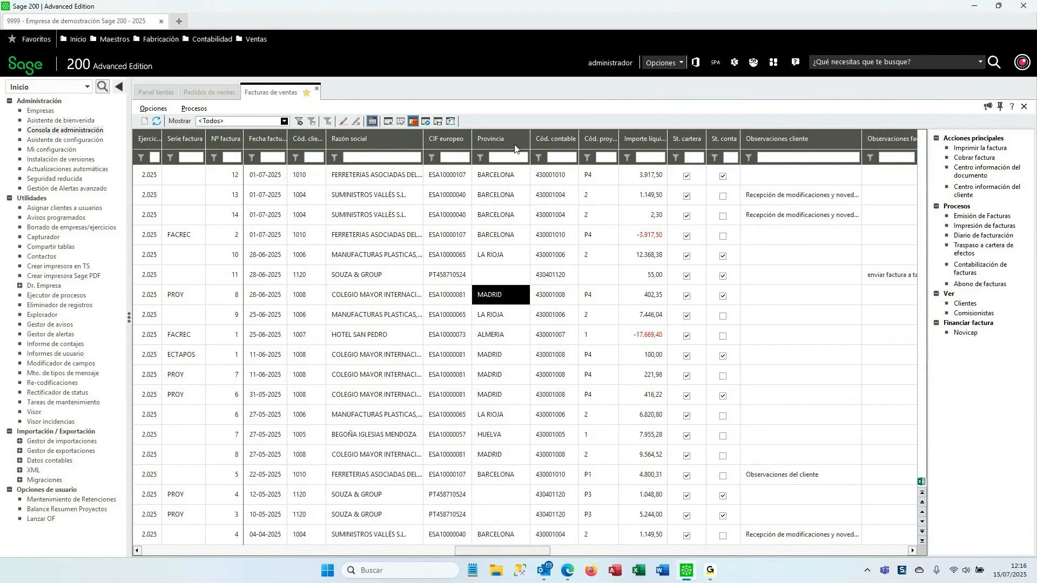
pyautogui.rightClick(393, 143)
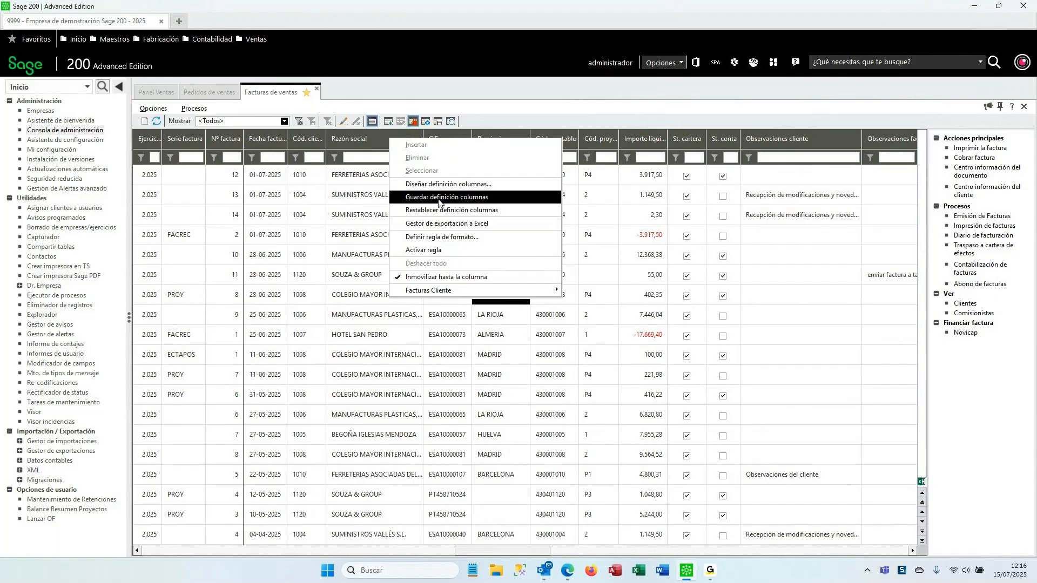
pyautogui.click(441, 203)
pyautogui.click(348, 278)
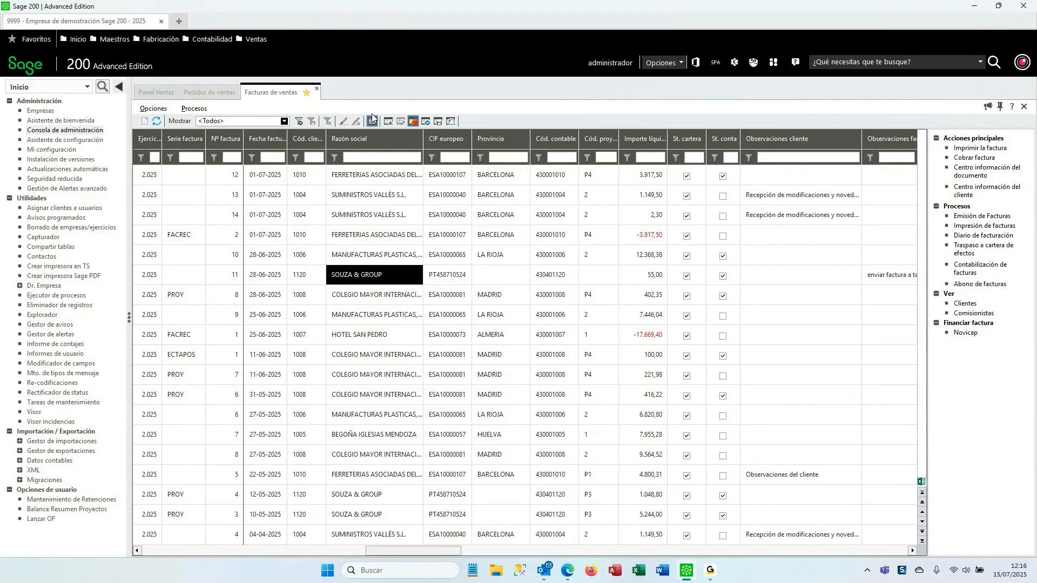
# Close Facturas de ventas and sort the Pedidos de ventas list by order date, newest first.
pyautogui.click(316, 89)
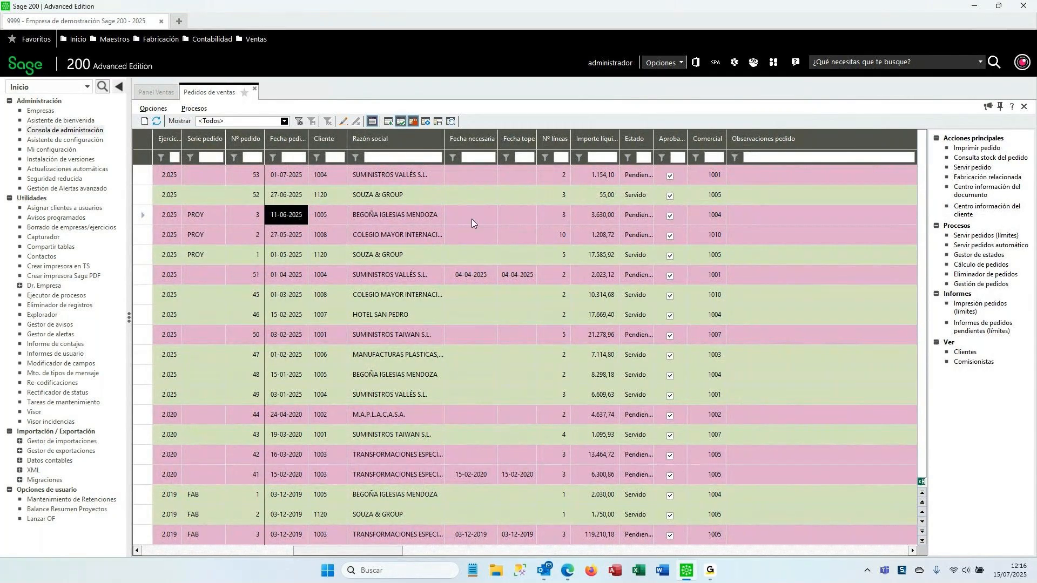
pyautogui.click(465, 240)
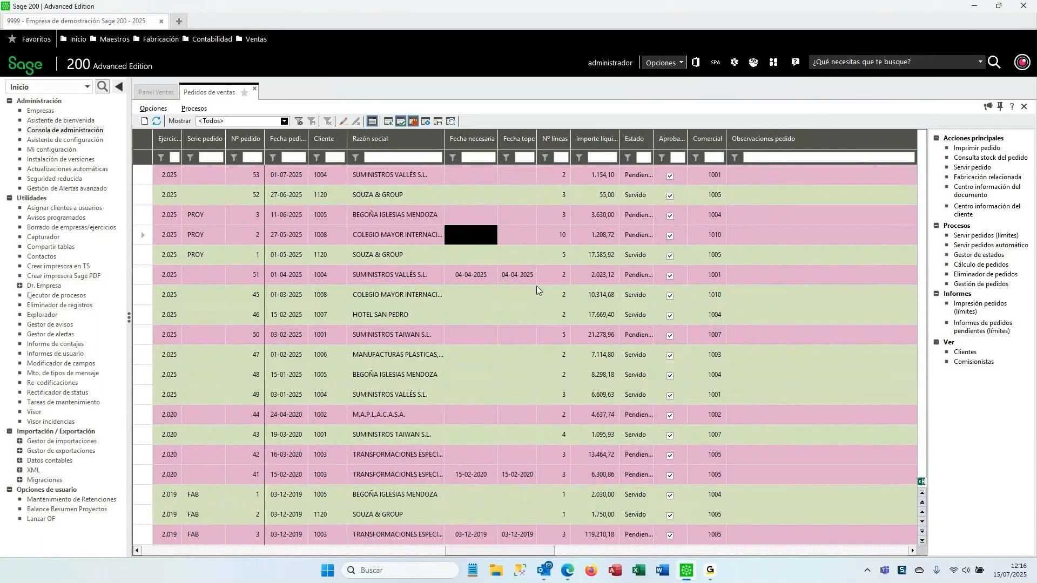
pyautogui.click(501, 299)
pyautogui.click(497, 305)
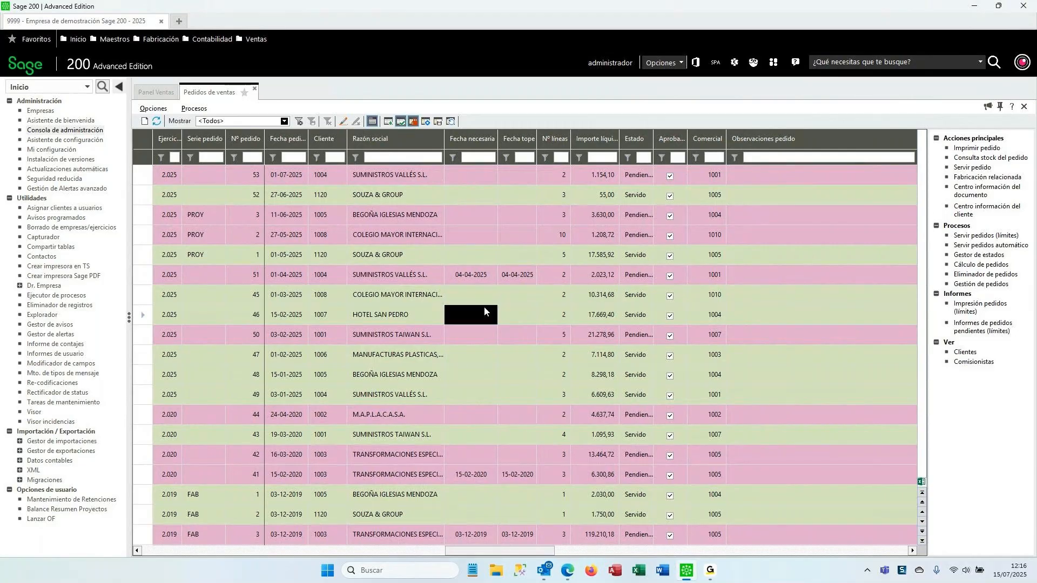
pyautogui.click(288, 142)
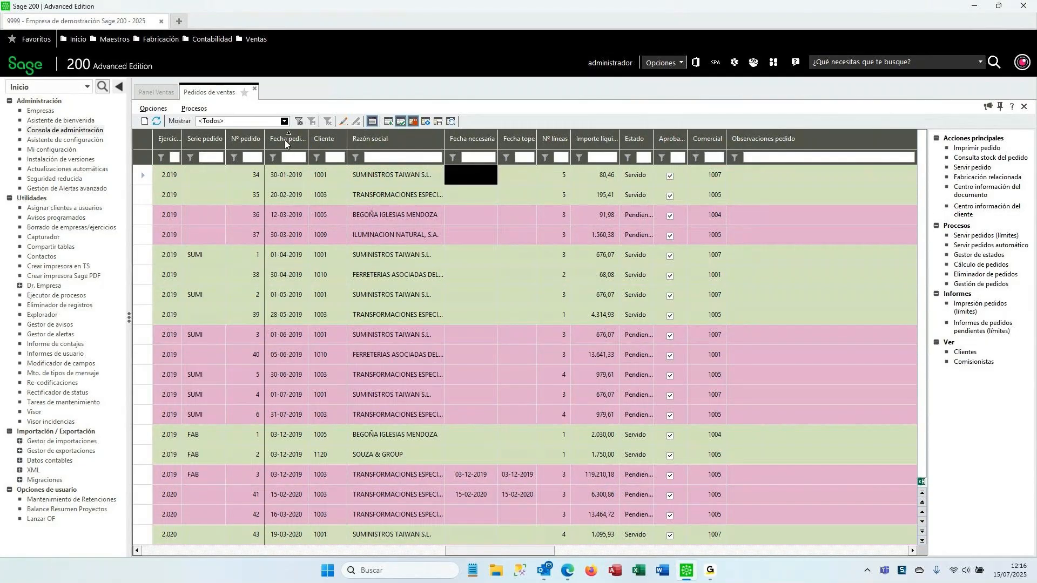
pyautogui.click(285, 141)
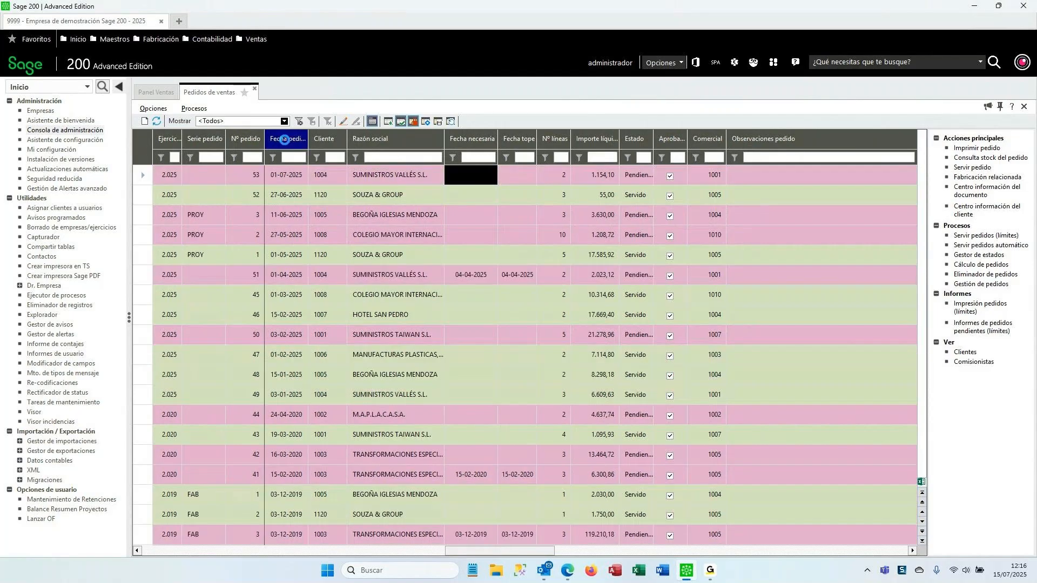
# Examine the dates and customers of the most recent sales orders, comparing the green and pink rows.
pyautogui.click(284, 176)
pyautogui.click(280, 194)
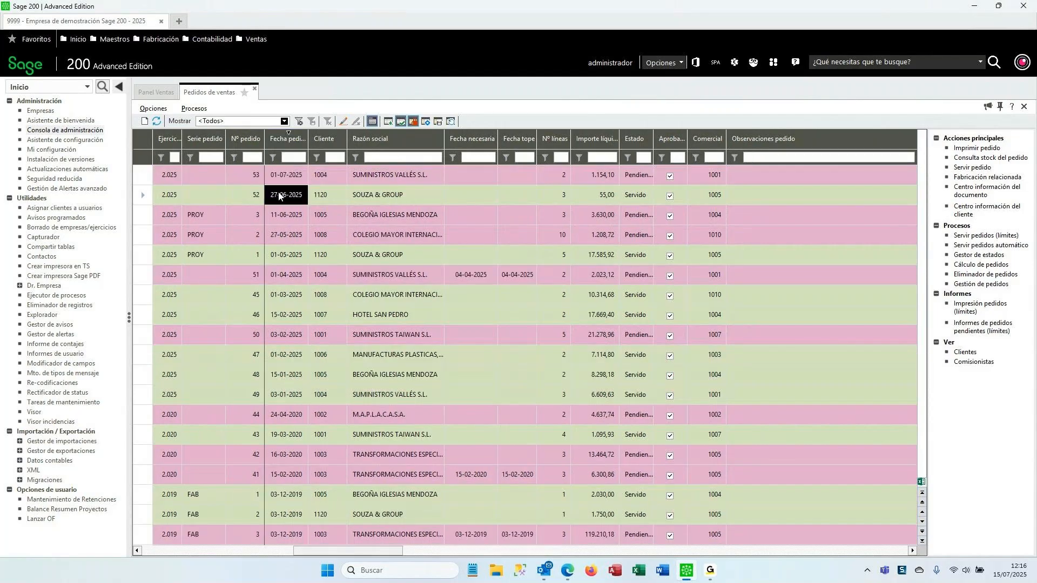
pyautogui.click(287, 214)
pyautogui.click(286, 201)
pyautogui.click(286, 208)
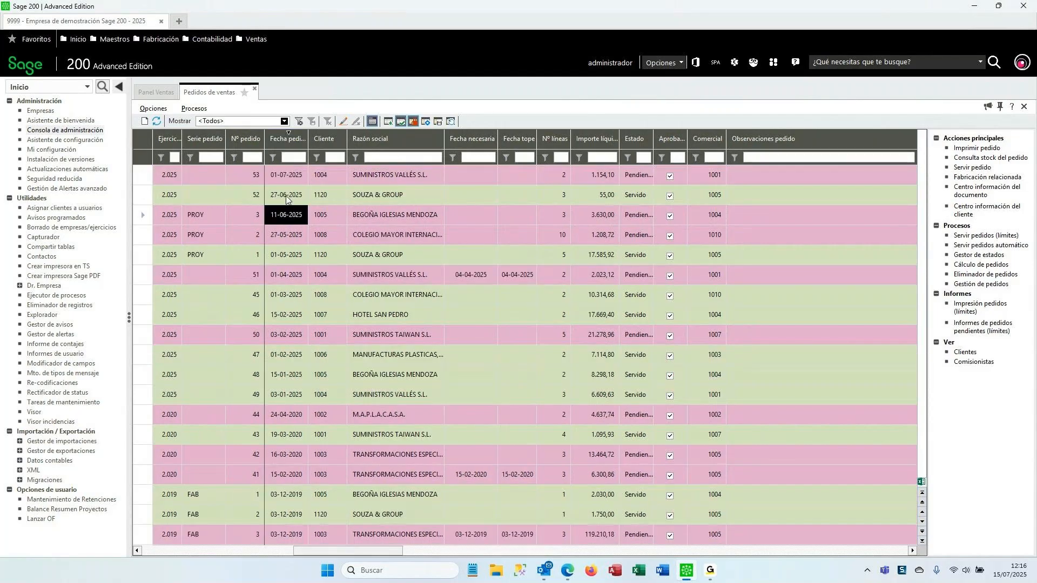
pyautogui.click(303, 197)
pyautogui.click(301, 215)
pyautogui.click(290, 256)
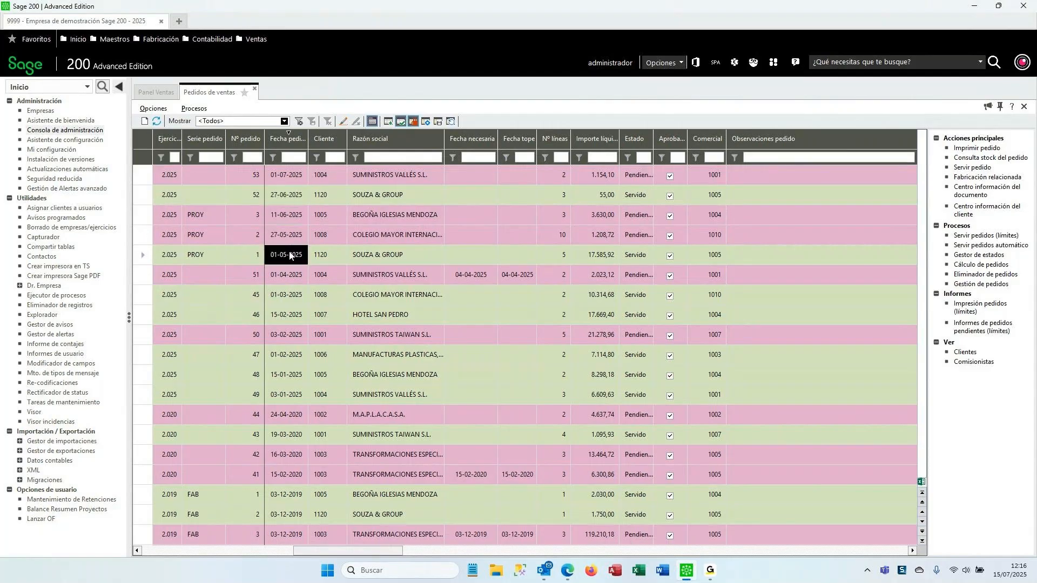
pyautogui.click(291, 238)
pyautogui.click(297, 257)
pyautogui.click(290, 237)
pyautogui.click(388, 238)
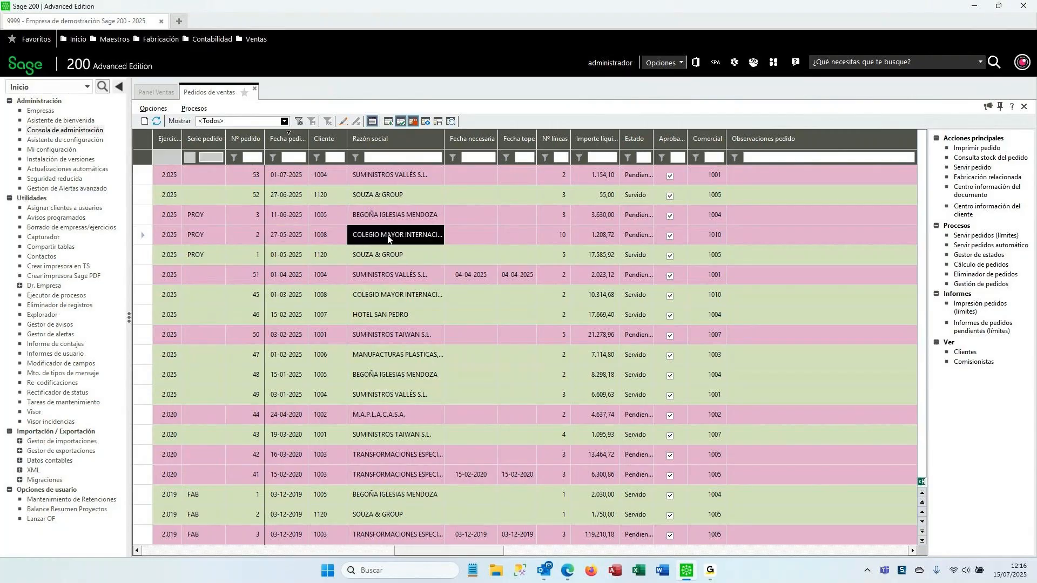
pyautogui.click(389, 257)
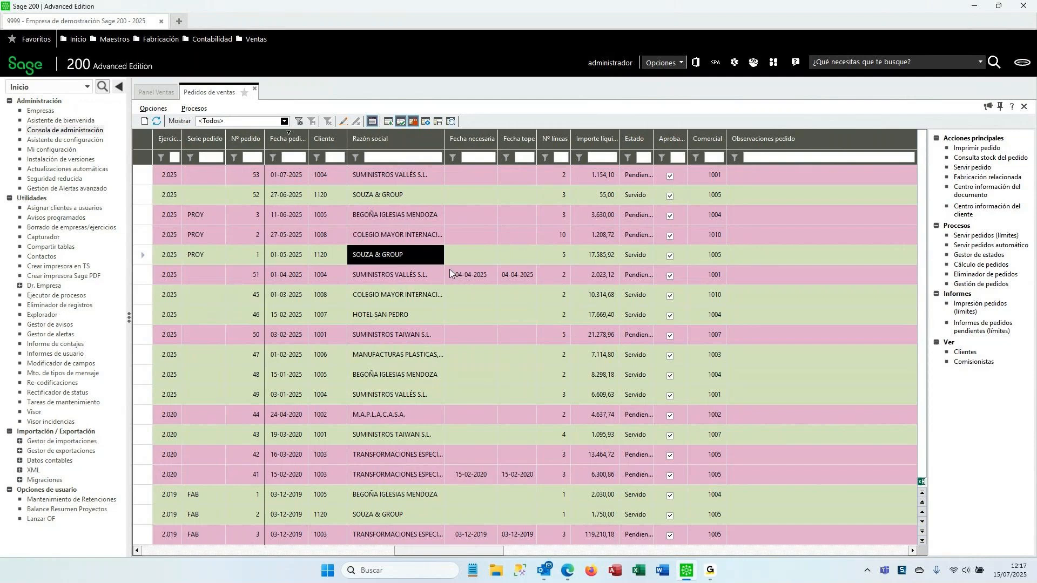
# Browse down through the sales orders in Pedidos de ventas and return to the first record.
pyautogui.press('Down')
pyautogui.press('Down')
pyautogui.press('Down')
pyautogui.press('Down')
pyautogui.press('Down')
pyautogui.press('Down')
pyautogui.press('Down')
pyautogui.press('Down')
pyautogui.press('Down')
pyautogui.press('Down')
pyautogui.press('Down')
pyautogui.press('Down')
pyautogui.press('Down')
pyautogui.press('Down')
pyautogui.press('Down')
pyautogui.press('Down')
pyautogui.press('Down')
pyautogui.hotkey('ctrl', 'Home')
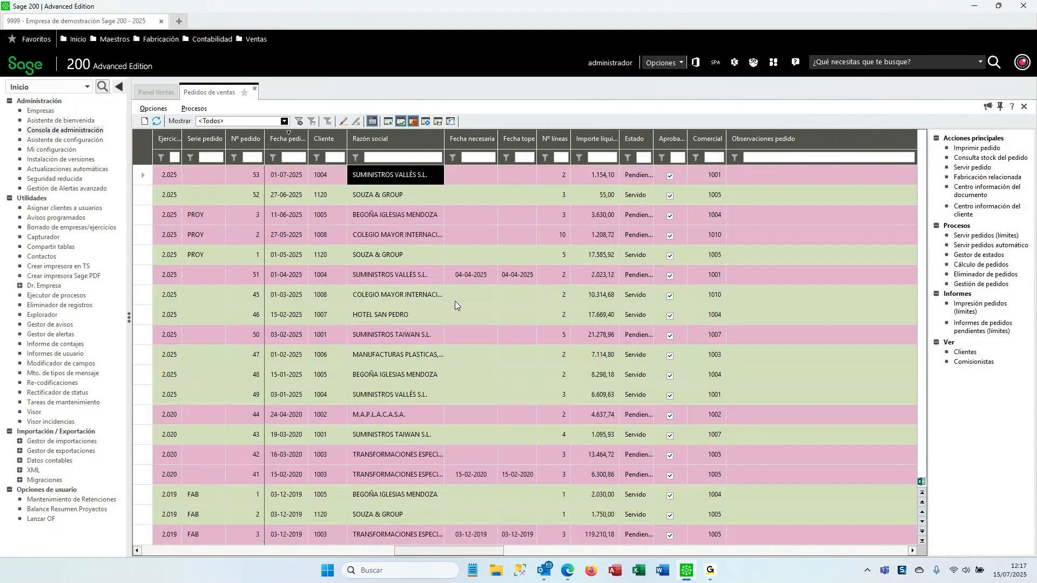
# Close the Pedidos de ventas list and the Panel Ventas dashboard, and switch to the course outline PDF in Edge.
pyautogui.click(254, 90)
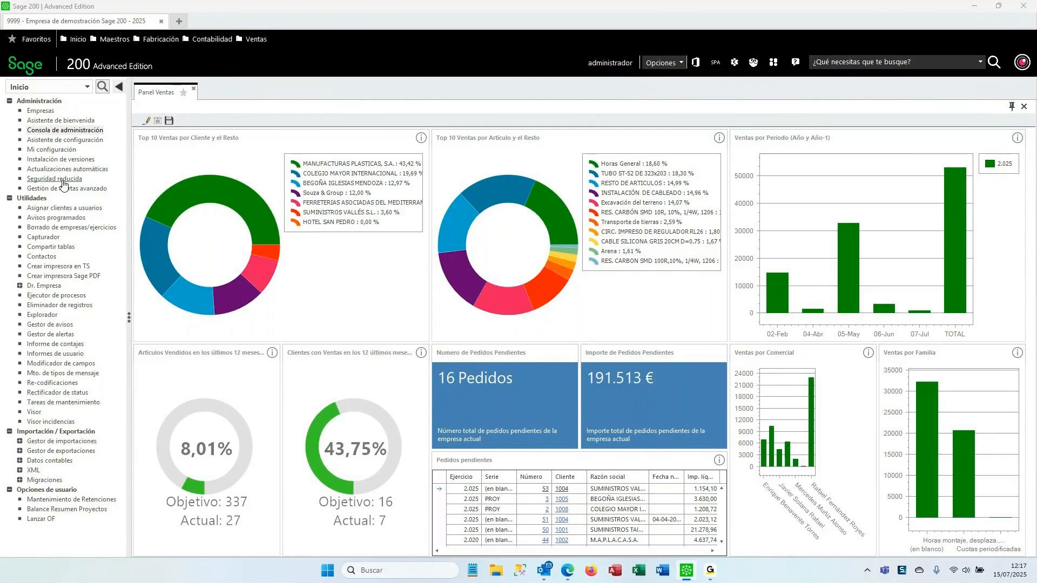
pyautogui.click(194, 90)
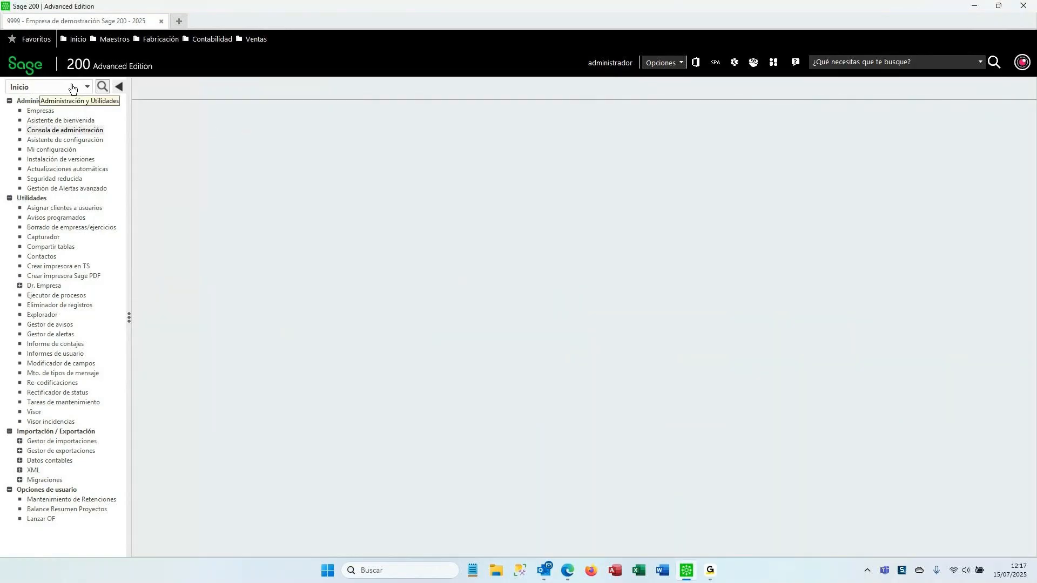
pyautogui.click(569, 574)
# Review the Permisos de acceso por usuario section on page 4 of the course outline and continue toward page 5.
pyautogui.scroll(-10, 456, 324)
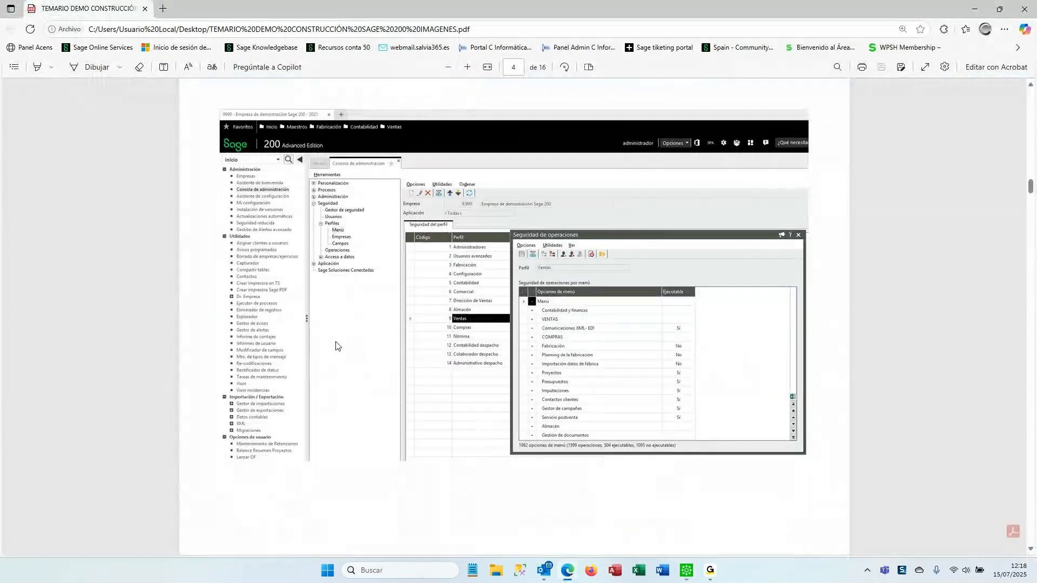
pyautogui.scroll(1, 458, 347)
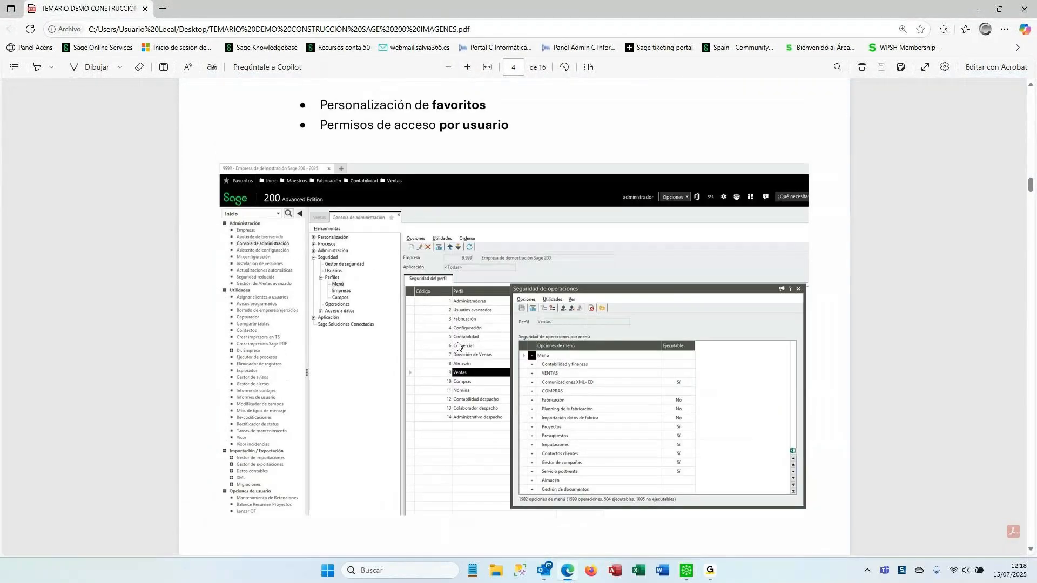
pyautogui.scroll(-2, 451, 324)
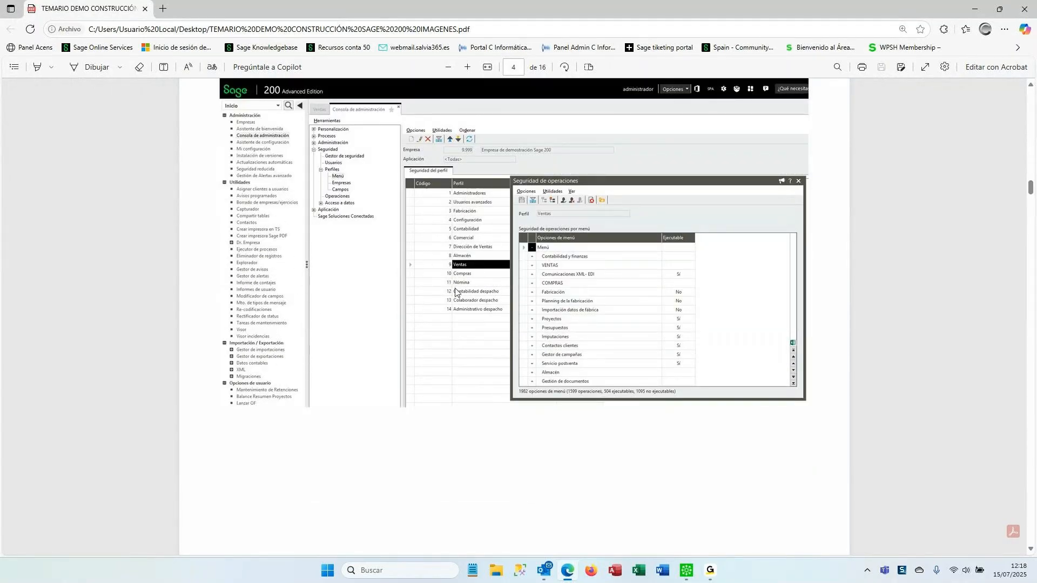
pyautogui.scroll(-15, 453, 285)
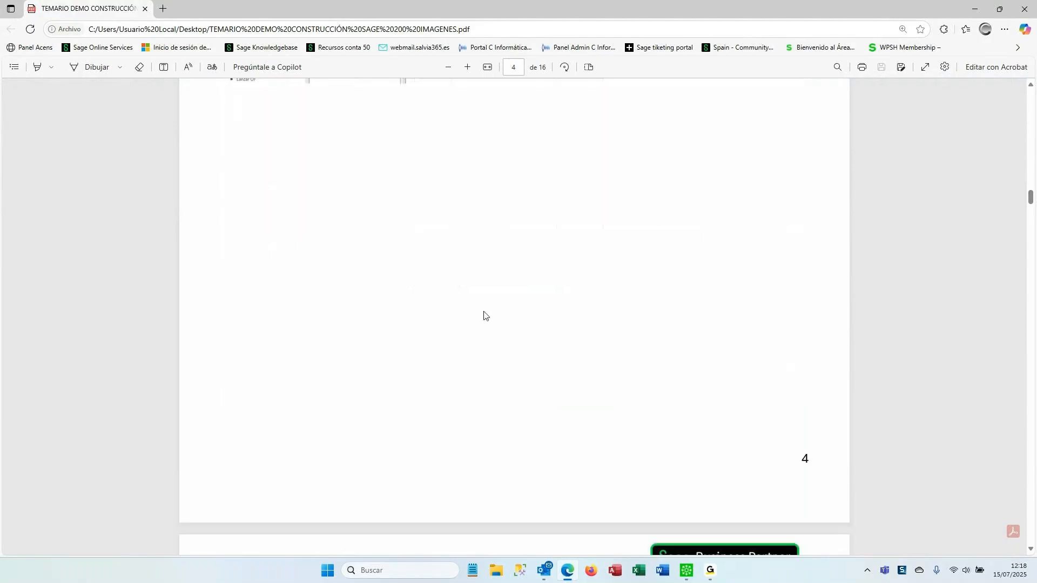
# Review the Ventajas tecnológicas y de seguridad de los datos section on page 5, including the SQL Server backup plan and third-party data connection.
pyautogui.scroll(-3, 486, 324)
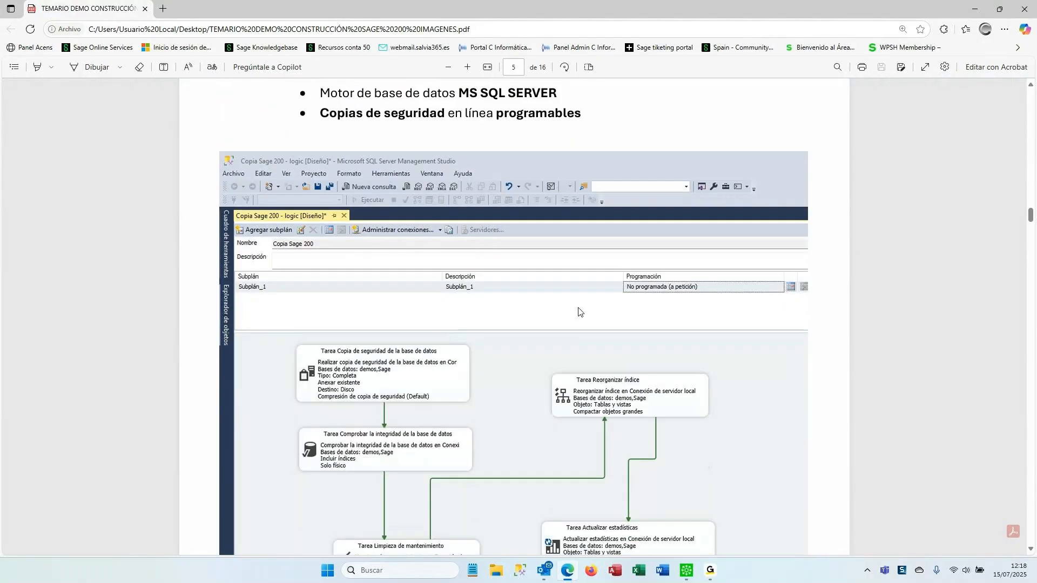
pyautogui.scroll(4, 544, 324)
pyautogui.scroll(-3, 520, 270)
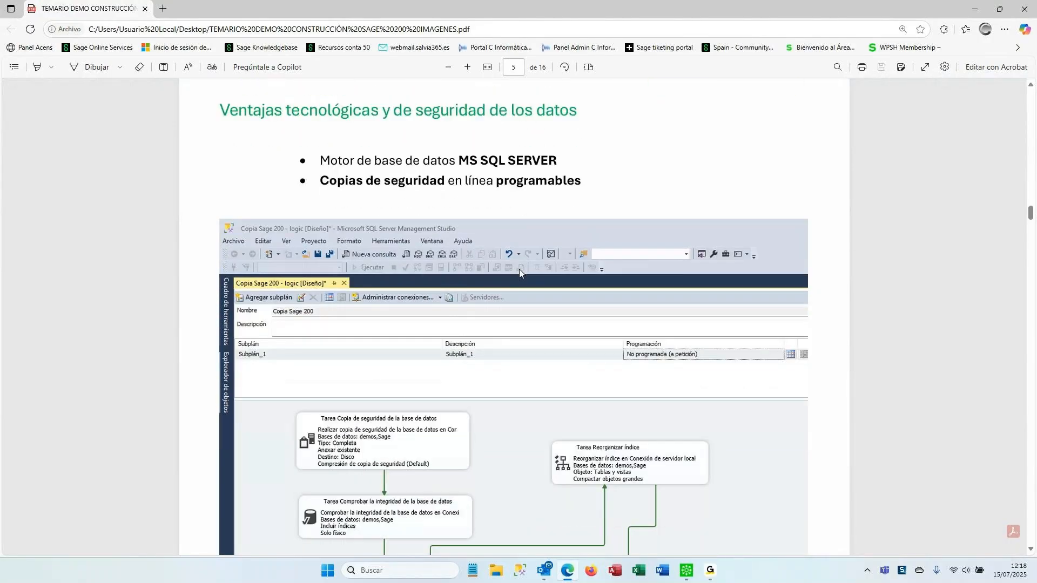
pyautogui.scroll(2, 527, 232)
pyautogui.scroll(2, 595, 376)
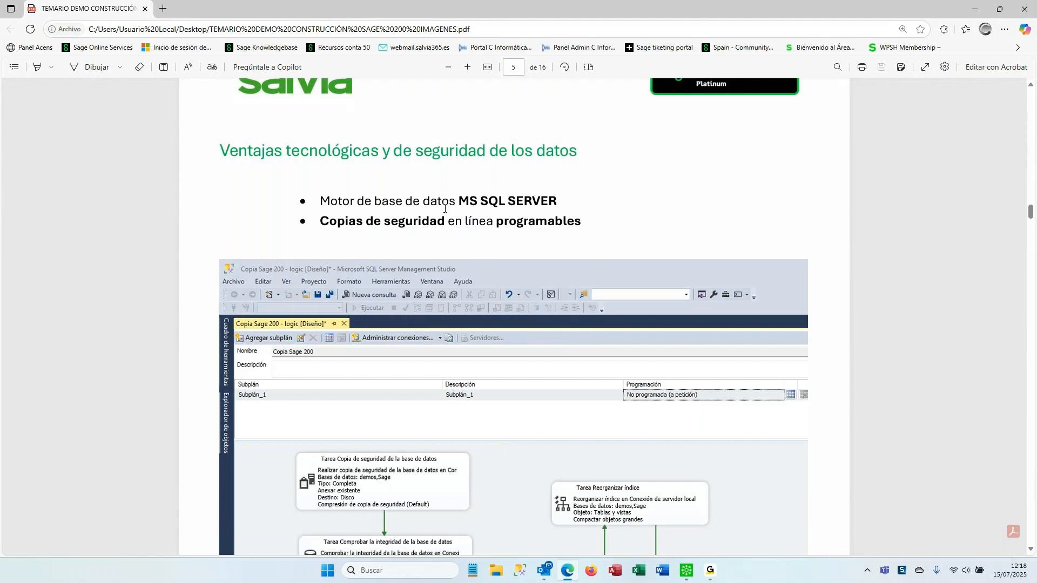
pyautogui.scroll(-2, 486, 205)
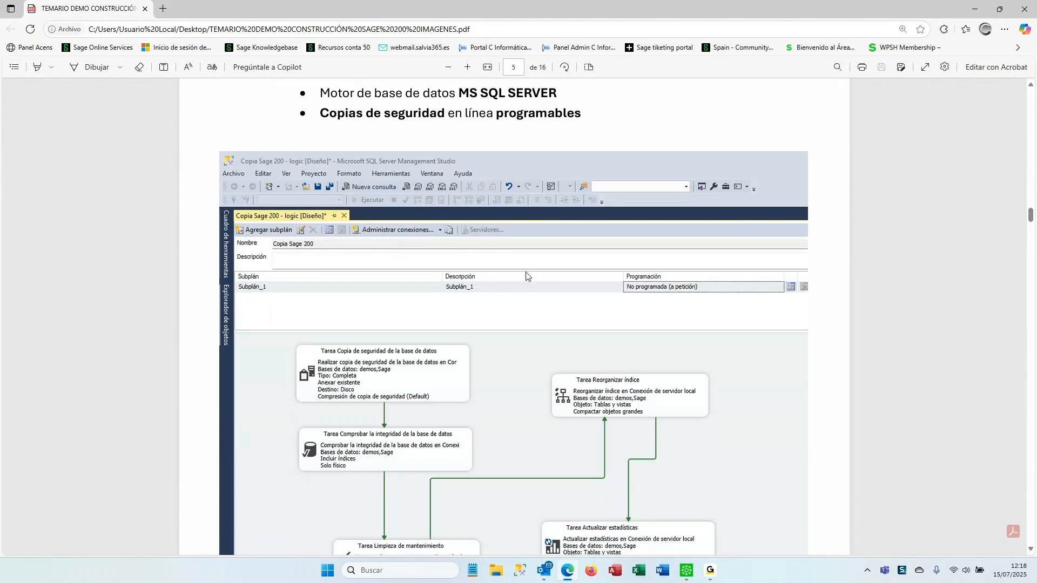
pyautogui.scroll(1, 527, 275)
pyautogui.scroll(1, 527, 274)
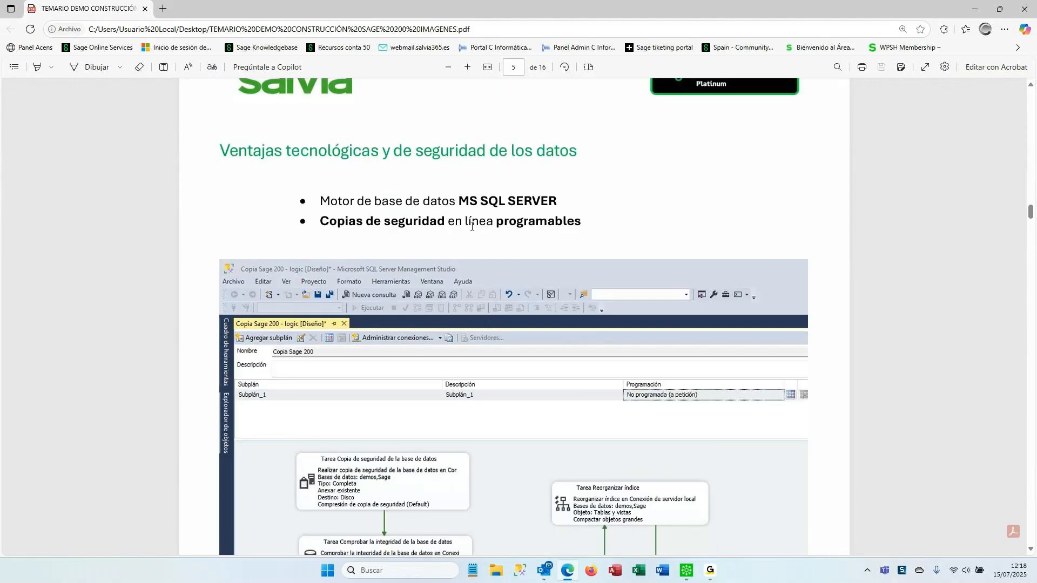
pyautogui.scroll(-7, 492, 242)
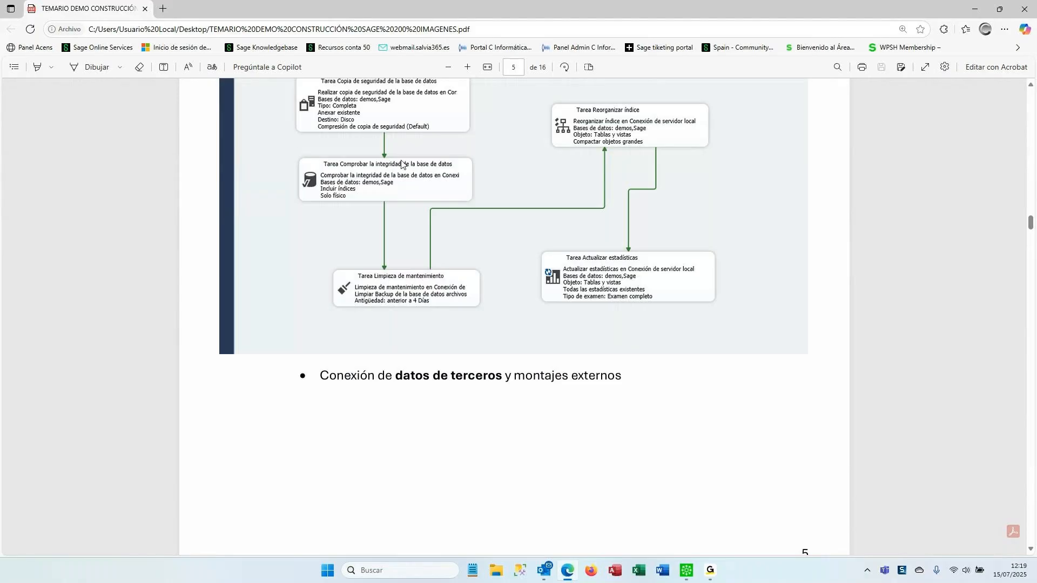
pyautogui.scroll(8, 501, 249)
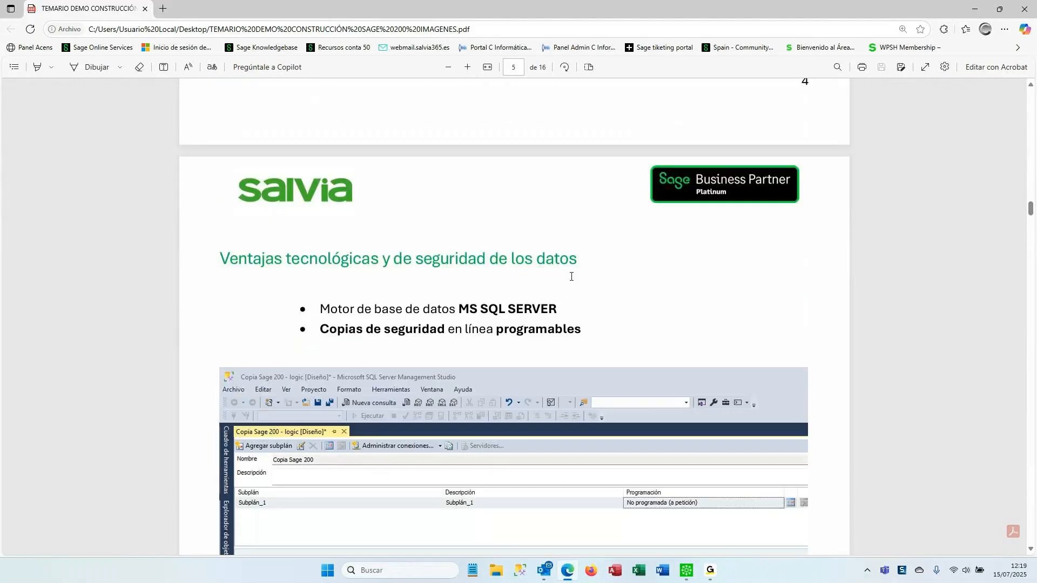
pyautogui.scroll(-3, 576, 281)
pyautogui.scroll(-12, 575, 281)
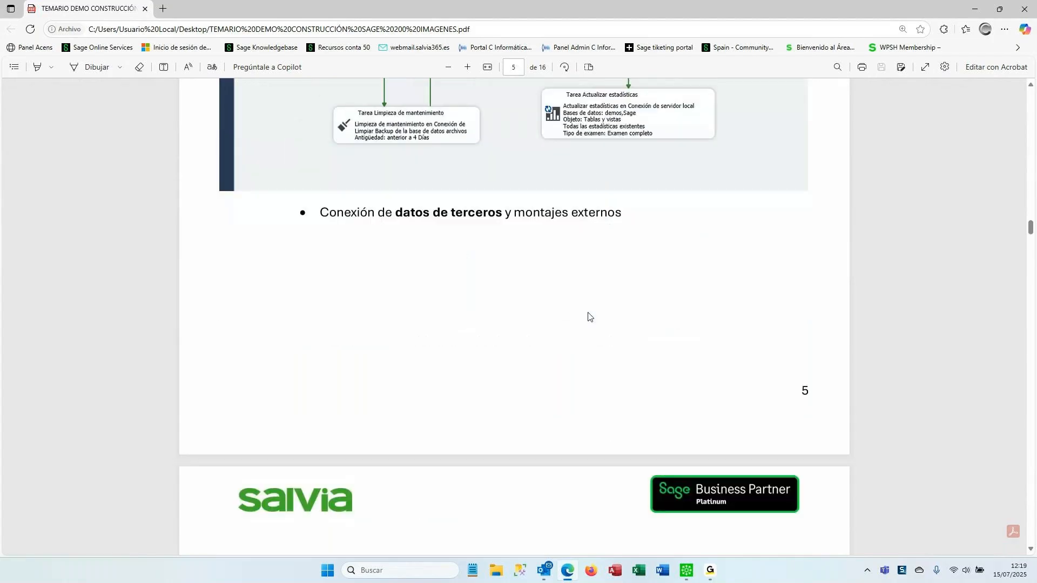
# Examine the Gestión de Obras / proyectos section on page 6 of the outline, focusing on the gestión de proyecto screenshot.
pyautogui.scroll(-3, 713, 394)
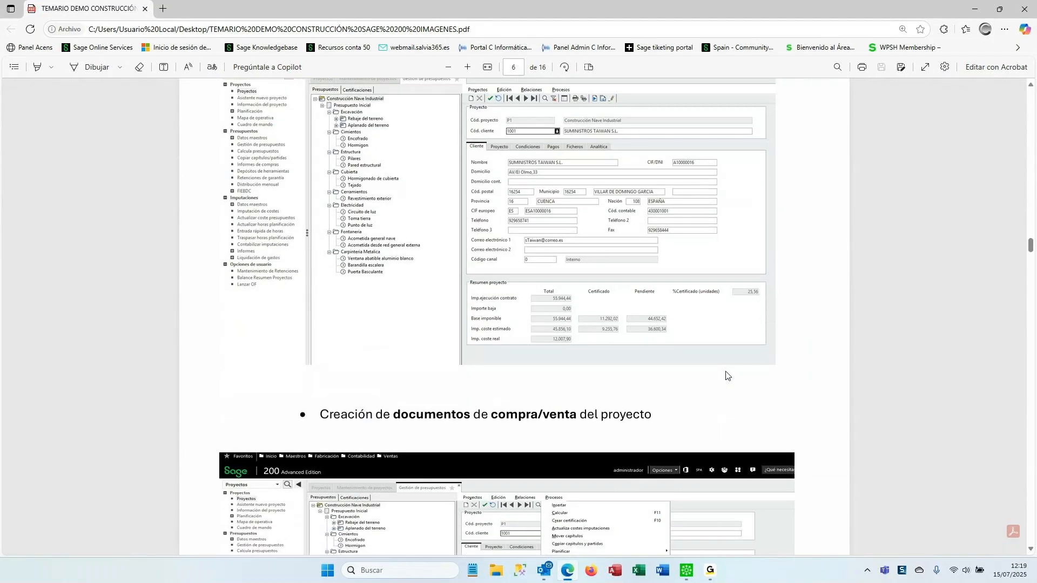
pyautogui.scroll(4, 727, 375)
pyautogui.scroll(7, 830, 400)
pyautogui.scroll(-5, 771, 371)
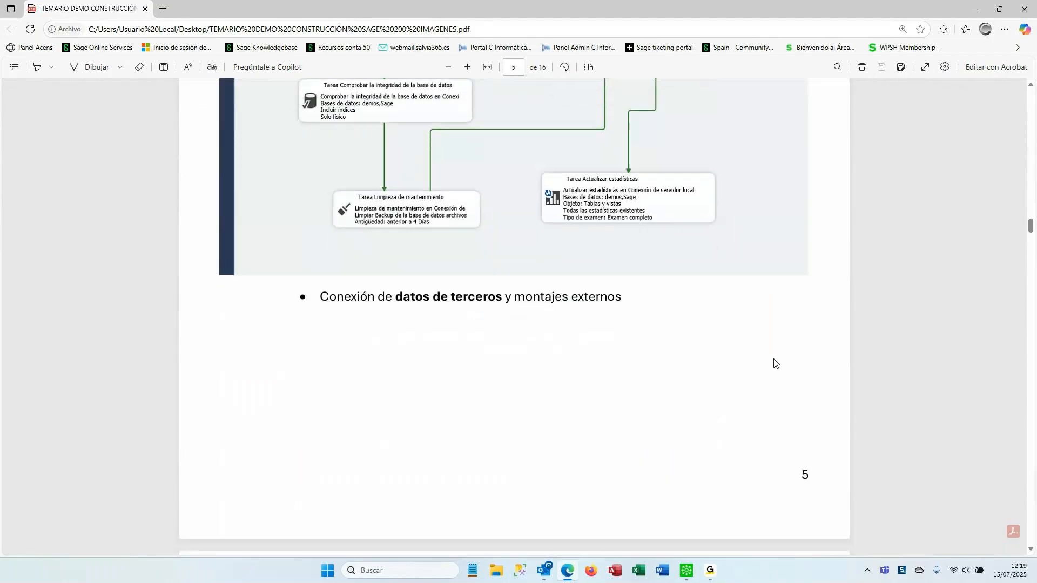
pyautogui.scroll(-3, 683, 394)
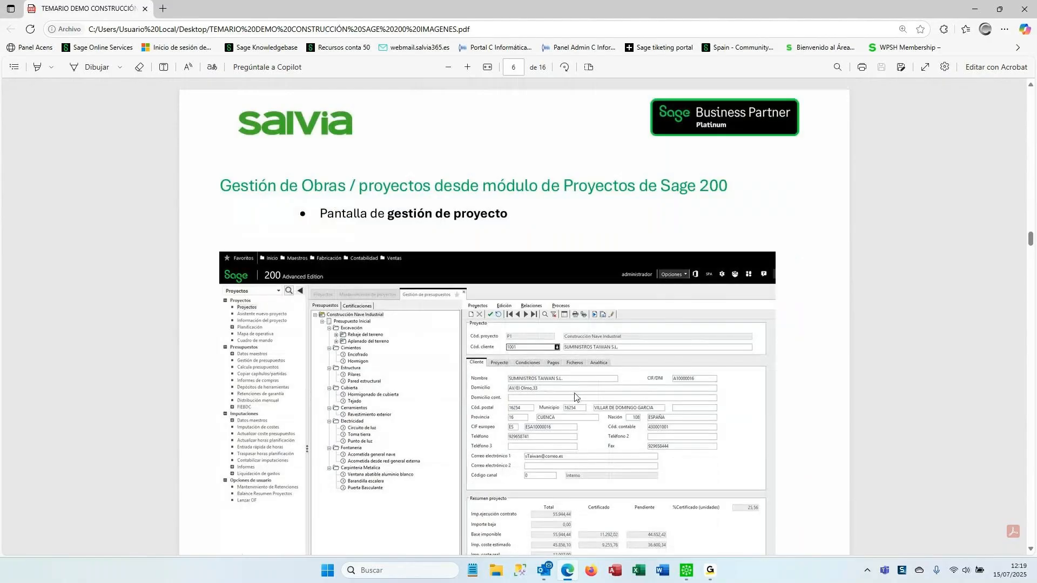
pyautogui.scroll(-1, 433, 360)
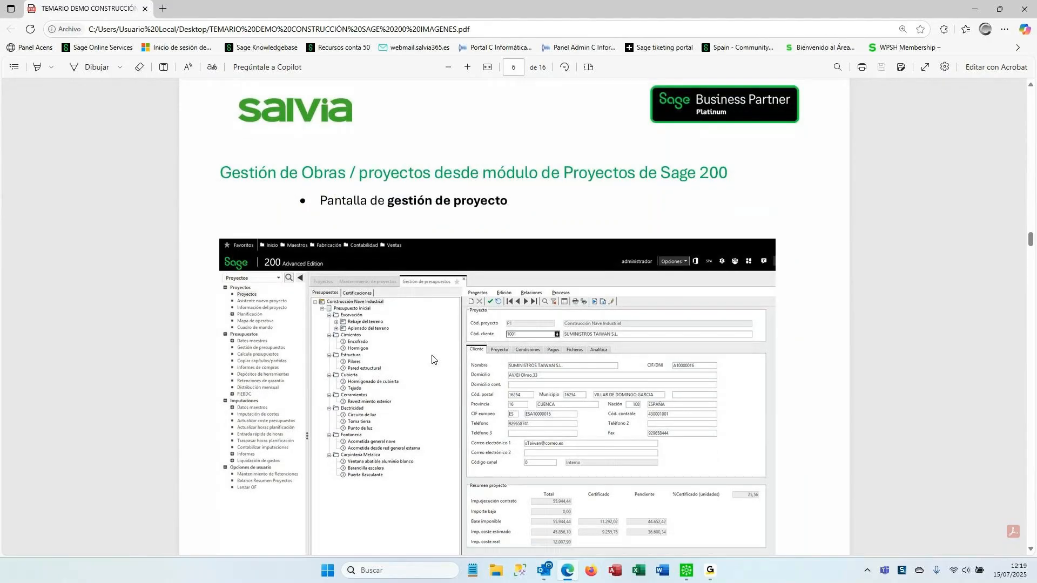
pyautogui.scroll(-2, 433, 360)
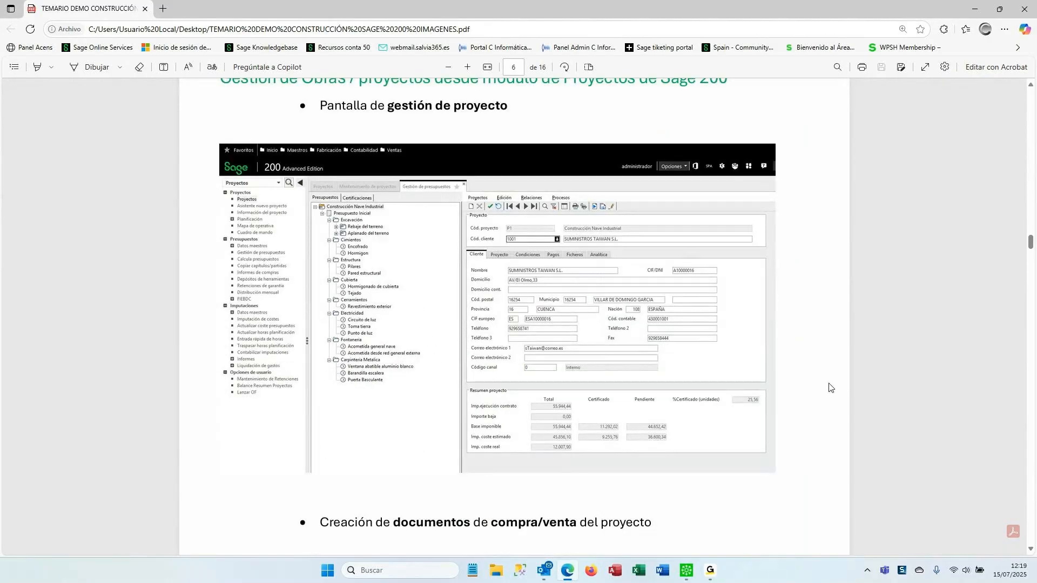
pyautogui.scroll(1, 831, 388)
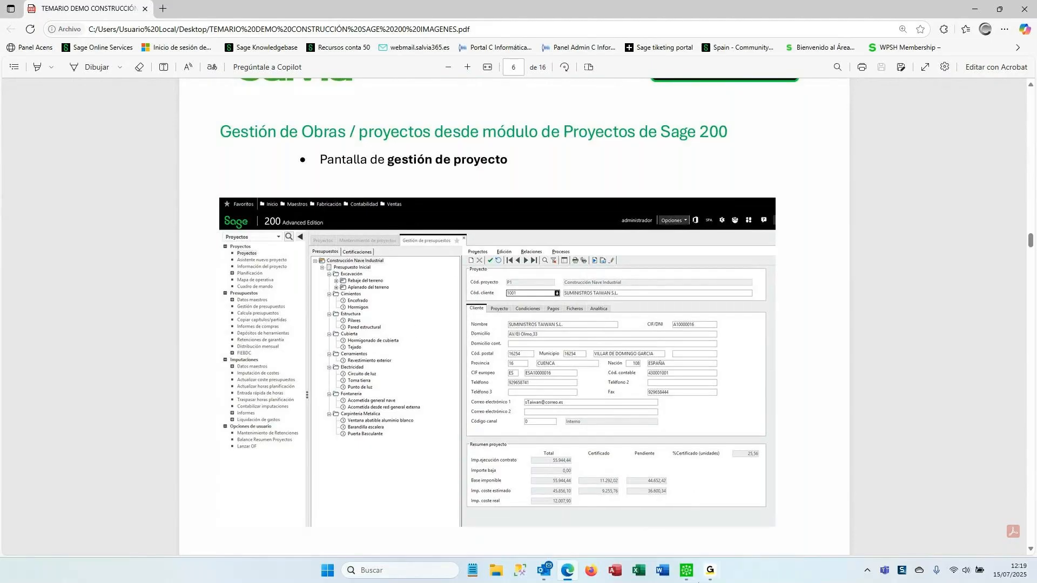
# Switch to Sage 200 and open the Proyectos list in the Proyectos module.
pyautogui.click(686, 570)
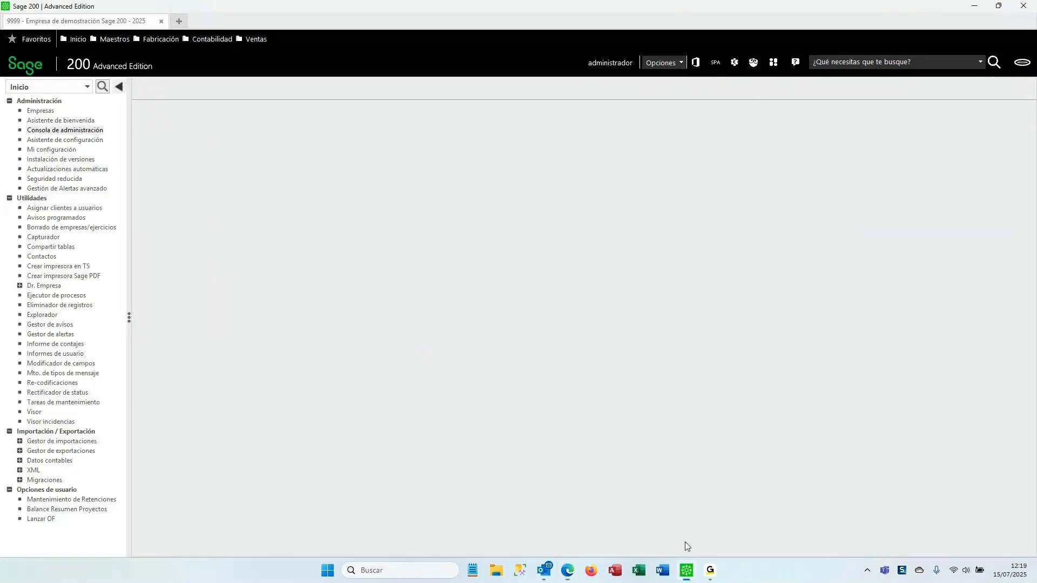
pyautogui.click(87, 87)
pyautogui.click(53, 238)
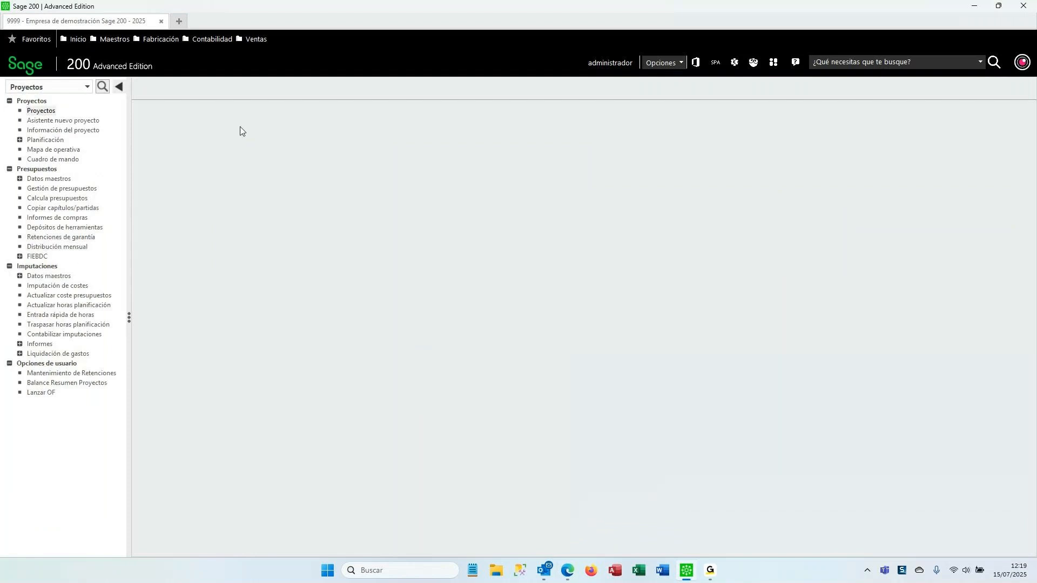
pyautogui.click(42, 112)
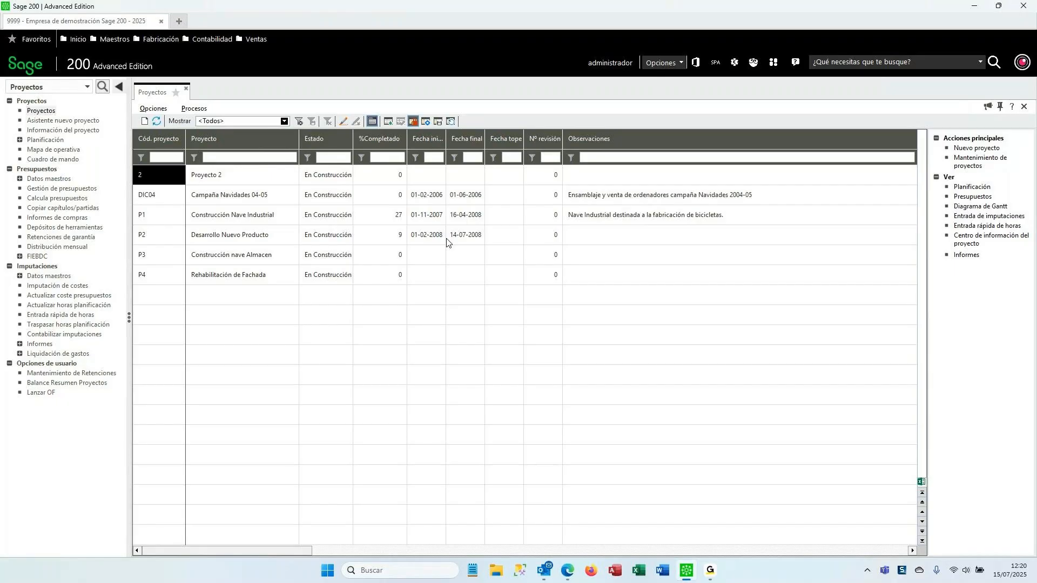
# Open the Rehabilitación de Fachada project record and go to its Gestión de presupuestos screen.
pyautogui.click(205, 278)
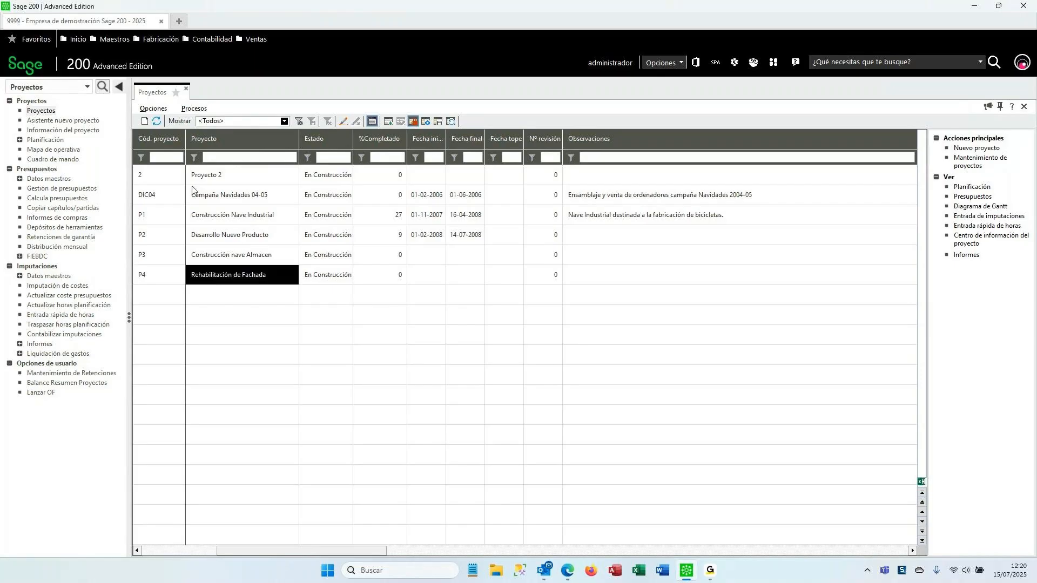
pyautogui.click(159, 285)
pyautogui.click(161, 282)
pyautogui.doubleClick(199, 277)
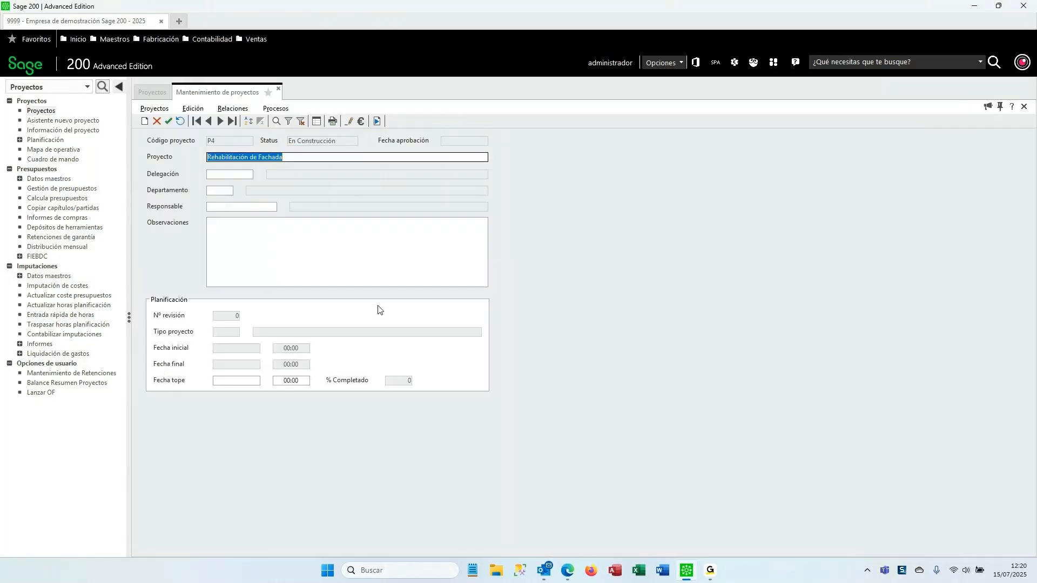
pyautogui.click(361, 121)
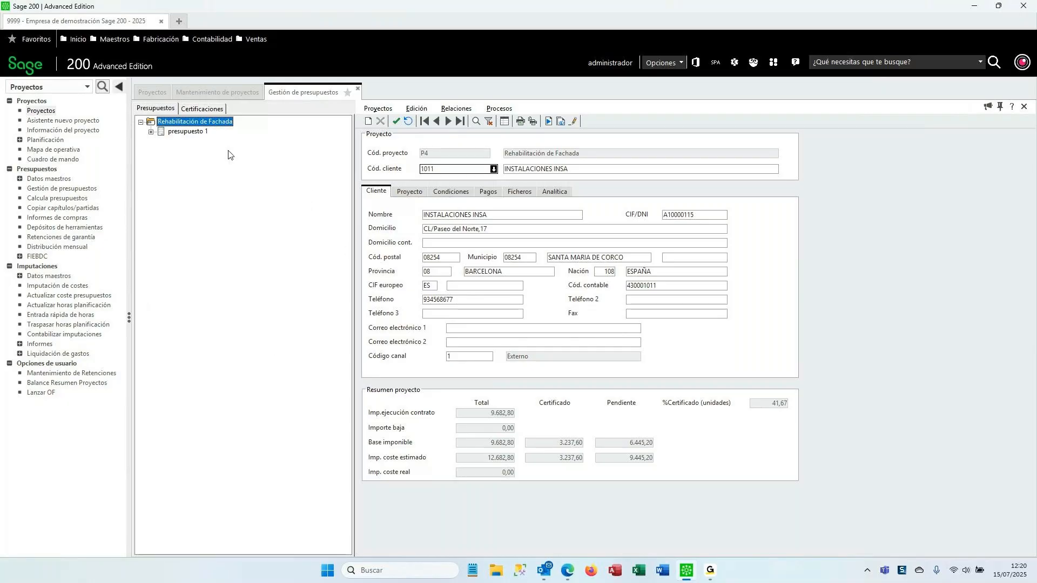
# View presupuesto 1 and its Cimientos chapter, expanding Cimientos, Excavación del terreno and Estructura to show their items.
pyautogui.click(174, 133)
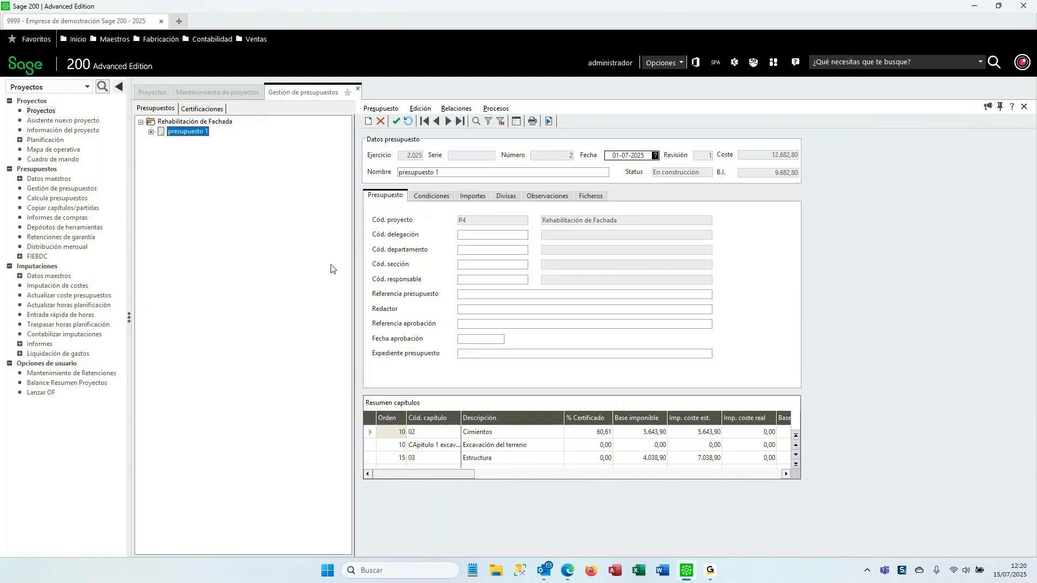
pyautogui.click(151, 132)
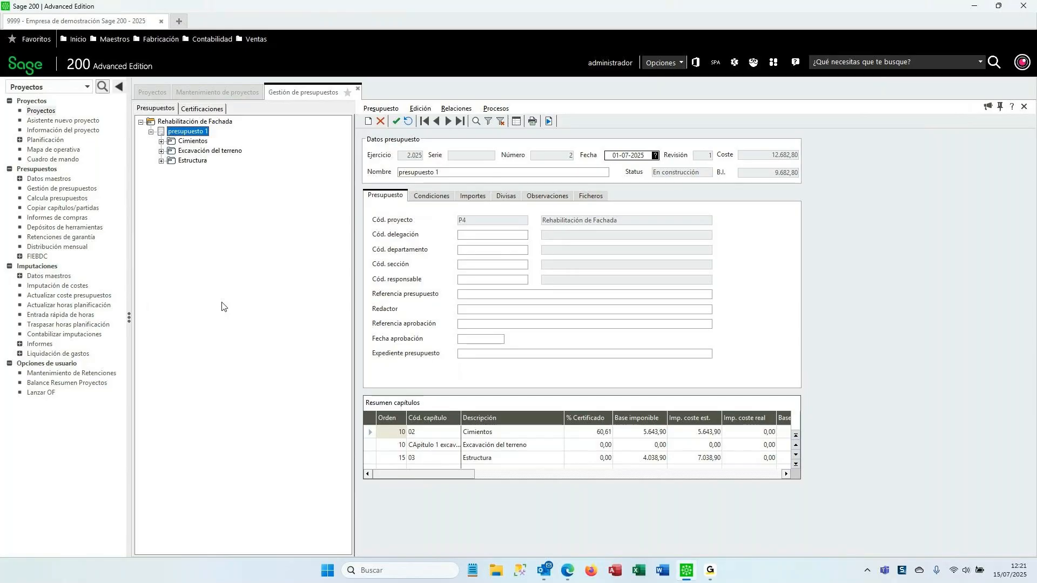
pyautogui.click(193, 141)
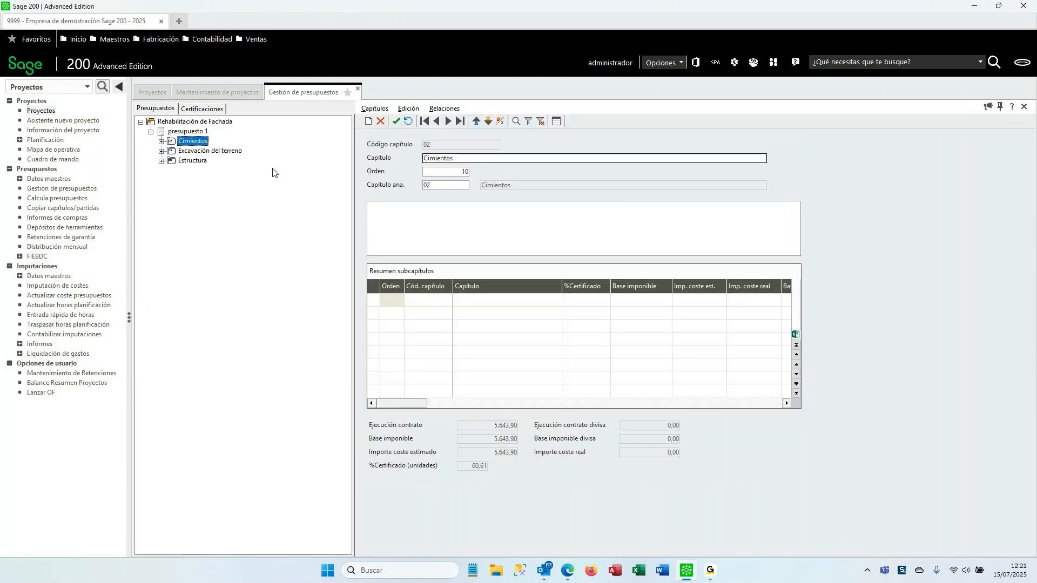
pyautogui.click(161, 141)
pyautogui.click(161, 170)
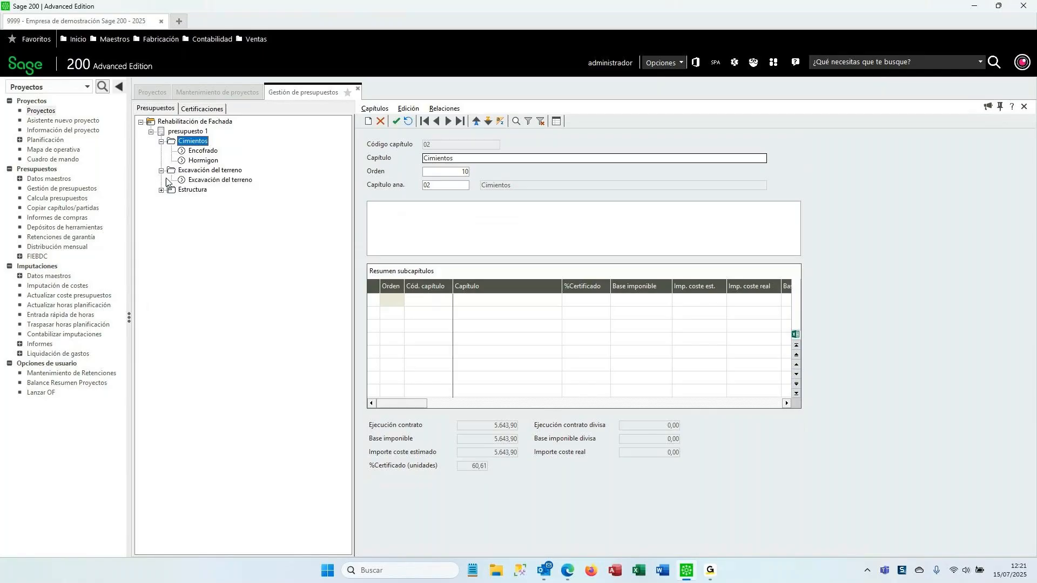
pyautogui.click(162, 190)
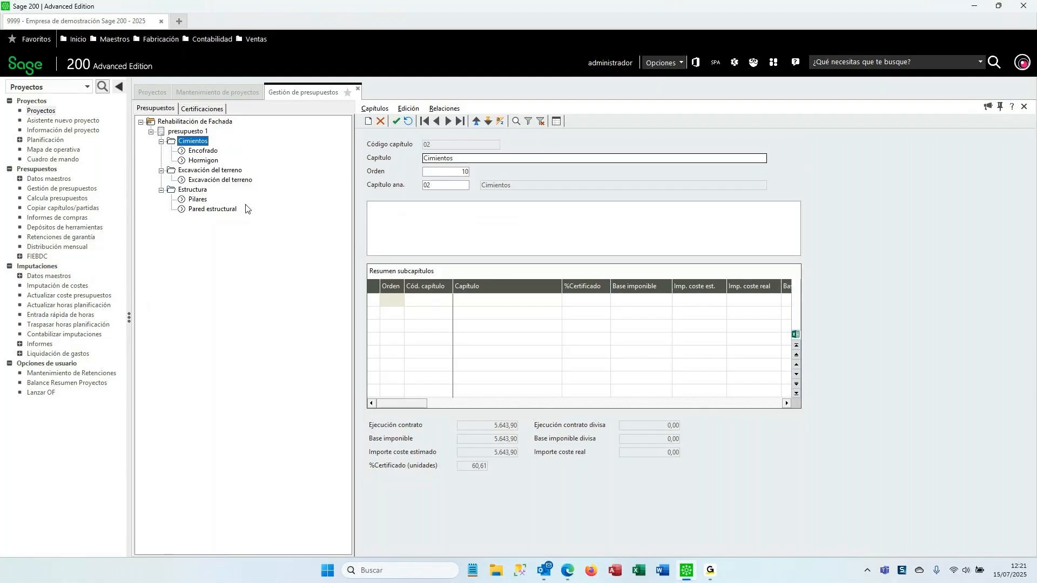
# Add a new chapter to presupuesto 1 with Tabiqueria as both its code and name, and save it.
pyautogui.click(188, 132)
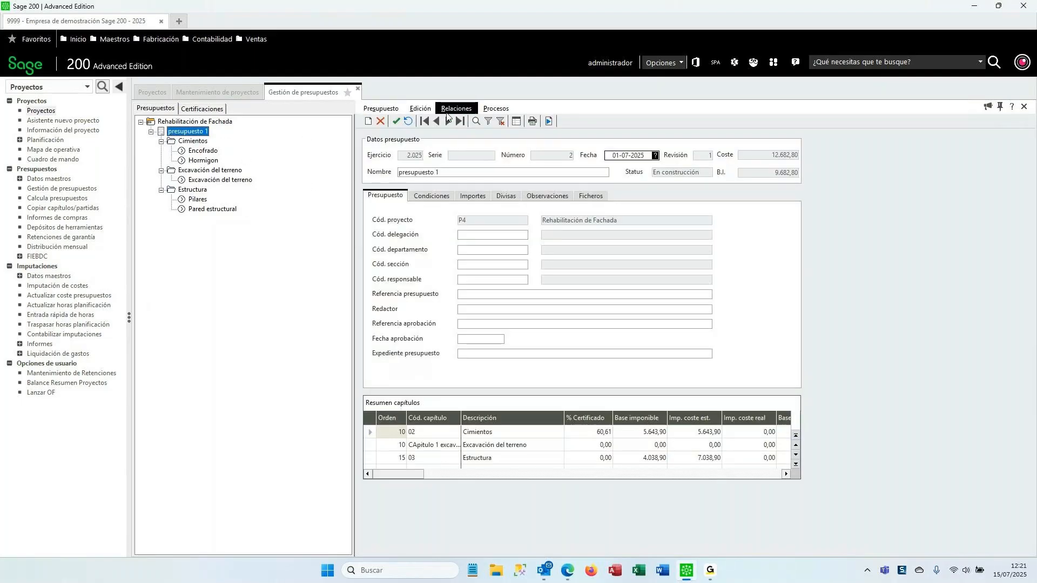
pyautogui.click(449, 110)
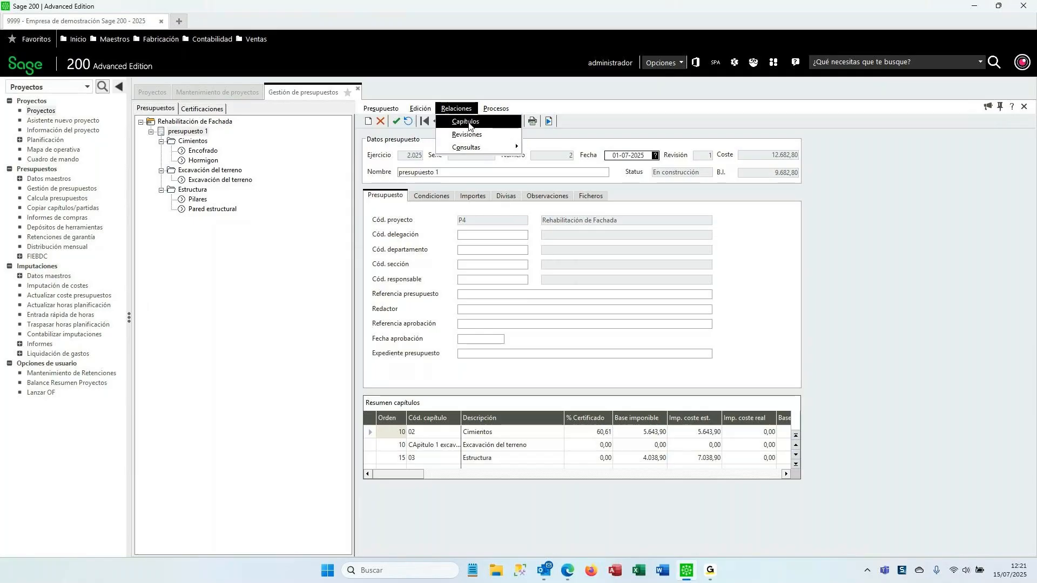
pyautogui.click(471, 124)
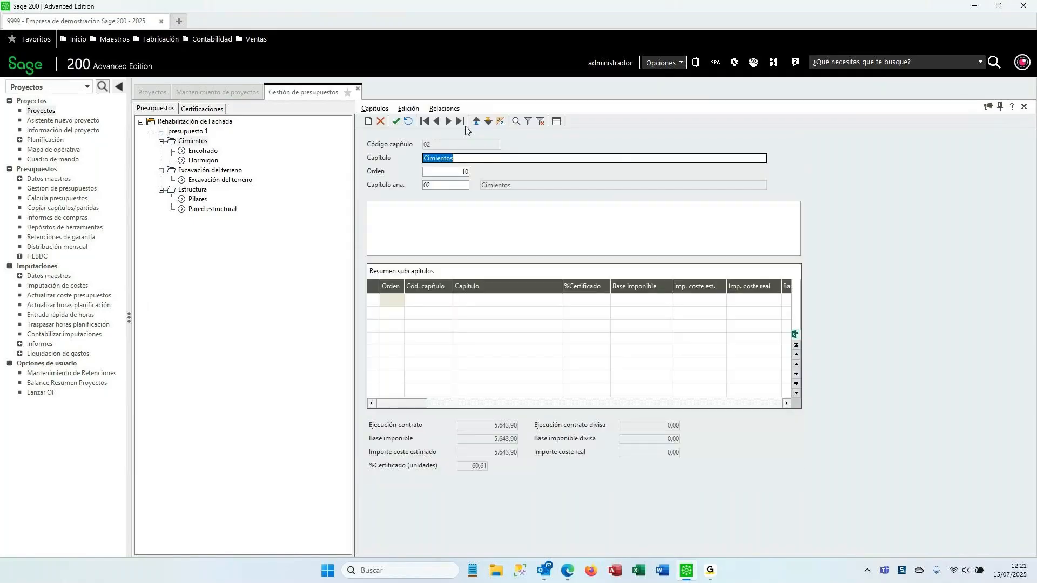
pyautogui.click(370, 123)
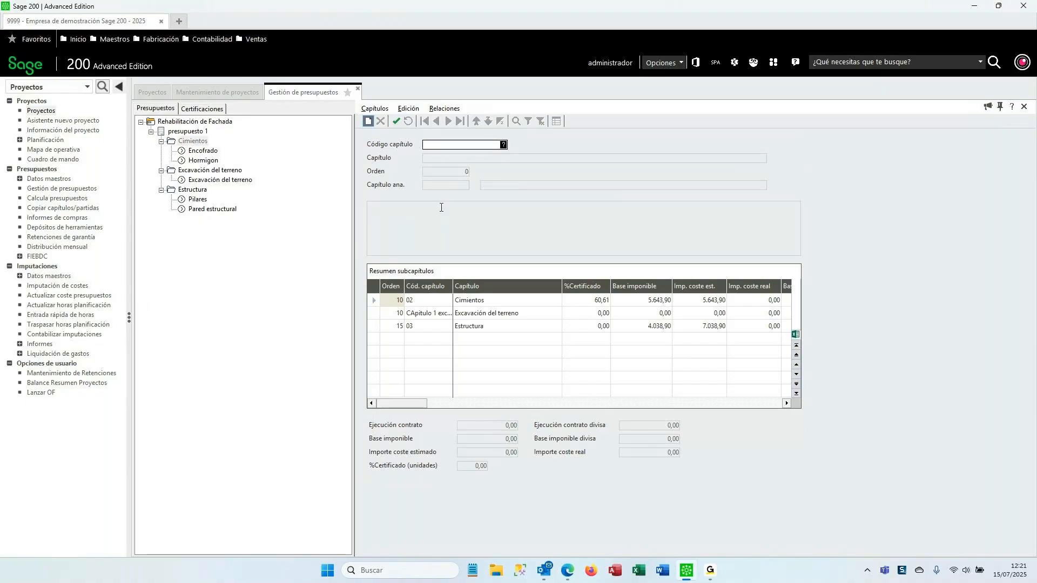
pyautogui.write('Tabiqueria')
pyautogui.press('Return')
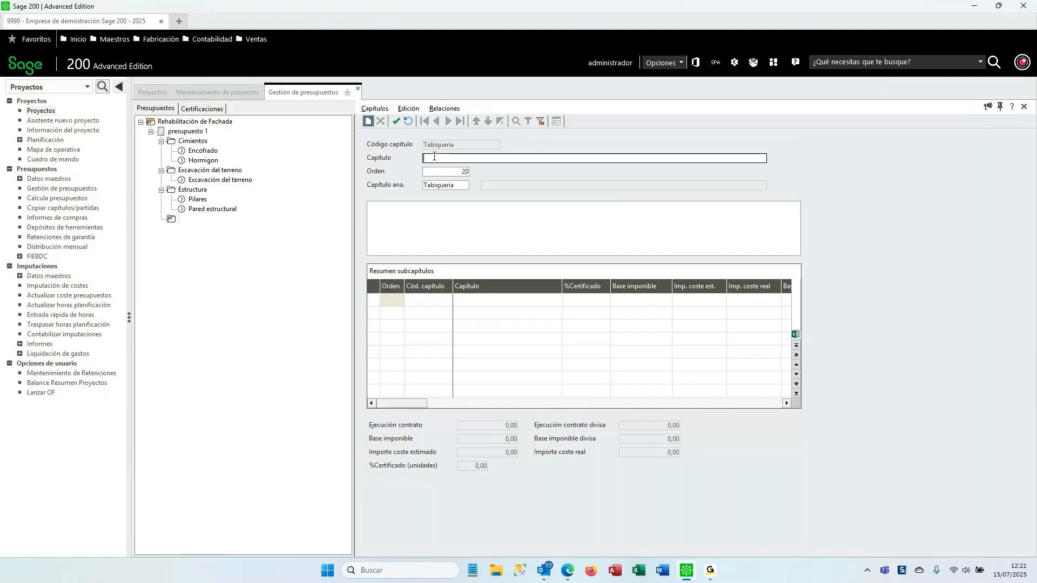
pyautogui.write('Tabiqueria')
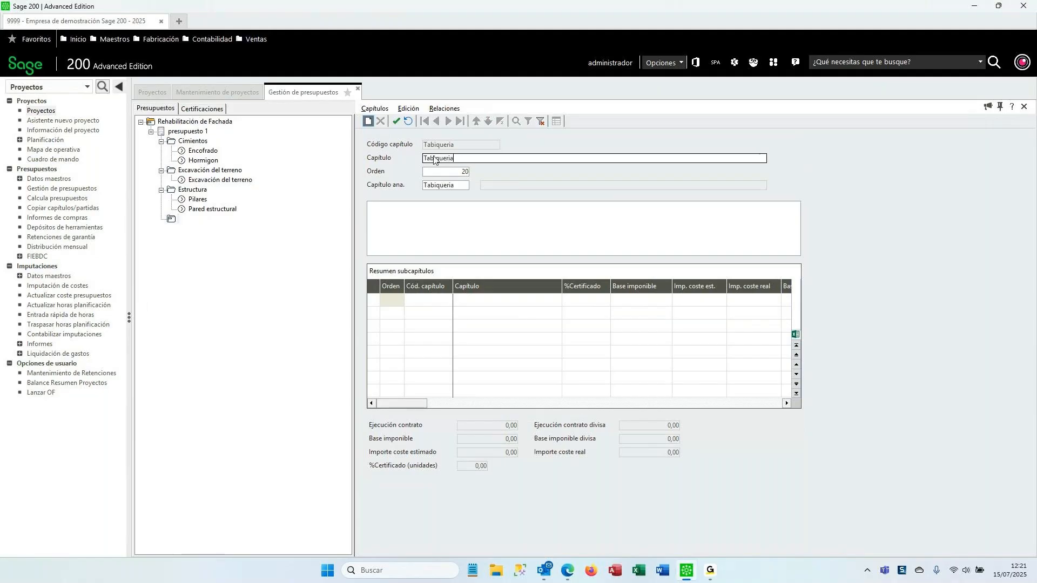
pyautogui.click(398, 111)
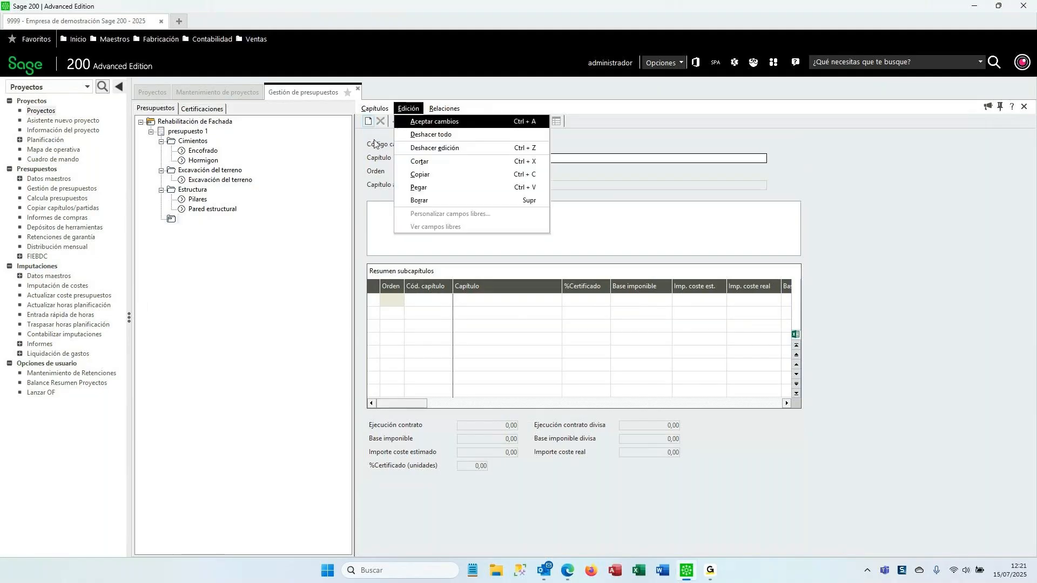
pyautogui.click(373, 139)
pyautogui.click(396, 123)
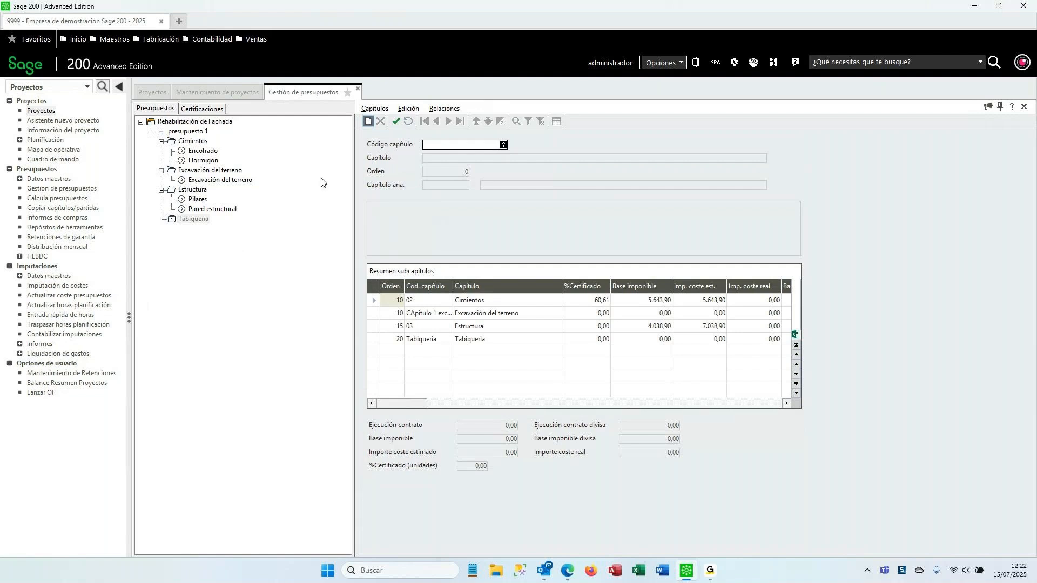
# Start a new budget line in the Tabiqueria chapter for the Ladrillo article, searched as LADRI, and show its units and costs.
pyautogui.click(193, 219)
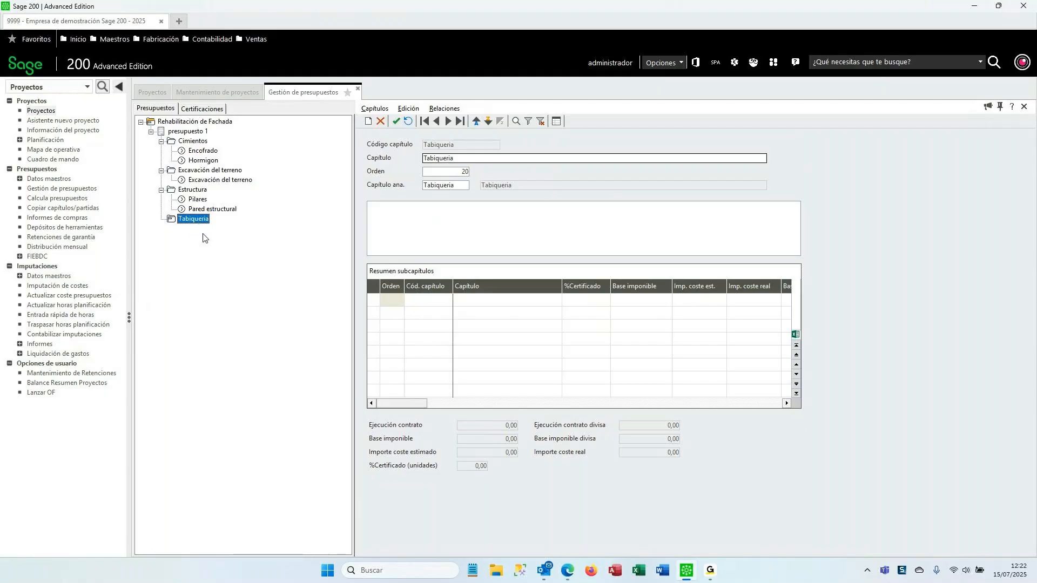
pyautogui.click(445, 108)
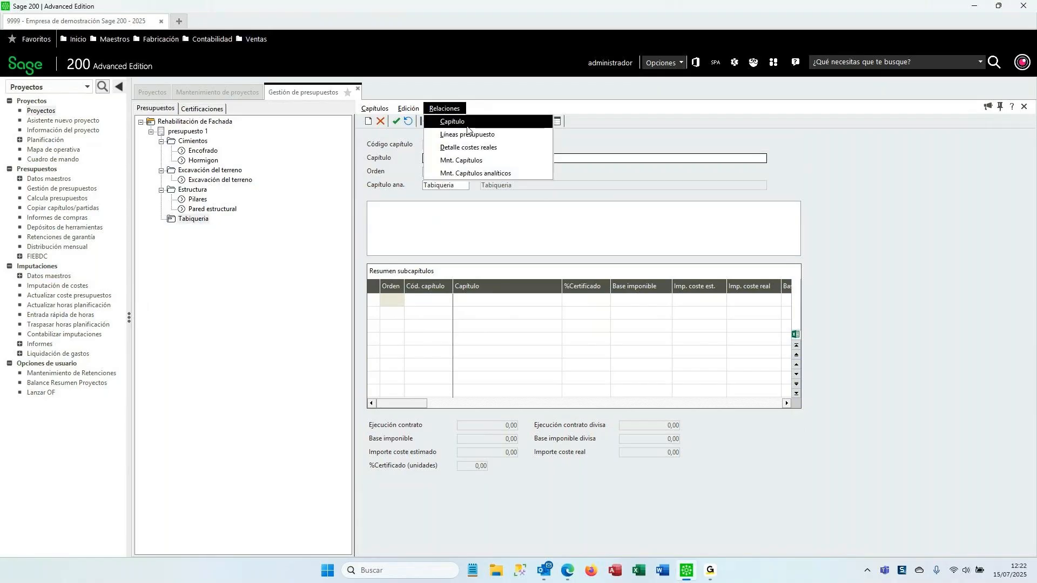
pyautogui.click(469, 134)
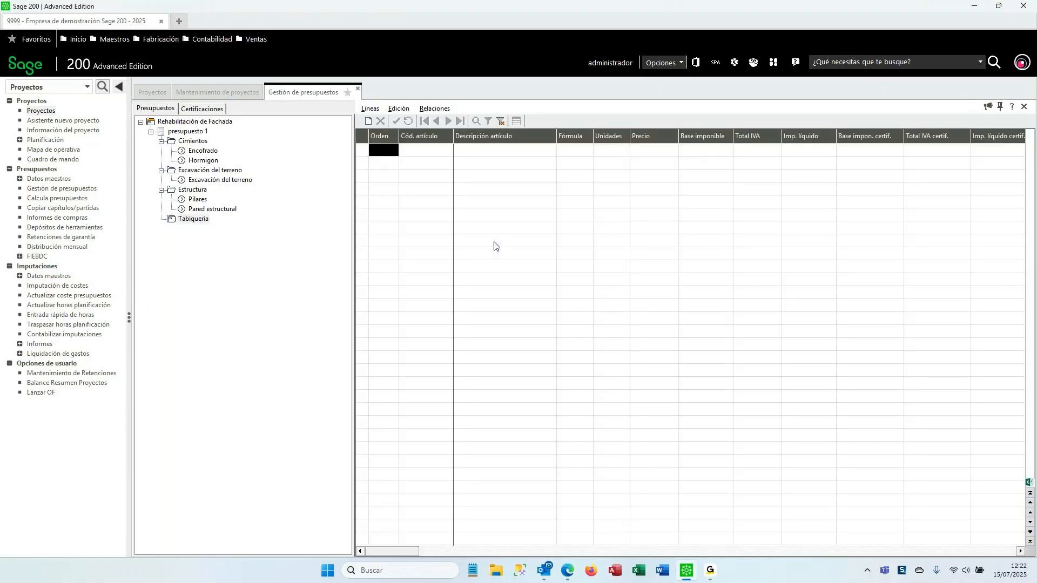
pyautogui.click(368, 122)
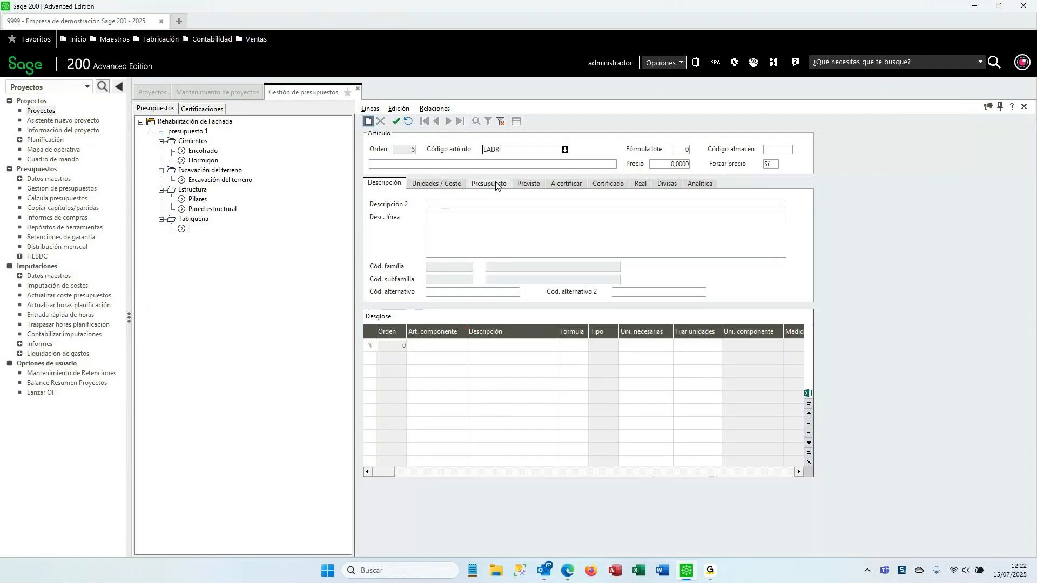
pyautogui.write('LADRI')
pyautogui.press('Return')
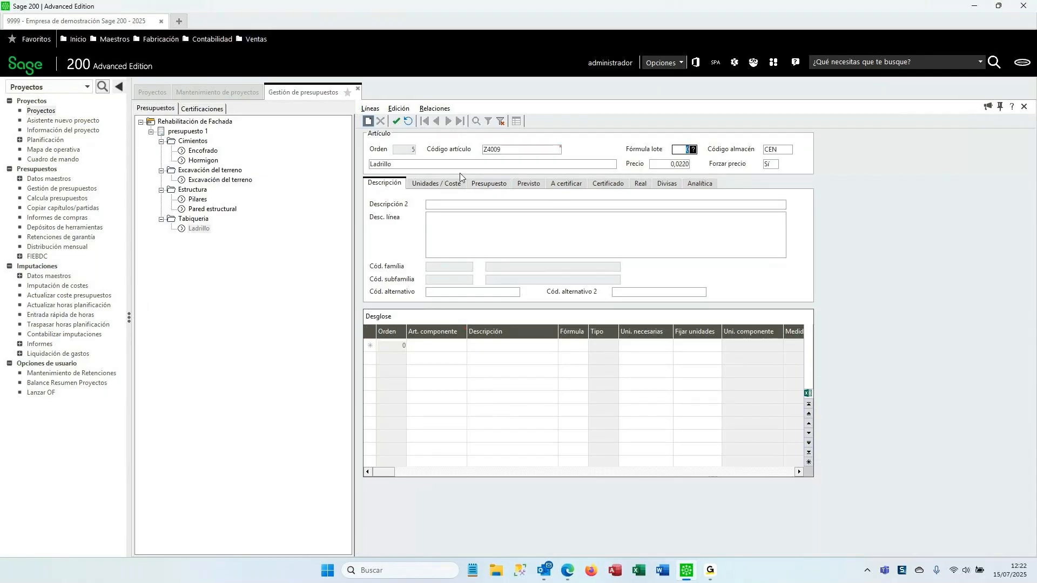
pyautogui.click(456, 183)
pyautogui.click(469, 226)
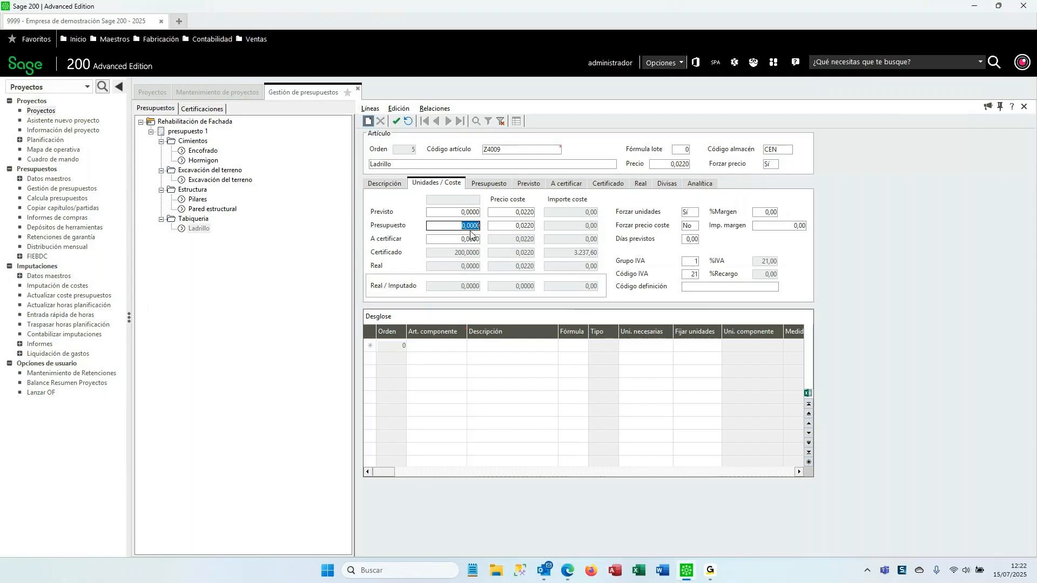
pyautogui.click(509, 213)
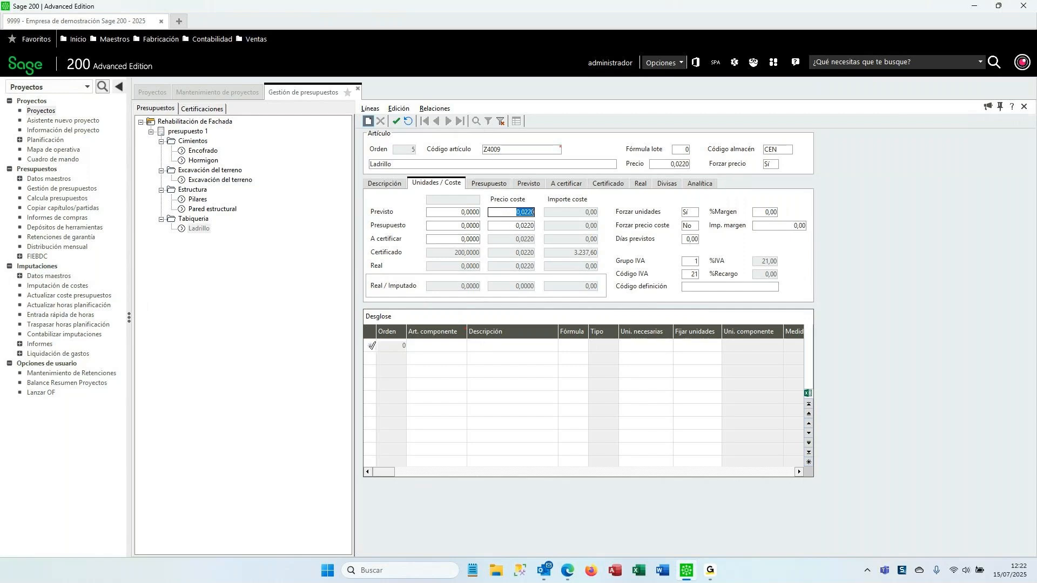
# Clear the new Tabiqueria line's description and article code, and discard the unfinished line.
pyautogui.click(478, 163)
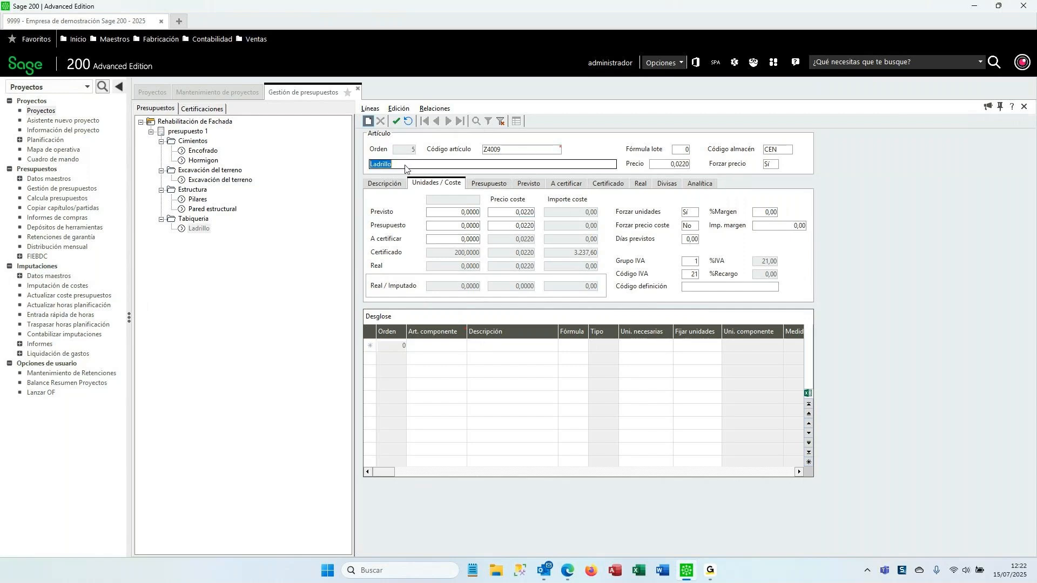
pyautogui.press('BackSpace')
pyautogui.click(520, 149)
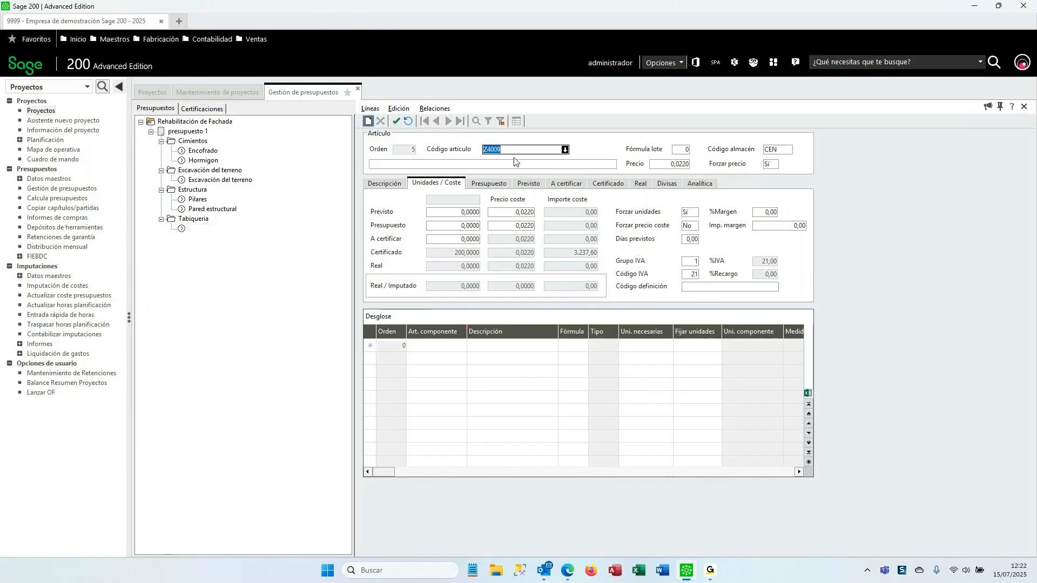
pyautogui.press('BackSpace')
pyautogui.click(529, 182)
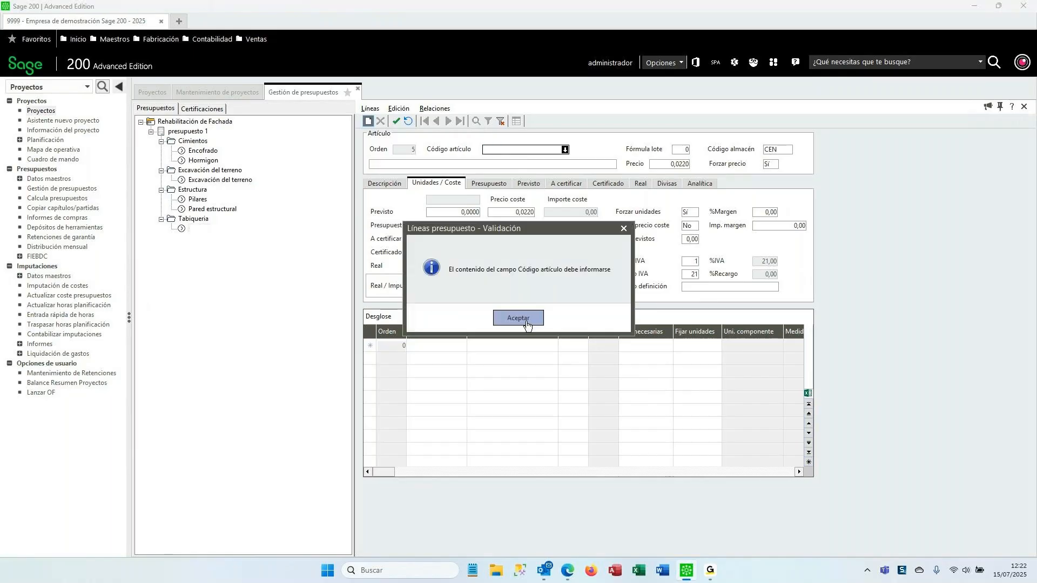
pyautogui.click(524, 319)
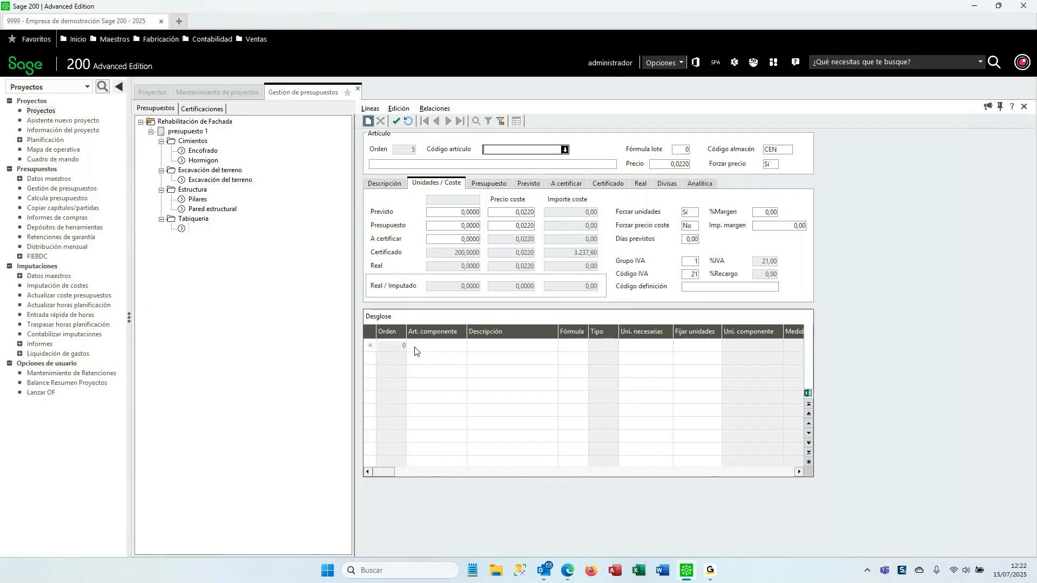
pyautogui.click(417, 353)
pyautogui.click(518, 319)
pyautogui.click(368, 121)
pyautogui.click(519, 319)
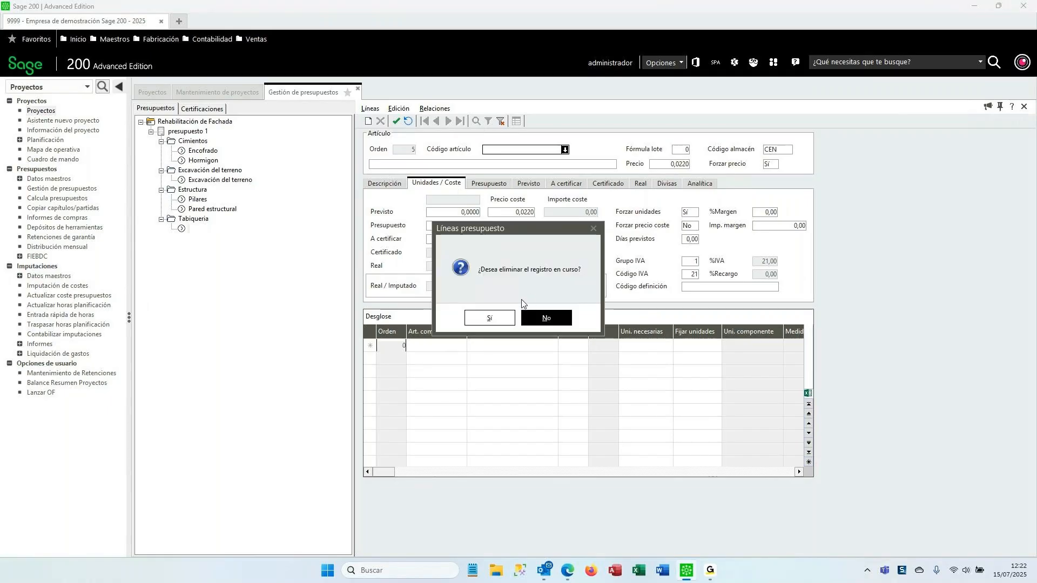
pyautogui.click(506, 317)
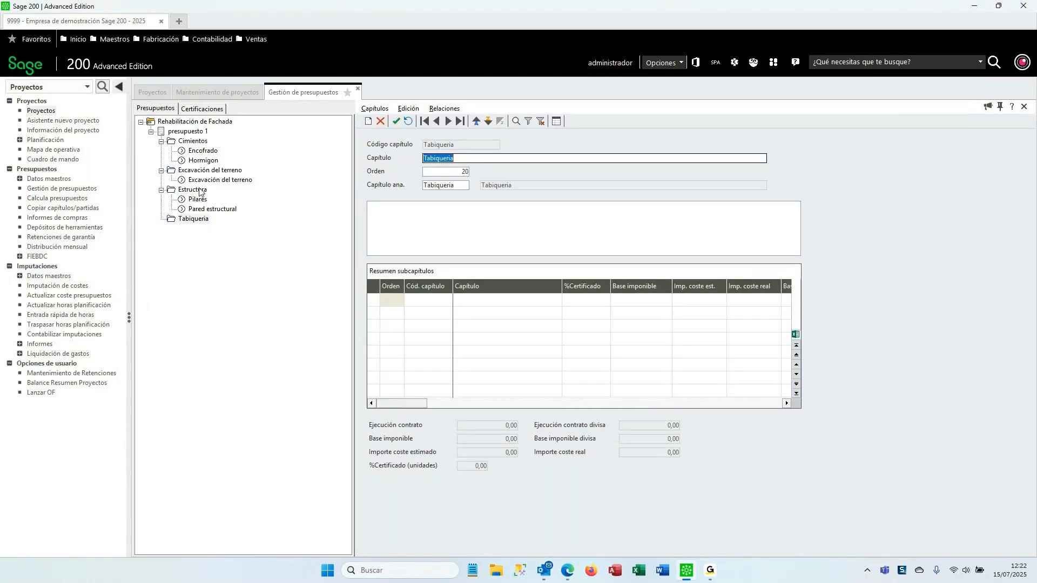
# View the Pilares line of the Estructura chapter in detail, and compare it with the Pared estructural line.
pyautogui.click(195, 189)
pyautogui.click(197, 200)
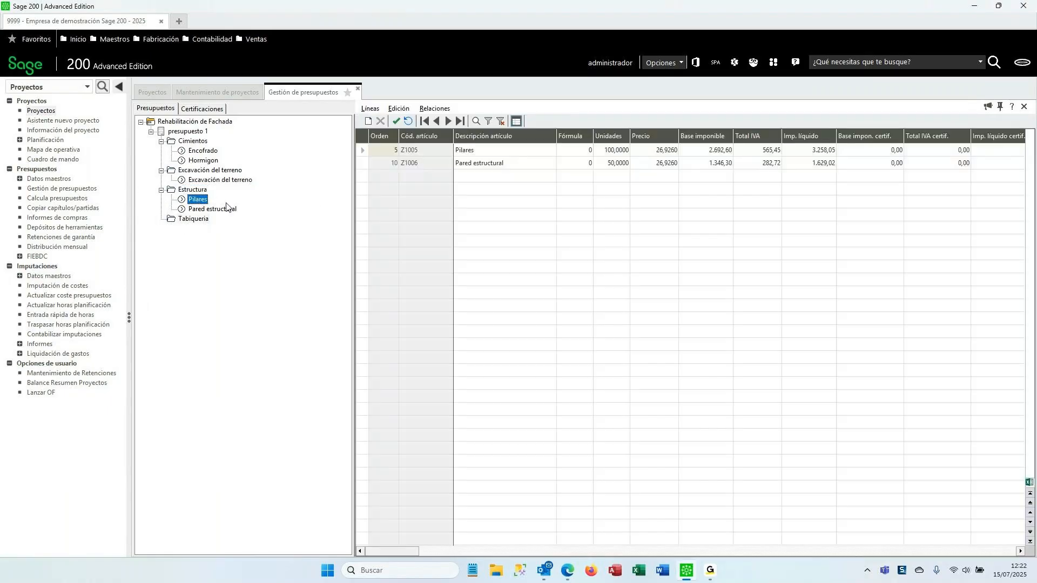
pyautogui.doubleClick(471, 152)
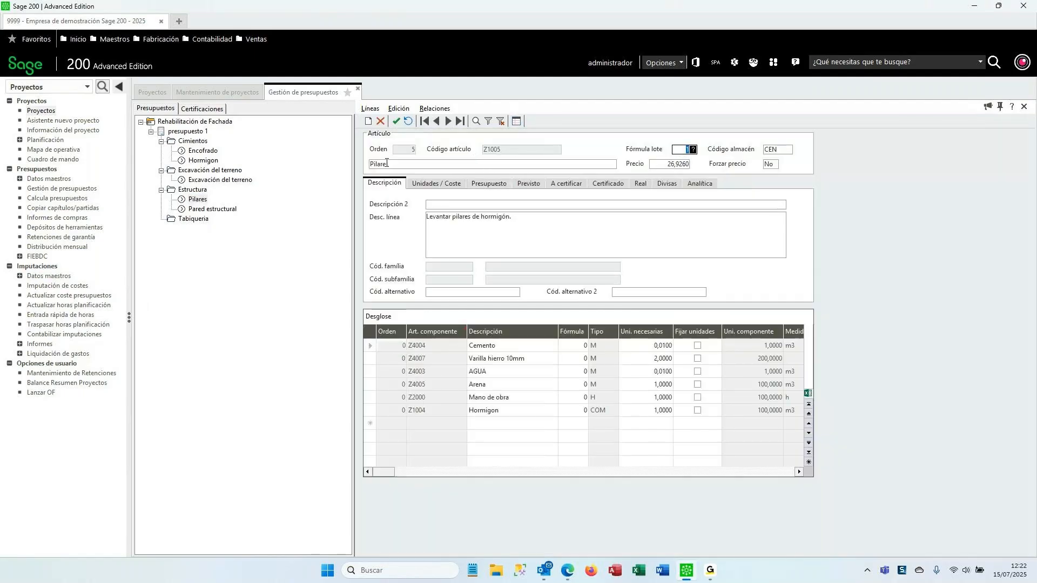
pyautogui.click(214, 211)
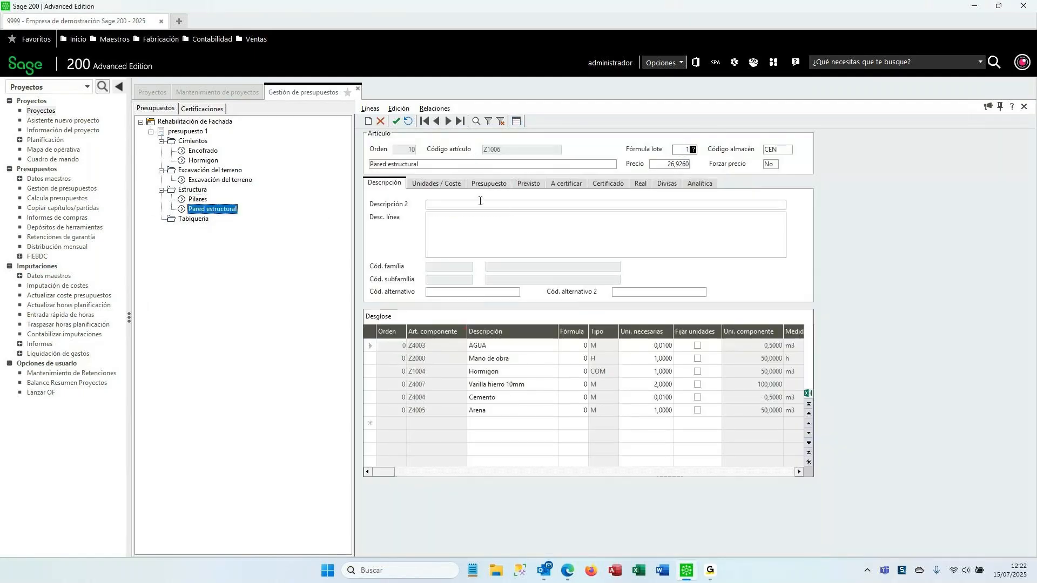
pyautogui.press('Up')
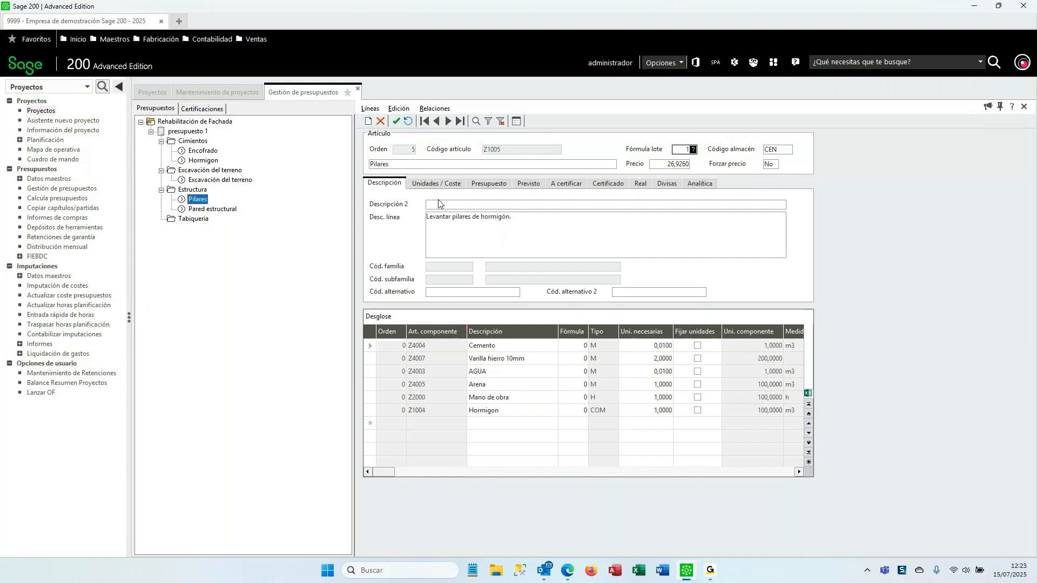
# Show the units and costs of the Pilares line and review the components in its Desglose.
pyautogui.click(437, 184)
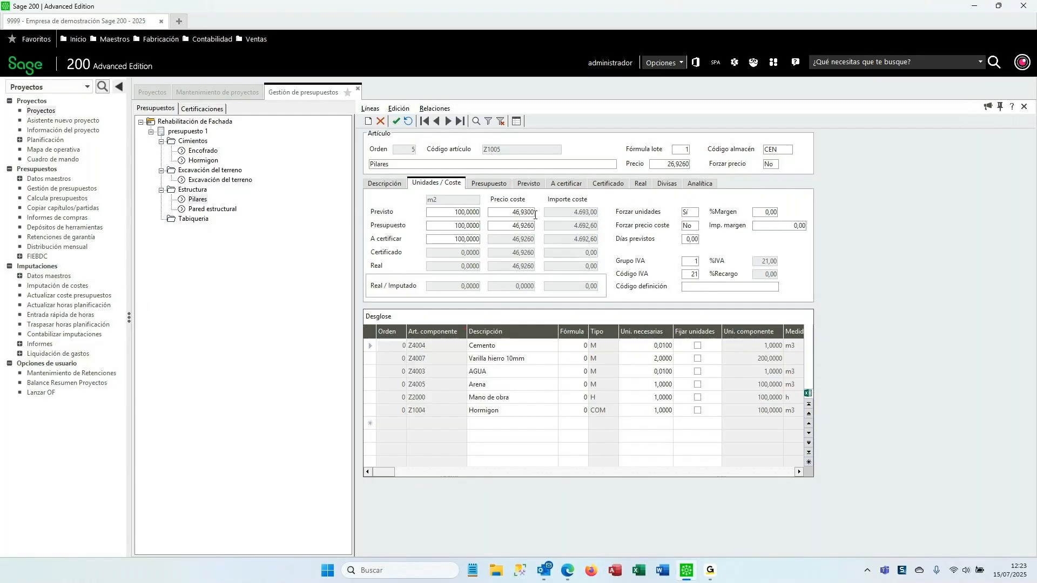
pyautogui.click(407, 165)
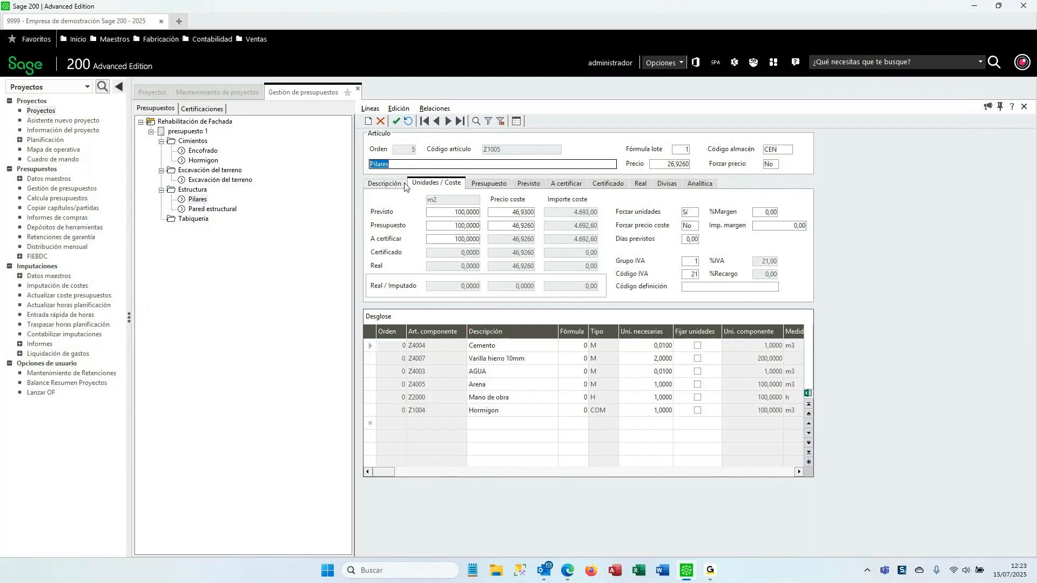
pyautogui.click(488, 359)
pyautogui.click(486, 359)
pyautogui.press('Down')
pyautogui.press('Down')
pyautogui.press('Down')
pyautogui.press('Down')
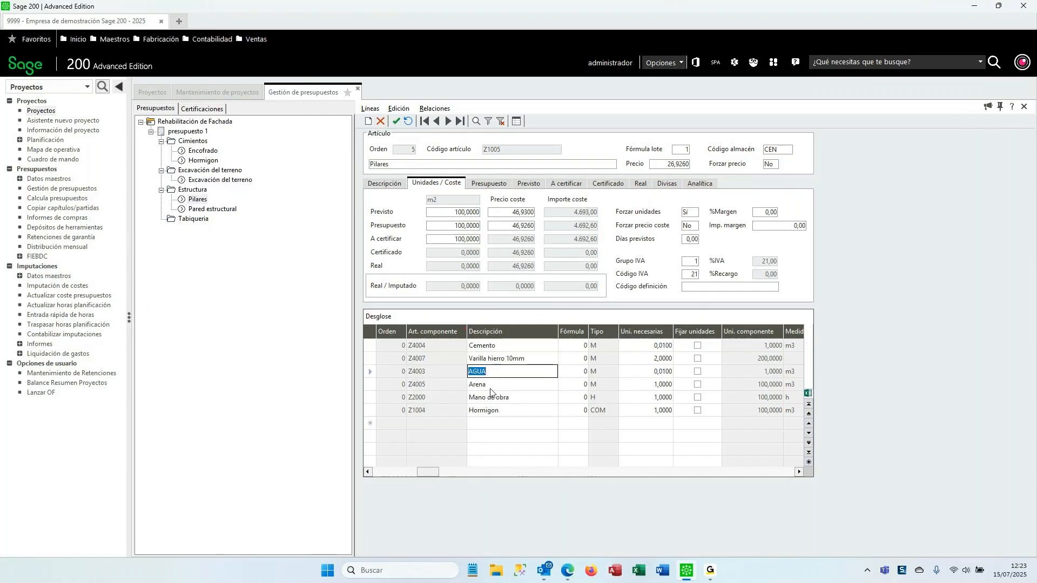
pyautogui.click(492, 376)
pyautogui.click(496, 349)
# Examine the units, %Rendimiento, P.V.P. and %Margen columns of the Pilares breakdown, going through every component row.
pyautogui.press('Right')
pyautogui.press('Right')
pyautogui.press('Right')
pyautogui.press('Right')
pyautogui.press('Right')
pyautogui.press('Right')
pyautogui.press('Right')
pyautogui.press('Right')
pyautogui.press('Right')
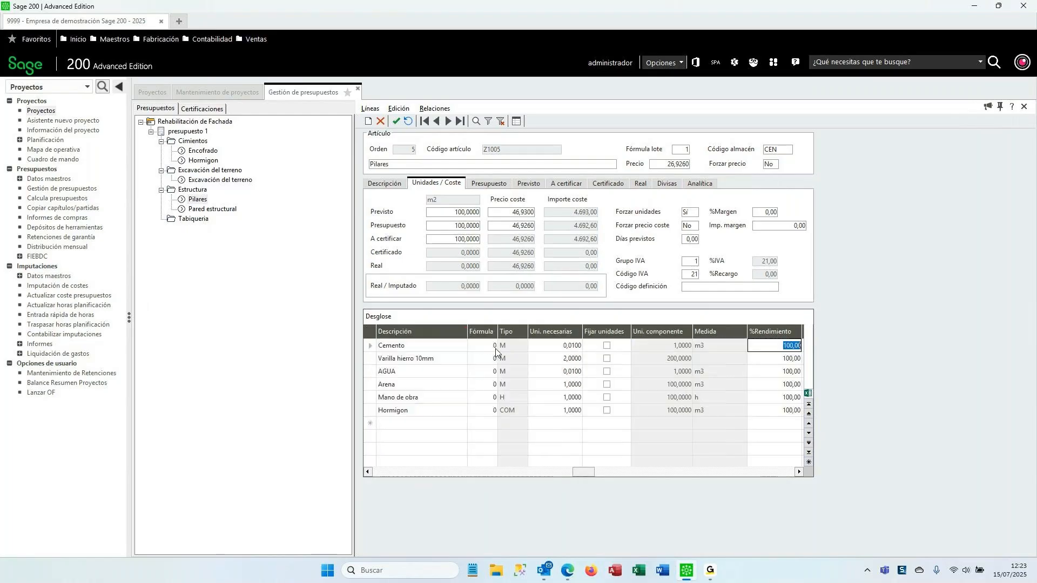
pyautogui.press('Right')
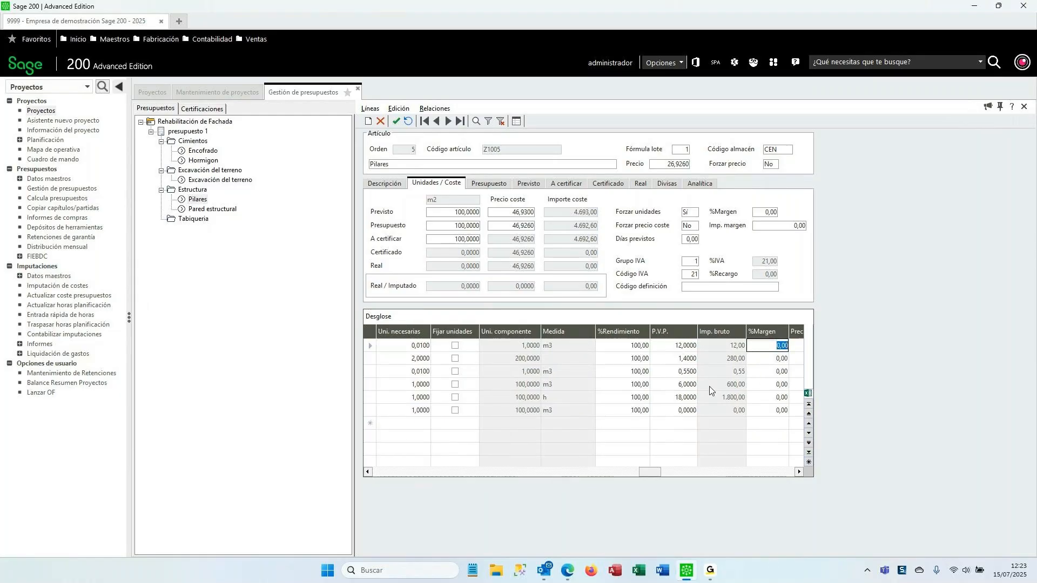
pyautogui.press('Down')
pyautogui.press('Down')
pyautogui.press('Down')
pyautogui.press('Down')
pyautogui.press('Down')
pyautogui.press('Up')
pyautogui.press('Up')
pyautogui.press('Up')
pyautogui.press('Up')
pyautogui.press('Up')
pyautogui.press('Down')
pyautogui.press('Down')
pyautogui.press('Down')
pyautogui.press('Down')
pyautogui.press('Down')
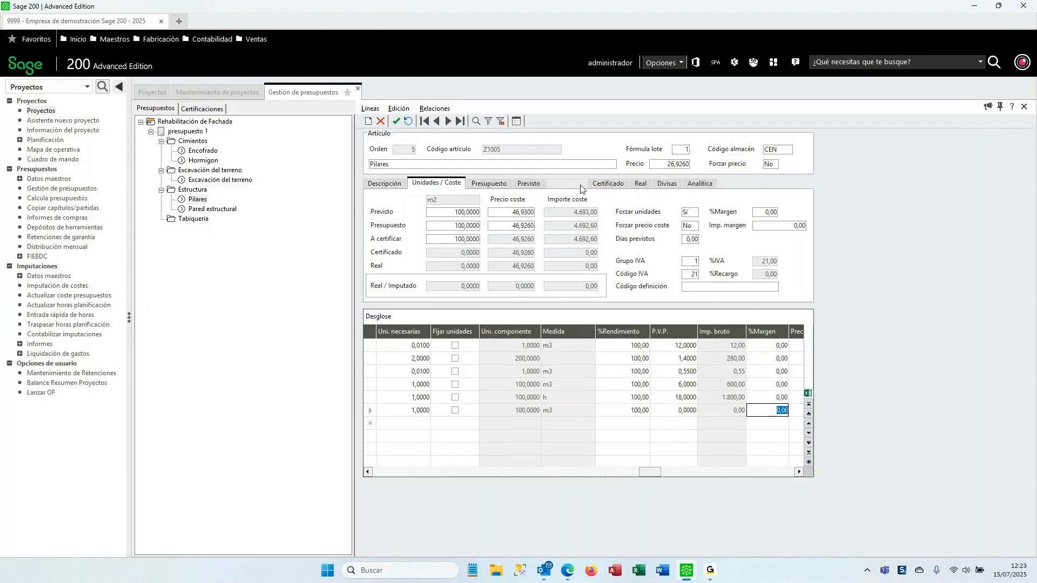
# Review the Forzar precio coste and %Margen fields of Pilares, the %Margen of each component, and the first columns of the Hormigon row.
pyautogui.click(691, 225)
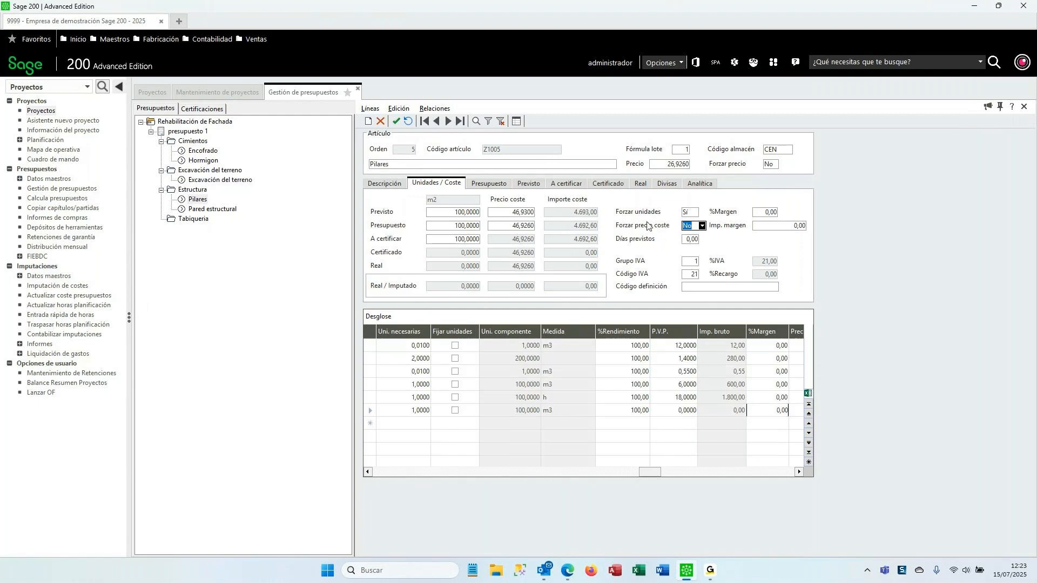
pyautogui.hotkey('shift', 'Tab')
pyautogui.click(755, 213)
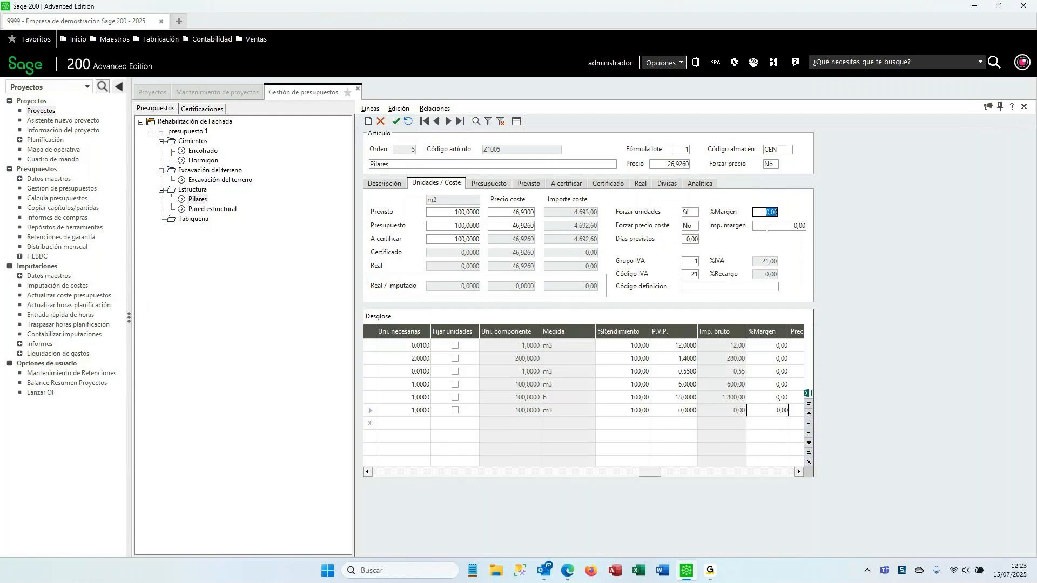
pyautogui.click(779, 348)
pyautogui.click(779, 360)
pyautogui.click(779, 373)
pyautogui.click(778, 386)
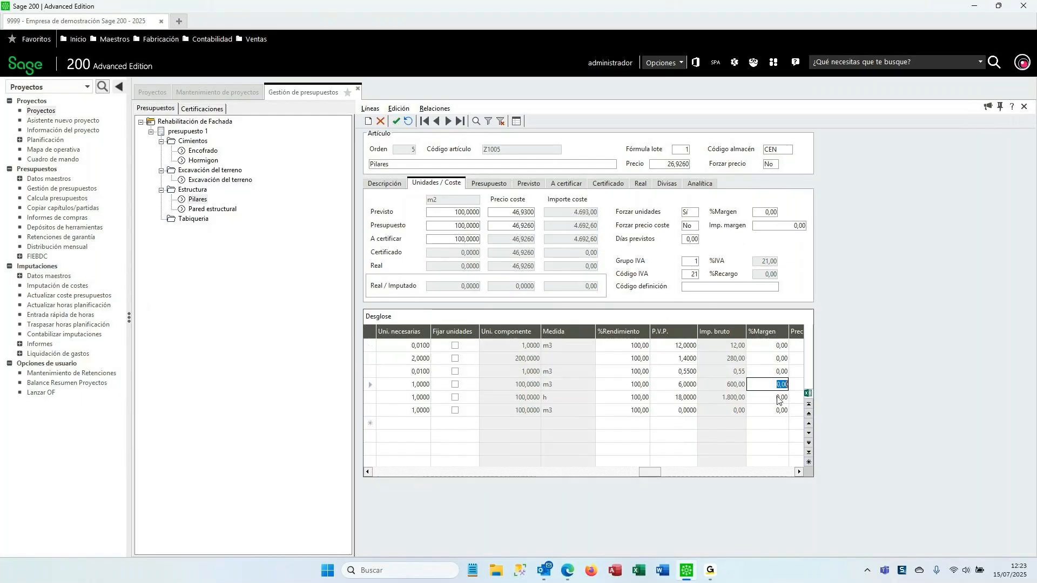
pyautogui.click(778, 400)
pyautogui.click(778, 414)
pyautogui.click(562, 412)
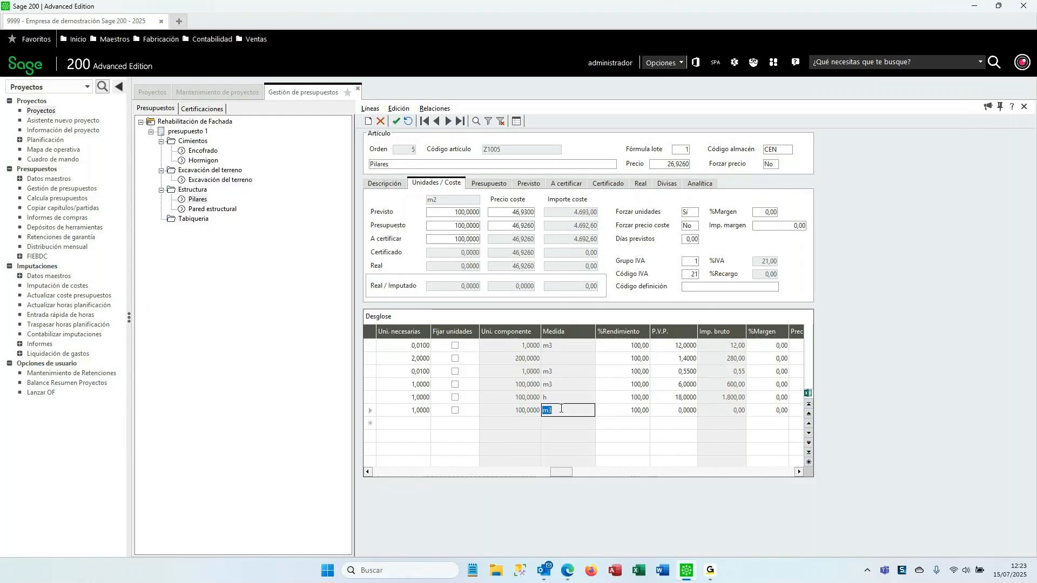
pyautogui.press('Left')
pyautogui.press('Left')
pyautogui.press('Left')
pyautogui.press('Left')
pyautogui.press('Left')
pyautogui.press('Left')
pyautogui.press('Left')
pyautogui.press('Left')
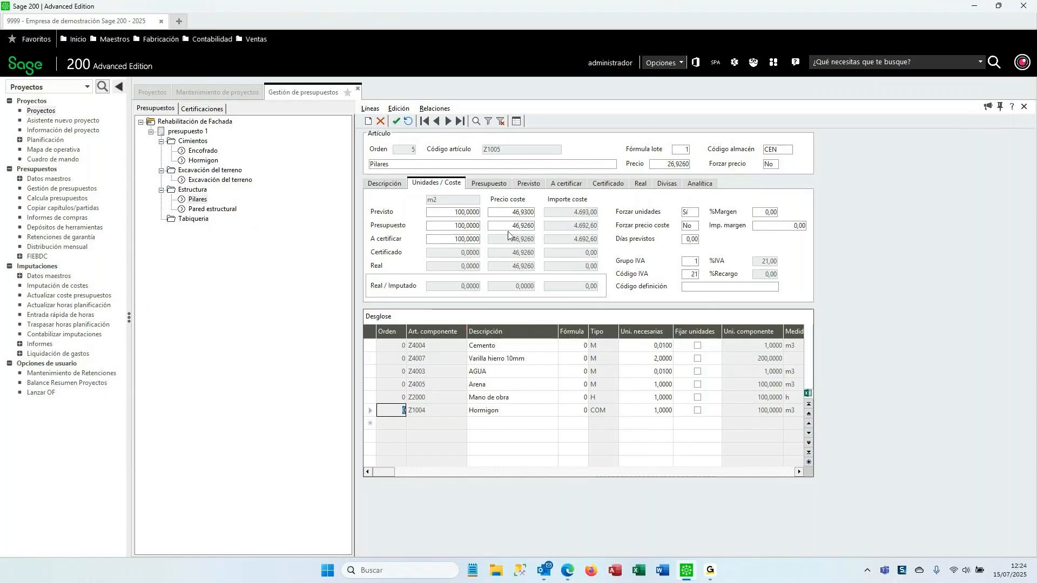
# View the Hormigon and Pared estructural lines and the Estructura and Cimientos chapters in presupuesto 1.
pyautogui.click(204, 161)
pyautogui.click(199, 190)
pyautogui.click(203, 211)
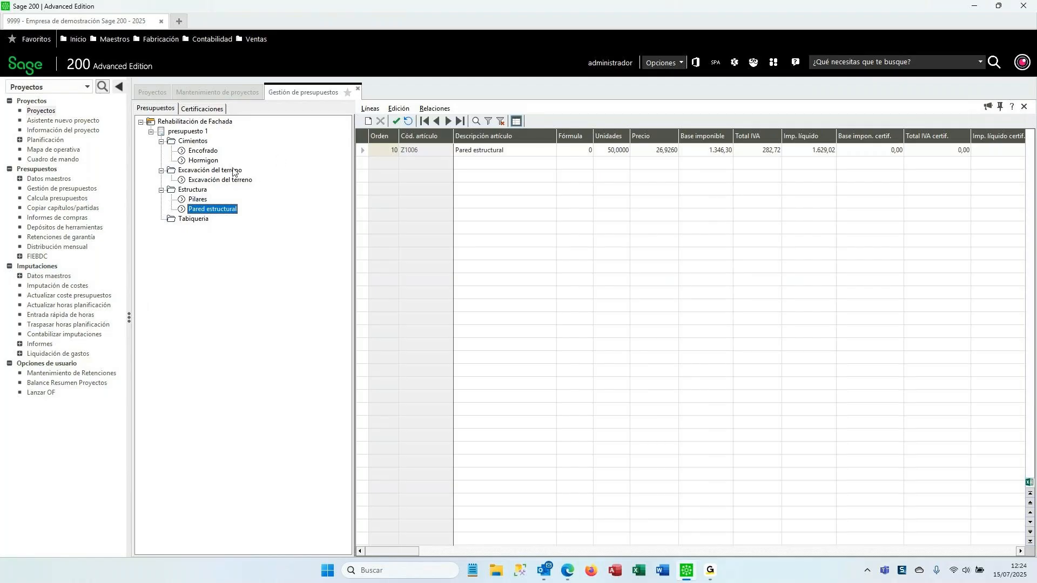
pyautogui.click(207, 143)
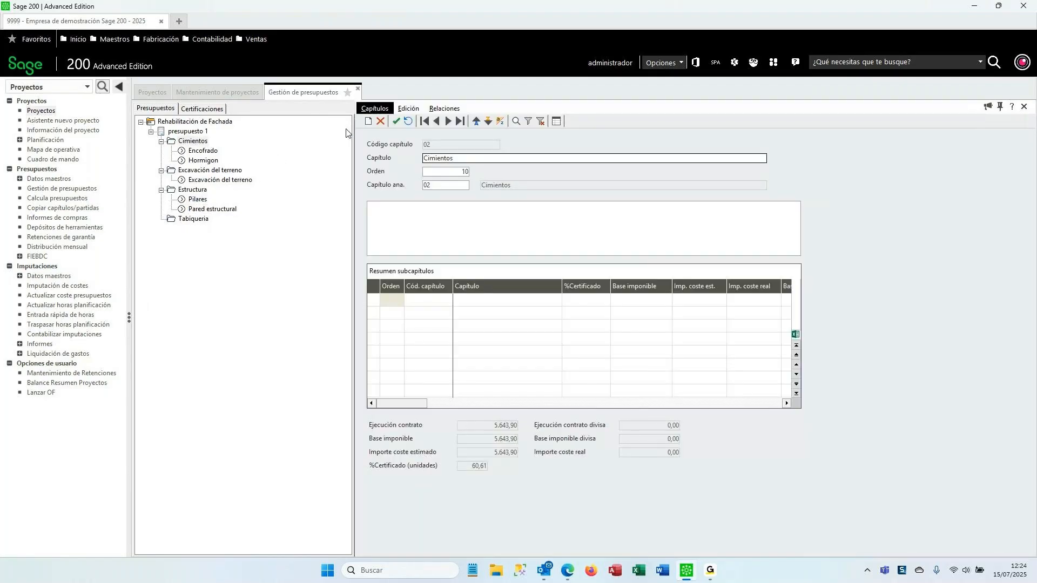
# Close the budget management and project maintenance screens, and reopen the Rehabilitación de Fachada record from the Proyectos list.
pyautogui.click(359, 89)
pyautogui.click(279, 89)
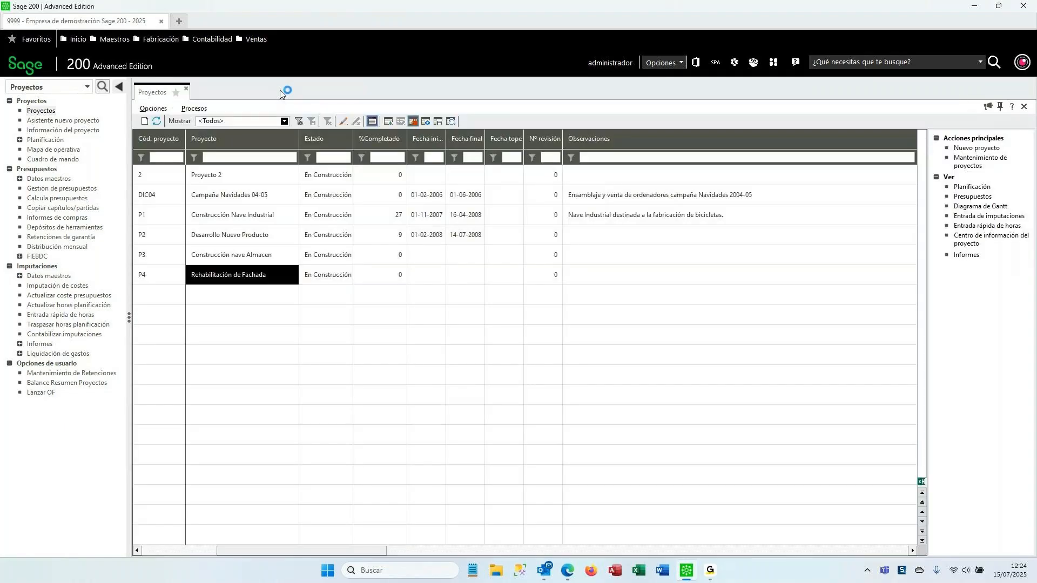
pyautogui.click(309, 278)
pyautogui.click(234, 280)
pyautogui.doubleClick(234, 280)
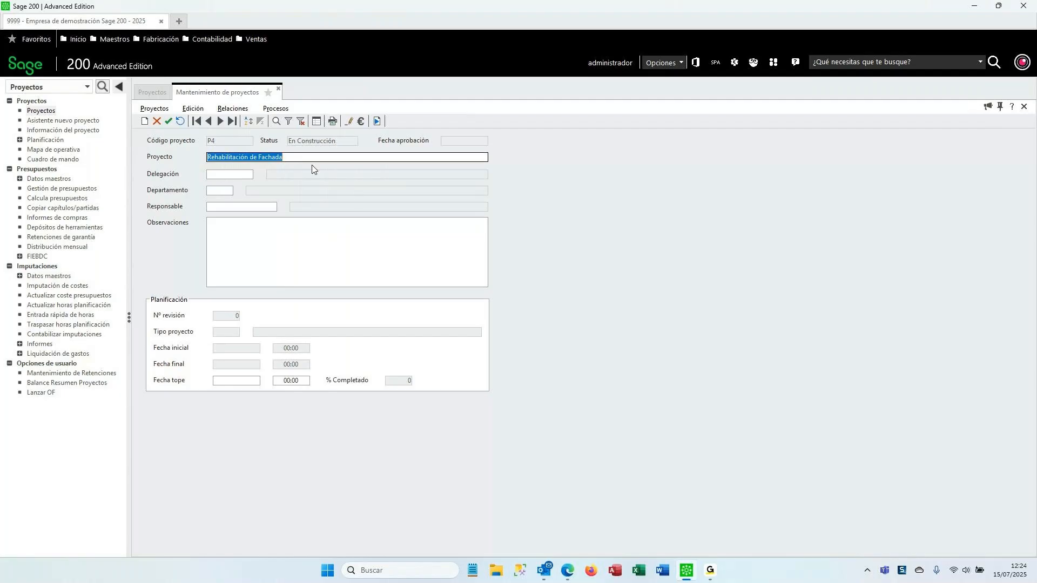
# View the chapters of presupuesto 1 in the project's Gestión de presupuestos, and return to the project record.
pyautogui.click(361, 121)
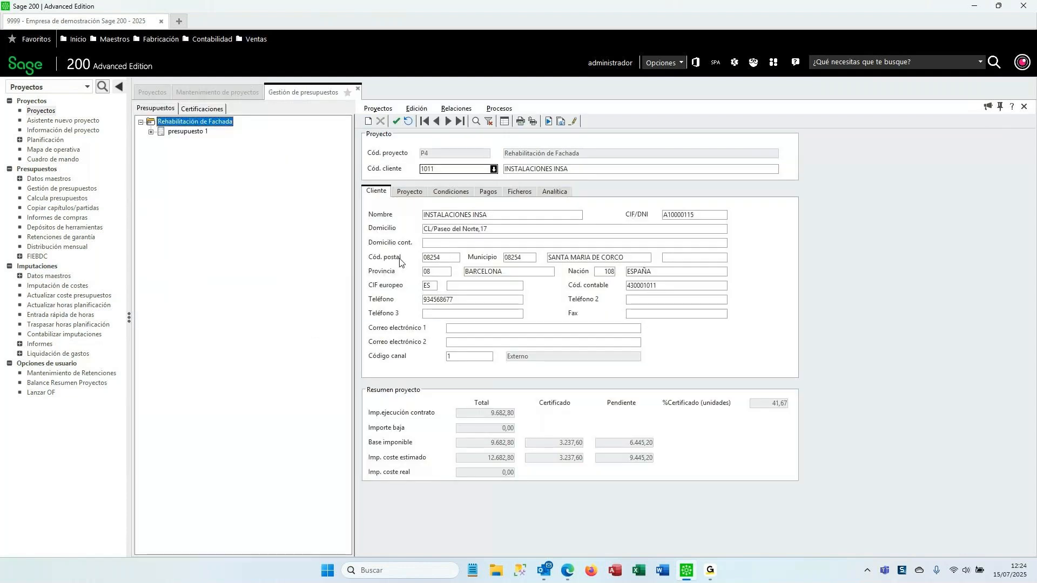
pyautogui.click(151, 132)
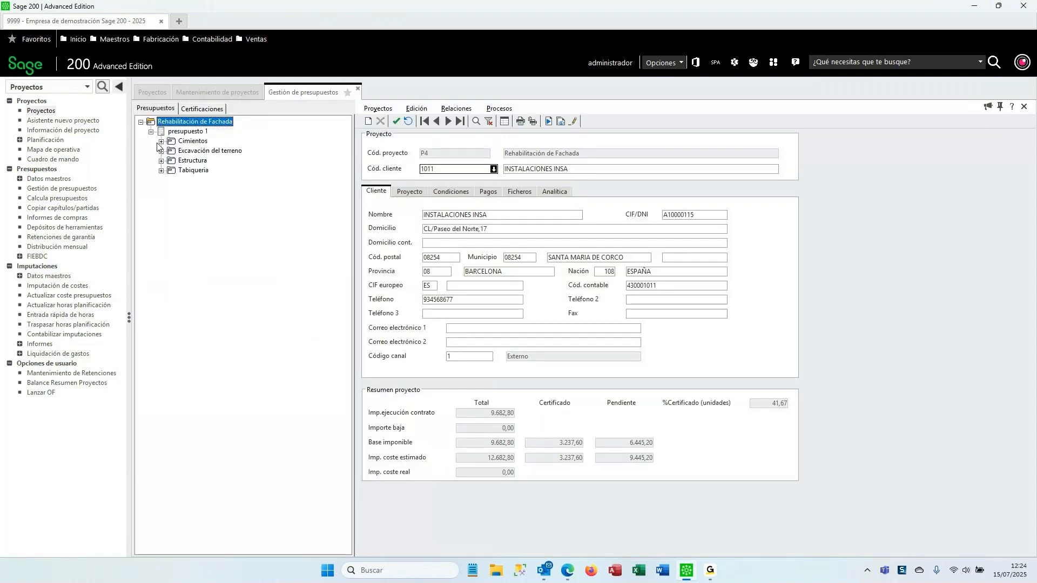
pyautogui.click(357, 89)
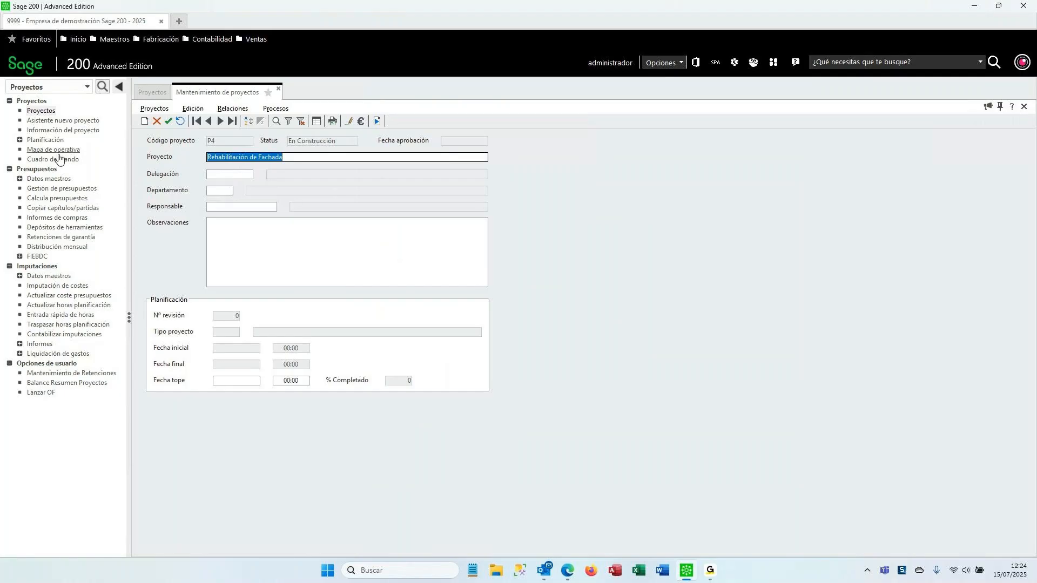
# View the import code and Path fields of Importación FIEBDC, and leave it without importing a file.
pyautogui.click(39, 257)
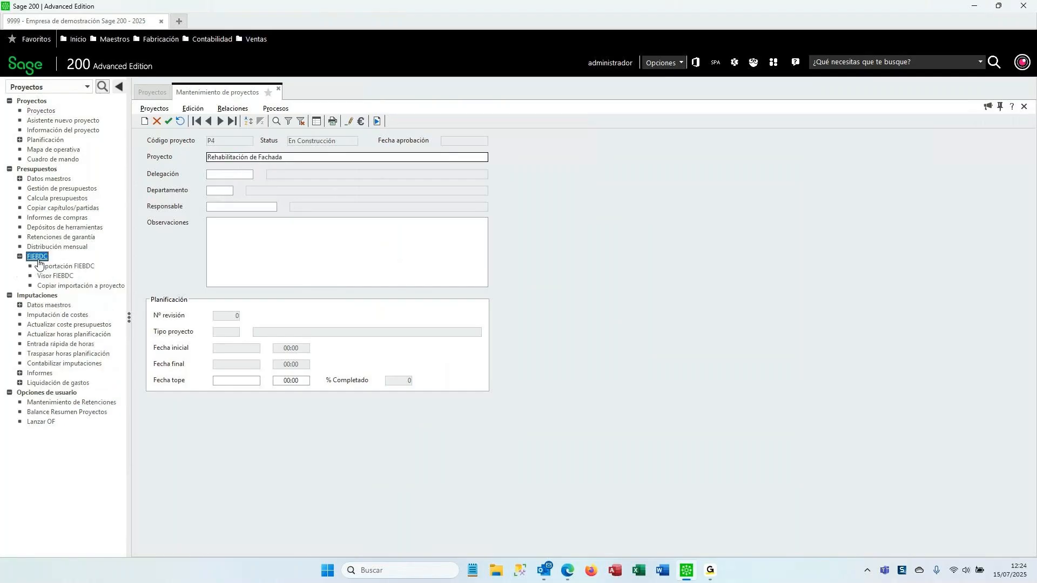
pyautogui.click(78, 268)
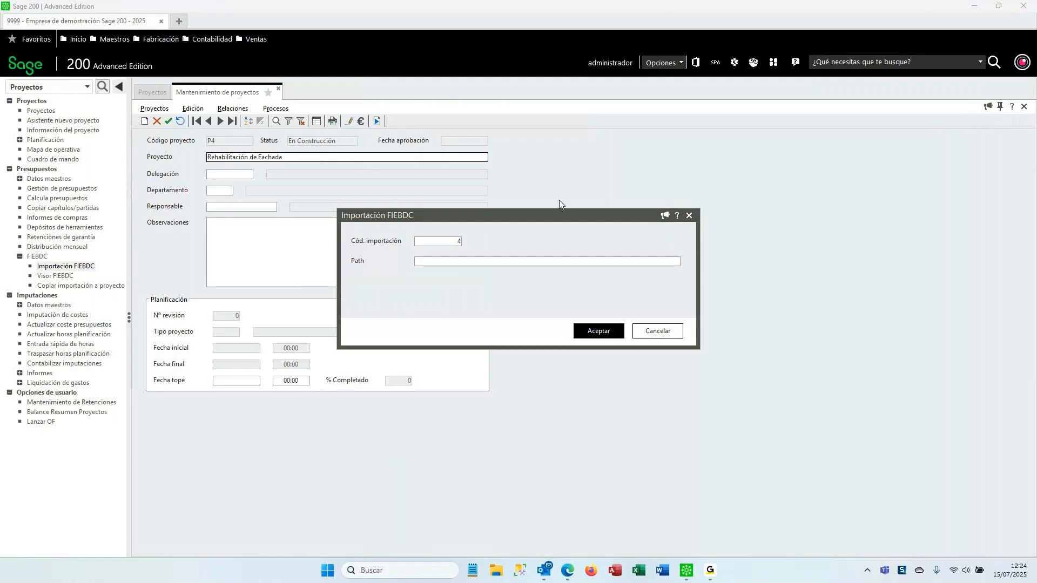
pyautogui.moveTo(544, 215); pyautogui.dragTo(497, 216)
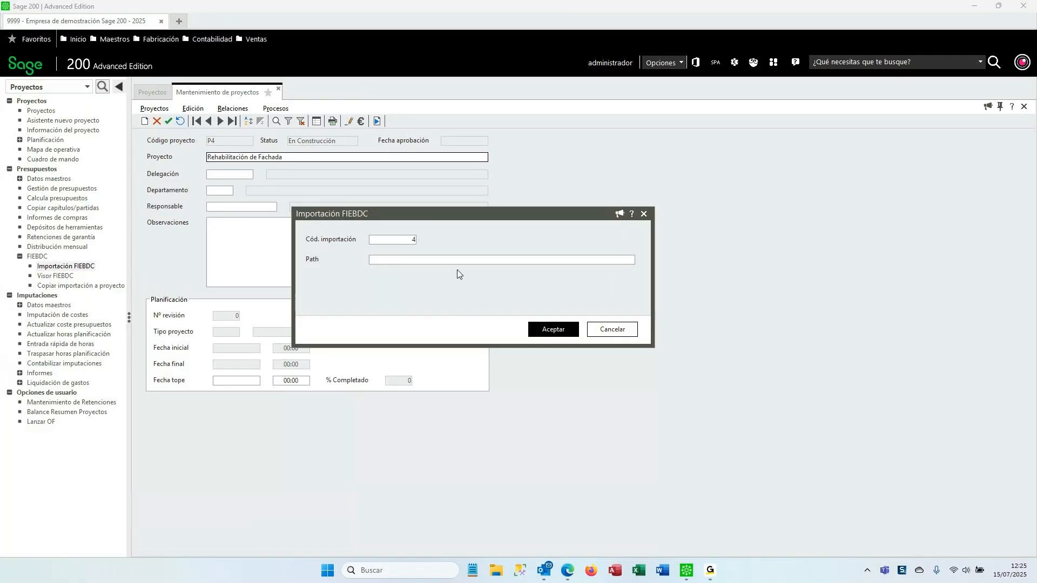
pyautogui.click(552, 264)
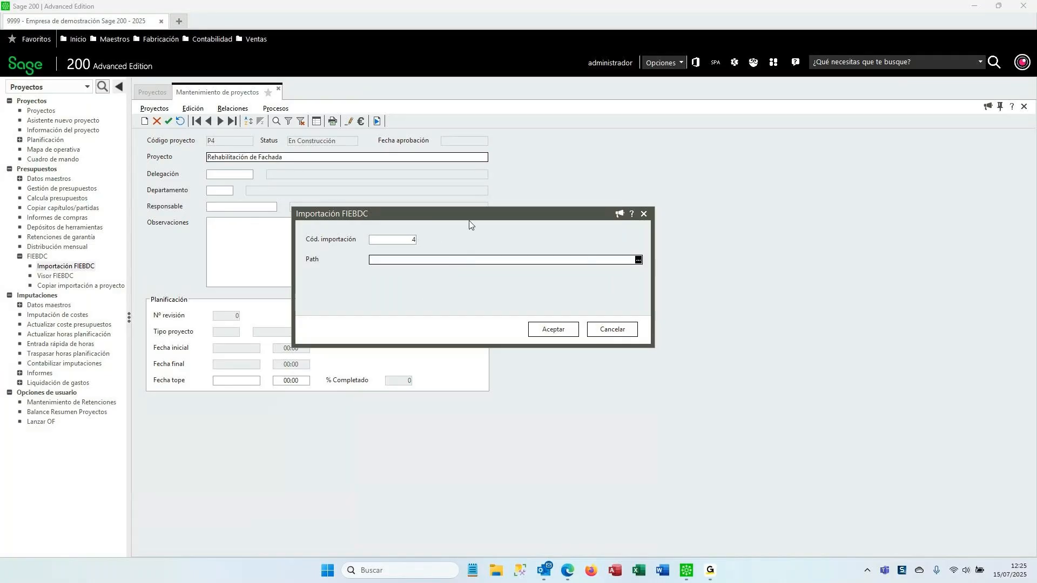
pyautogui.click(619, 329)
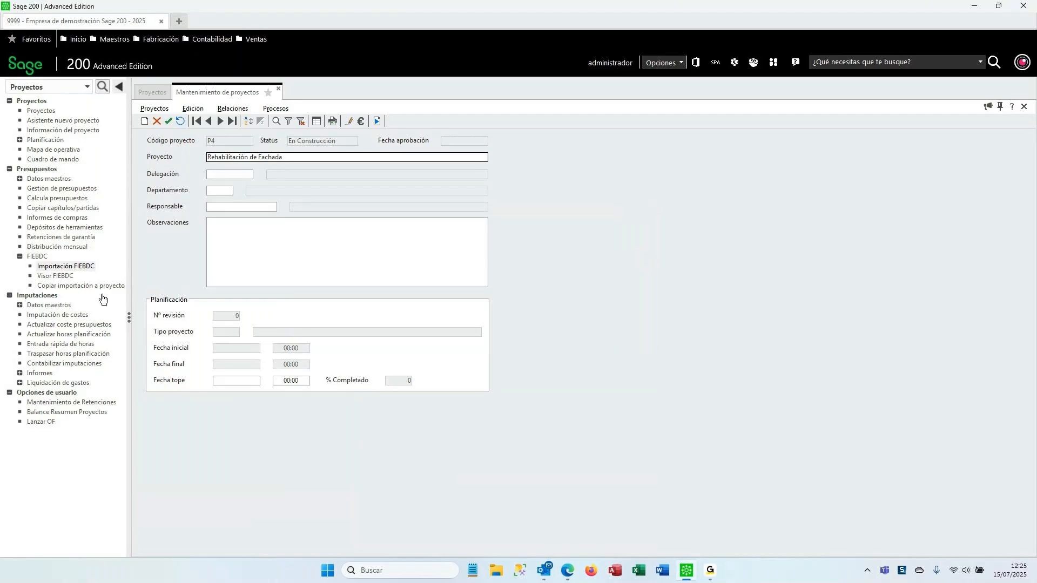
# View the chapters of the Construcción Nave Industrial and Desarrollo Nuevo Producto imports in Visor FIEBDC, and close the viewer.
pyautogui.click(57, 276)
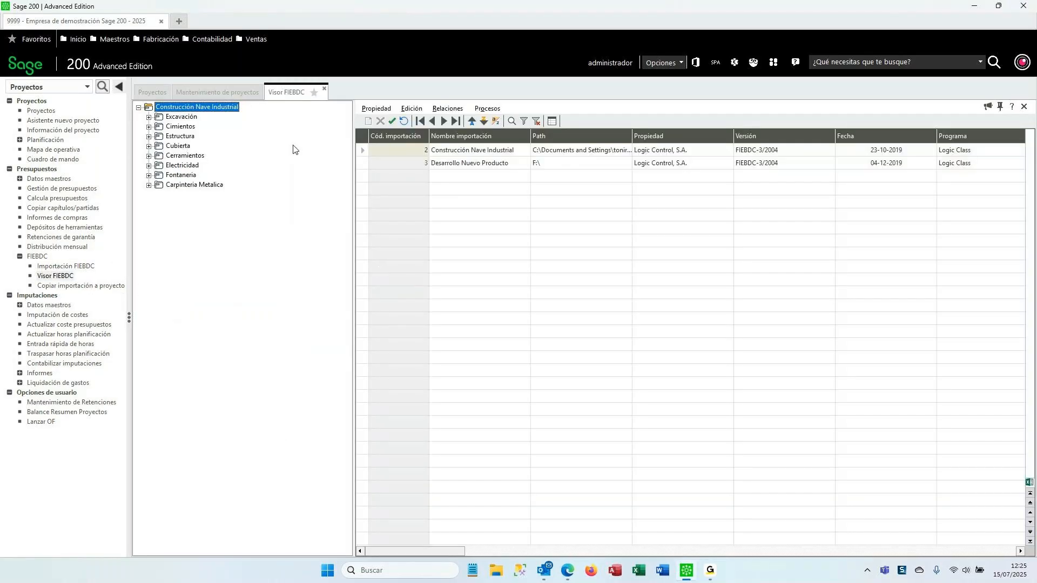
pyautogui.click(494, 163)
pyautogui.click(495, 150)
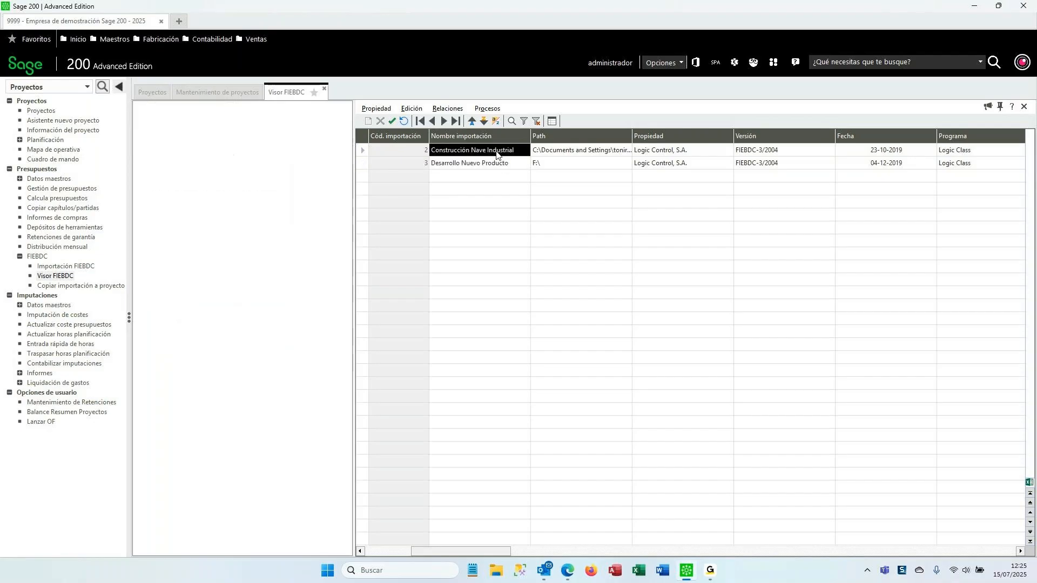
pyautogui.click(497, 163)
pyautogui.click(497, 150)
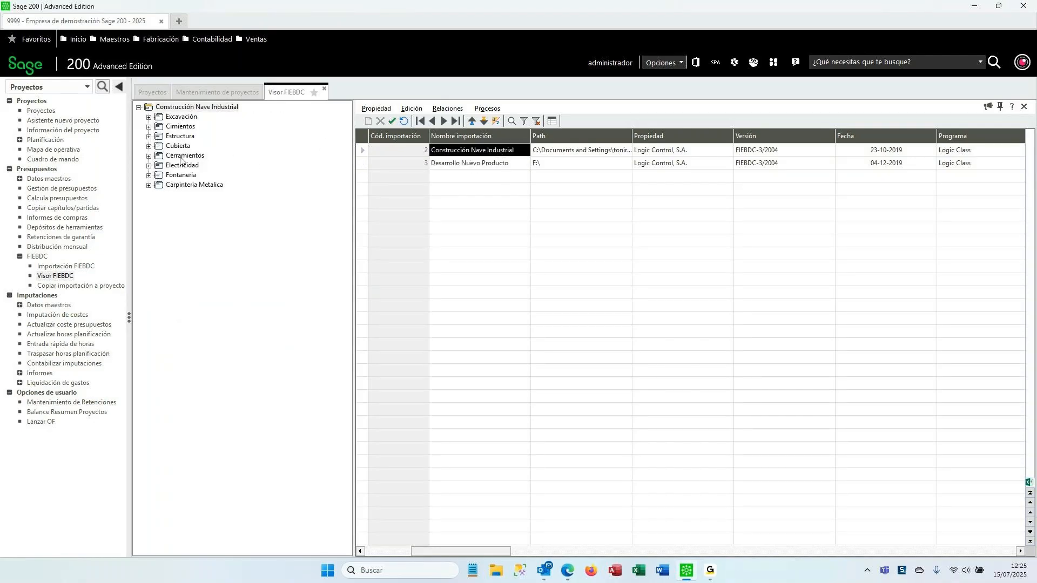
pyautogui.click(489, 164)
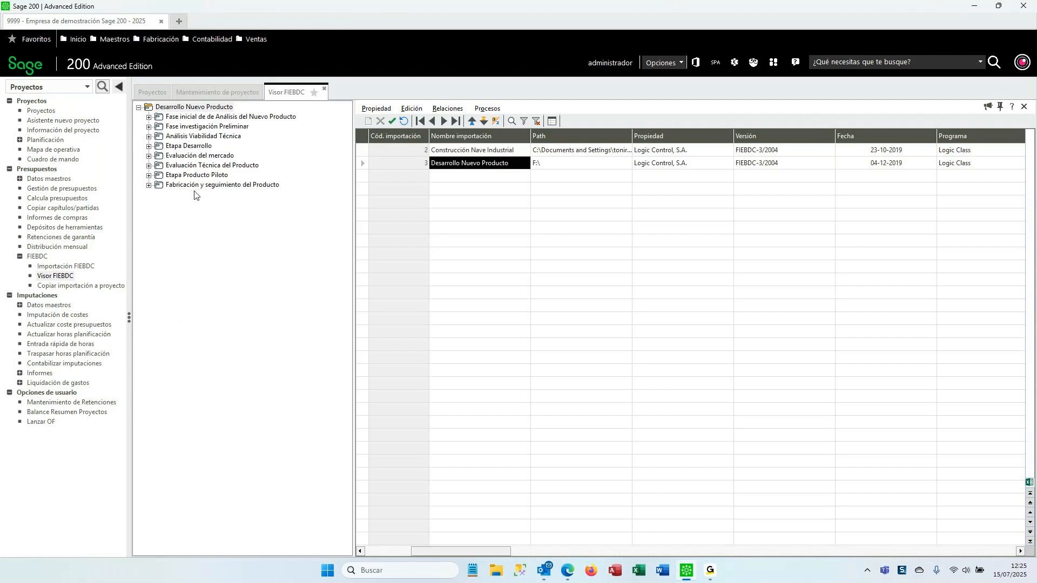
pyautogui.click(324, 88)
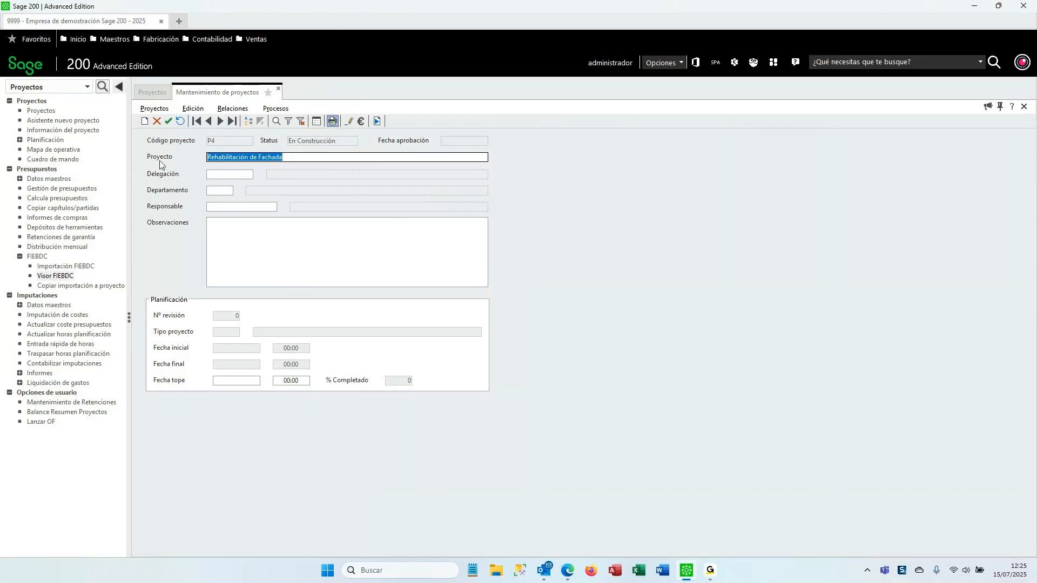
# Start Copiar importación a proyecto and set project P4, Rehabilitación de Fachada, as the destination.
pyautogui.click(81, 285)
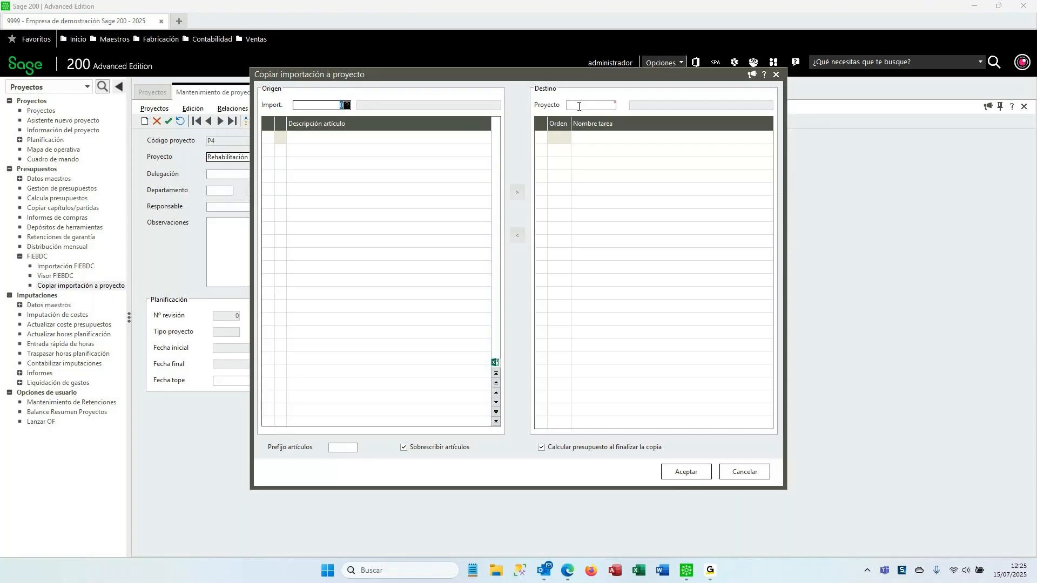
pyautogui.click(599, 108)
pyautogui.click(620, 106)
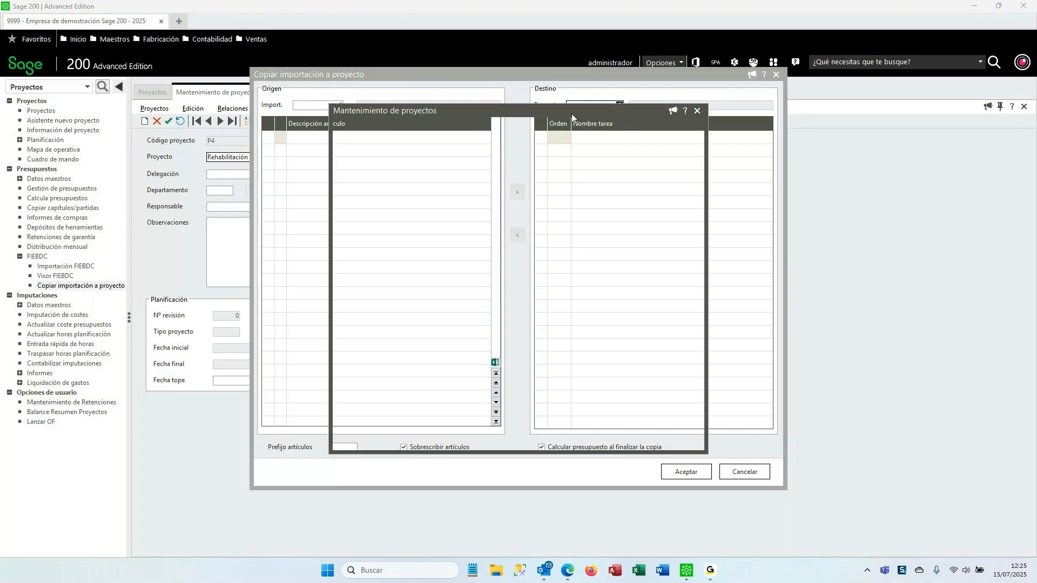
pyautogui.click(377, 233)
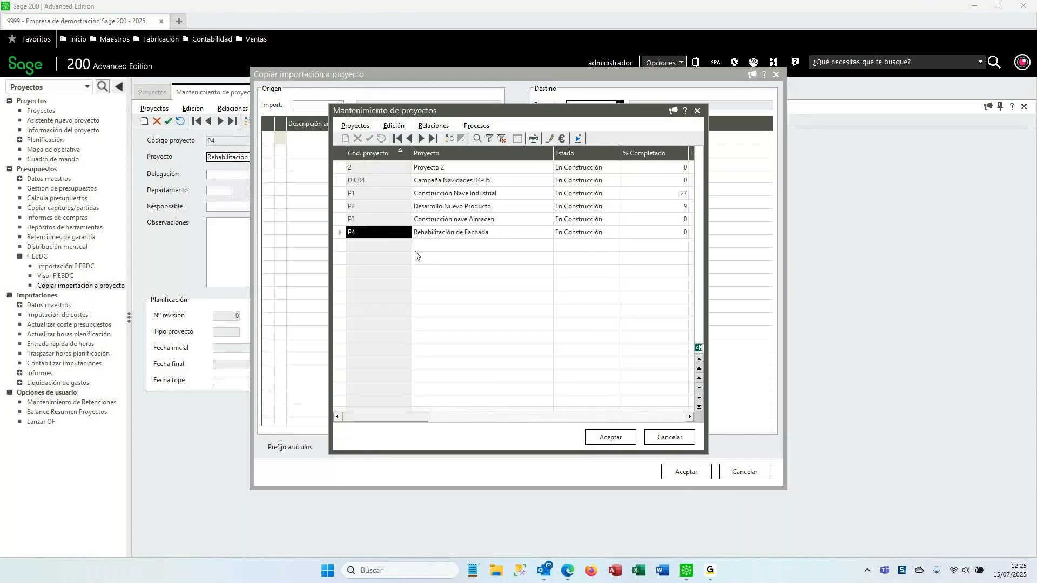
pyautogui.click(611, 438)
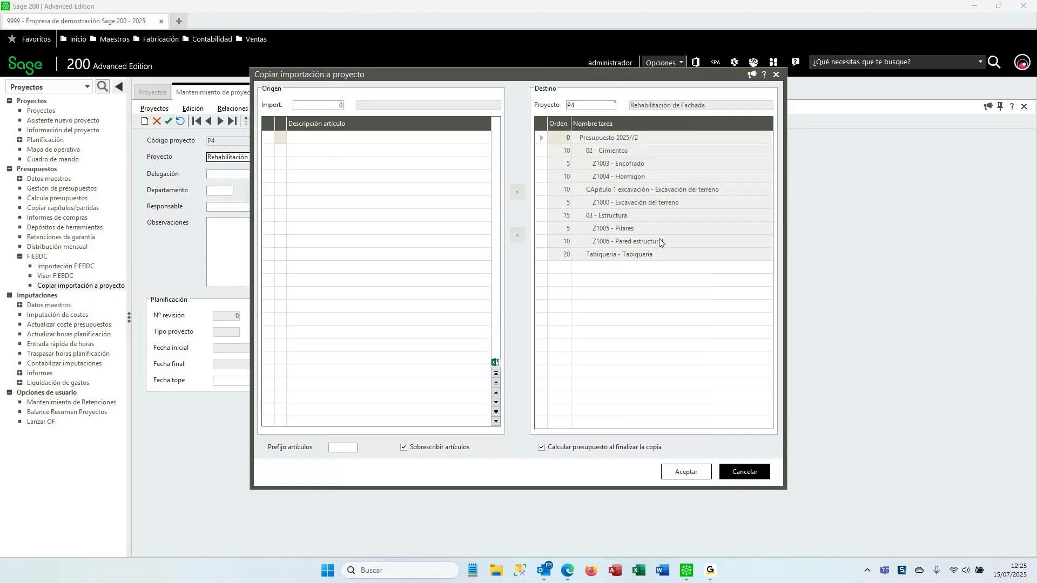
# Set import 2, Construcción Nave Industrial, as the origin of the copy.
pyautogui.click(328, 106)
pyautogui.click(346, 105)
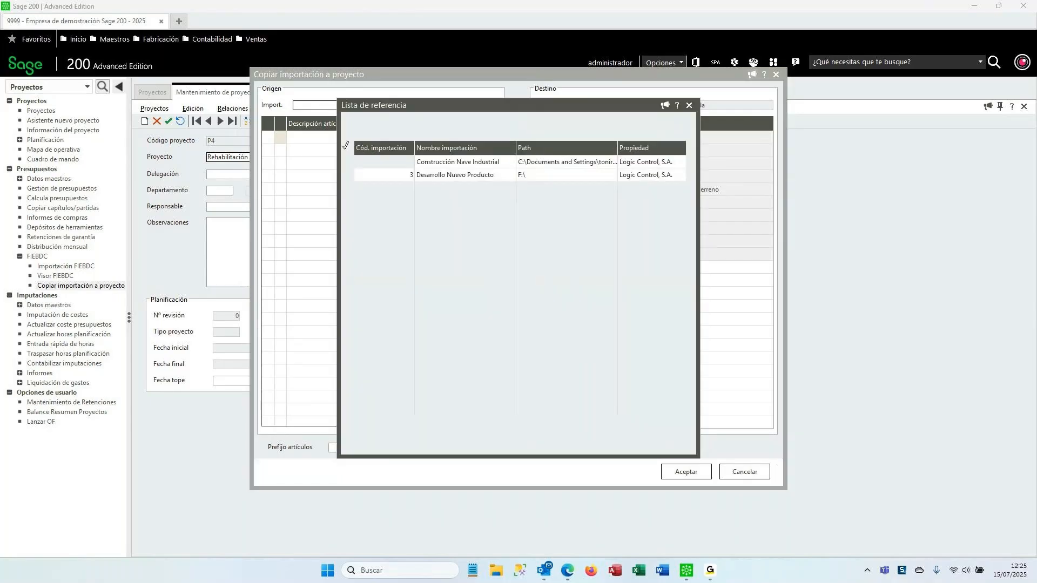
pyautogui.click(457, 163)
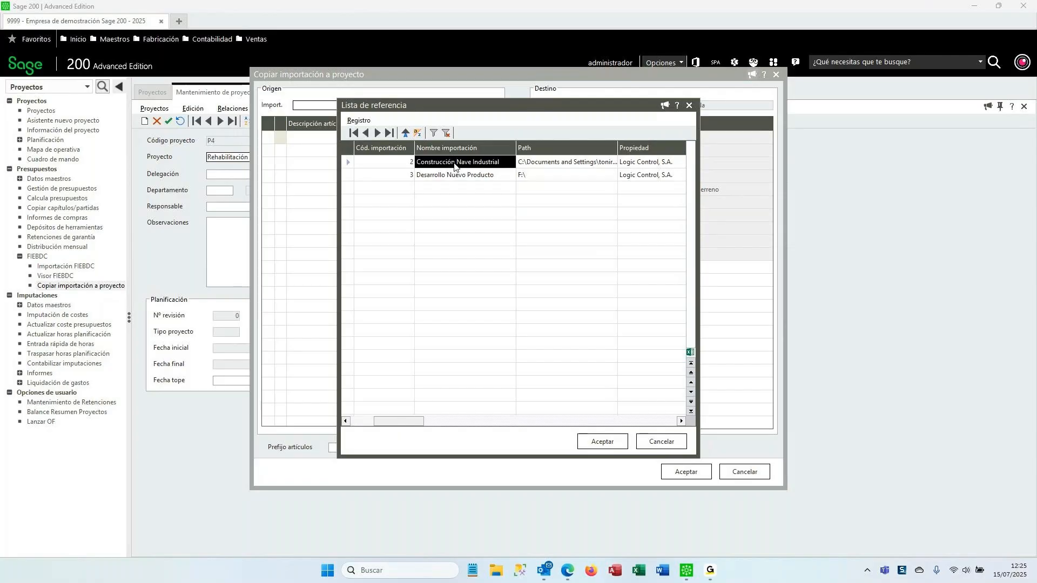
pyautogui.click(594, 443)
pyautogui.press('Tab')
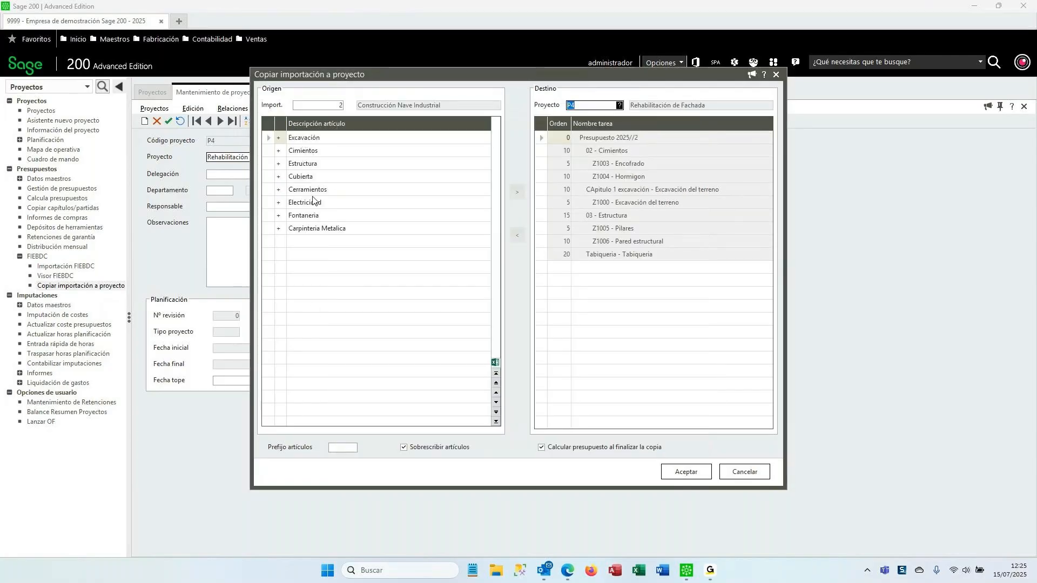
# Add the Fontaneria chapter with its two Acometida items from the import to the destination project's budget.
pyautogui.click(305, 217)
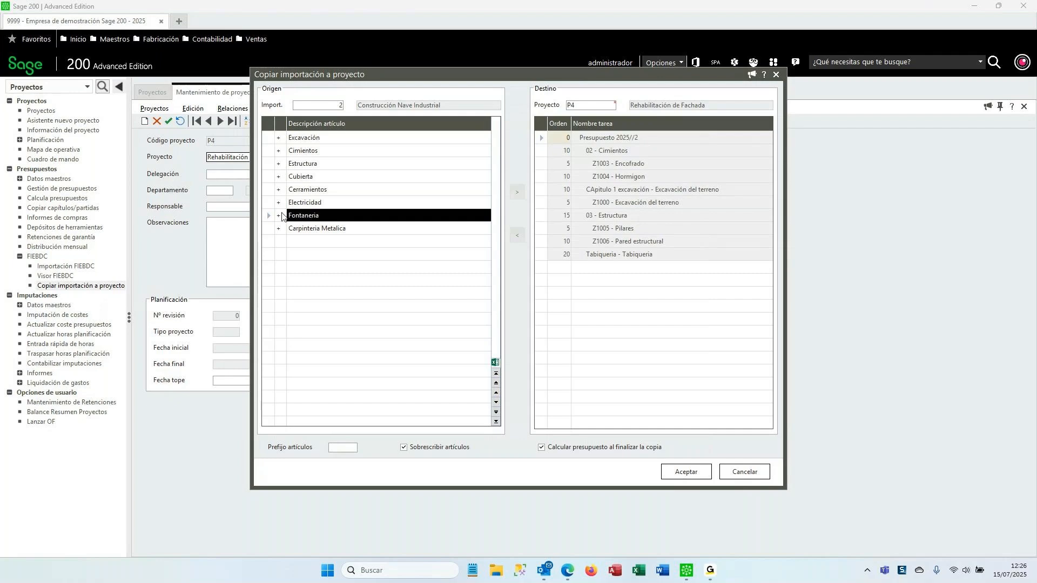
pyautogui.click(278, 215)
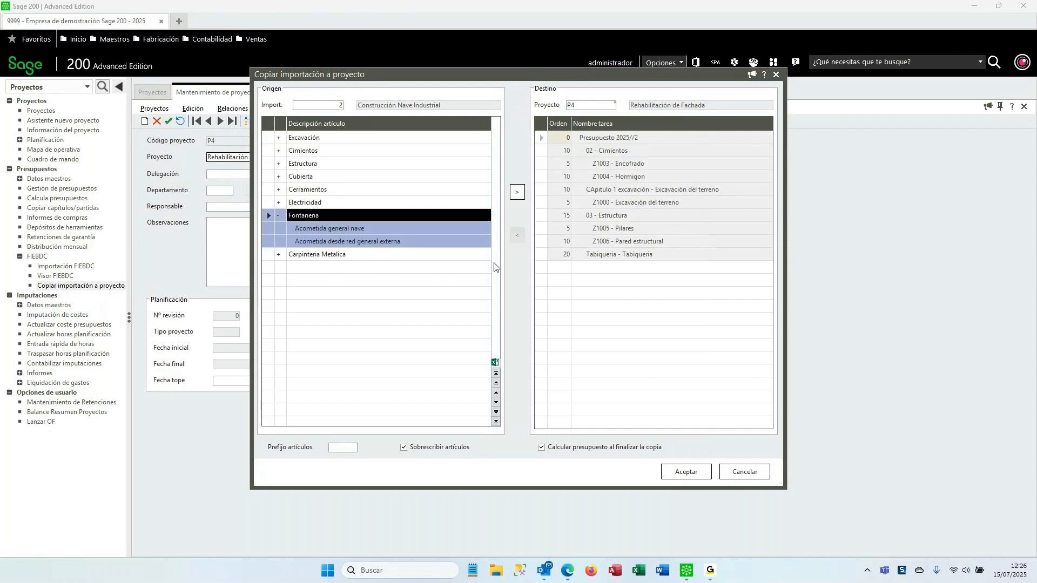
pyautogui.click(523, 197)
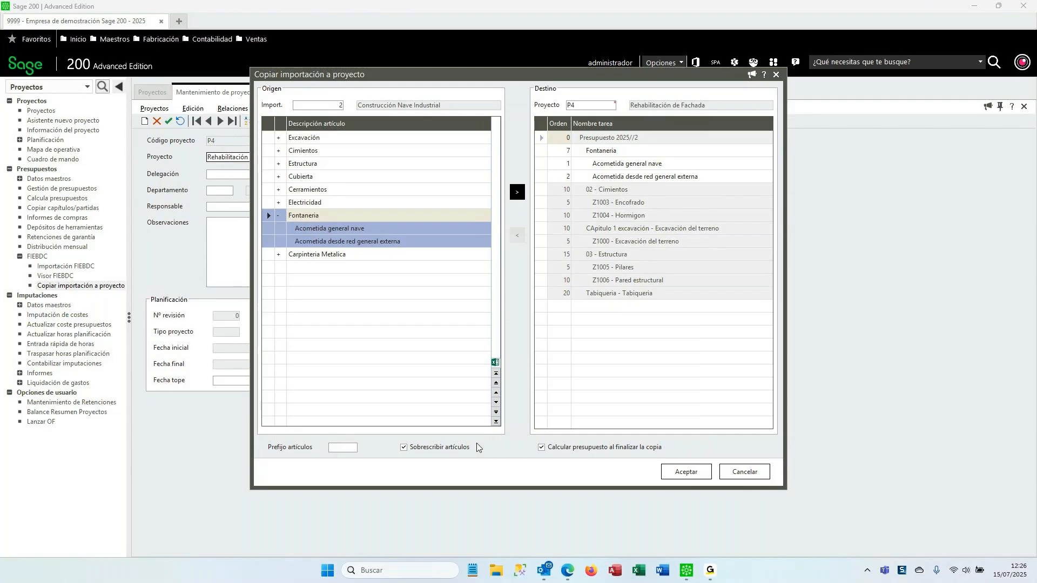
# Review the Prefijo artículos and Sobrescribir artículos options, and run the copy of the import into the project.
pyautogui.click(343, 448)
pyautogui.click(405, 449)
pyautogui.click(406, 448)
pyautogui.click(340, 448)
pyautogui.click(685, 473)
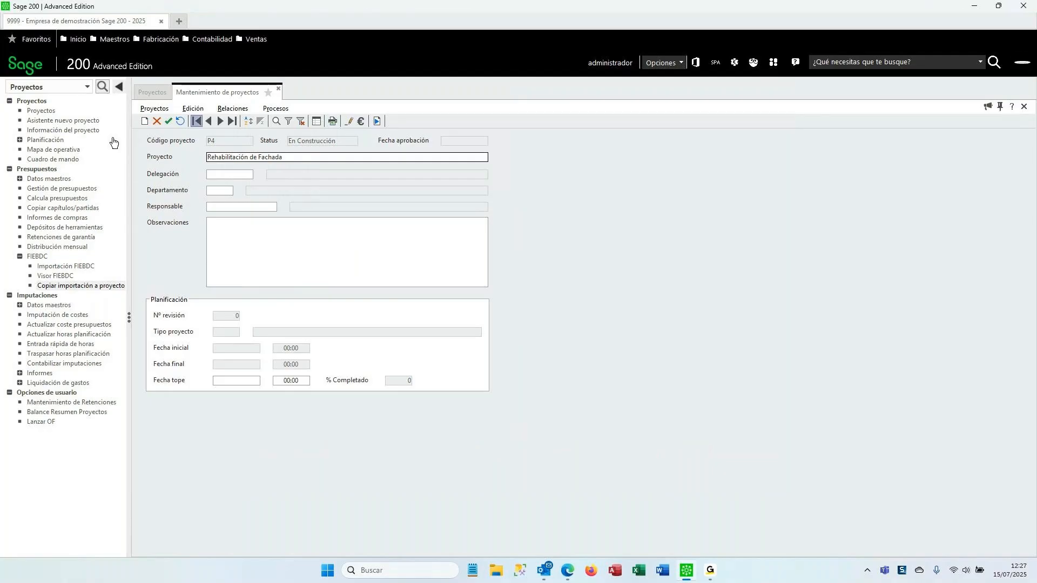
# Reopen the project's Gestión de presupuestos and view the Acometida general nave item in the Fontaneria chapter of presupuesto 1.
pyautogui.click(377, 122)
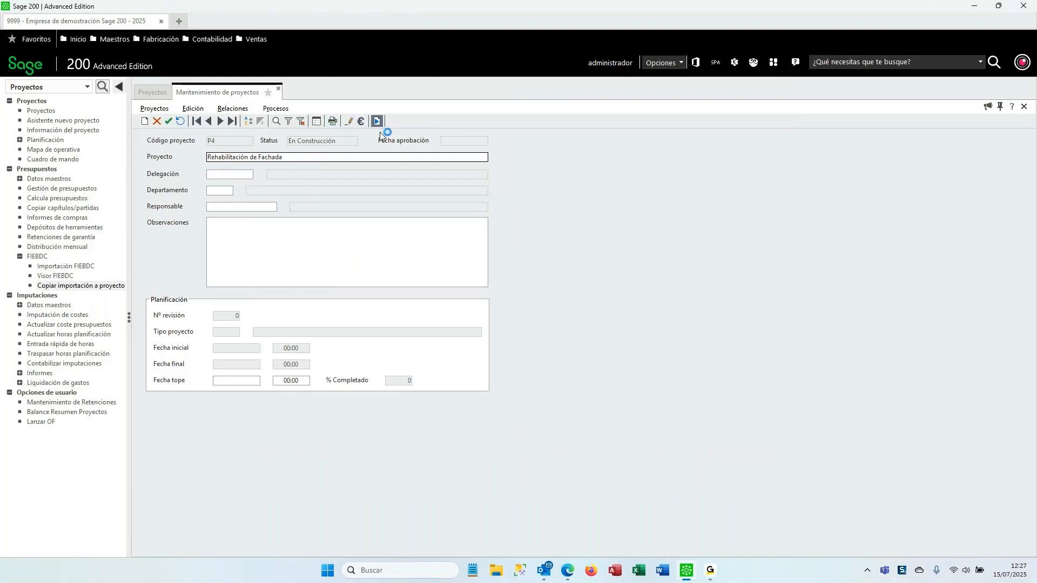
pyautogui.click(633, 328)
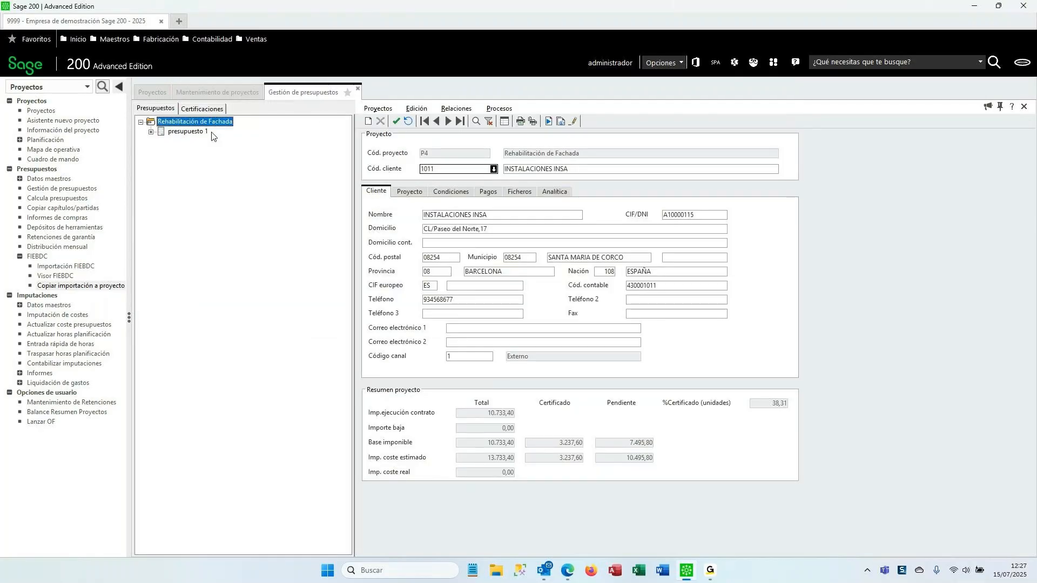
pyautogui.click(185, 132)
pyautogui.doubleClick(185, 132)
pyautogui.click(195, 180)
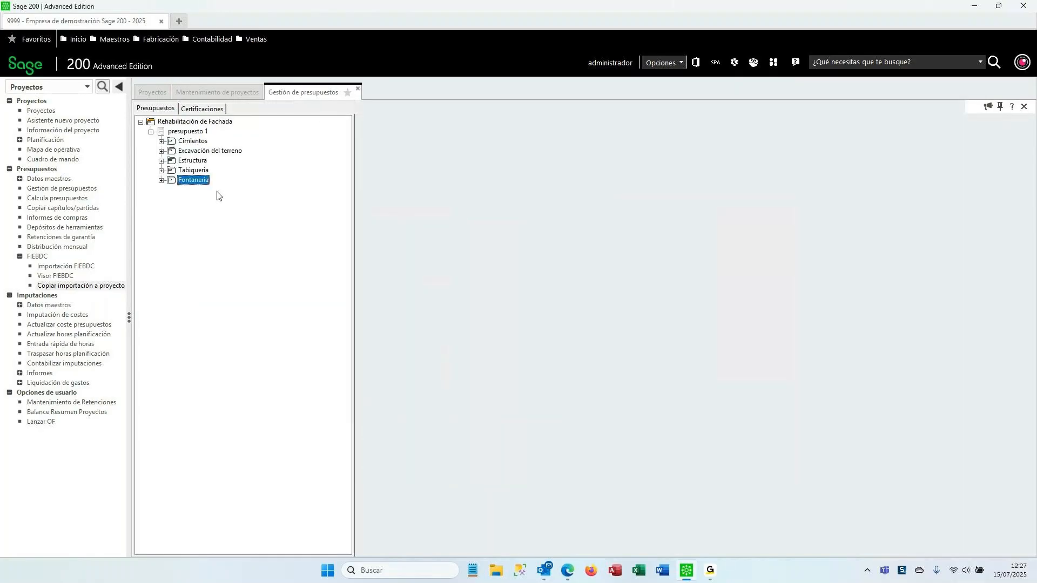
pyautogui.doubleClick(196, 183)
pyautogui.click(226, 191)
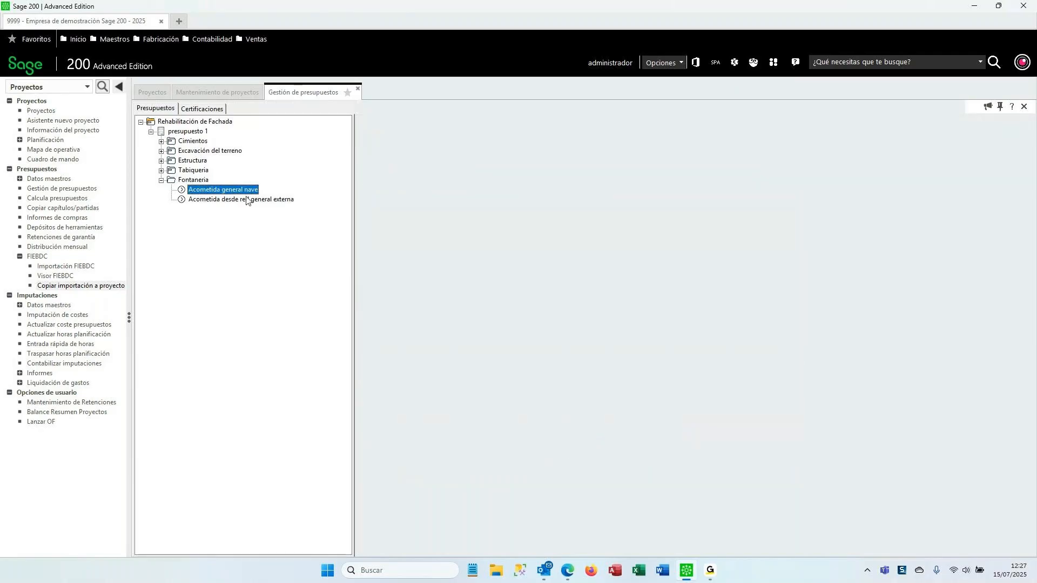
pyautogui.doubleClick(469, 154)
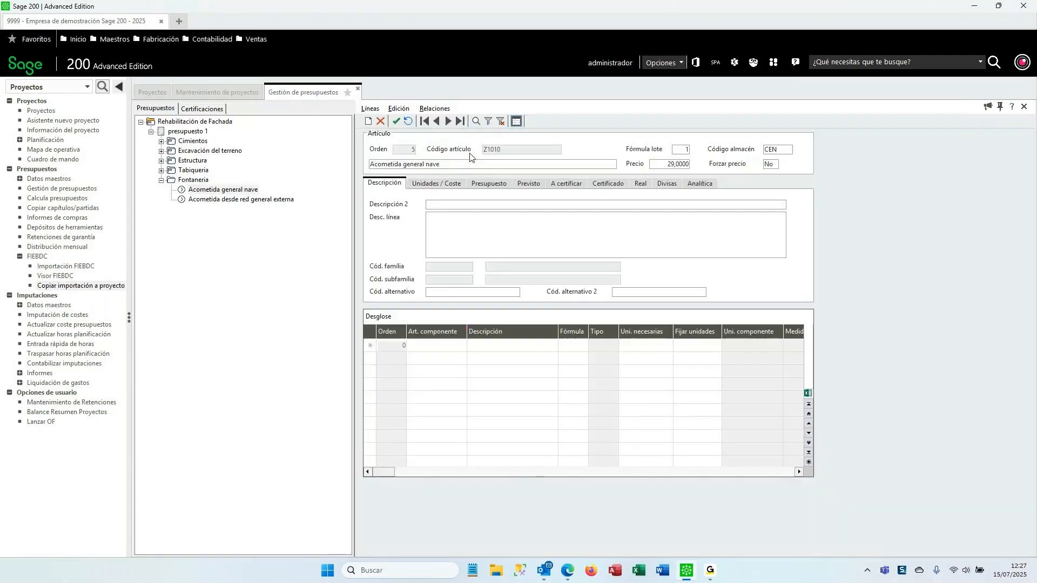
# Examine the component breakdown of Acometida general nave, including the units, %Rendimiento, P.V.P., %Margen and cost columns of Tuberia hierro galvanizado.
pyautogui.click(505, 346)
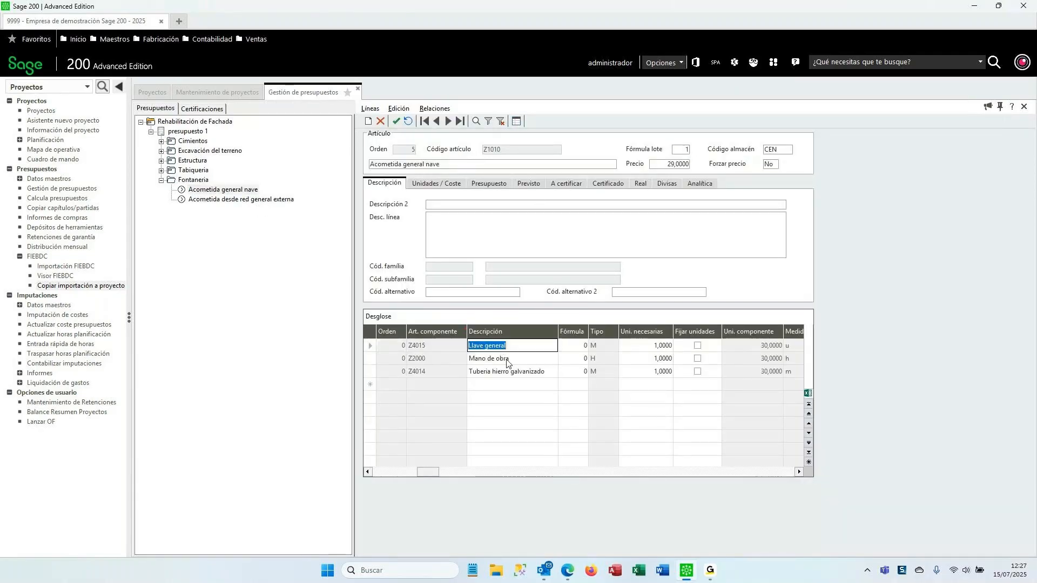
pyautogui.click(506, 358)
pyautogui.click(506, 372)
pyautogui.press('Tab')
pyautogui.press('Tab')
pyautogui.press('Tab')
pyautogui.press('Tab')
pyautogui.press('Tab')
pyautogui.press('Tab')
pyautogui.press('Tab')
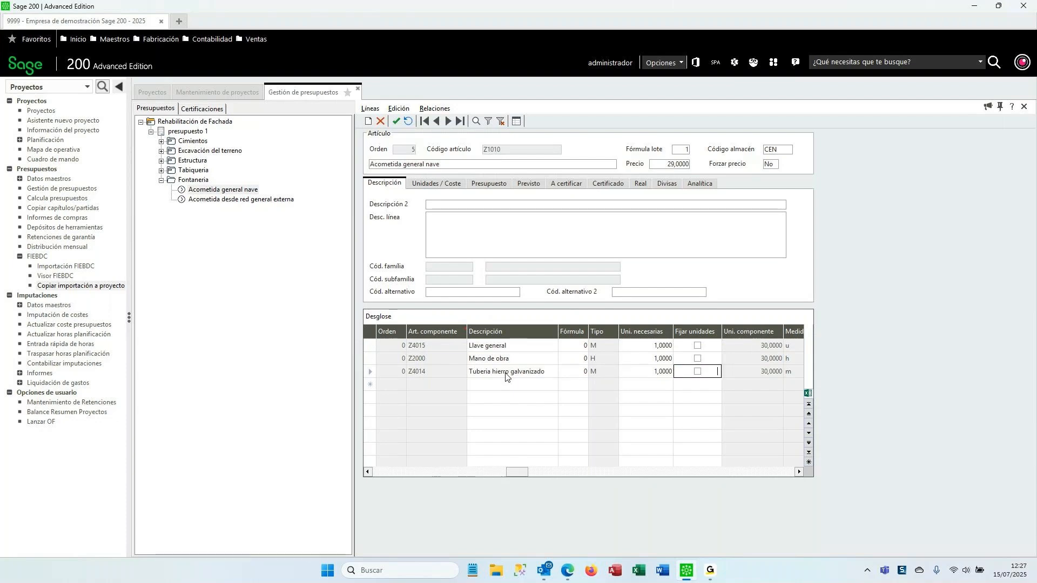
pyautogui.press('Tab')
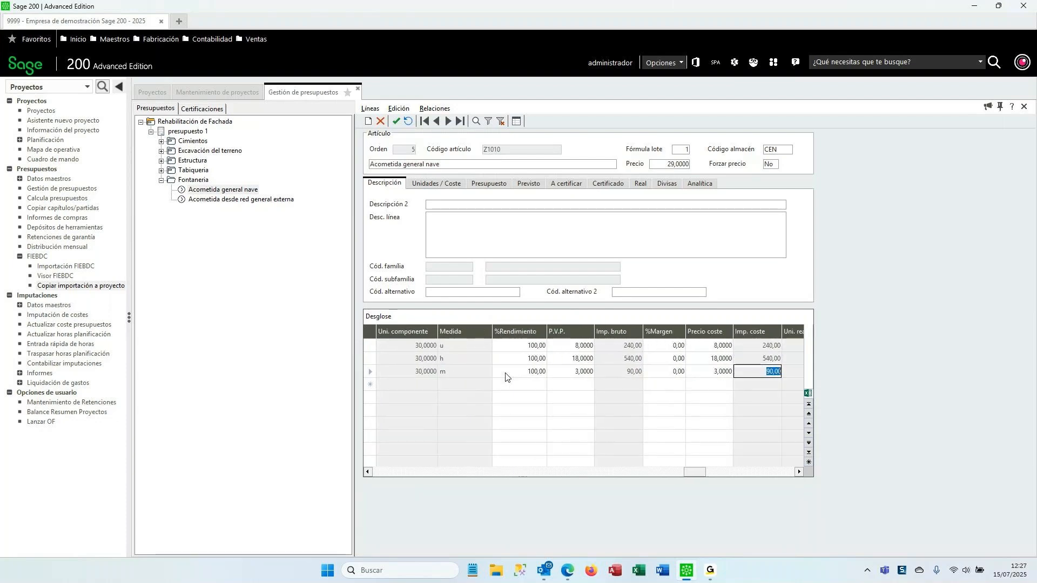
pyautogui.hotkey('shift', 'Tab')
pyautogui.hotkey('shift', 'Tab')
pyautogui.hotkey('shift', 'Tab')
pyautogui.hotkey('shift', 'Tab')
pyautogui.hotkey('shift', 'Tab')
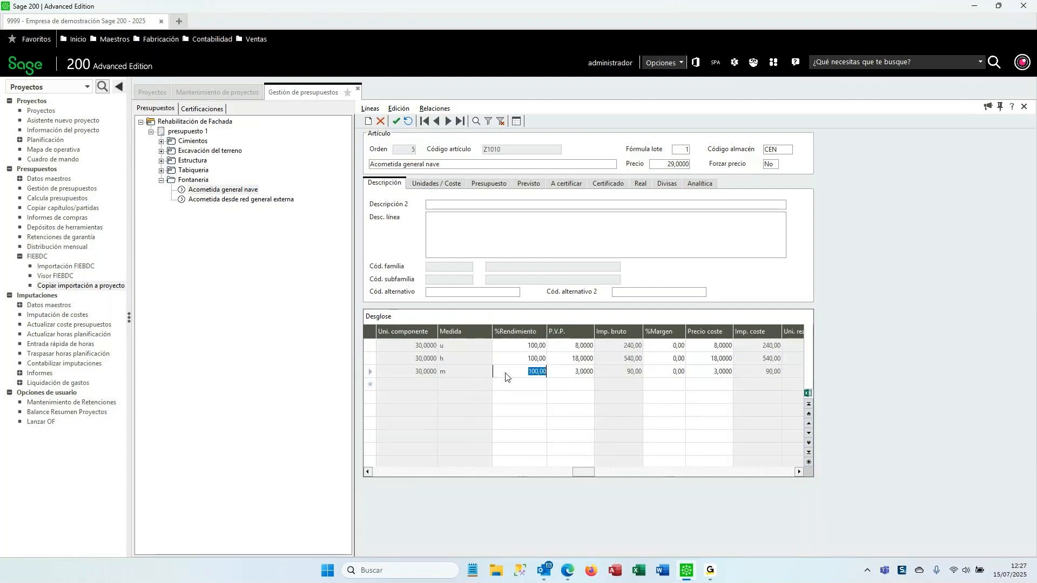
pyautogui.hotkey('shift', 'Tab')
pyautogui.hotkey('shift', 'Tab')
pyautogui.hotkey('shift', 'Tab')
pyautogui.hotkey('shift', 'Tab')
pyautogui.hotkey('shift', 'Tab')
pyautogui.hotkey('shift', 'Tab')
pyautogui.hotkey('shift', 'Tab')
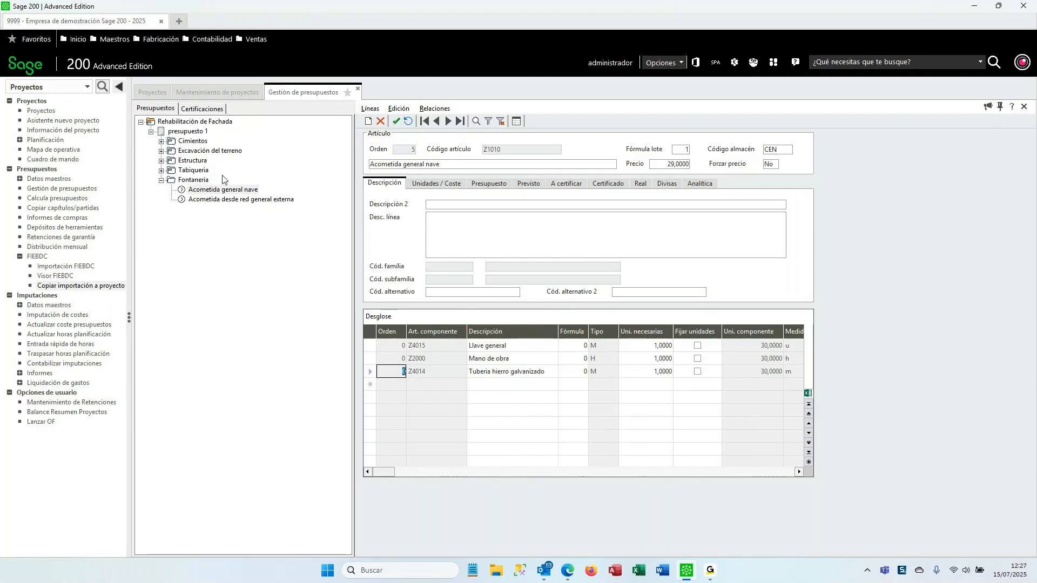
# Open the report list for presupuesto 1 and look through the available Presupuestos reports, from Control Presupuestario to Resumen Capítulo.
pyautogui.click(161, 180)
pyautogui.click(194, 135)
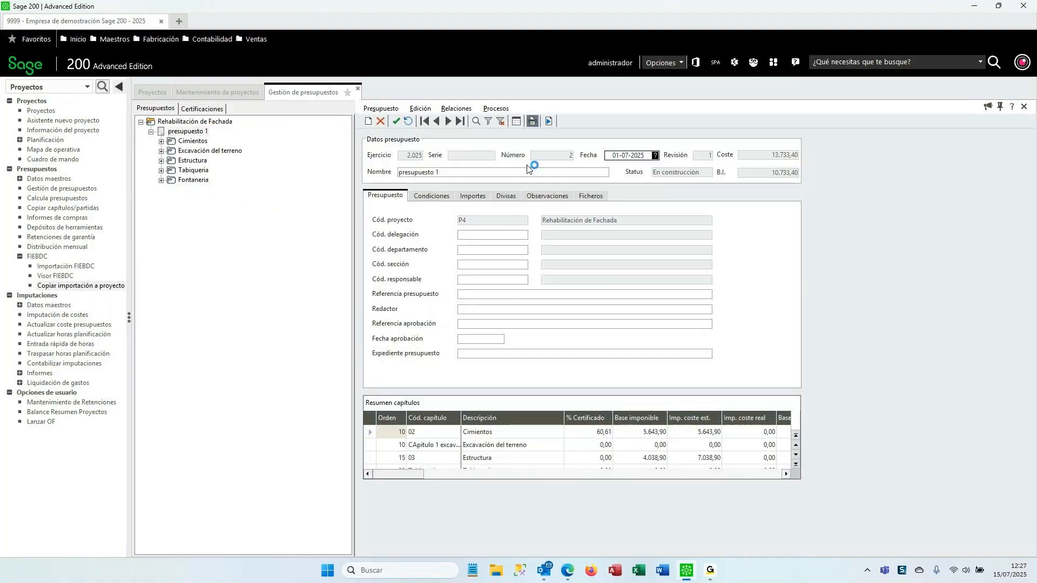
pyautogui.click(494, 231)
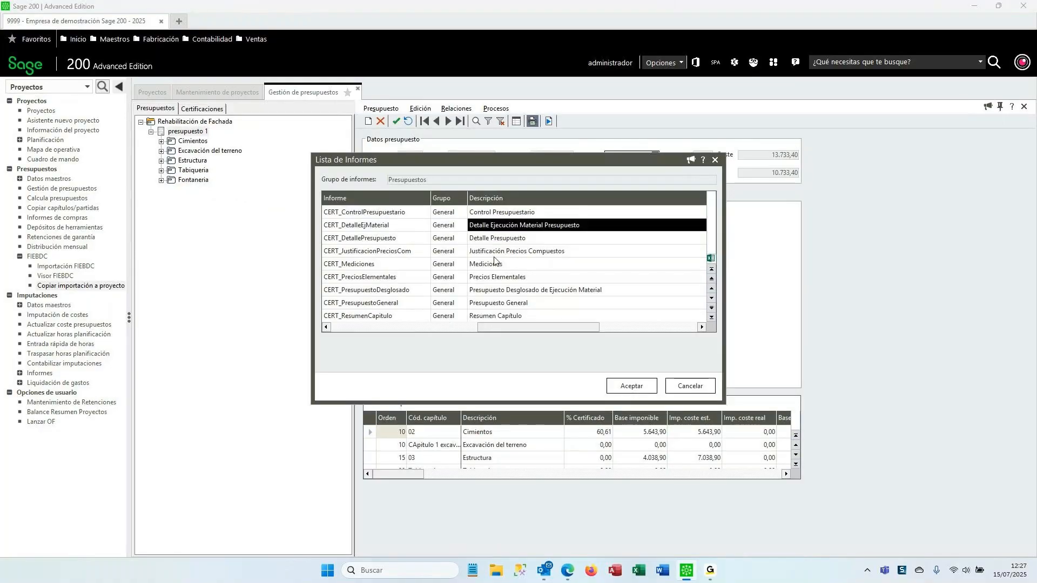
pyautogui.click(494, 255)
pyautogui.scroll(-2, 497, 277)
pyautogui.scroll(3, 507, 269)
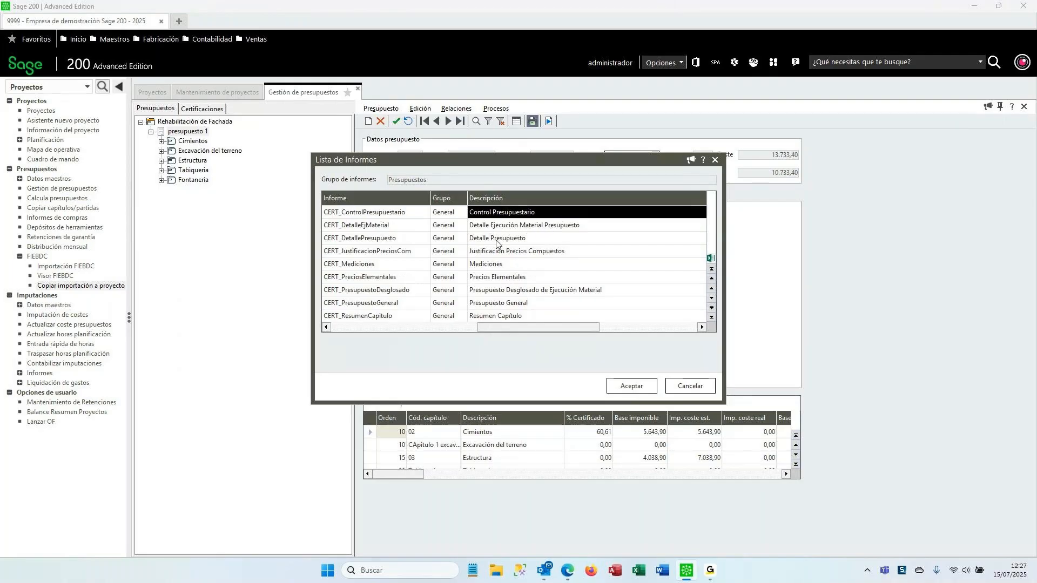
pyautogui.click(543, 241)
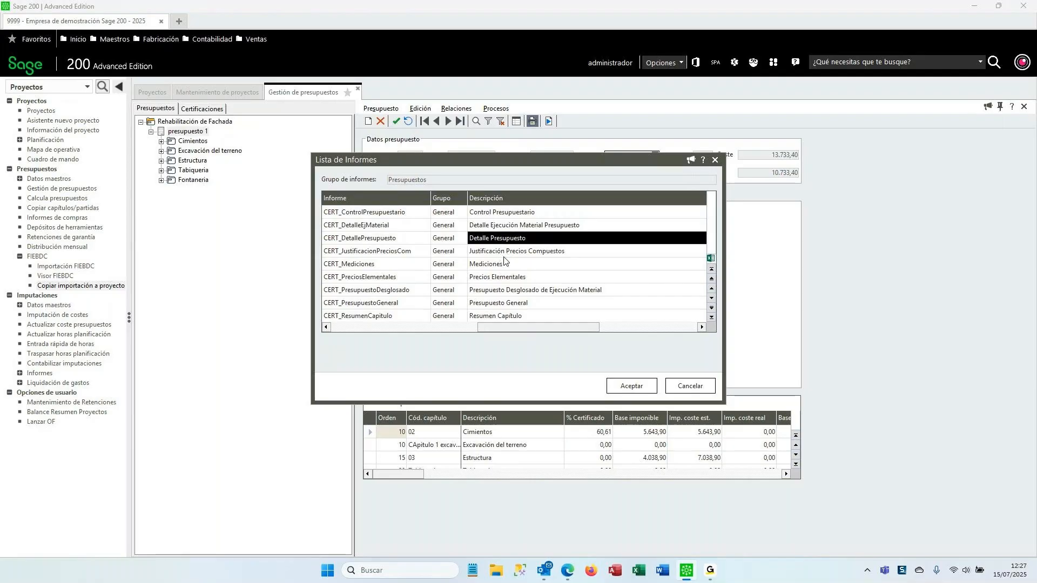
pyautogui.click(486, 266)
pyautogui.click(490, 278)
pyautogui.scroll(-1, 553, 289)
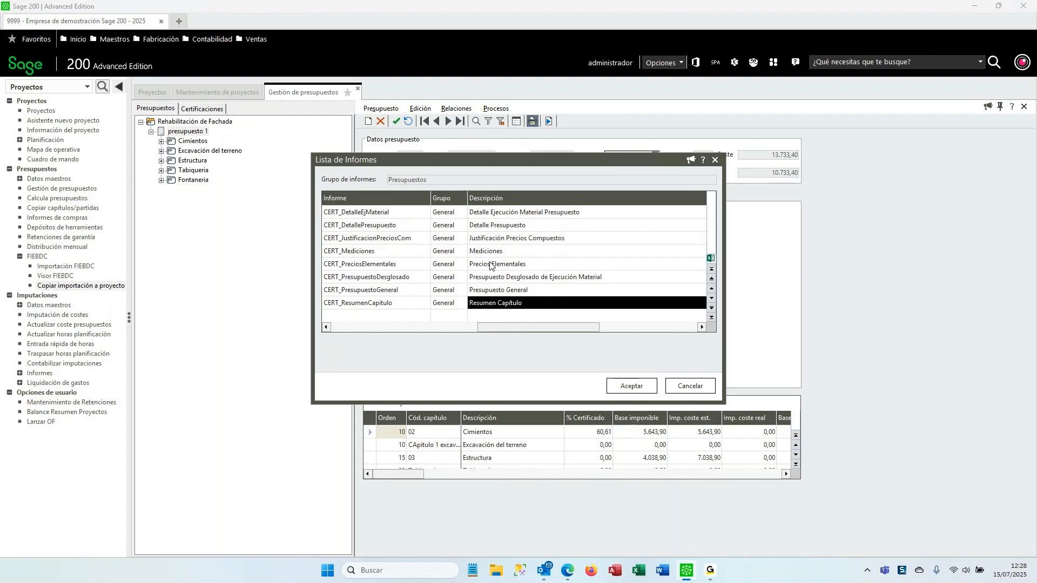
pyautogui.scroll(1, 505, 255)
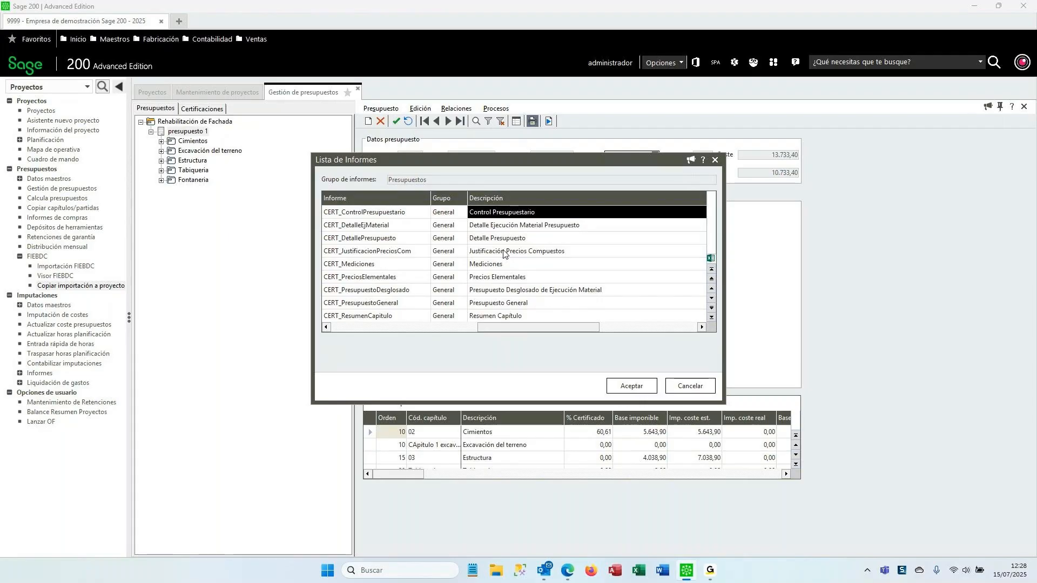
# Generate the Detalle Presupuesto report, read through its chapters and totals, and close the preview.
pyautogui.click(493, 241)
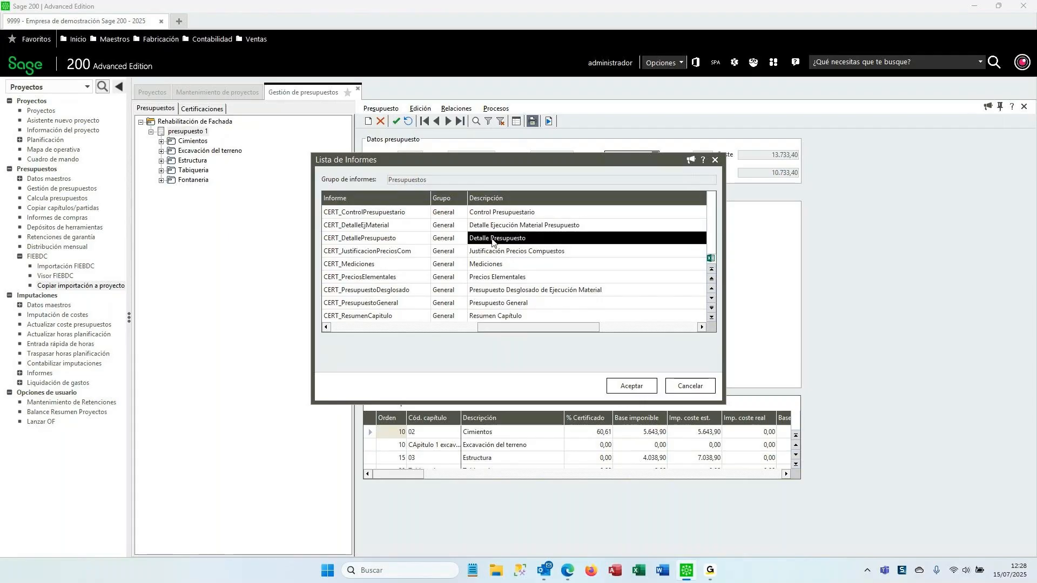
pyautogui.click(632, 386)
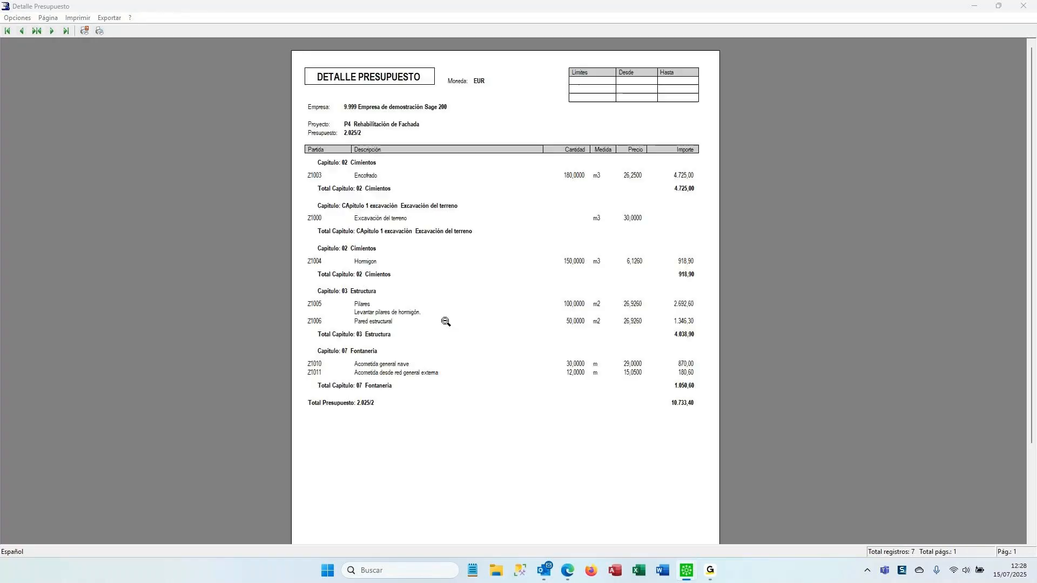
pyautogui.scroll(-1, 564, 360)
pyautogui.scroll(-7, 564, 360)
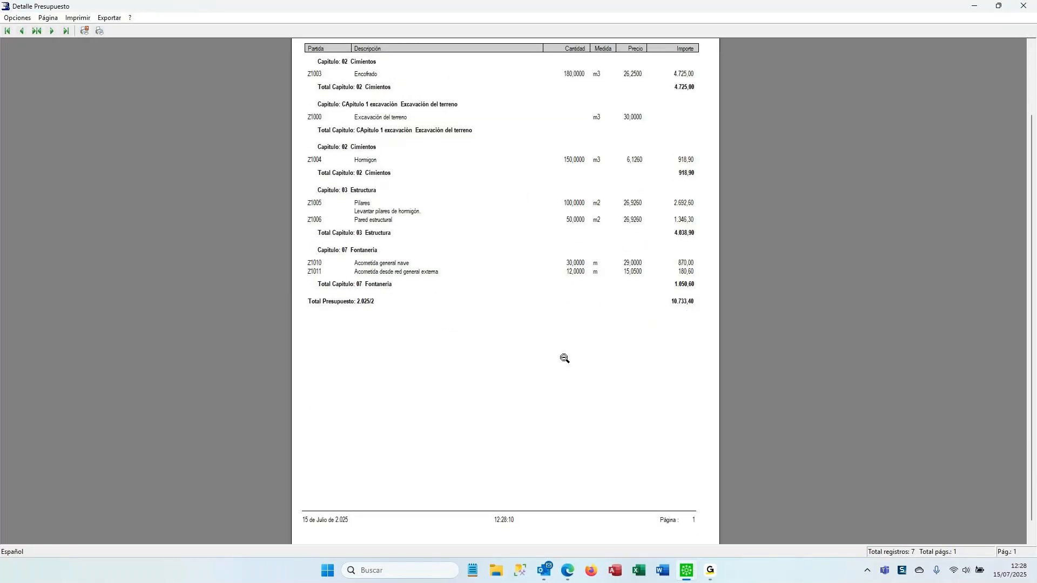
pyautogui.scroll(8, 564, 357)
pyautogui.scroll(1, 564, 358)
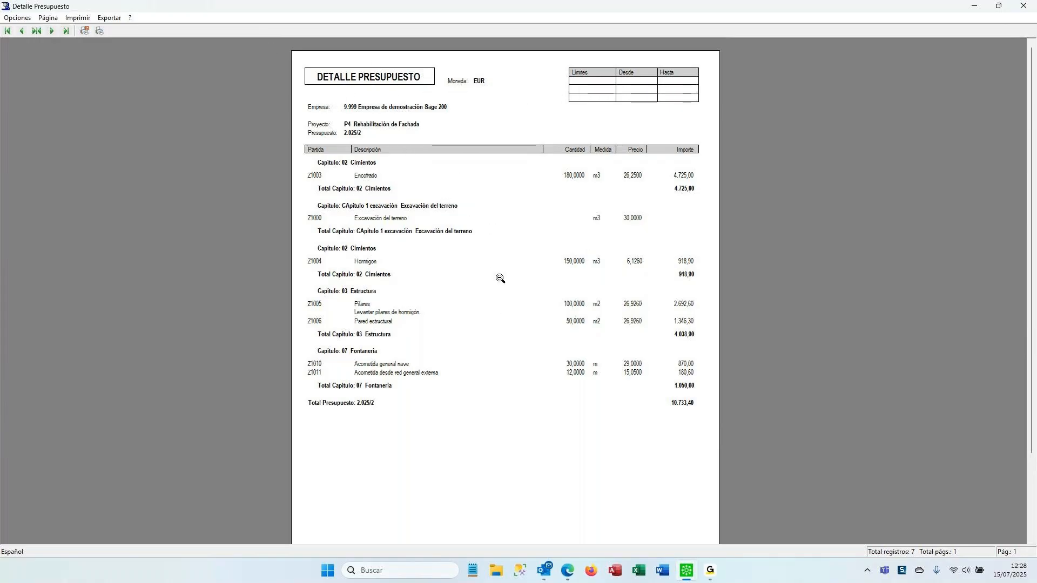
pyautogui.click(1024, 6)
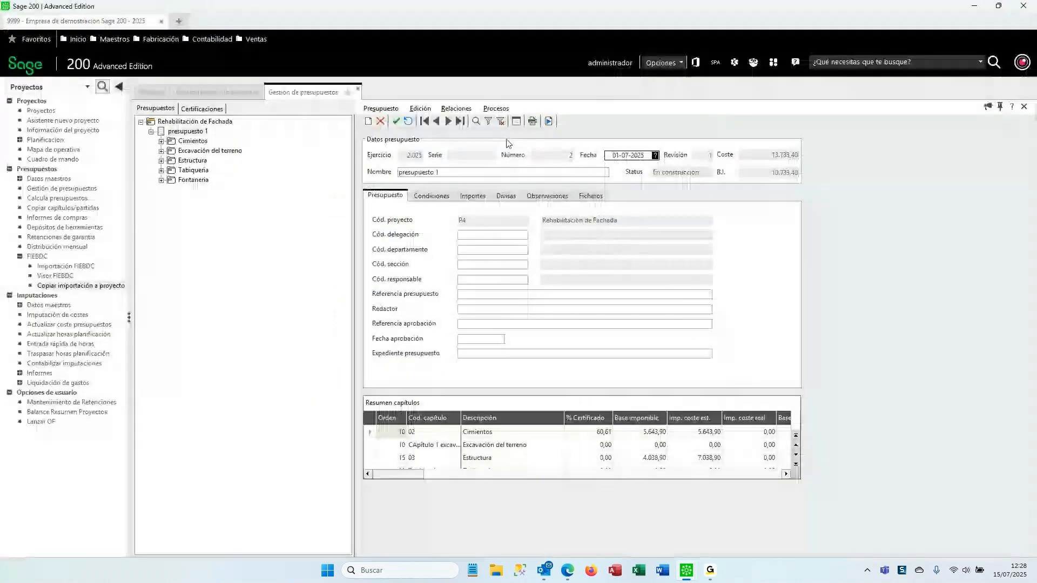
# Change the status of presupuesto 1 to Aprobado.
pyautogui.click(205, 136)
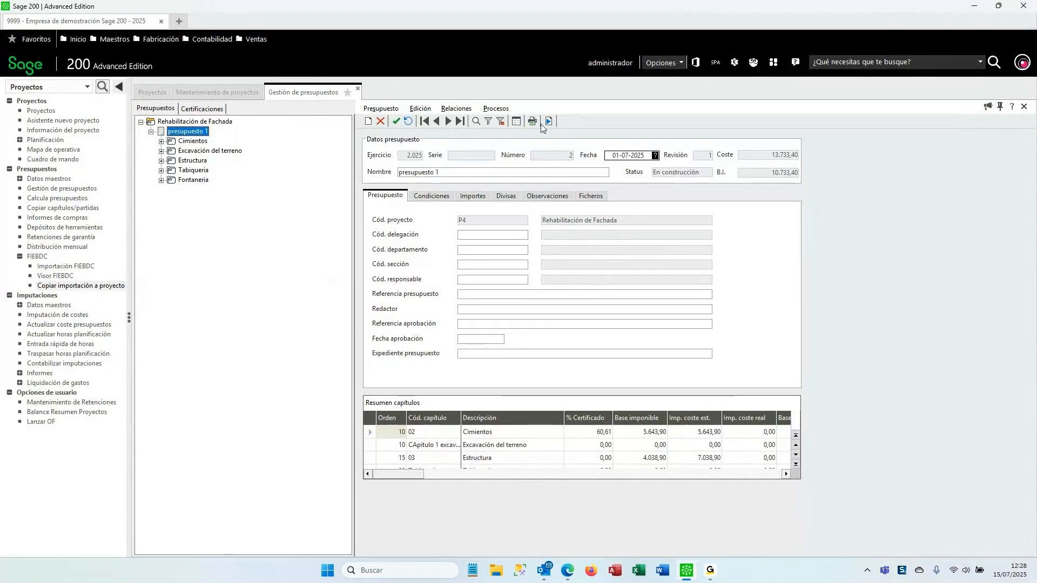
pyautogui.click(496, 109)
pyautogui.click(526, 138)
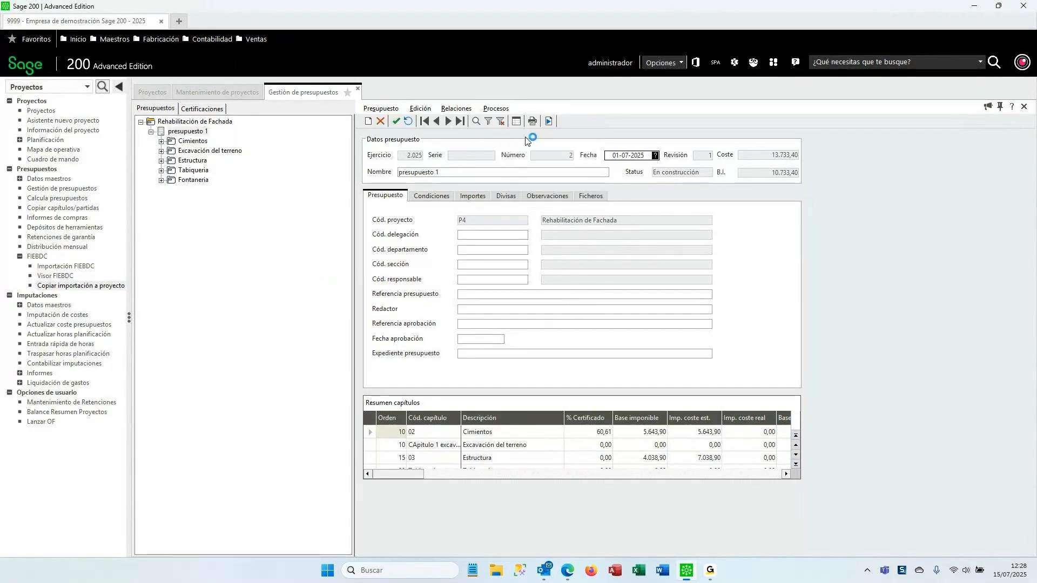
pyautogui.click(541, 248)
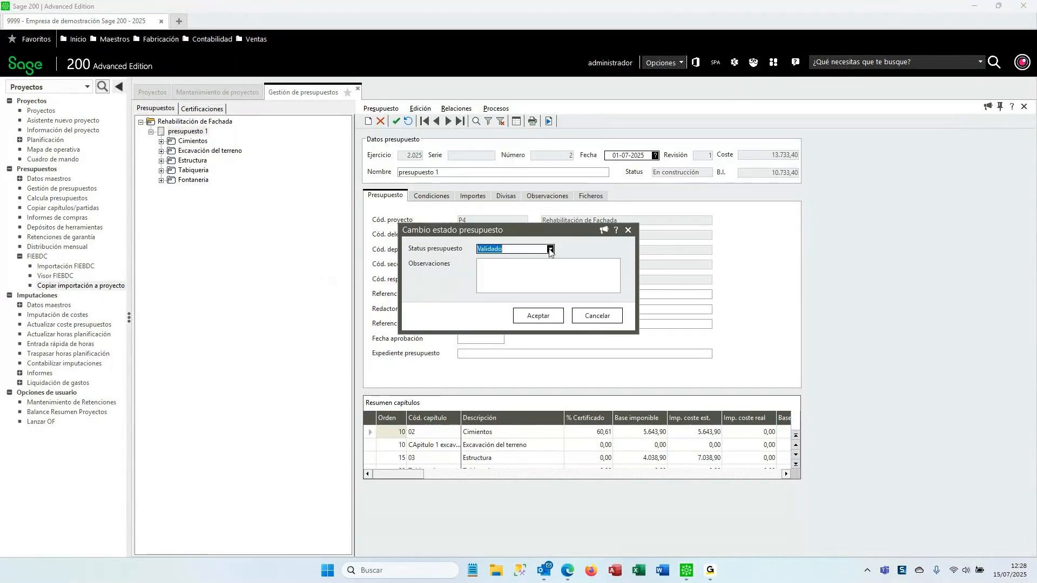
pyautogui.click(550, 249)
pyautogui.click(517, 257)
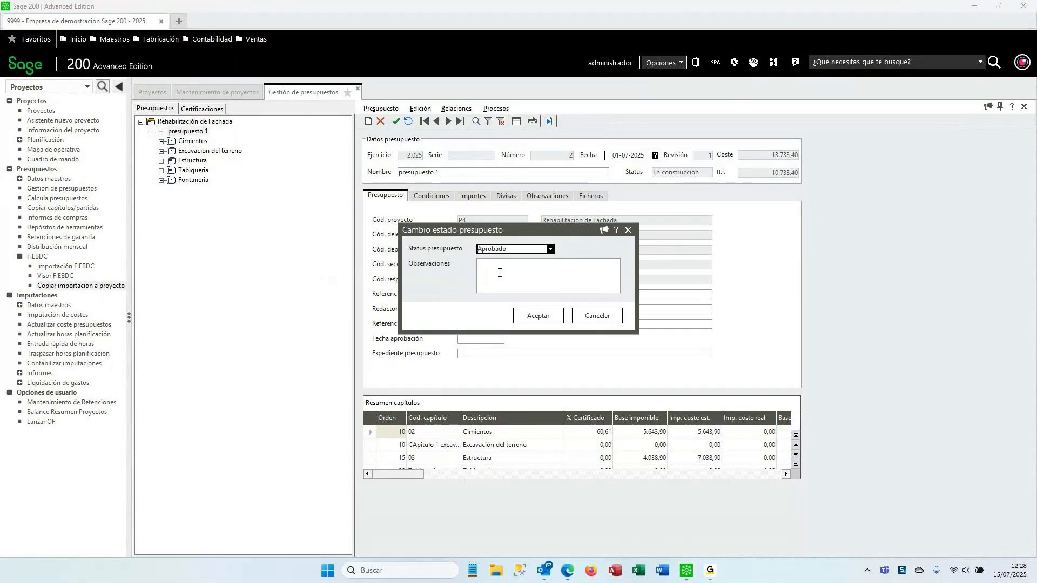
pyautogui.click(532, 319)
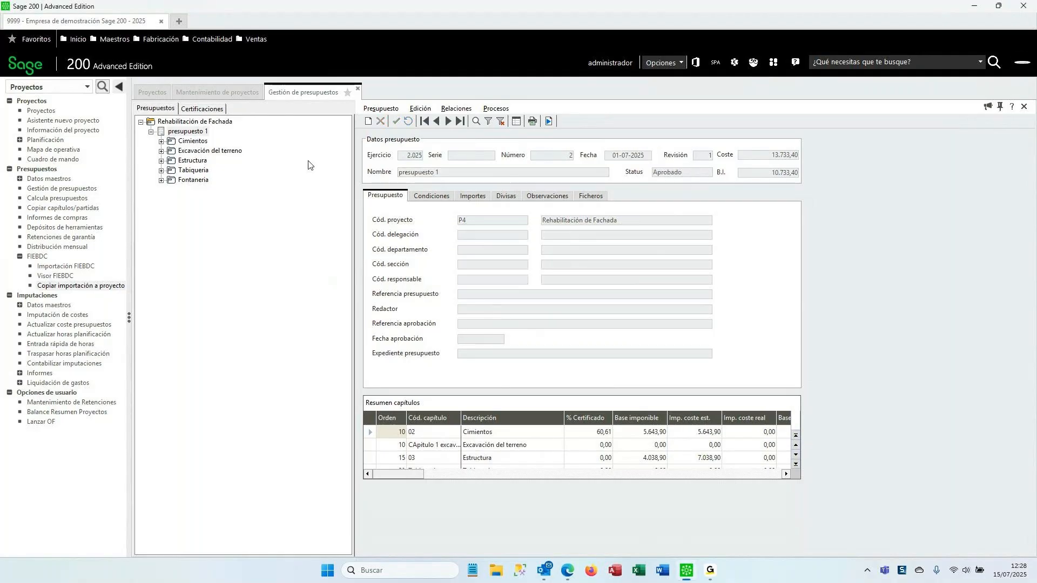
# Inspect the Excavación del terreno item and its breakdown in the approved budget, and review the processes available for presupuesto 1.
pyautogui.click(194, 151)
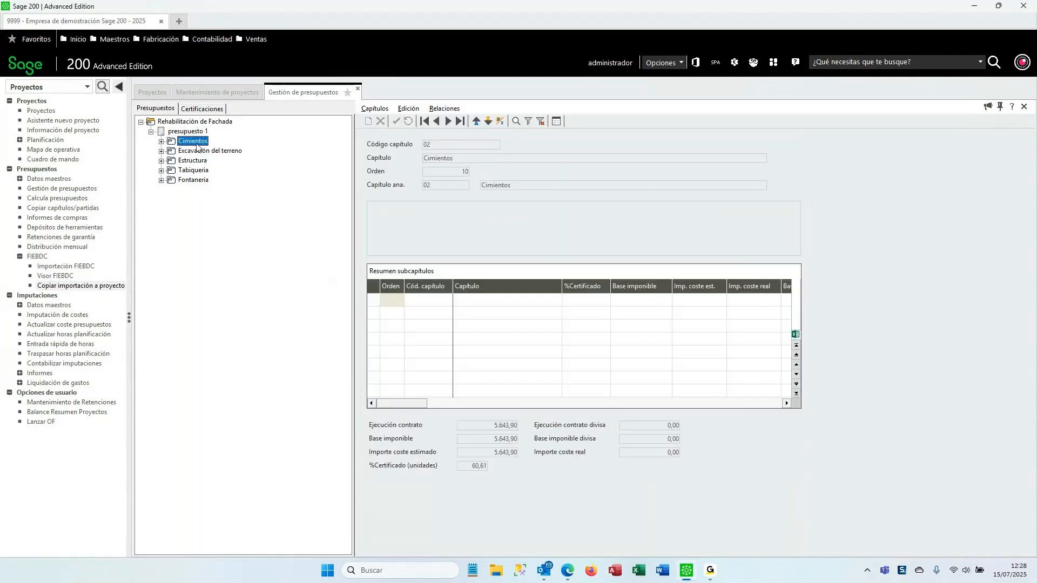
pyautogui.doubleClick(211, 153)
pyautogui.click(216, 160)
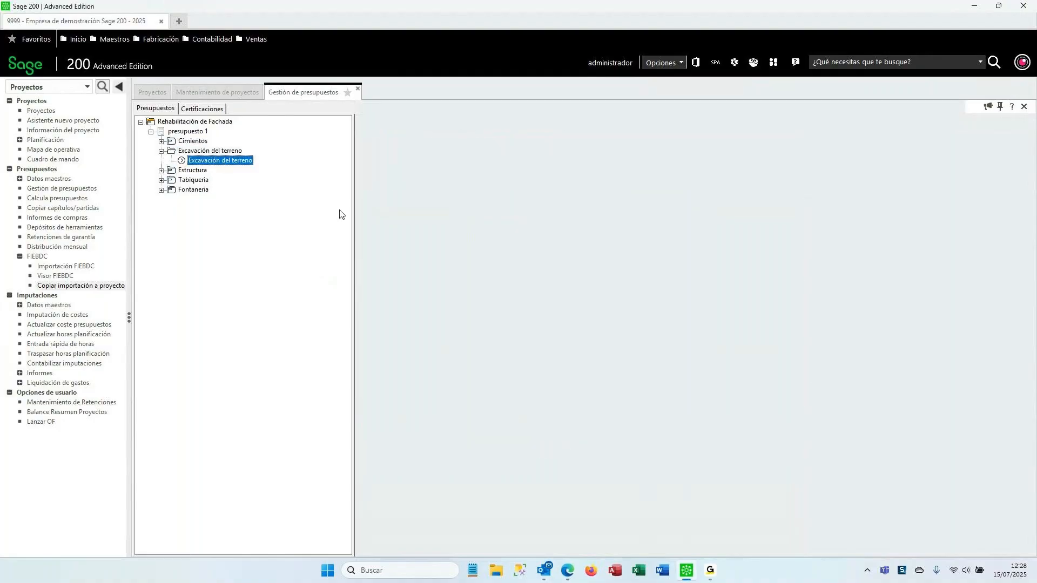
pyautogui.click(505, 151)
pyautogui.doubleClick(506, 156)
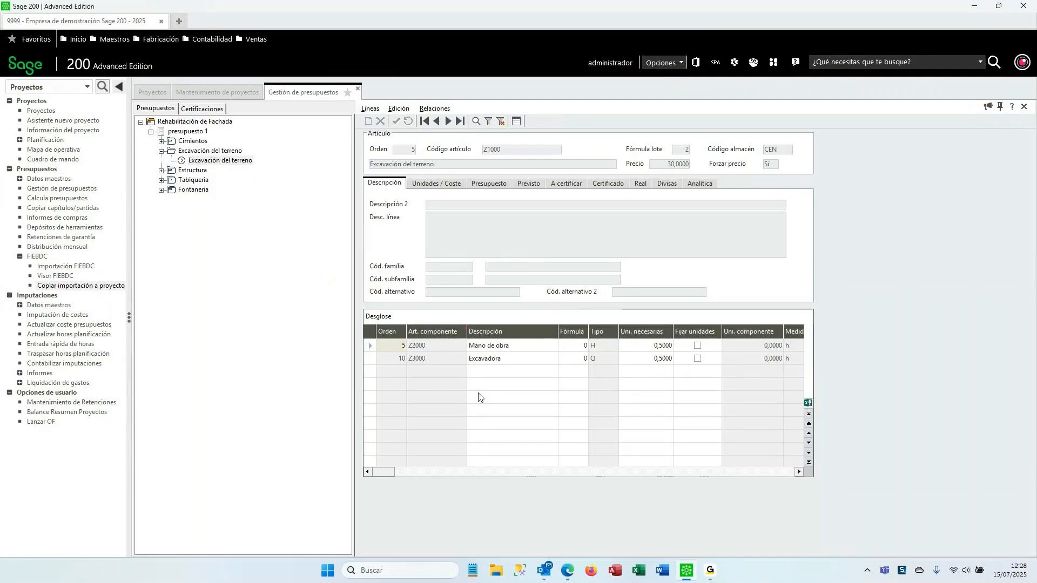
pyautogui.click(161, 153)
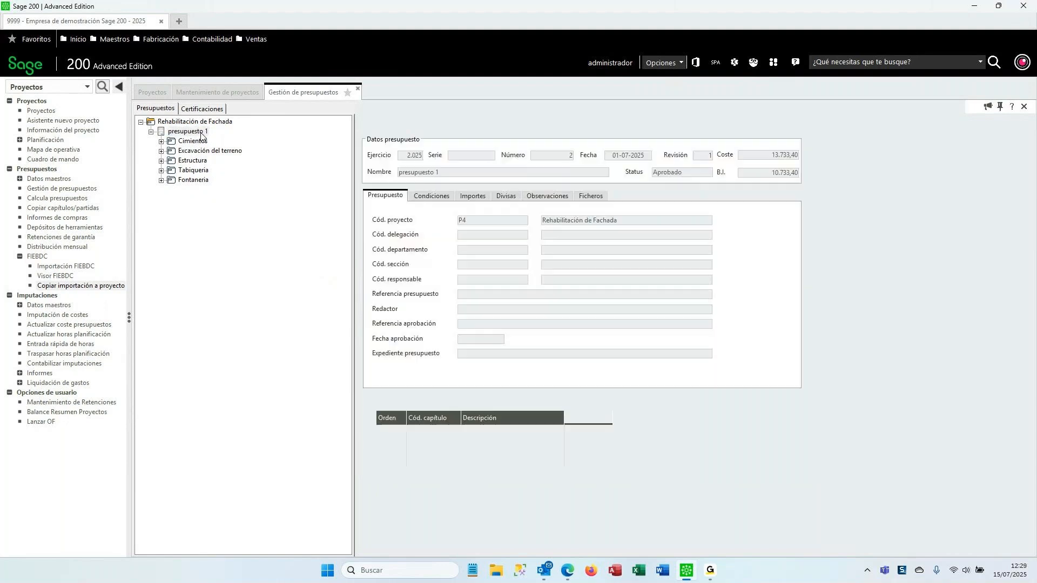
pyautogui.click(496, 108)
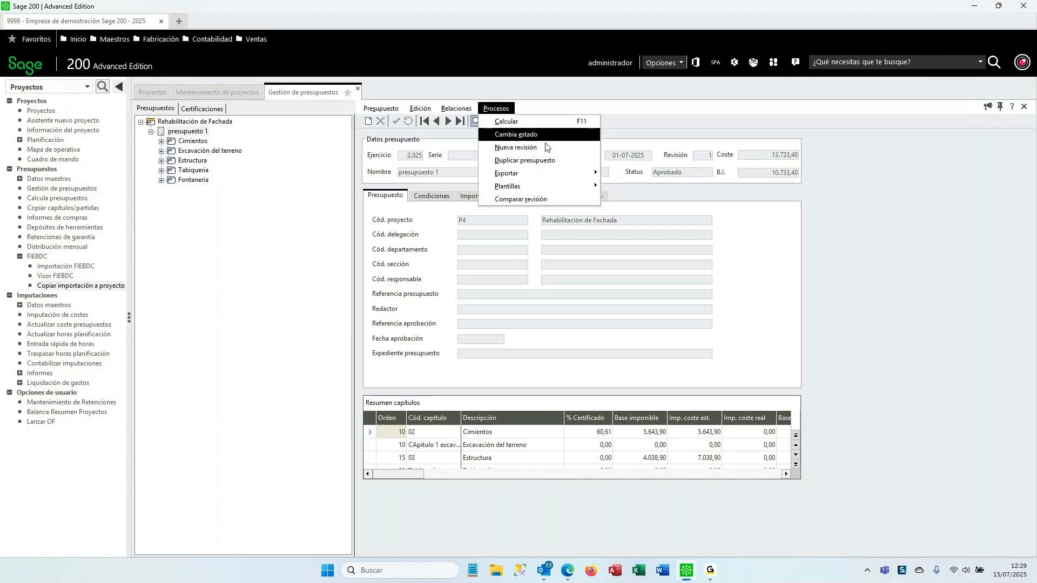
pyautogui.click(641, 122)
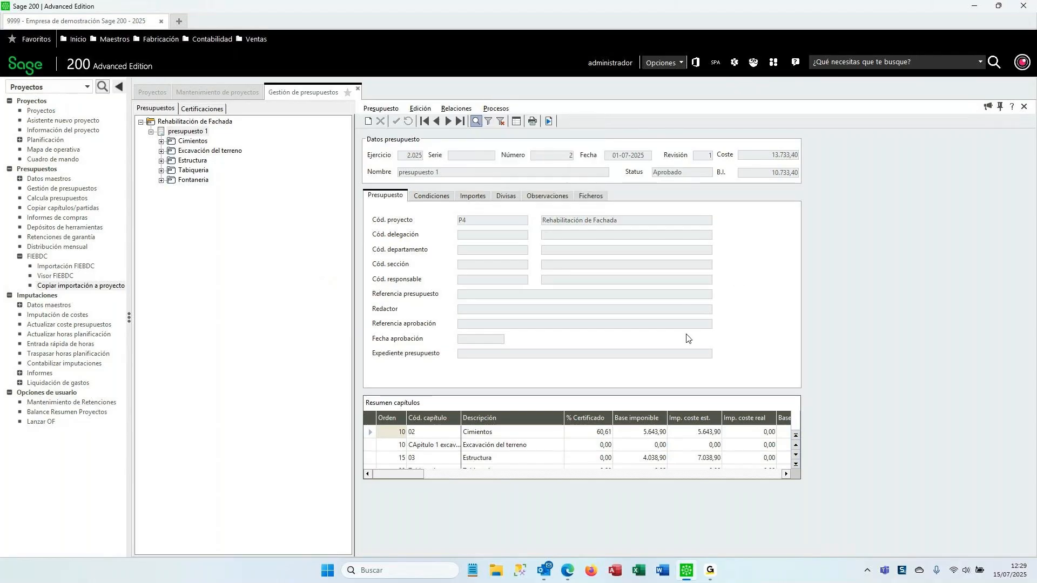
# Switch to the course outline PDF in Edge and read the section on creating the project's compra/venta documents.
pyautogui.click(568, 570)
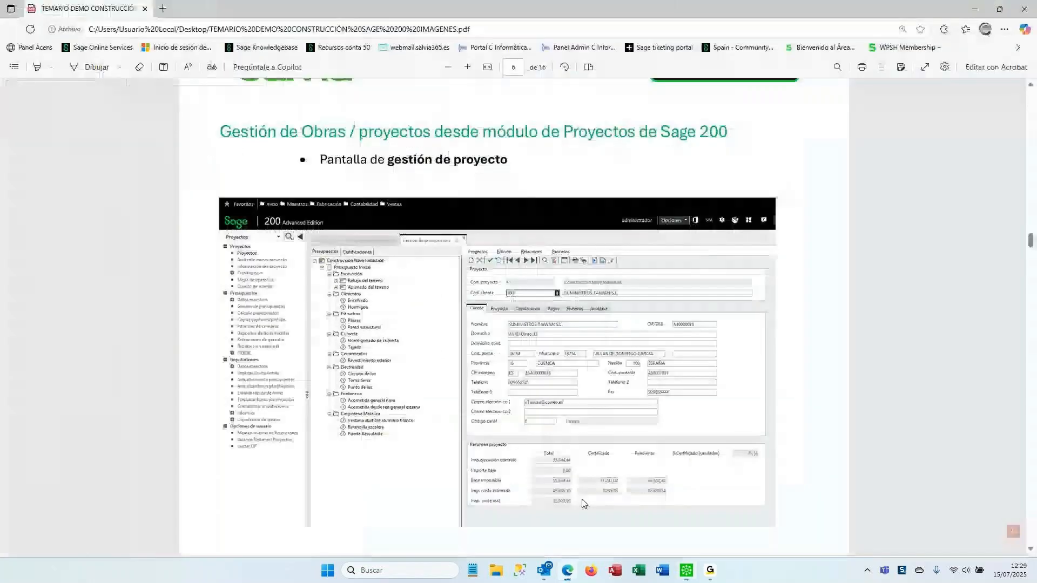
pyautogui.scroll(-2, 630, 318)
pyautogui.scroll(-5, 630, 318)
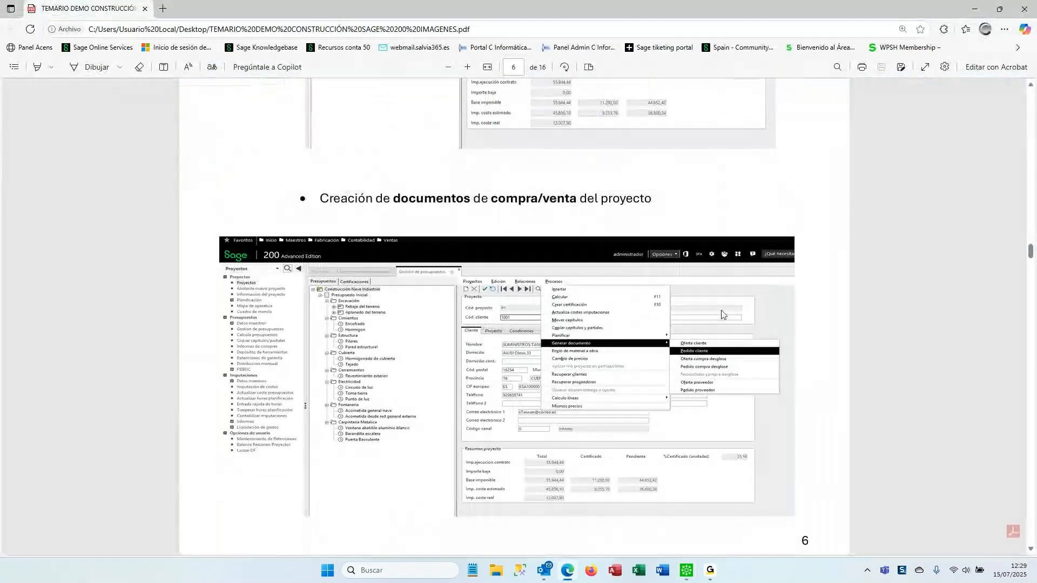
pyautogui.scroll(-2, 645, 343)
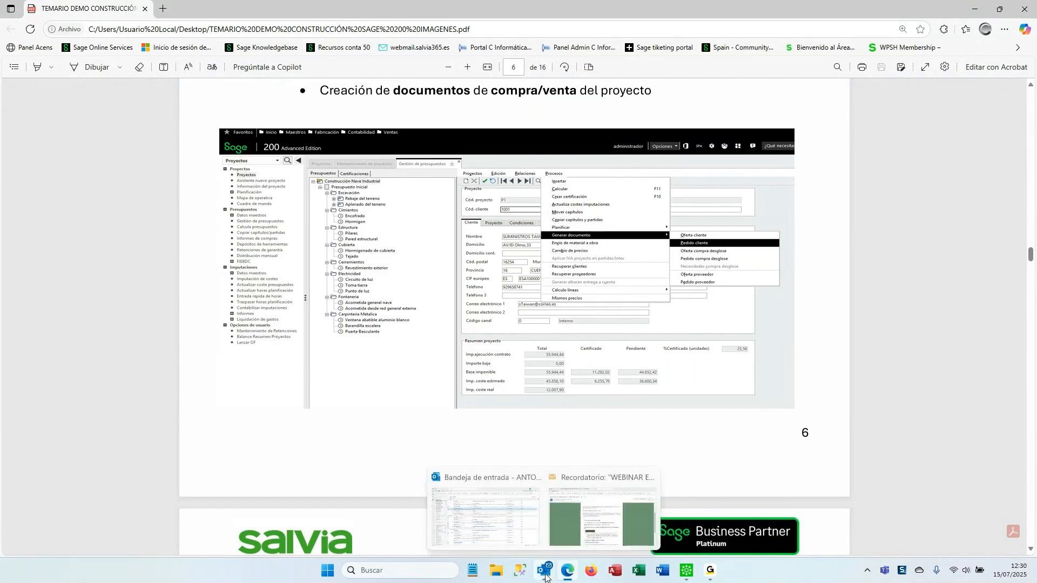
# Return to Sage 200 and start generating a Pedido proveedor document from the Rehabilitación de Fachada project.
pyautogui.click(687, 570)
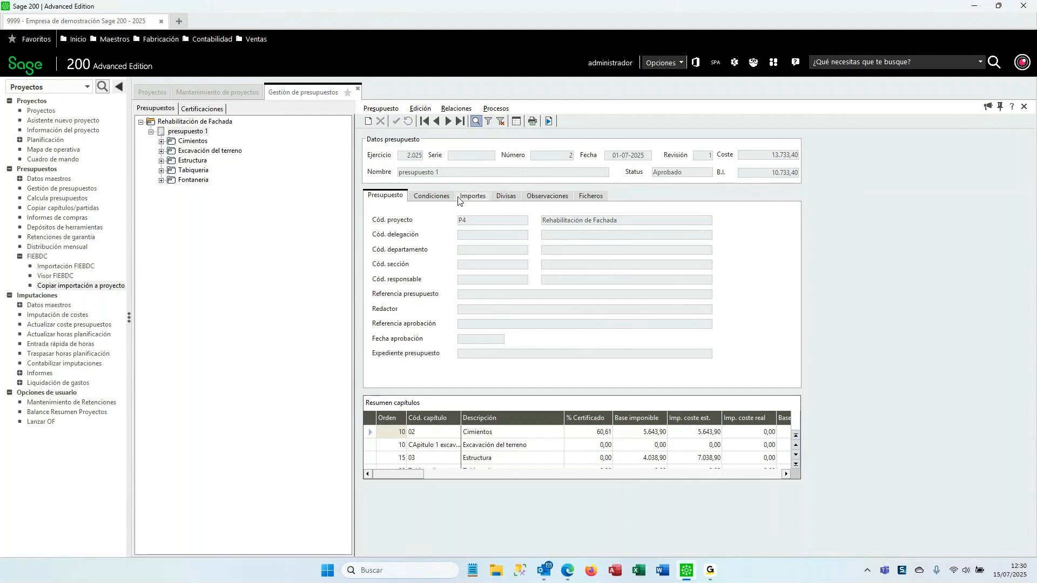
pyautogui.click(199, 134)
pyautogui.click(496, 108)
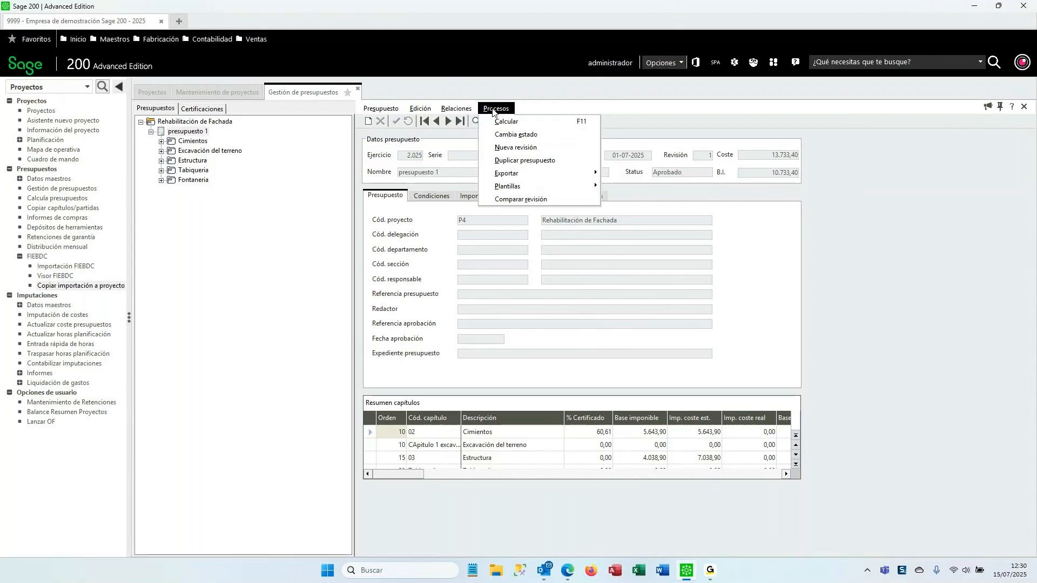
pyautogui.click(210, 123)
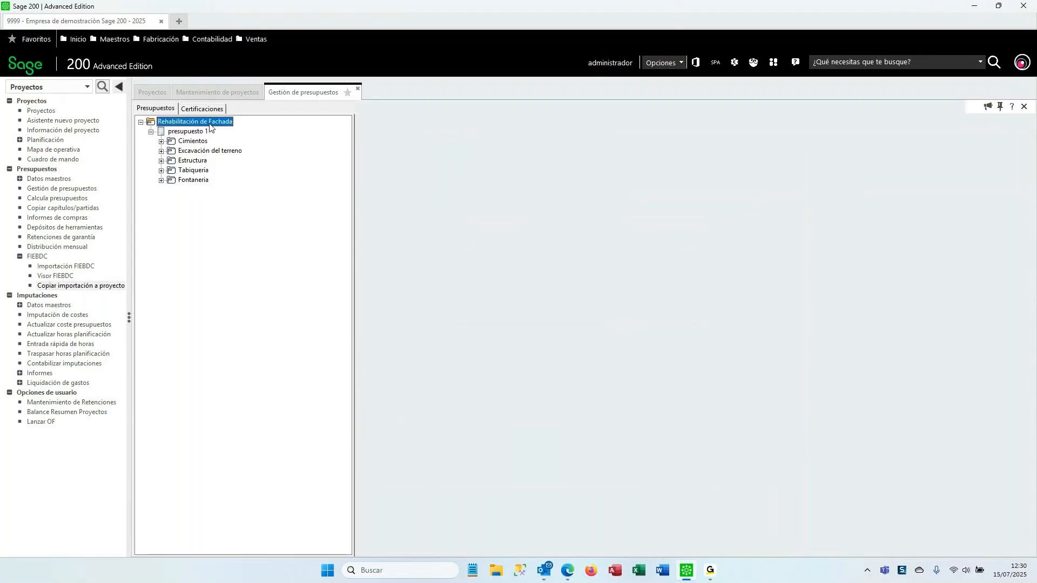
pyautogui.click(499, 108)
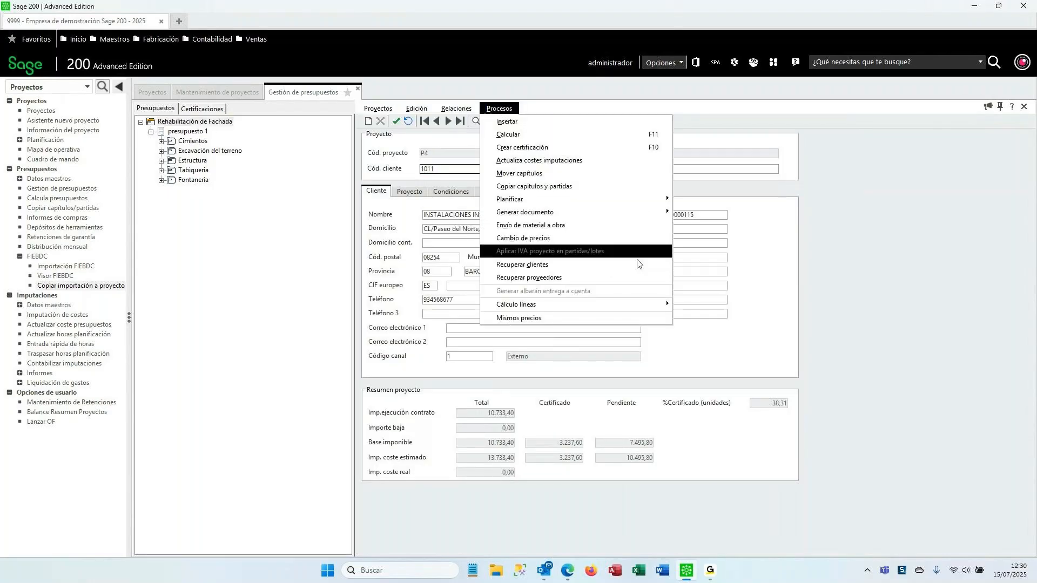
pyautogui.moveTo(646, 217)
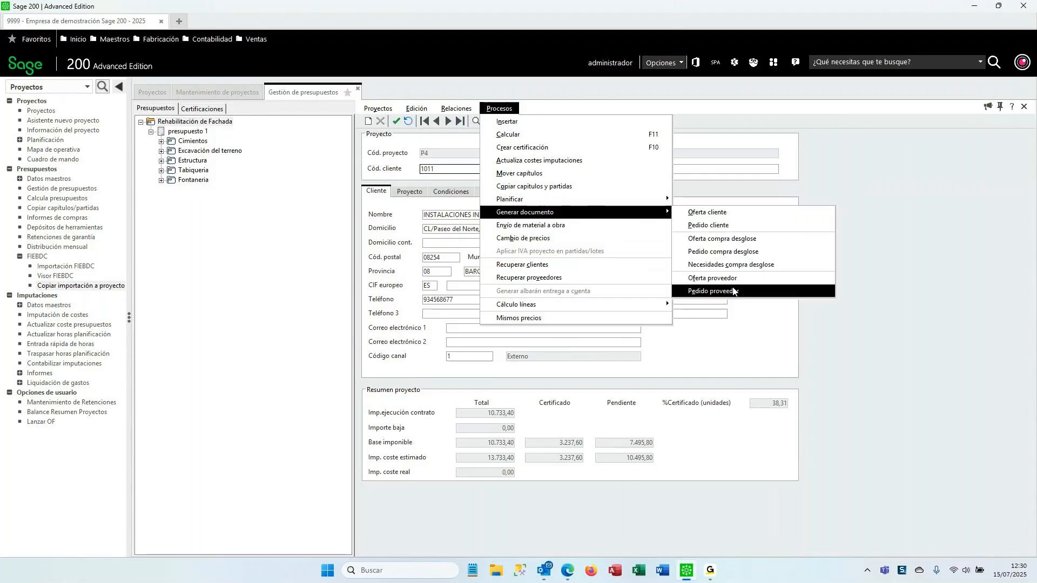
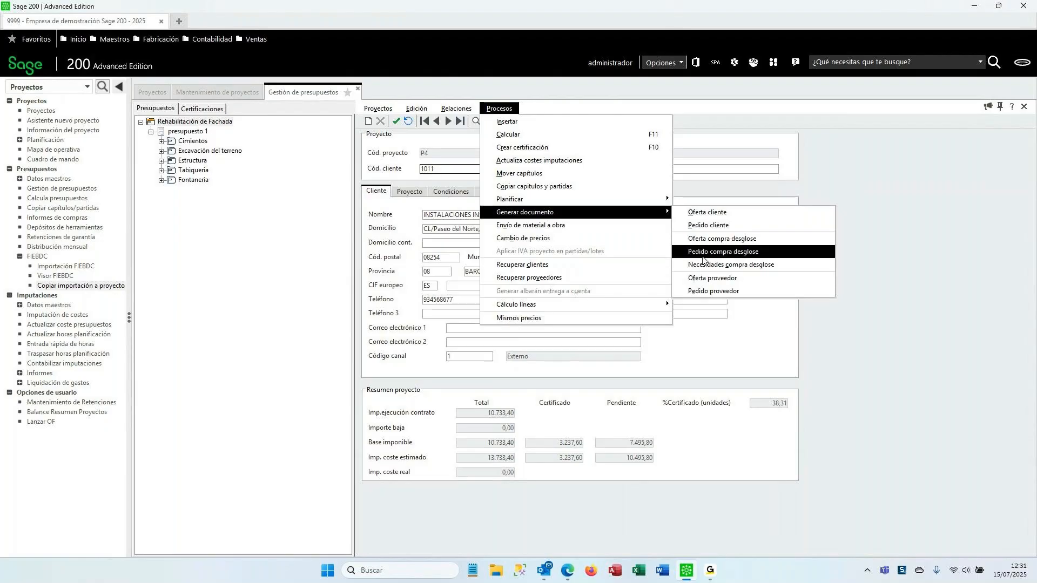
pyautogui.click(717, 292)
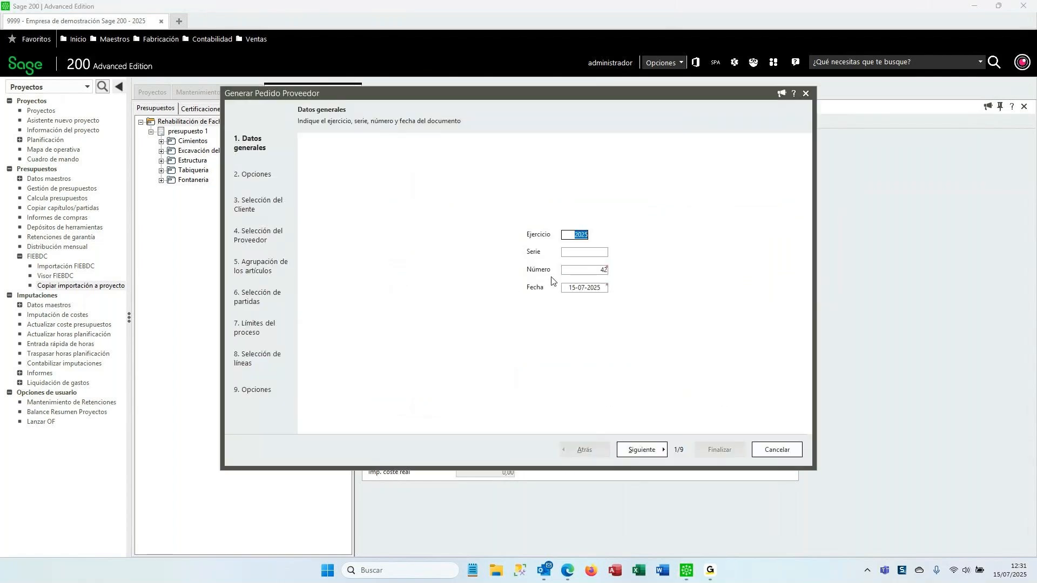
# Accept the general data and options of the supplier order, and choose D.I.S.P.R.O.V.A.S.A. as the supplier.
pyautogui.click(659, 449)
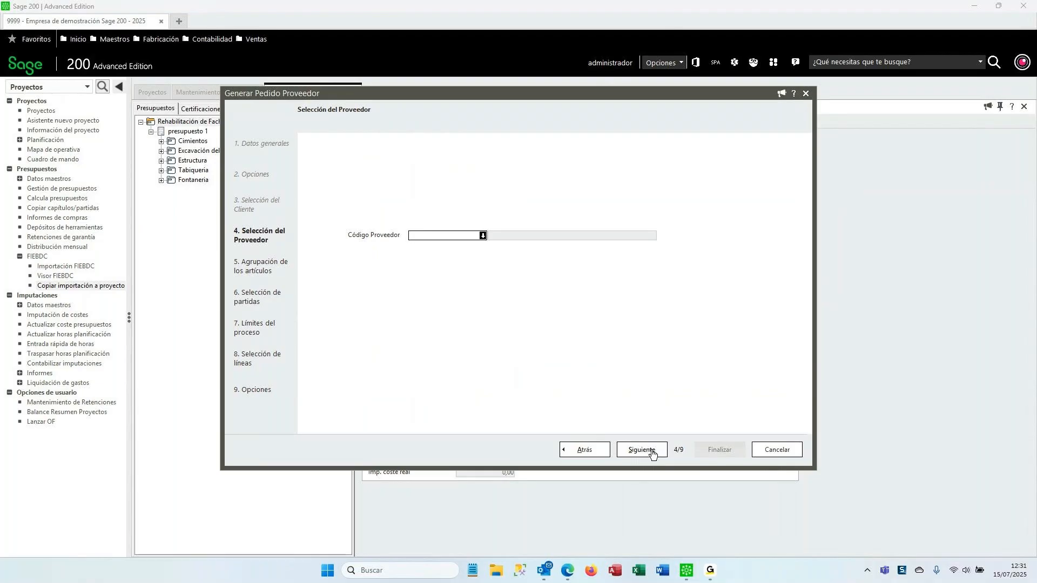
pyautogui.click(651, 451)
pyautogui.click(513, 317)
pyautogui.click(482, 236)
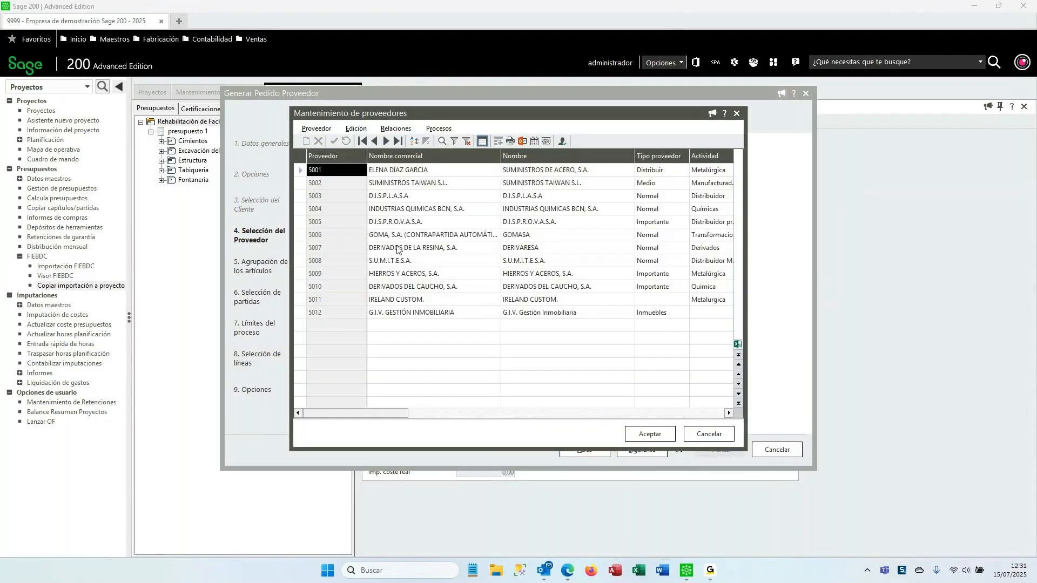
pyautogui.click(402, 222)
pyautogui.click(649, 434)
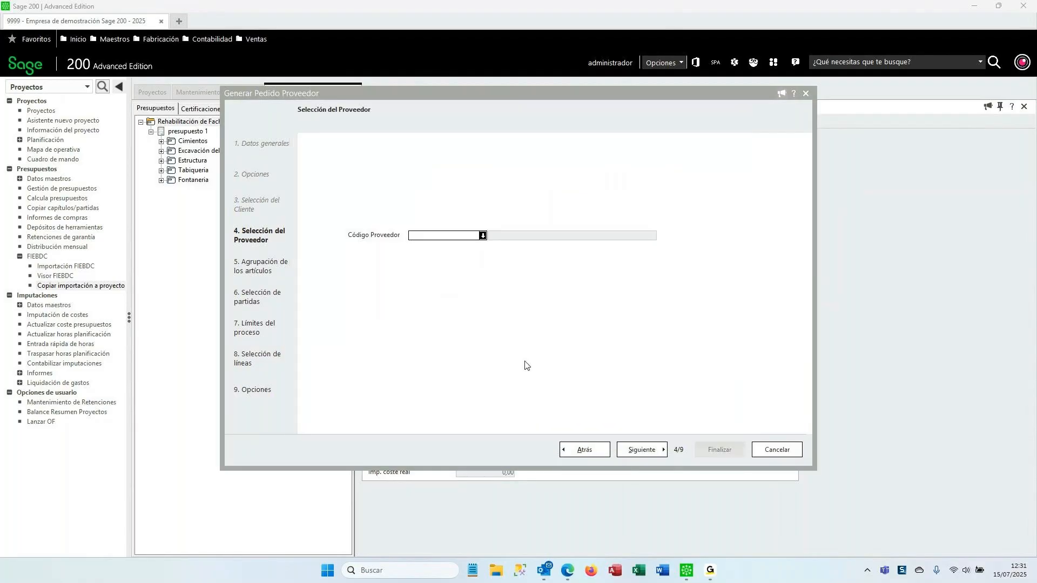
# Include the 02 - Cimientos chapter of presupuesto 1 in the supplier order and continue to its lines.
pyautogui.click(641, 449)
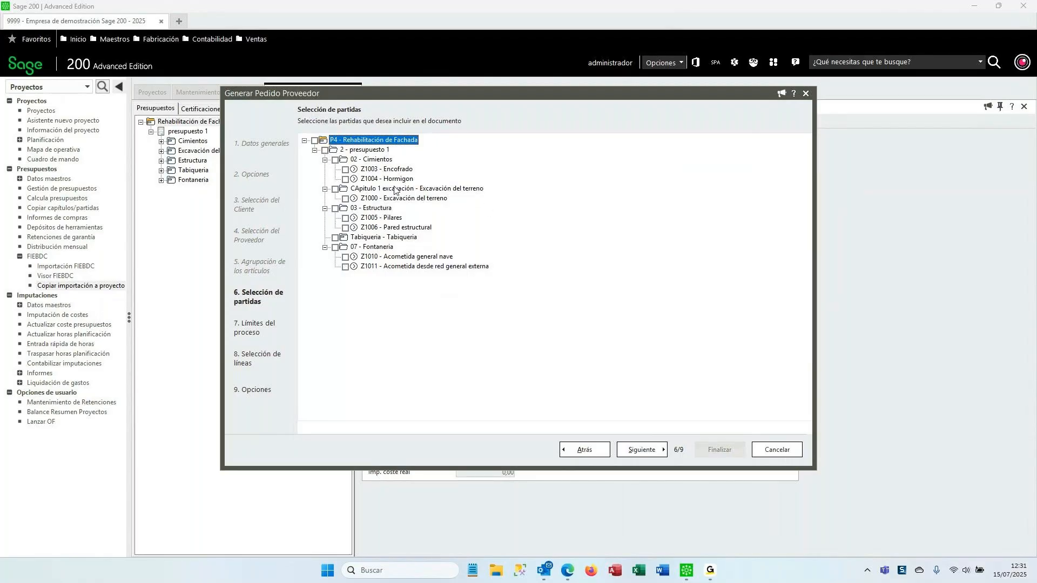
pyautogui.click(335, 161)
pyautogui.click(642, 450)
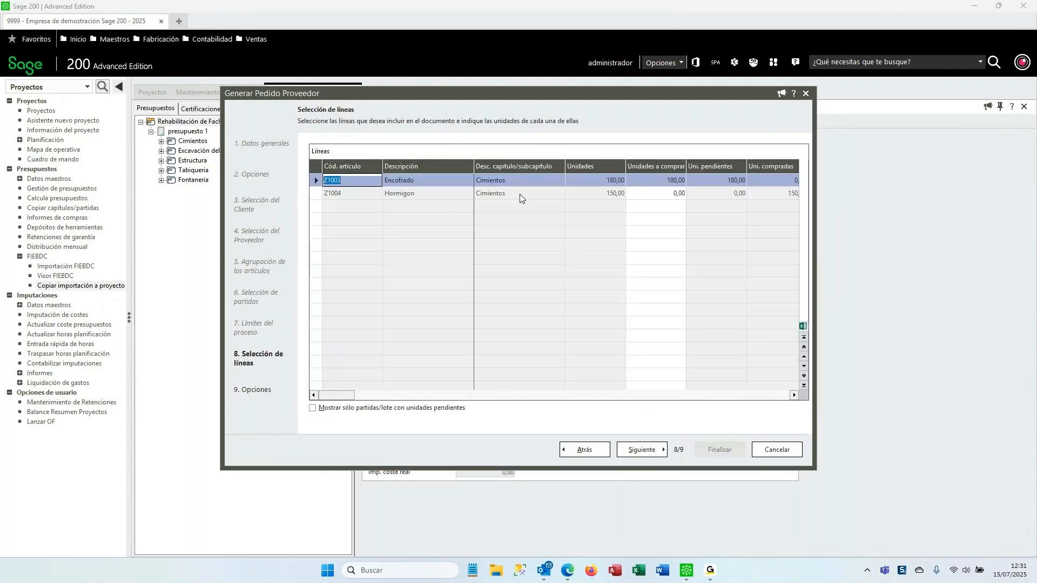
# Review the budgeted, to-buy and pending units of the Encofrado and Hormigon lines, and accept the line selection.
pyautogui.click(520, 198)
pyautogui.click(609, 181)
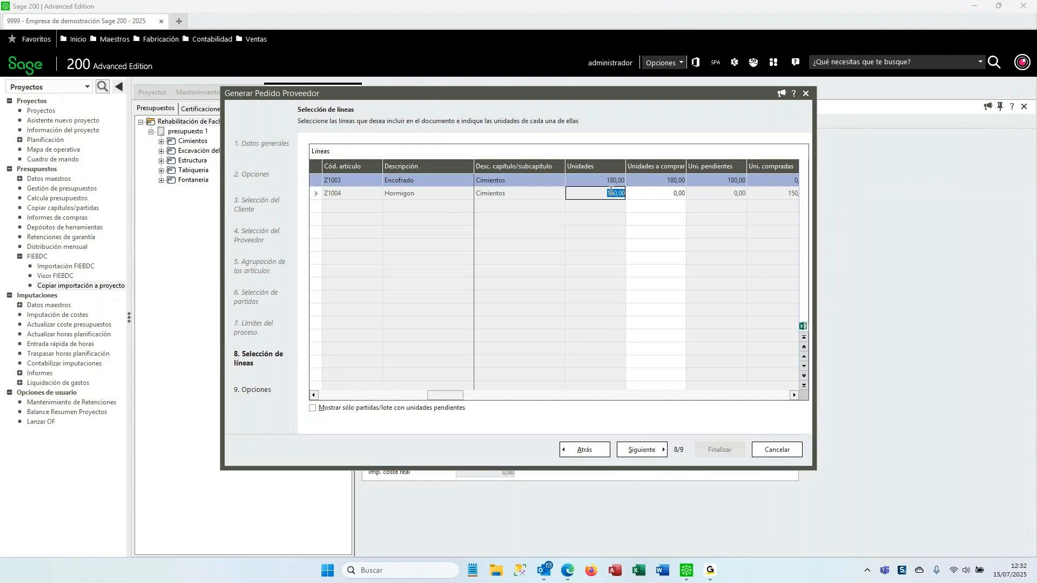
pyautogui.click(675, 183)
pyautogui.click(676, 195)
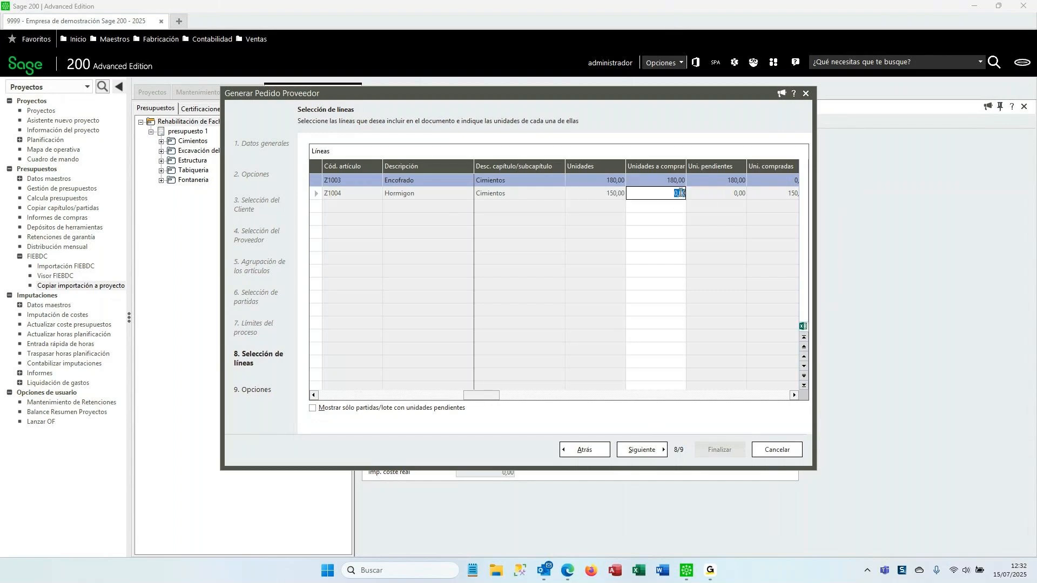
pyautogui.click(732, 182)
pyautogui.click(669, 192)
pyautogui.click(657, 453)
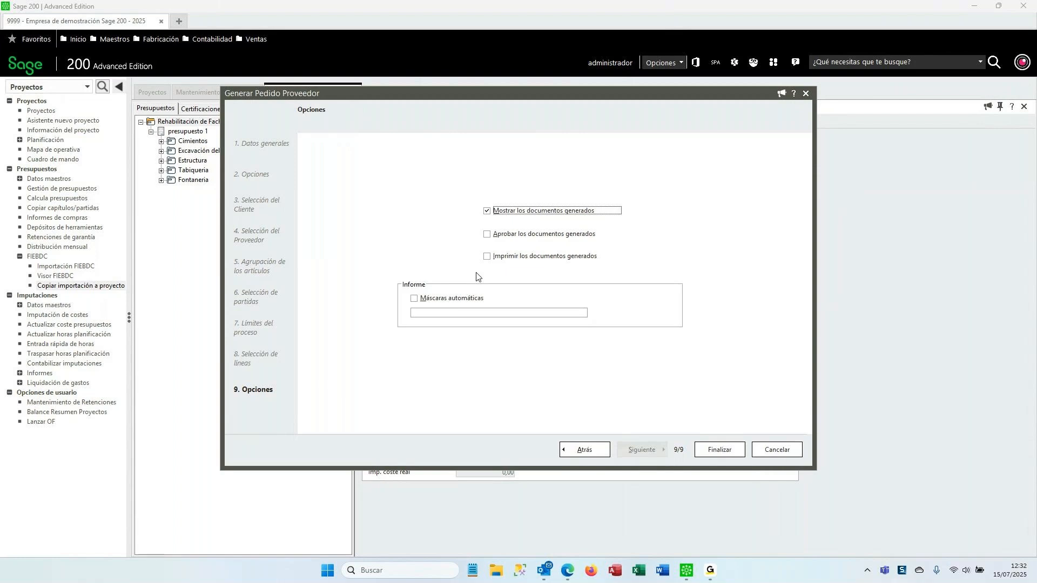
# Generate the supplier order with approval and printing enabled, using the Pedidos de compra report, and open its print preview.
pyautogui.click(487, 235)
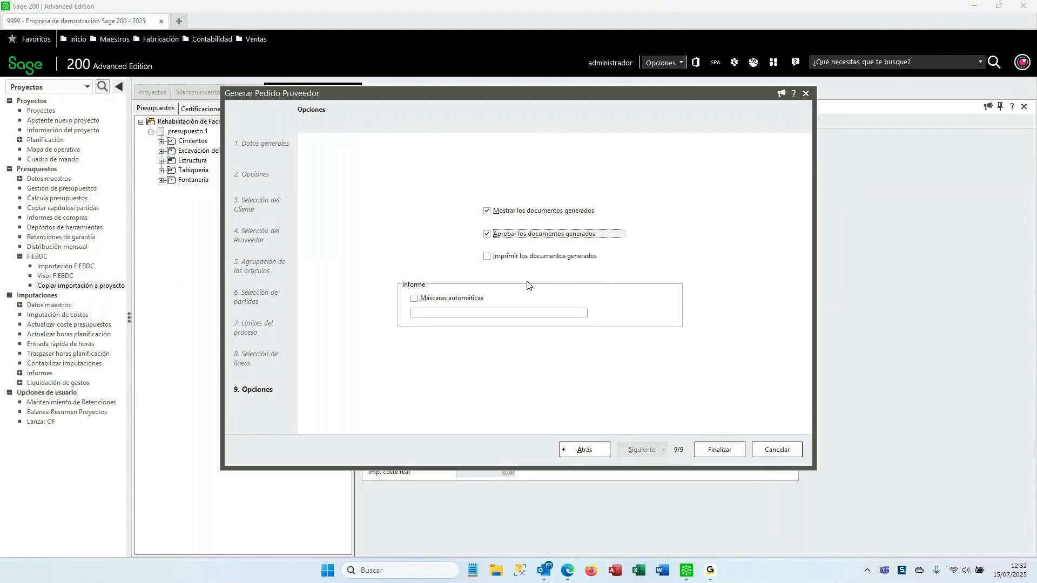
pyautogui.click(502, 258)
pyautogui.click(724, 453)
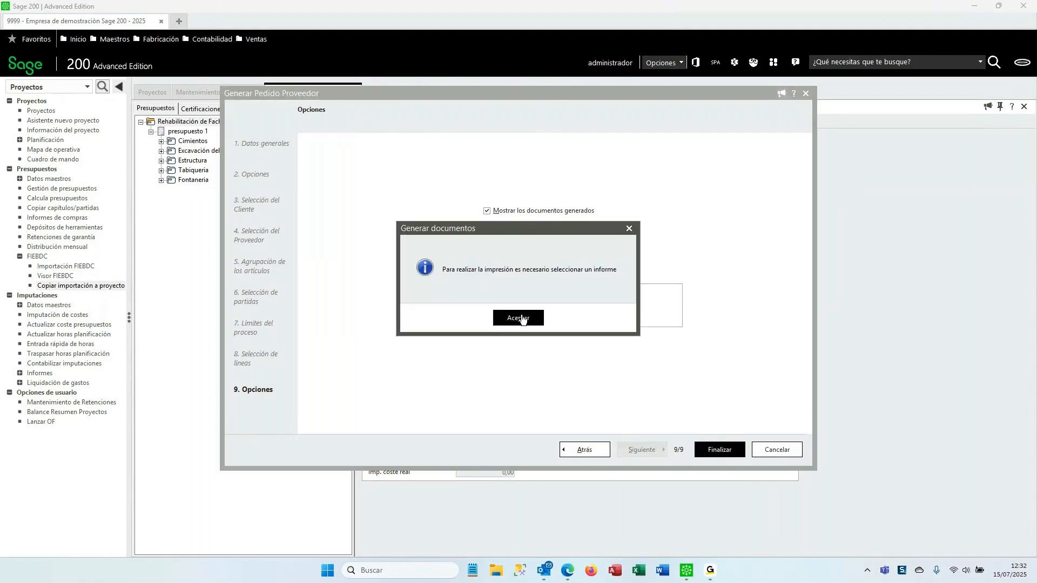
pyautogui.click(518, 318)
pyautogui.click(532, 313)
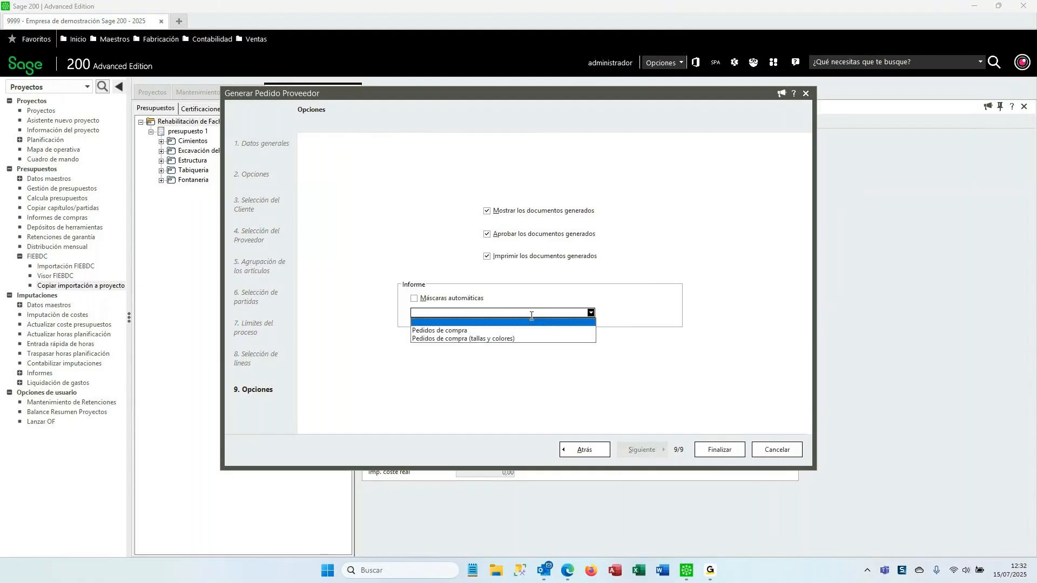
pyautogui.click(460, 330)
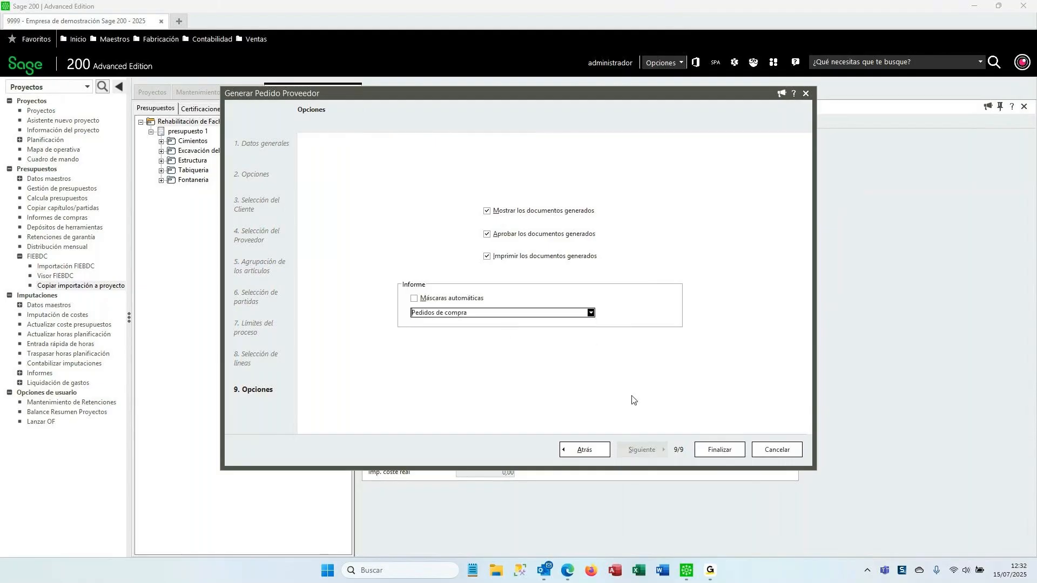
pyautogui.click(724, 452)
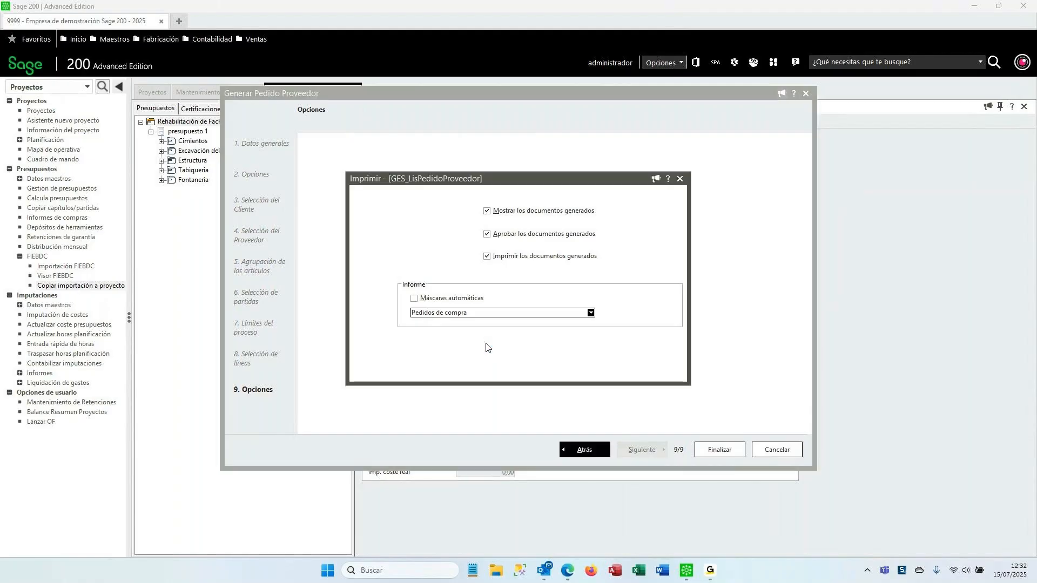
pyautogui.click(597, 366)
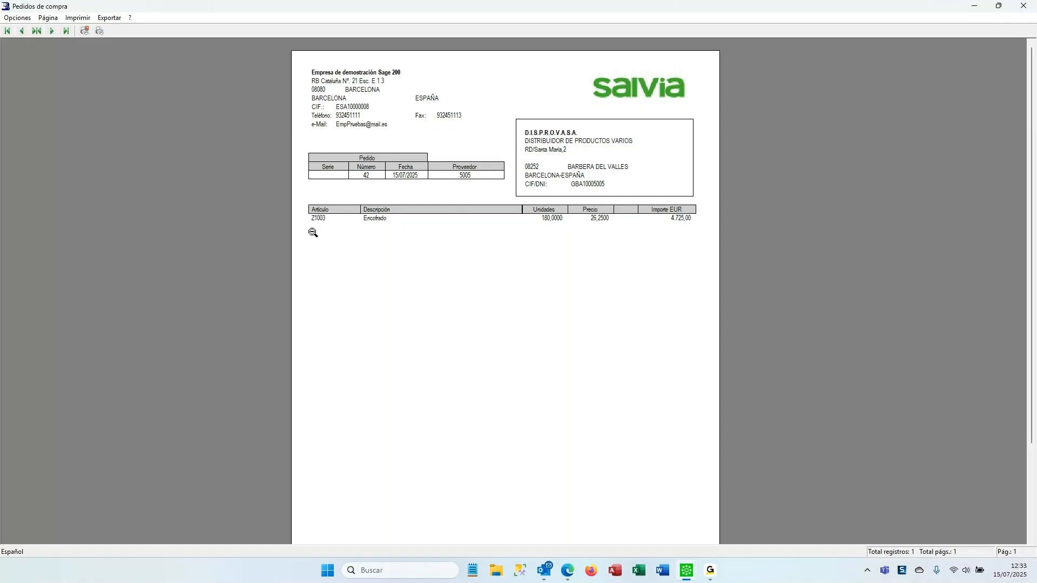
# Examine the previewed supplier order from its header and article line down to the totals.
pyautogui.scroll(-5, 546, 324)
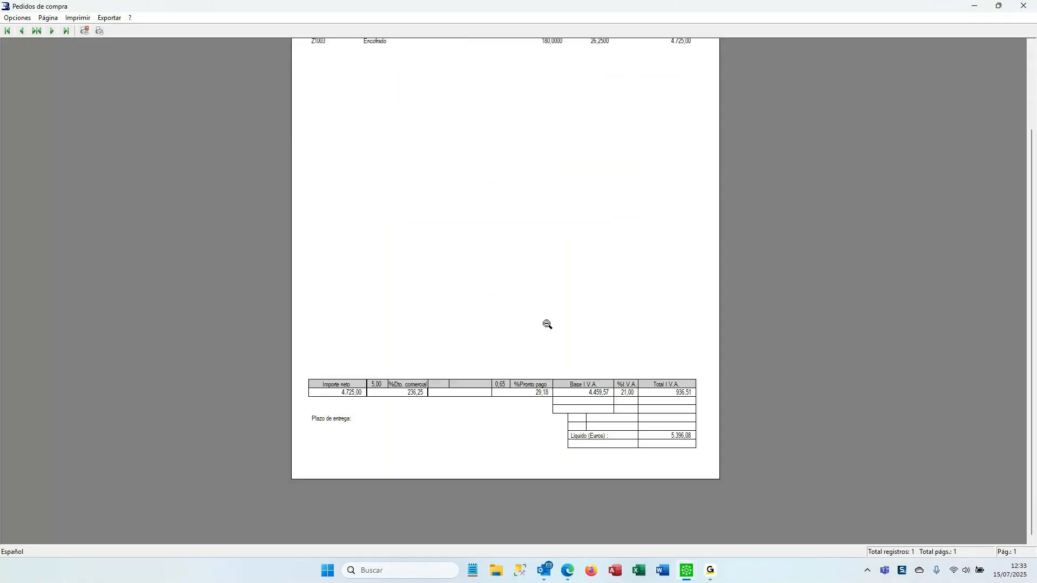
pyautogui.scroll(5, 547, 324)
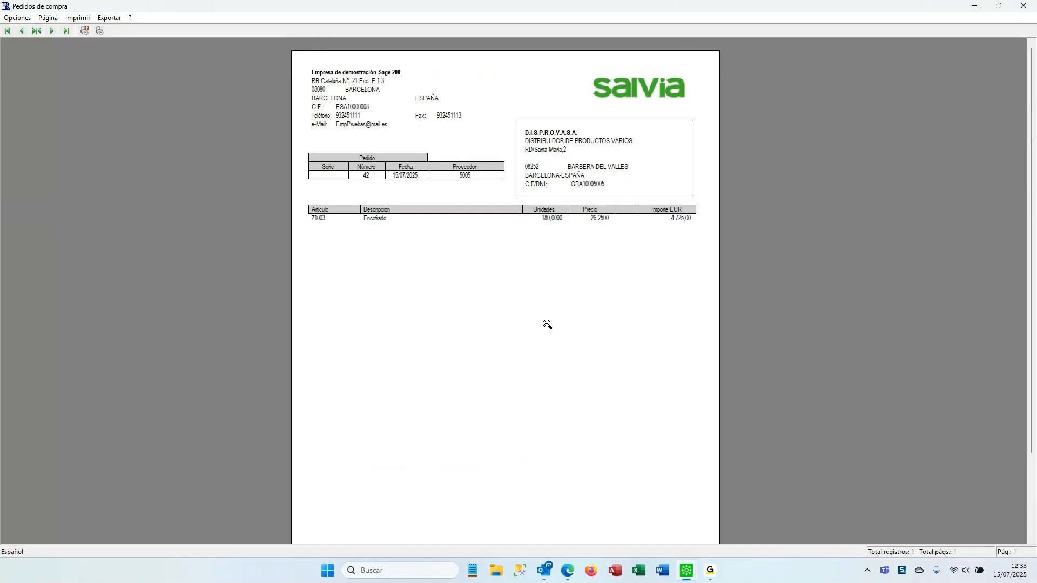
pyautogui.scroll(-2, 540, 316)
pyautogui.scroll(2, 535, 308)
# Start exporting all pages of the order to a message with a PDF attachment, and cancel the message.
pyautogui.click(110, 18)
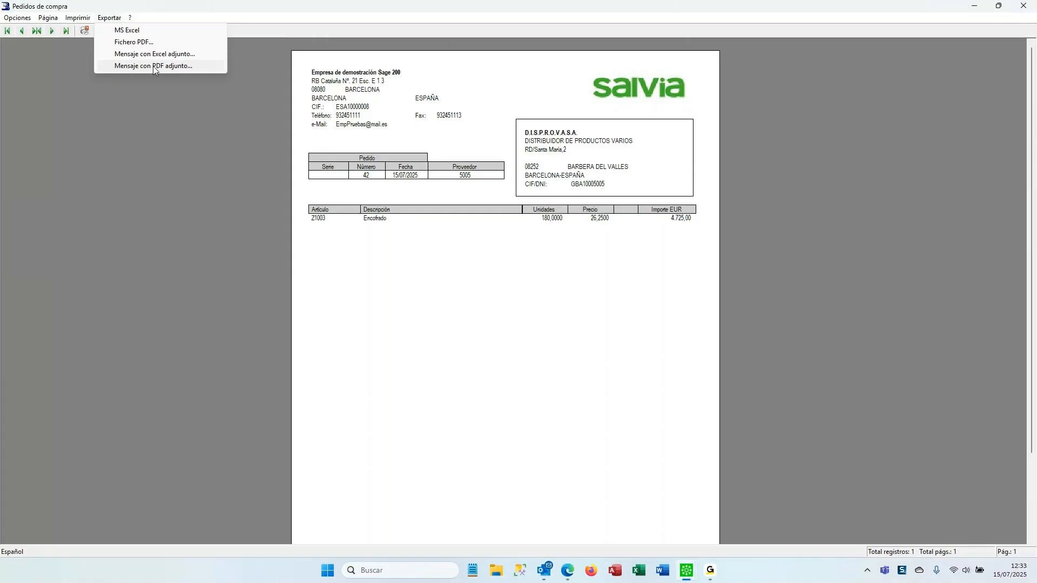
pyautogui.click(153, 66)
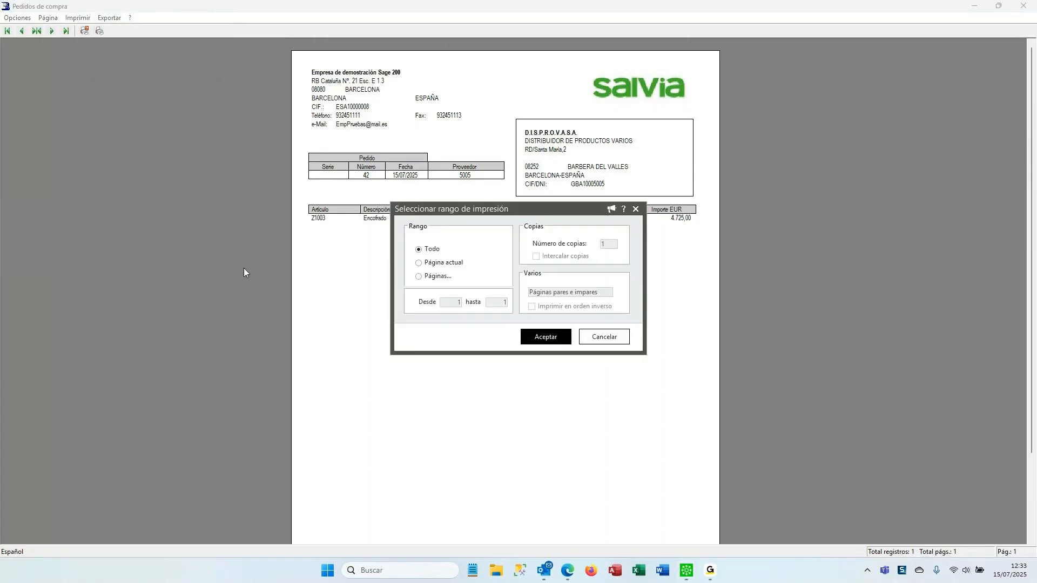
pyautogui.click(566, 336)
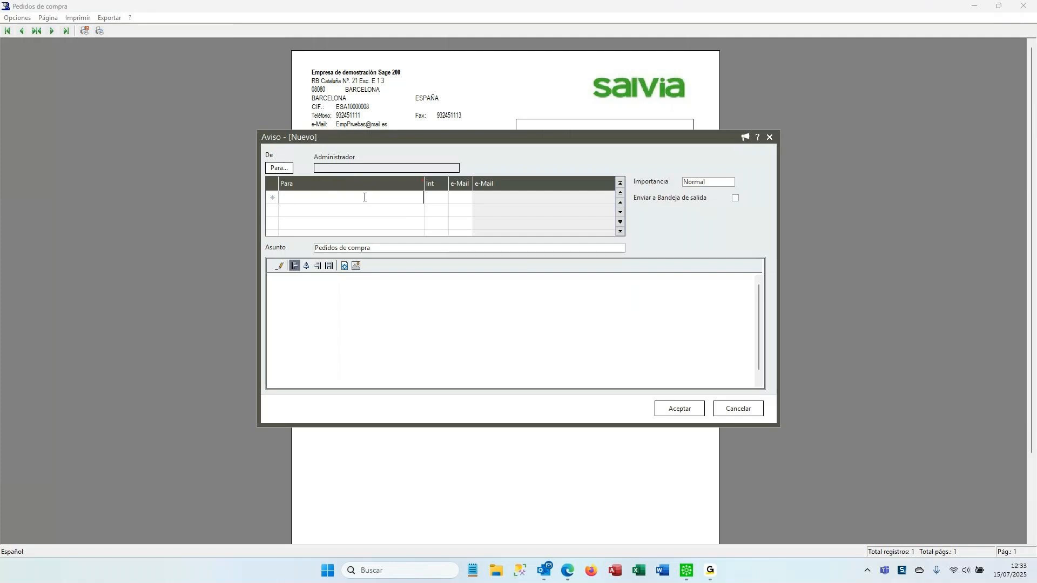
pyautogui.click(295, 296)
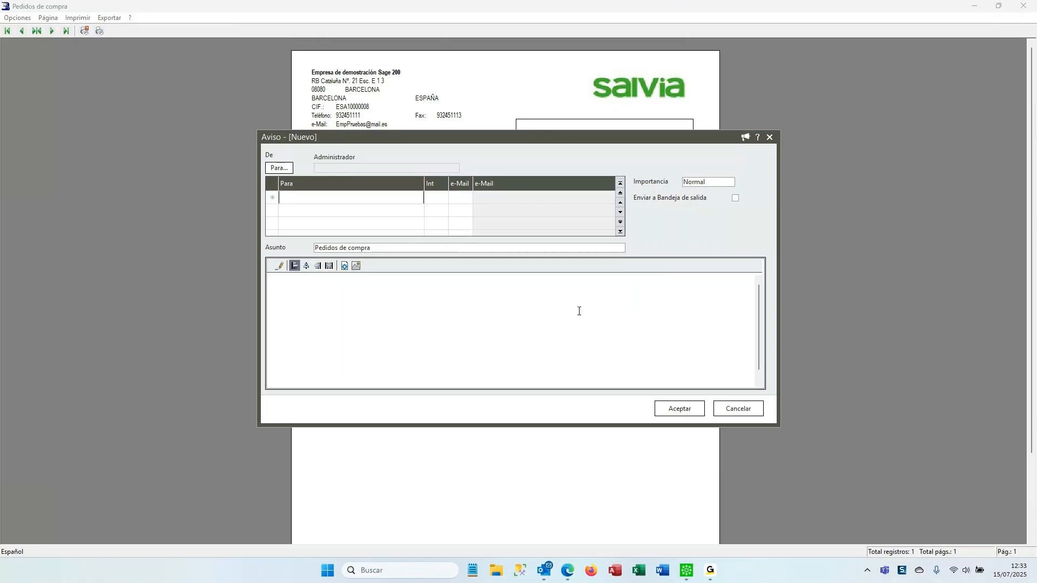
pyautogui.click(747, 410)
# Close the preview, check the dates, status and analytic project of the generated purchase order, and close the order.
pyautogui.click(1023, 7)
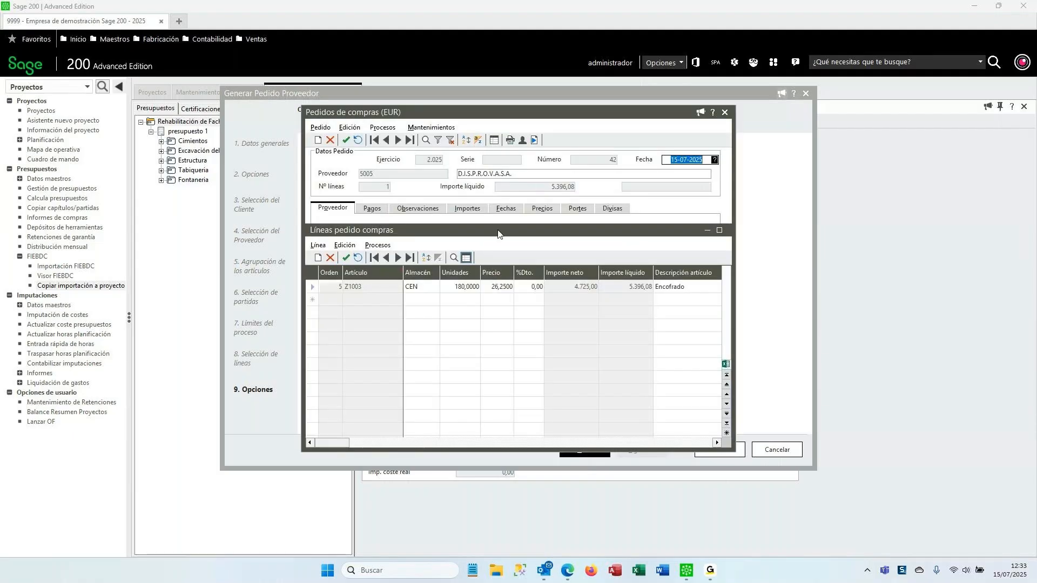
pyautogui.moveTo(587, 115); pyautogui.dragTo(564, 117)
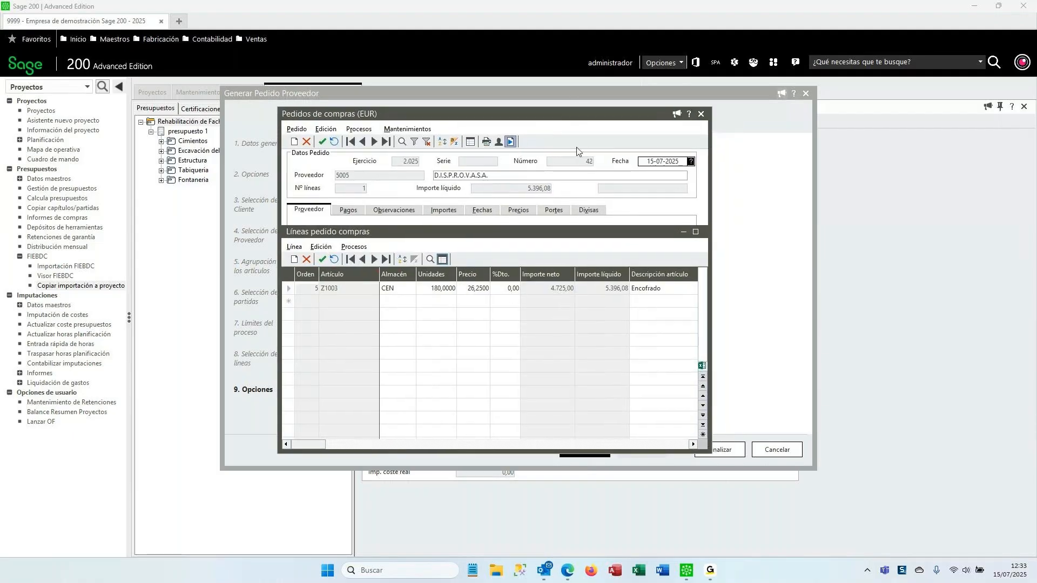
pyautogui.click(402, 141)
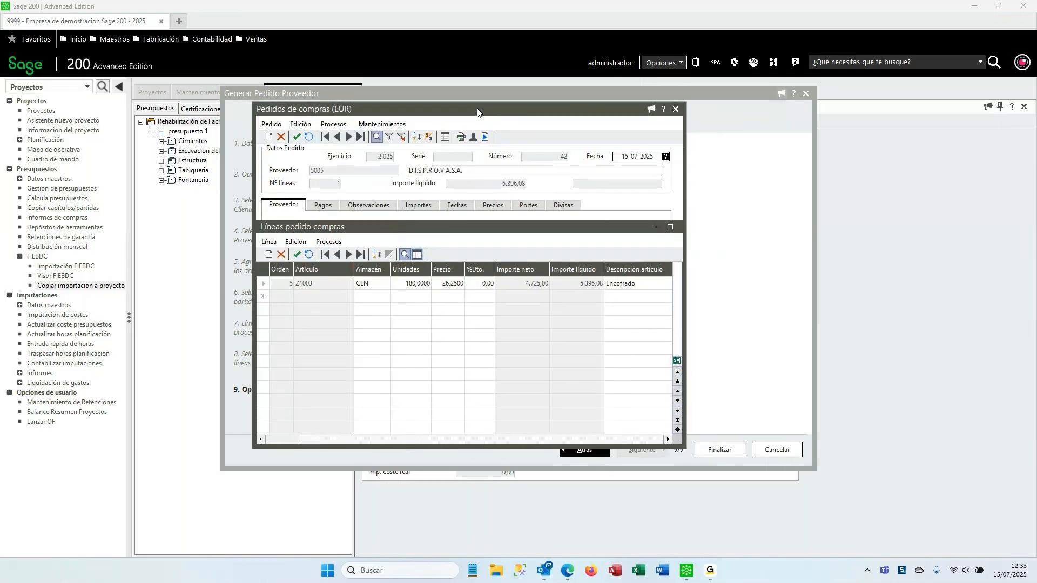
pyautogui.click(458, 205)
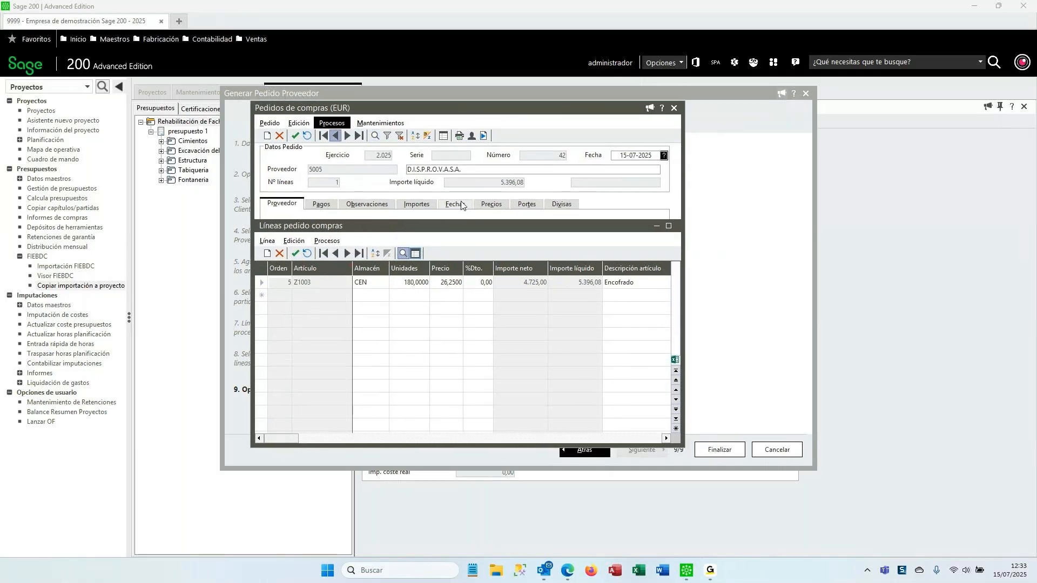
pyautogui.click(475, 278)
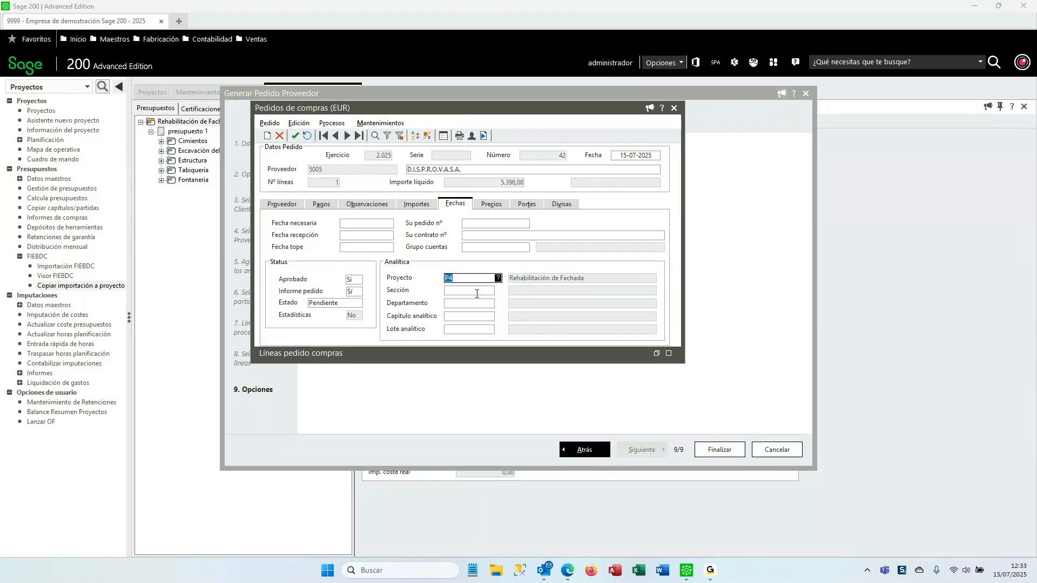
pyautogui.click(463, 278)
pyautogui.click(675, 110)
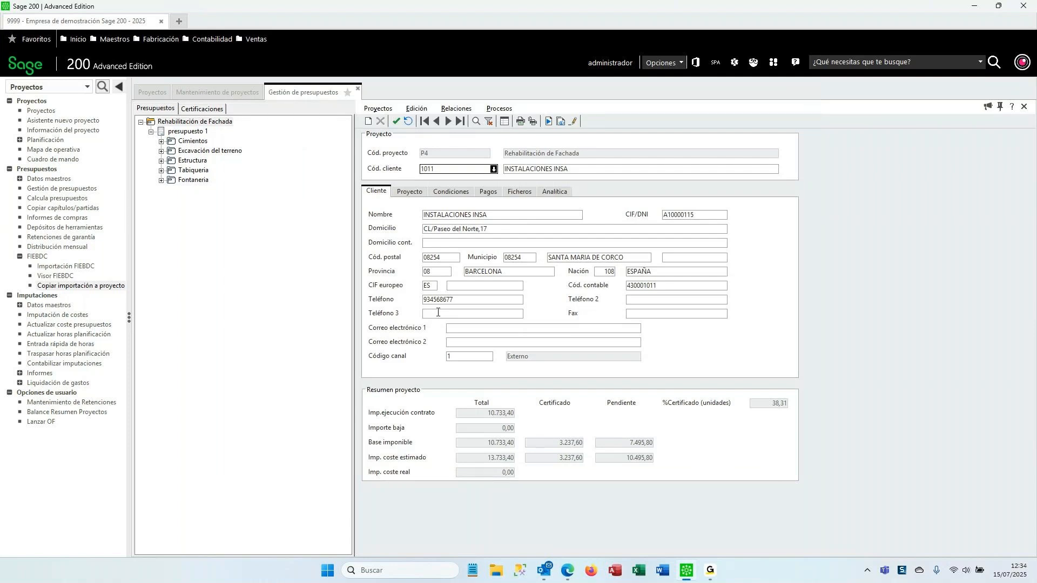
pyautogui.click(75, 88)
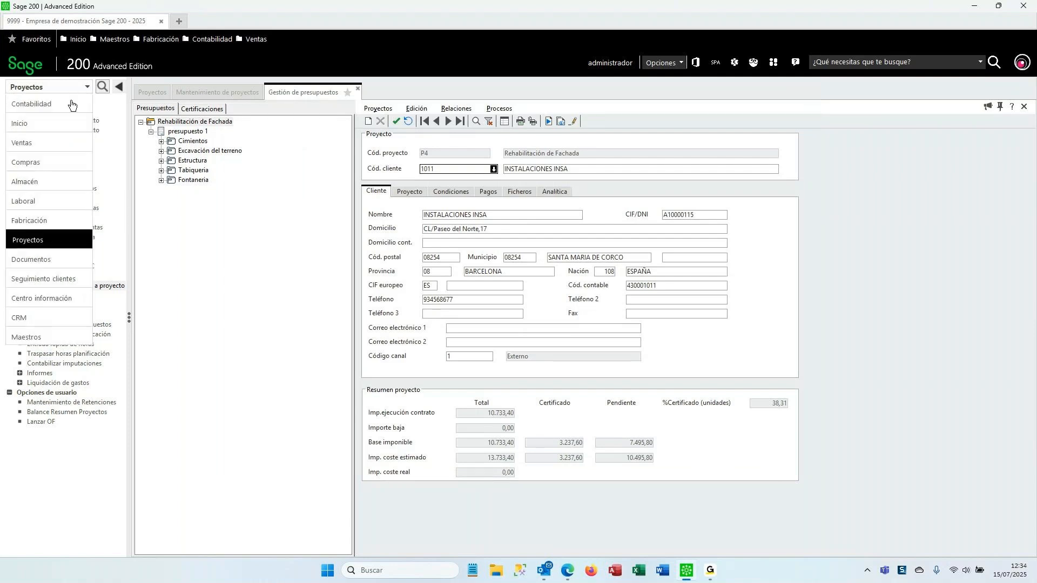
pyautogui.click(30, 147)
pyautogui.click(34, 150)
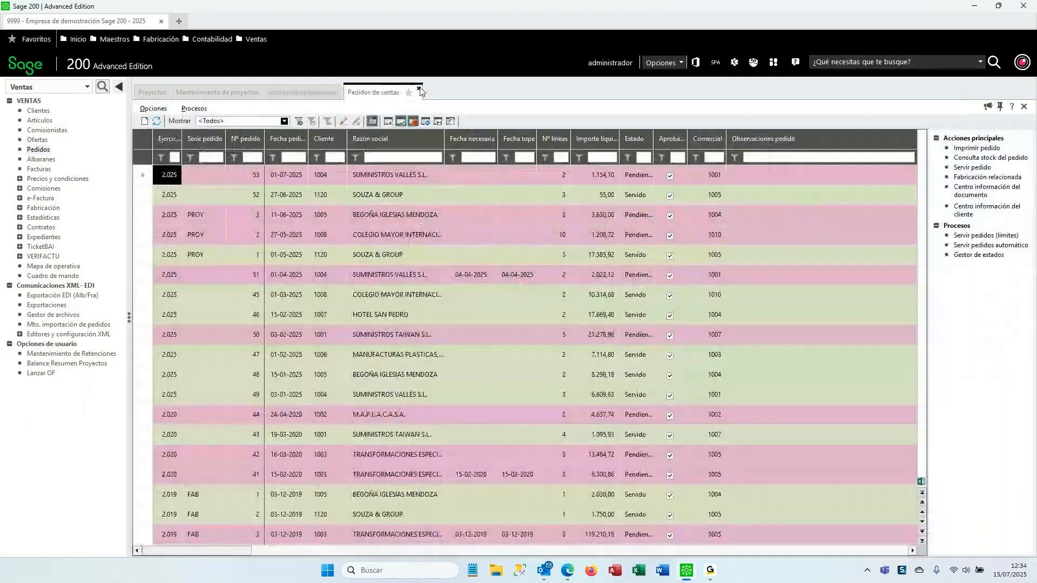
pyautogui.click(423, 88)
# Open the list of purchase orders in the Compras module.
pyautogui.click(40, 88)
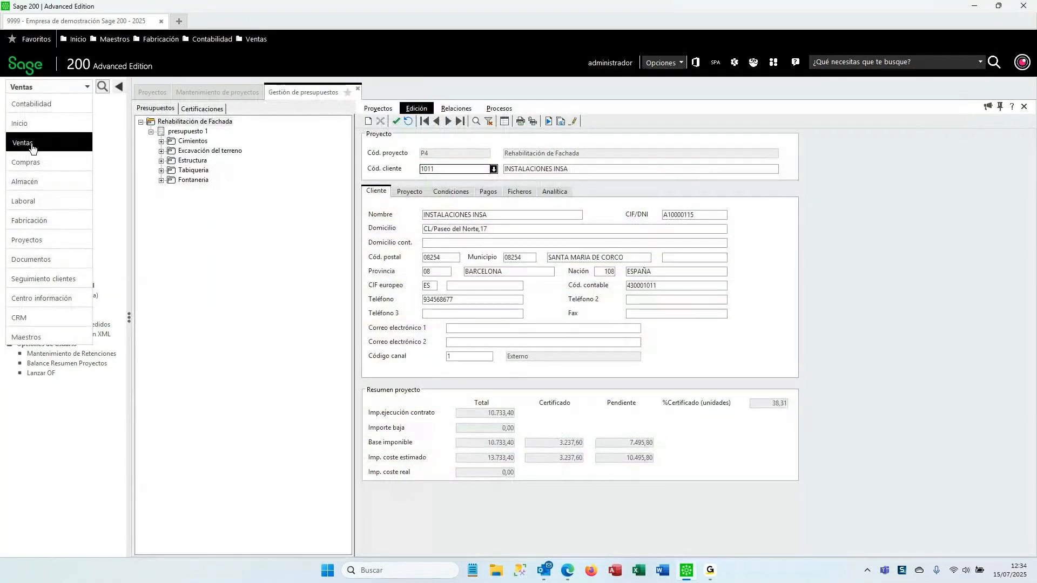
pyautogui.click(39, 164)
pyautogui.click(38, 140)
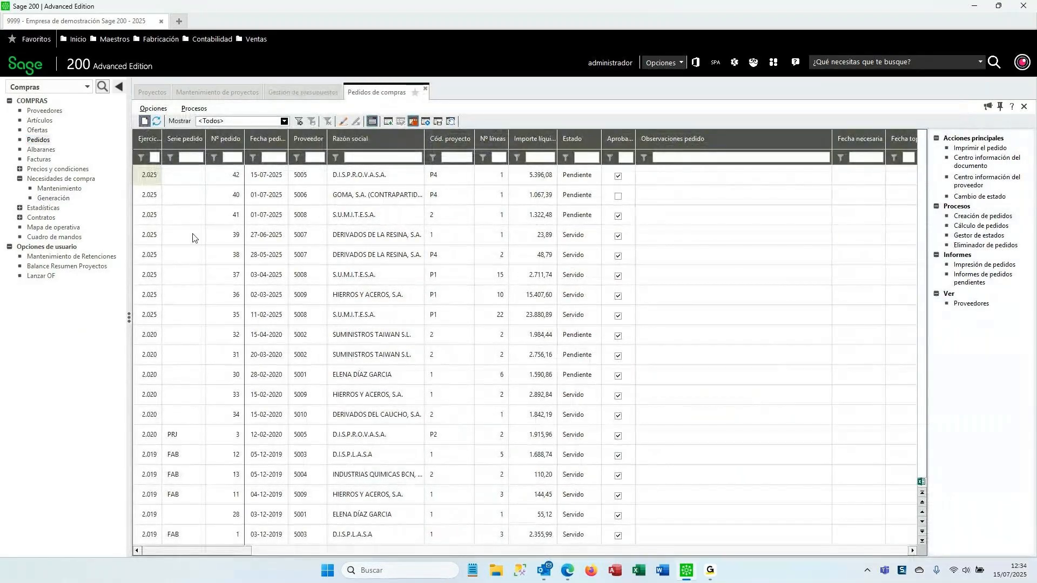
# Start a new purchase order manually and choose D.I.S.P.L.A.S.A as its supplier.
pyautogui.doubleClick(223, 274)
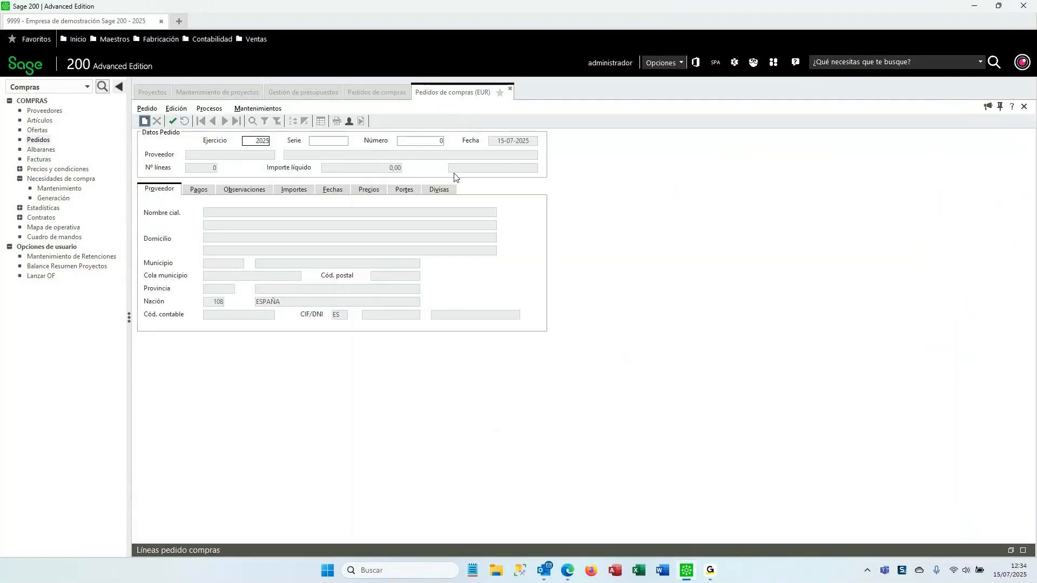
pyautogui.press('Return')
pyautogui.press('Return')
pyautogui.press('Return')
pyautogui.press('Return')
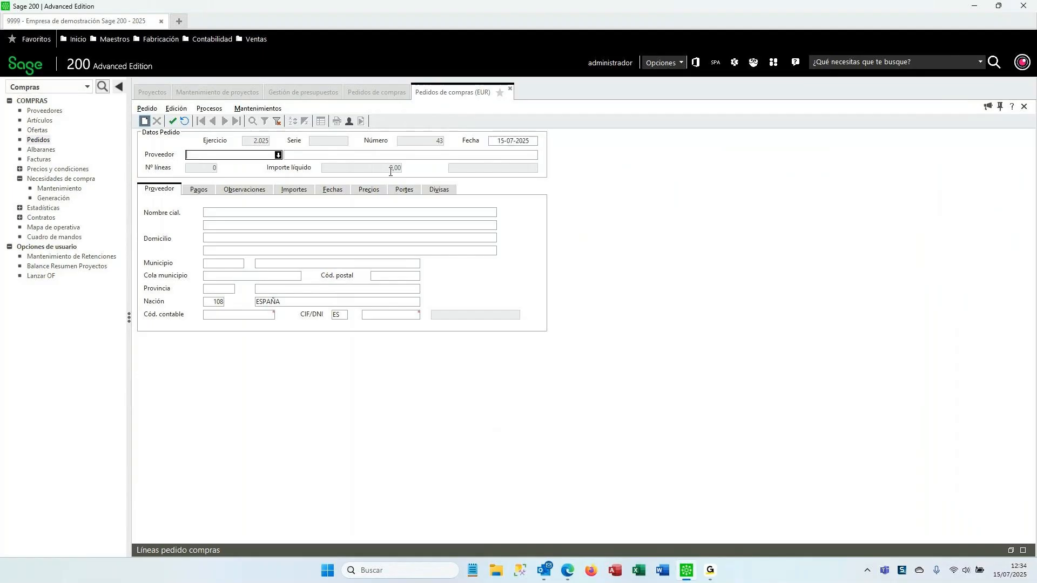
pyautogui.write('SDF')
pyautogui.press('Return')
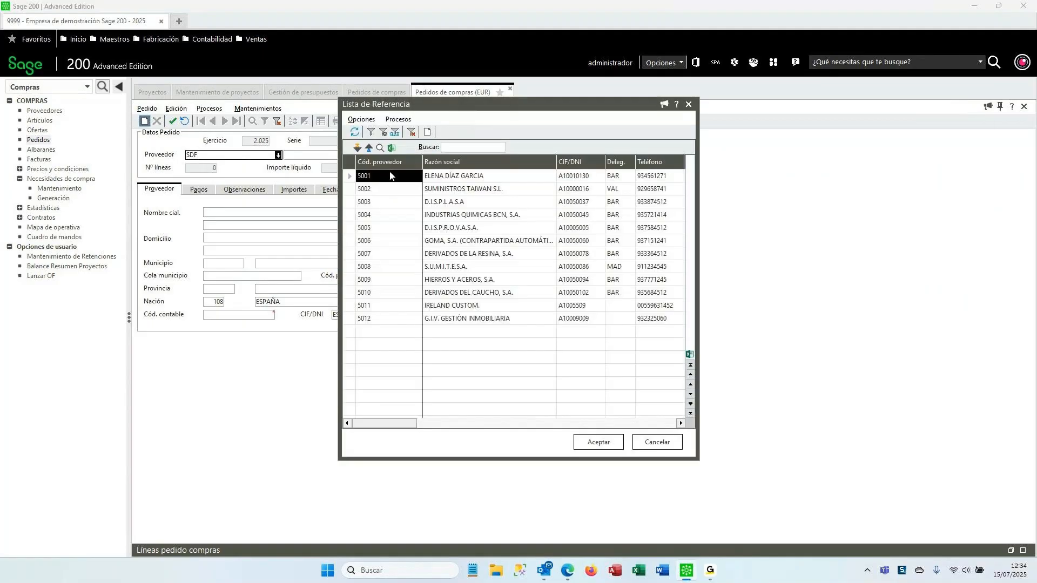
pyautogui.press('Down')
pyautogui.press('Return')
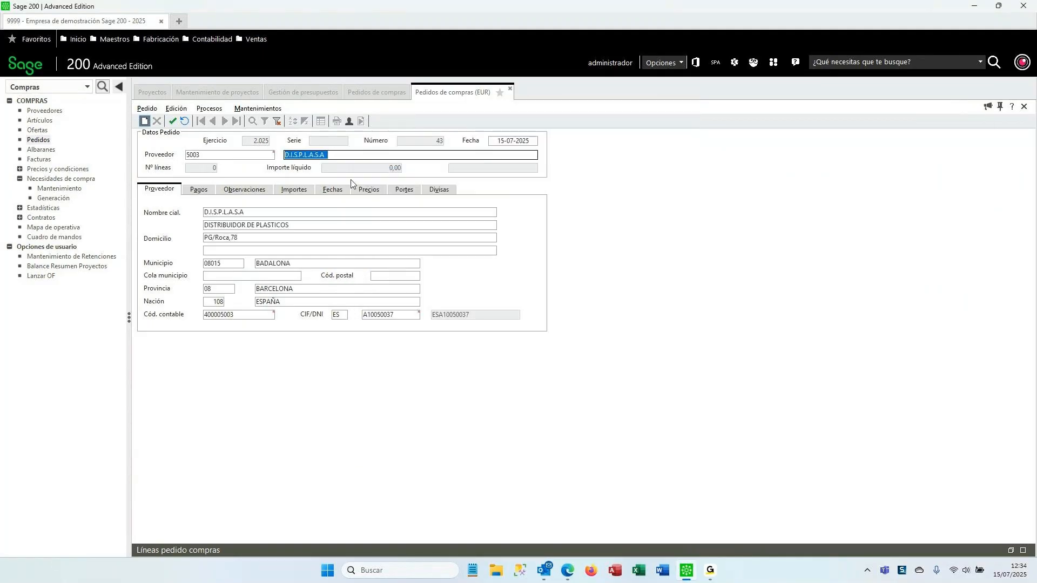
# Assign project P4 in the analytic data of the new purchase order, and discard the order without lines.
pyautogui.click(357, 189)
pyautogui.click(333, 189)
pyautogui.click(337, 265)
pyautogui.write('1')
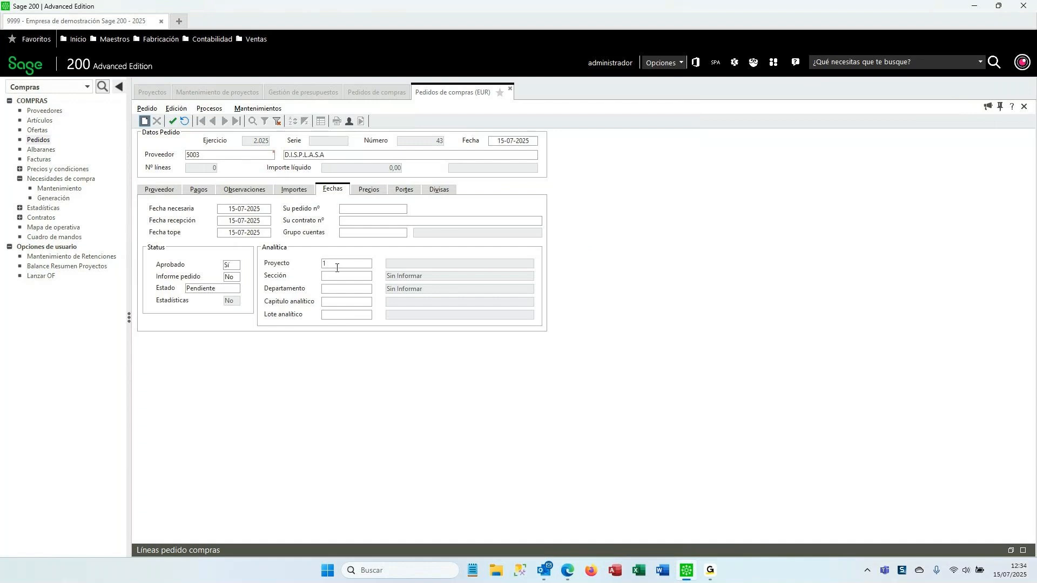
pyautogui.click(336, 265)
pyautogui.write('P4')
pyautogui.press('Tab')
pyautogui.click(157, 121)
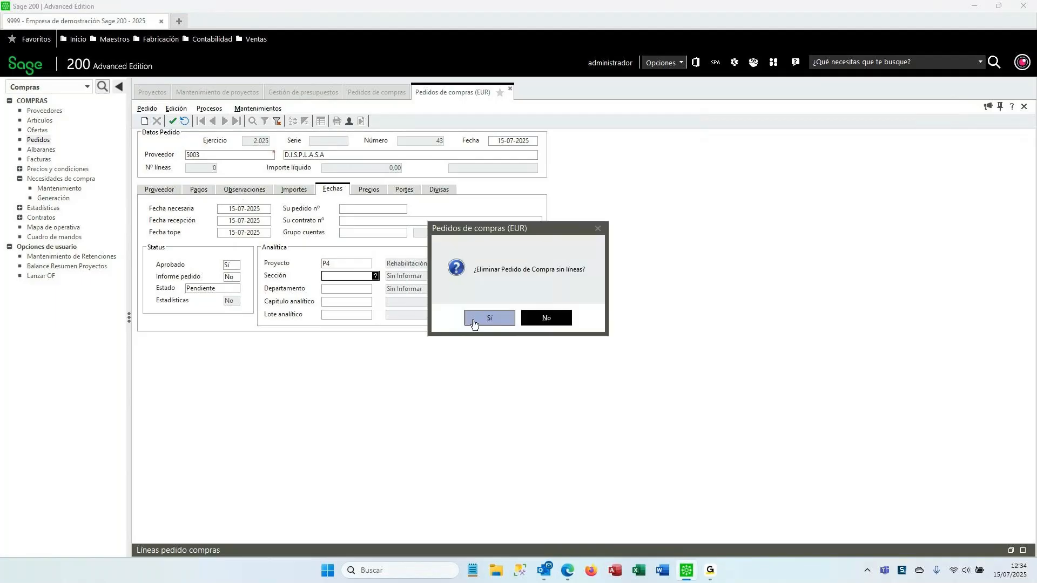
pyautogui.click(475, 319)
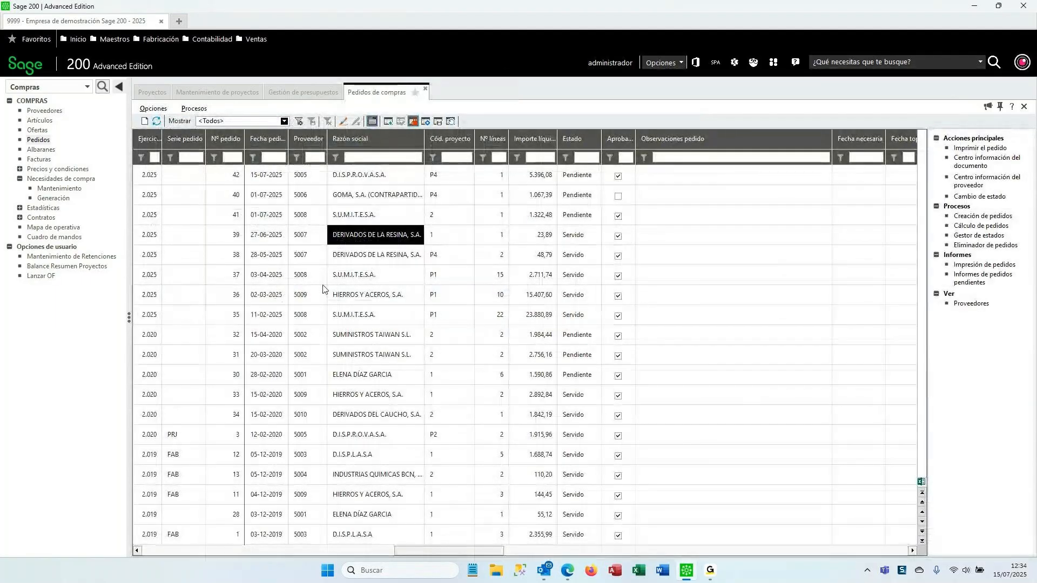
# Walk through generating a customer order from the Rehabilitación de Fachada project up to the selection of partidas, and cancel it.
pyautogui.click(308, 93)
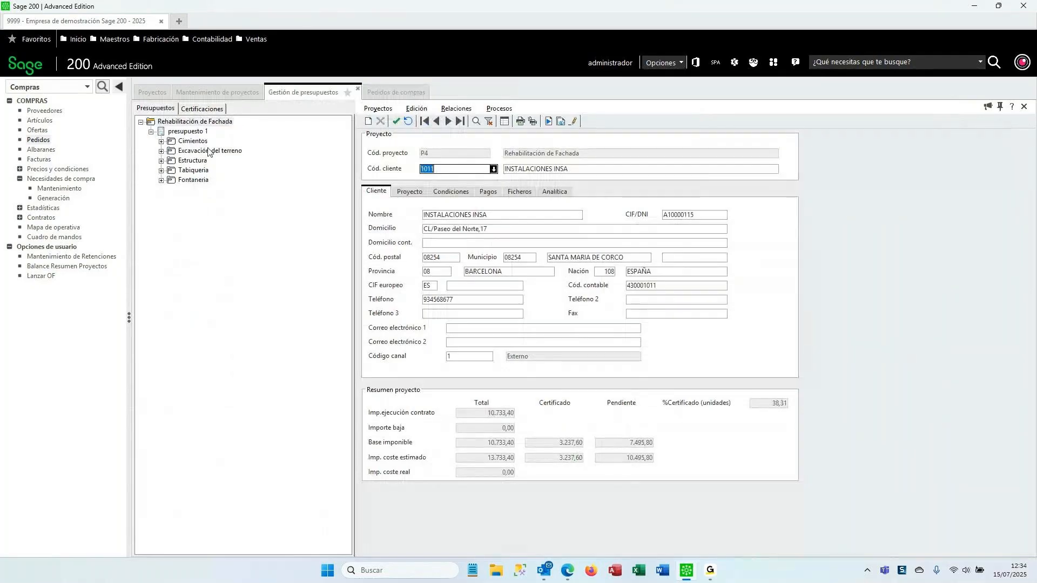
pyautogui.click(221, 121)
pyautogui.click(490, 109)
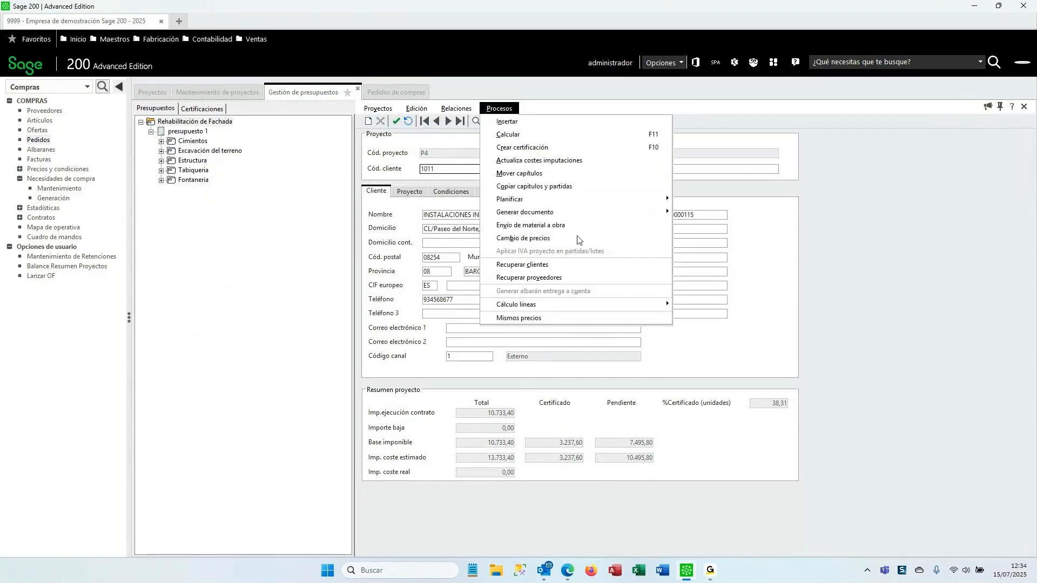
pyautogui.moveTo(653, 214)
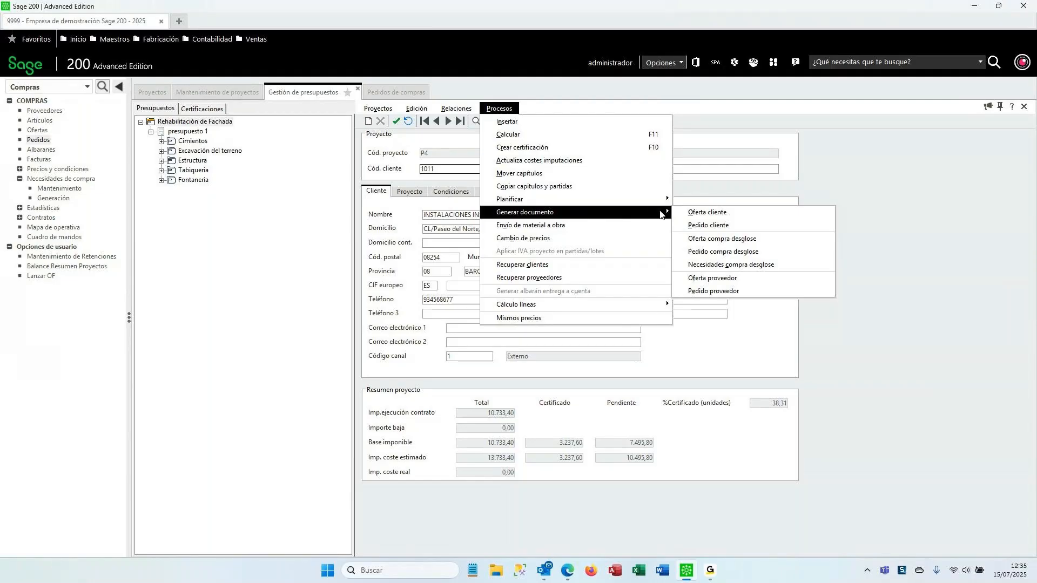
pyautogui.click(706, 227)
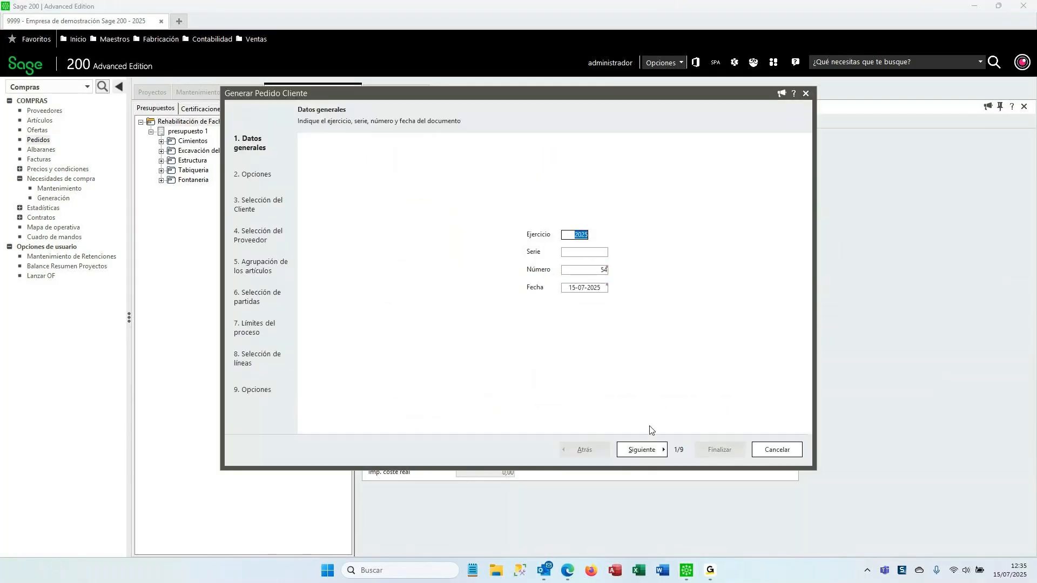
pyautogui.click(651, 449)
pyautogui.click(642, 452)
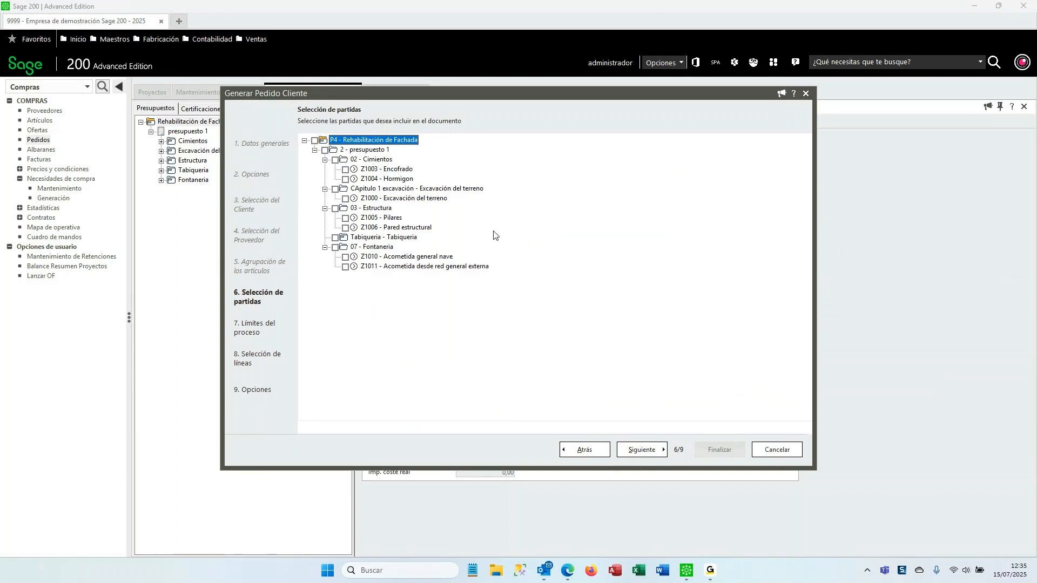
pyautogui.click(776, 449)
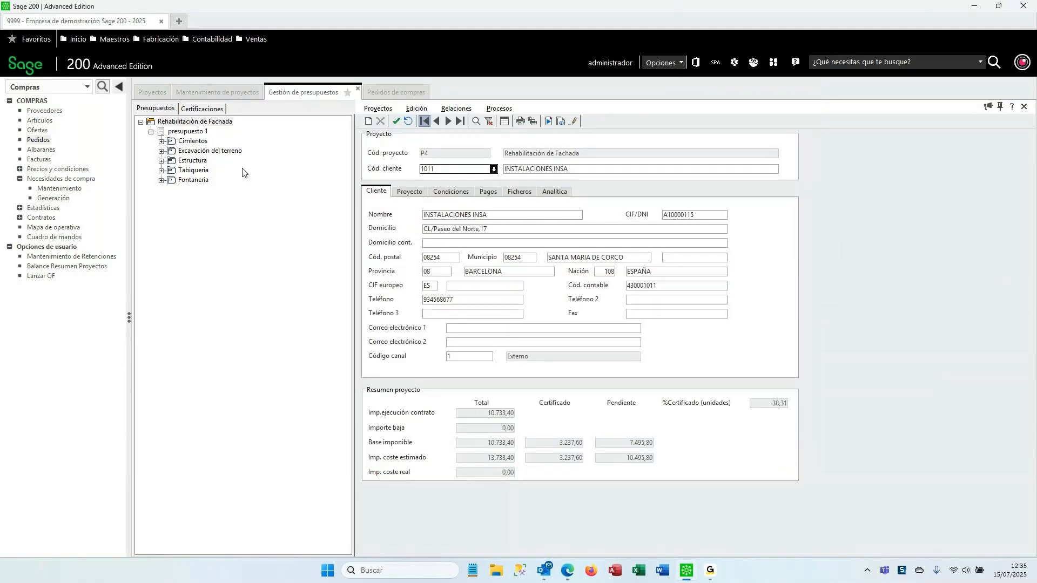
# Review the certification types in the project data of P4 and set the type to Por Unidades.
pyautogui.click(410, 192)
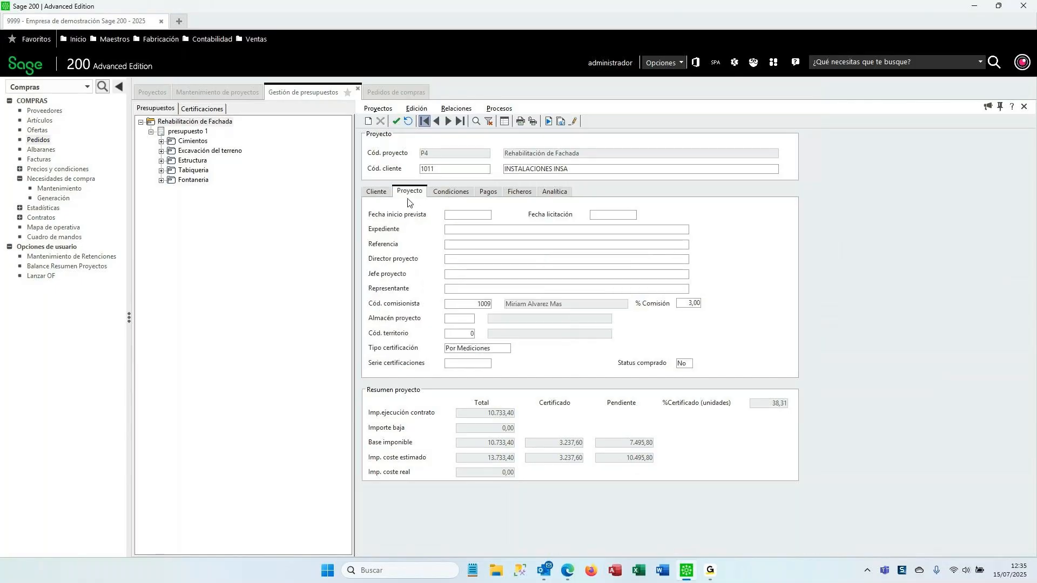
pyautogui.click(483, 349)
pyautogui.click(496, 349)
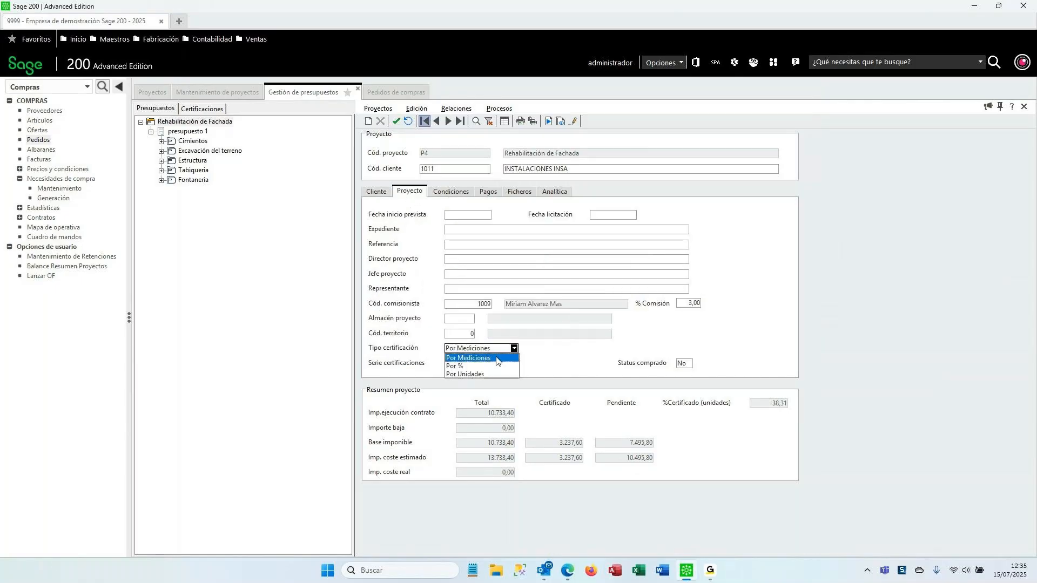
pyautogui.click(460, 366)
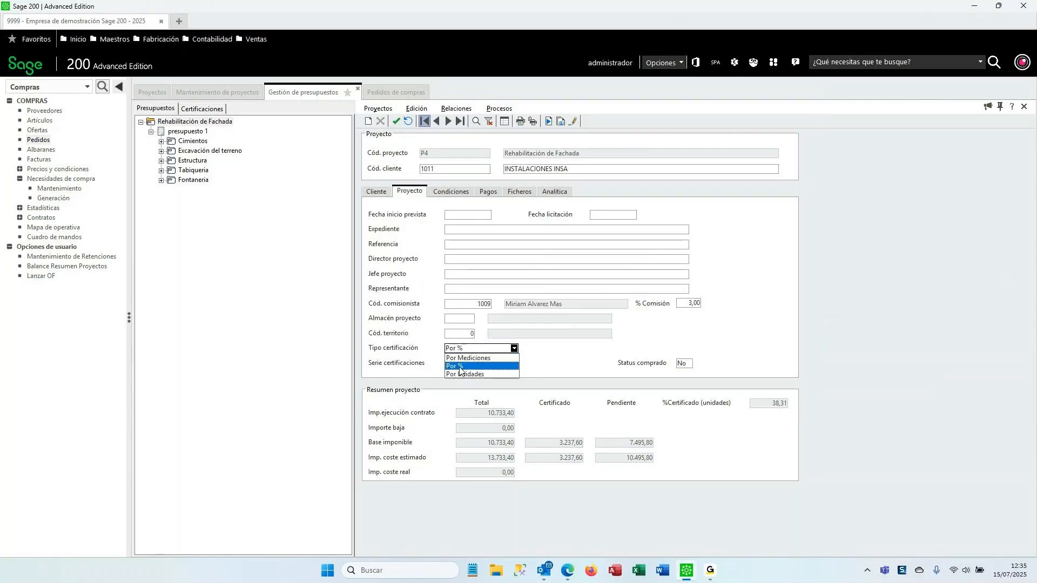
pyautogui.click(482, 375)
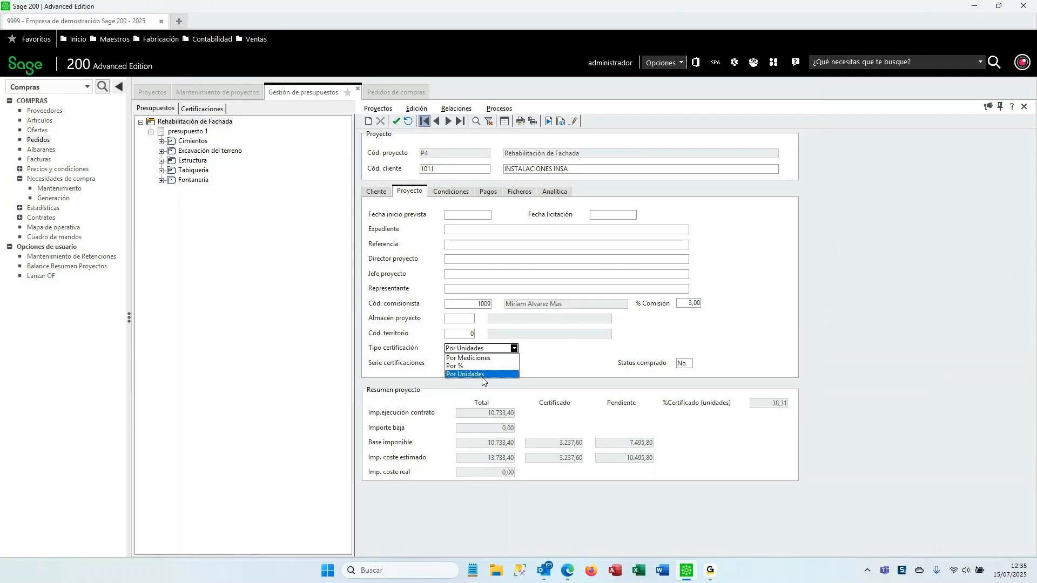
pyautogui.click(536, 354)
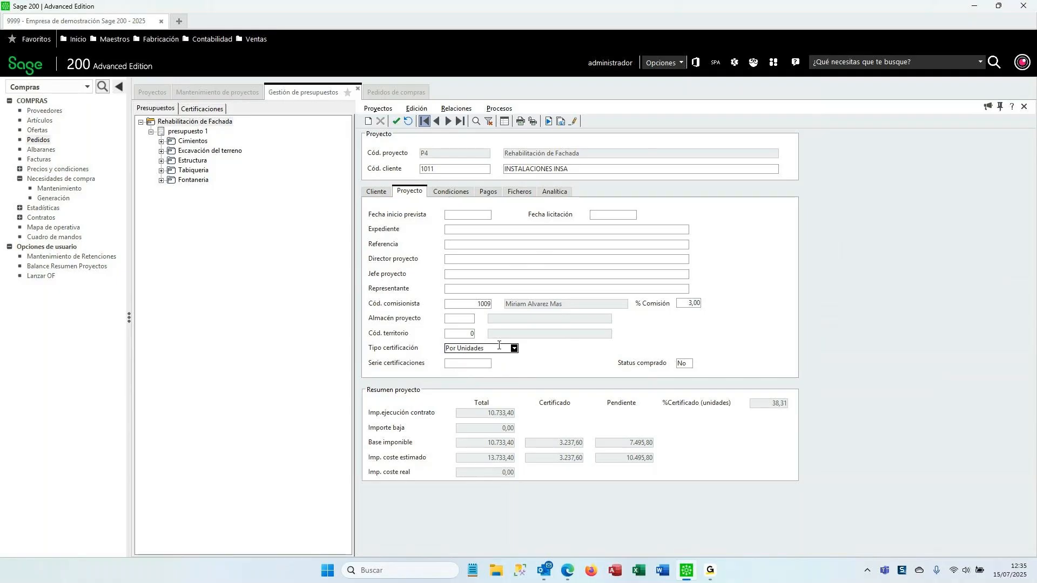
pyautogui.click(323, 244)
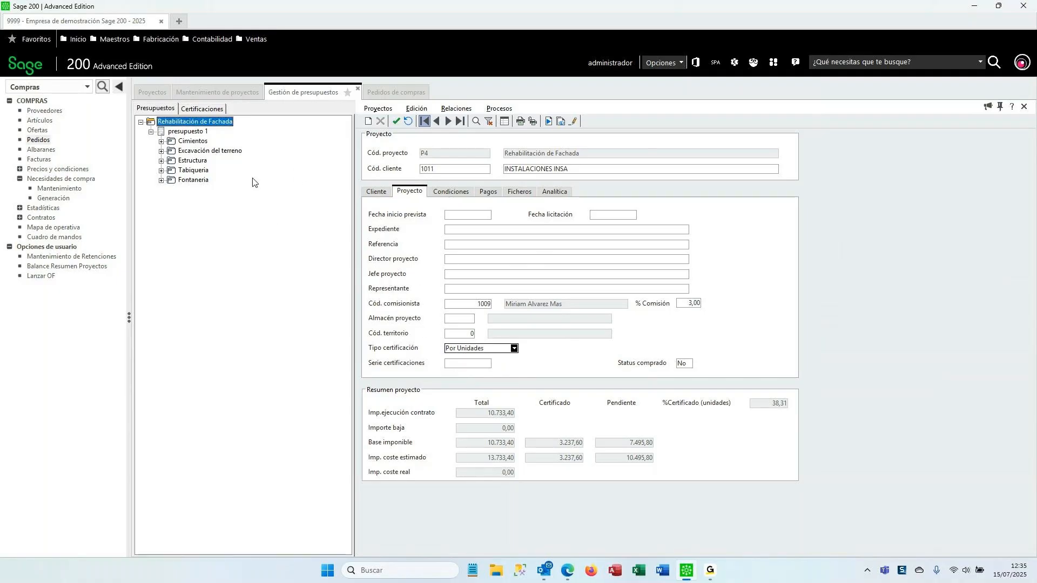
# Select the Rehabilitación de Fachada project in the budget tree and open the processes available for it.
pyautogui.click(202, 133)
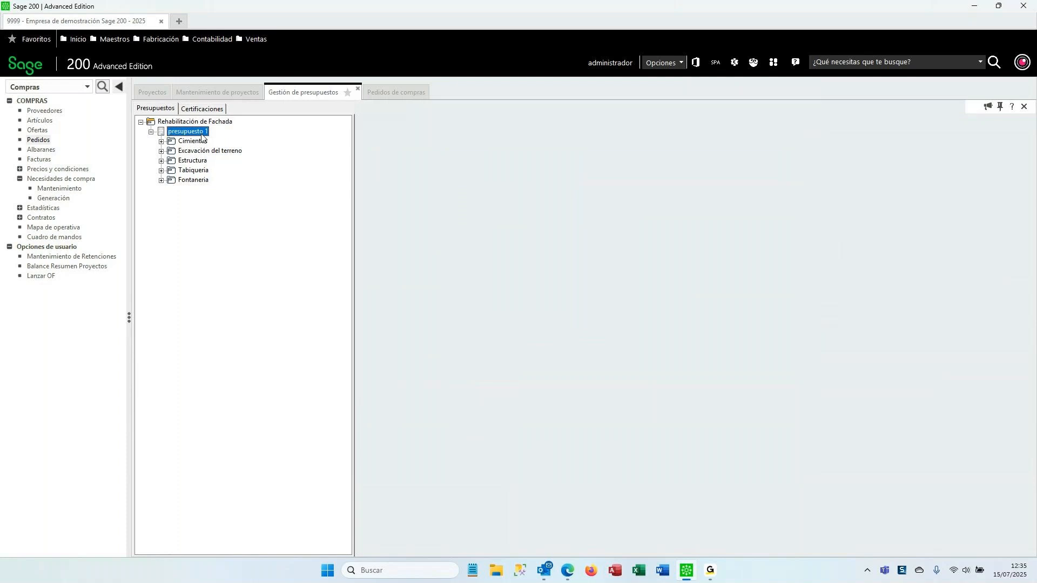
pyautogui.click(215, 135)
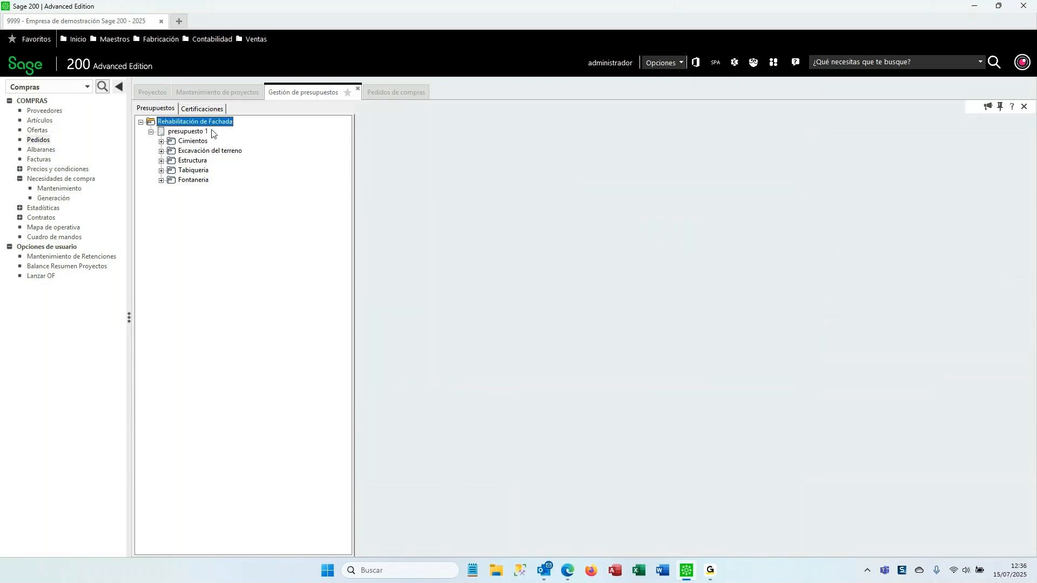
pyautogui.click(503, 110)
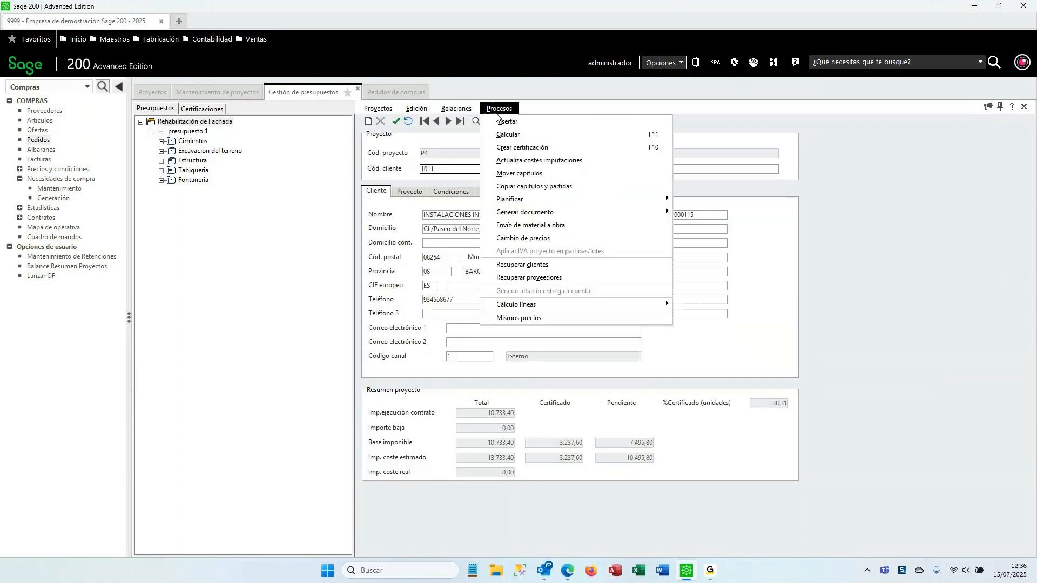
# Start a new certification for the project and select the lines of chapter 02 - Cimientos in presupuesto 1.
pyautogui.click(526, 153)
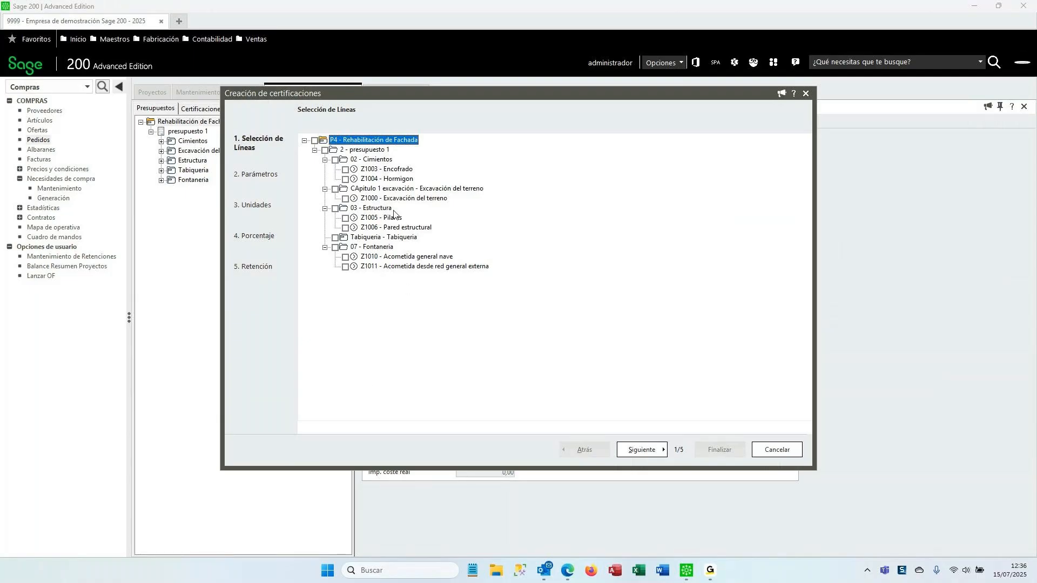
pyautogui.click(335, 161)
pyautogui.click(324, 151)
pyautogui.click(651, 450)
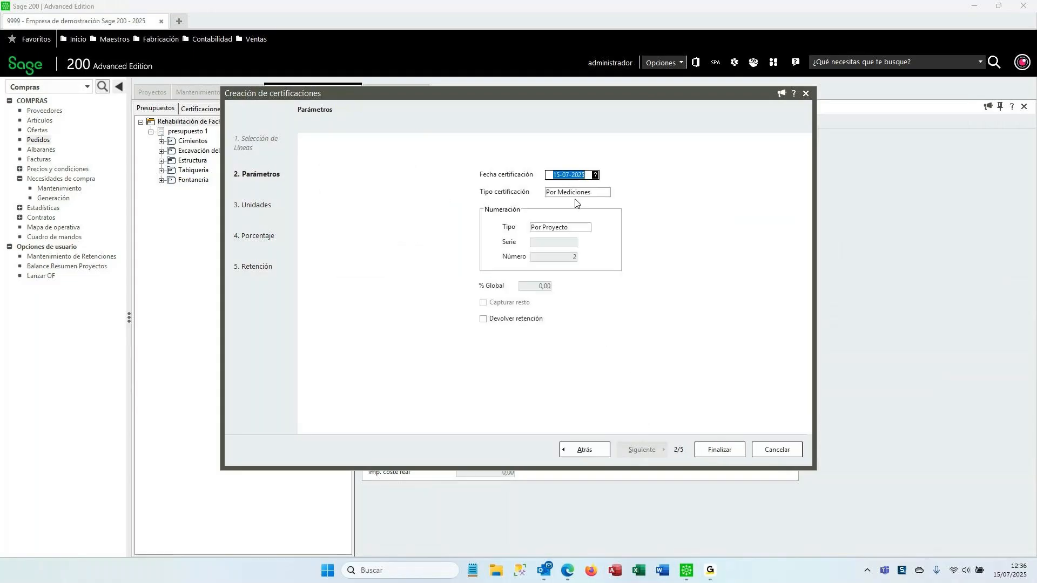
# Set the certification type to Por % with a global percentage of 50 and continue to the selected lines.
pyautogui.click(581, 193)
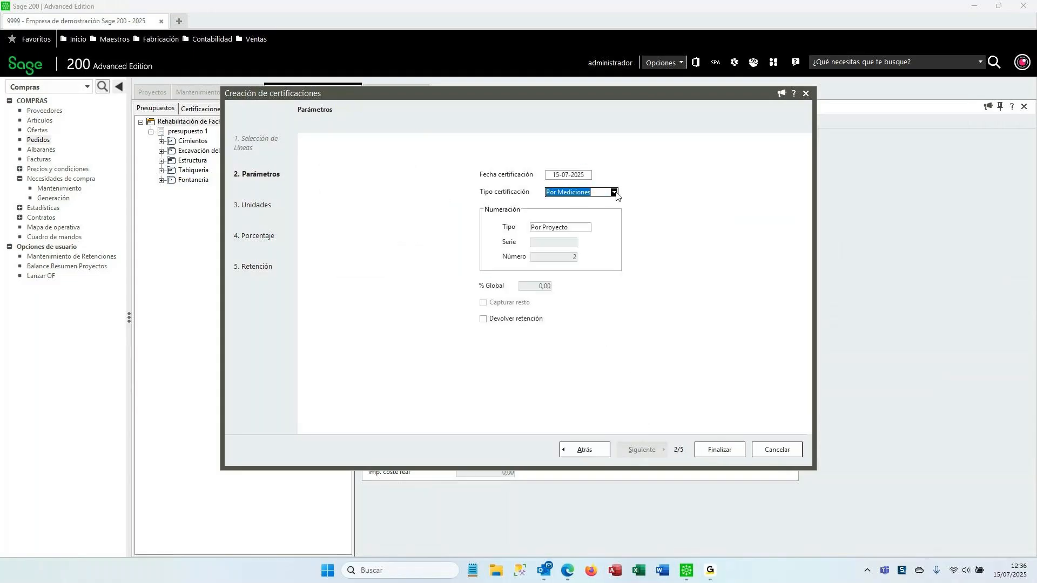
pyautogui.click(614, 193)
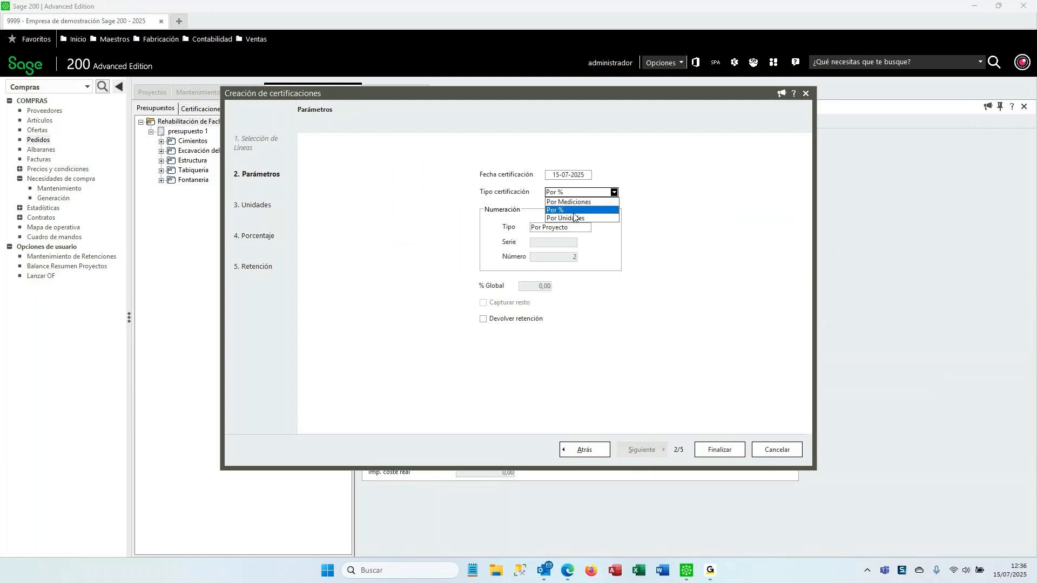
pyautogui.click(565, 210)
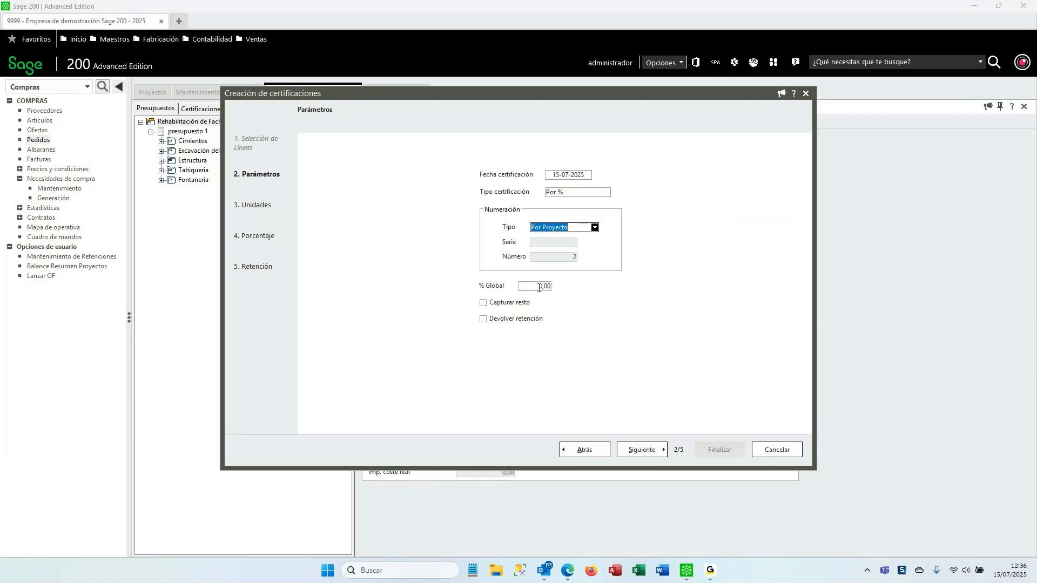
pyautogui.click(538, 286)
pyautogui.write('50')
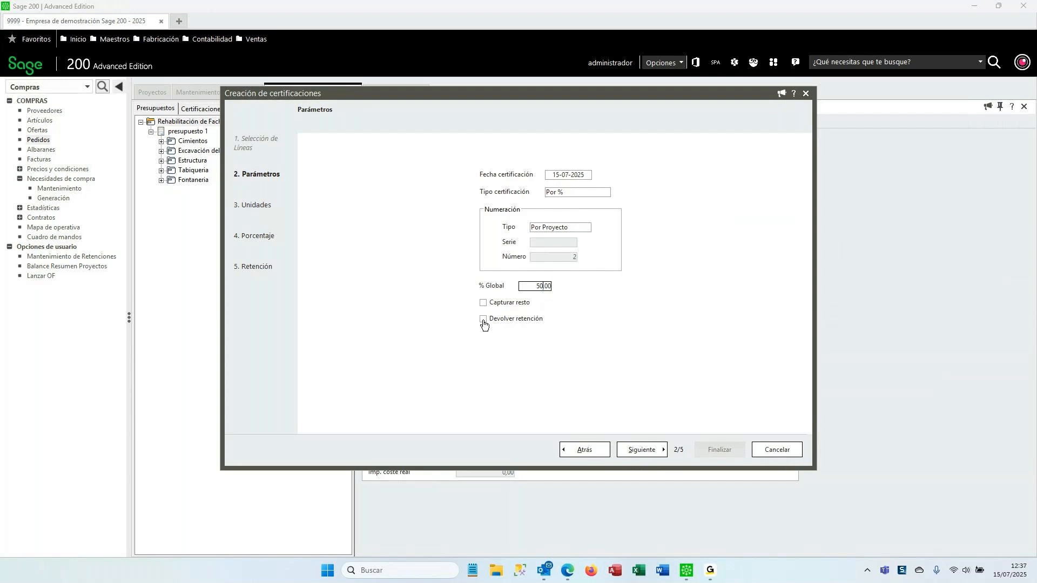
pyautogui.click(653, 450)
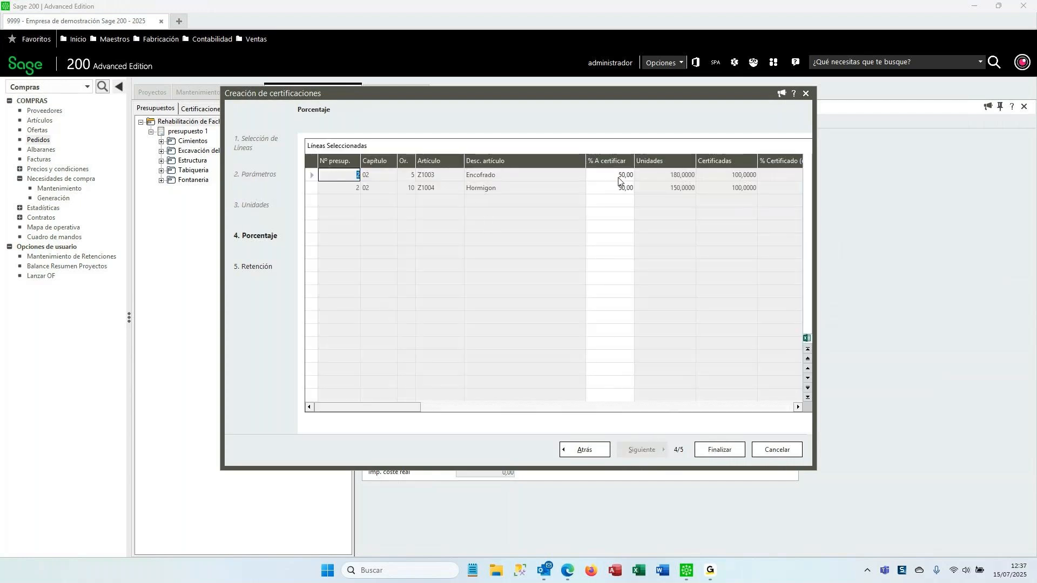
# Check the percentages to certify for Encofrado and Hormigon, then finish the certification and dismiss the incident list.
pyautogui.click(619, 177)
pyautogui.click(620, 190)
pyautogui.click(621, 175)
pyautogui.click(620, 188)
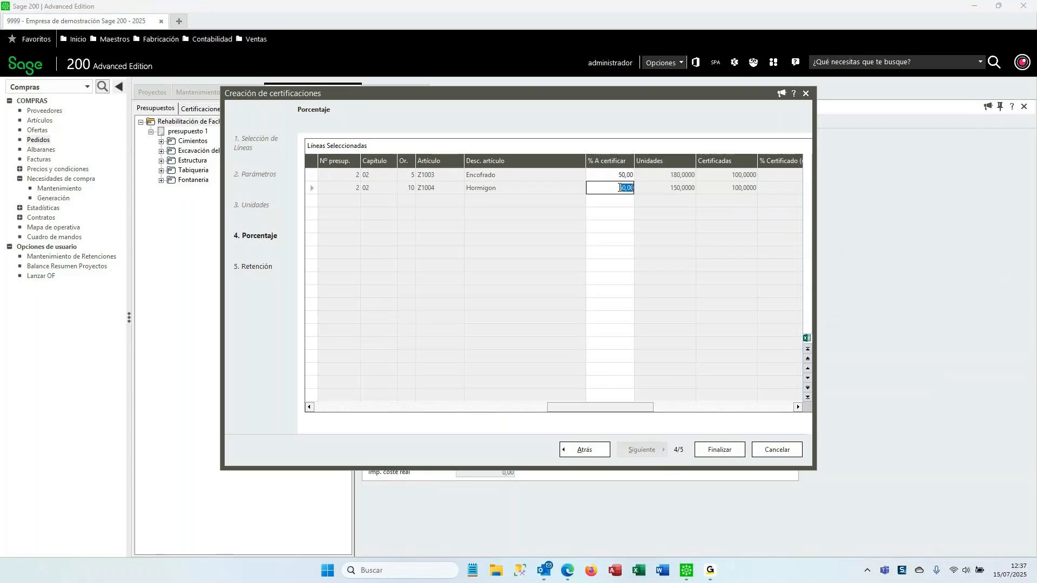
pyautogui.click(620, 175)
pyautogui.click(619, 188)
pyautogui.click(618, 176)
pyautogui.click(617, 187)
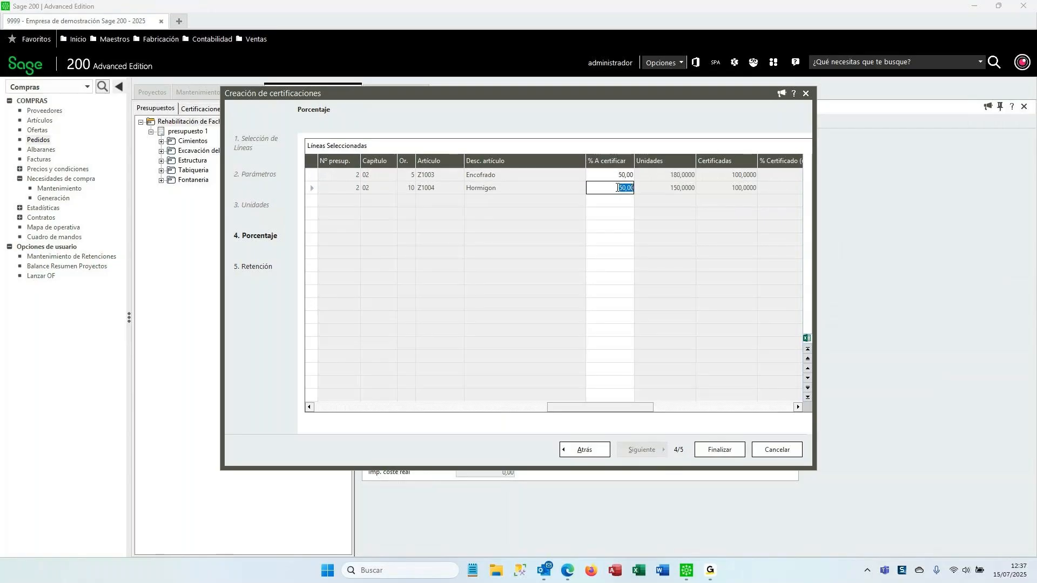
pyautogui.click(723, 451)
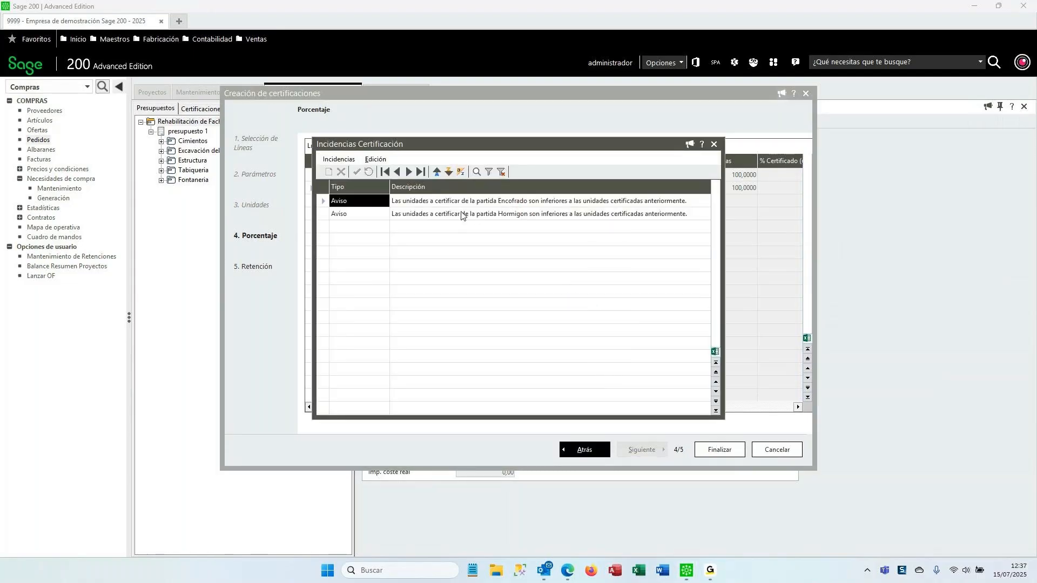
pyautogui.click(714, 145)
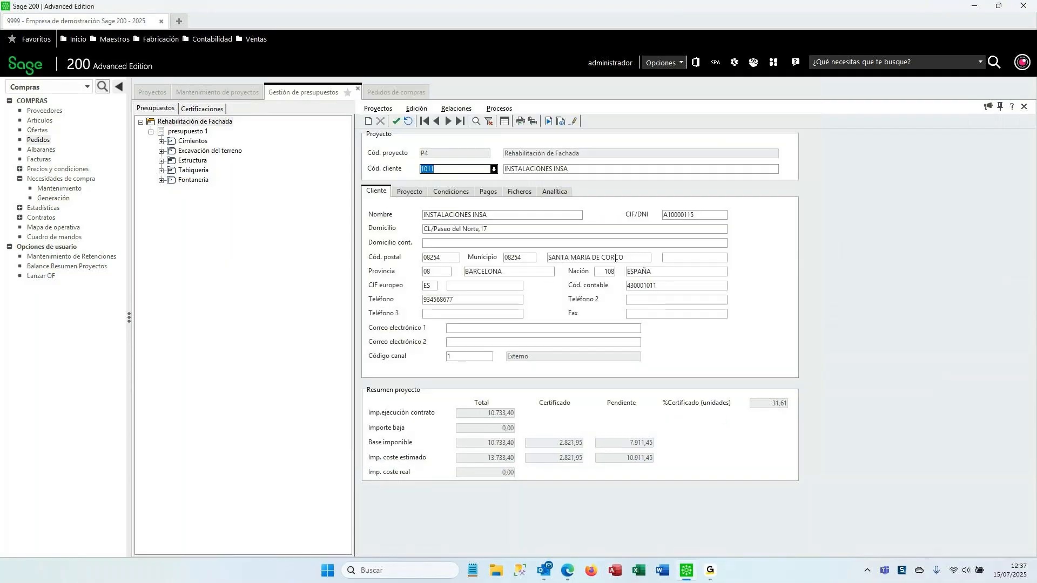
# Show the project's certifications and compare the amounts of the 01/07/2025 certification with those of the 15/07/2025 one.
pyautogui.click(200, 108)
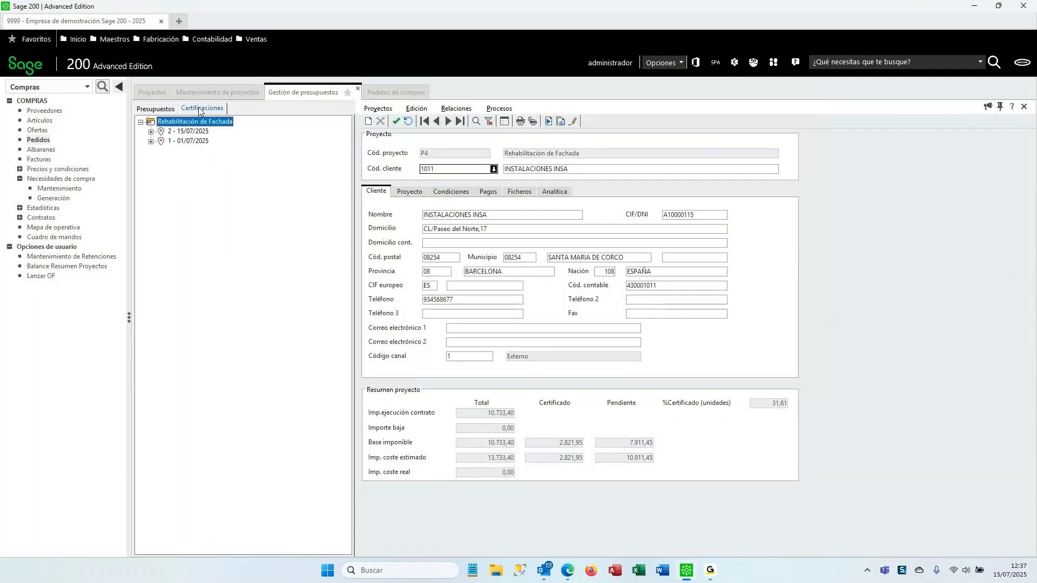
pyautogui.click(193, 142)
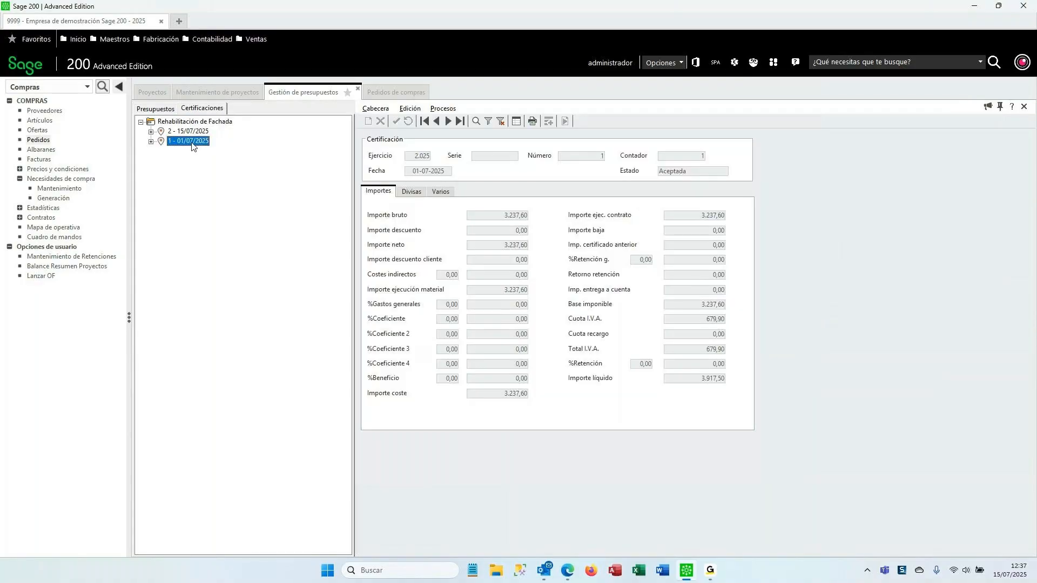
pyautogui.doubleClick(197, 132)
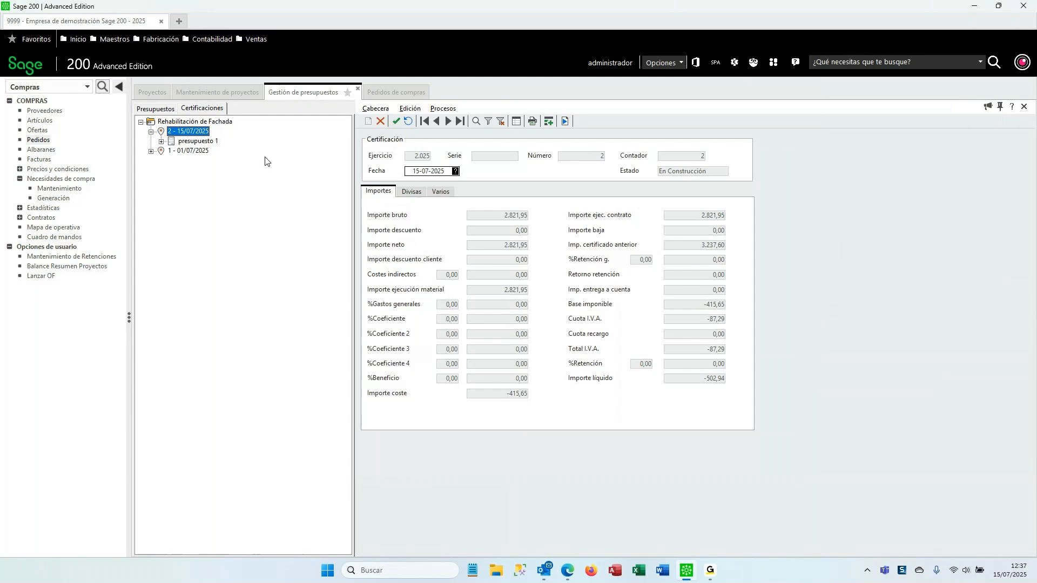
# Examine the chapters and the Cimientos line items in the 15/07/2025 certification's budget, then return to its header data.
pyautogui.doubleClick(198, 141)
pyautogui.click(203, 152)
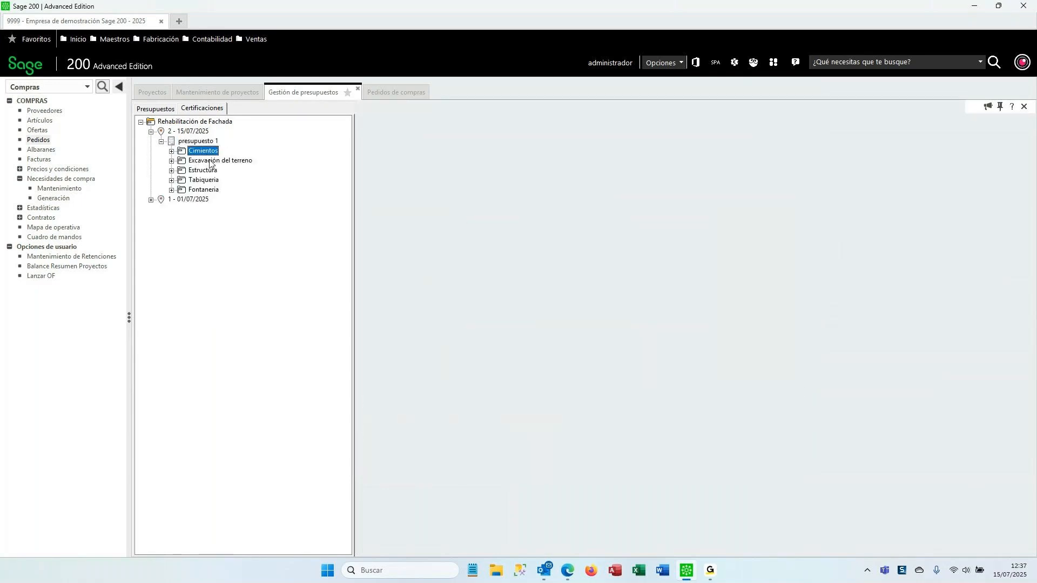
pyautogui.click(210, 161)
pyautogui.click(209, 170)
pyautogui.click(195, 200)
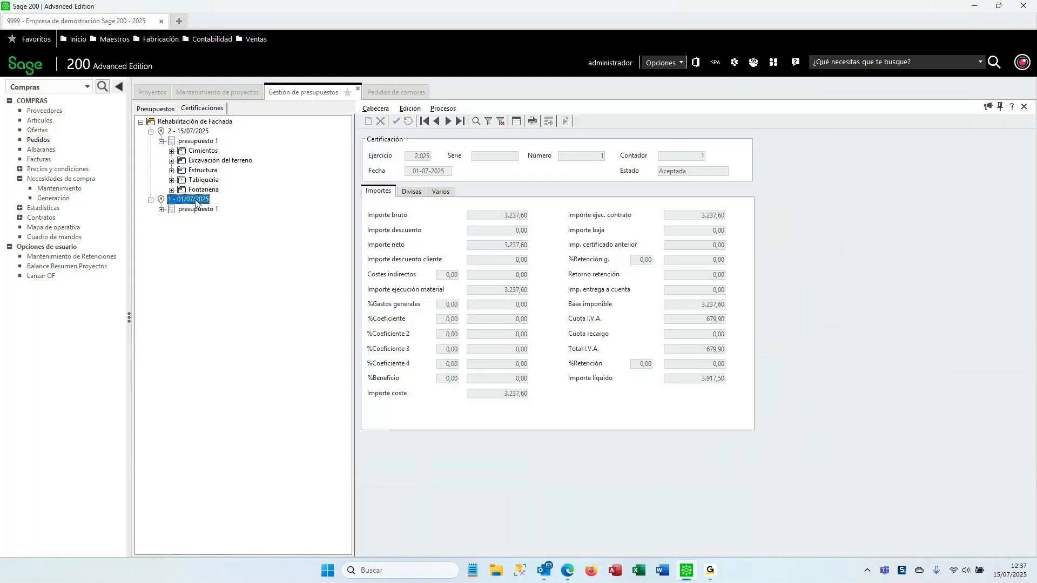
pyautogui.click(208, 152)
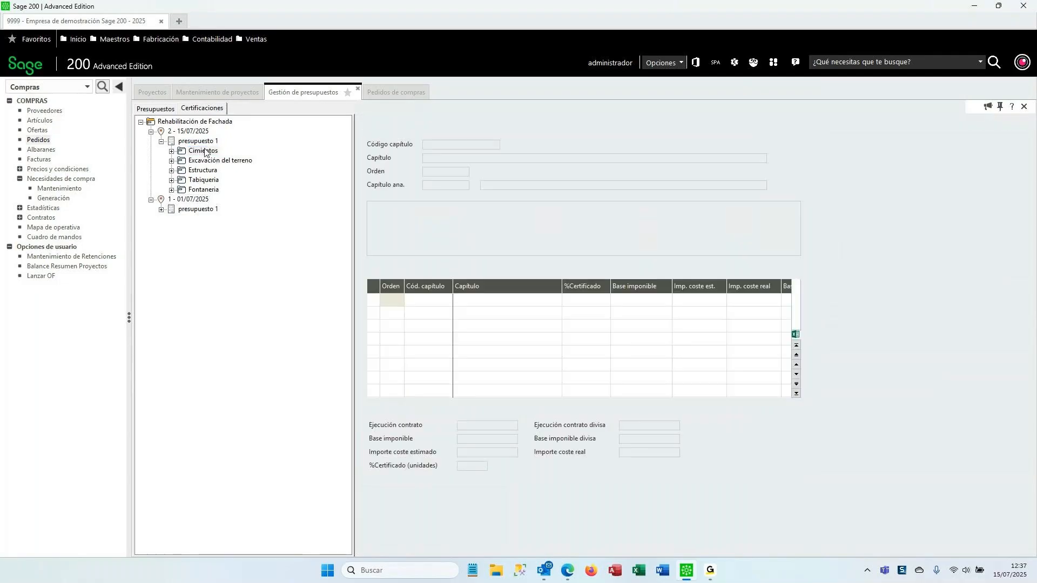
pyautogui.click(215, 161)
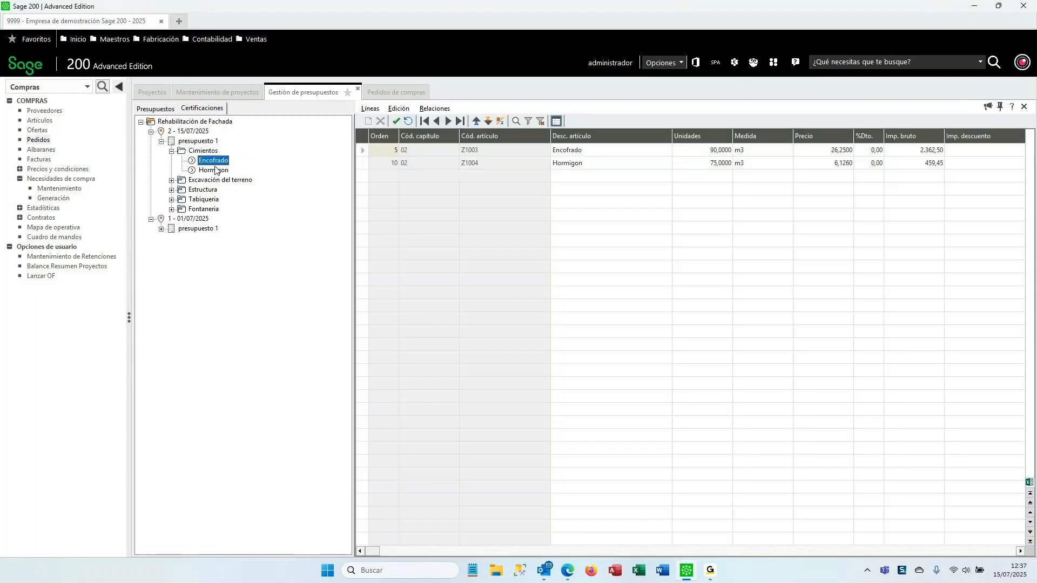
pyautogui.click(172, 151)
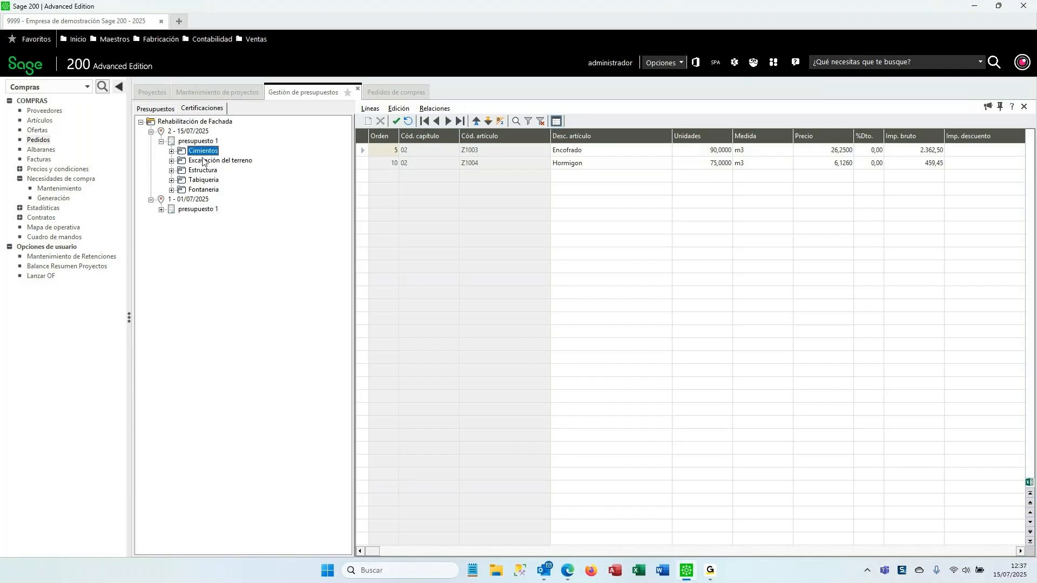
pyautogui.click(162, 142)
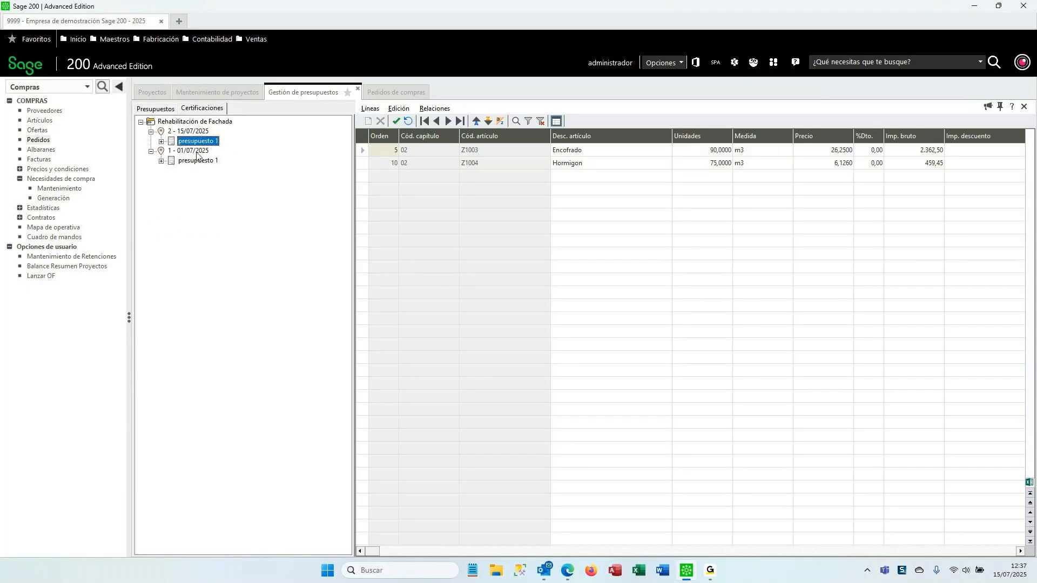
pyautogui.click(203, 133)
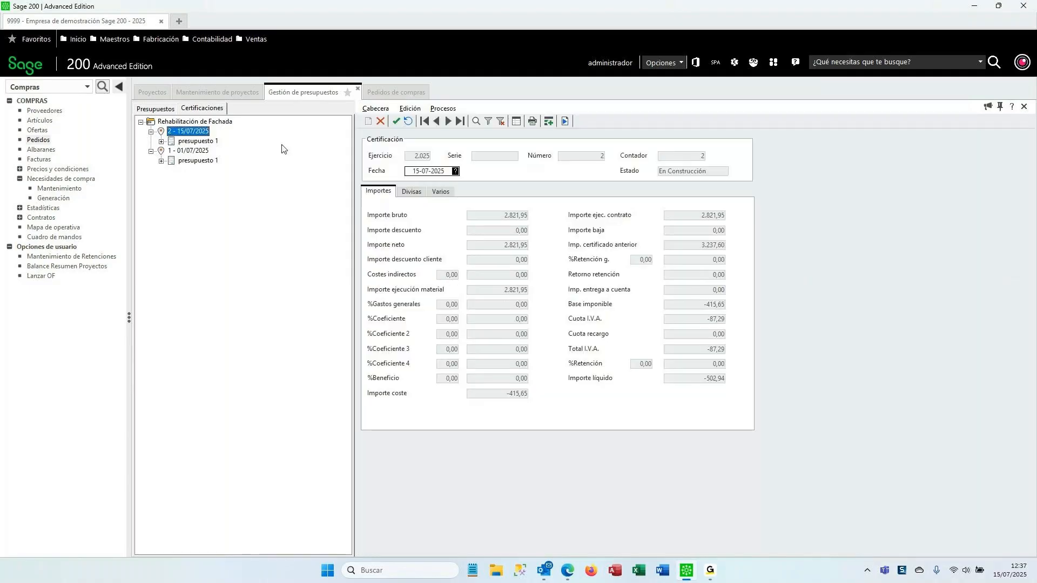
pyautogui.click(532, 126)
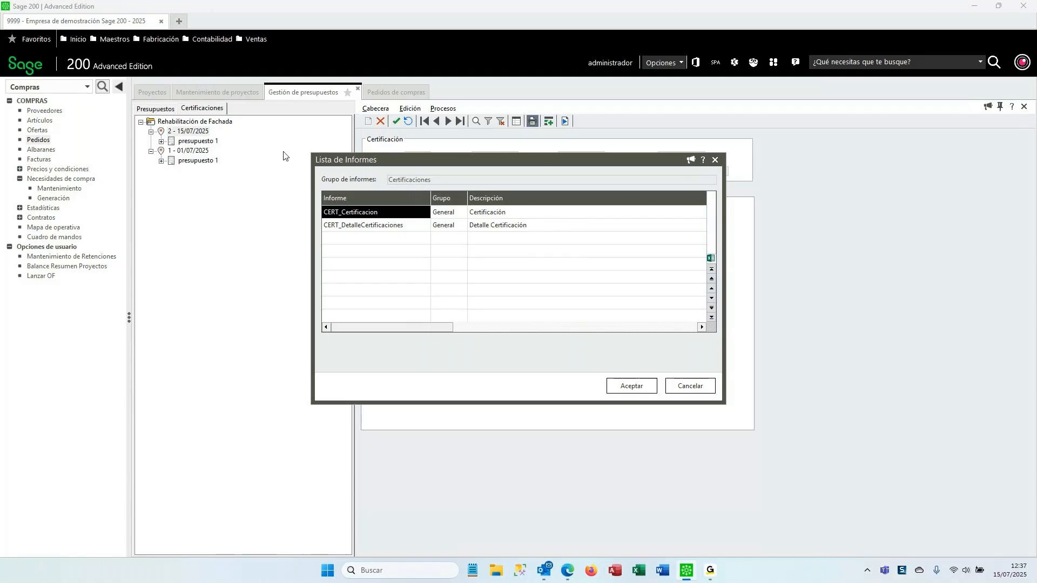
pyautogui.click(684, 391)
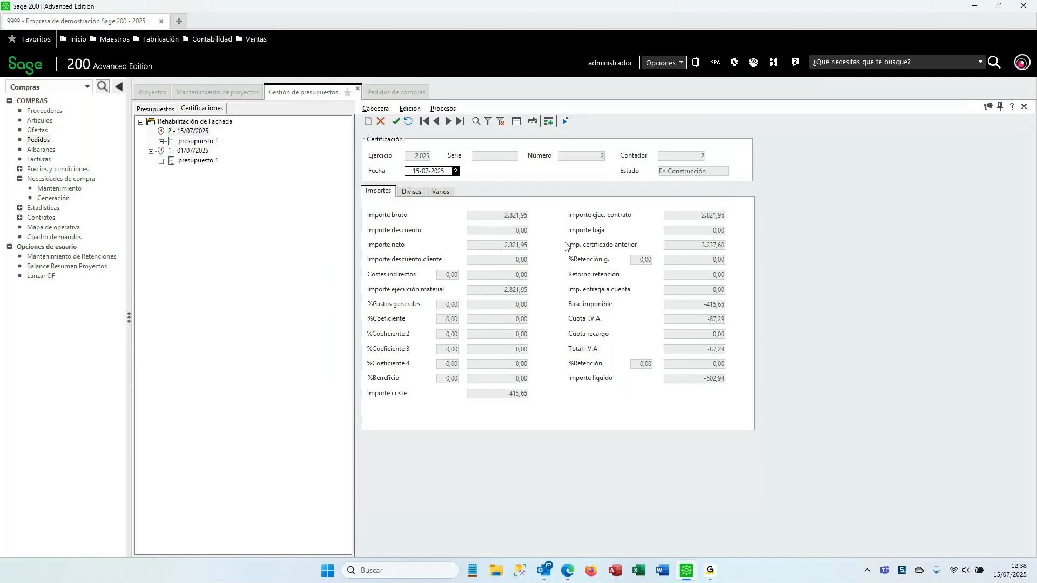
pyautogui.click(443, 108)
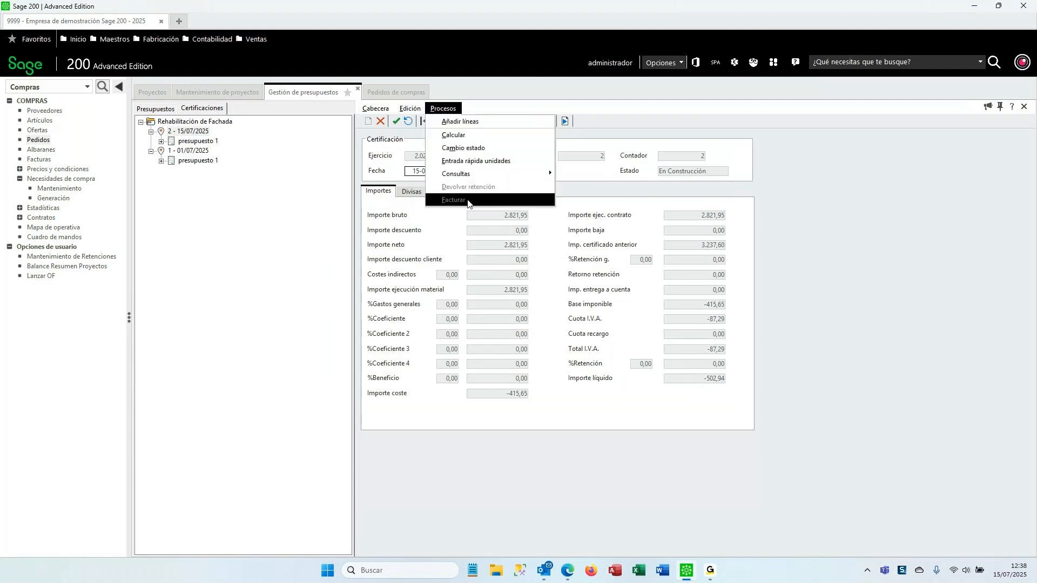
pyautogui.click(563, 242)
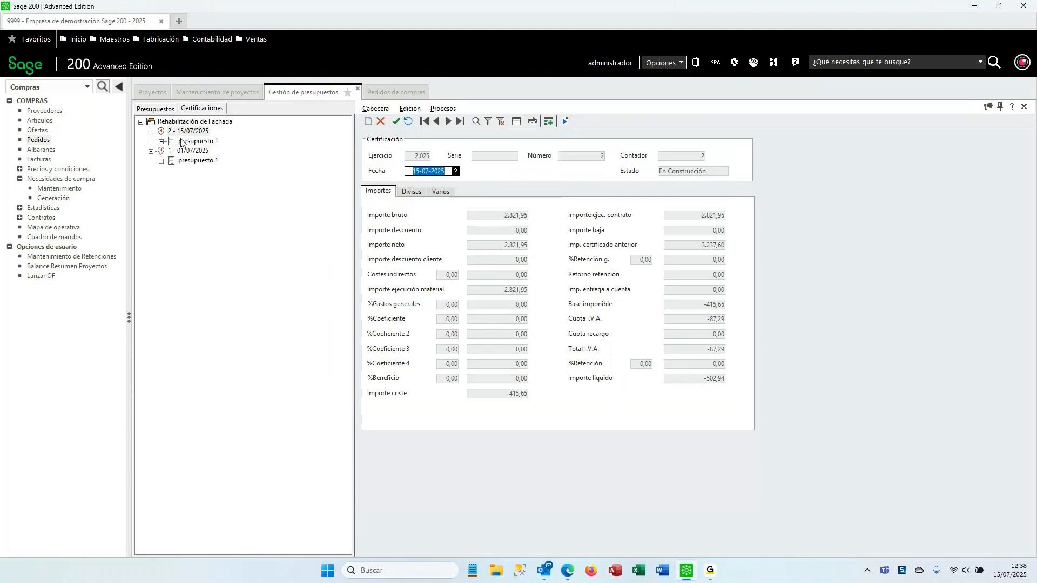
# Preview the CERT_DetalleCertificaciones report for certification 2, review its units, amounts and signature area, and close the preview.
pyautogui.click(533, 121)
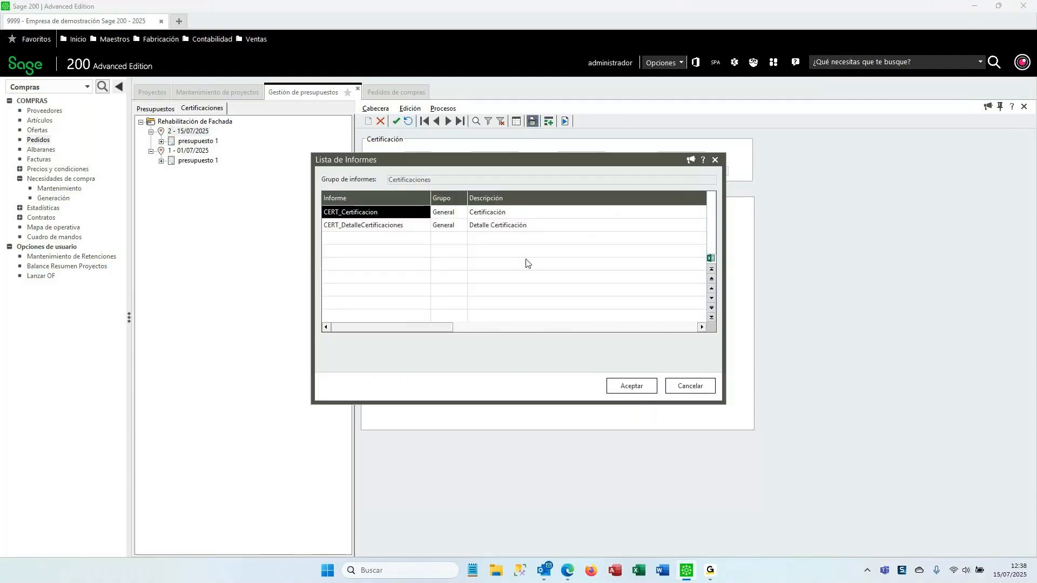
pyautogui.click(386, 225)
pyautogui.click(640, 387)
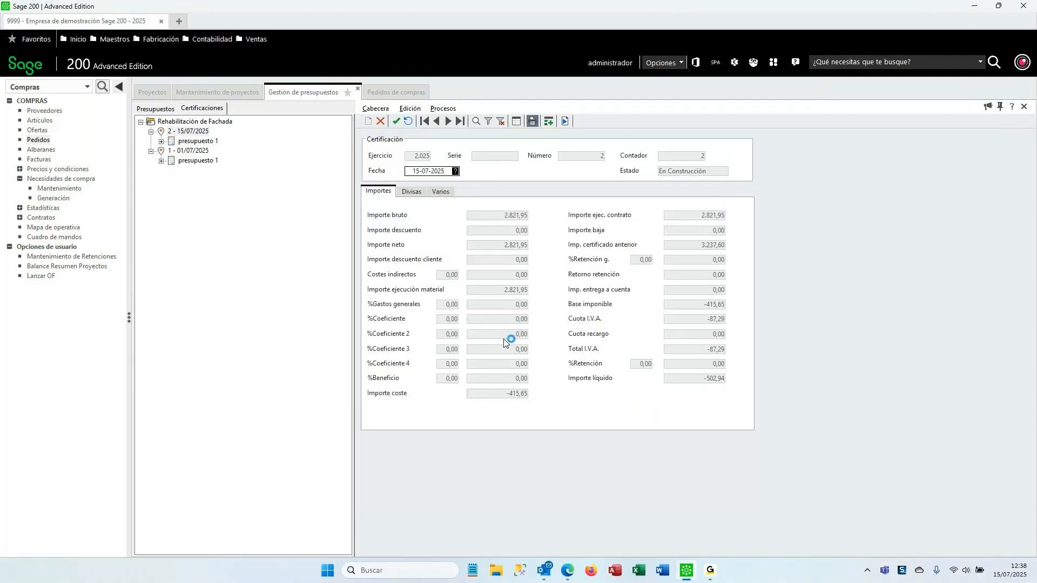
pyautogui.click(597, 367)
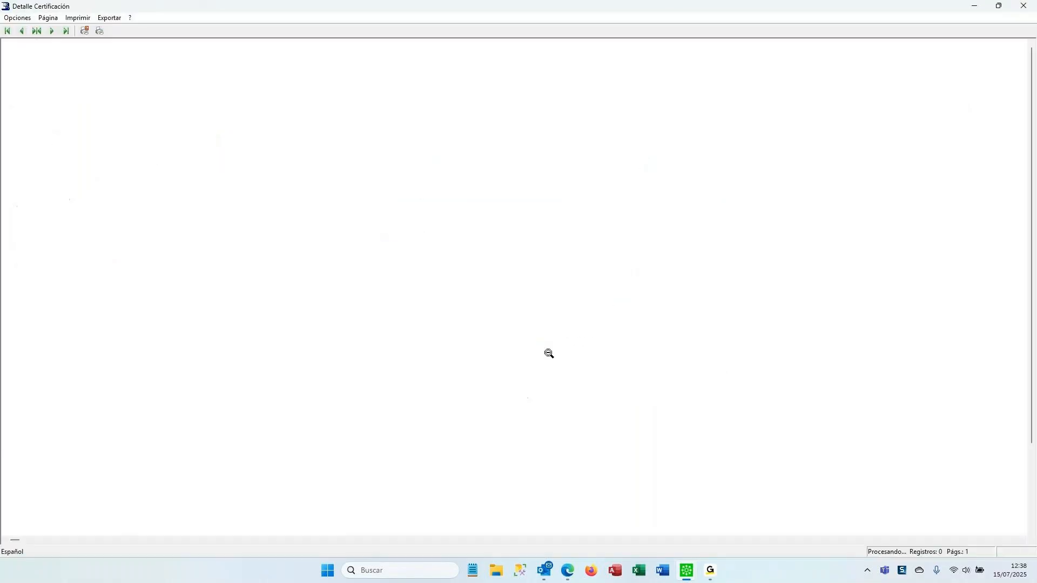
pyautogui.scroll(-5, 543, 352)
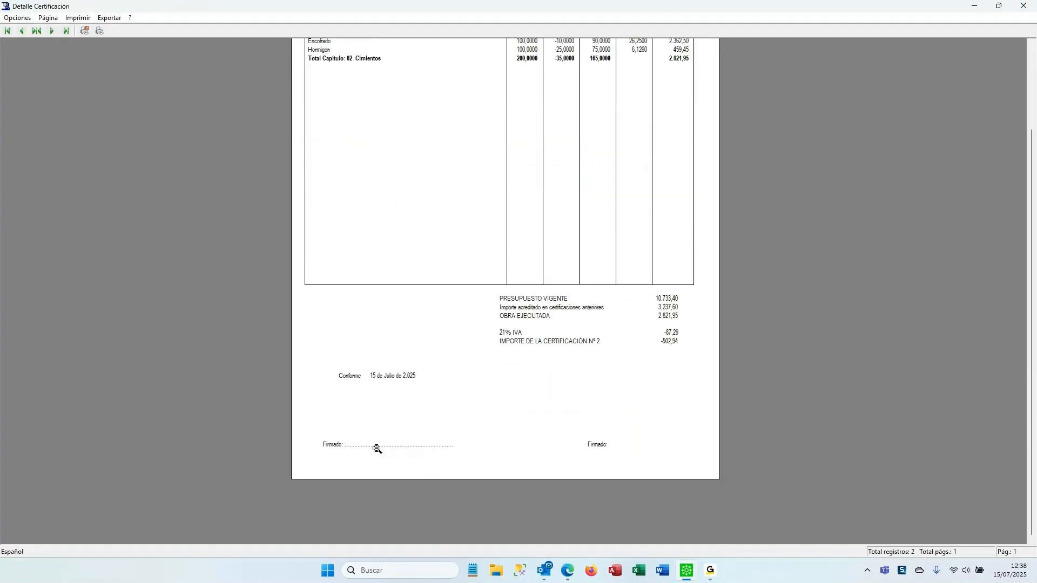
pyautogui.scroll(5, 471, 391)
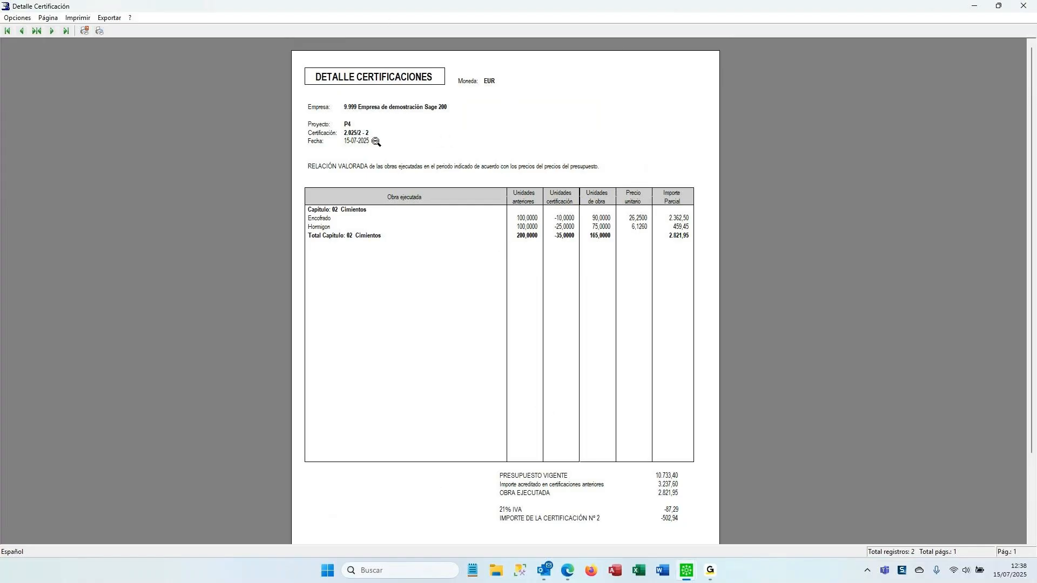
pyautogui.scroll(-1, 523, 273)
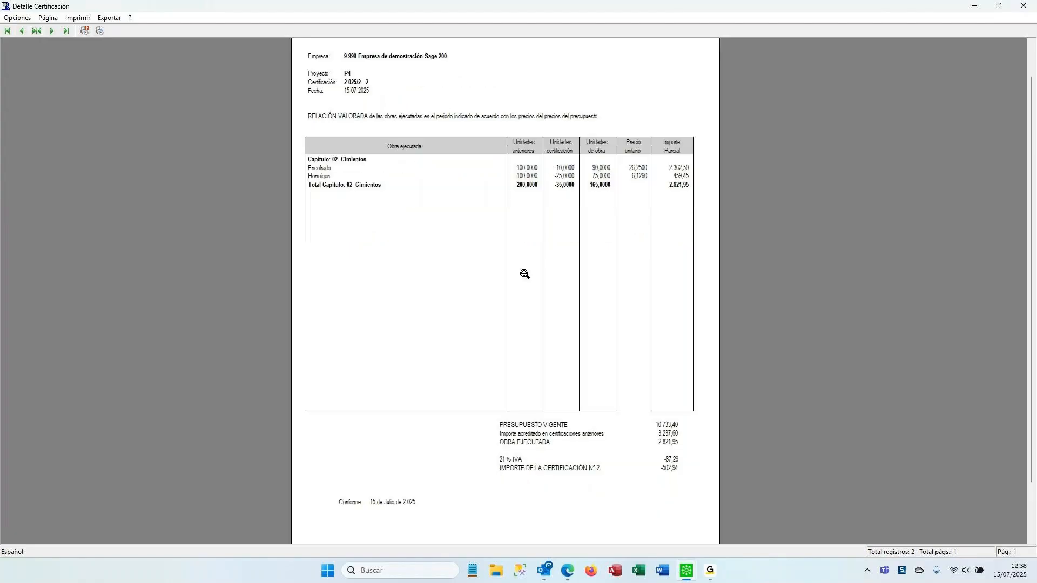
pyautogui.scroll(1, 505, 259)
pyautogui.click(1024, 7)
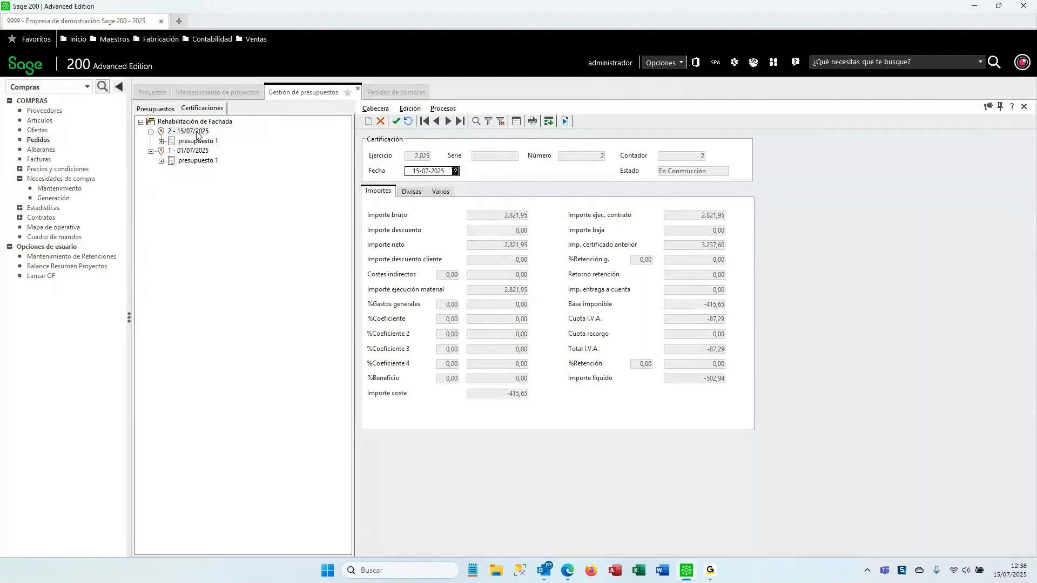
# Change the status of the 15/07/2025 certification to Aceptada.
pyautogui.click(443, 108)
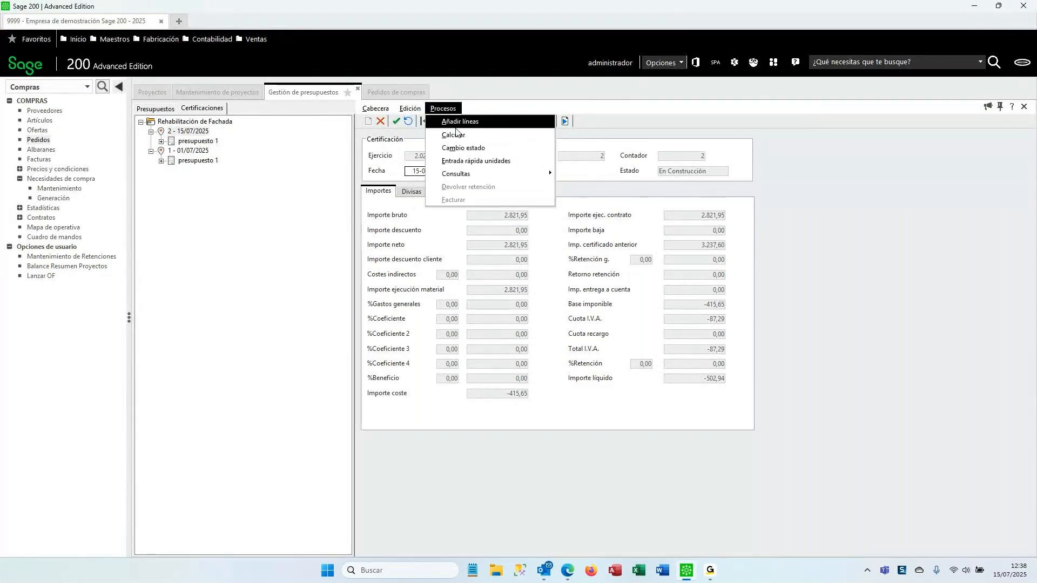
pyautogui.click(485, 148)
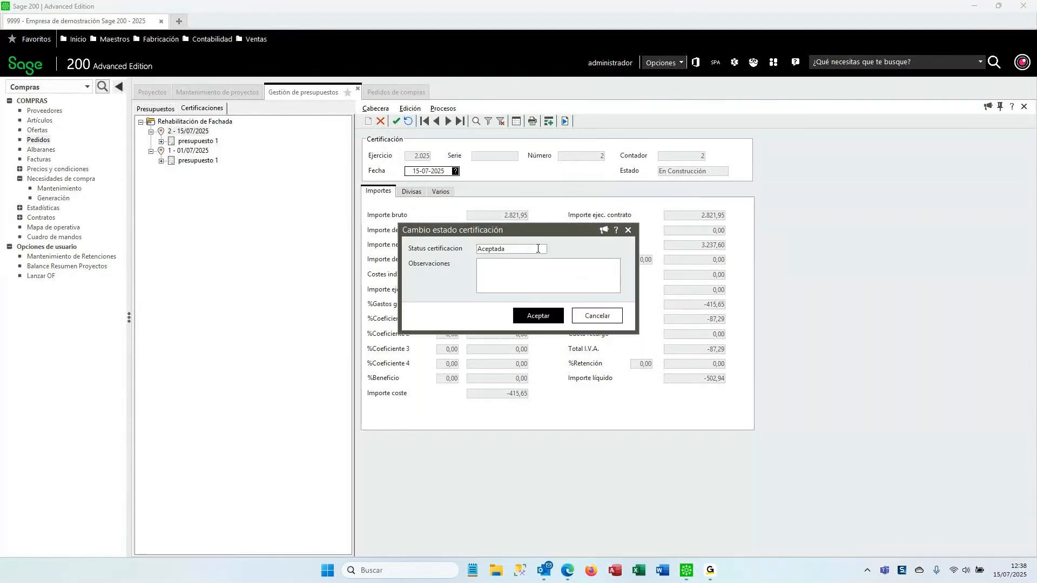
pyautogui.click(546, 322)
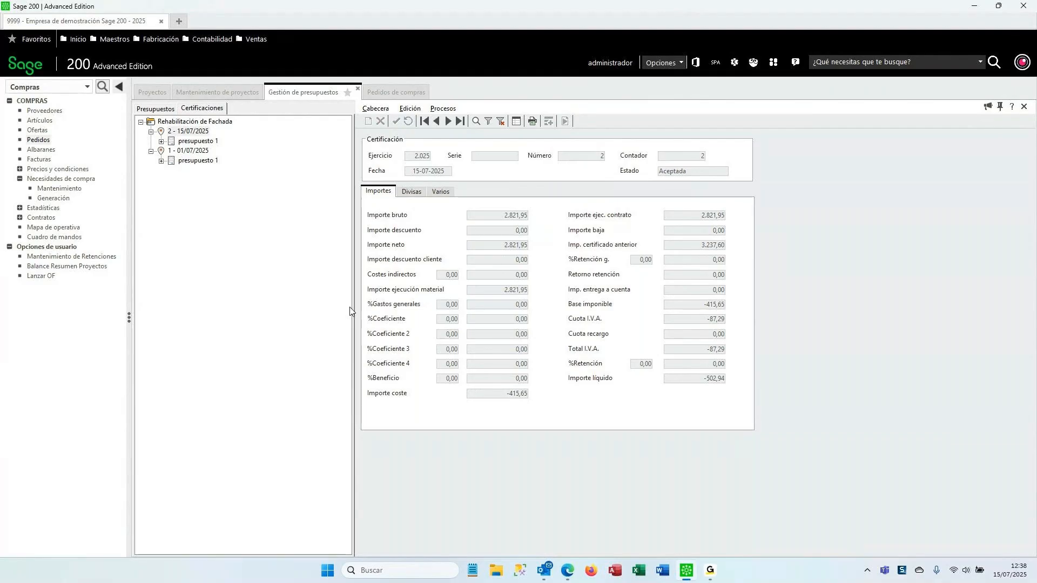
# Generate the billing delivery note for the 15/07/2025 certification, printing it on screen with the Albaranes de venta (DOC) Origen report.
pyautogui.click(443, 109)
pyautogui.click(464, 199)
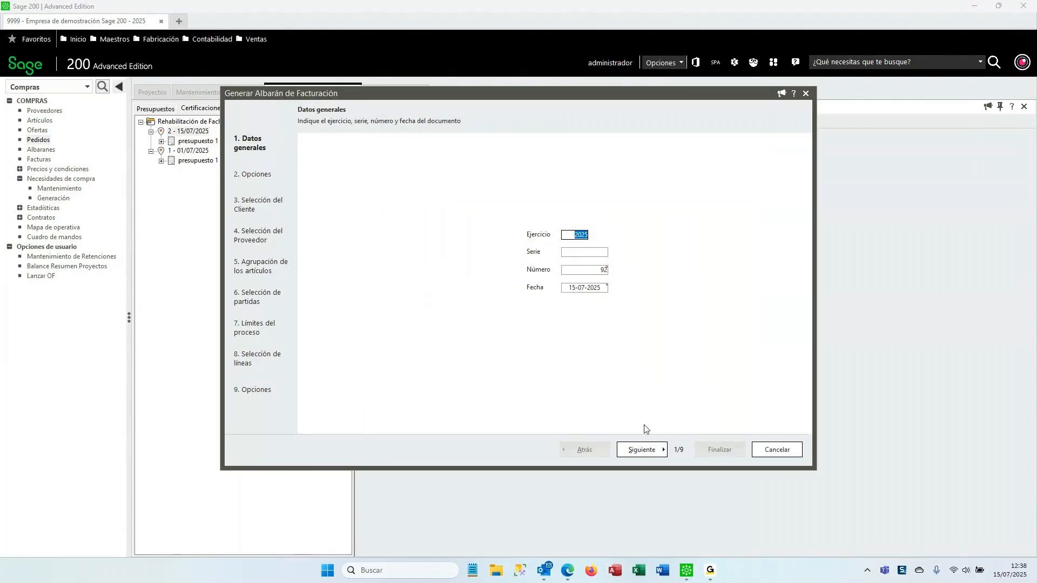
pyautogui.click(642, 450)
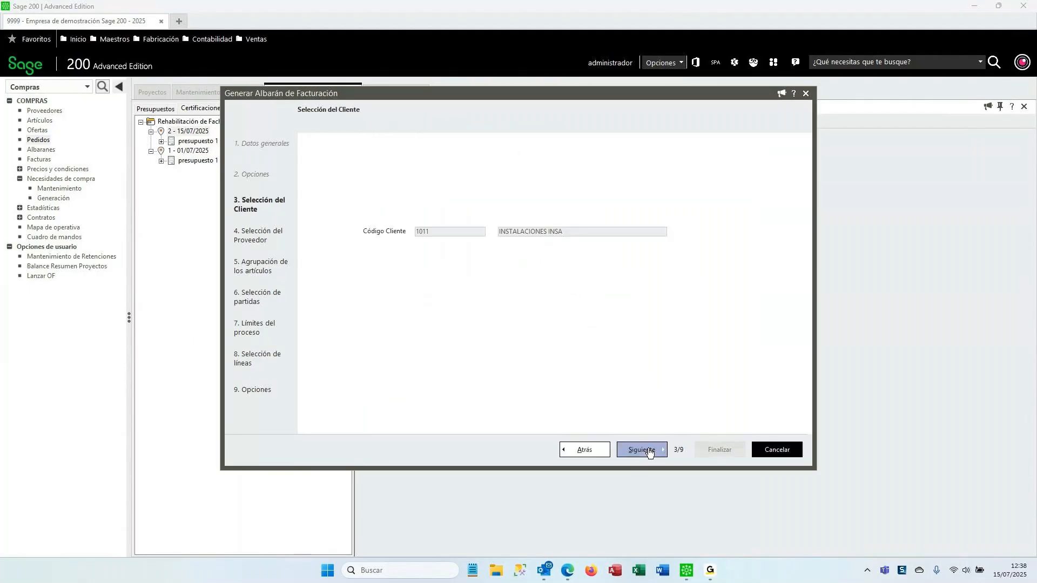
pyautogui.click(643, 450)
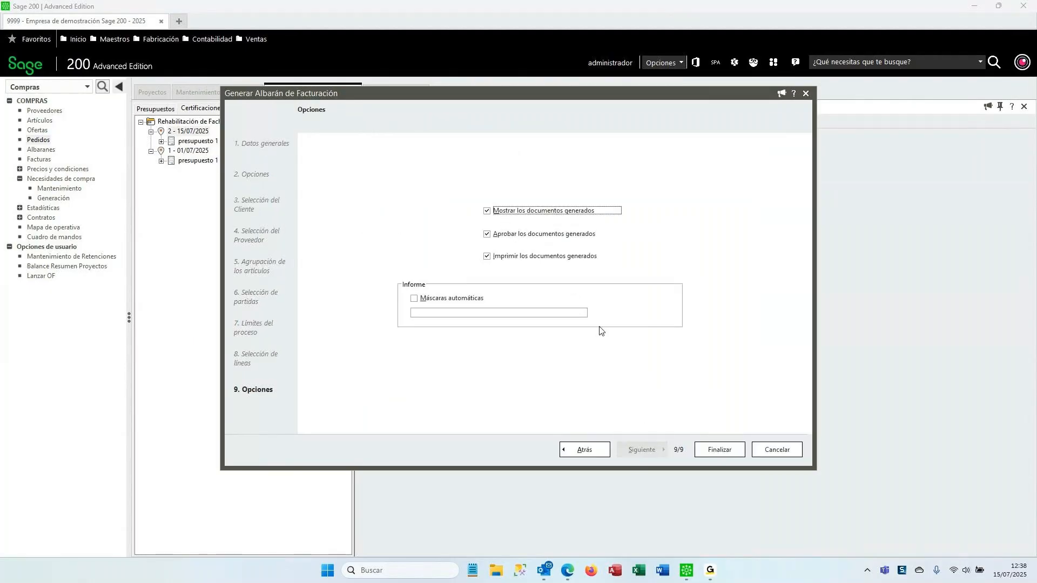
pyautogui.click(467, 314)
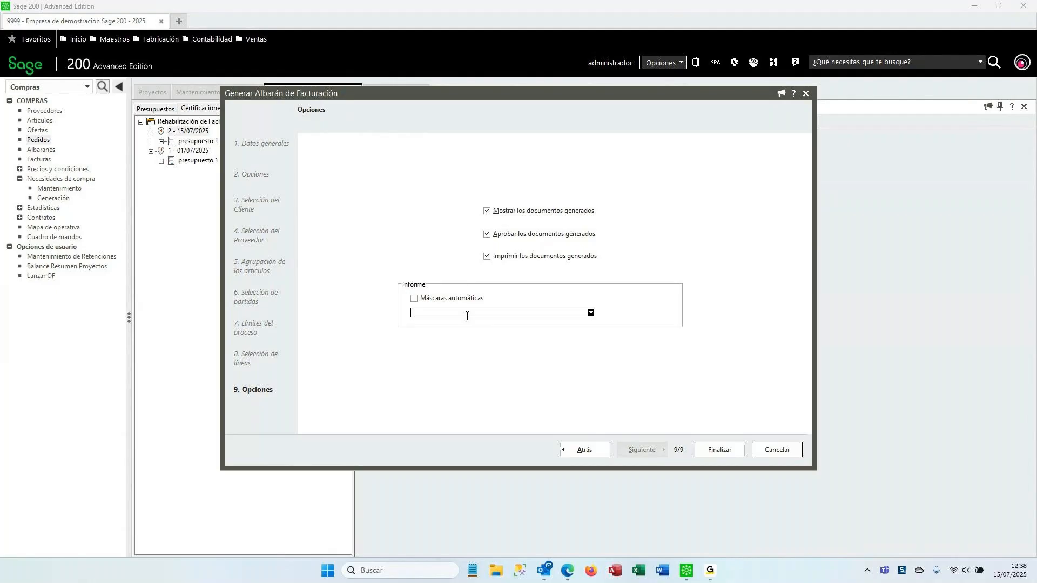
pyautogui.click(591, 313)
pyautogui.click(501, 338)
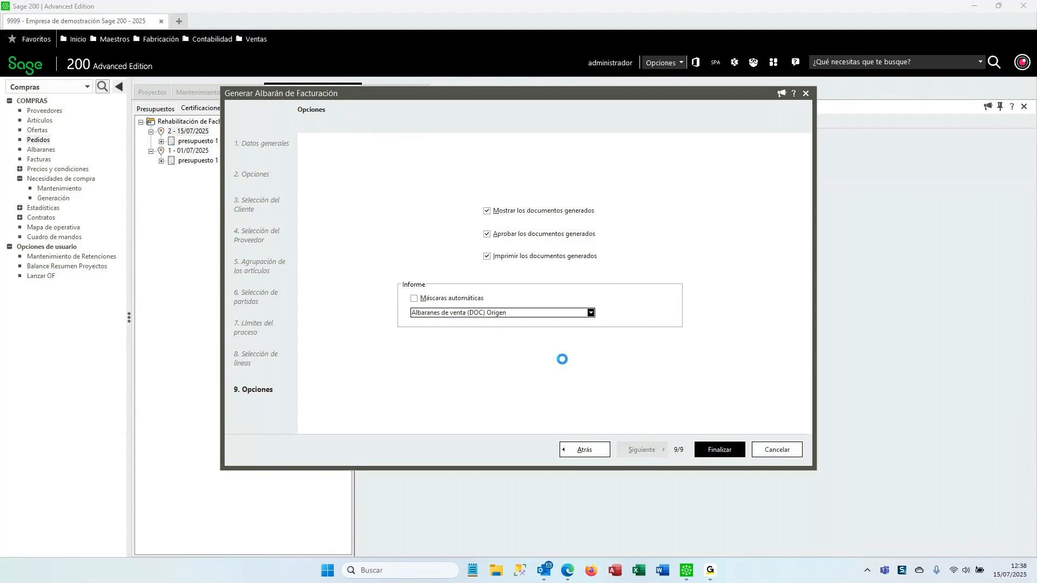
pyautogui.click(721, 447)
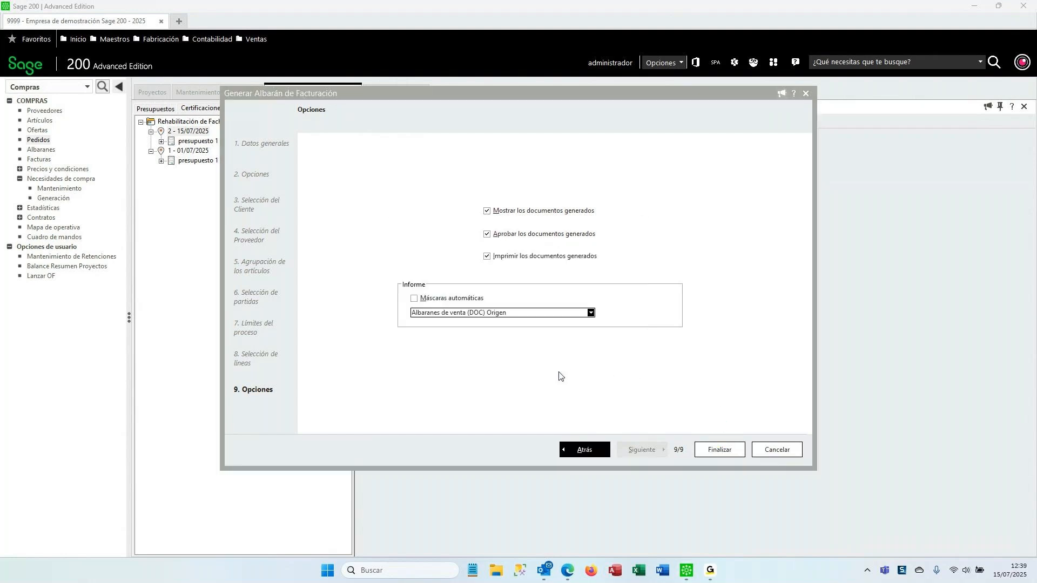
pyautogui.click(597, 368)
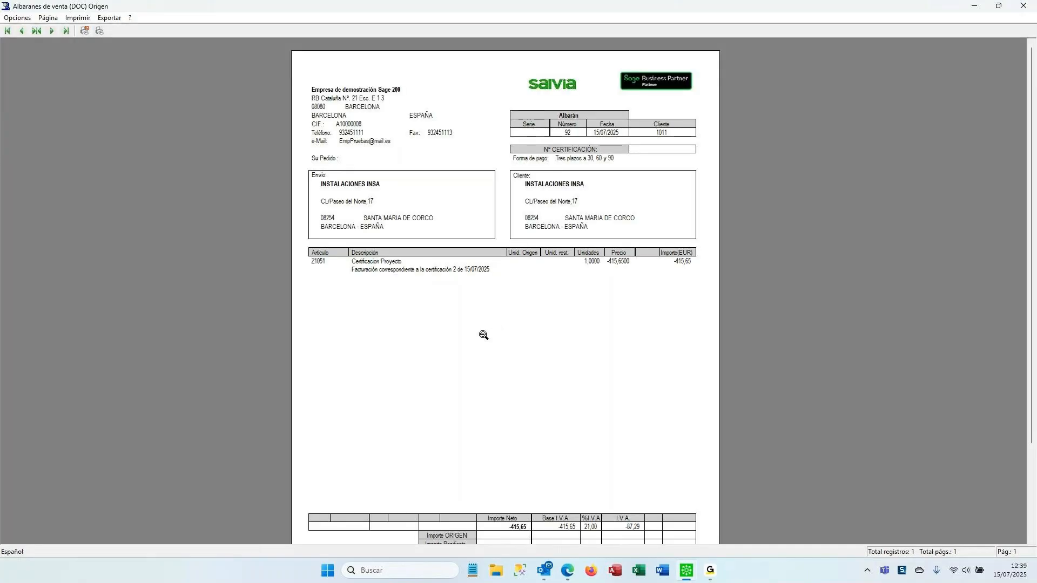
# Review the certification's delivery note preview and its line in the sales delivery note record, then close both.
pyautogui.scroll(-2, 511, 310)
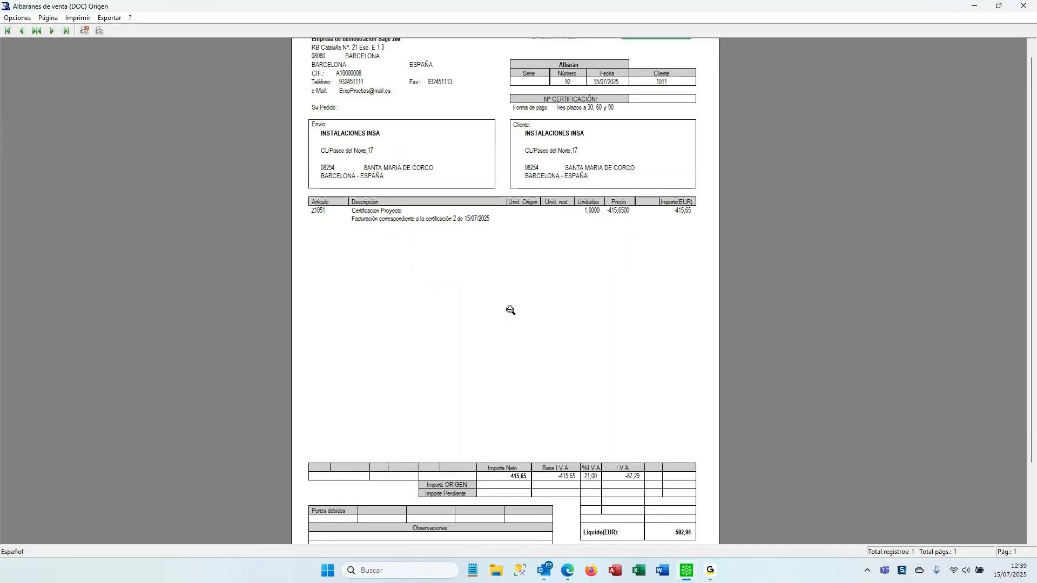
pyautogui.scroll(2, 502, 282)
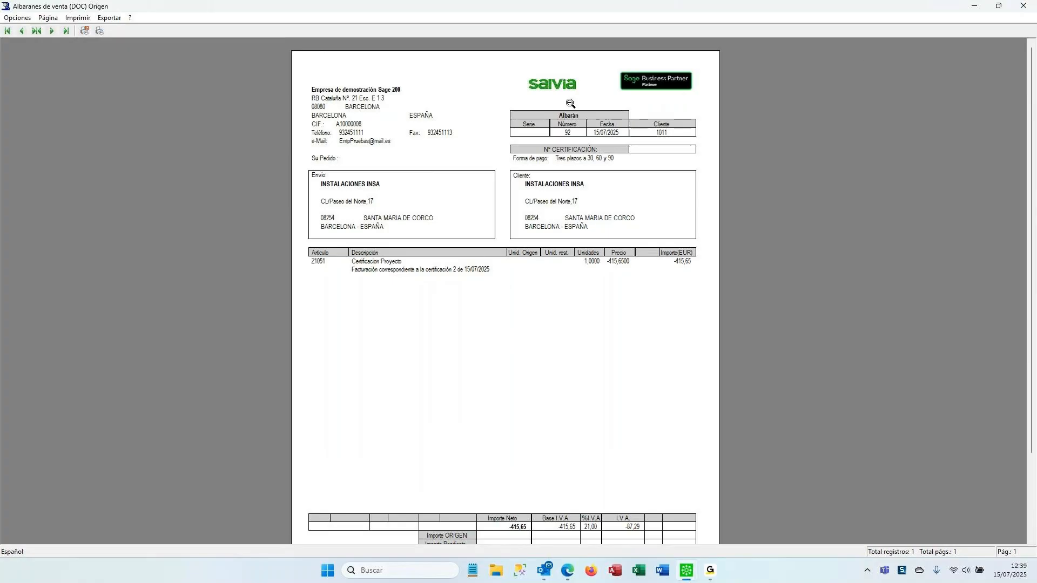
pyautogui.click(1023, 6)
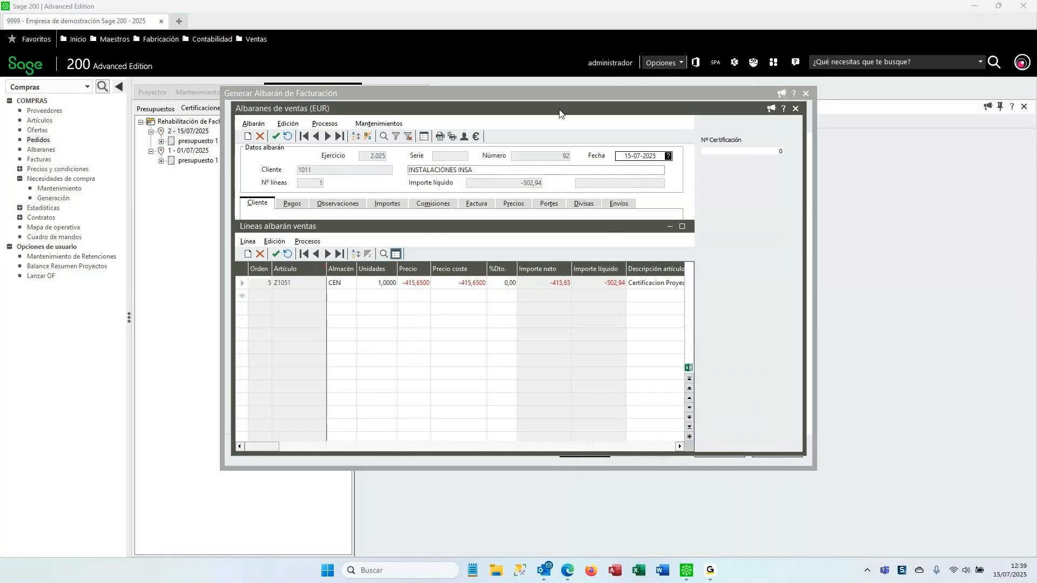
pyautogui.moveTo(570, 111)
pyautogui.mouseDown()
pyautogui.moveTo(563, 117)
pyautogui.moveTo(703, 165)
pyautogui.moveTo(555, 105)
pyautogui.mouseUp()
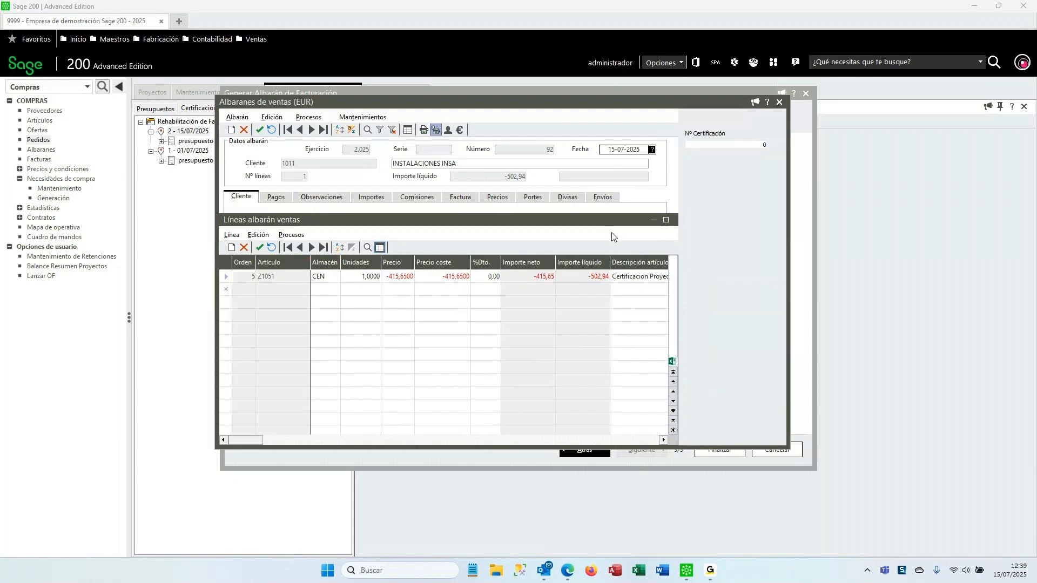
pyautogui.click(780, 102)
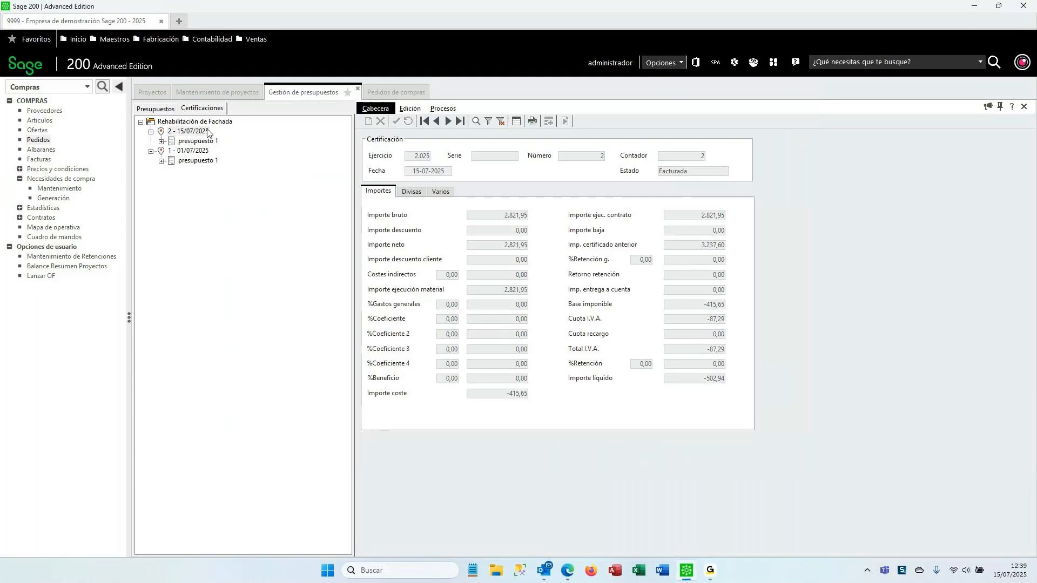
# Open the sales delivery notes list in the Ventas module and compare the invoiced status of notes 92 and 88.
pyautogui.click(81, 89)
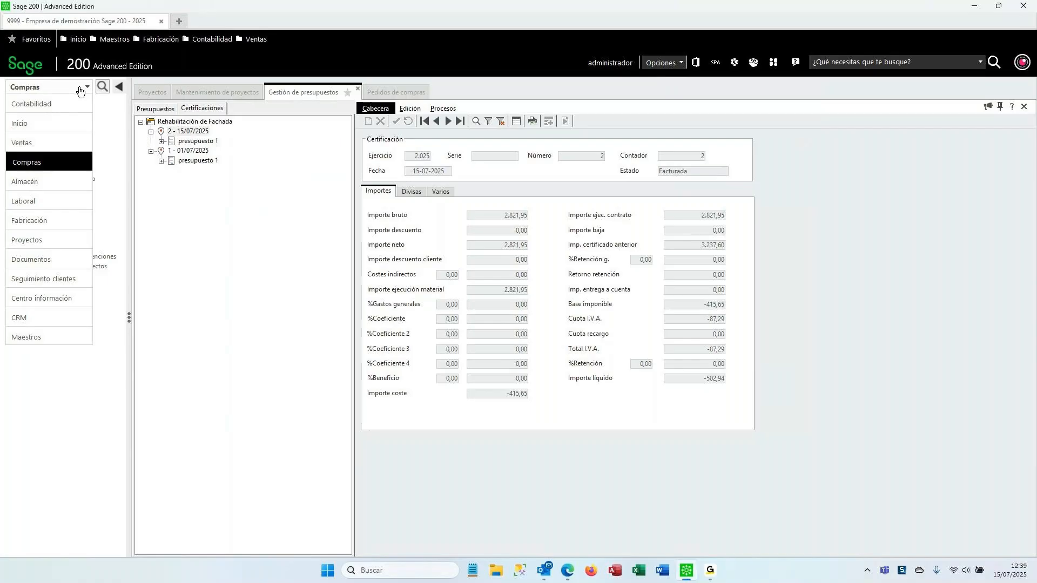
pyautogui.click(33, 144)
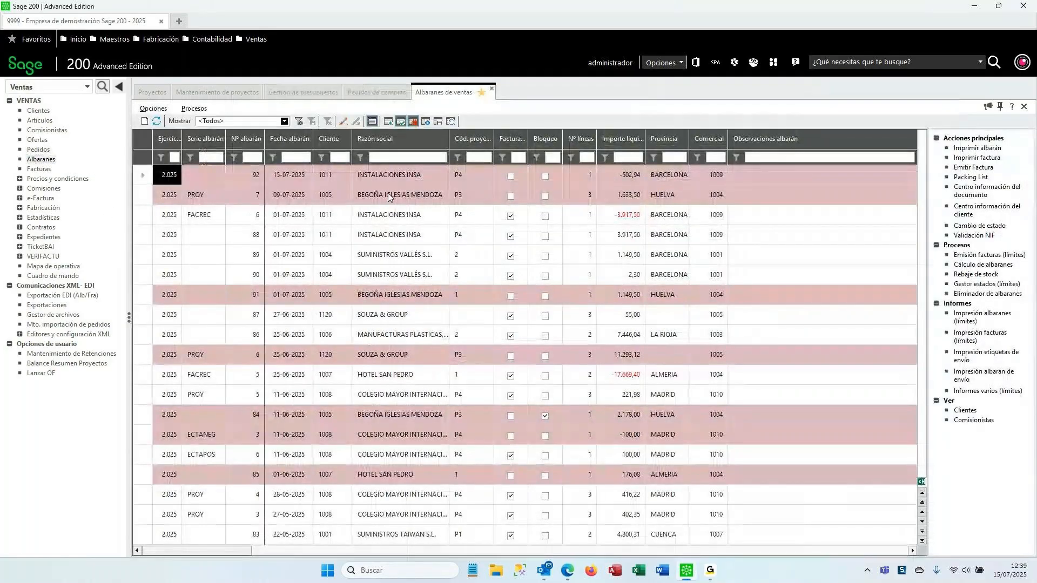
pyautogui.click(396, 178)
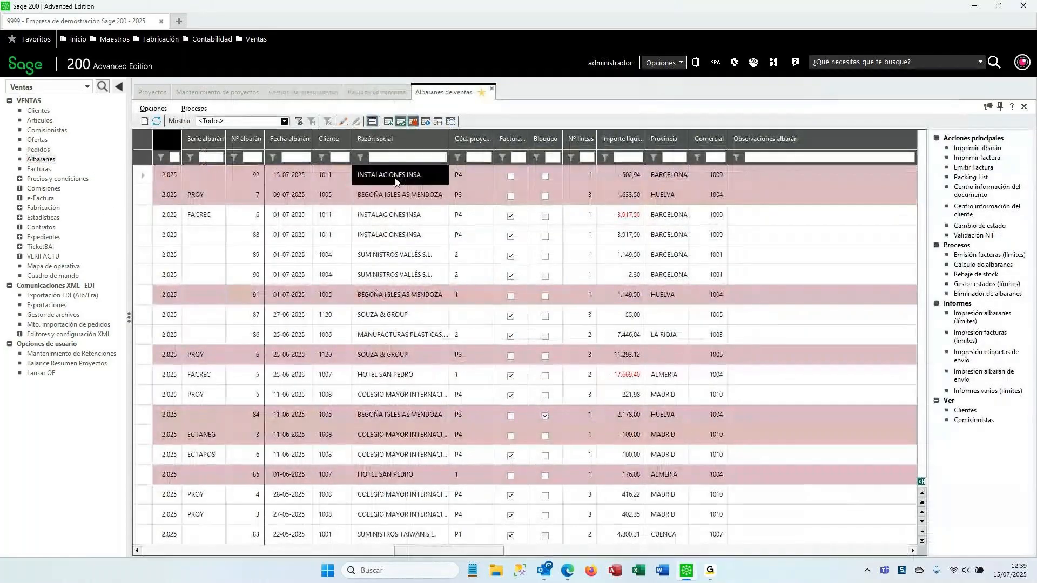
pyautogui.press('Down')
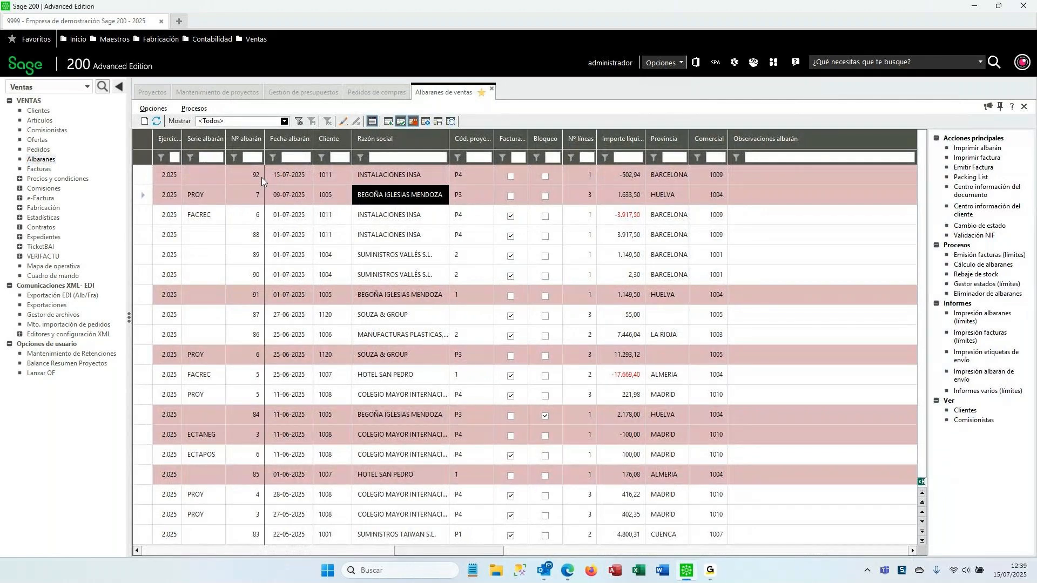
pyautogui.click(245, 236)
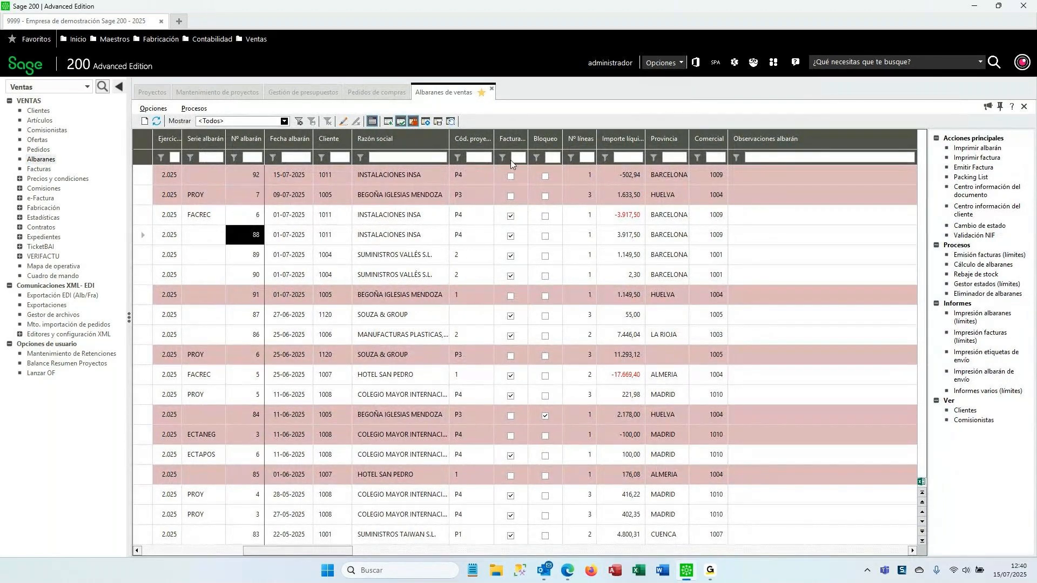
pyautogui.click(512, 176)
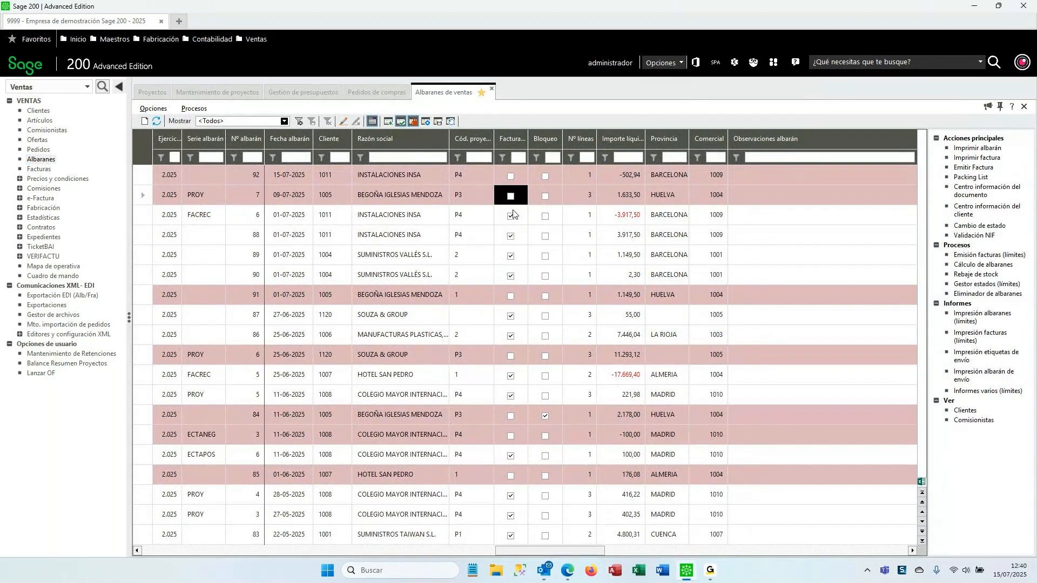
pyautogui.click(514, 239)
# Issue the invoice for the PROY series delivery note dated 09-07-2025, preview it on screen and close the preview.
pyautogui.click(513, 195)
pyautogui.click(975, 168)
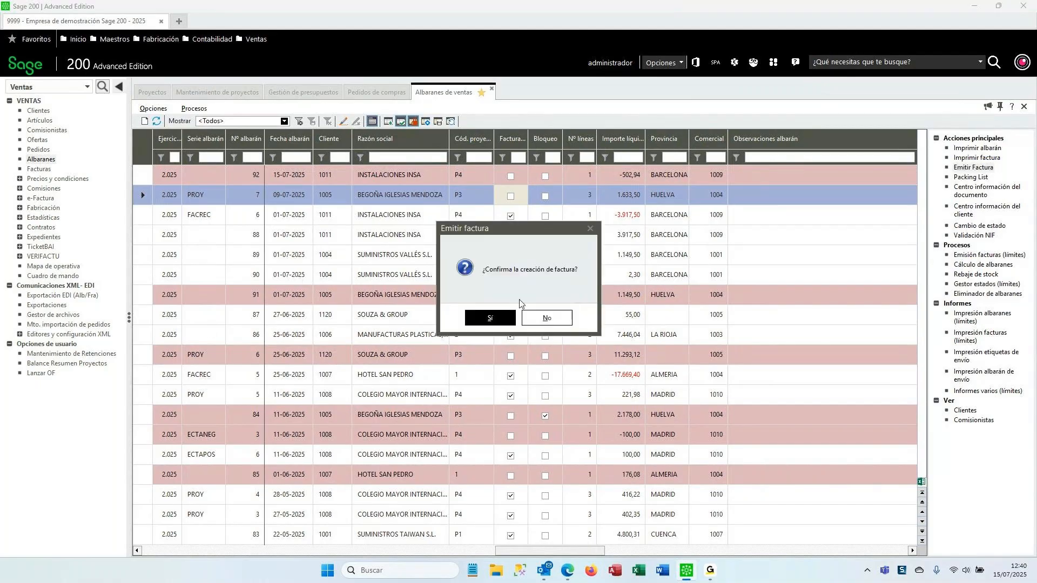
pyautogui.click(490, 318)
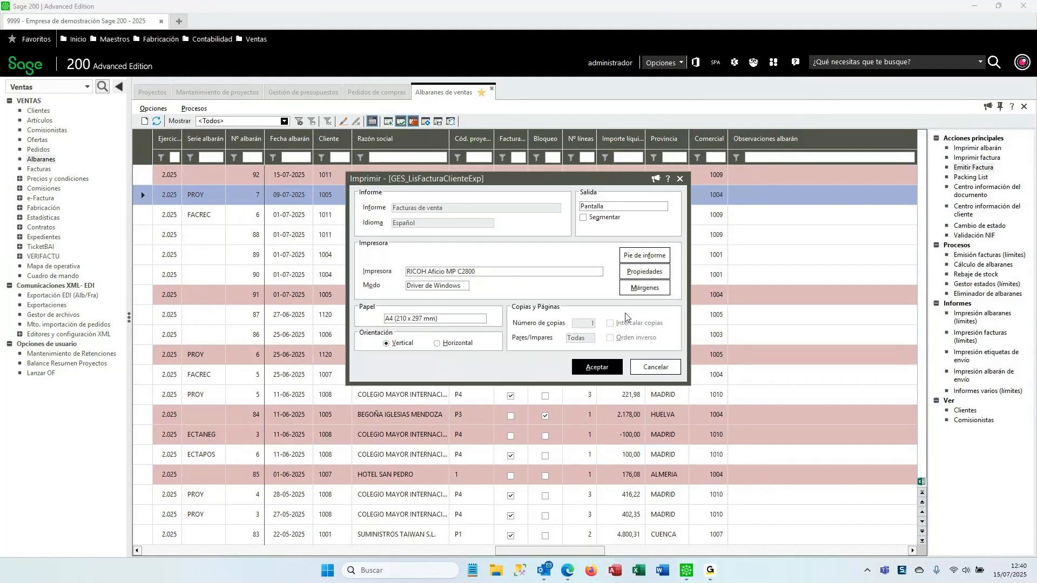
pyautogui.click(598, 369)
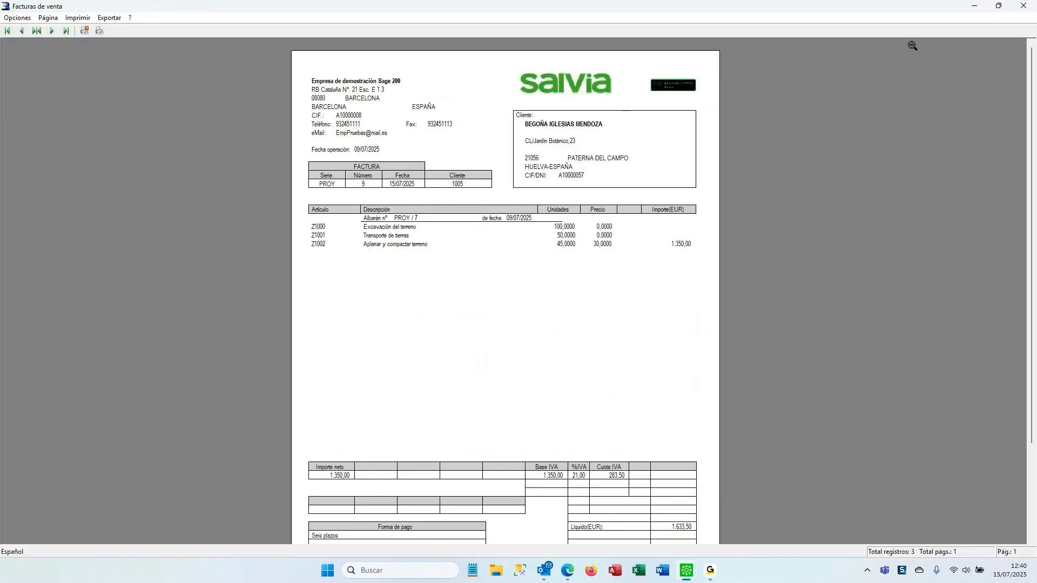
pyautogui.click(1022, 7)
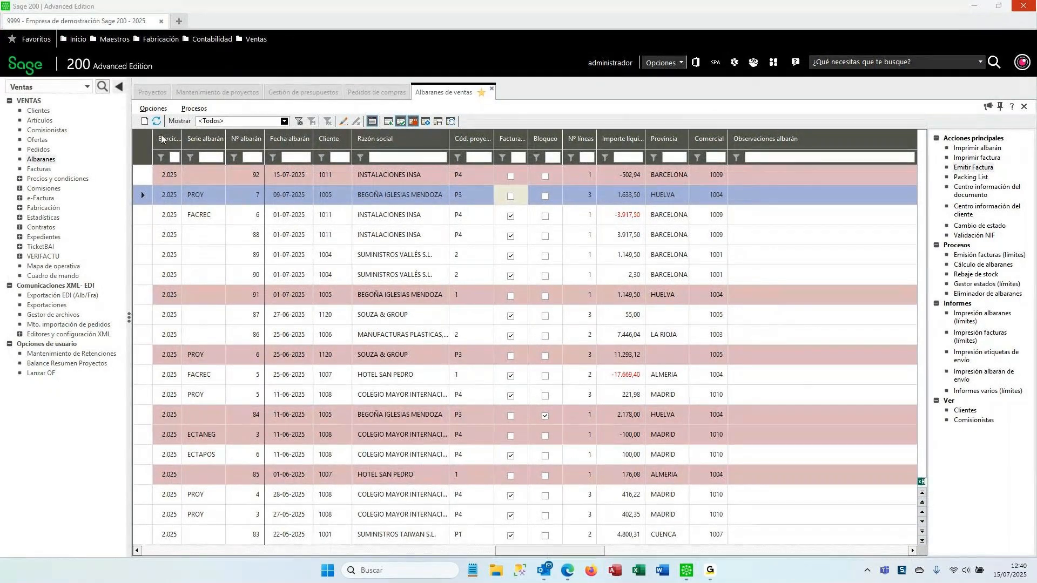
pyautogui.click(515, 201)
# Open the sales invoices list and examine the accounting status, date and company name of invoice 12.
pyautogui.click(39, 169)
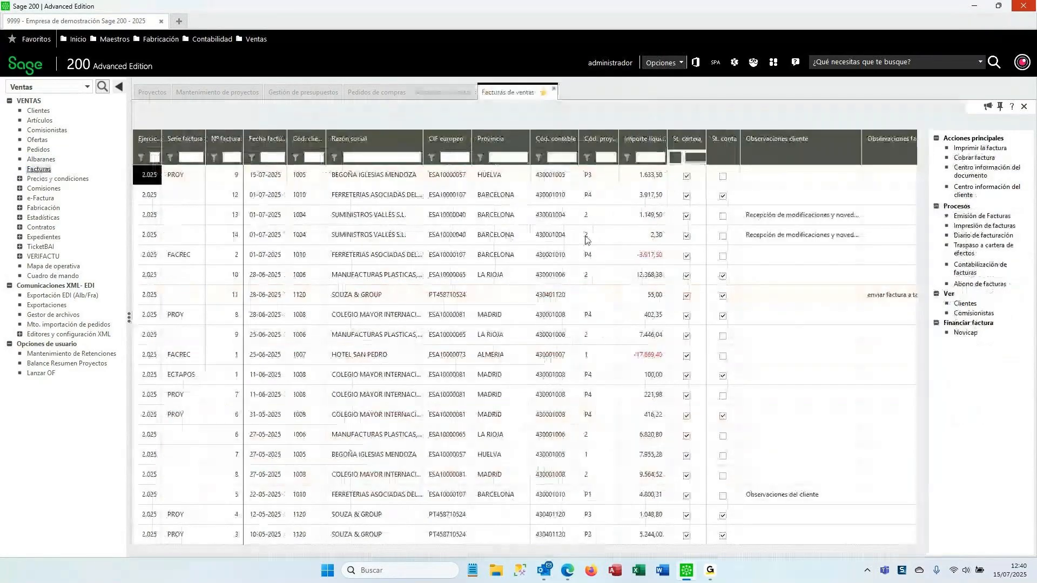
pyautogui.click(716, 196)
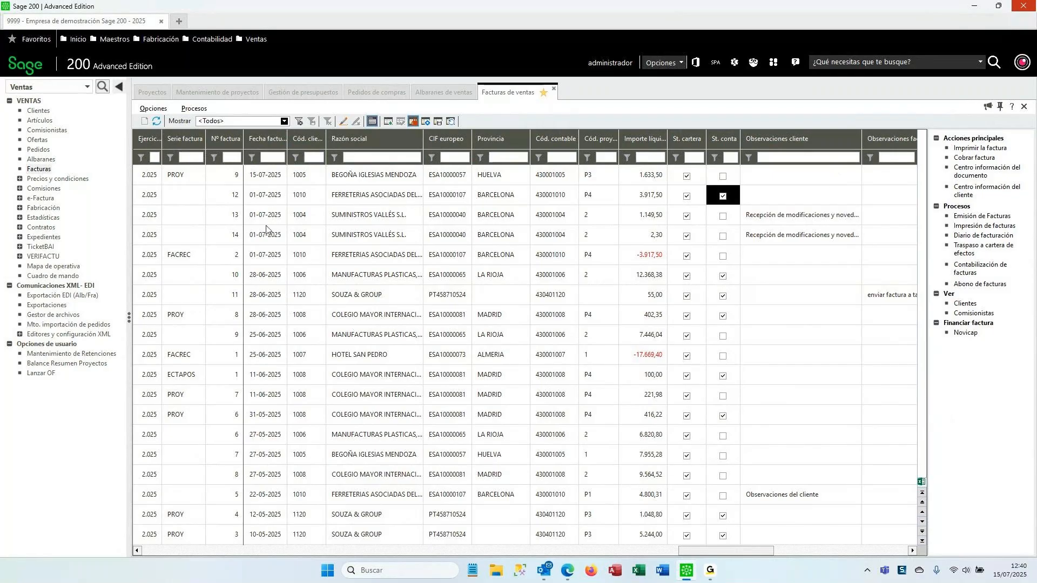
pyautogui.click(348, 198)
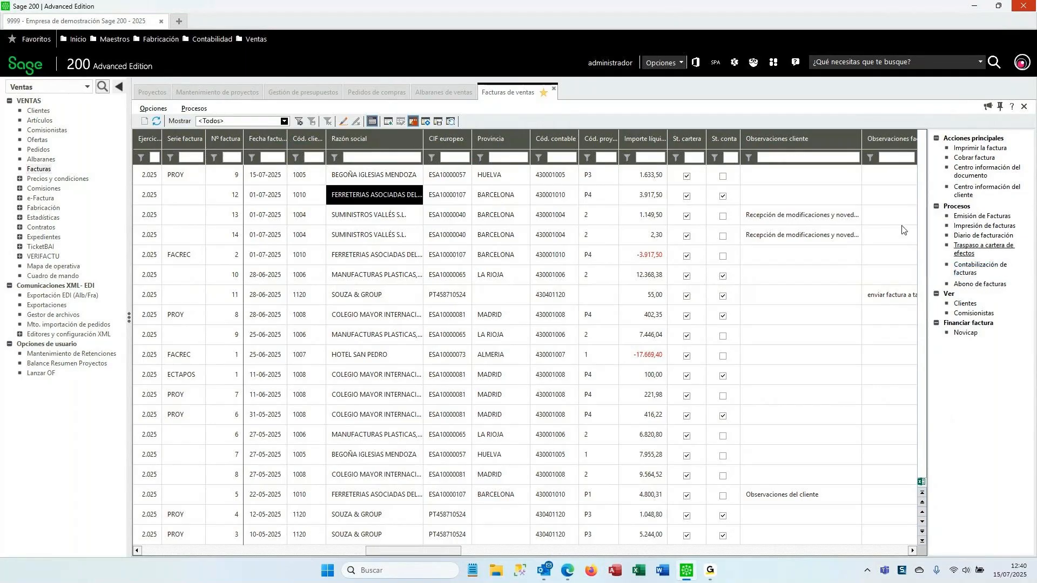
pyautogui.click(277, 199)
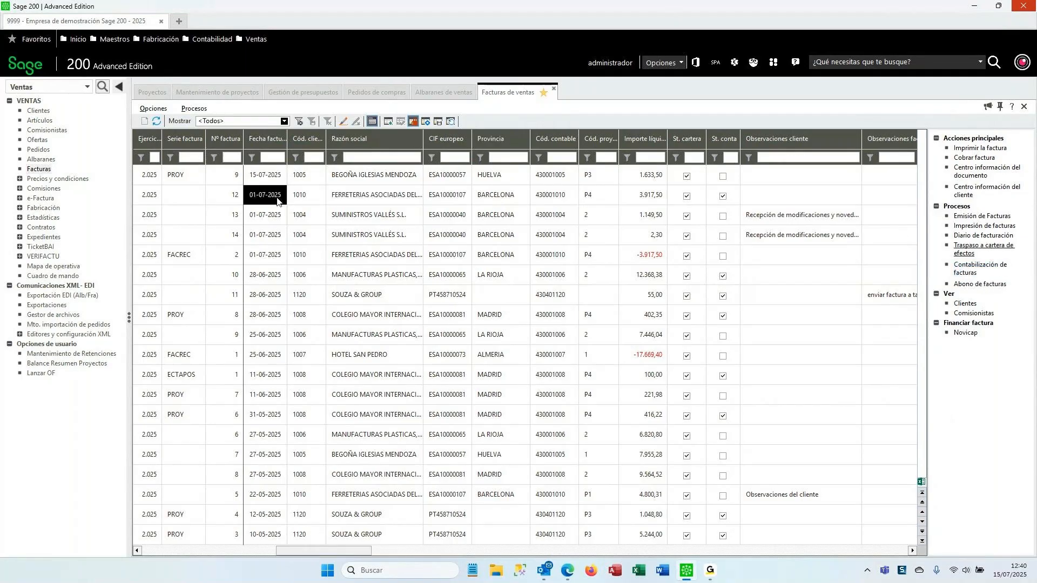
pyautogui.click(384, 203)
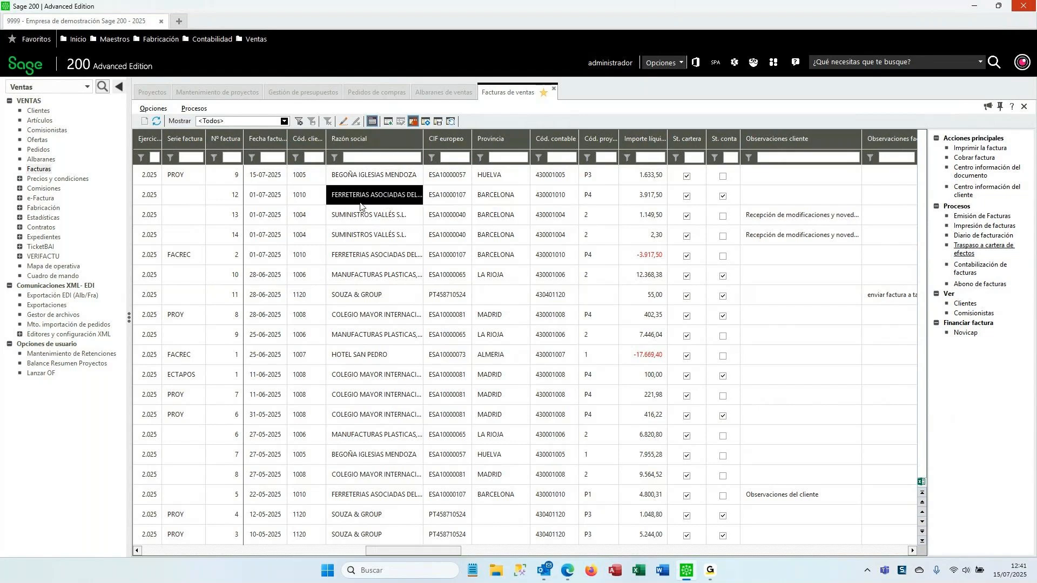
pyautogui.click(250, 199)
pyautogui.click(346, 196)
pyautogui.click(262, 200)
pyautogui.click(356, 200)
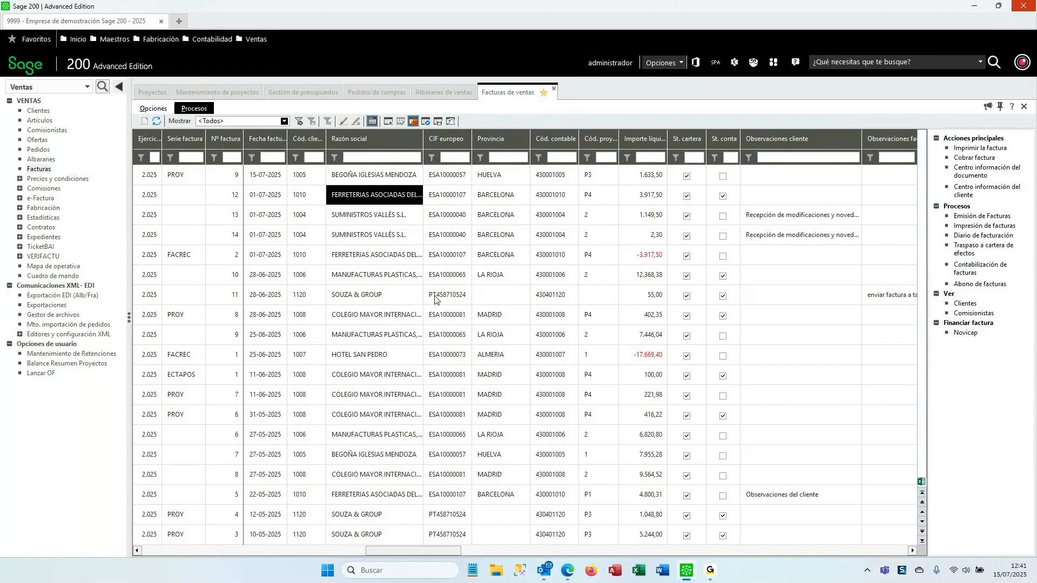
# Open the document information centre for sales invoice 12 and examine its linked delivery note, credit note and accounting entry.
pyautogui.click(433, 93)
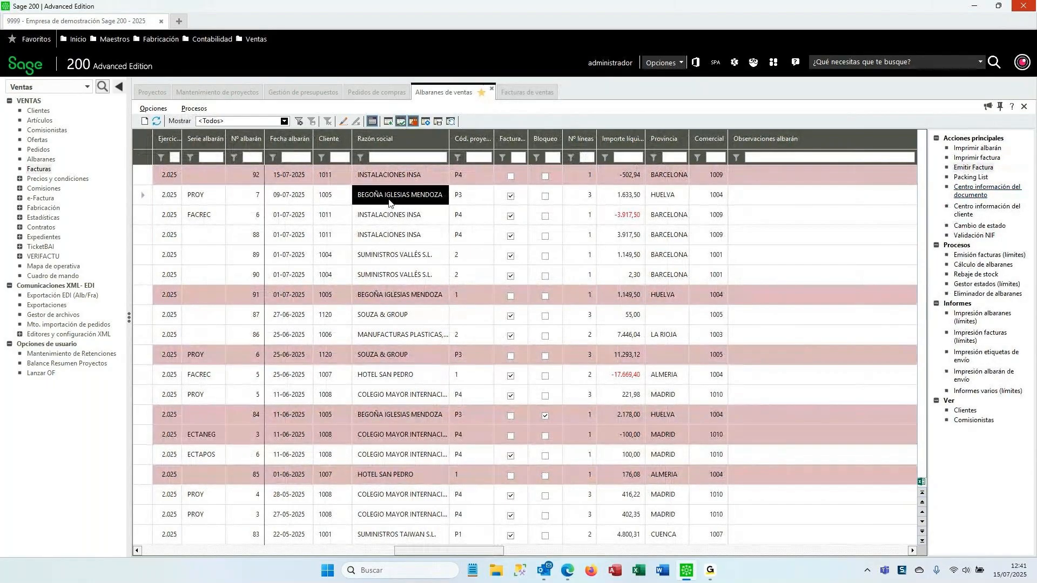
pyautogui.click(527, 93)
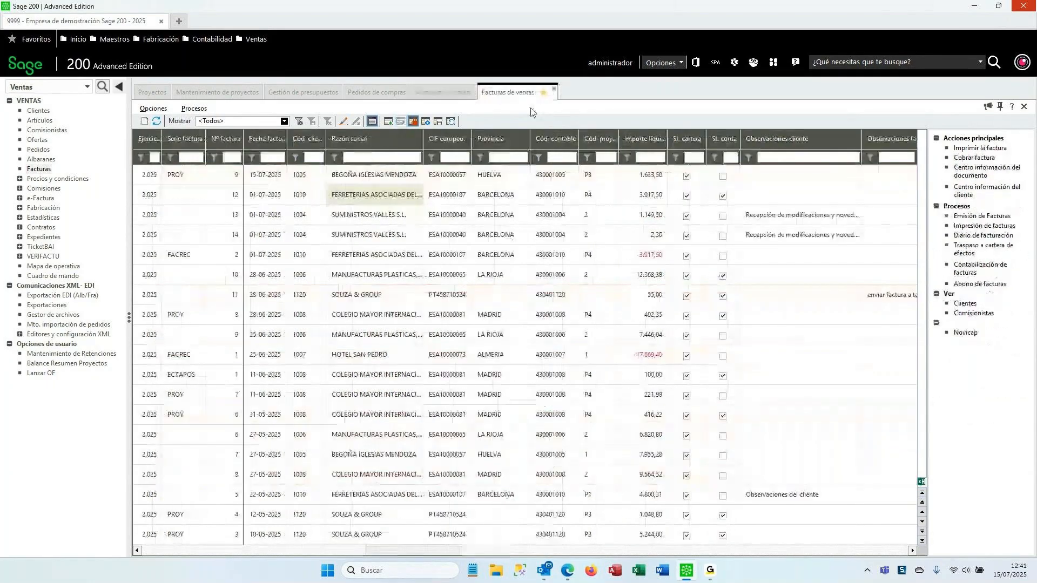
pyautogui.click(987, 172)
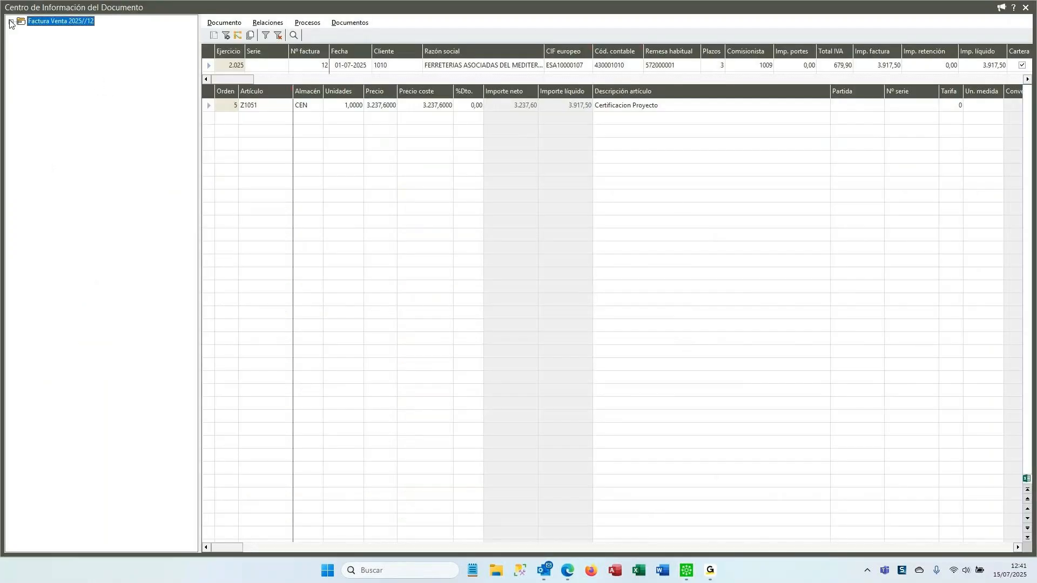
pyautogui.click(10, 22)
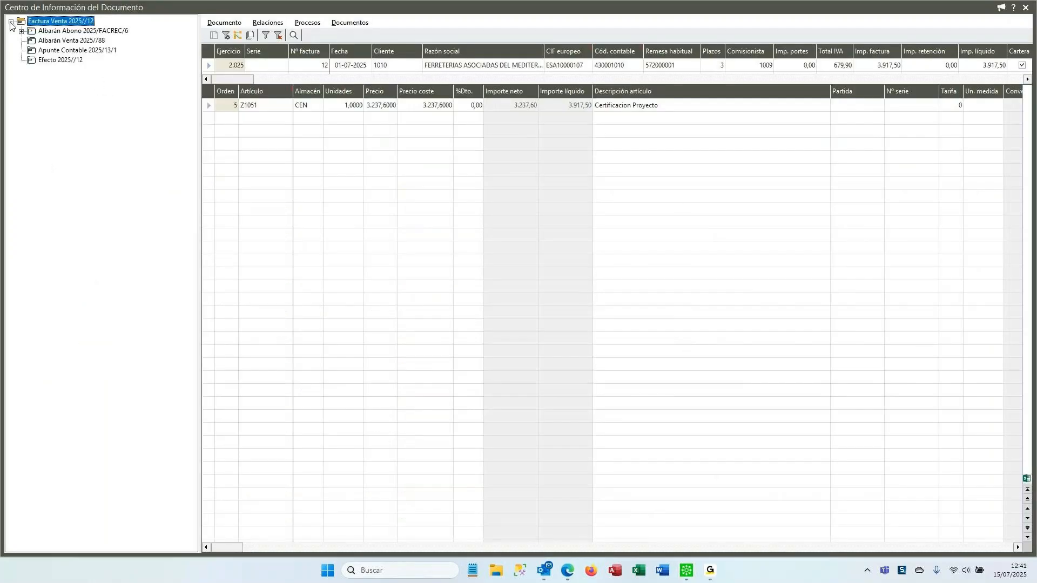
pyautogui.click(83, 41)
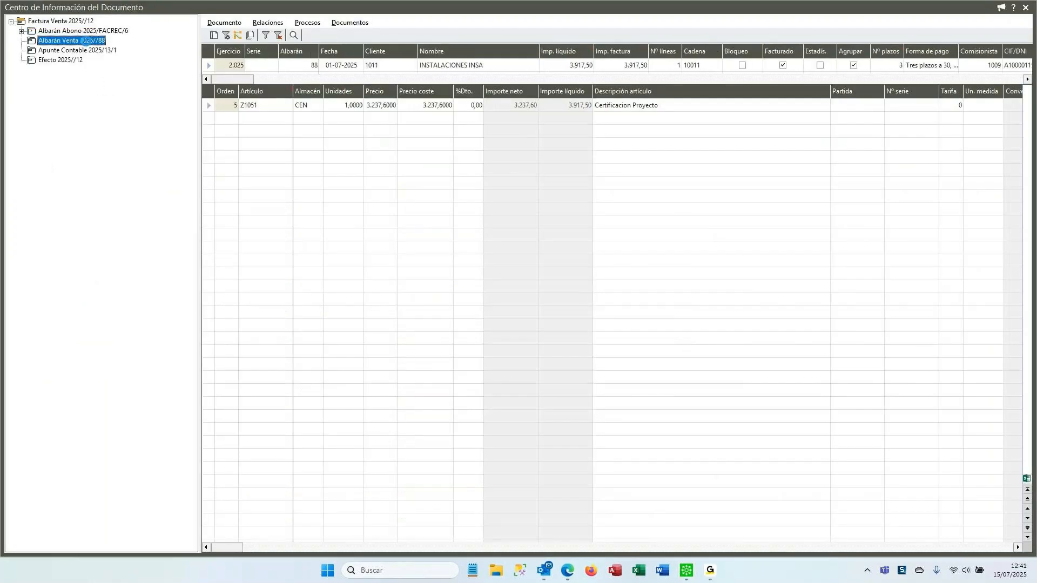
pyautogui.click(111, 31)
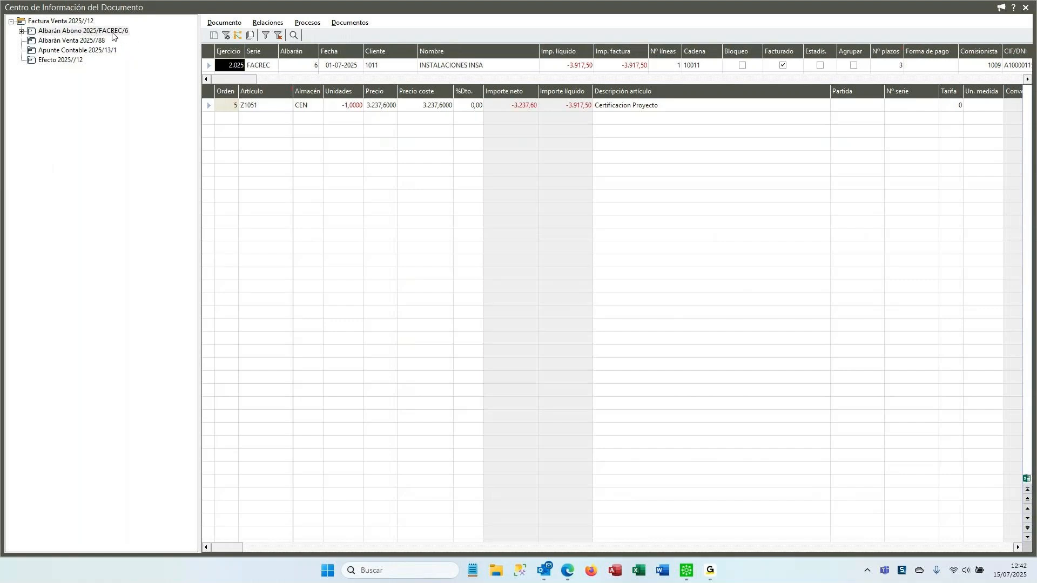
pyautogui.click(88, 51)
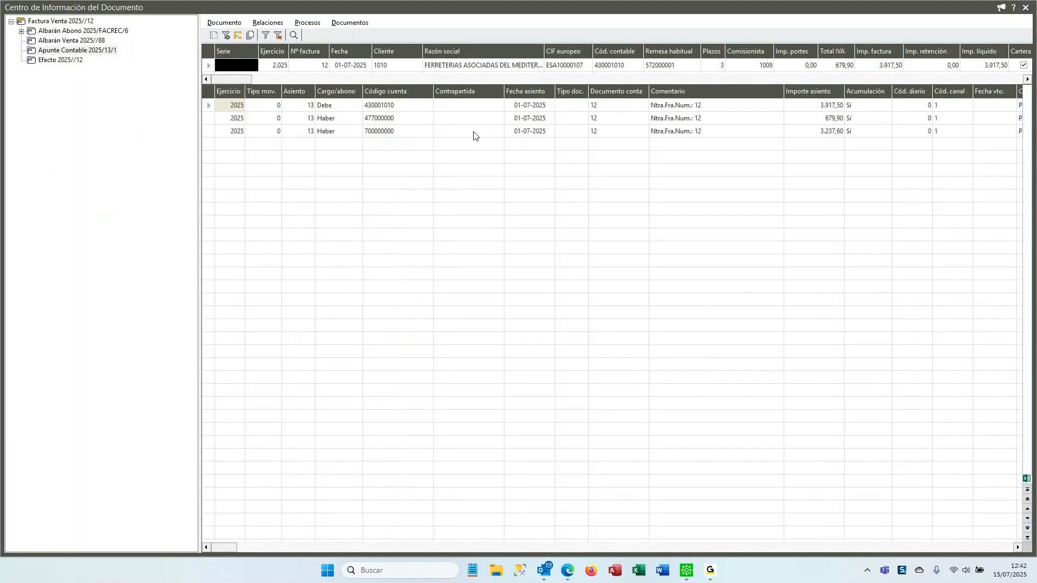
# Check the accounting entry's account code for invoice 12 and examine its linked payment effects in the document information centre.
pyautogui.click(421, 105)
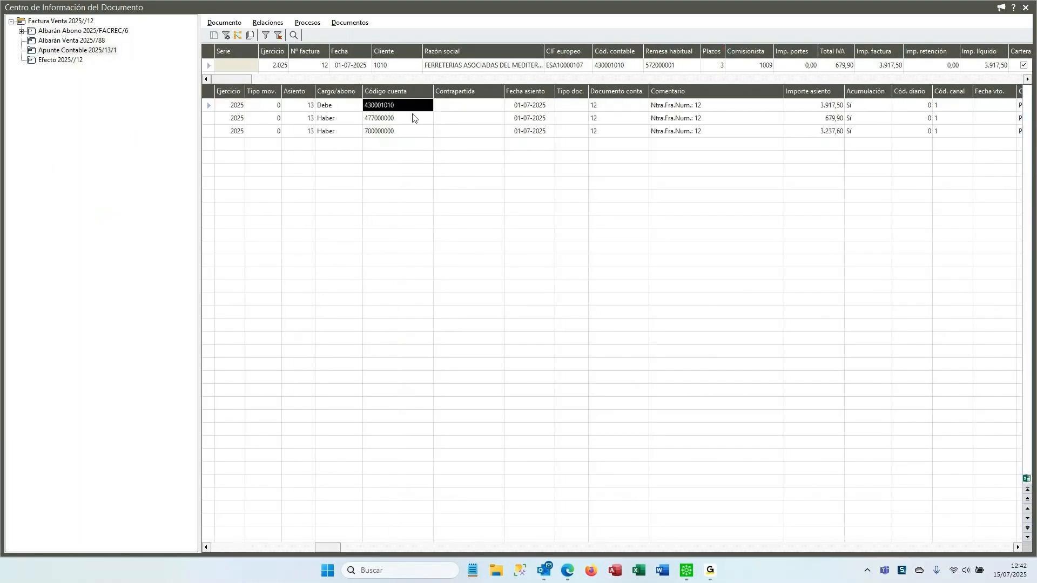
pyautogui.click(64, 60)
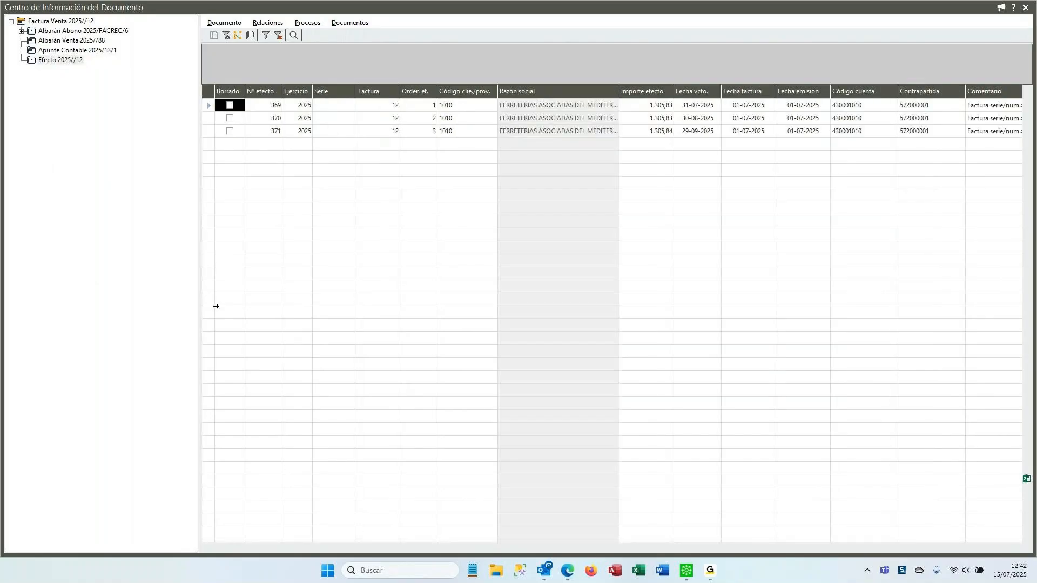
pyautogui.click(303, 119)
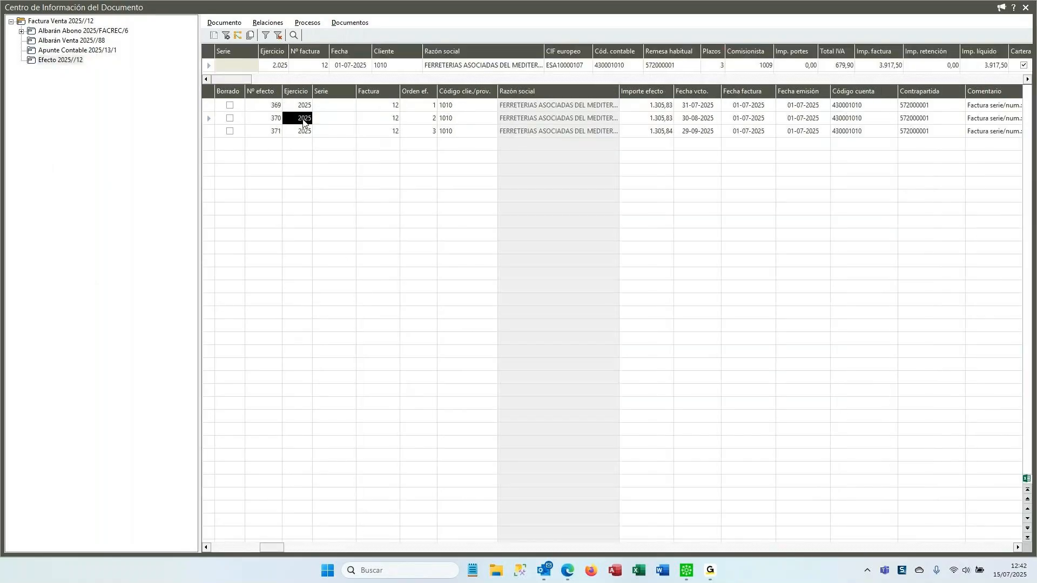
pyautogui.click(301, 133)
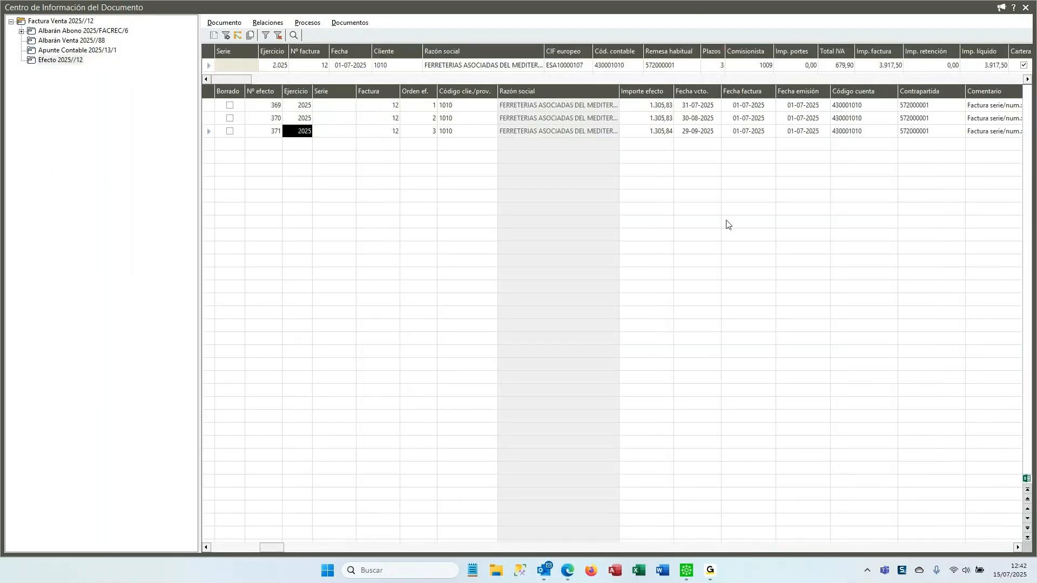
# Set the due date of effect 369 for invoice 12 to 20-07-2025, save it and close the document information centre.
pyautogui.click(303, 108)
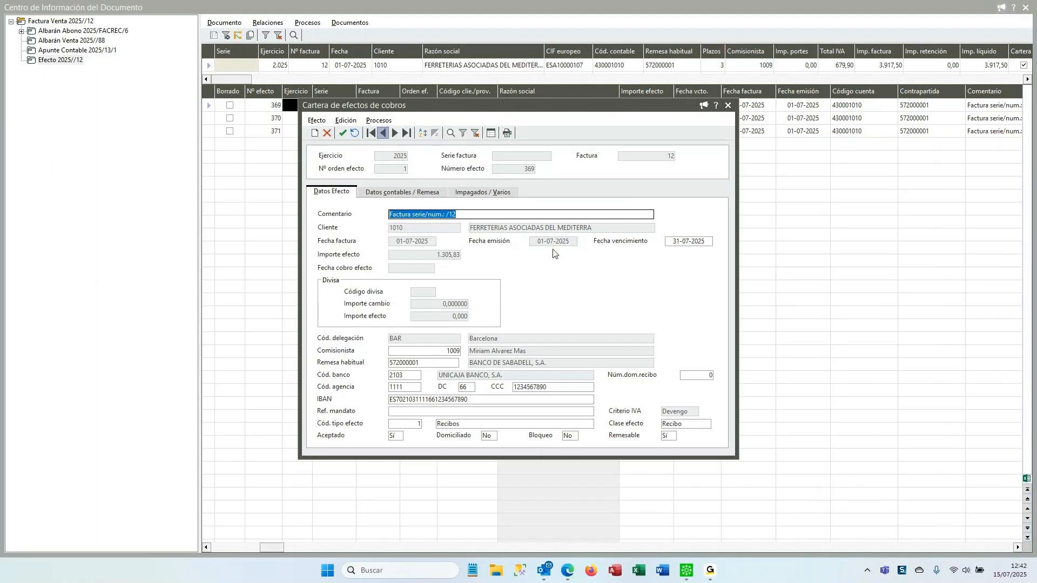
pyautogui.click(667, 244)
pyautogui.write('20')
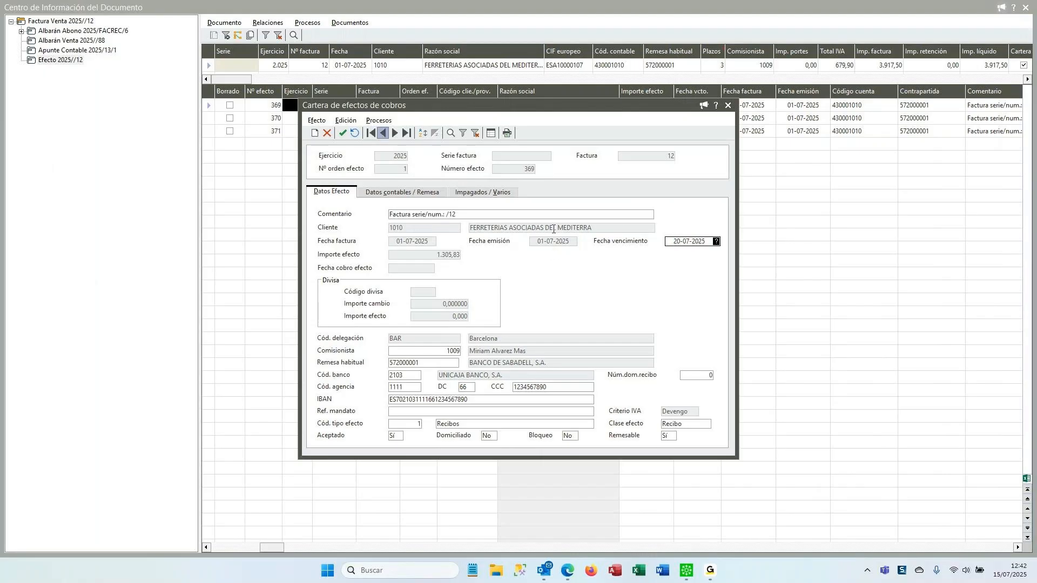
pyautogui.click(342, 133)
pyautogui.click(728, 106)
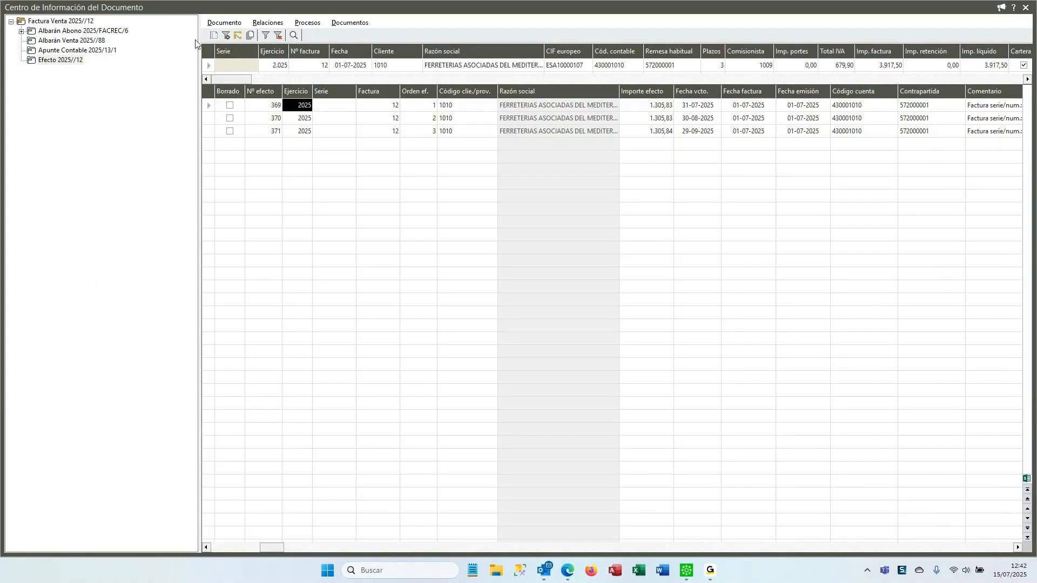
pyautogui.click(1025, 7)
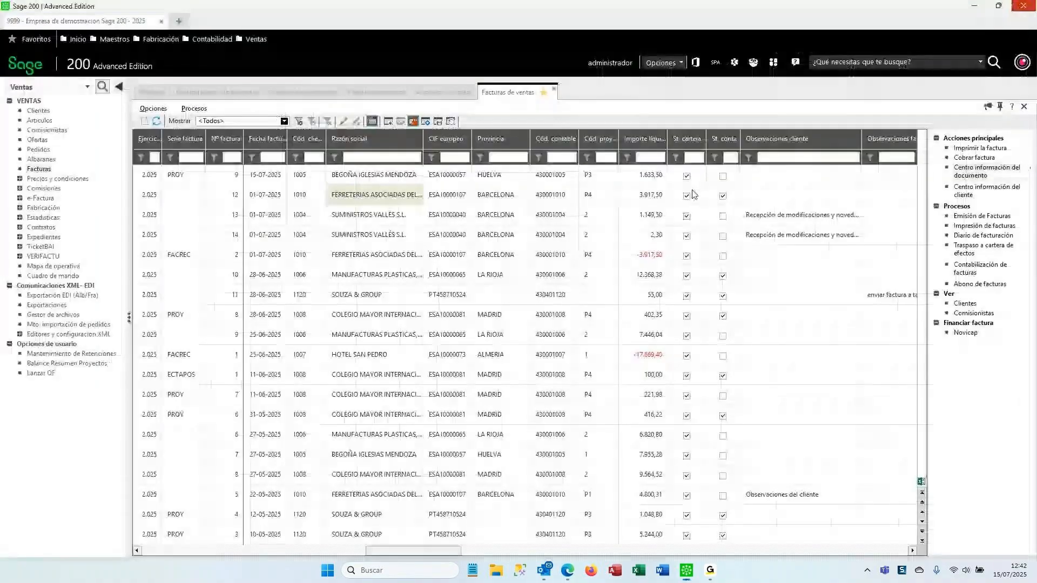
# Return to the purchase orders list, inspect order 42 in its document information centre and close that view.
pyautogui.click(366, 200)
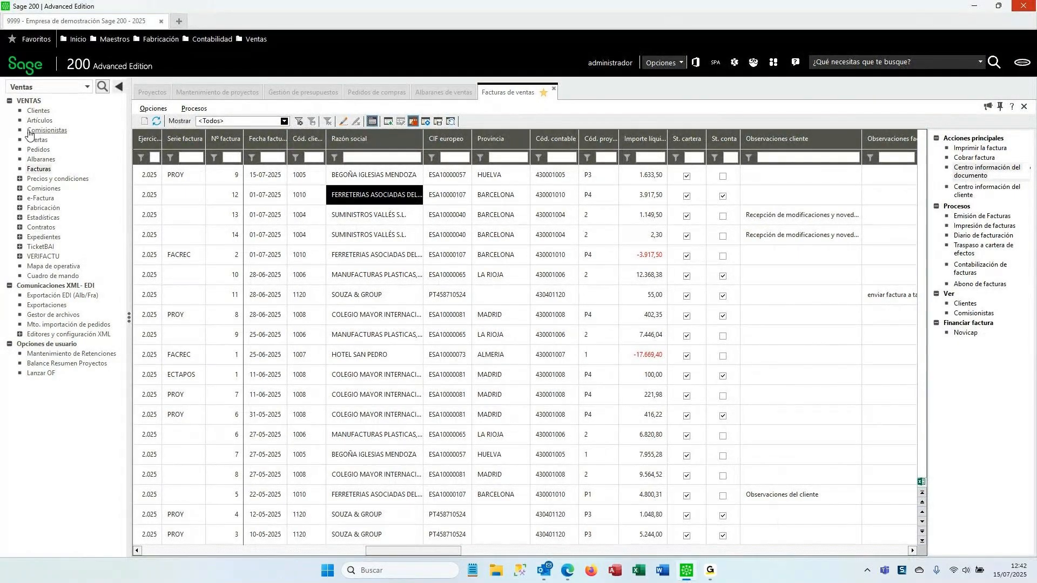
pyautogui.click(371, 95)
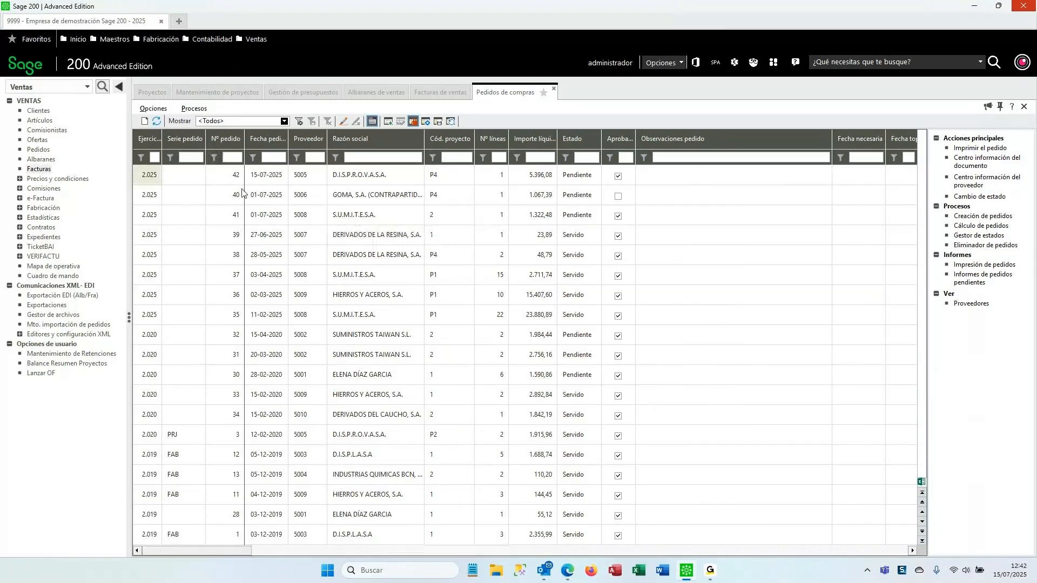
pyautogui.click(352, 175)
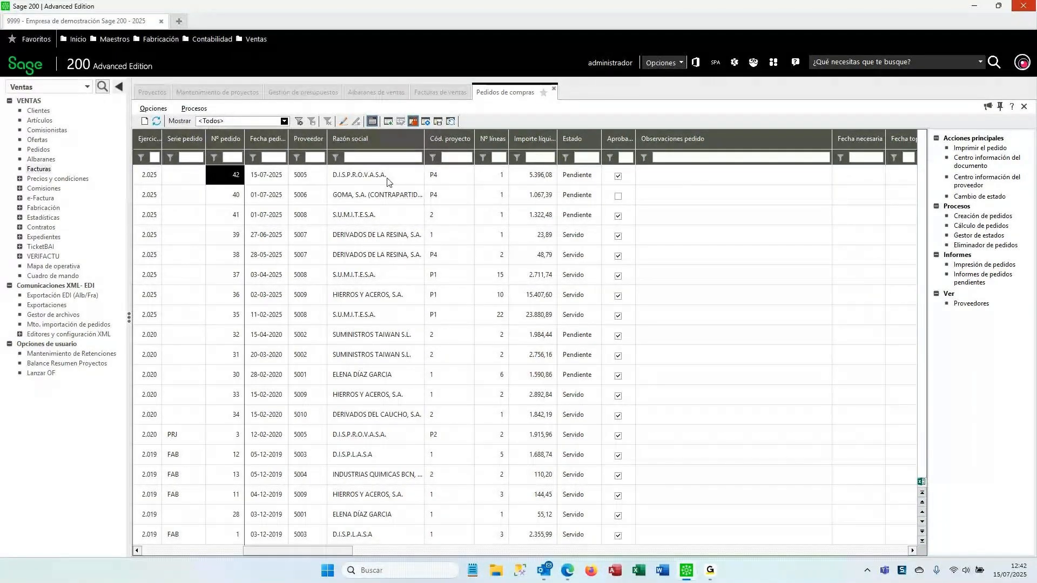
pyautogui.click(387, 182)
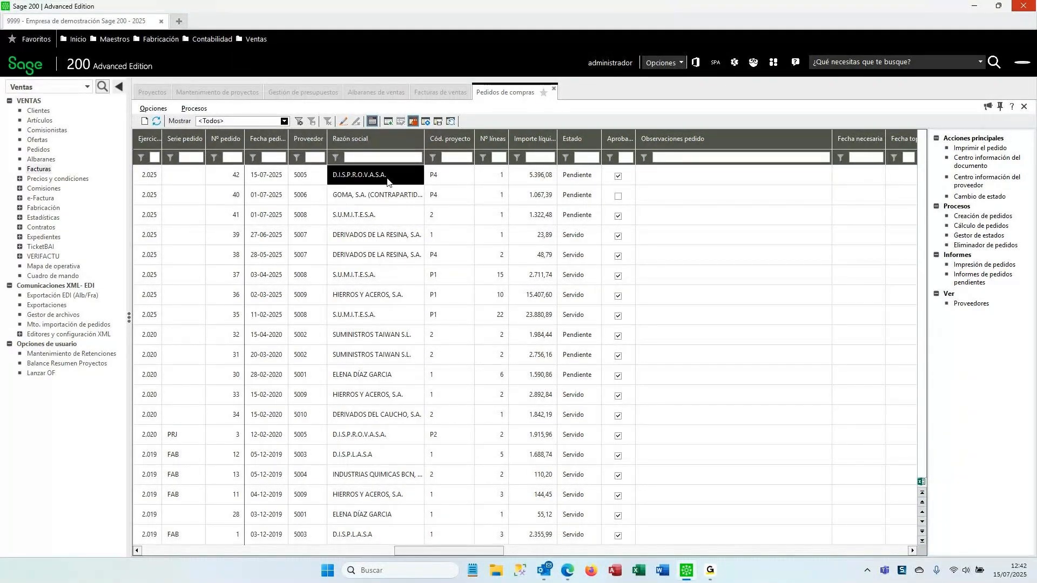
pyautogui.click(974, 163)
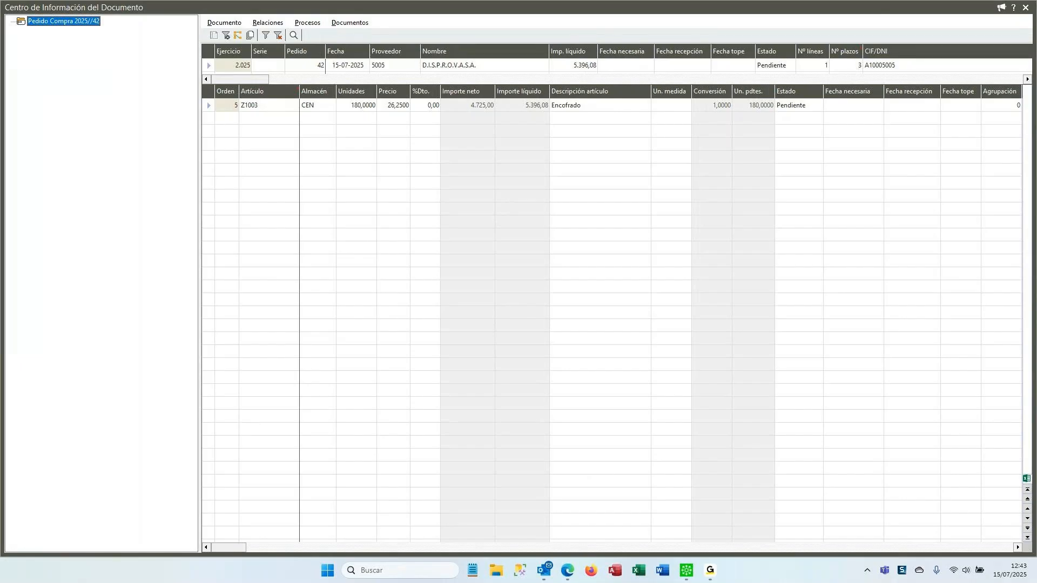
pyautogui.click(1028, 7)
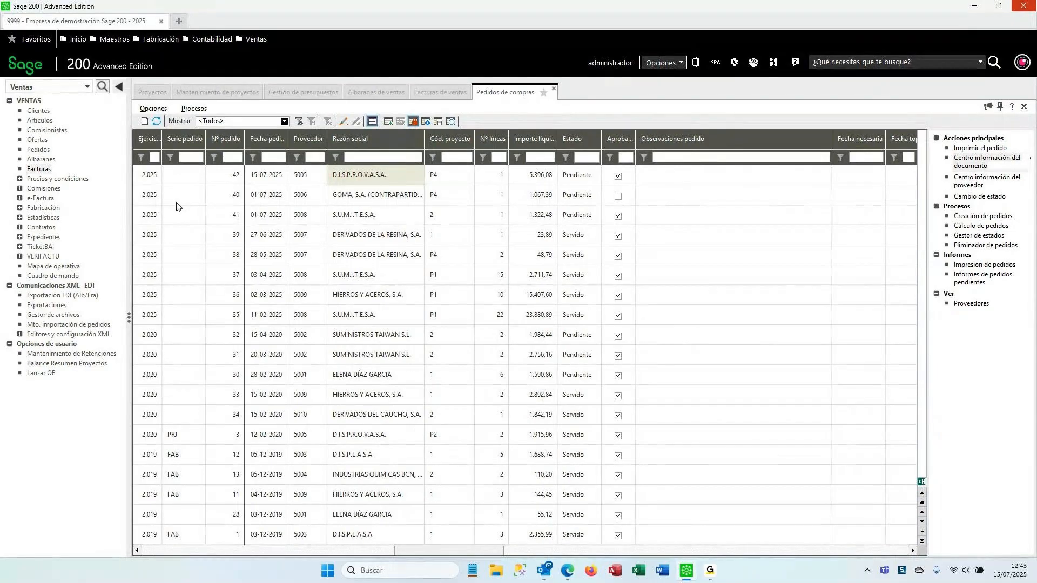
# Switch to the Proyectos module and open the project information centre for P4, Rehabilitación de Fachada.
pyautogui.click(218, 92)
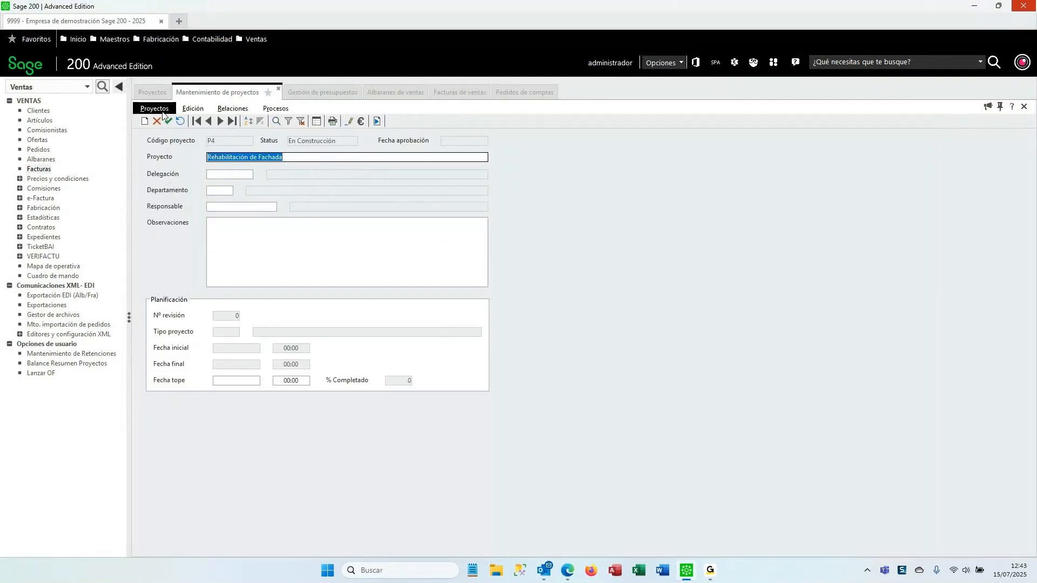
pyautogui.click(41, 88)
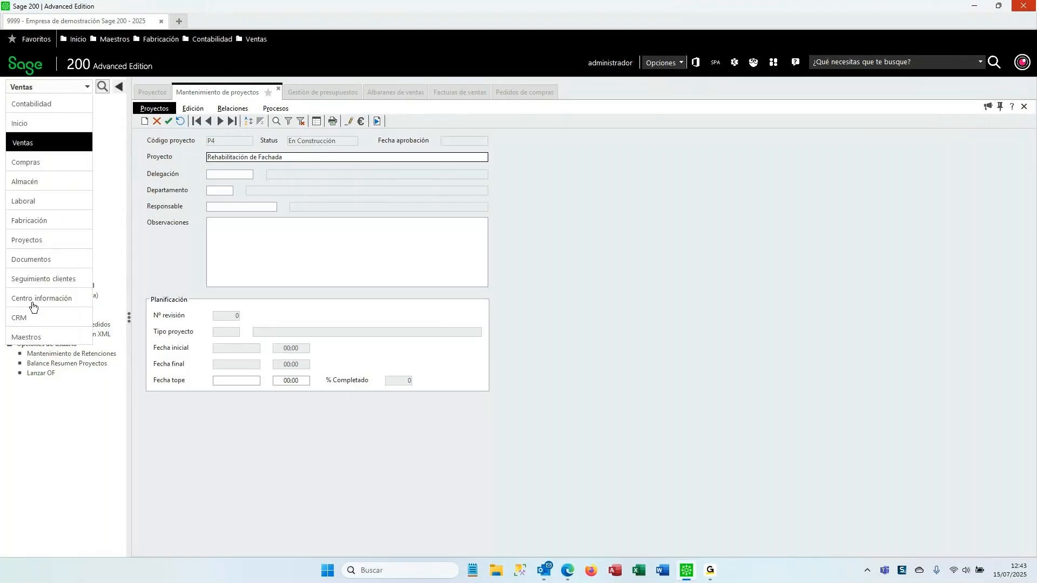
pyautogui.click(43, 239)
pyautogui.click(33, 109)
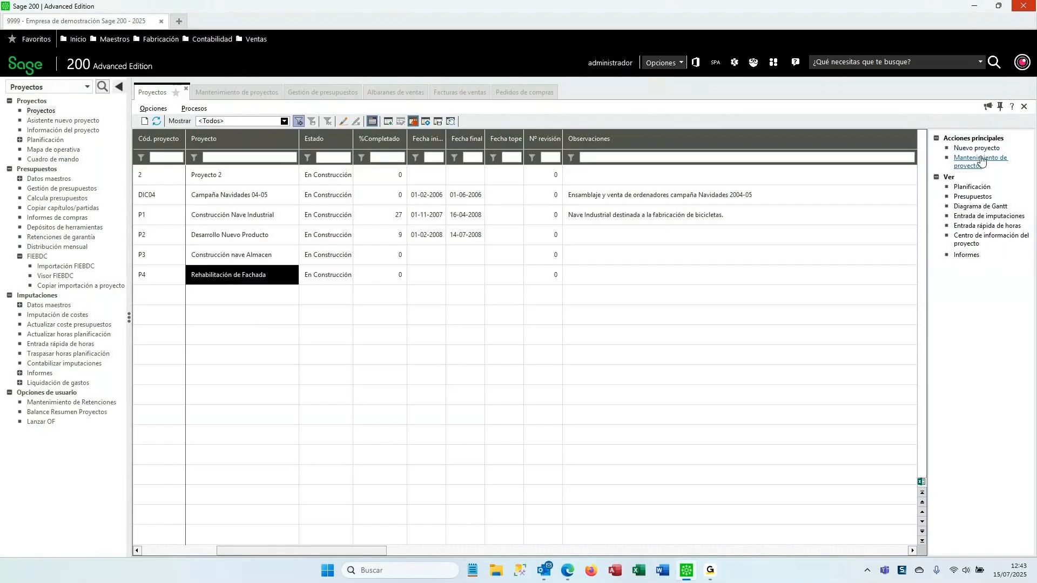
pyautogui.click(973, 243)
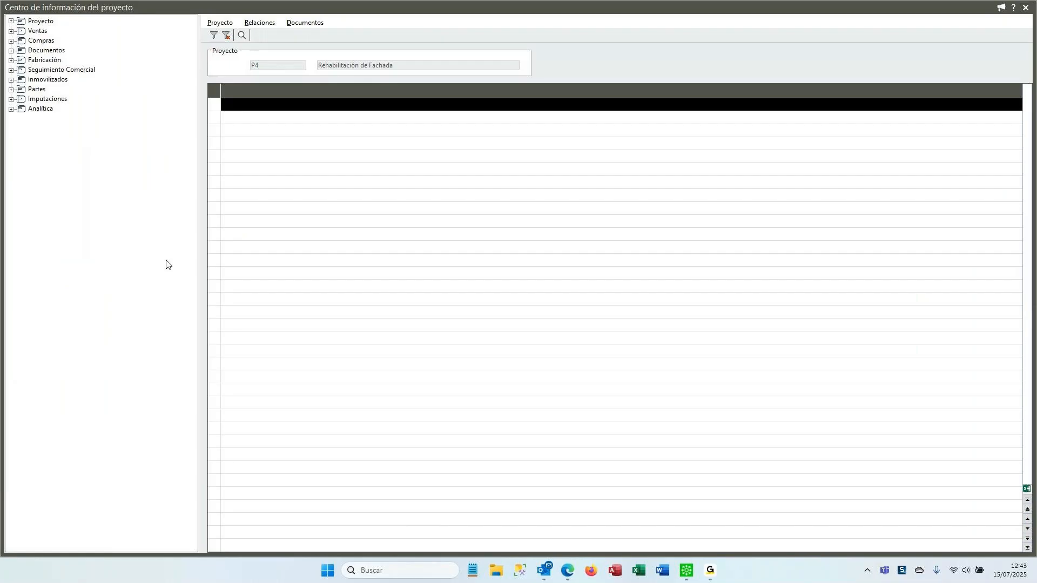
# Open the project's budgets and certifications record, review its summary, close it and collapse the Proyecto branch.
pyautogui.doubleClick(34, 23)
pyautogui.click(68, 51)
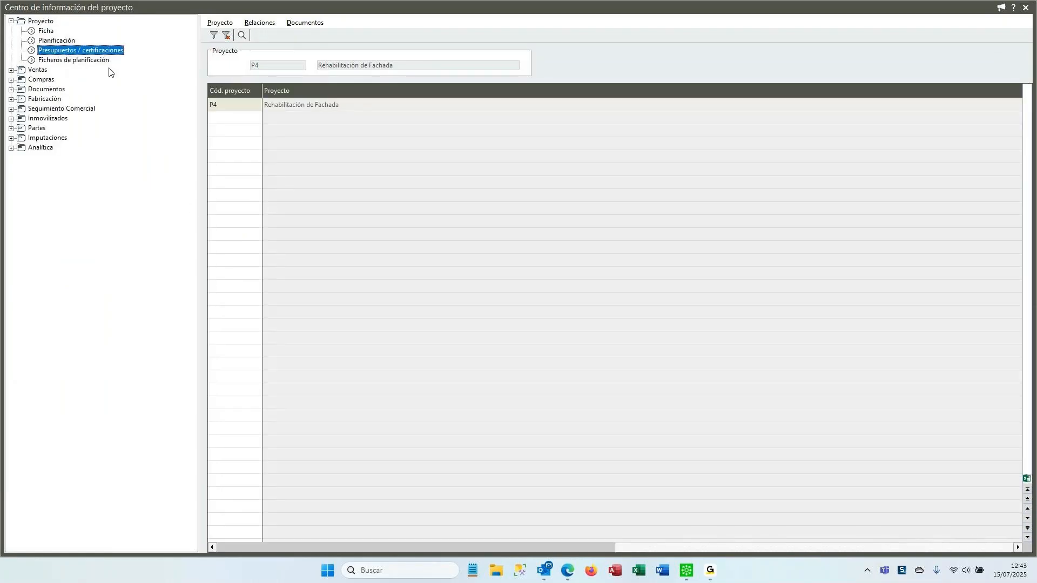
pyautogui.click(234, 106)
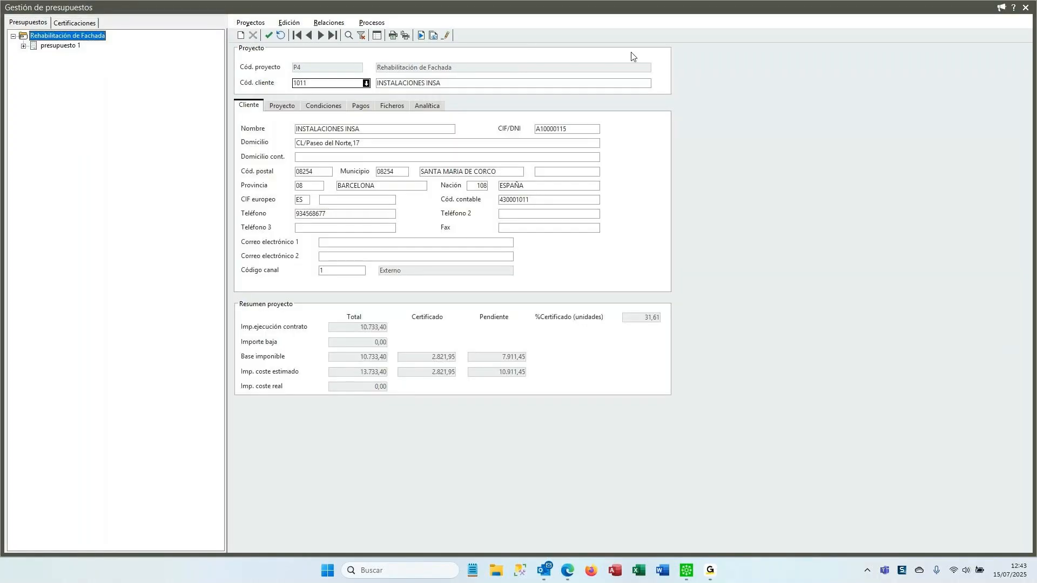
pyautogui.click(1026, 8)
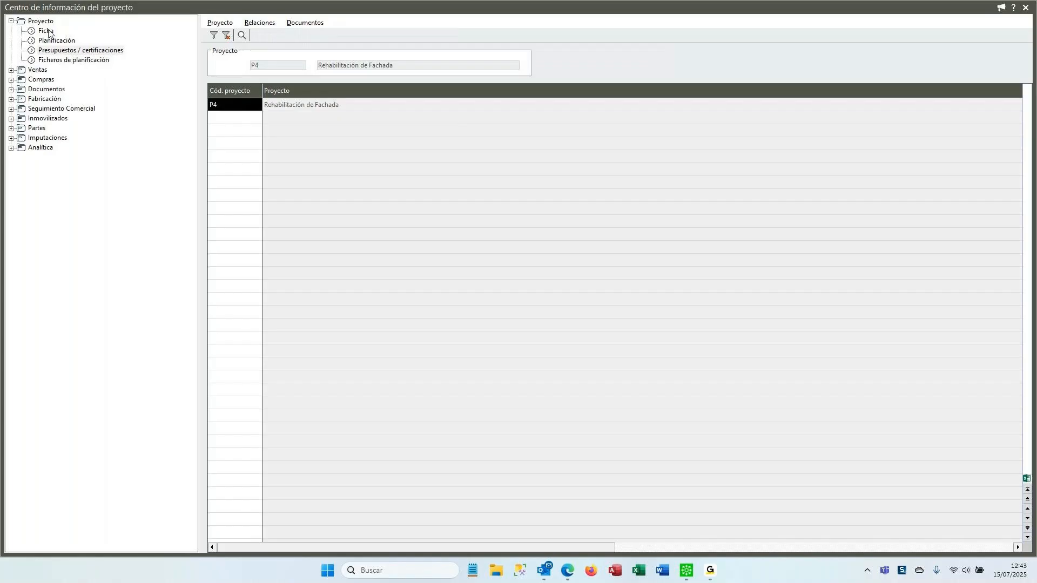
pyautogui.click(11, 20)
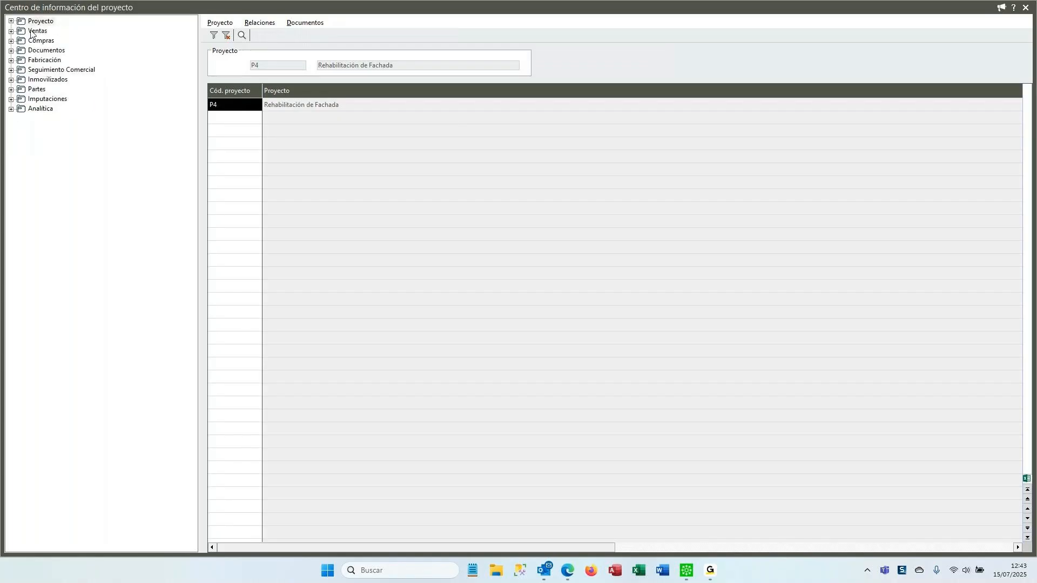
# Review the project's sales invoices and its purchase orders, delivery notes and invoices in the project information centre.
pyautogui.doubleClick(37, 31)
pyautogui.click(54, 80)
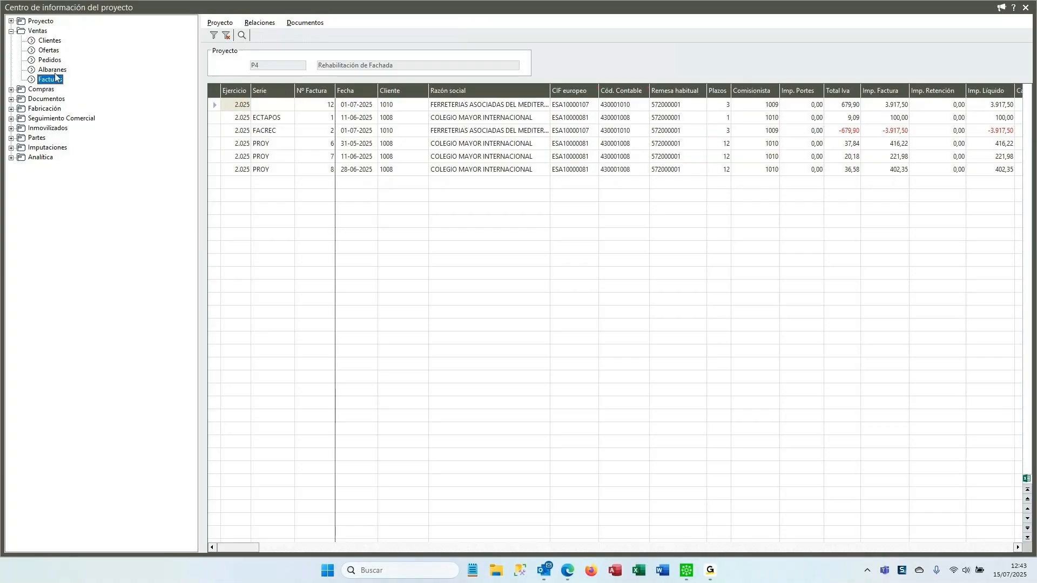
pyautogui.doubleClick(53, 89)
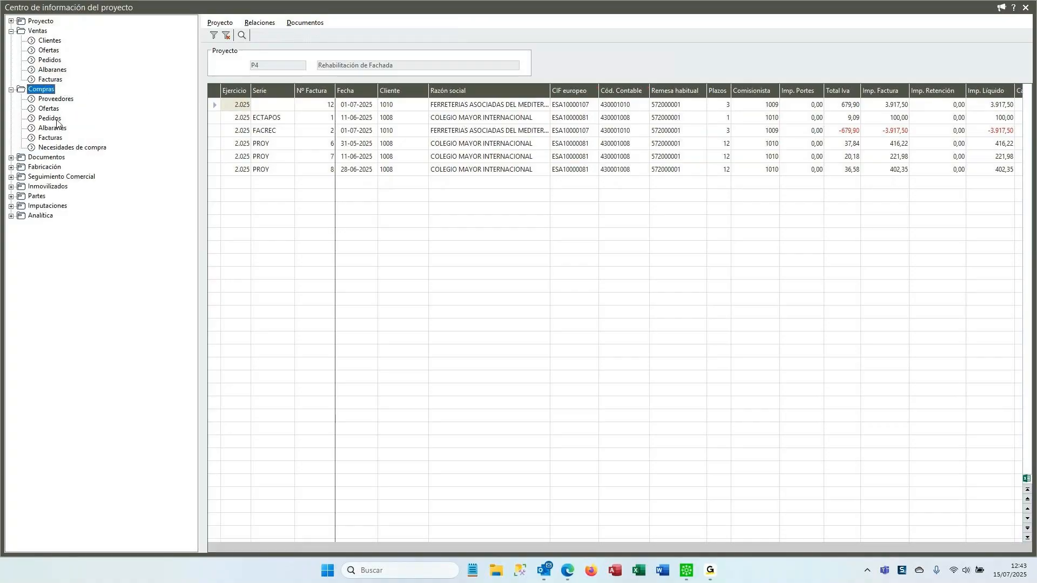
pyautogui.click(64, 128)
pyautogui.click(52, 118)
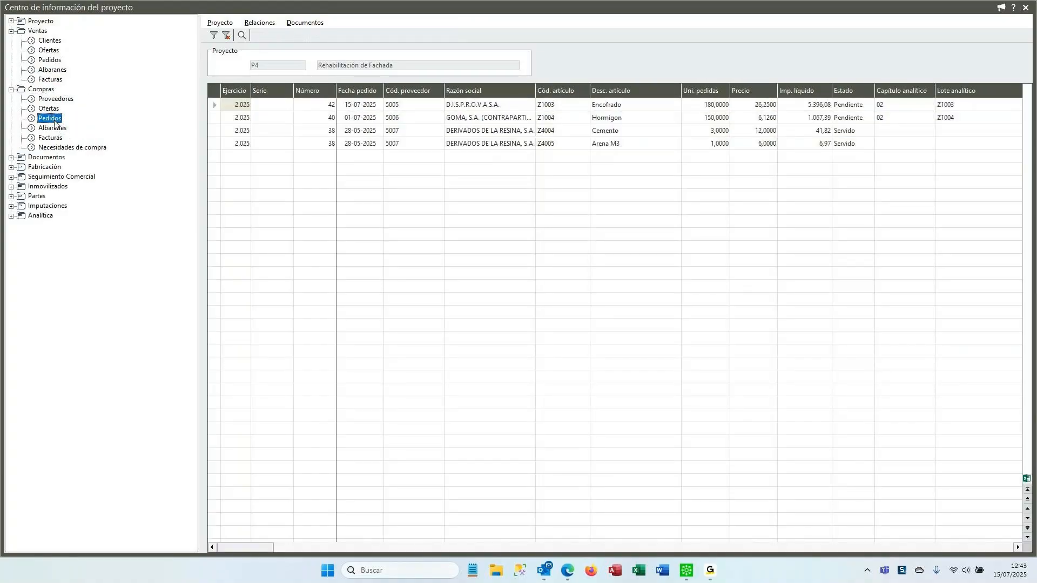
pyautogui.click(54, 128)
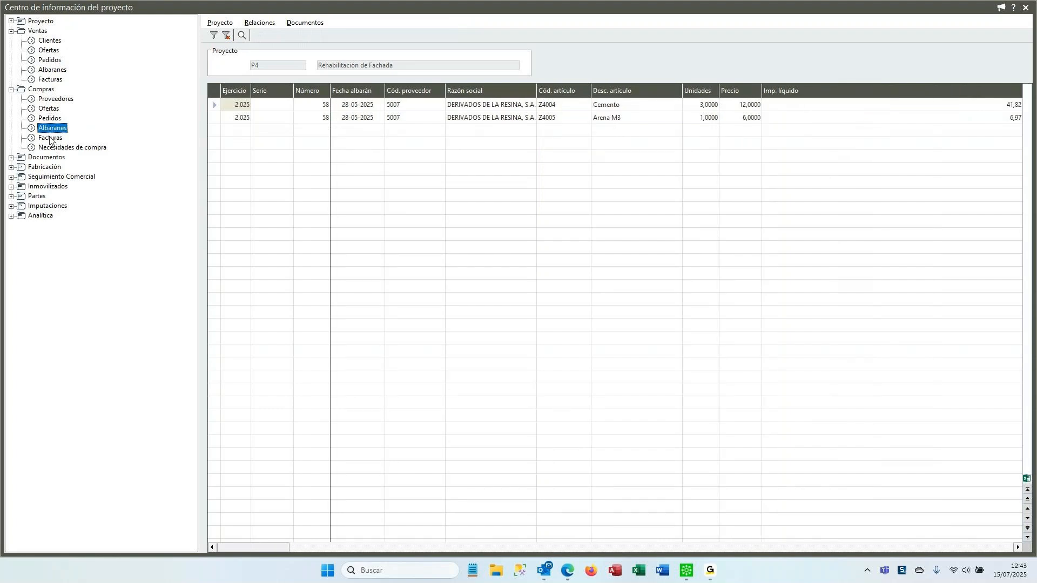
pyautogui.click(52, 138)
pyautogui.press('Up')
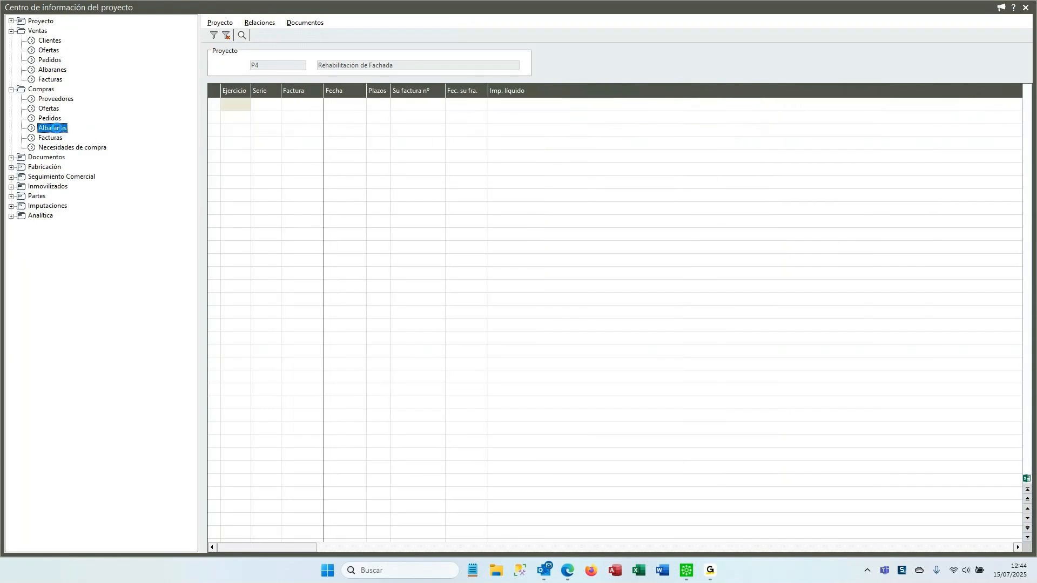
# Open the project's document management, look at the document options, and view and close the GES_LISFACTURACLIENTEEXP PDF.
pyautogui.click(45, 158)
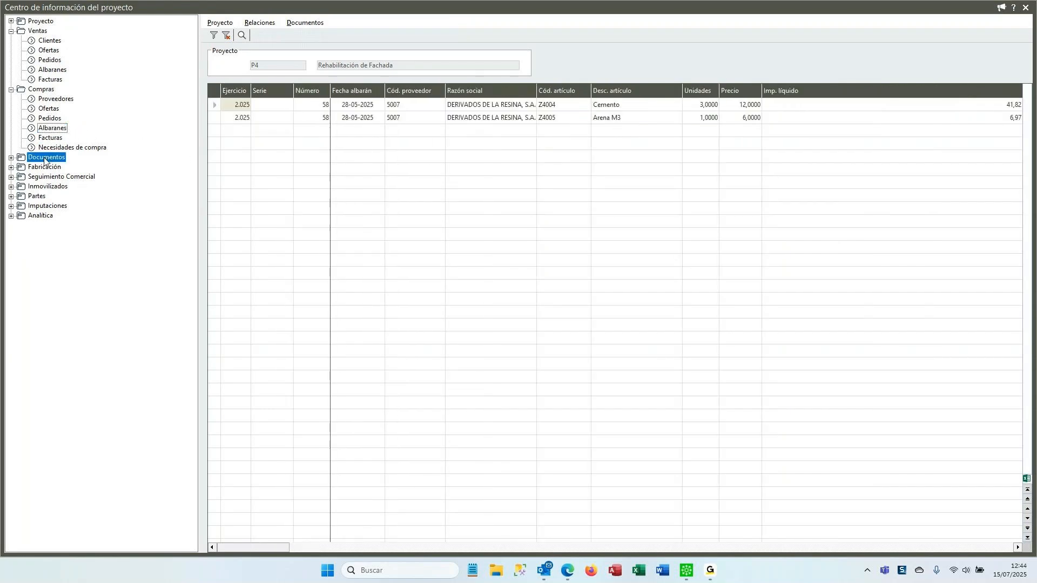
pyautogui.click(63, 167)
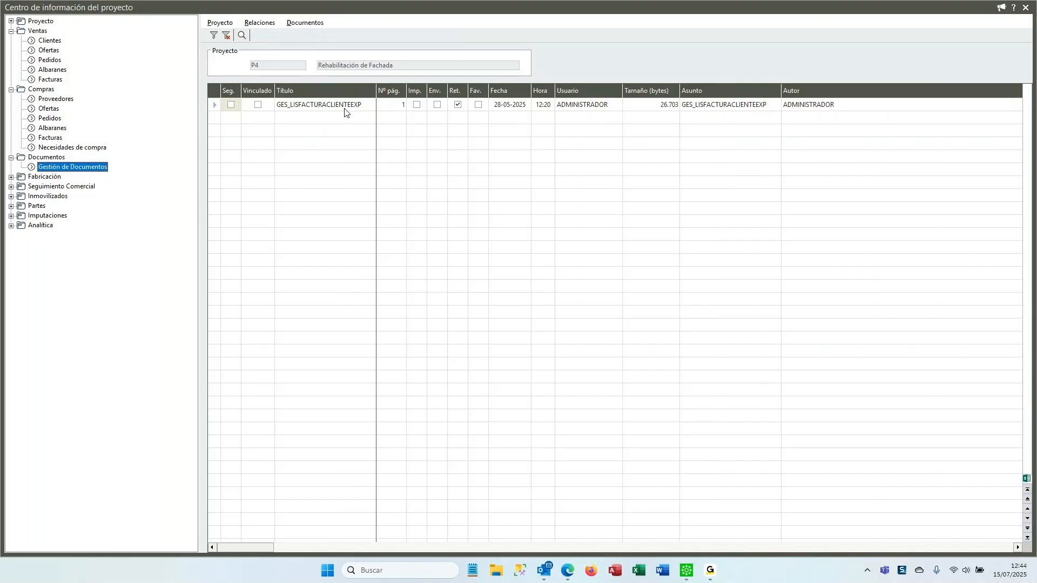
pyautogui.click(305, 22)
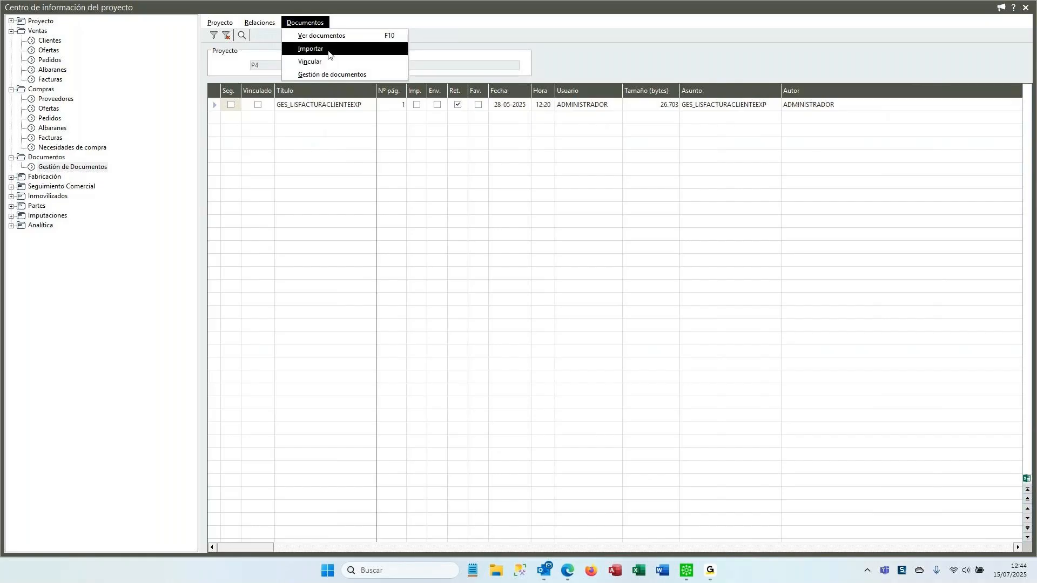
pyautogui.click(324, 108)
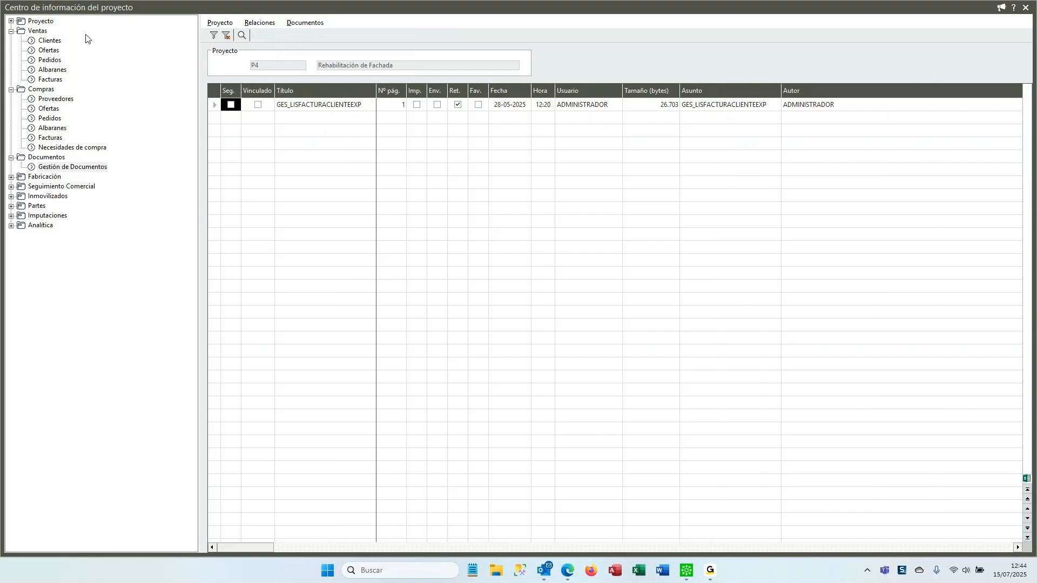
pyautogui.doubleClick(321, 106)
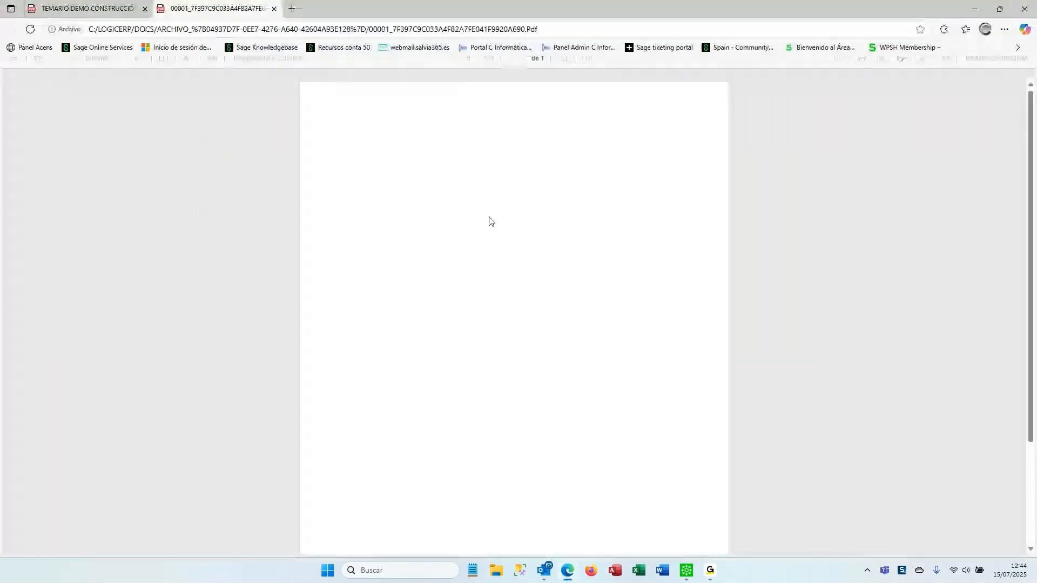
pyautogui.click(273, 9)
pyautogui.click(975, 9)
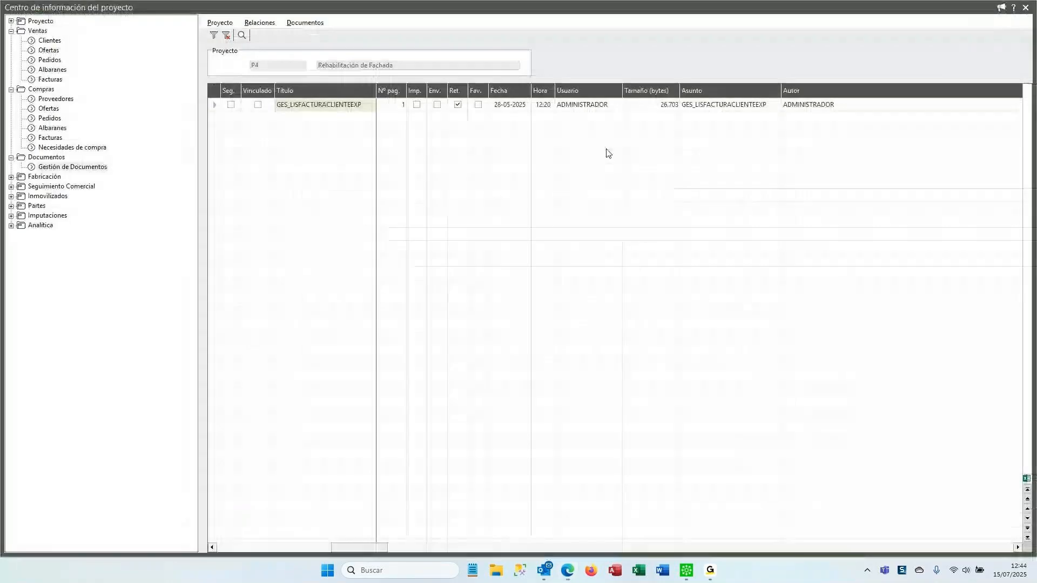
# Review the project's labour, materials and machine cost allocations under Imputaciones, and close the project information centre.
pyautogui.click(59, 205)
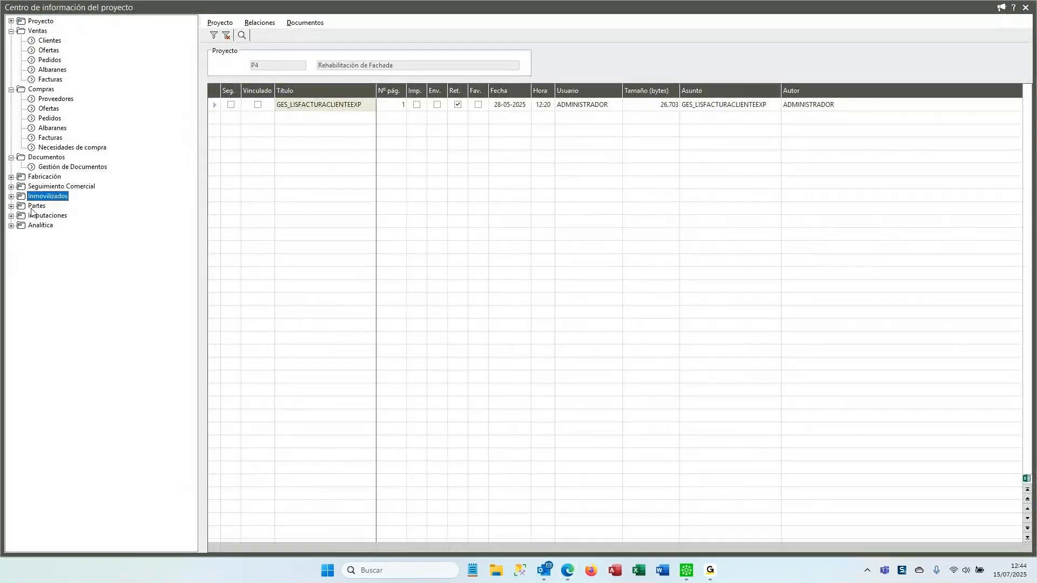
pyautogui.click(54, 216)
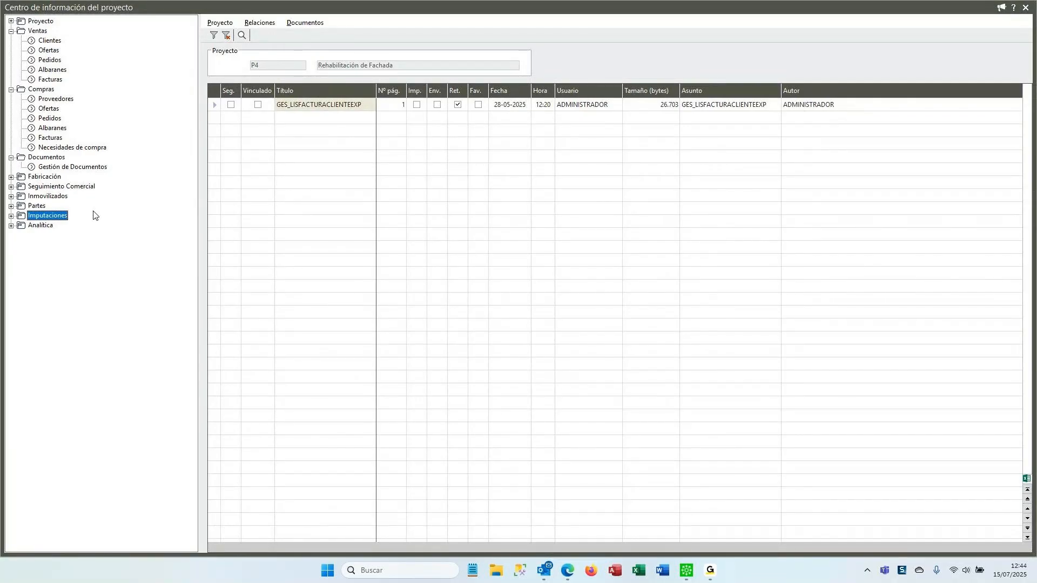
pyautogui.doubleClick(48, 220)
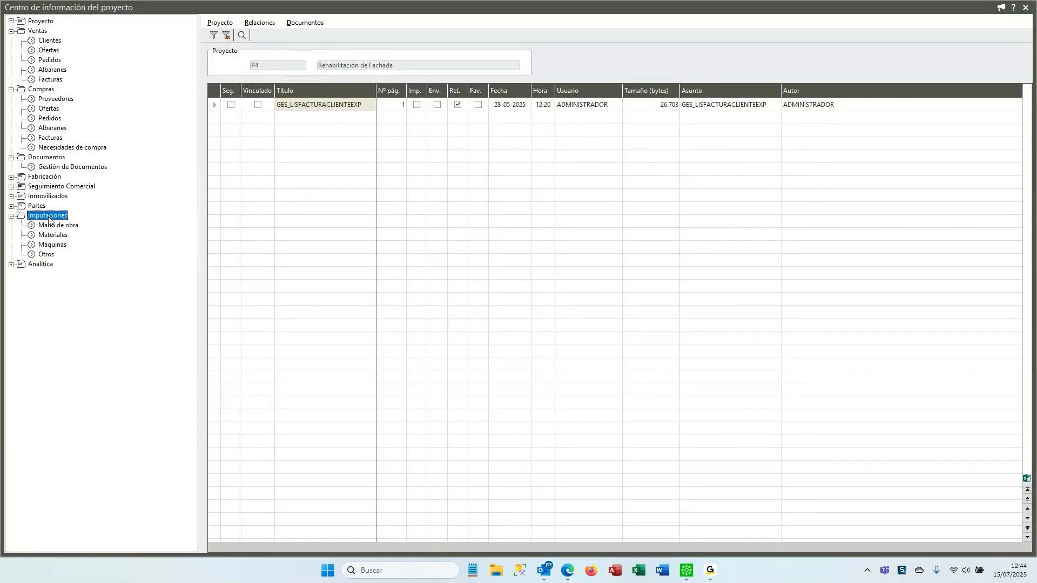
pyautogui.click(64, 226)
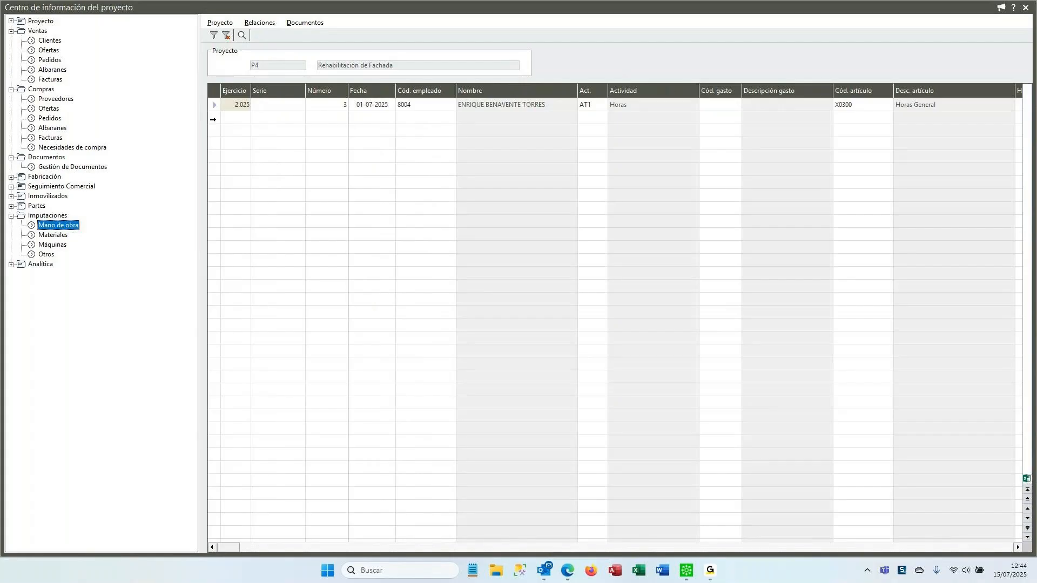
pyautogui.click(46, 237)
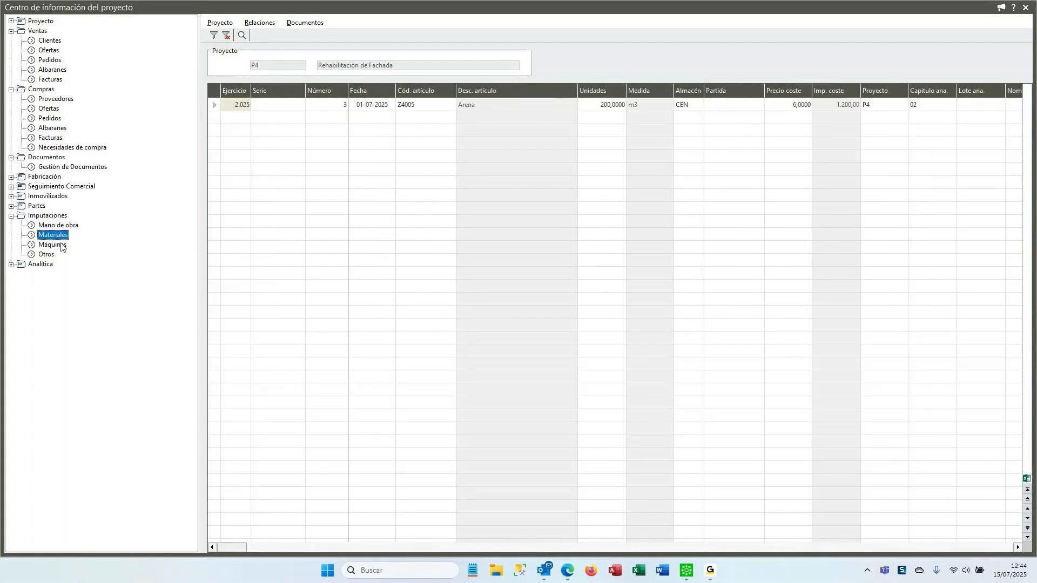
pyautogui.click(61, 245)
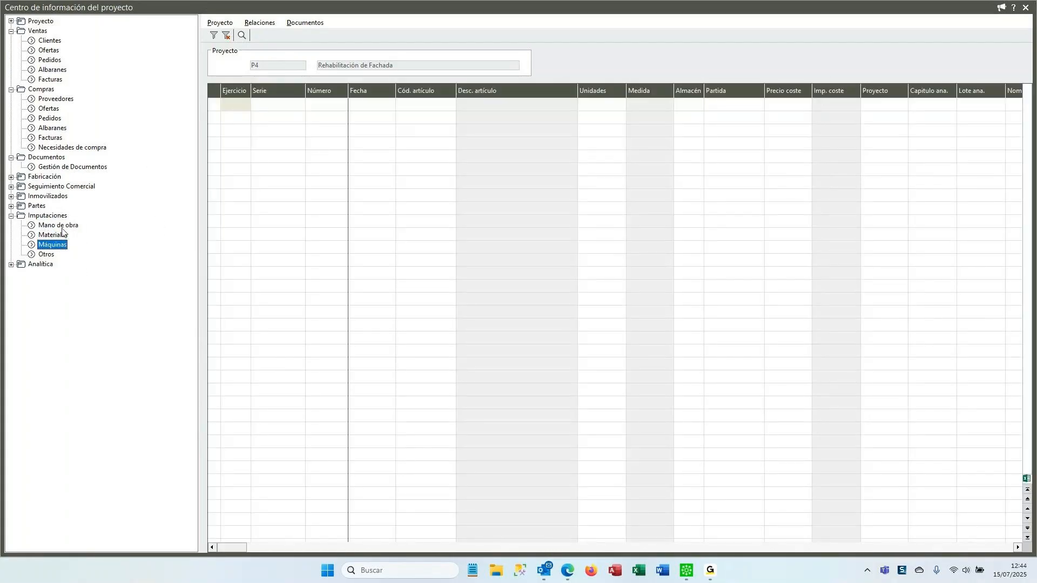
pyautogui.click(55, 217)
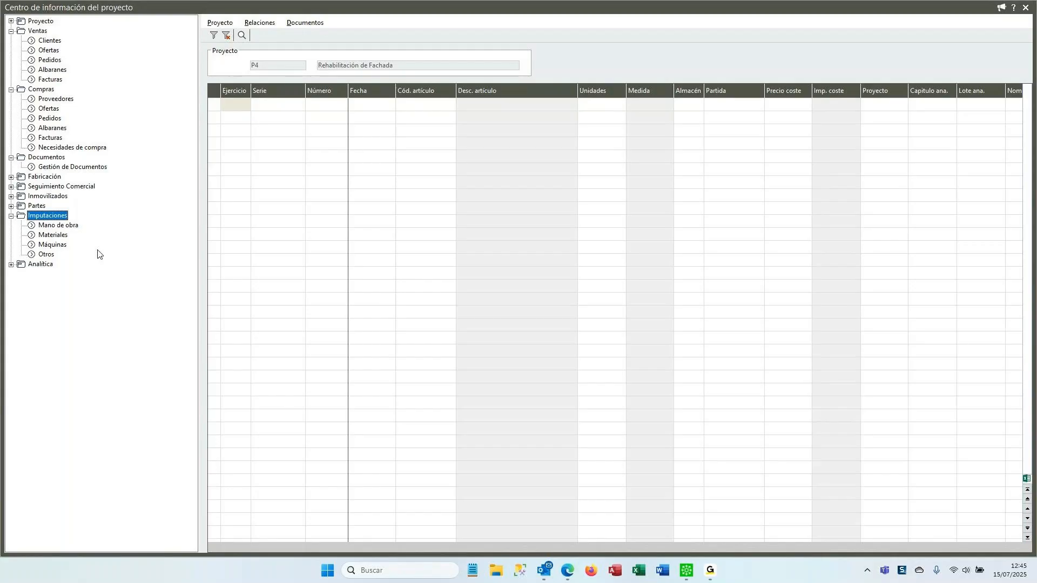
pyautogui.click(52, 234)
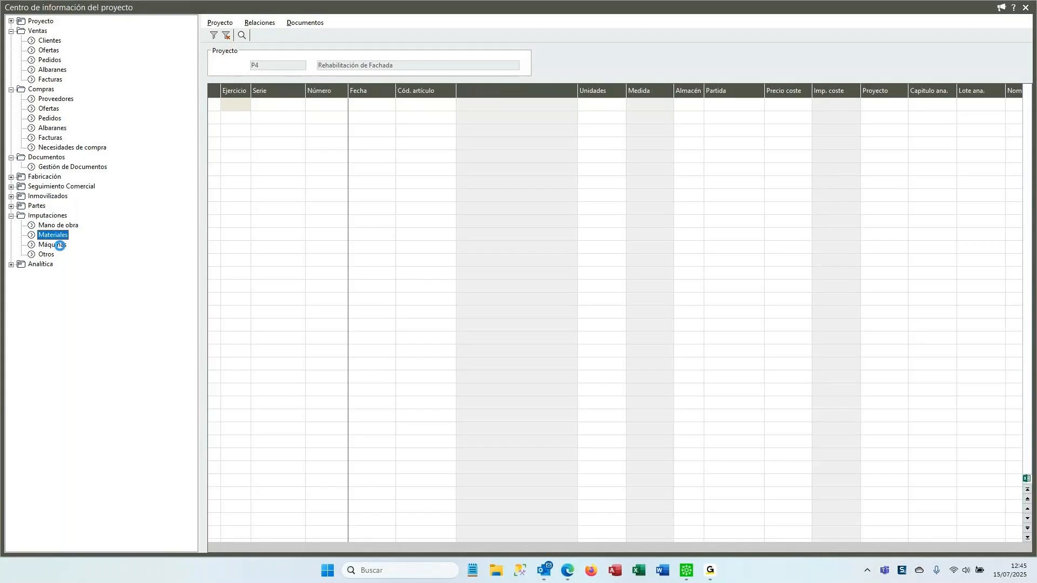
pyautogui.click(1026, 8)
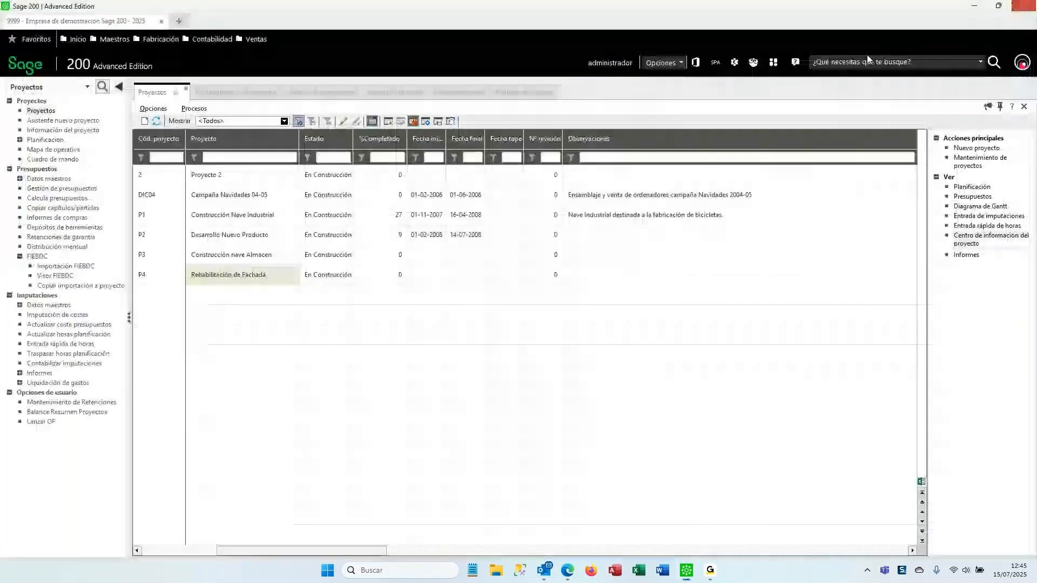
# Start a new cost allocation with Imputación de costes and assign it to project P4, Rehabilitación de Fachada.
pyautogui.click(69, 315)
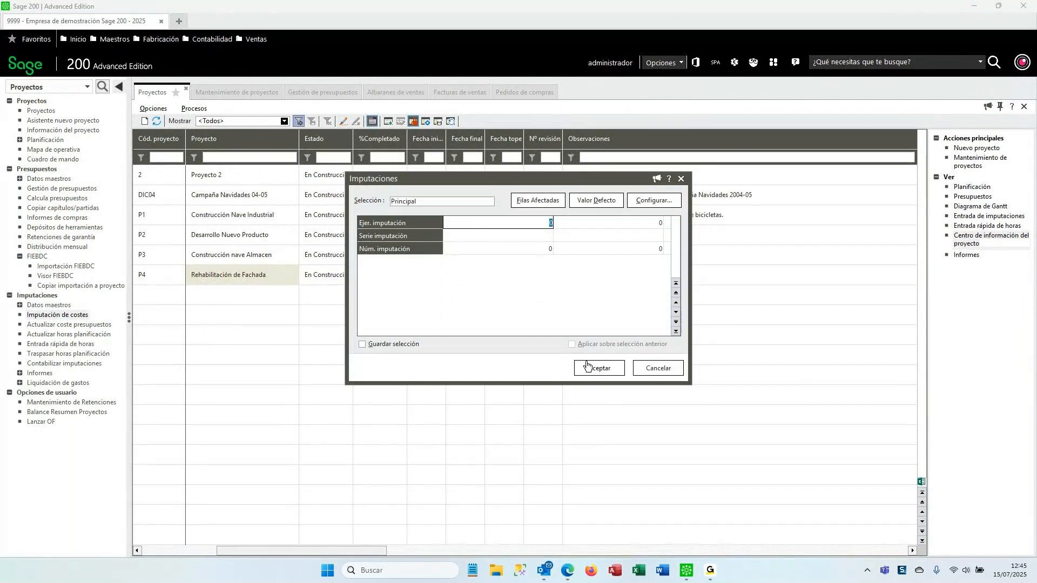
pyautogui.click(594, 369)
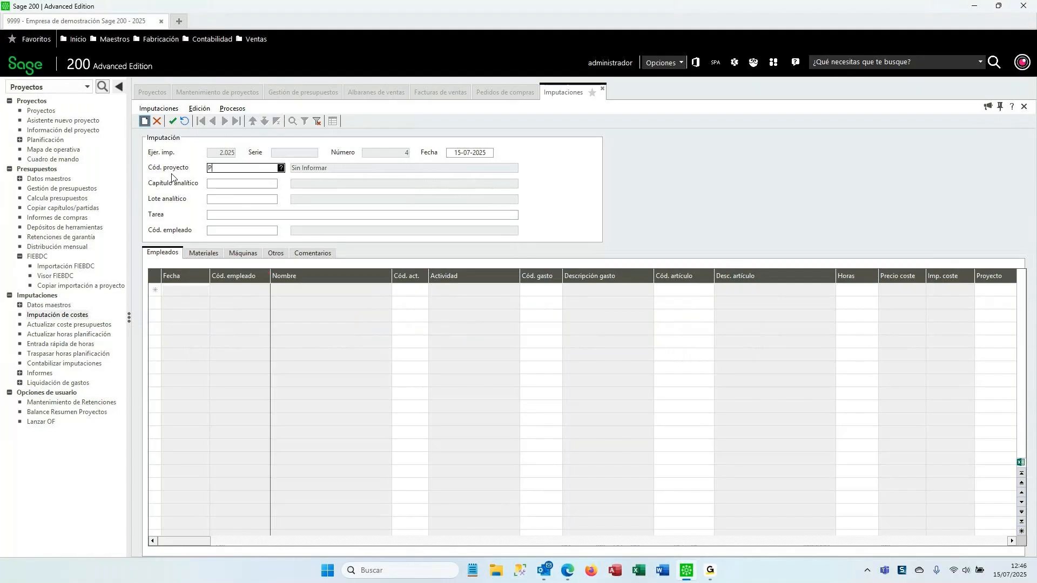
pyautogui.write('4')
pyautogui.press('Return')
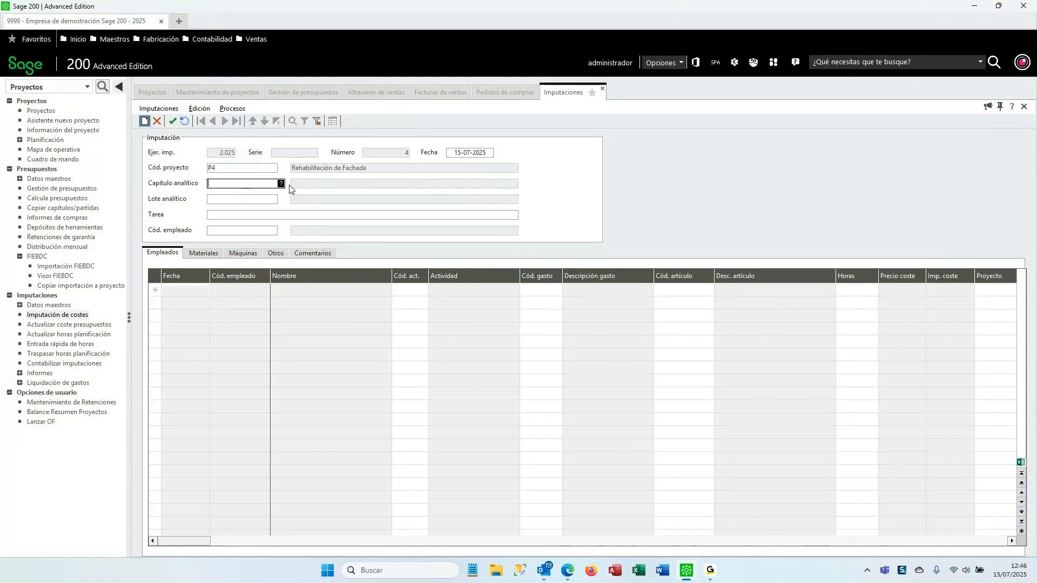
# Set the allocation's analytic chapter to 02, Cimientos, from the reference list.
pyautogui.click(281, 183)
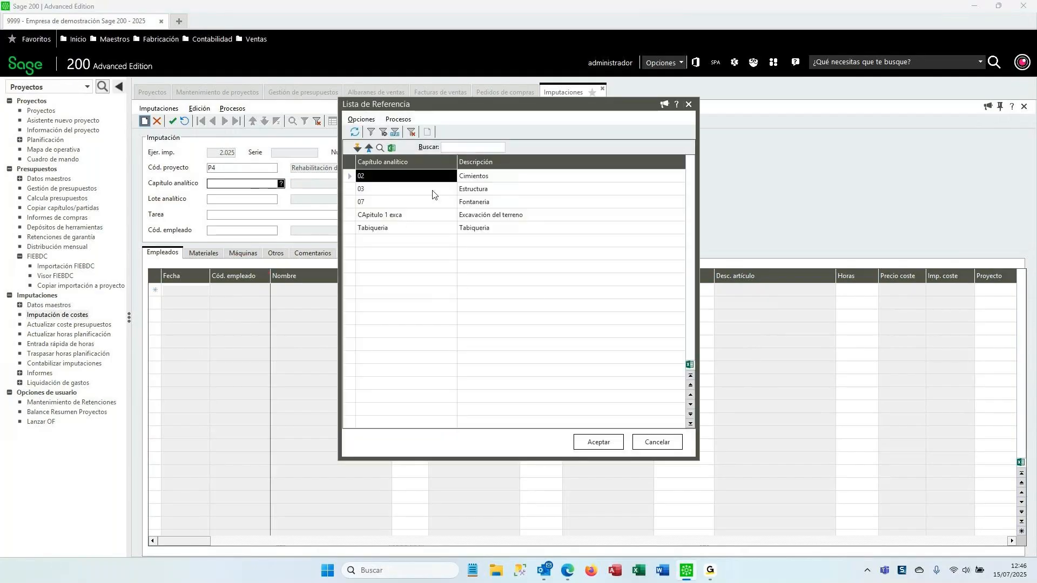
pyautogui.click(645, 441)
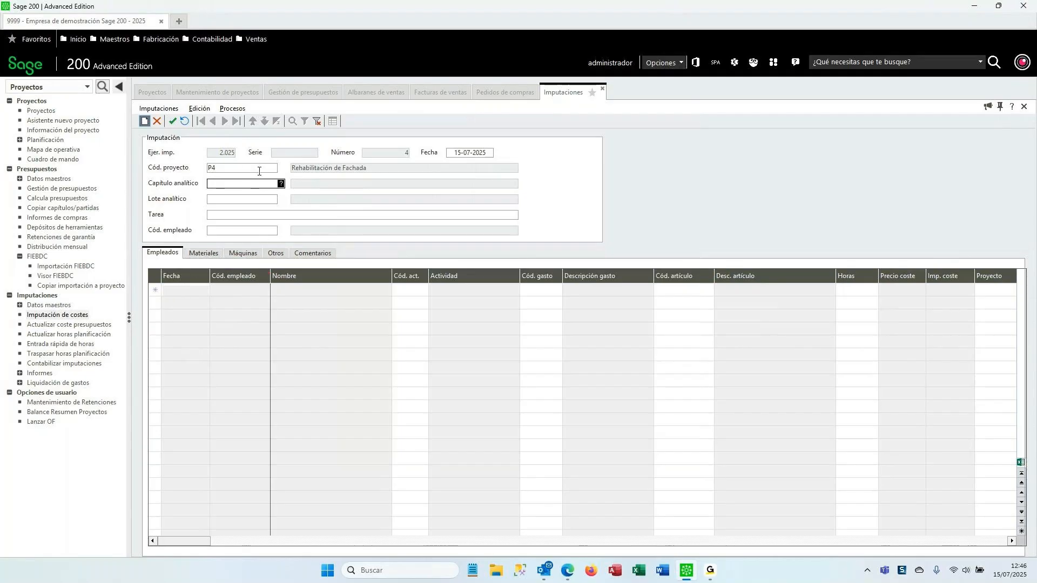
pyautogui.click(280, 184)
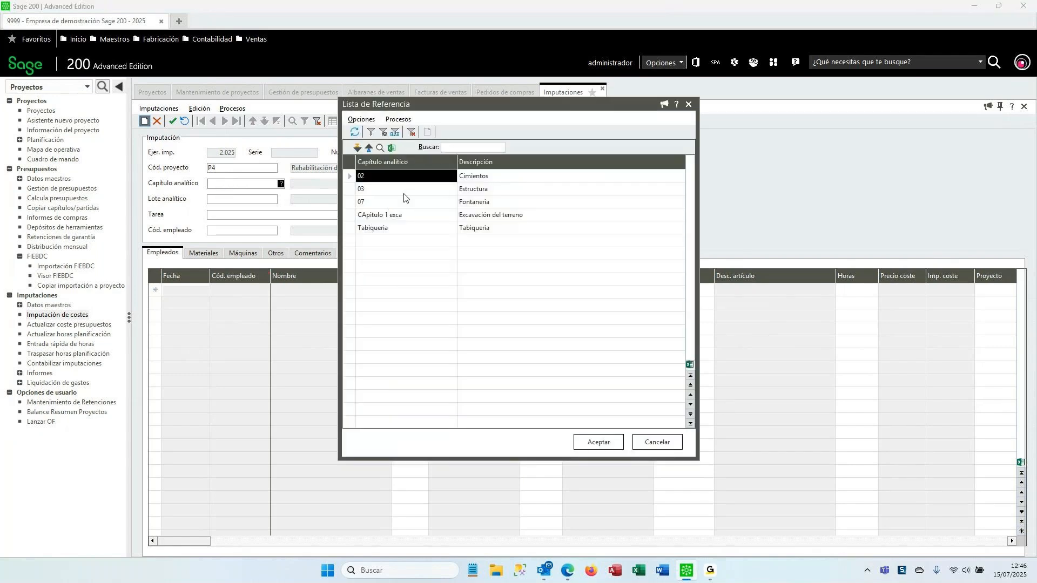
pyautogui.click(594, 443)
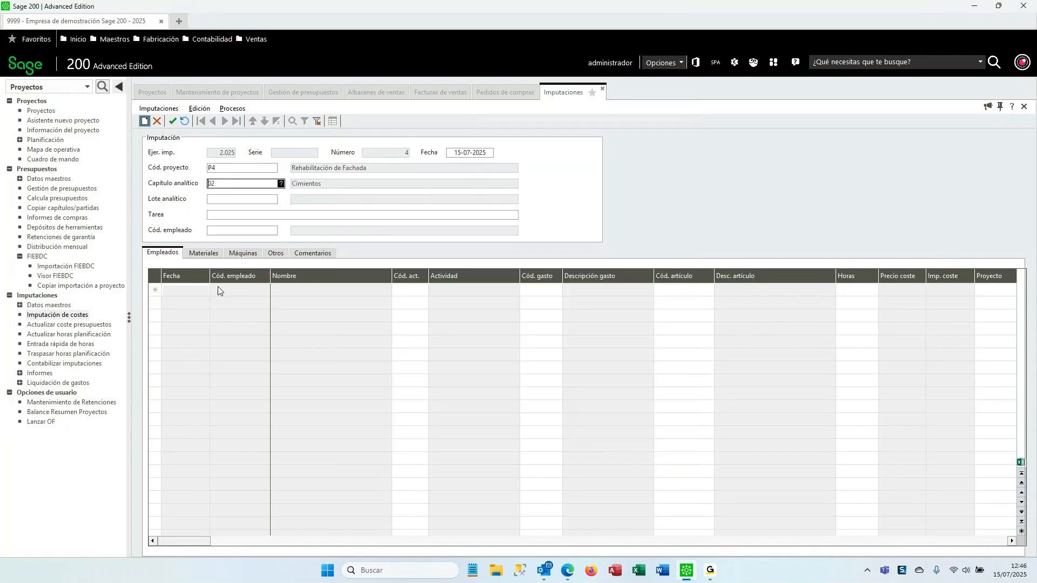
pyautogui.press('Tab')
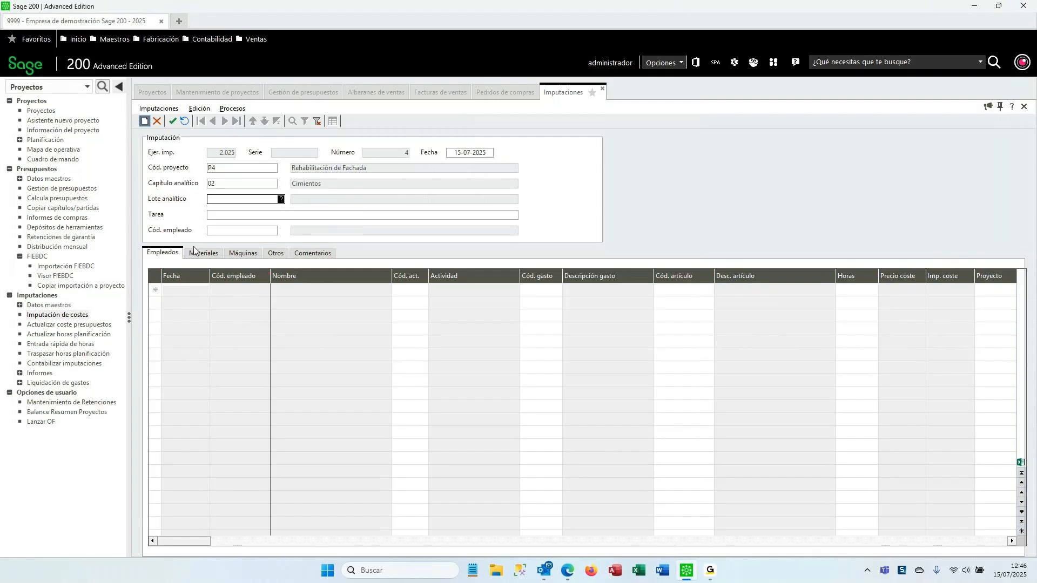
# Insert a labour line in the employees grid and fill in the first employee's code.
pyautogui.rightClick(154, 289)
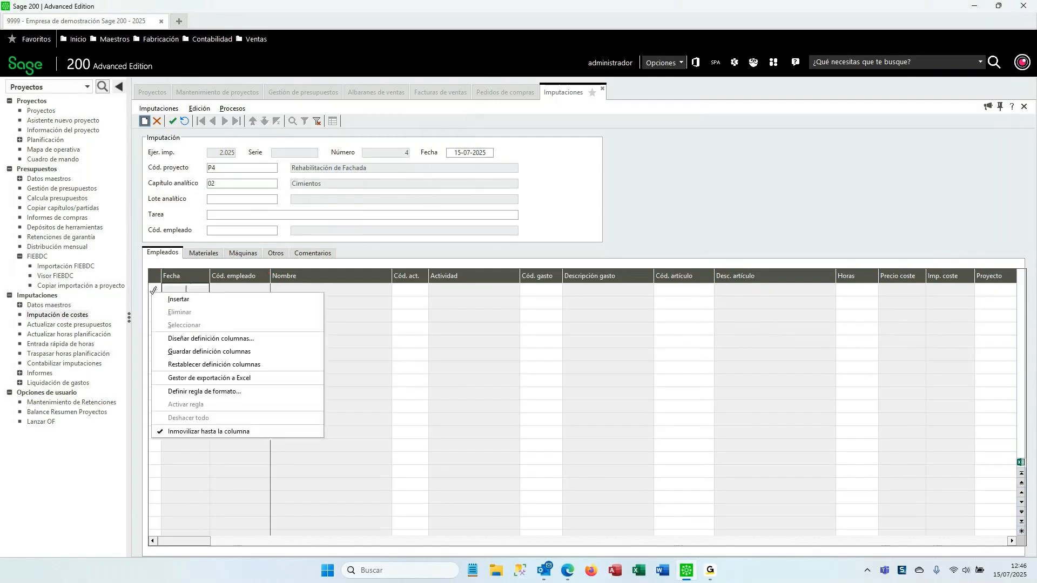
pyautogui.click(189, 298)
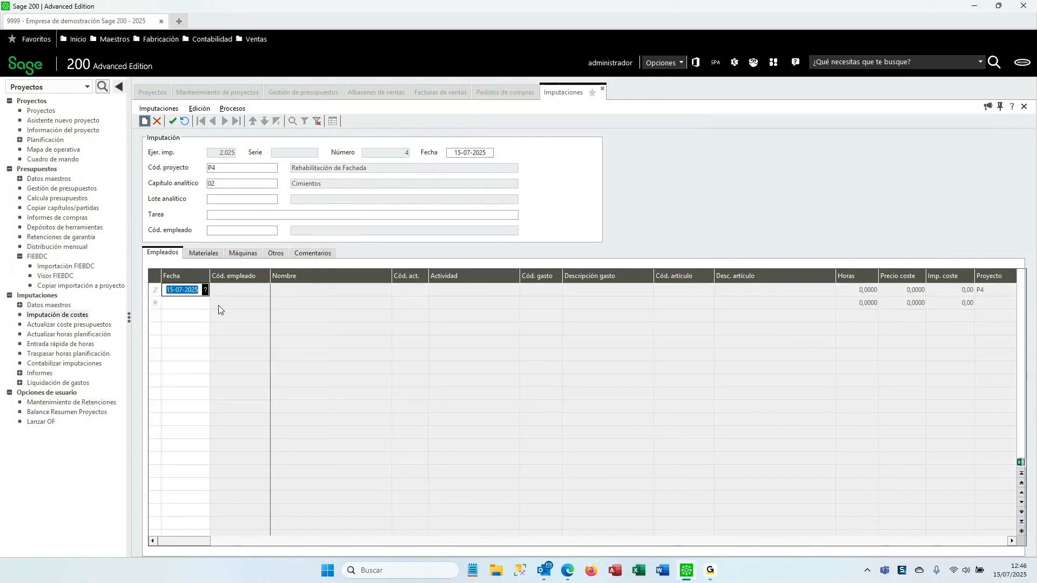
pyautogui.press('Tab')
pyautogui.write('FGH')
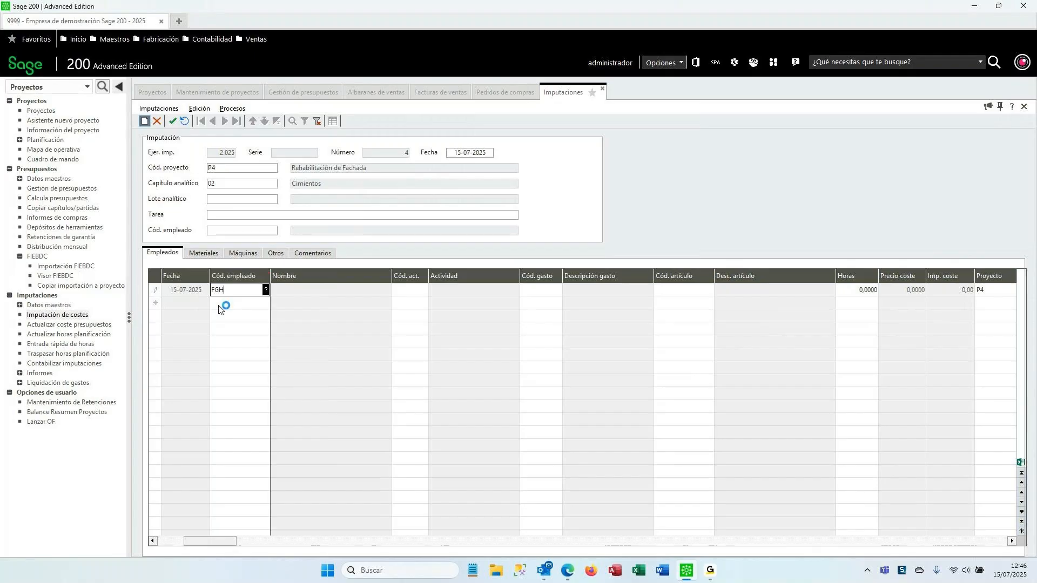
pyautogui.press('Return')
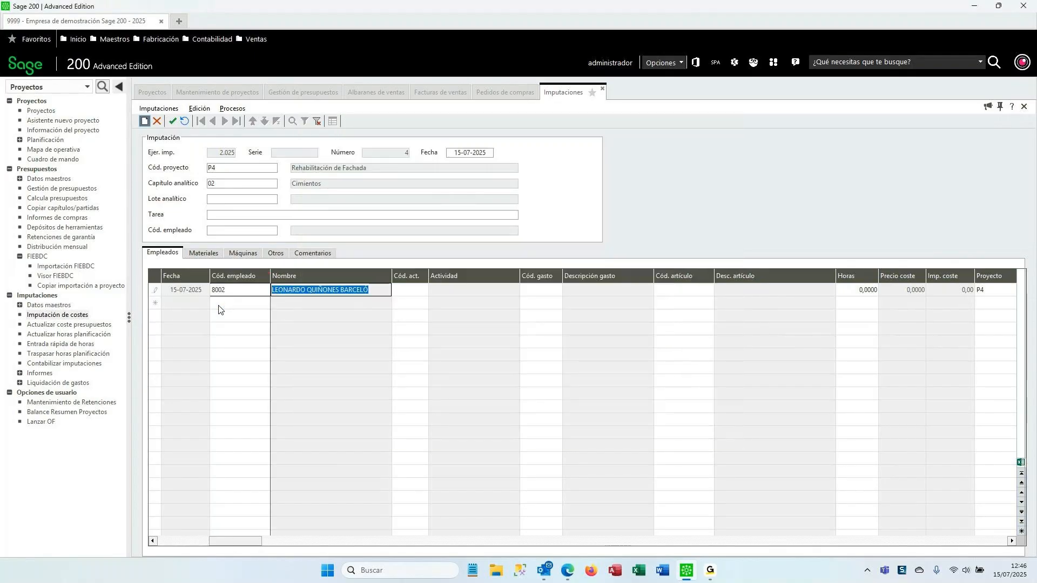
# Look up the activity codes for the first employee line and choose AT1, Horas.
pyautogui.write('FGH')
pyautogui.press('Tab')
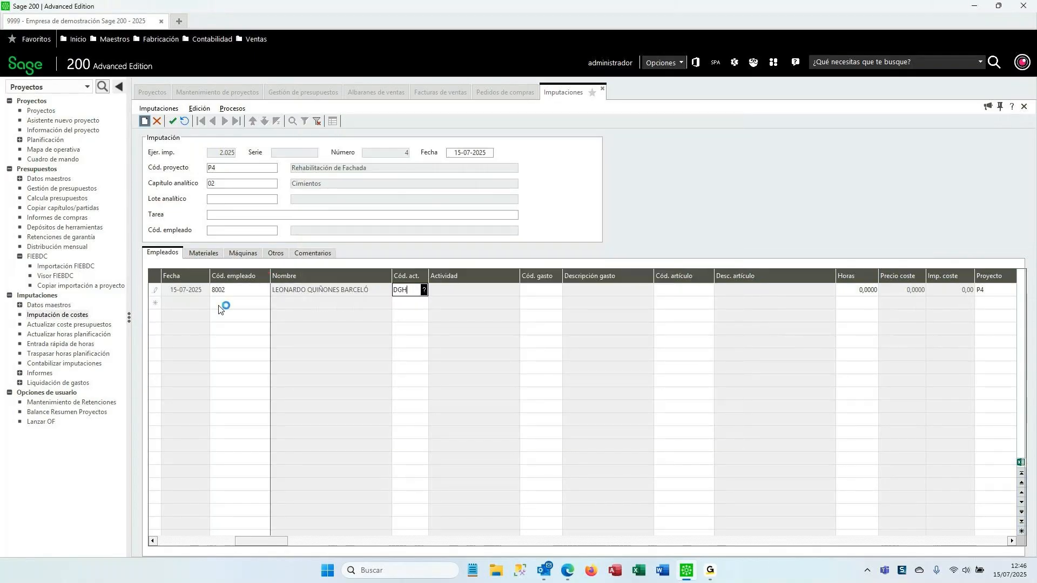
pyautogui.press('Down')
pyautogui.press('Down')
pyautogui.press('Down')
pyautogui.press('Up')
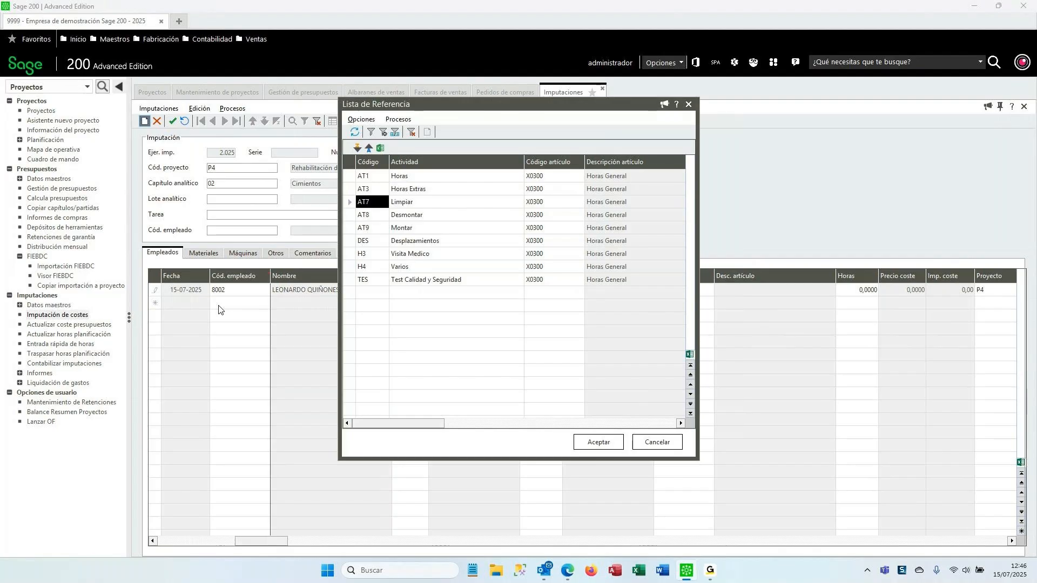
pyautogui.press('Down')
pyautogui.press('Down')
pyautogui.press('Down')
pyautogui.press('Down')
pyautogui.press('Up')
pyautogui.press('Up')
pyautogui.press('Up')
pyautogui.press('Up')
pyautogui.press('Up')
pyautogui.press('Up')
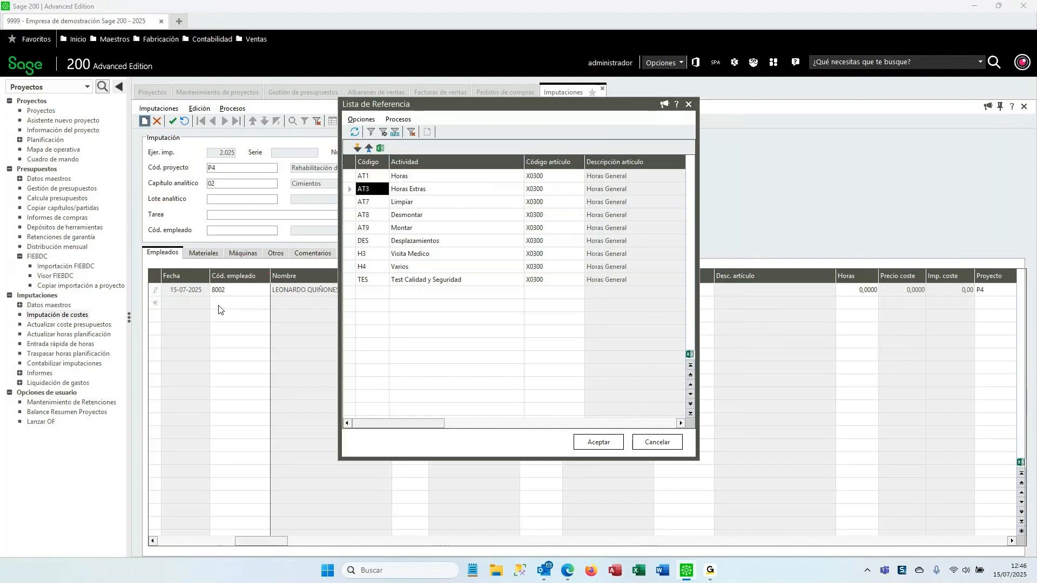
pyautogui.press('Return')
# Set the first employee line's hours to 3, leaving the expense code empty.
pyautogui.press('Tab')
pyautogui.press('Tab')
pyautogui.press('Tab')
pyautogui.press('Tab')
pyautogui.press('Tab')
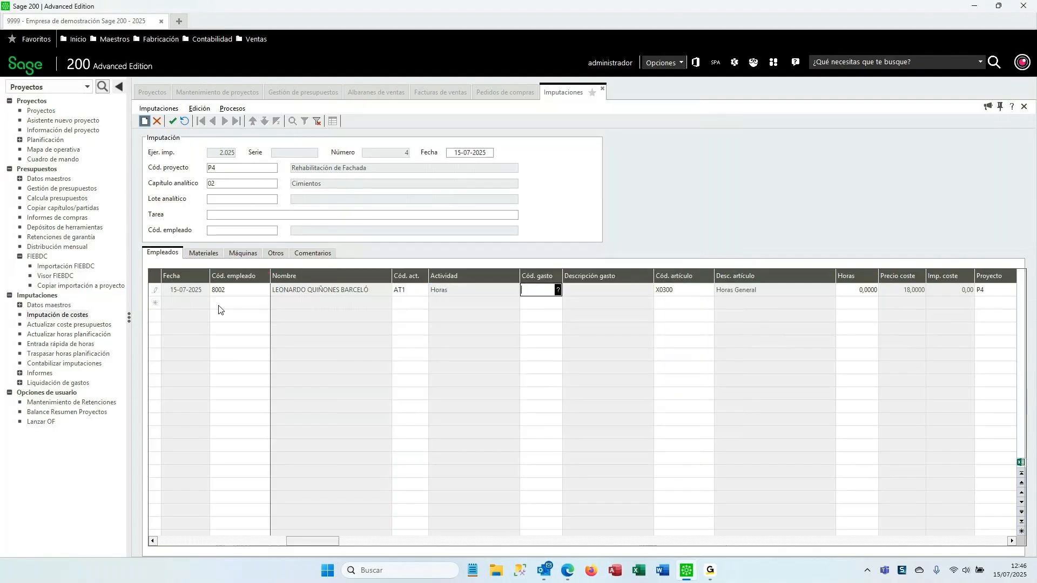
pyautogui.press('Tab')
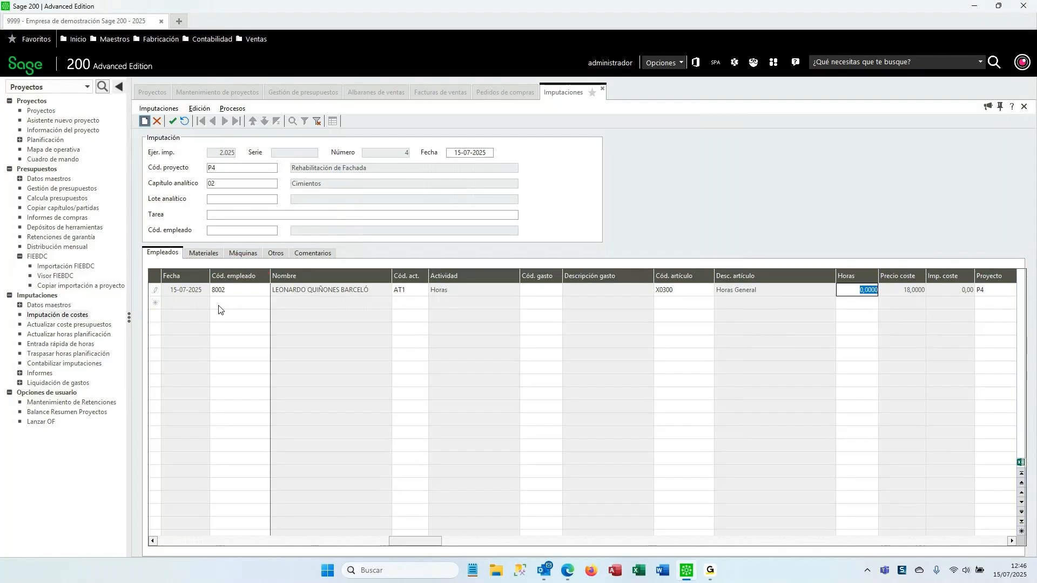
pyautogui.write('3')
pyautogui.press('Tab')
pyautogui.press('Tab')
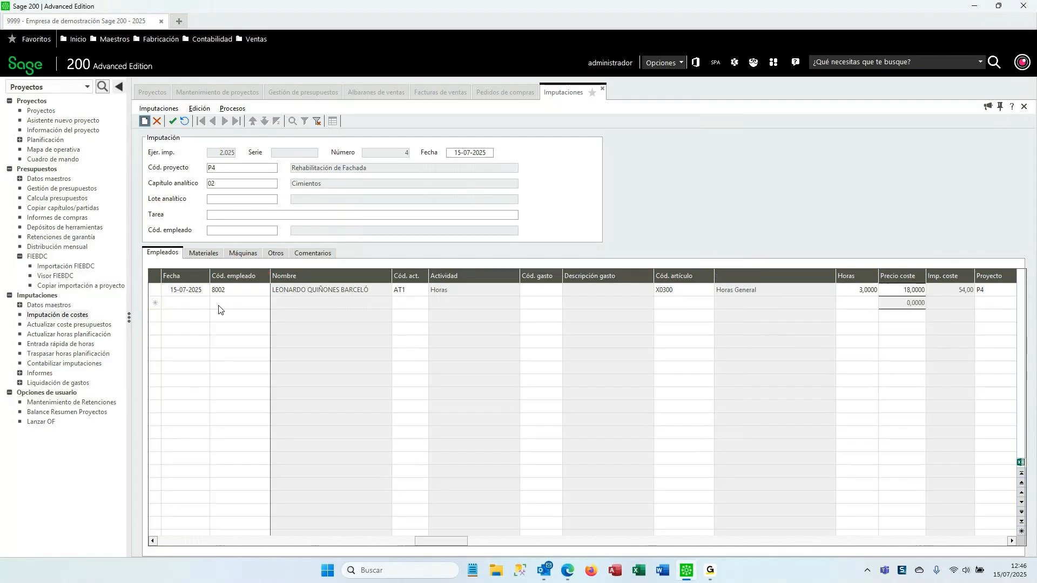
# Add a second labour line and select another employee from the employee list.
pyautogui.press('Tab')
pyautogui.write('SD')
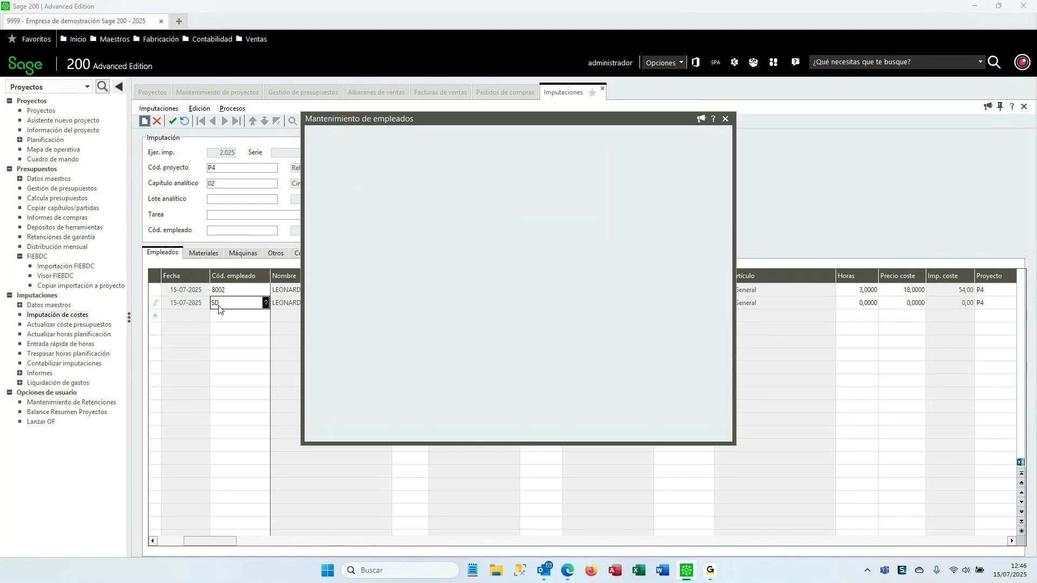
pyautogui.press('Down')
pyautogui.press('Down')
pyautogui.press('Return')
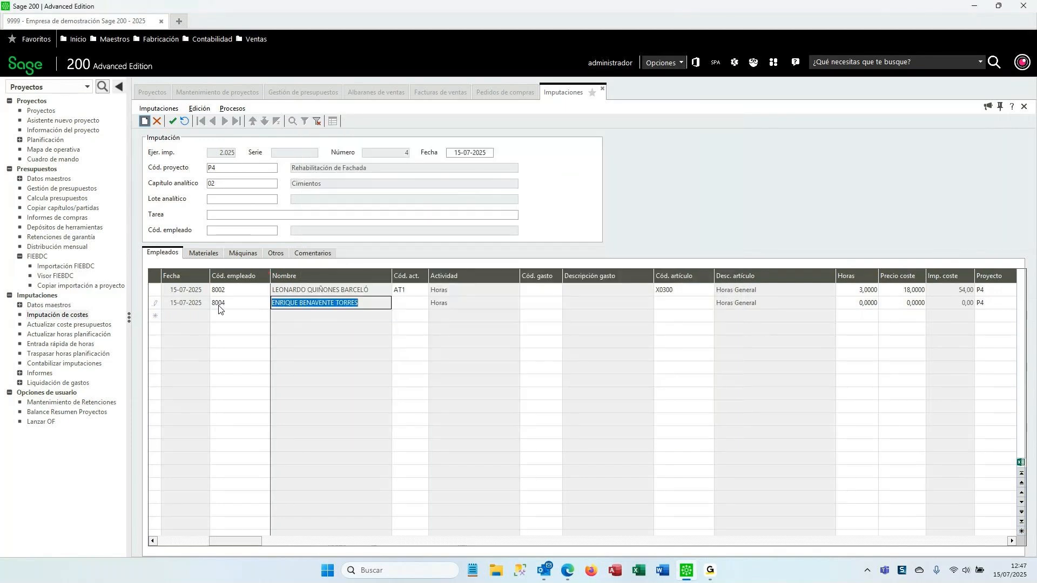
# Set the second employee line's activity to AT1 and its hours to 4.
pyautogui.press('Tab')
pyautogui.press('Tab')
pyautogui.hotkey('shift', 'Tab')
pyautogui.write('AT1')
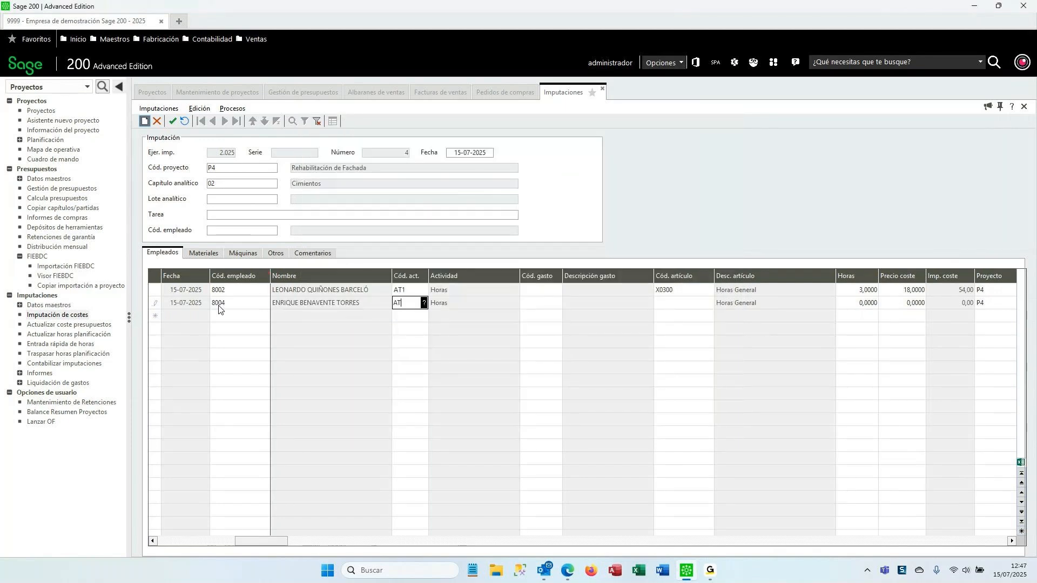
pyautogui.press('Tab')
pyautogui.press('Tab')
pyautogui.press('Tab')
pyautogui.press('Tab')
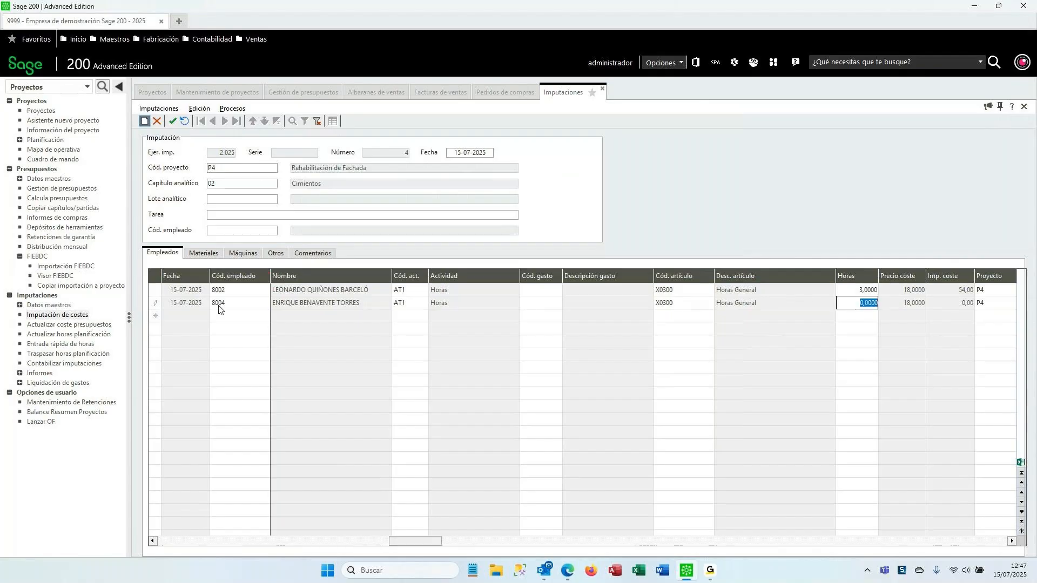
pyautogui.write('4')
pyautogui.press('Tab')
pyautogui.press('Tab')
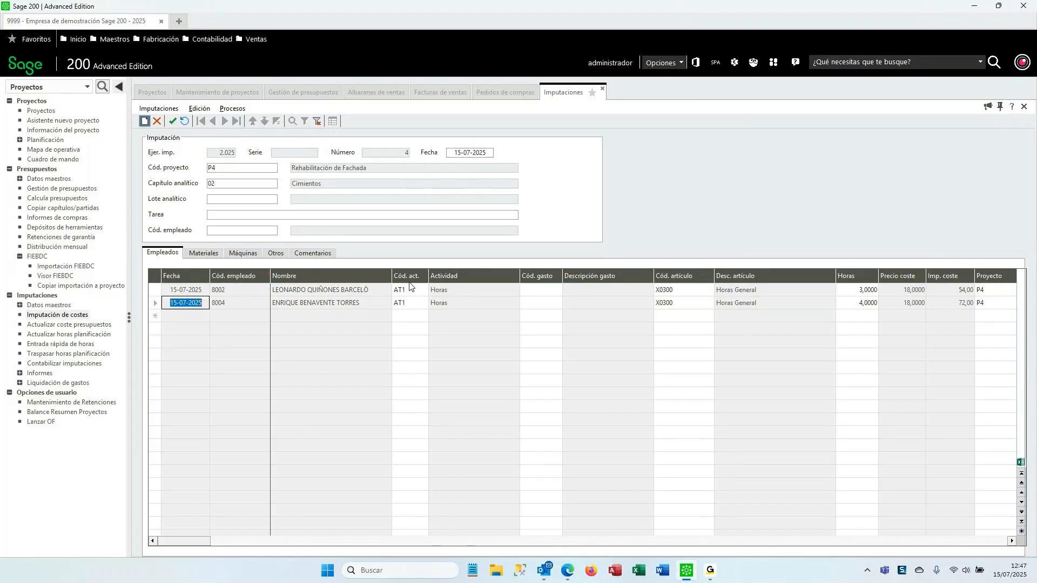
# Check the two employee lines and view the allocation's materials and machines sections.
pyautogui.click(227, 306)
pyautogui.click(229, 292)
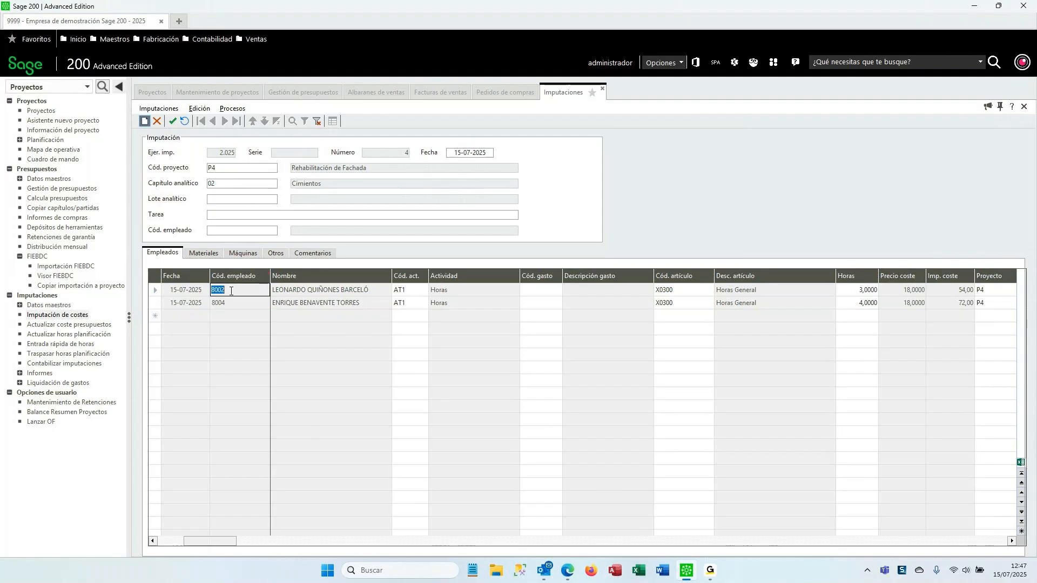
pyautogui.click(194, 305)
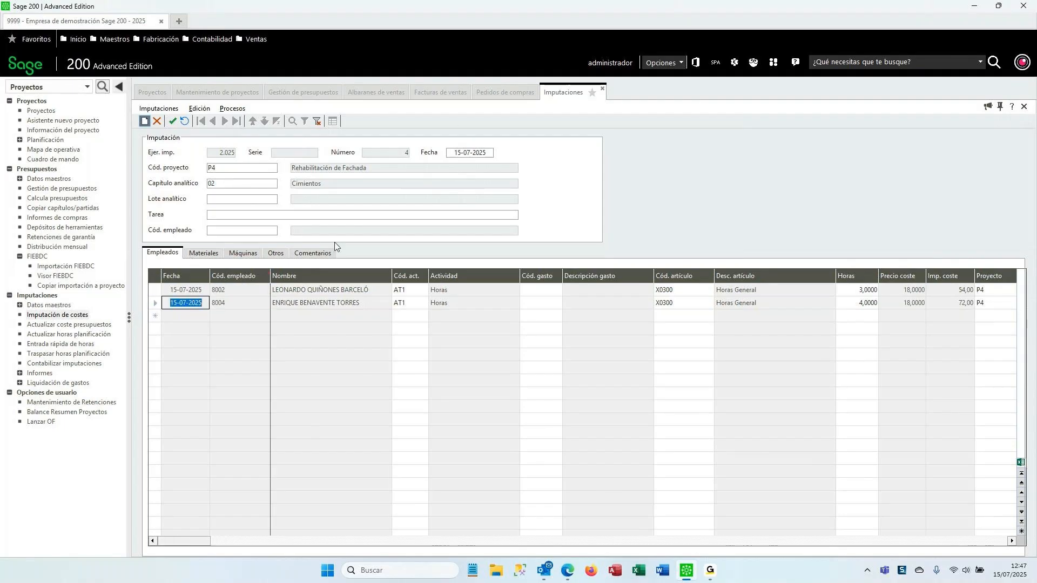
pyautogui.click(203, 254)
pyautogui.click(243, 253)
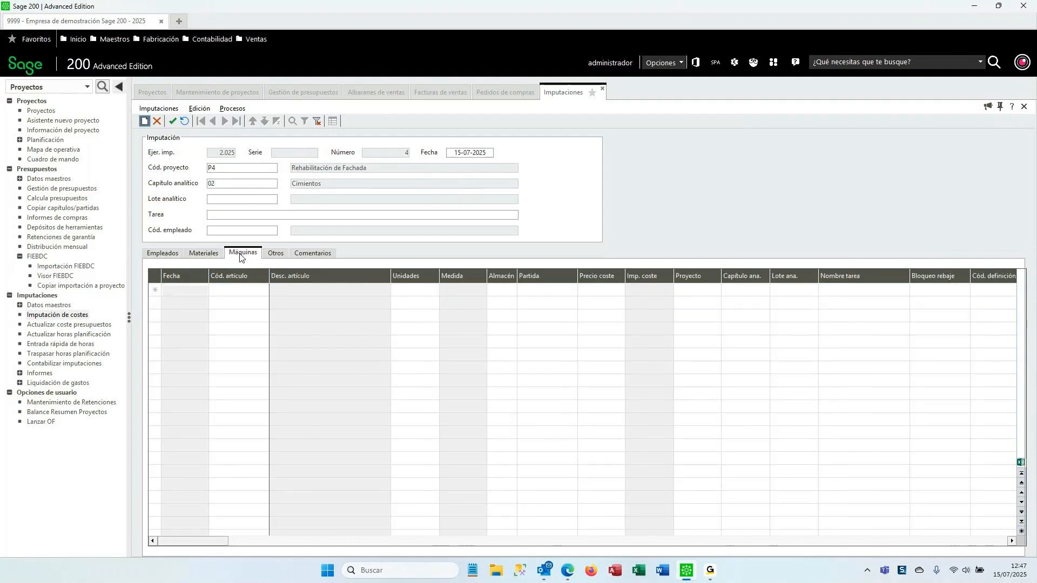
# Add a line to the allocation's machines section for article Z3000 Excavadora, searching the article list with EXCA.
pyautogui.rightClick(160, 293)
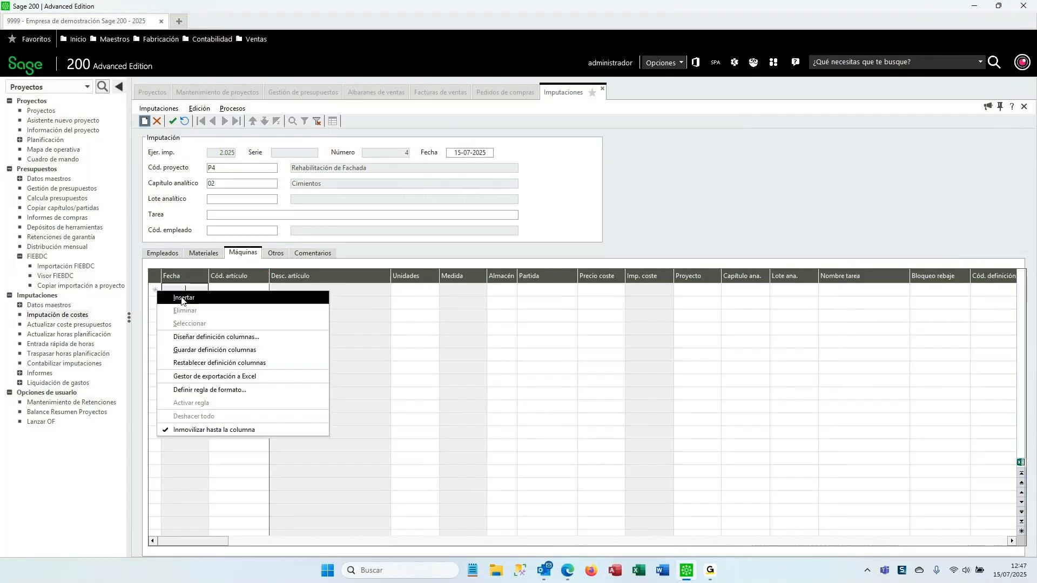
pyautogui.click(182, 297)
pyautogui.write('E')
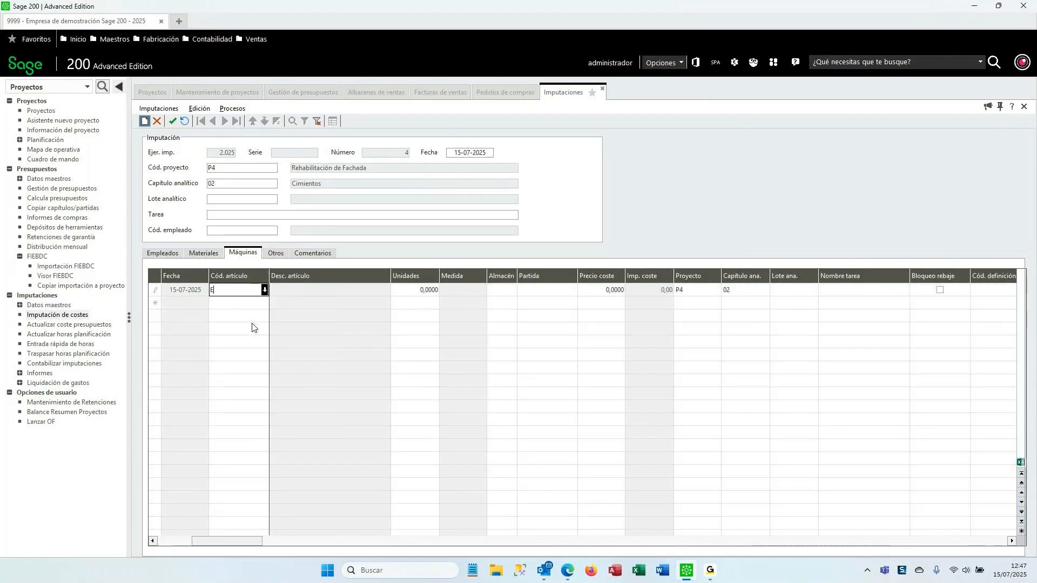
pyautogui.write('XCA')
pyautogui.press('Down')
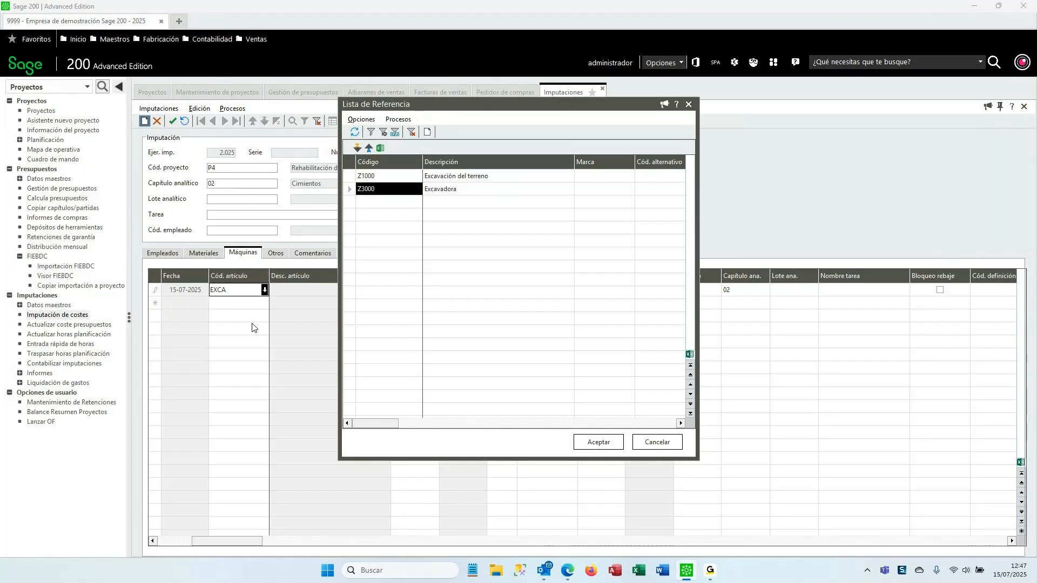
pyautogui.press('Return')
pyautogui.press('Return')
# Set the Excavadora line's units to 3 and commit the line.
pyautogui.write('3000')
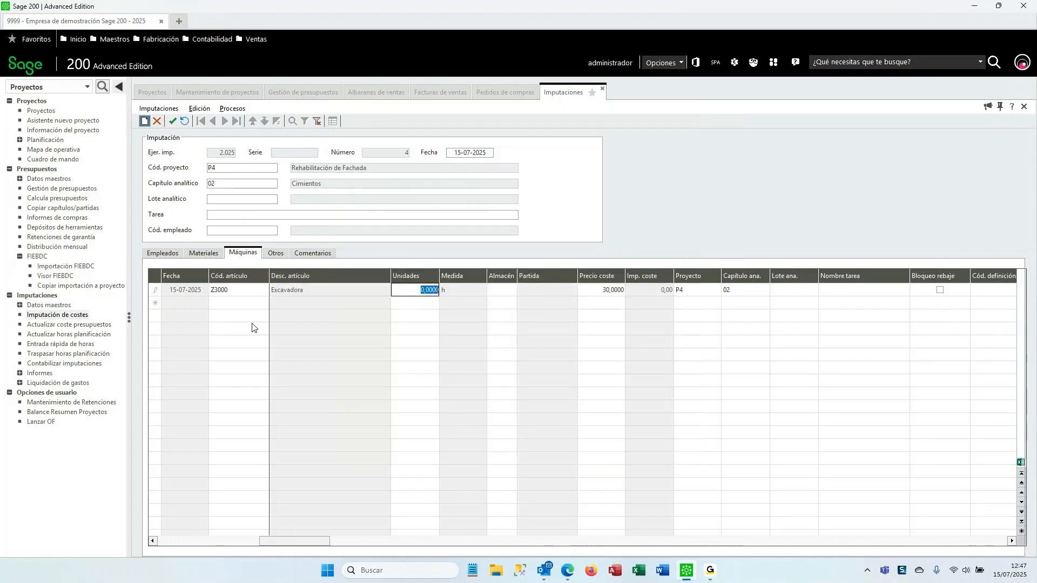
pyautogui.press('Return')
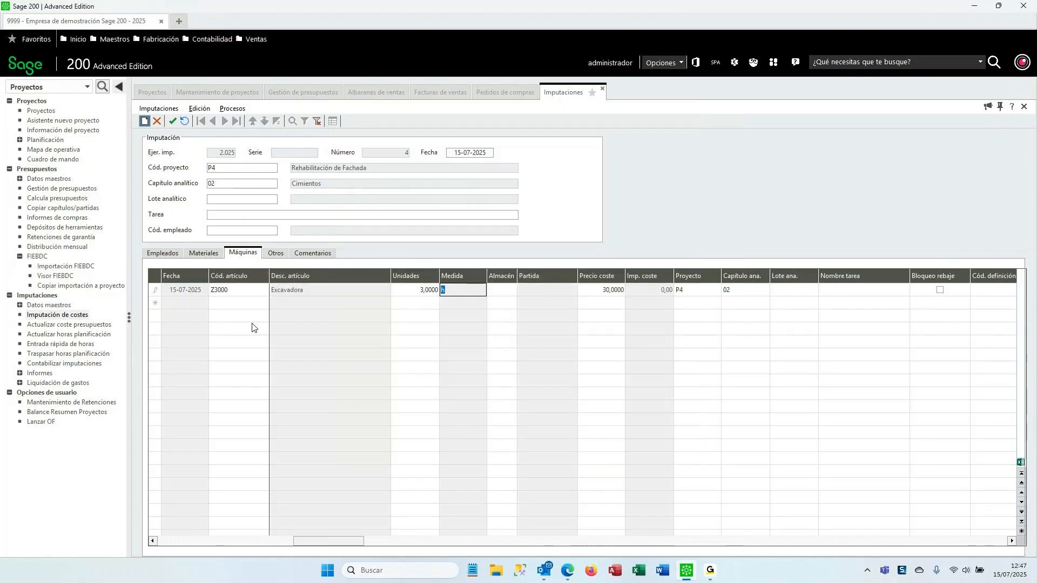
pyautogui.press('Return')
pyautogui.press('Down')
pyautogui.press('Up')
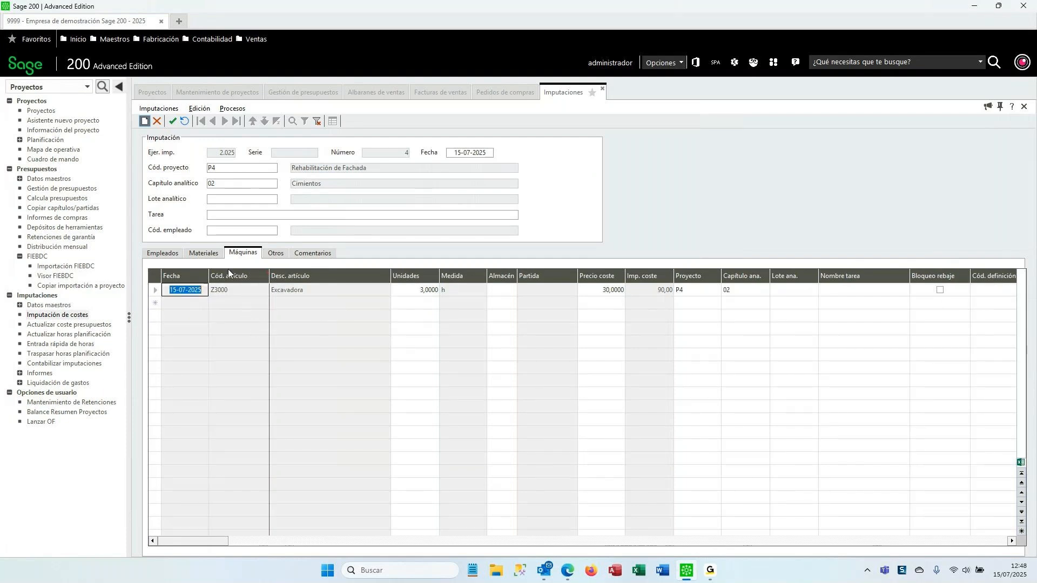
# Save the cost allocation, recall the last saved allocation to check it, and close the allocations window.
pyautogui.click(173, 121)
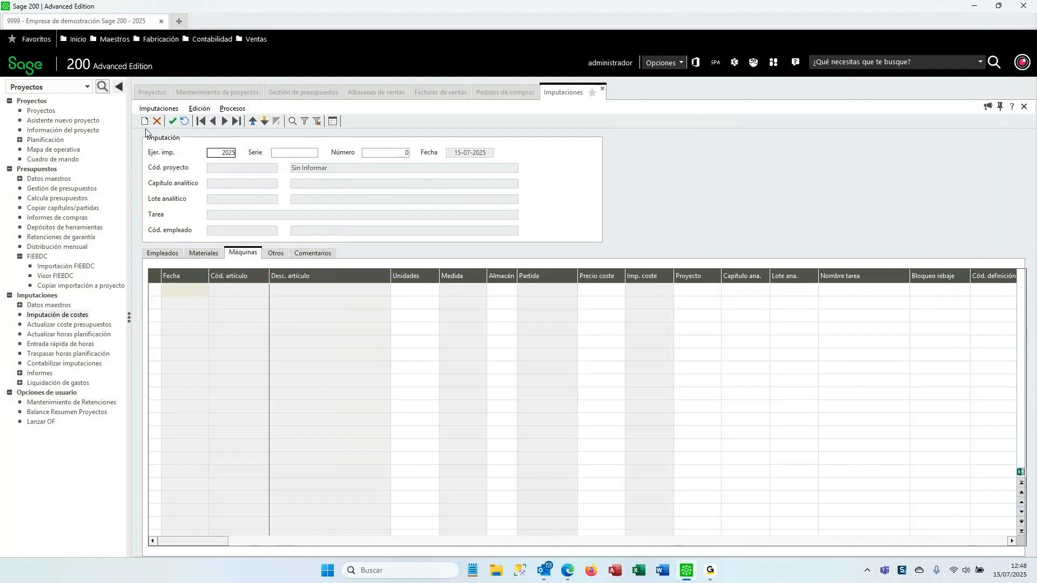
pyautogui.click(236, 121)
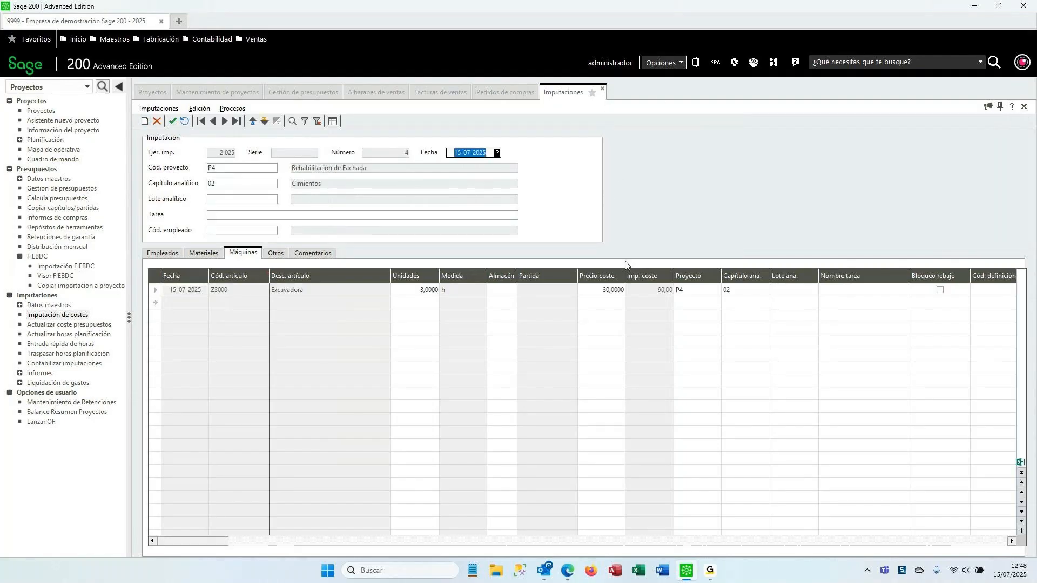
pyautogui.click(604, 88)
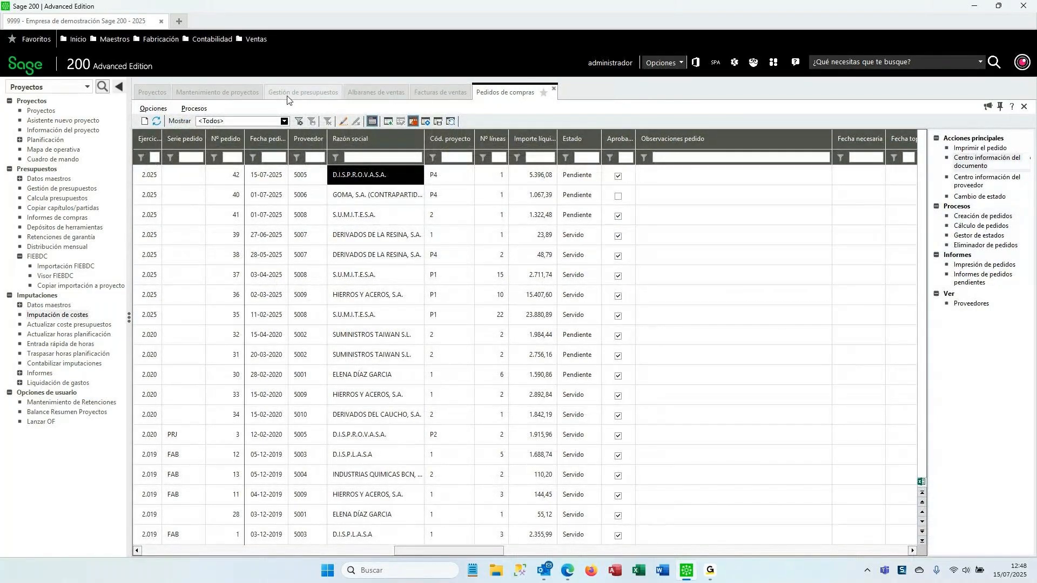
# Return to the project list and open the project information centre for Rehabilitación de Fachada.
pyautogui.click(314, 98)
pyautogui.click(217, 93)
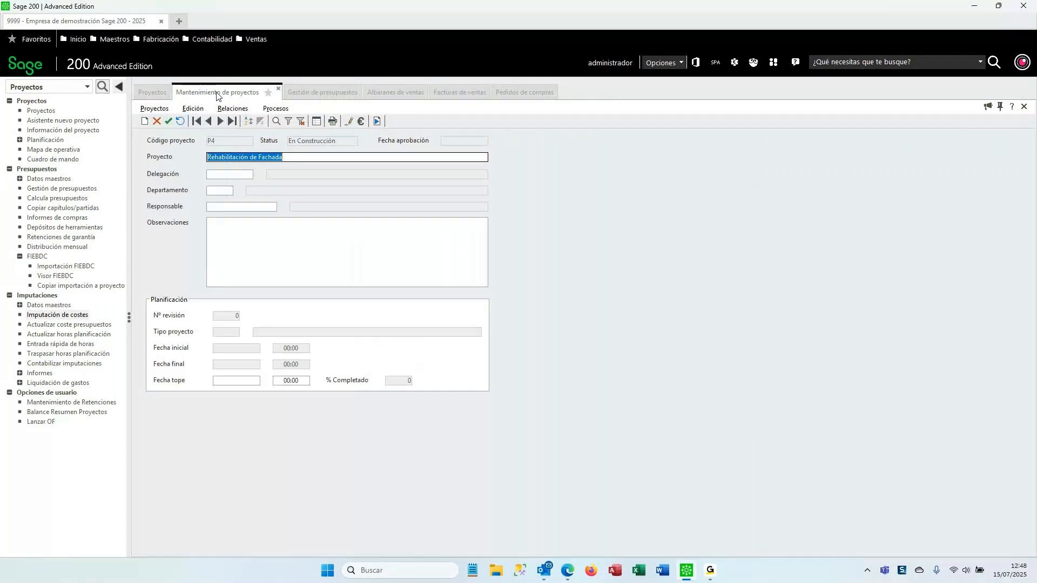
pyautogui.click(155, 92)
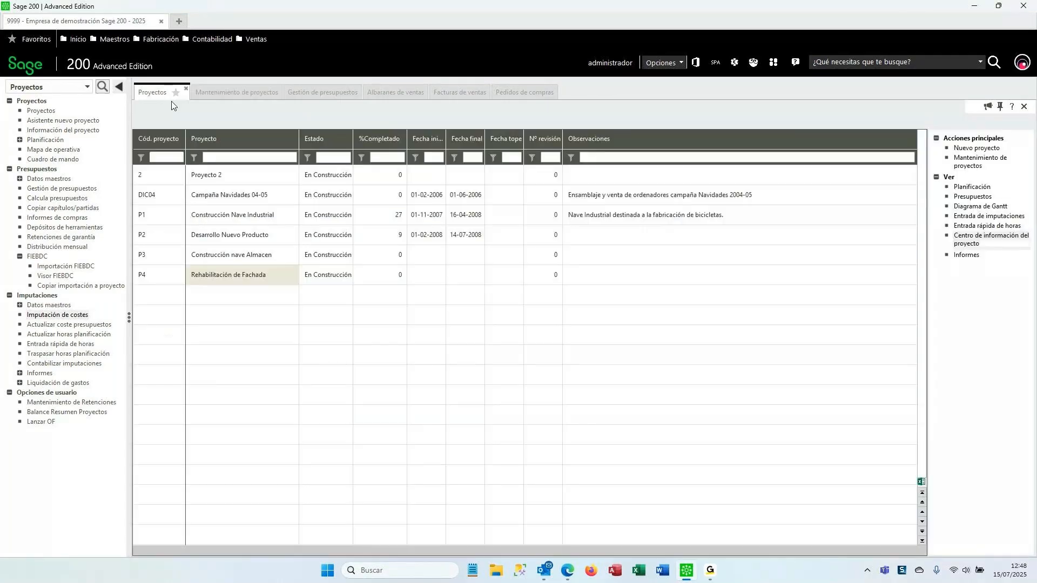
pyautogui.click(991, 240)
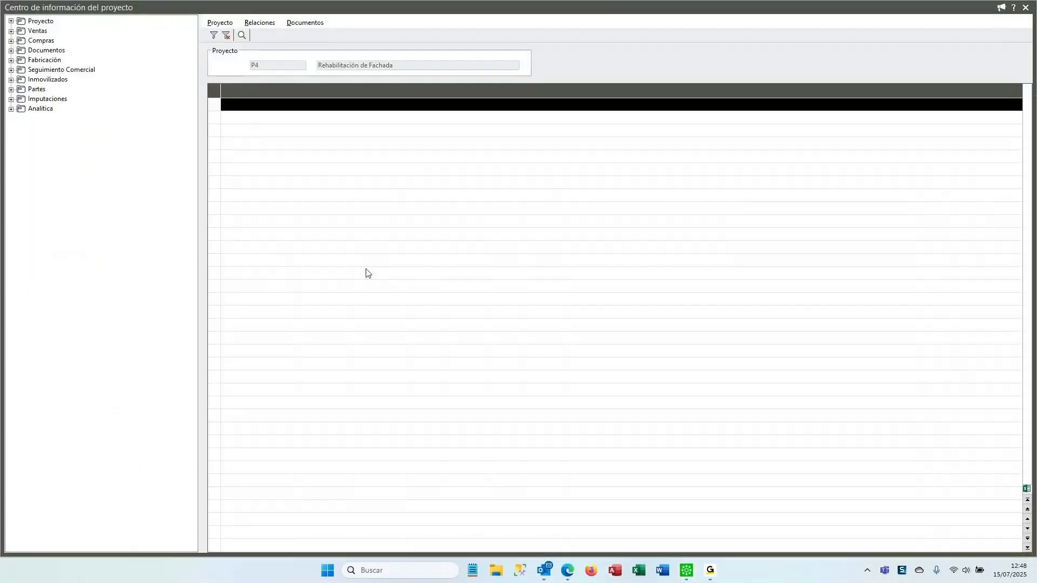
# Review the project's labour, materials, machines and other allocations in the information centre, and close it.
pyautogui.doubleClick(48, 99)
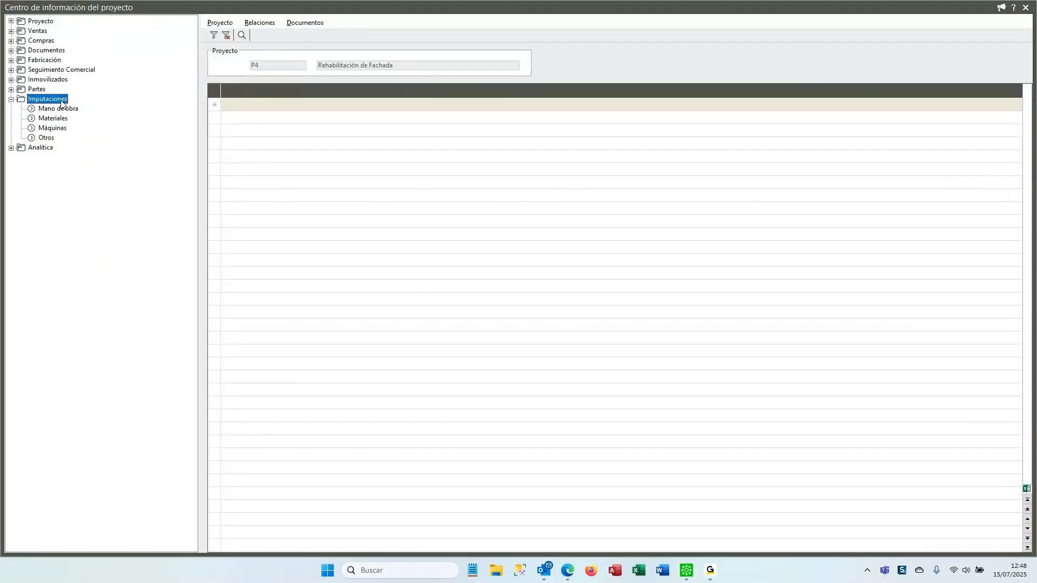
pyautogui.click(61, 109)
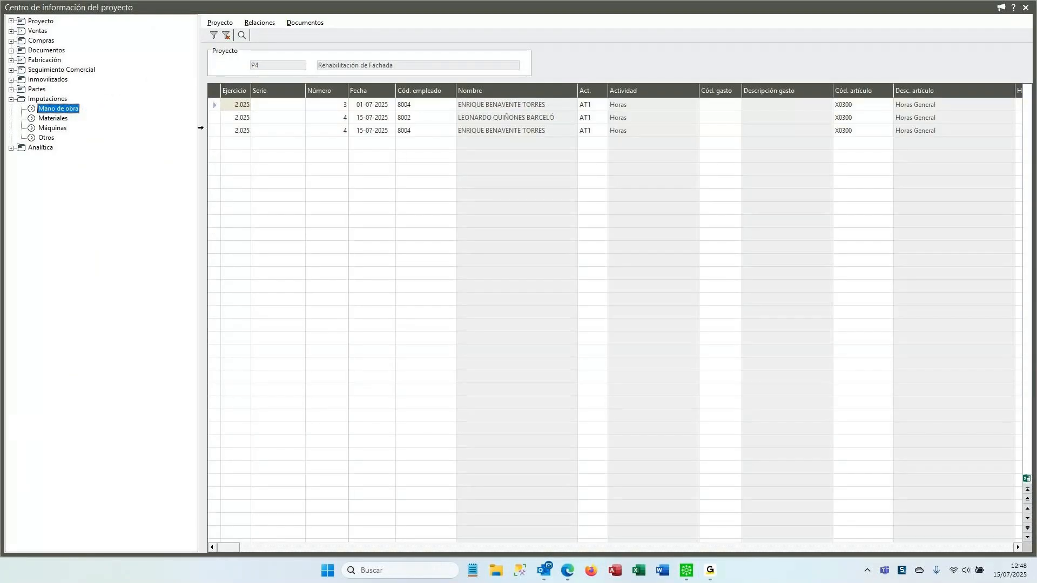
pyautogui.click(54, 120)
pyautogui.click(53, 129)
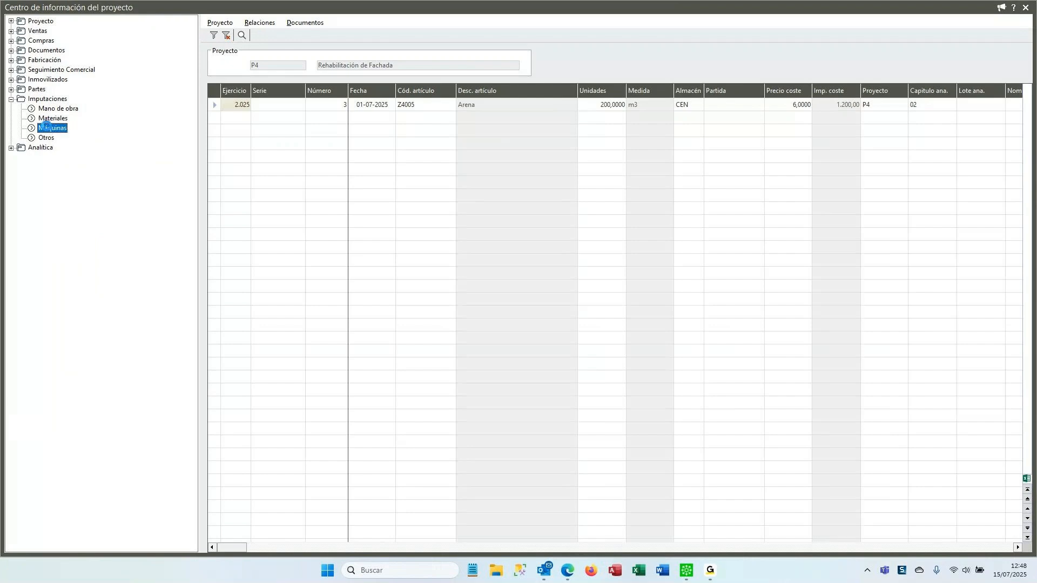
pyautogui.click(47, 138)
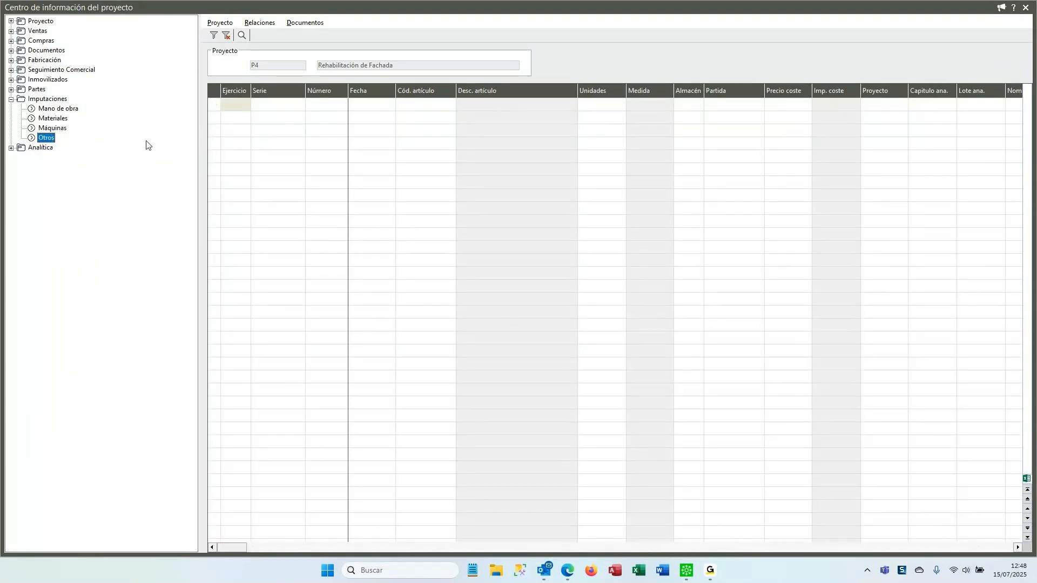
pyautogui.click(54, 71)
pyautogui.click(12, 99)
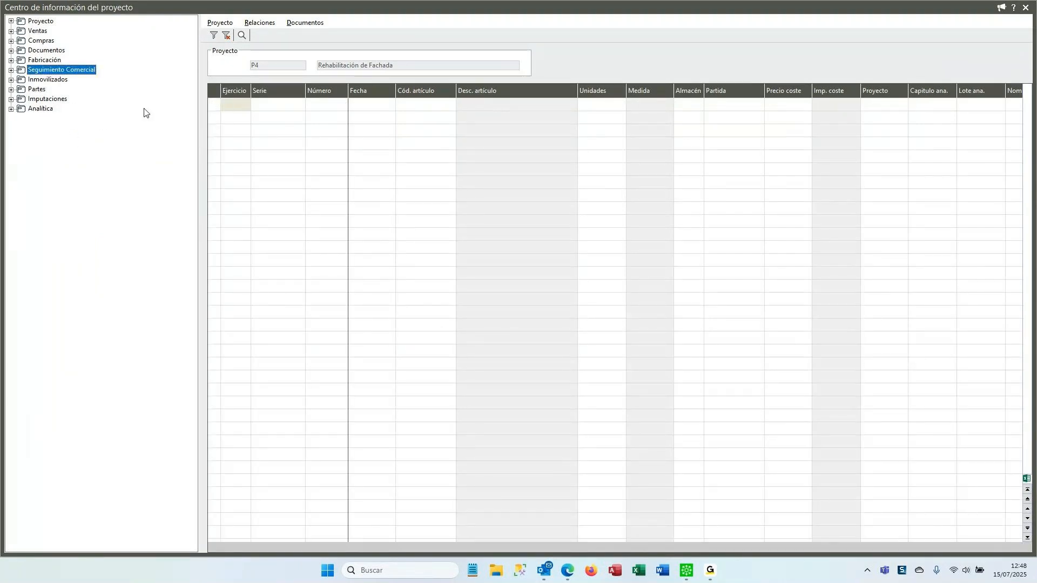
pyautogui.click(1026, 7)
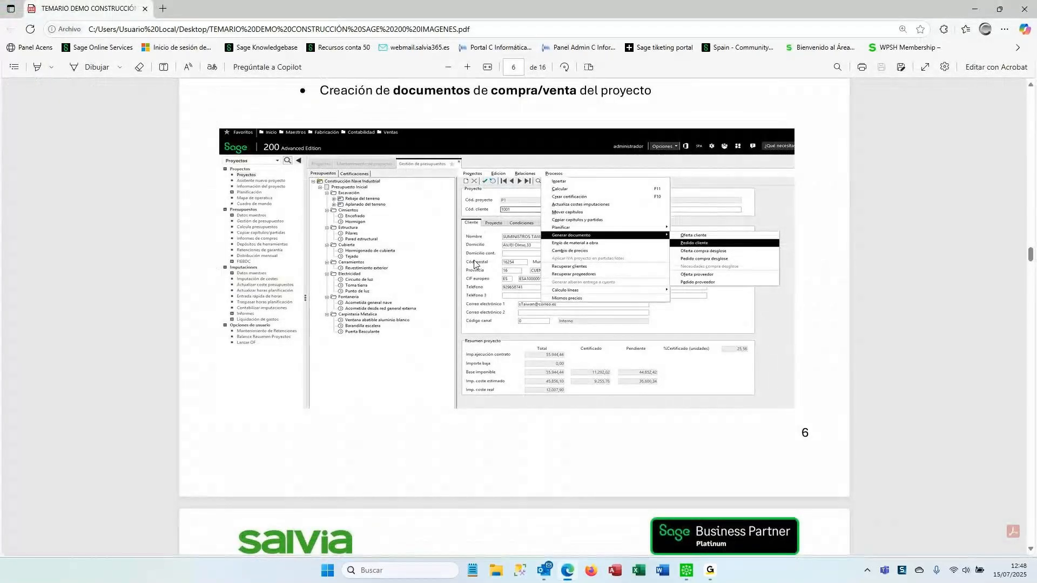
# Switch to the syllabus PDF in Edge and review the certification creation and invoicing images and the Presto project import section.
pyautogui.scroll(-10, 378, 271)
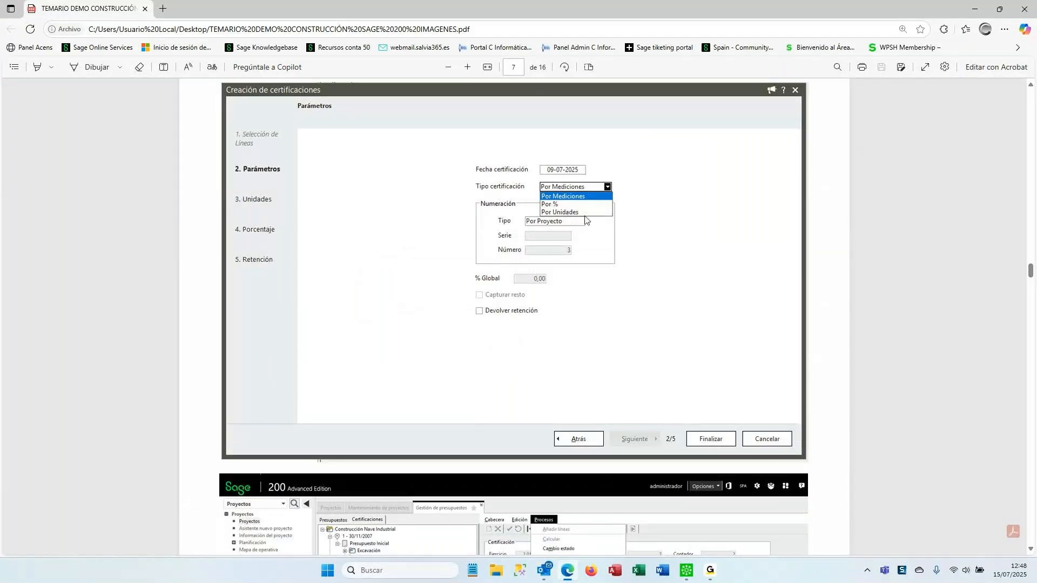
pyautogui.scroll(-3, 572, 238)
pyautogui.scroll(-2, 432, 302)
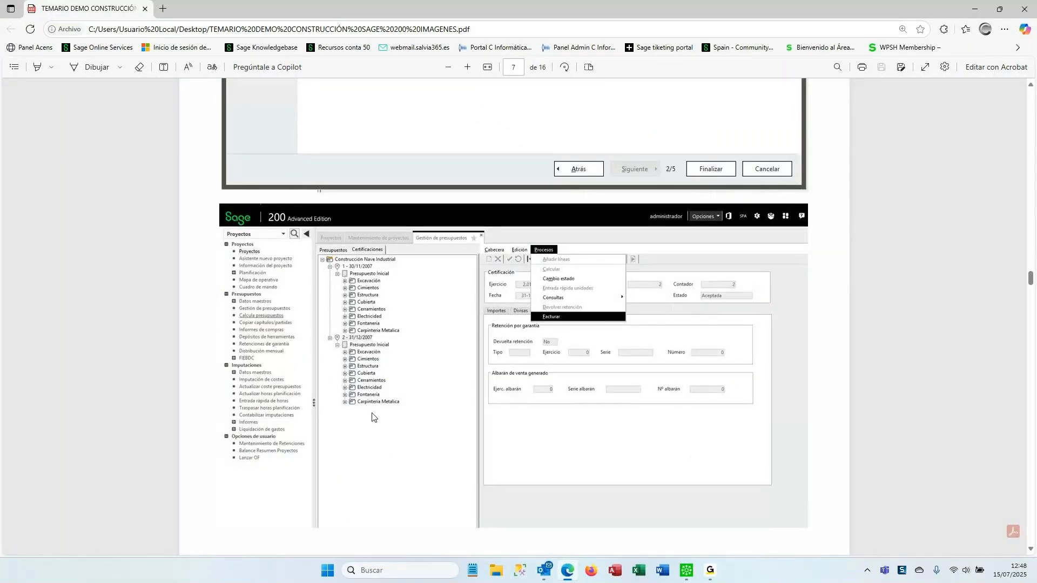
pyautogui.scroll(-2, 389, 399)
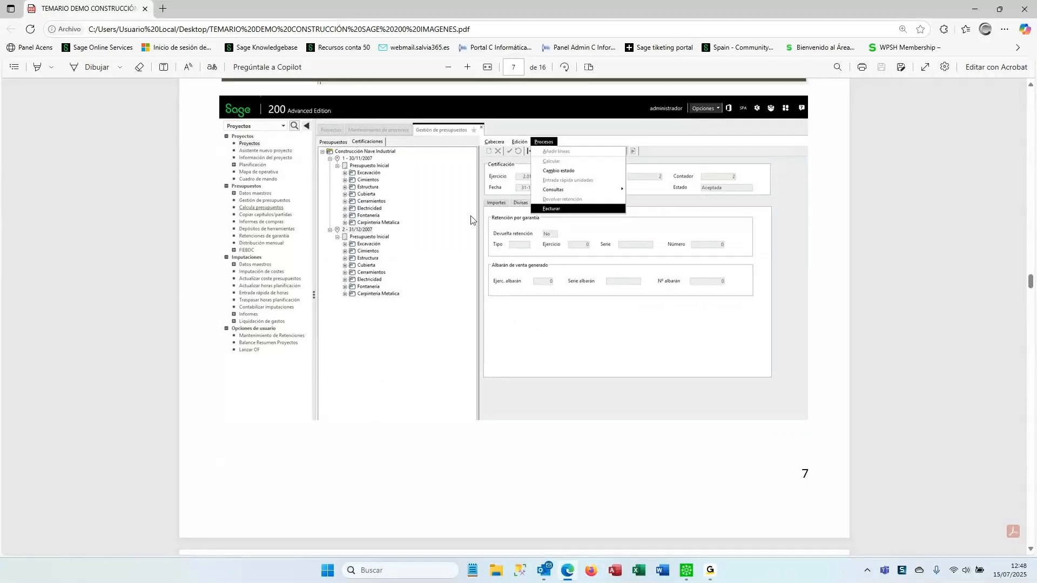
pyautogui.scroll(-9, 423, 254)
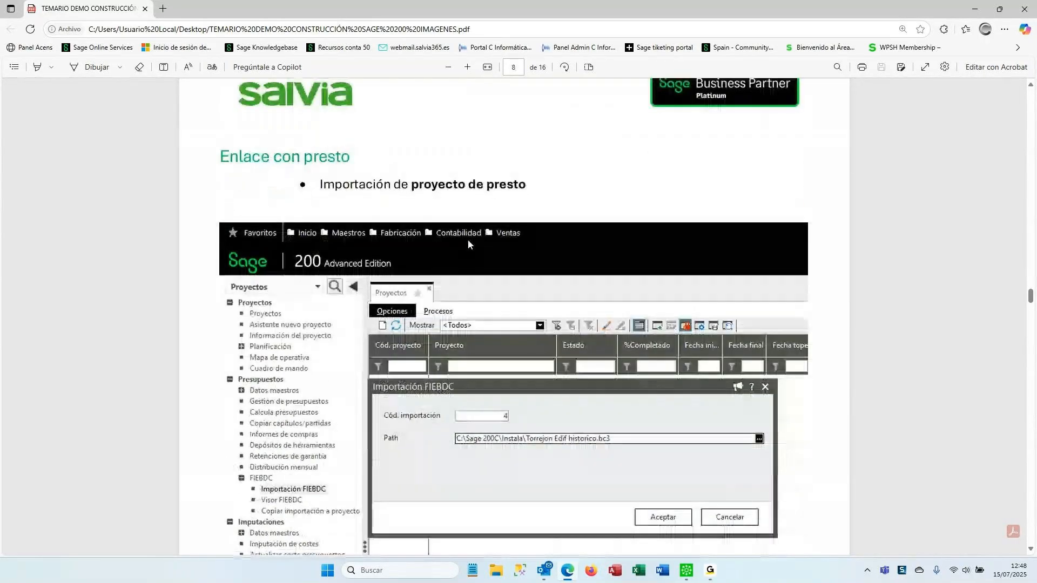
pyautogui.scroll(-2, 468, 240)
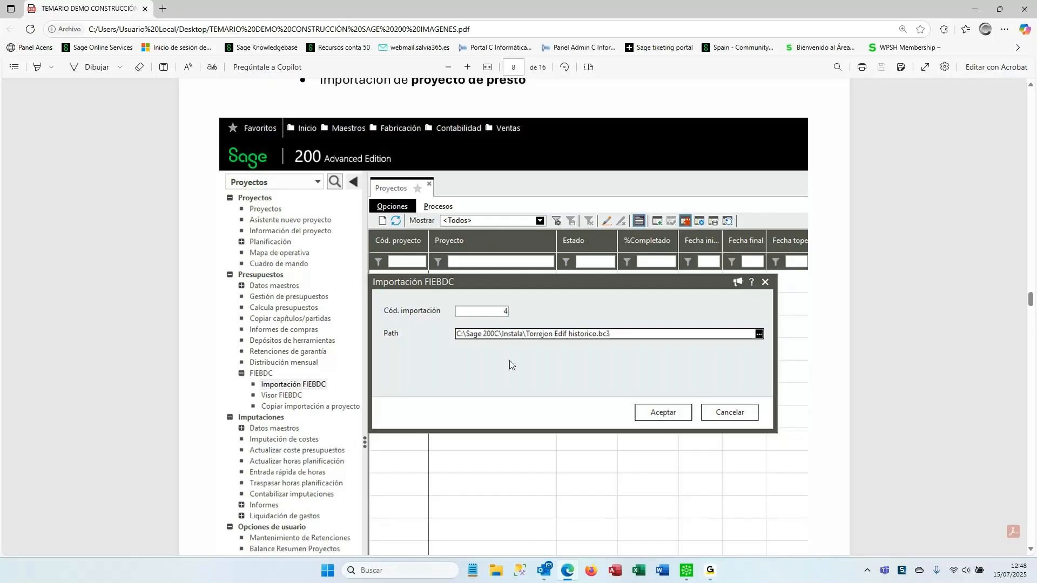
pyautogui.scroll(9, 493, 398)
pyautogui.scroll(-5, 553, 290)
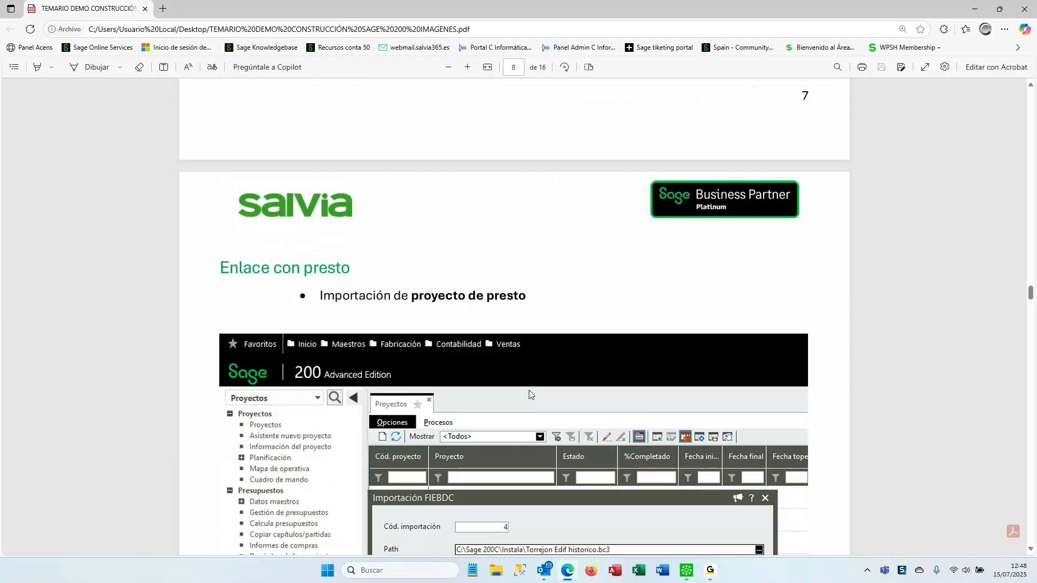
pyautogui.scroll(-3, 529, 394)
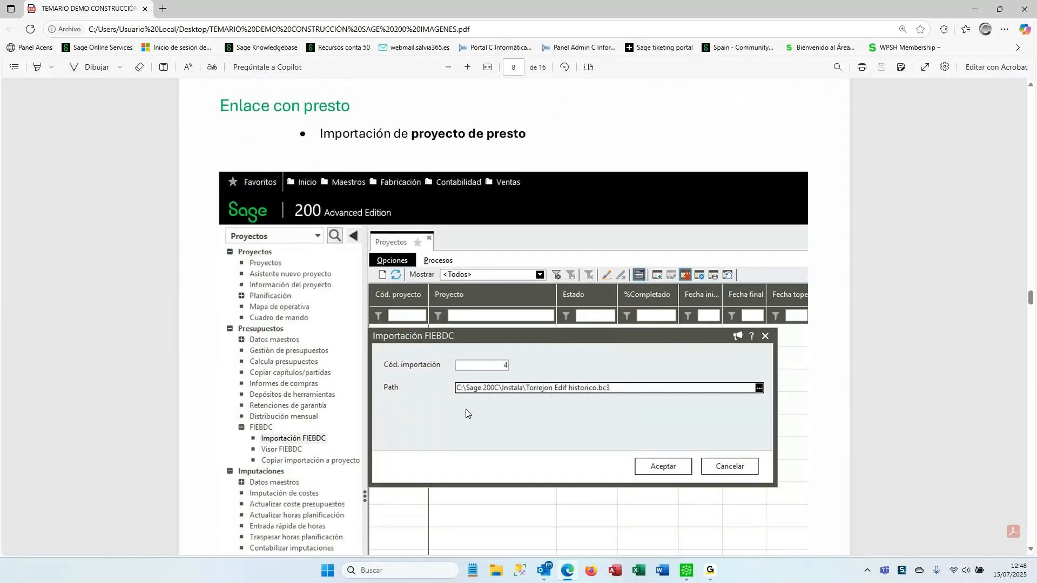
pyautogui.scroll(-7, 510, 408)
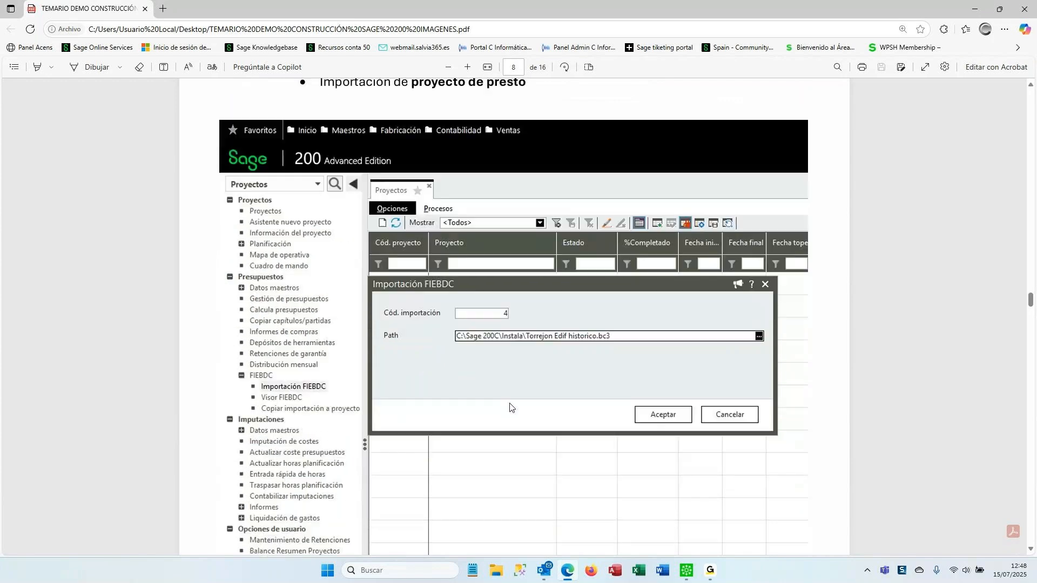
# Examine the syllabus section on implementing imported data in projects, including the image for copying an import to a project.
pyautogui.scroll(-9, 551, 385)
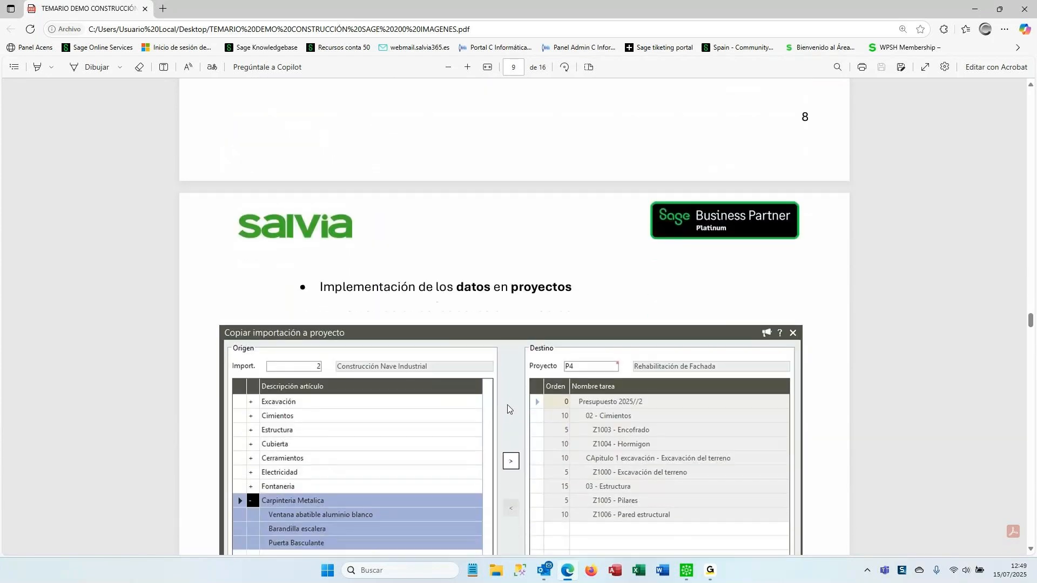
pyautogui.scroll(-1, 446, 412)
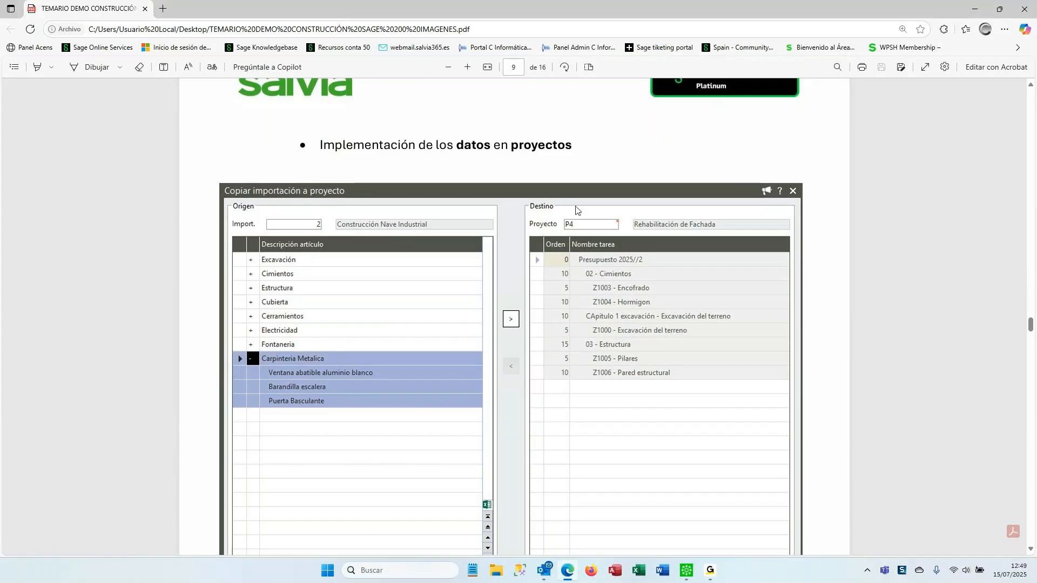
pyautogui.scroll(-2, 440, 318)
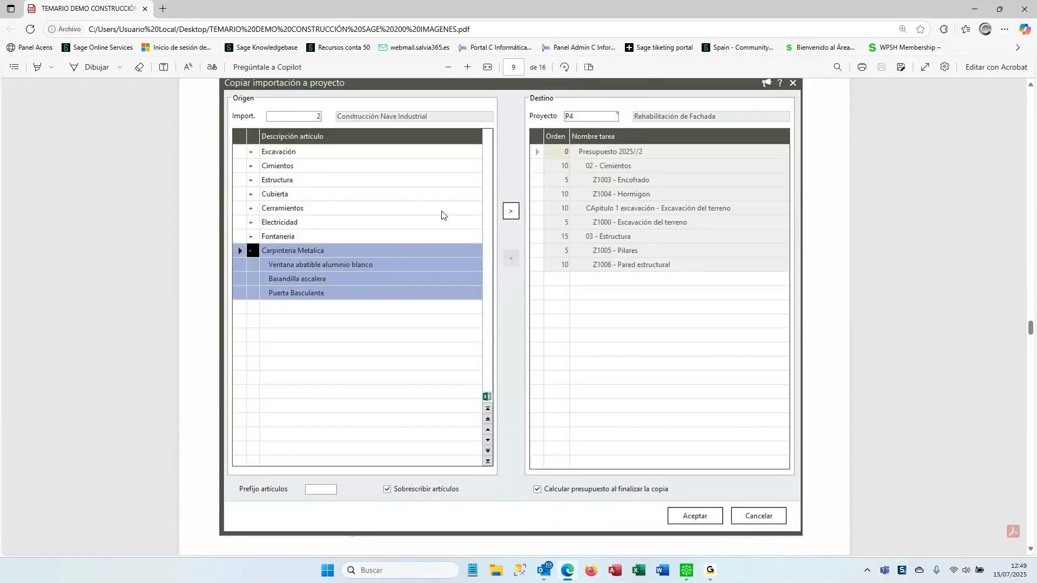
pyautogui.scroll(3, 475, 238)
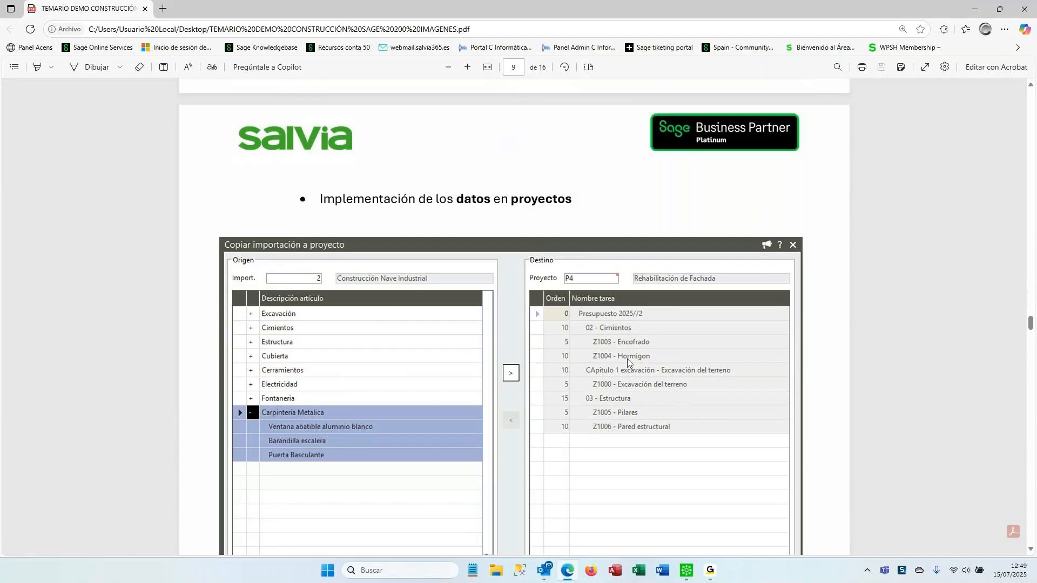
pyautogui.scroll(-3, 627, 360)
# Examine the syllabus section on invoicing to origin from the sales circuit, and switch back to Sage 200.
pyautogui.scroll(-15, 627, 359)
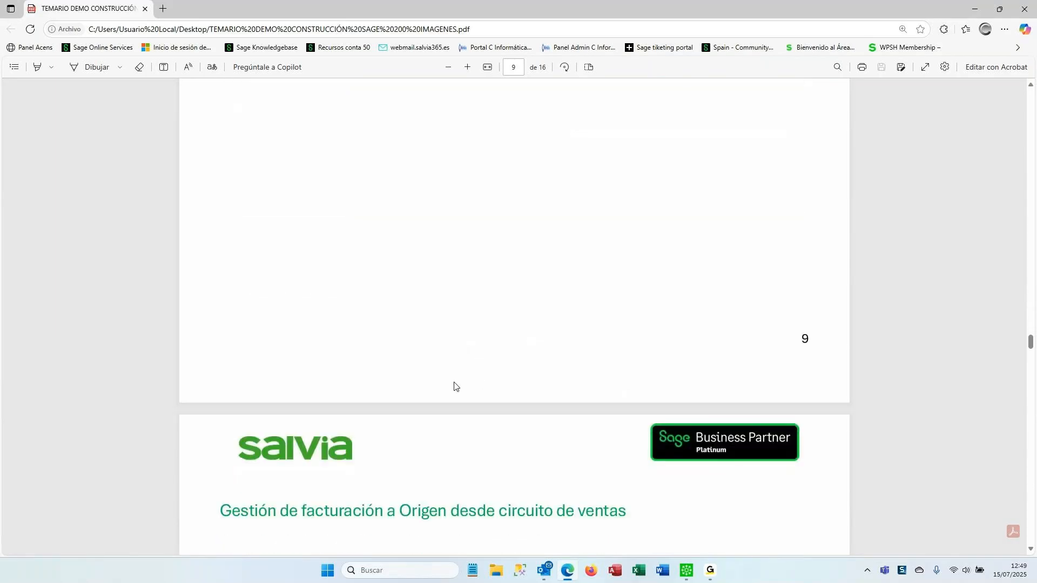
pyautogui.scroll(-3, 405, 427)
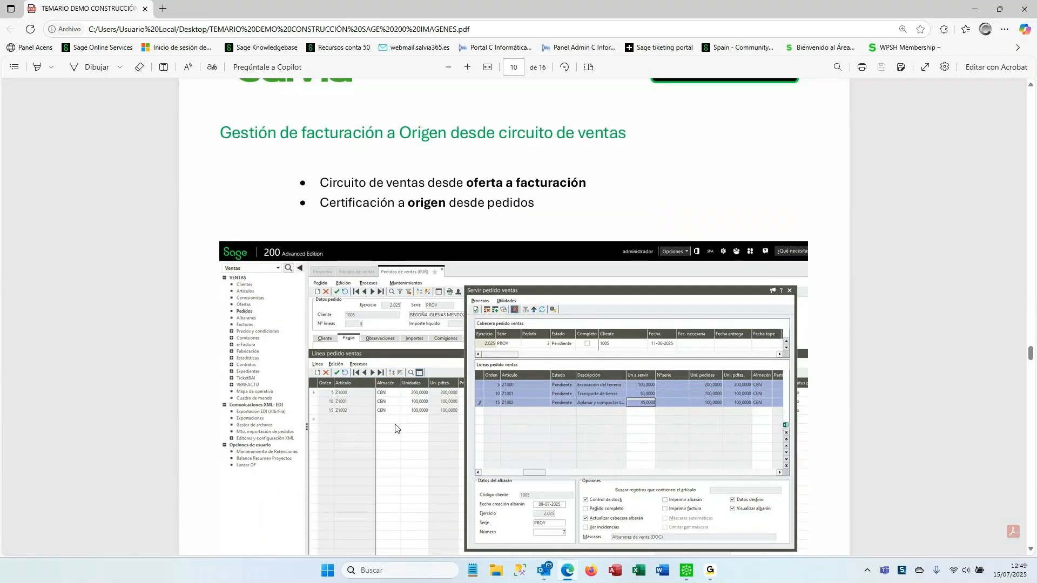
pyautogui.scroll(-3, 393, 427)
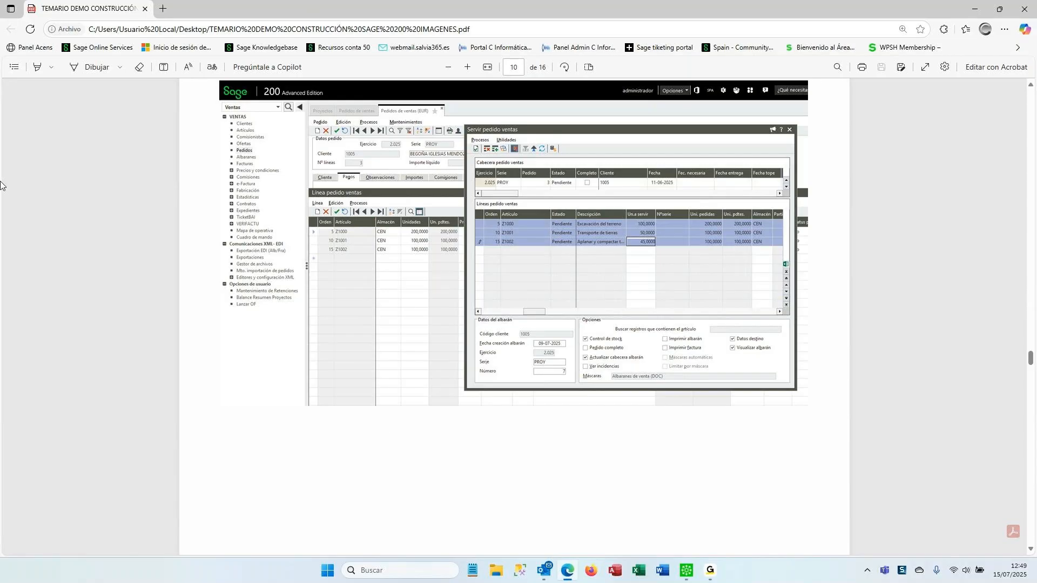
pyautogui.scroll(-2, 567, 240)
pyautogui.scroll(3, 486, 270)
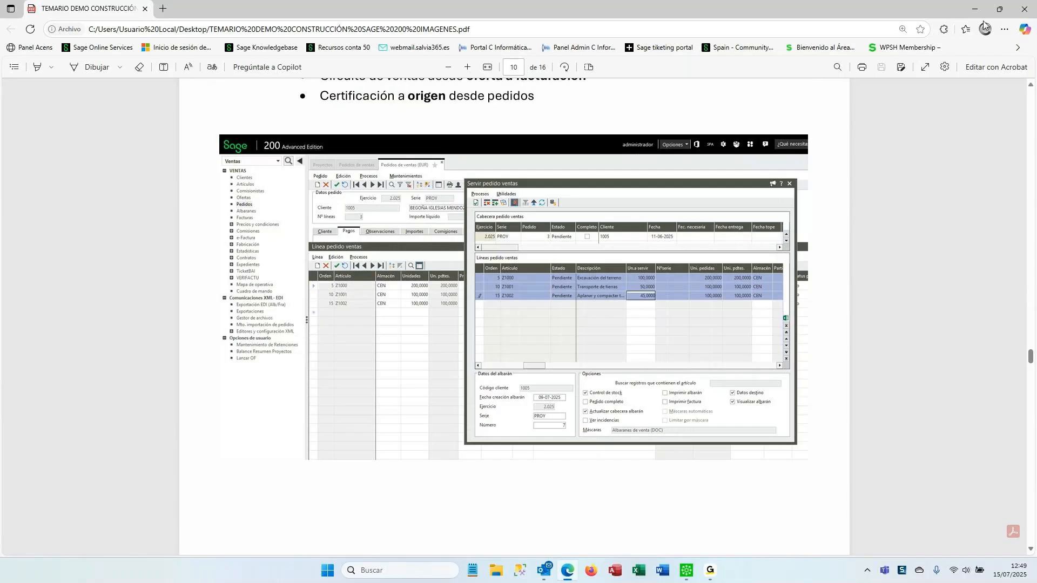
pyautogui.click(686, 571)
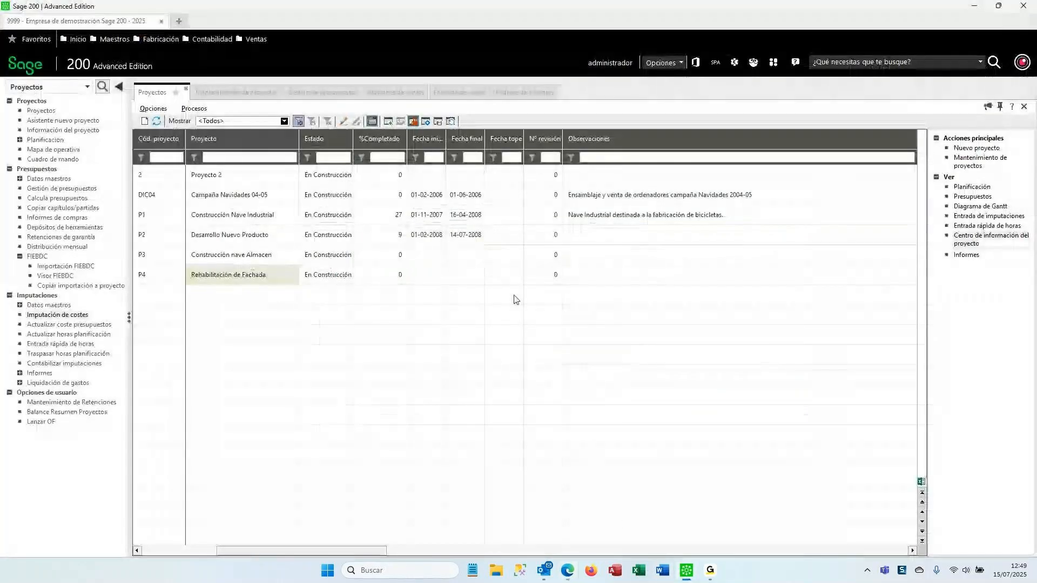
# Close all the open project, purchase order, sales invoice, delivery note and budget windows.
pyautogui.click(186, 89)
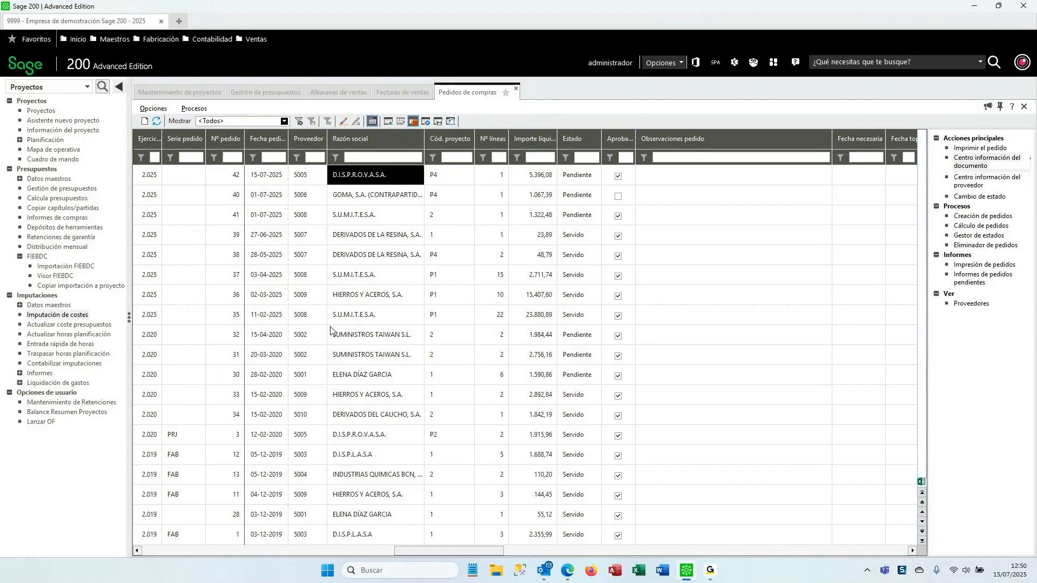
pyautogui.click(516, 89)
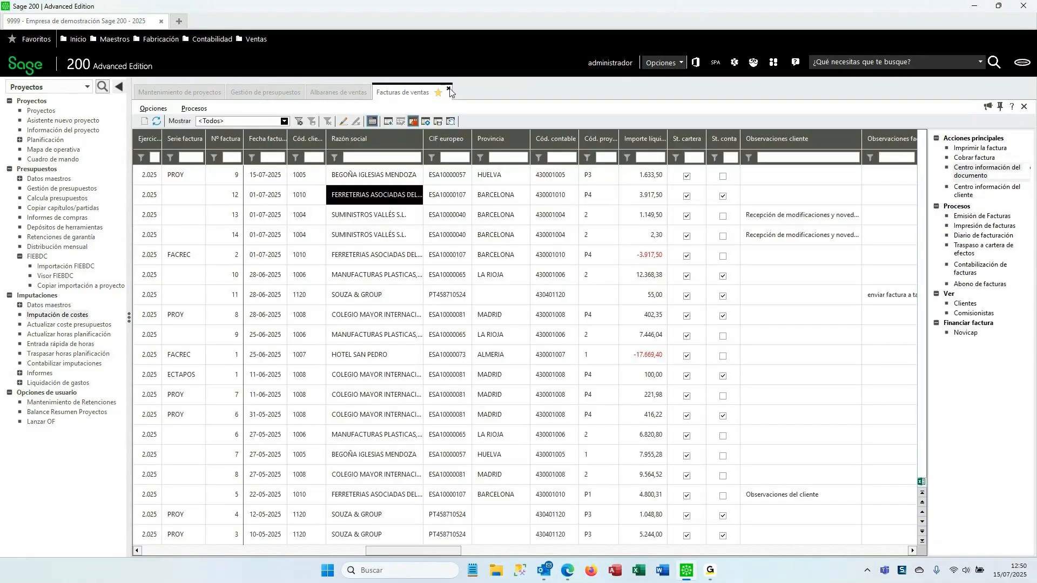
pyautogui.click(448, 88)
pyautogui.click(386, 89)
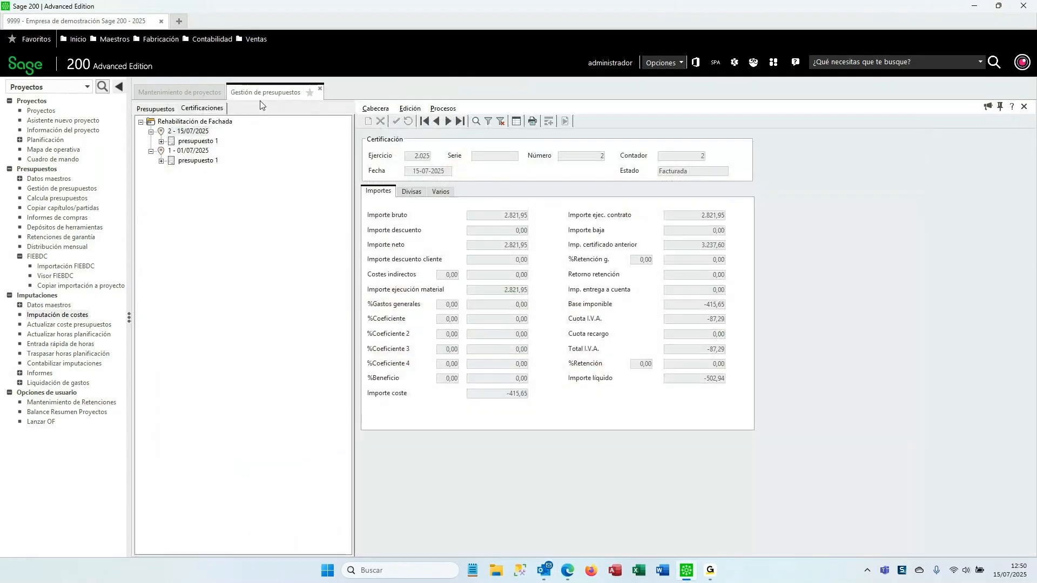
pyautogui.click(198, 141)
pyautogui.click(189, 151)
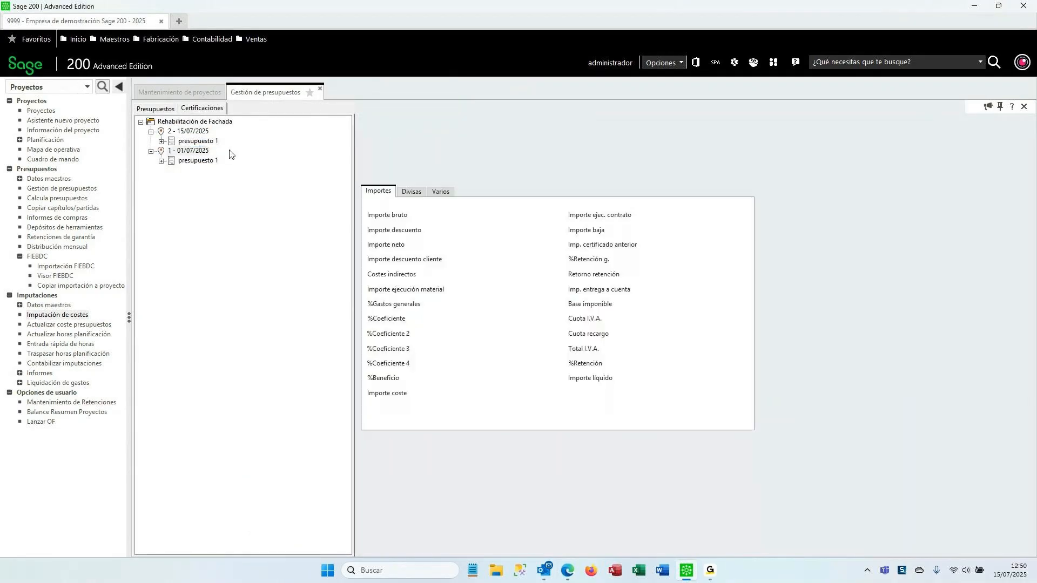
pyautogui.click(320, 88)
pyautogui.click(240, 89)
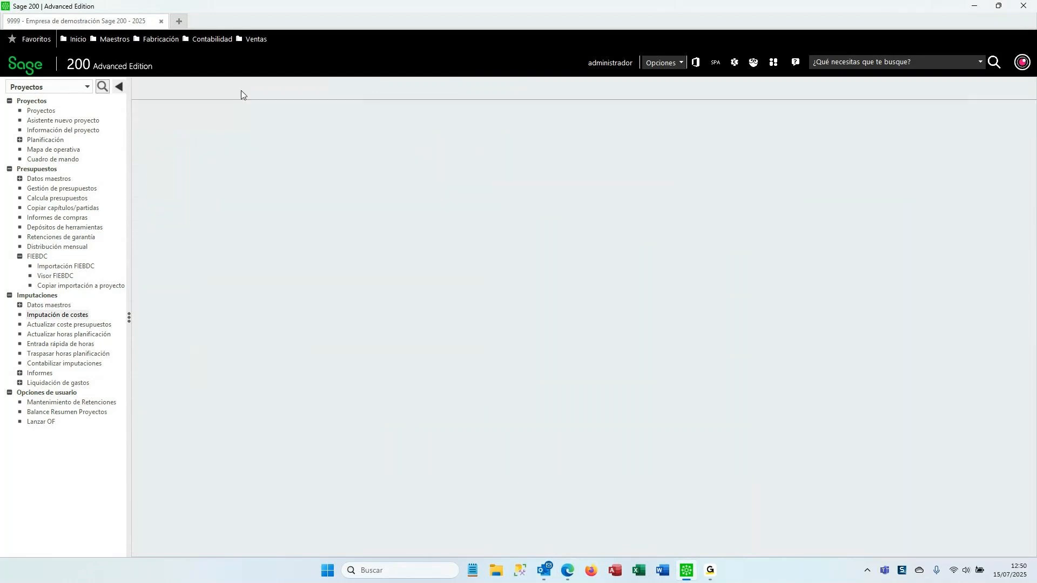
# Switch to the Ventas module and open the PROY series sales offer dated 27-05-2025 for Colegio Mayor Internacional.
pyautogui.click(87, 87)
pyautogui.click(35, 142)
pyautogui.click(35, 141)
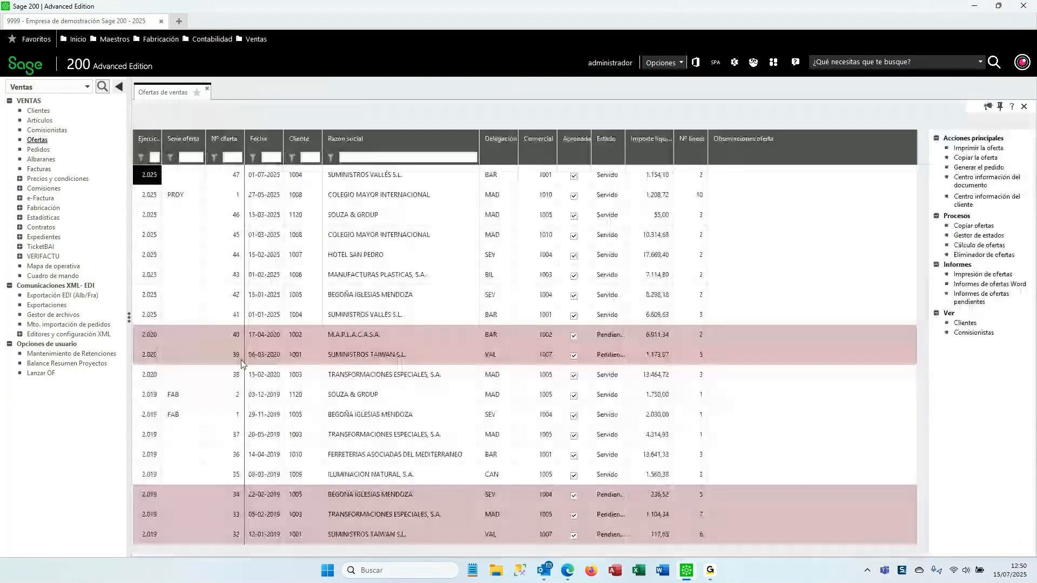
pyautogui.click(374, 194)
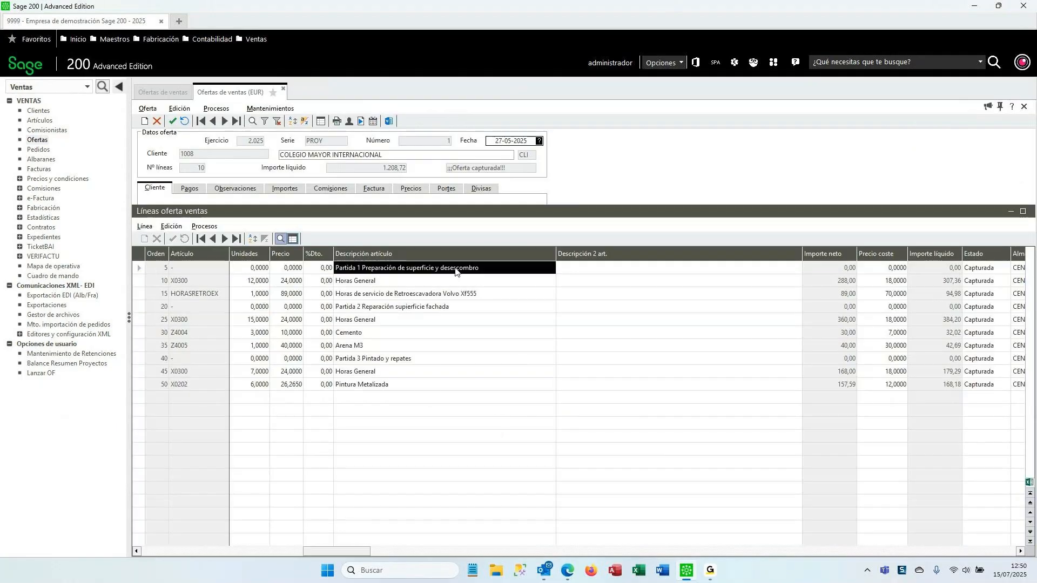
# Review the offer's lines, from Partida 1 Preparación de superficie y desescombro through Partida 3 Pintado y repates and Pintura Metalizada.
pyautogui.click(826, 273)
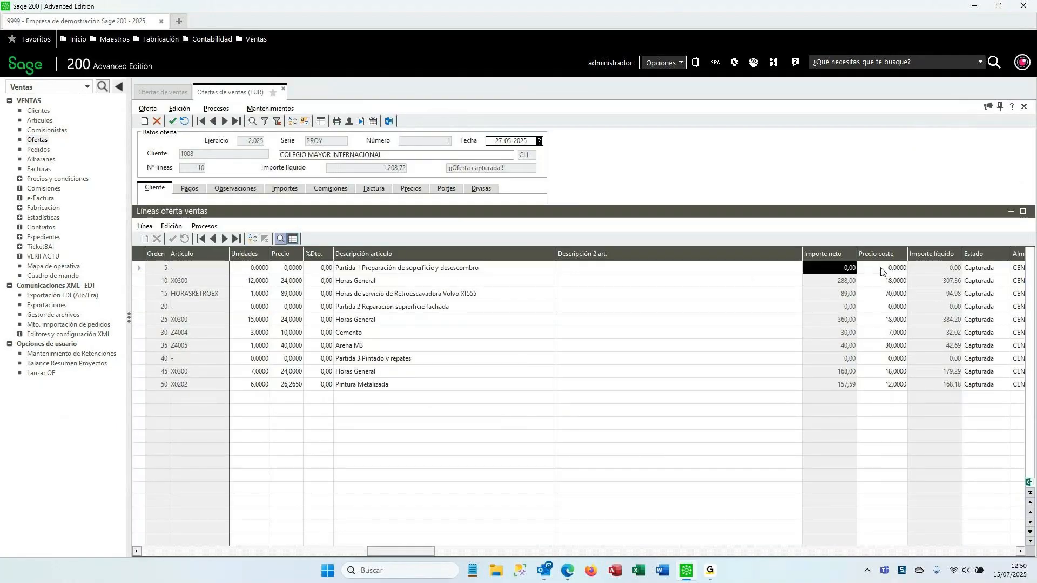
pyautogui.click(436, 268)
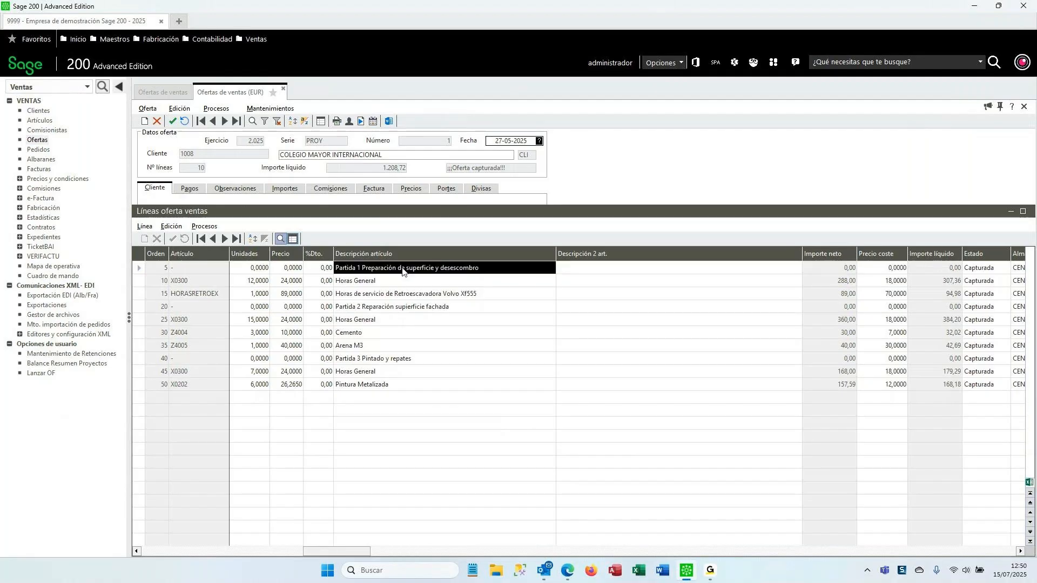
pyautogui.click(361, 282)
pyautogui.click(358, 292)
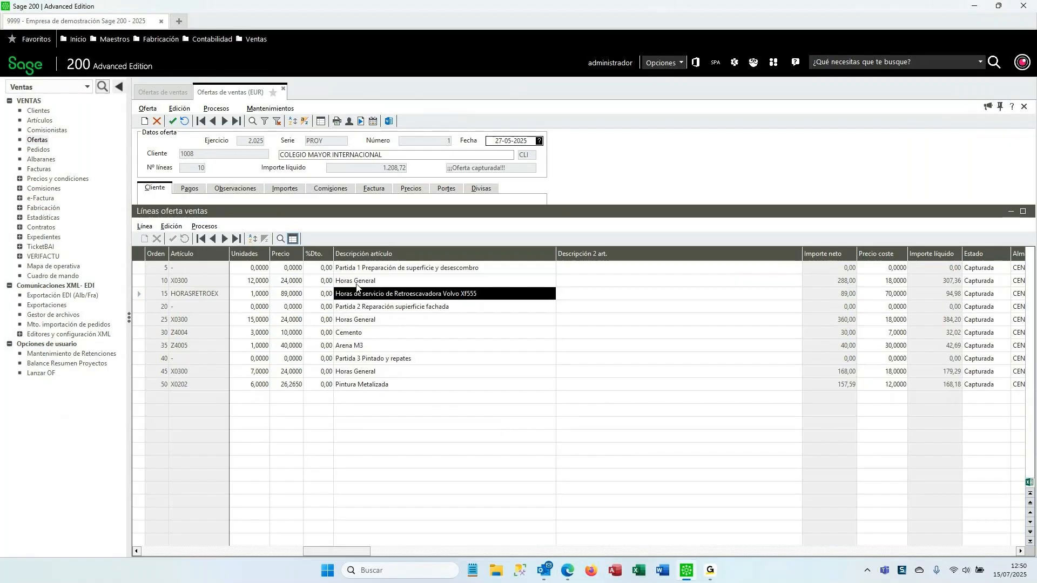
pyautogui.click(361, 307)
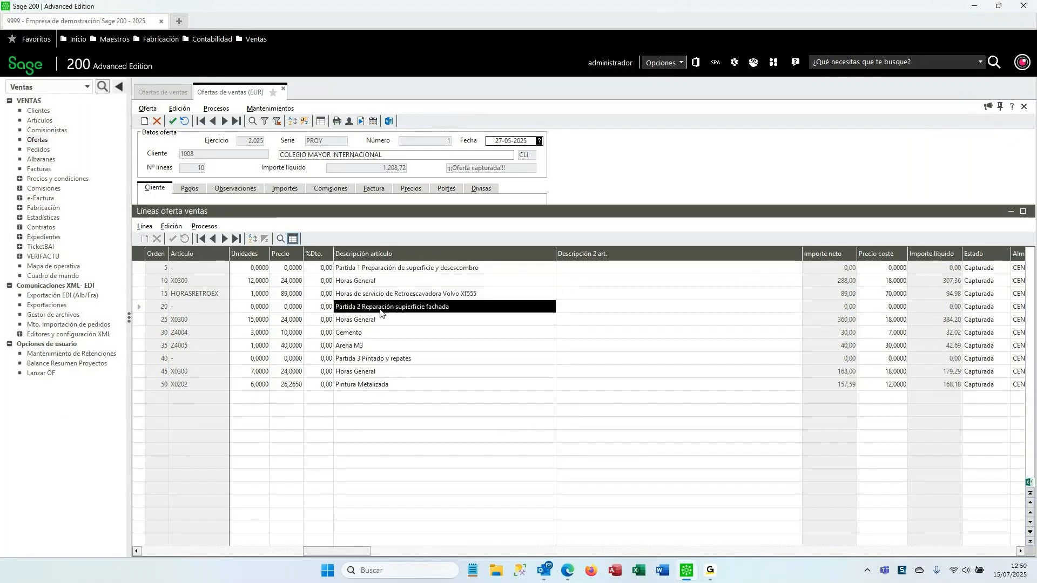
pyautogui.click(365, 319)
pyautogui.click(357, 332)
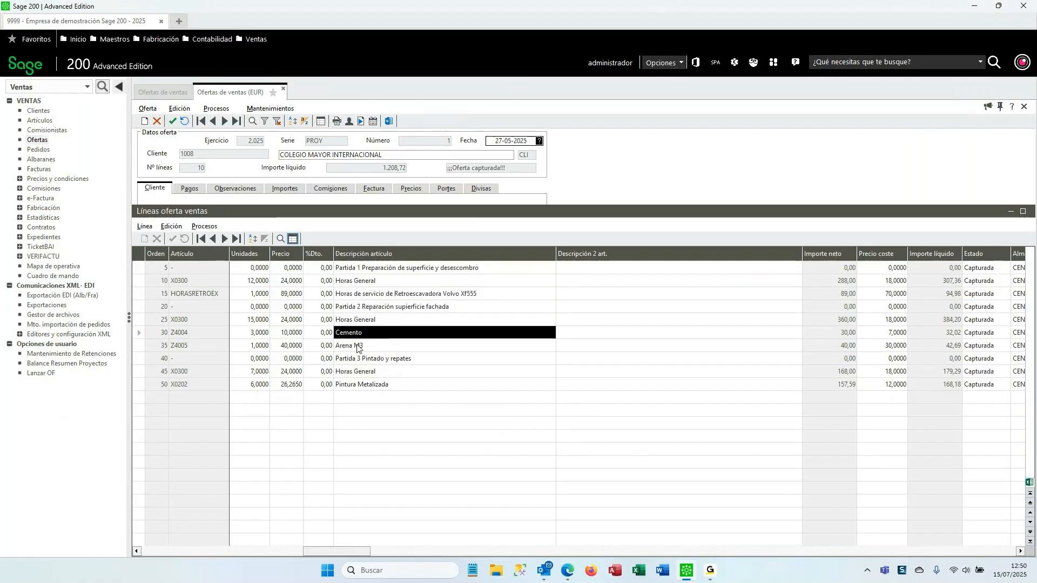
pyautogui.click(357, 346)
pyautogui.click(365, 360)
pyautogui.click(368, 372)
pyautogui.click(372, 385)
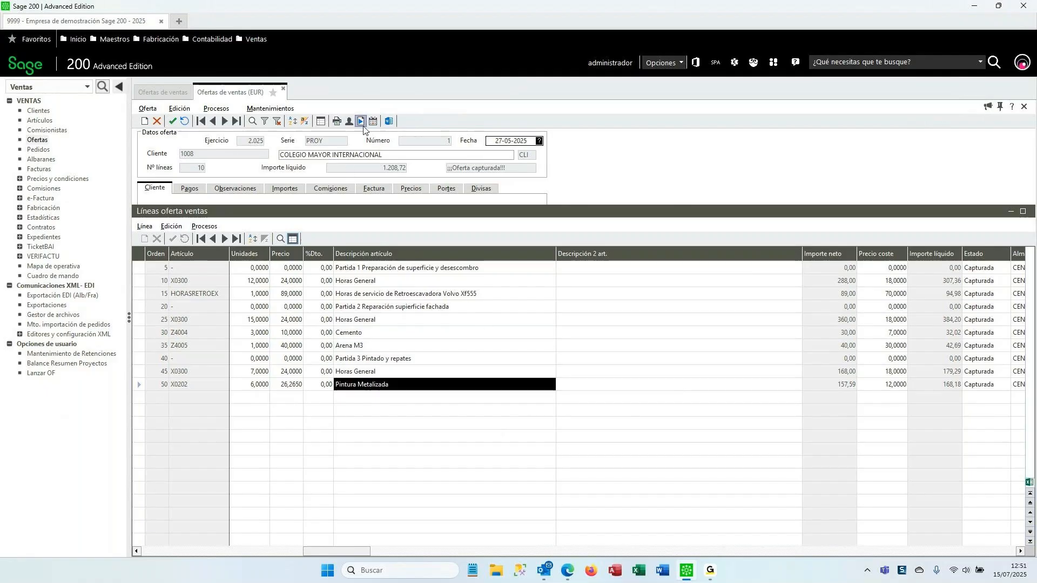
# Preview the printed offer on screen, examine its second page with item lines and totals, and close the preview.
pyautogui.click(337, 121)
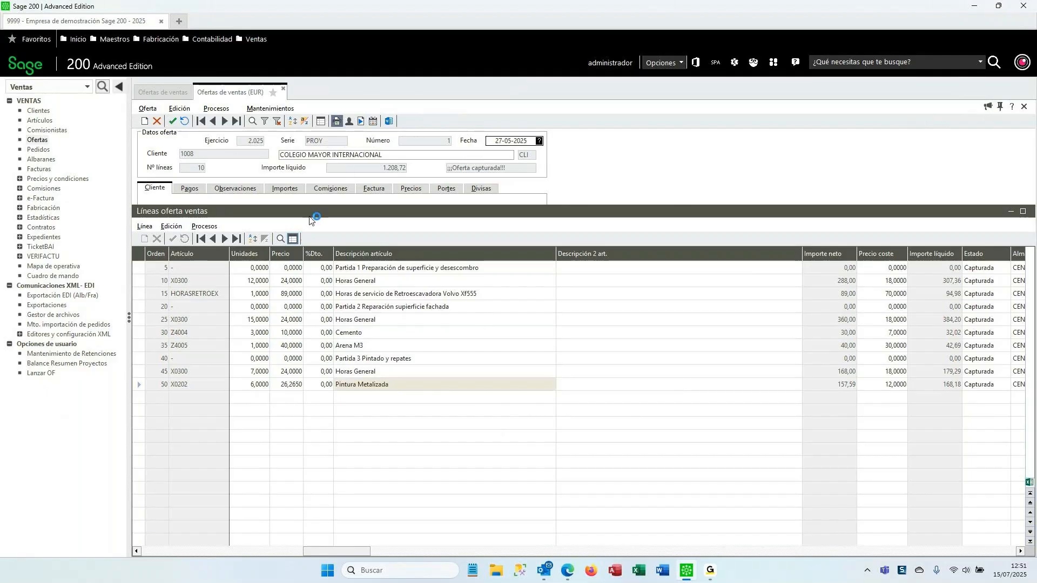
pyautogui.click(626, 387)
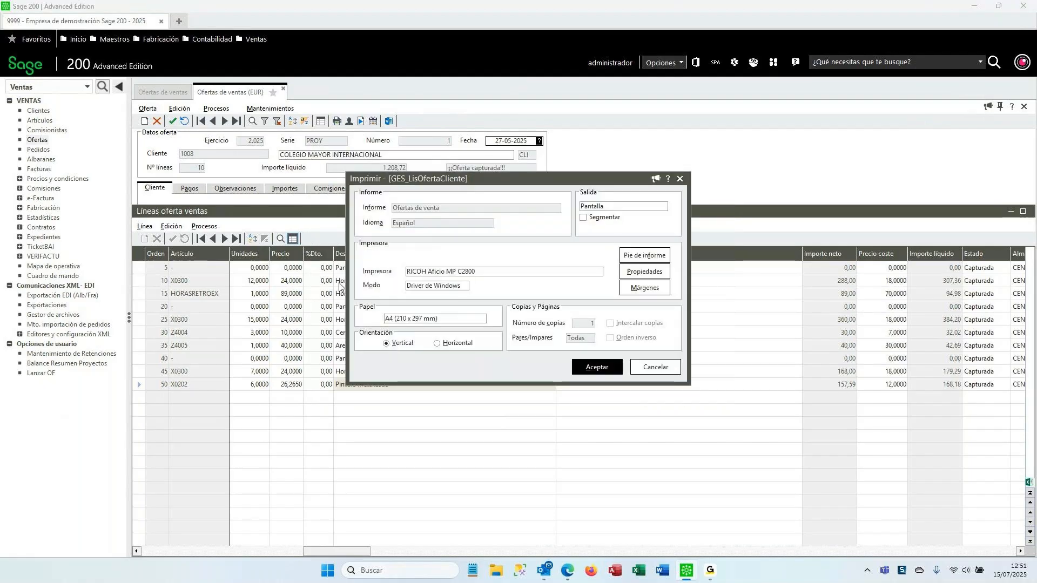
pyautogui.click(593, 367)
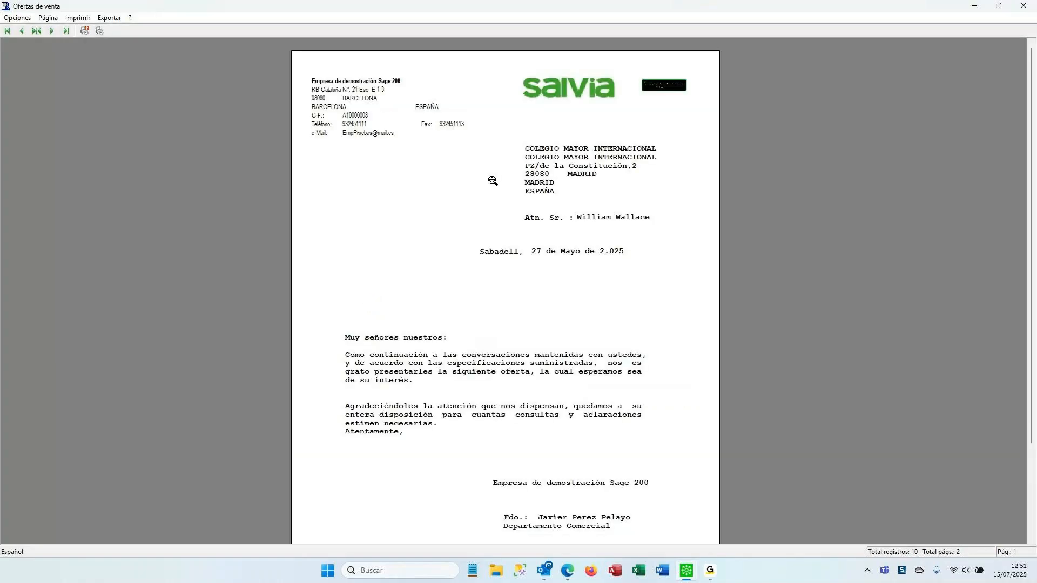
pyautogui.click(53, 31)
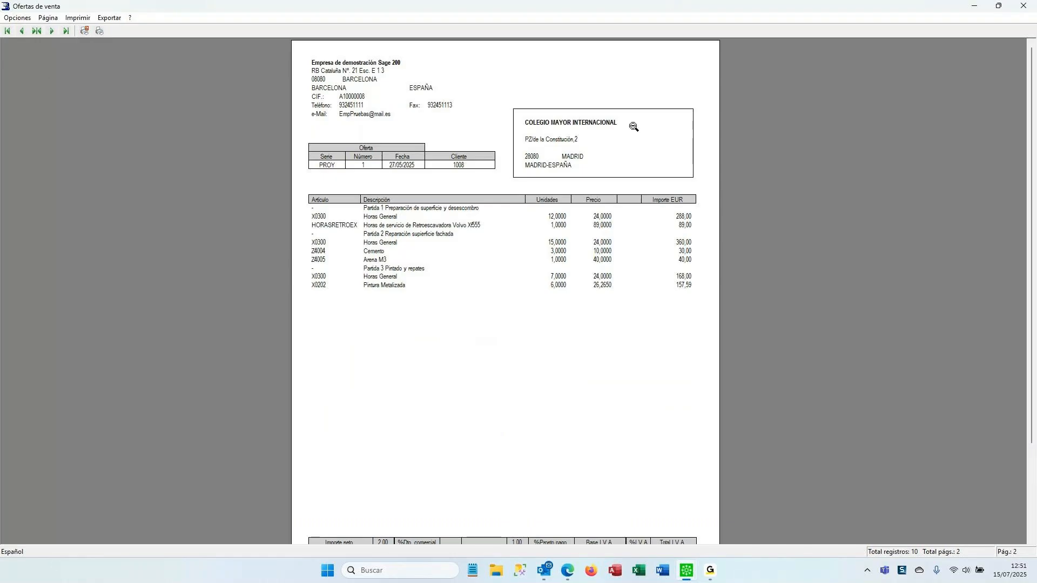
pyautogui.scroll(-10, 520, 343)
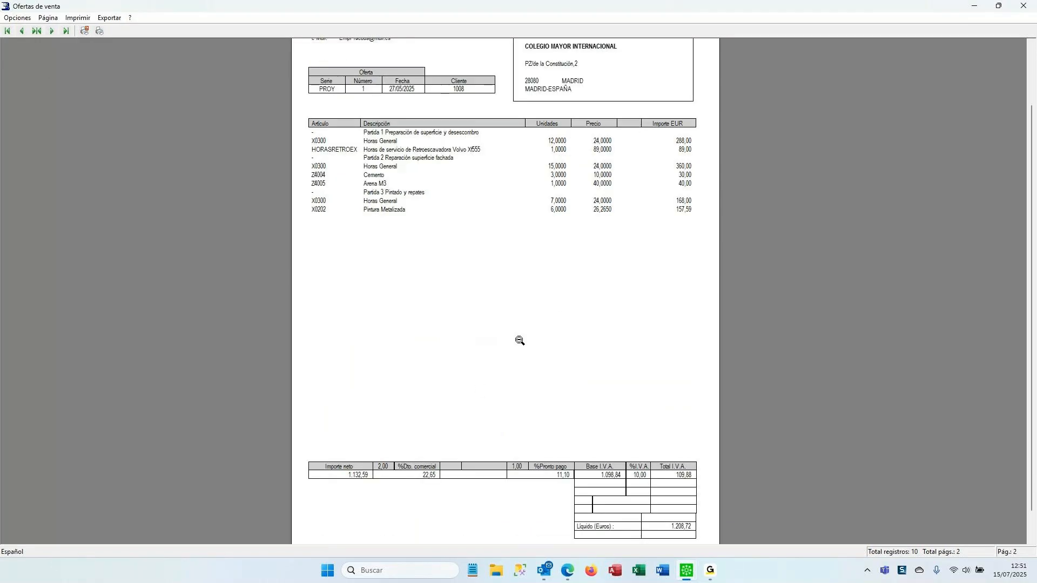
pyautogui.scroll(-5, 520, 341)
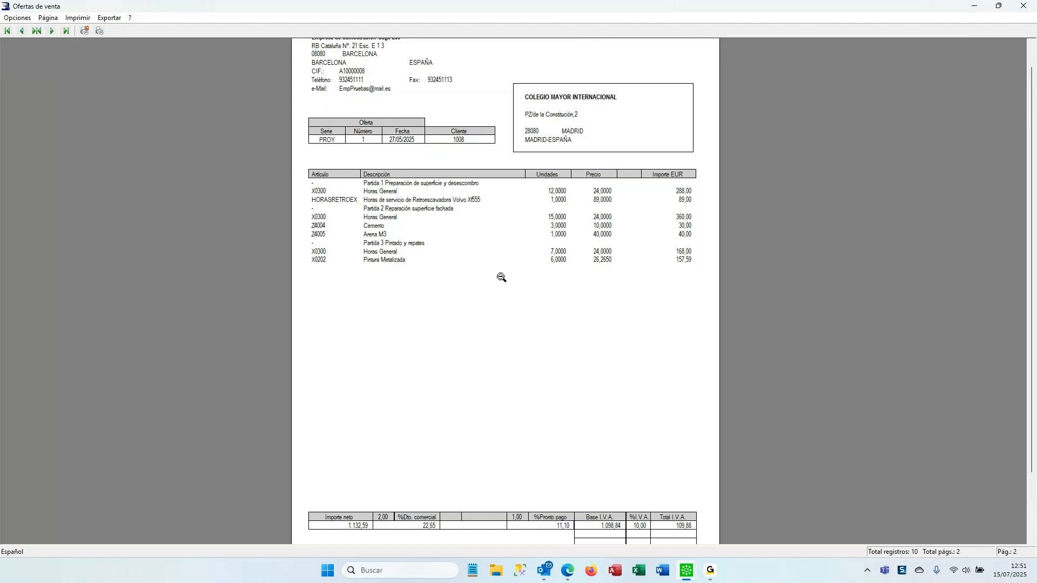
pyautogui.scroll(-1, 460, 236)
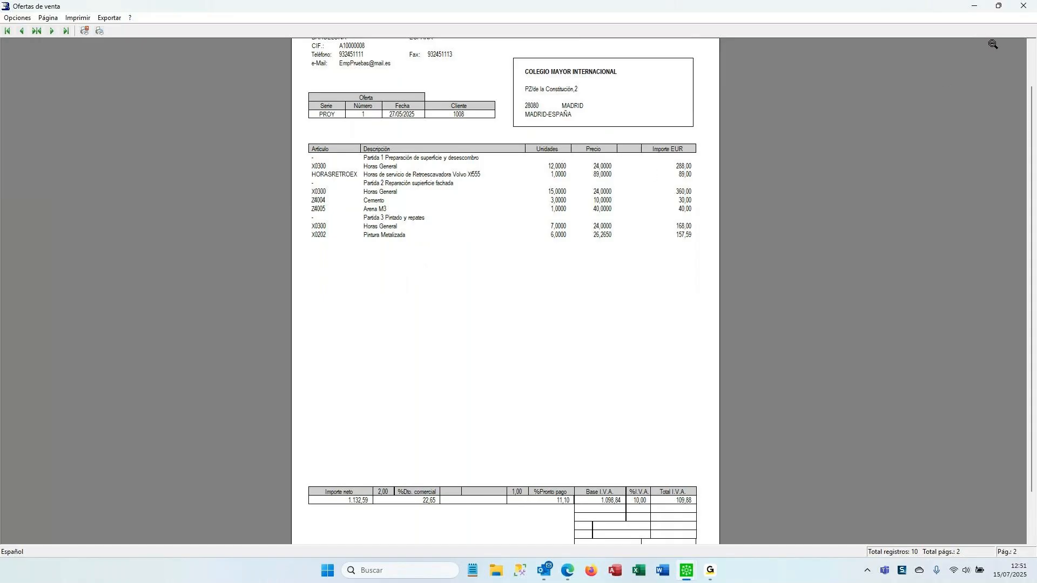
pyautogui.click(1019, 12)
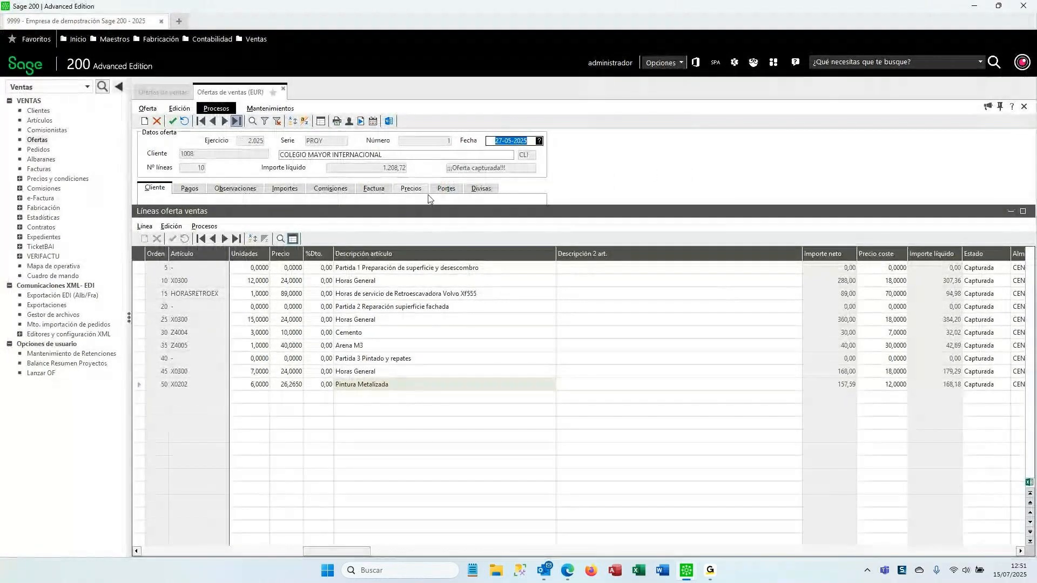
# Check the offer's assigned project and approval status in its invoice data, and return to the offer lines.
pyautogui.click(373, 188)
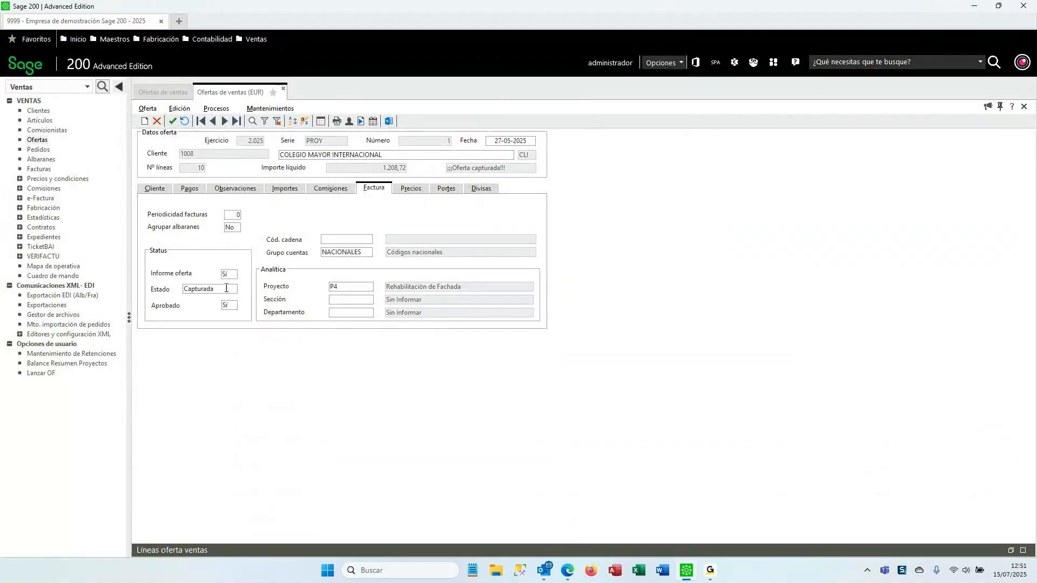
pyautogui.click(233, 305)
pyautogui.click(1009, 551)
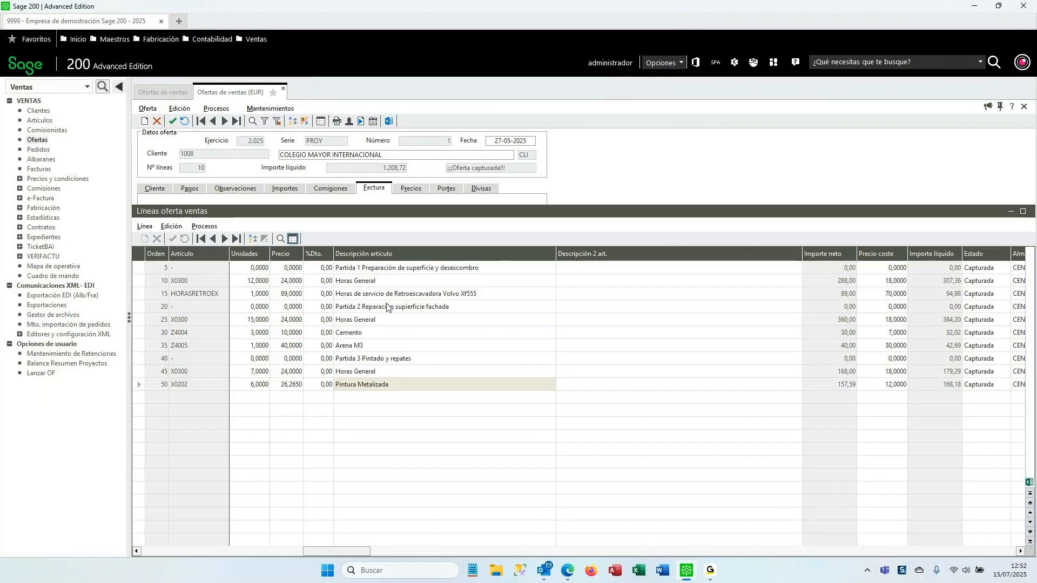
# Try to generate a sales order from the PROY series offer.
pyautogui.click(216, 108)
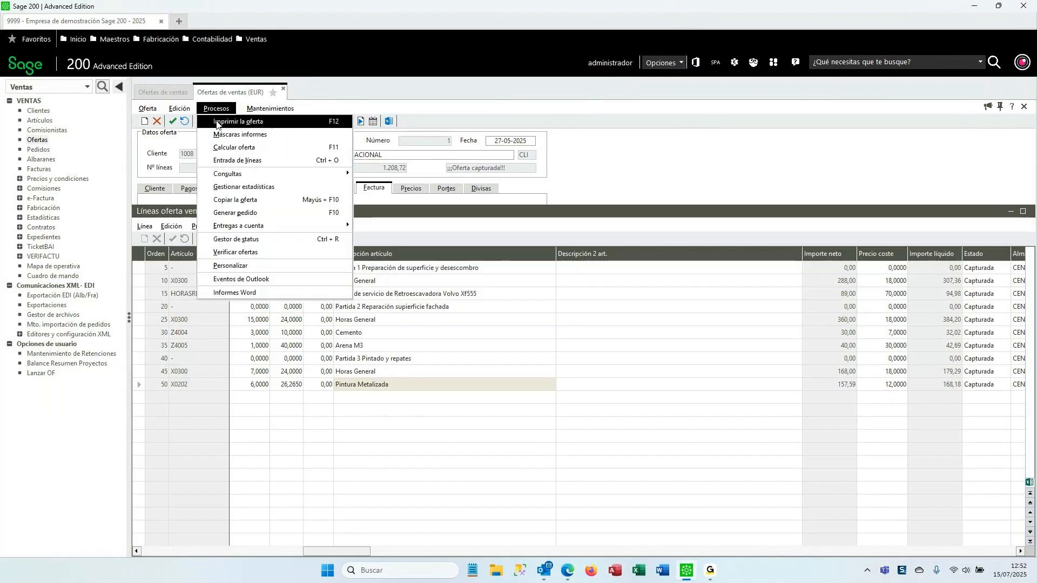
pyautogui.click(251, 214)
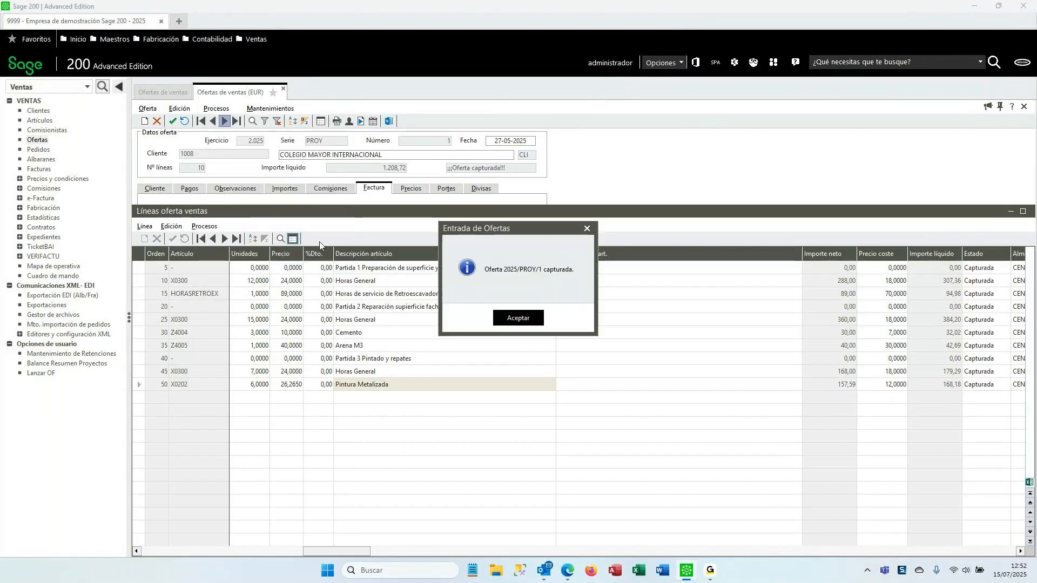
pyautogui.click(519, 319)
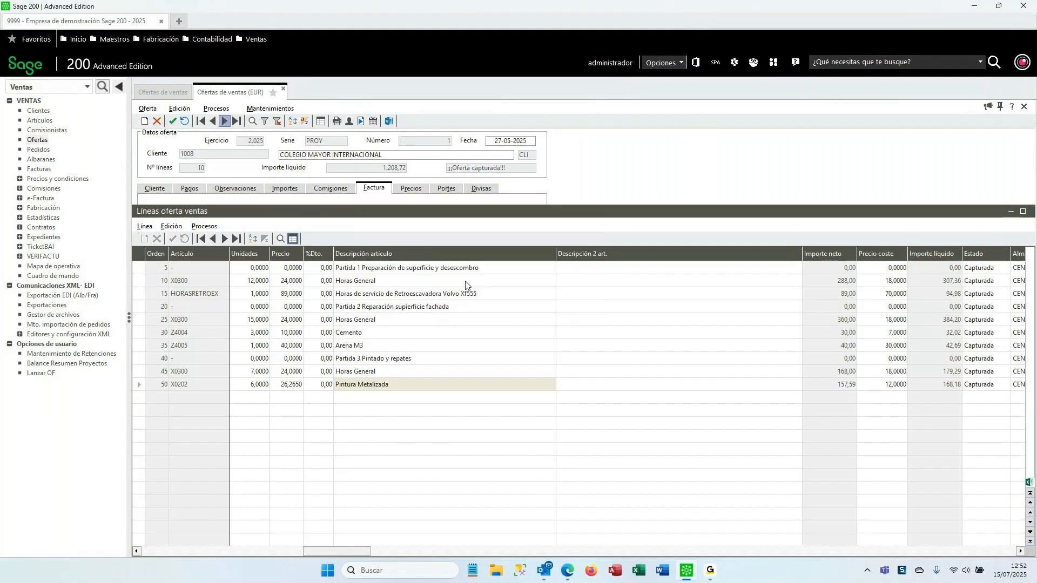
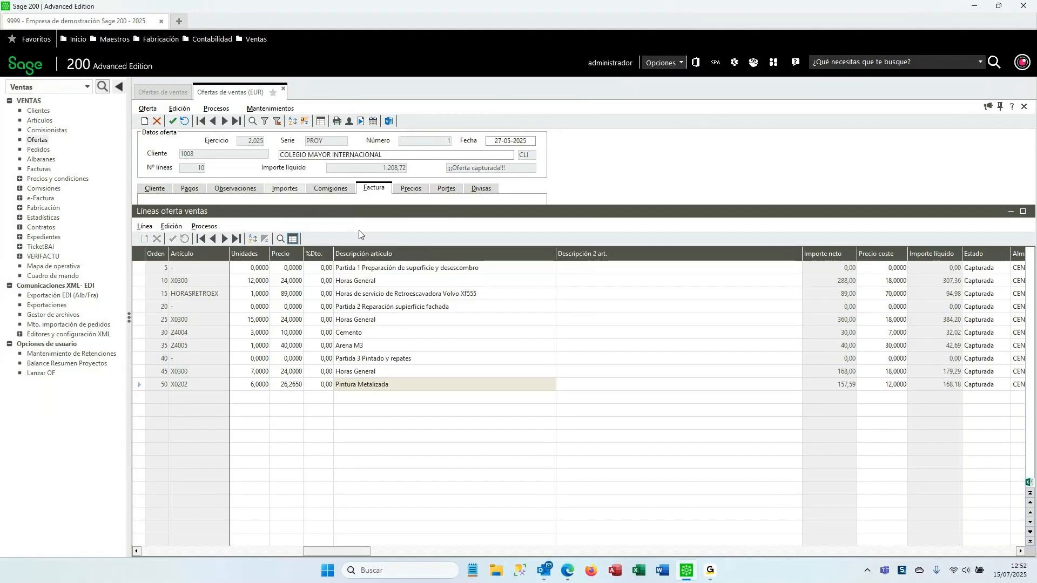
# Show the sales orders list and open the PROY series order dated 11-06-2025.
pyautogui.click(39, 149)
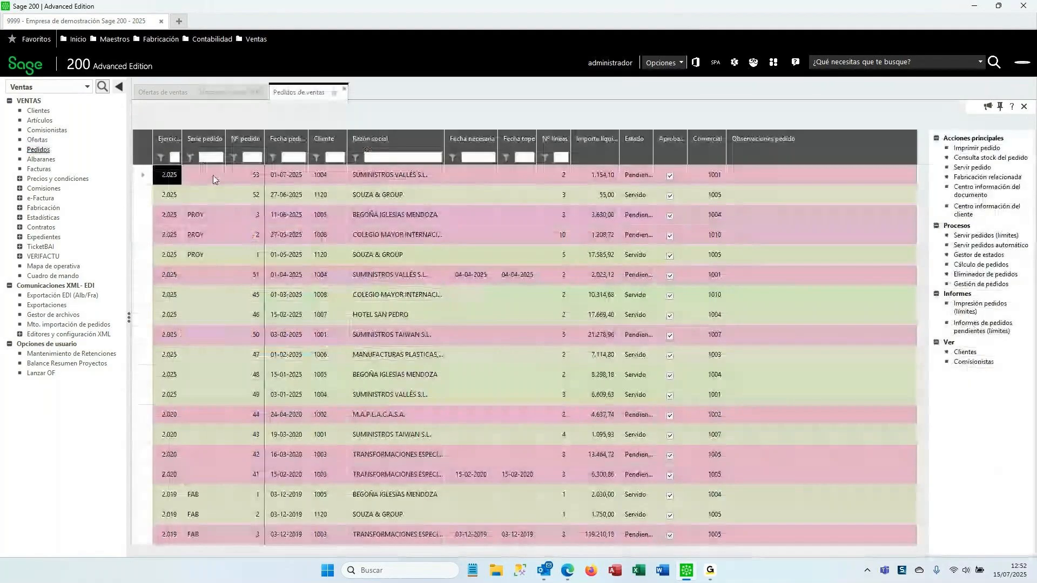
pyautogui.click(385, 216)
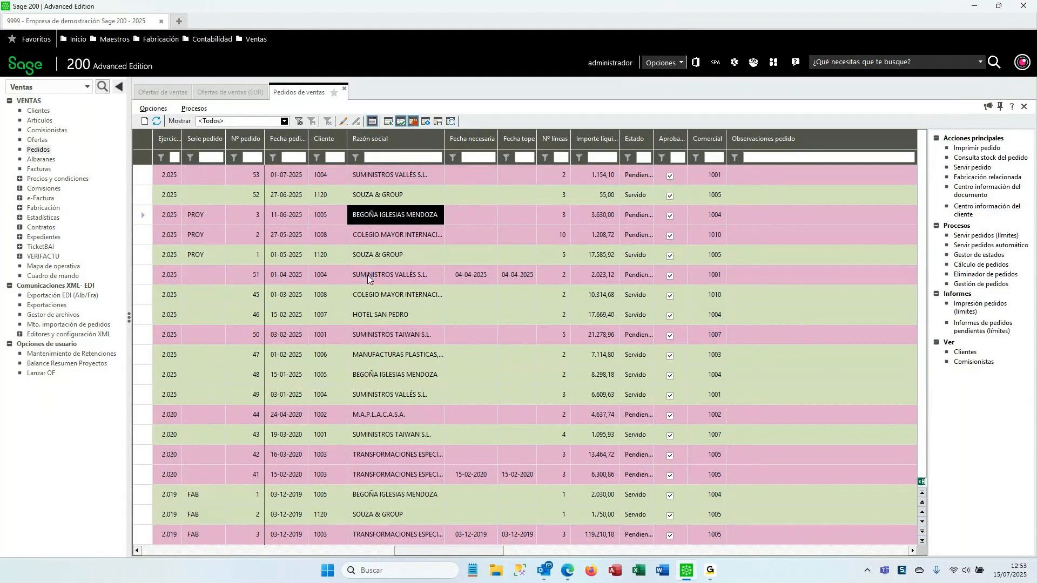
pyautogui.press('Return')
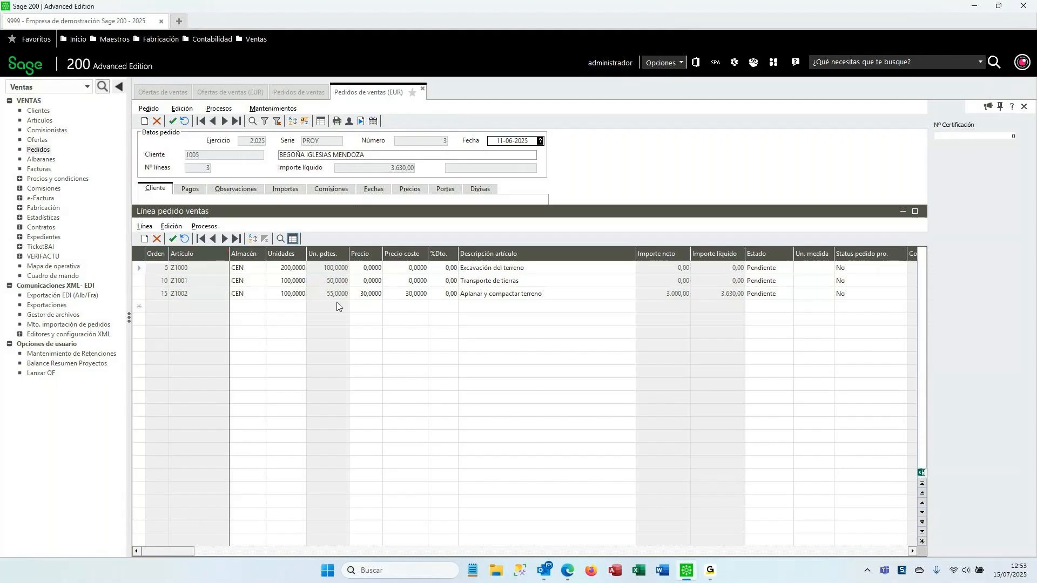
# Consult the order's stock tracking (Seguimiento de stocks) and examine the available stock for articles Z1001 and Z1002.
pyautogui.click(369, 154)
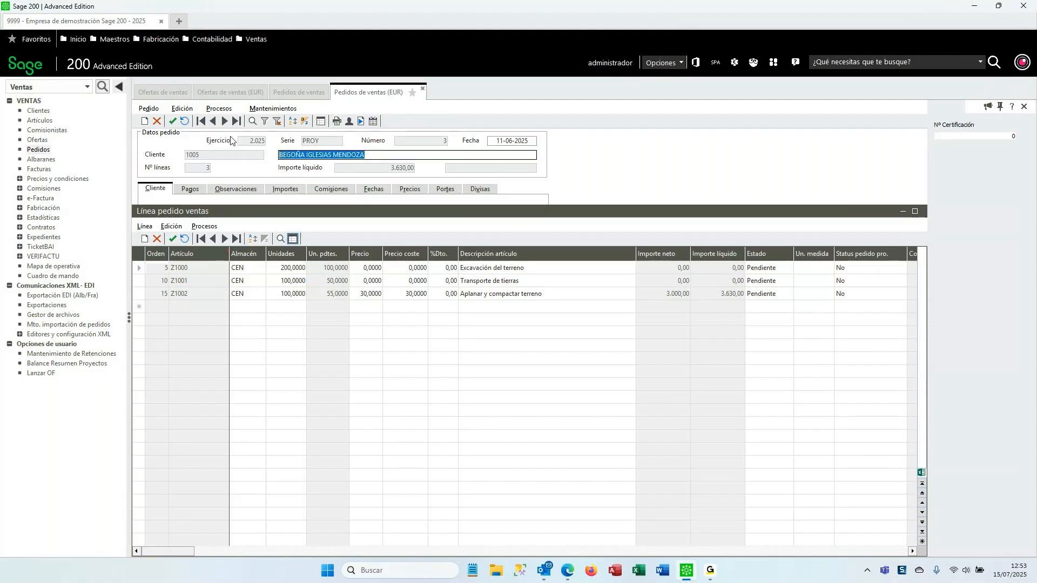
pyautogui.click(226, 110)
pyautogui.moveTo(319, 179)
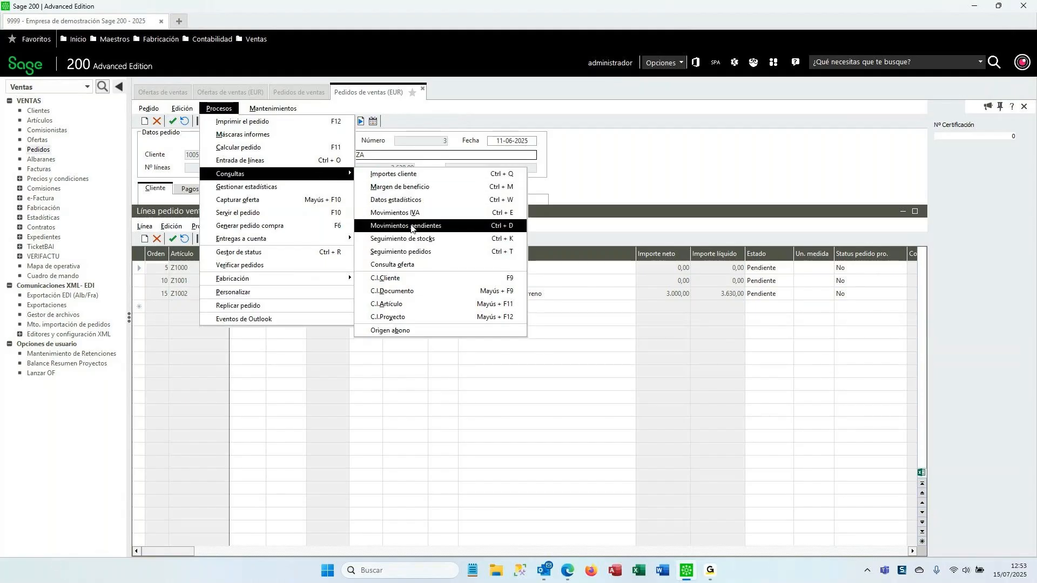
pyautogui.click(607, 194)
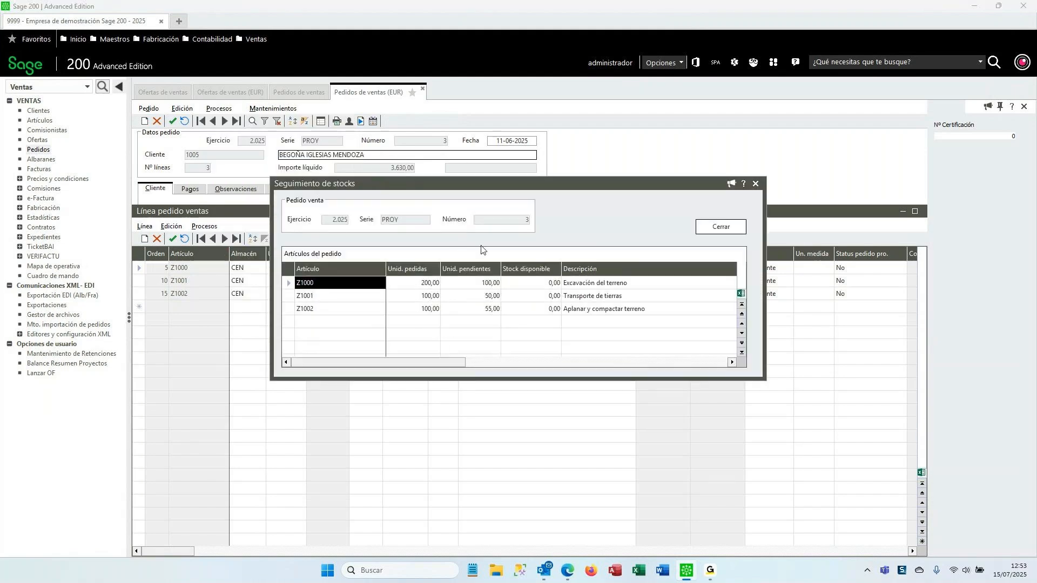
pyautogui.click(532, 296)
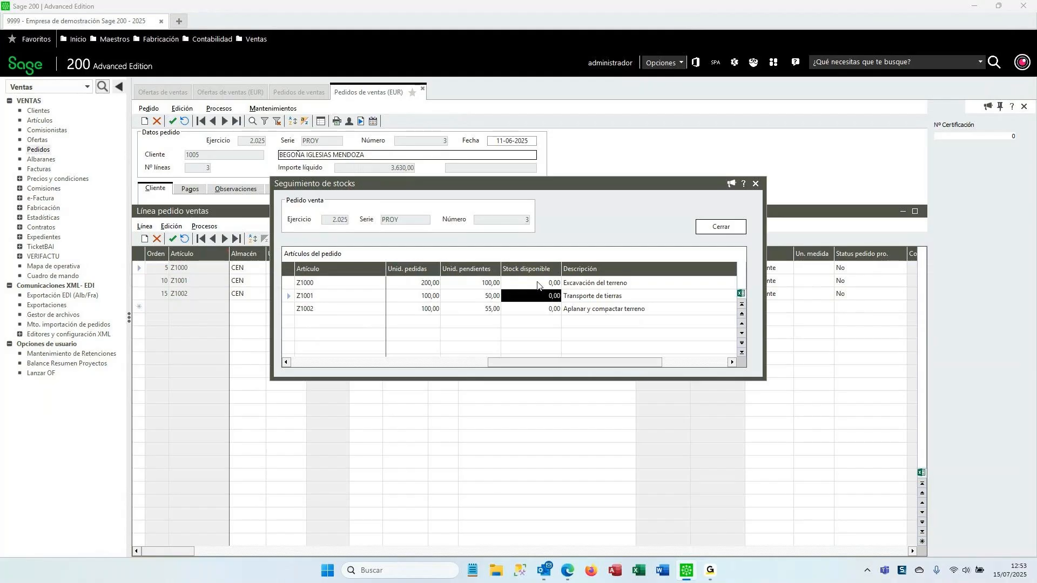
pyautogui.click(540, 308)
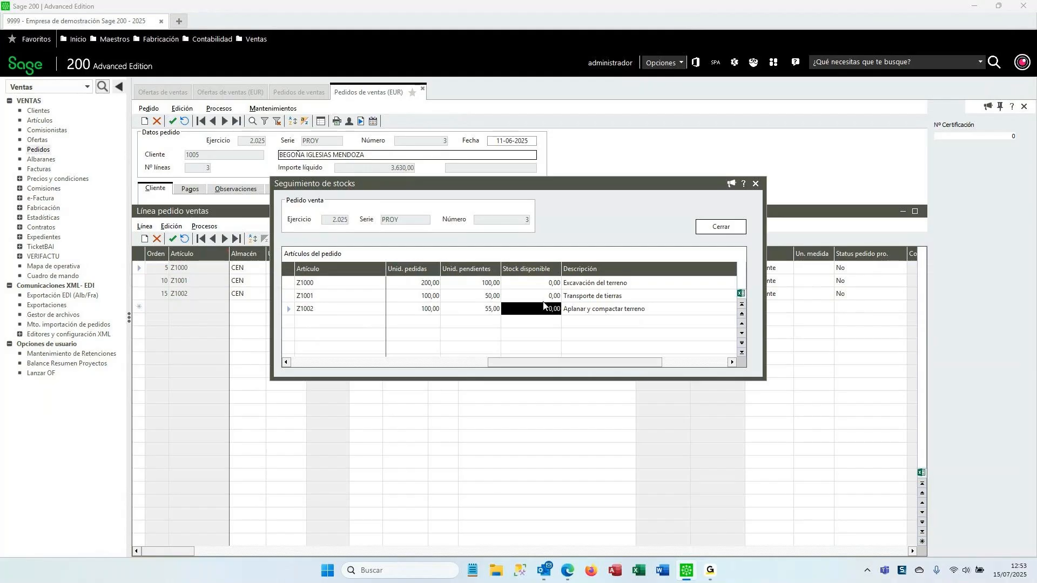
# Examine the available and pending units of articles Z1000, Z1001 and Z1002 in the order's stock tracking, and close it.
pyautogui.click(542, 296)
pyautogui.click(542, 283)
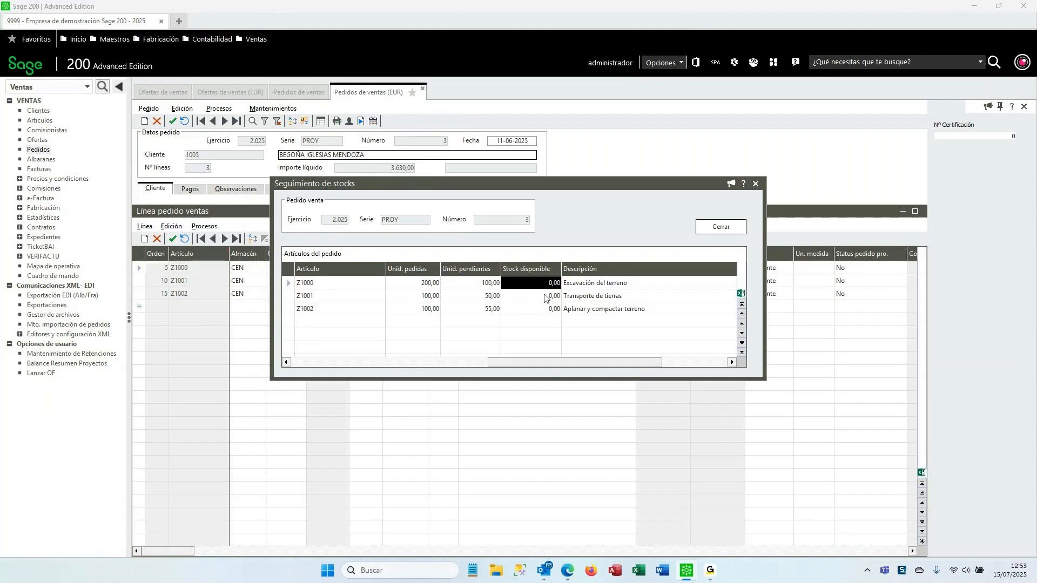
pyautogui.click(539, 310)
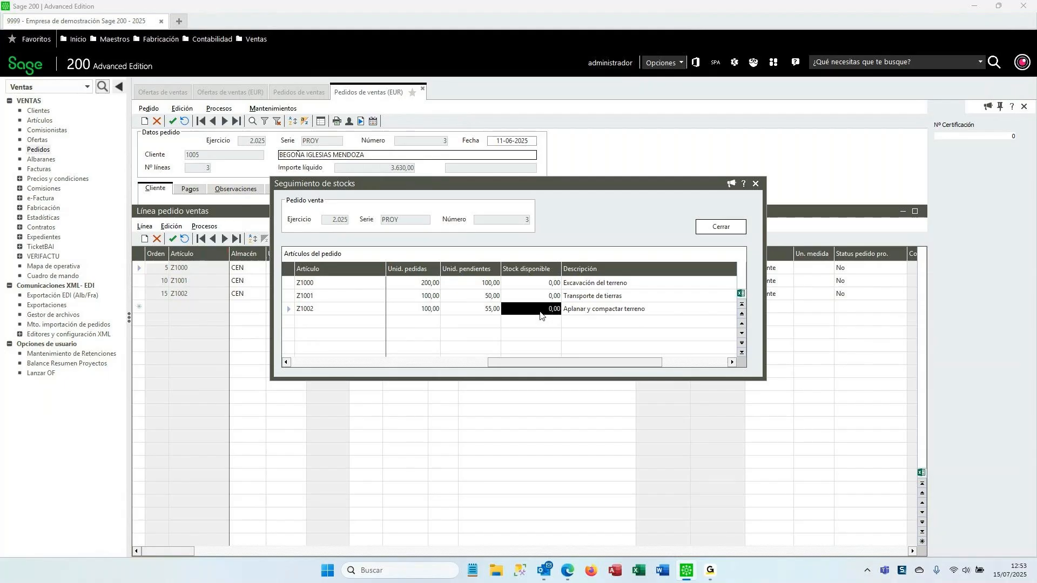
pyautogui.moveTo(628, 181); pyautogui.dragTo(604, 126)
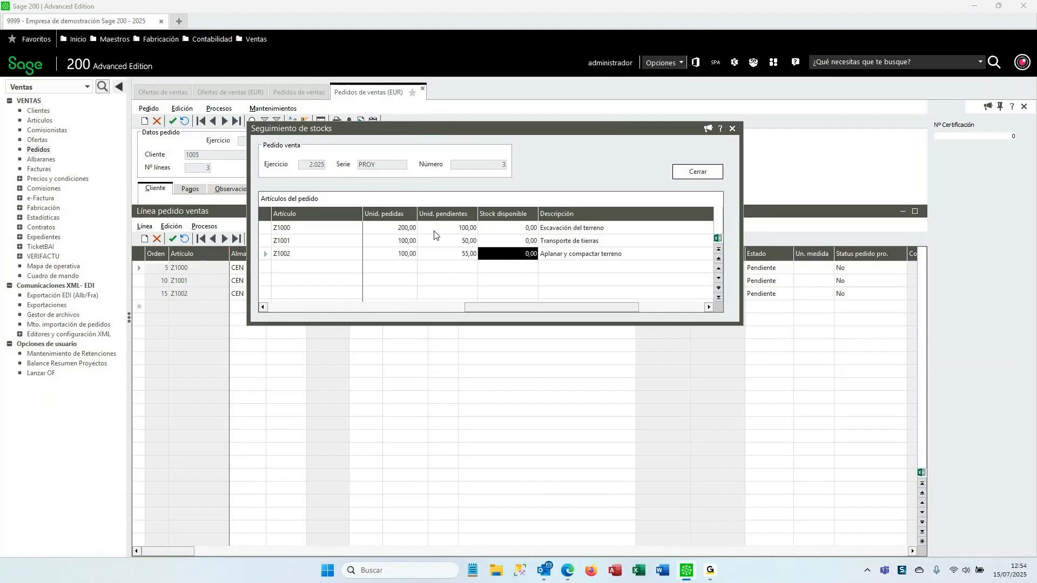
pyautogui.moveTo(540, 133); pyautogui.dragTo(540, 144)
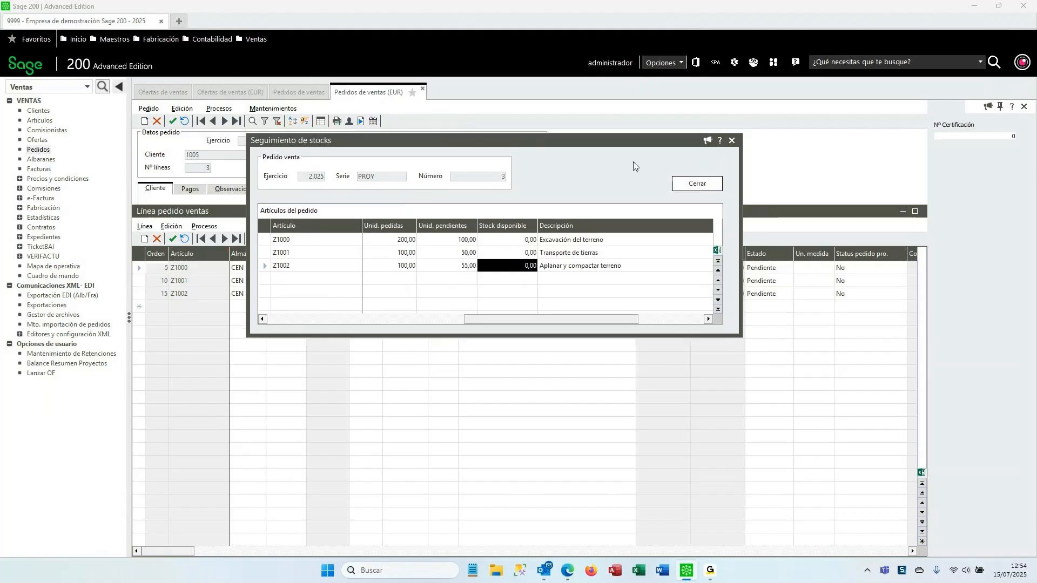
pyautogui.click(687, 186)
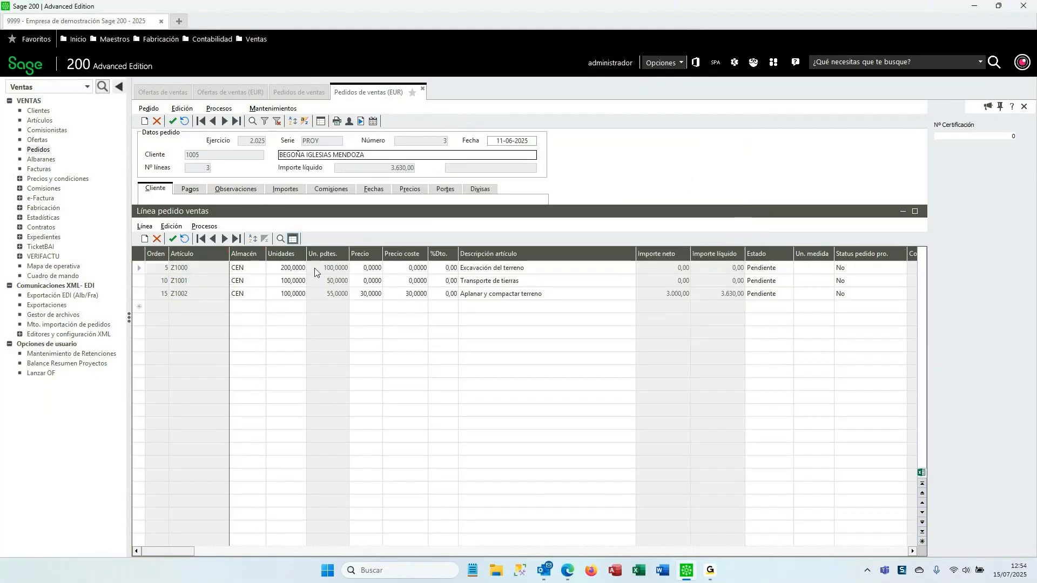
# Try to generate a purchase order from the PROY series sales order.
pyautogui.click(219, 108)
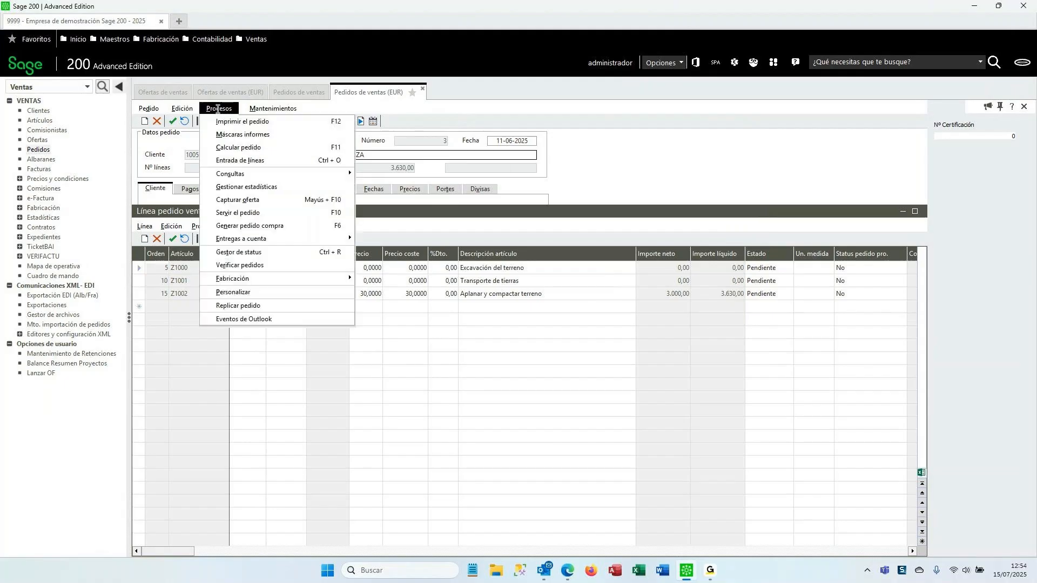
pyautogui.click(269, 226)
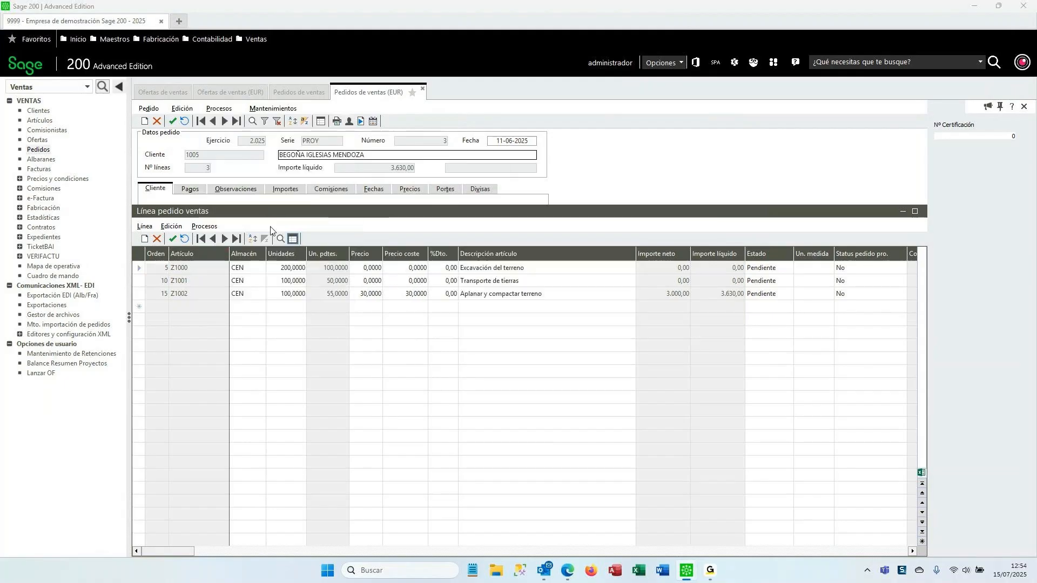
pyautogui.click(527, 322)
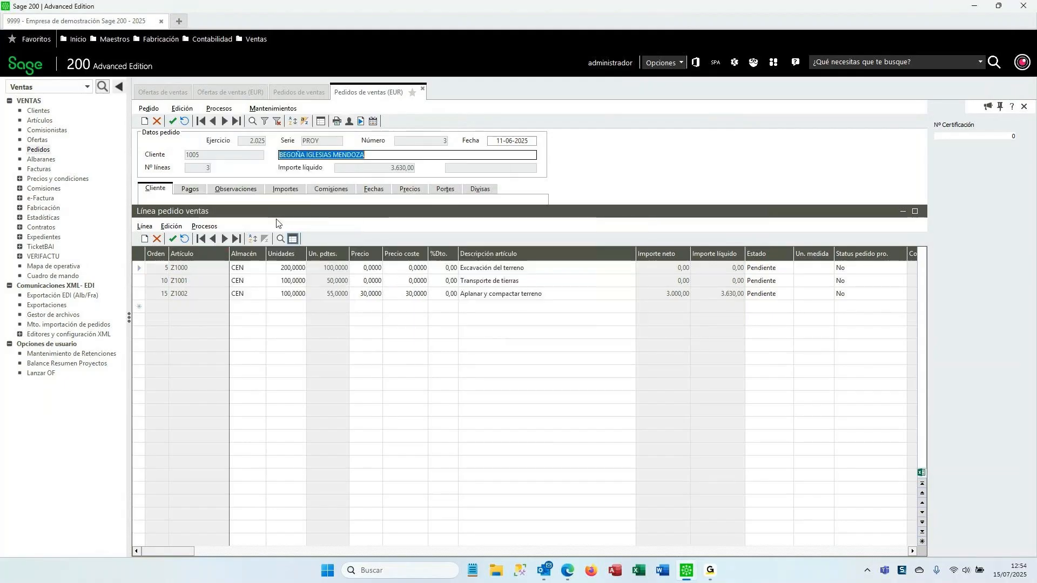
# Review the sales order lines for articles Z1000, Z1001 and Z1002.
pyautogui.click(195, 268)
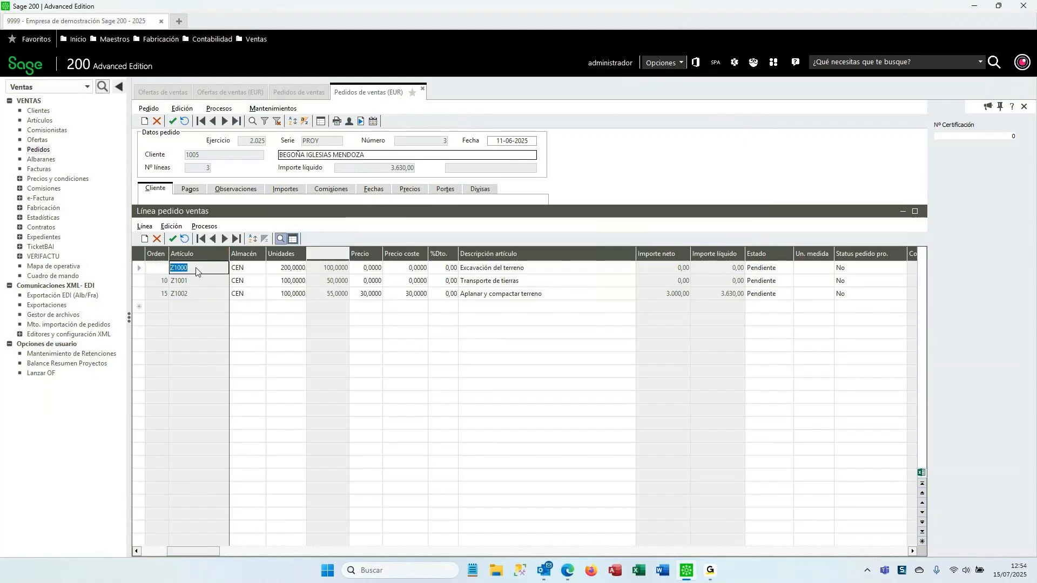
pyautogui.click(191, 281)
pyautogui.click(196, 268)
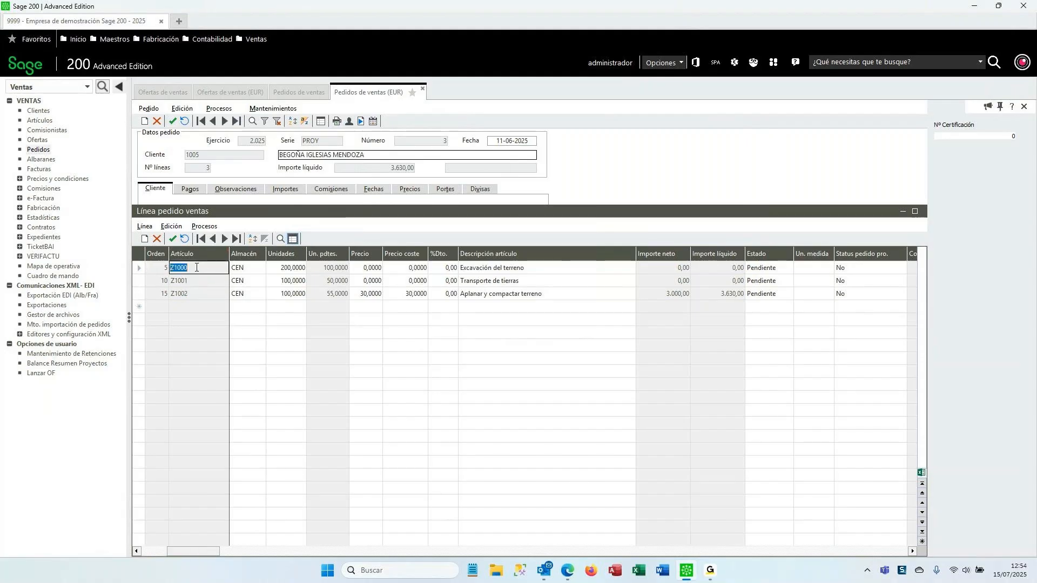
pyautogui.click(499, 268)
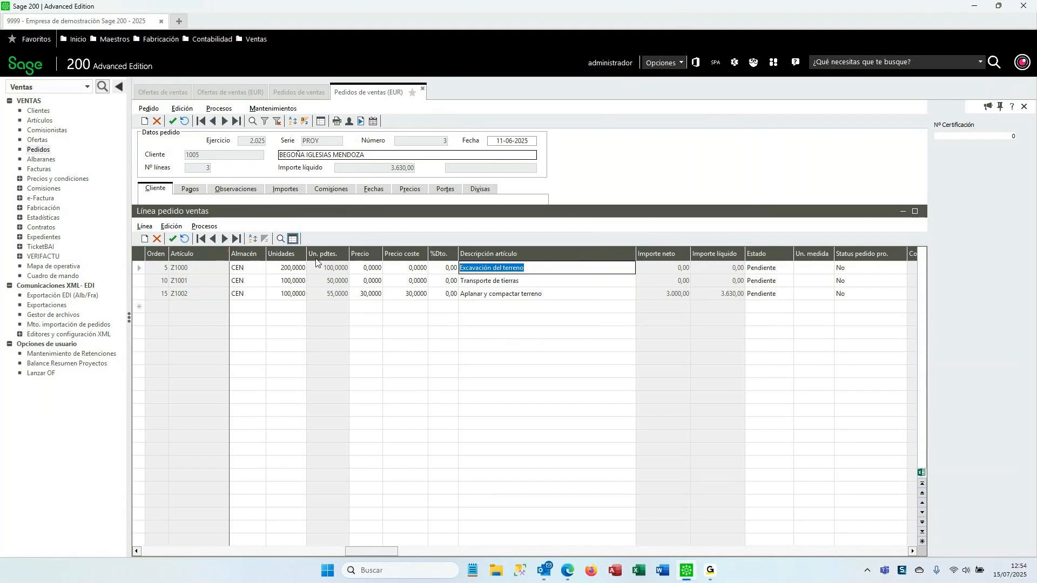
pyautogui.click(193, 268)
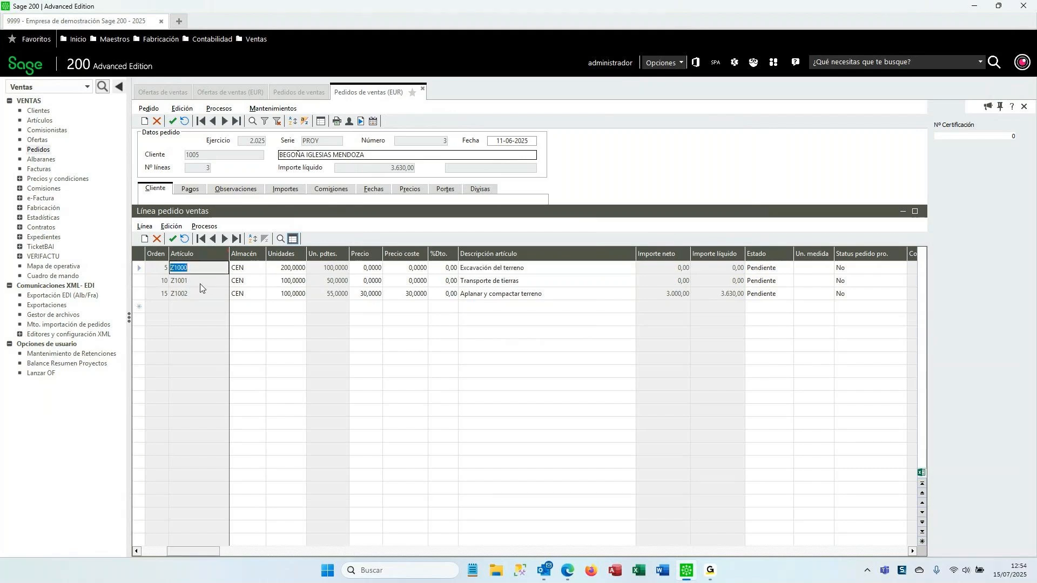
pyautogui.click(197, 281)
pyautogui.click(197, 292)
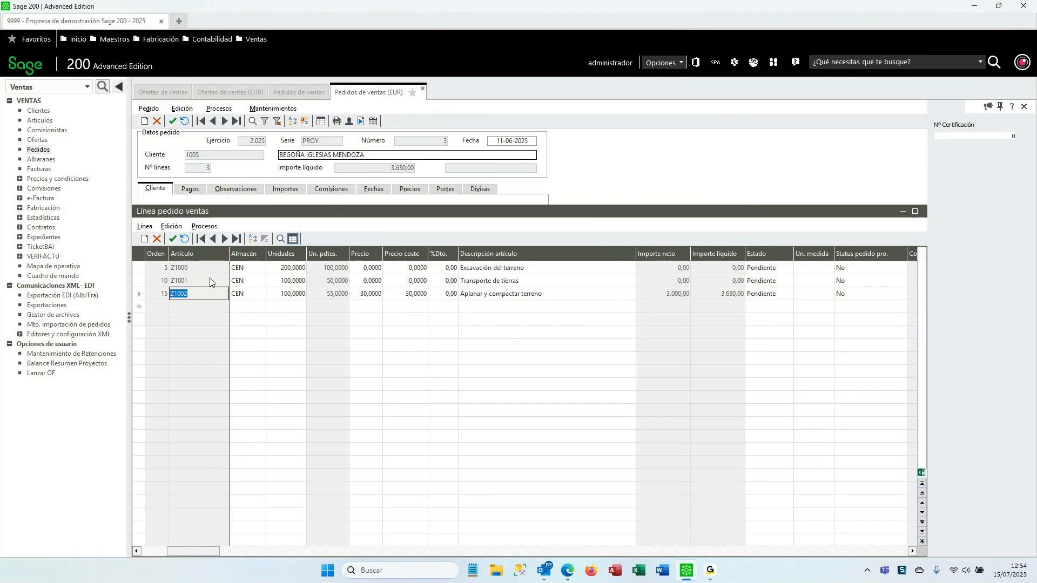
pyautogui.click(204, 270)
pyautogui.click(200, 281)
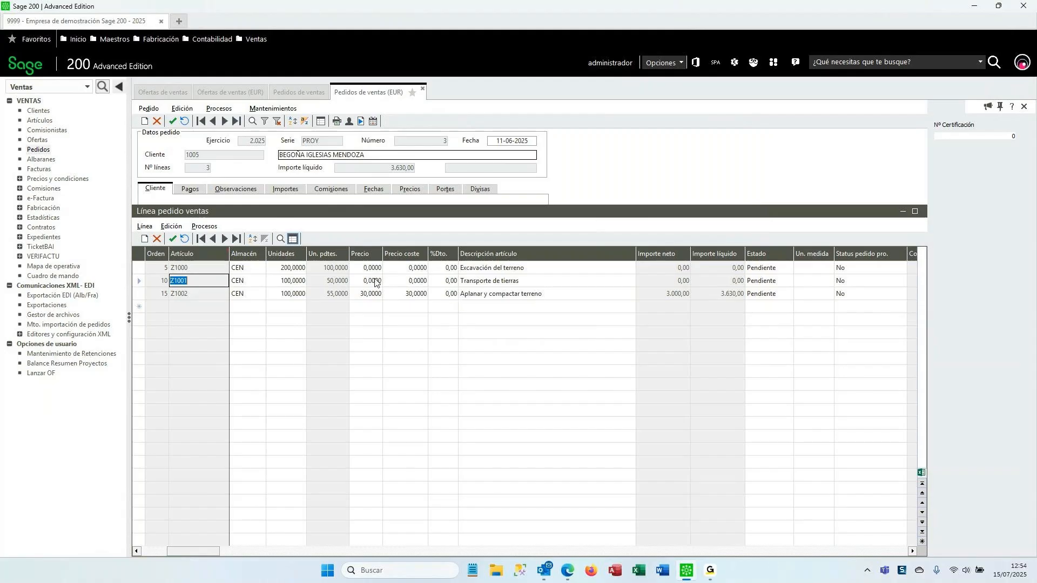
# Set Genera compra automática to Sí in the article record of Z1000, save the record and close it.
pyautogui.click(273, 108)
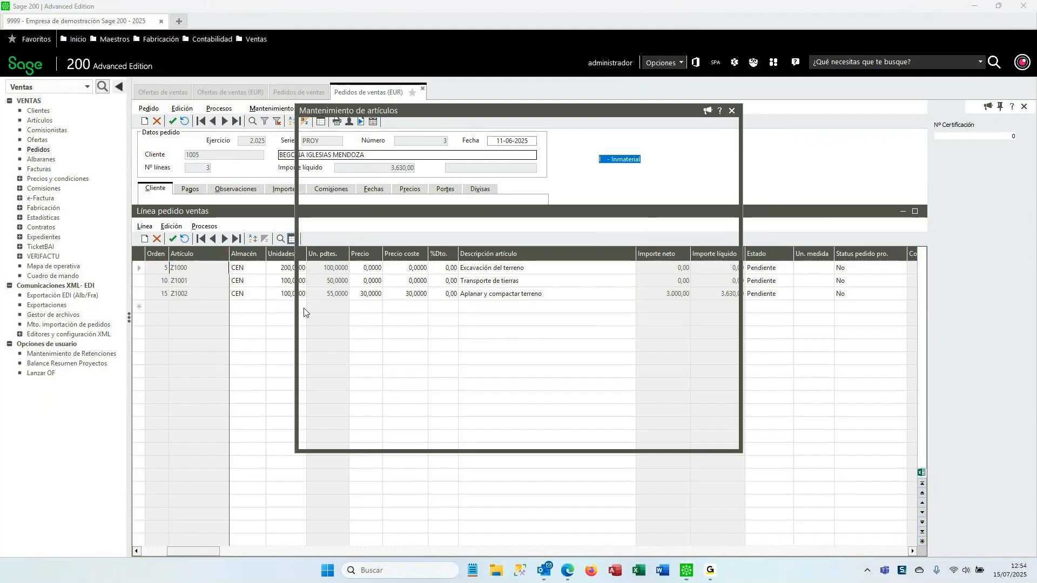
pyautogui.click(479, 205)
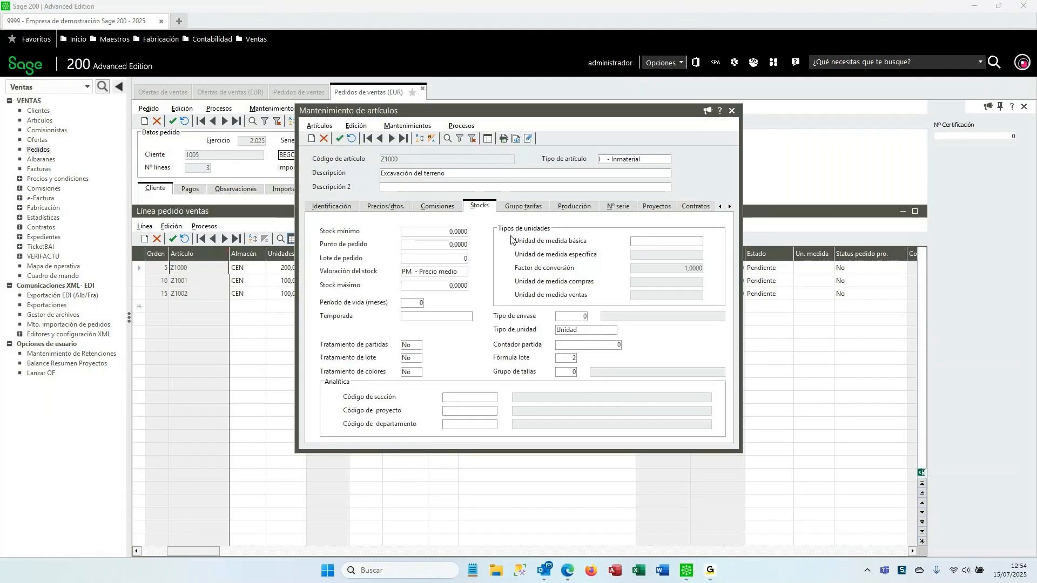
pyautogui.click(447, 211)
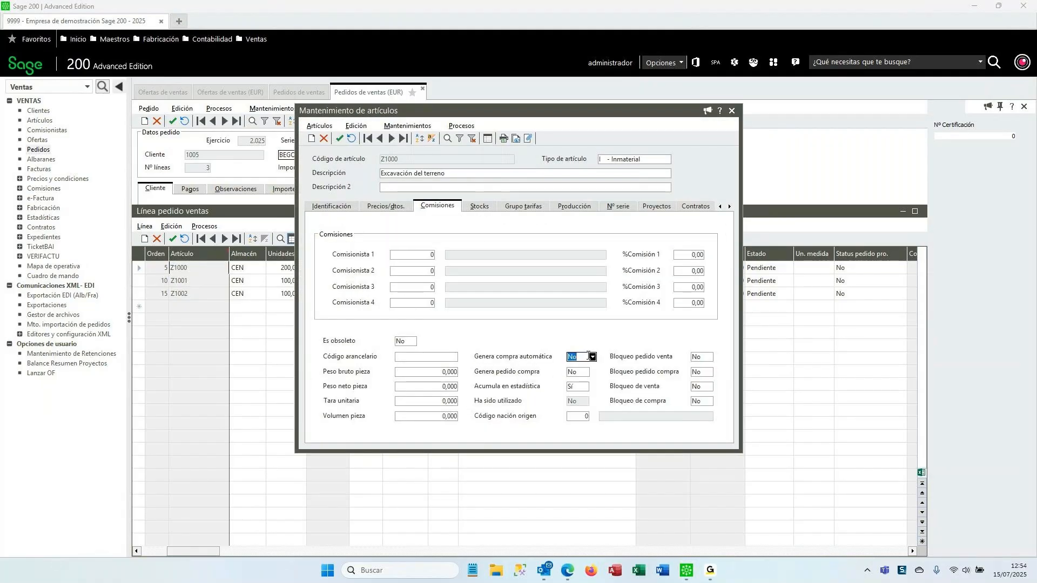
pyautogui.click(582, 356)
pyautogui.click(578, 366)
pyautogui.click(339, 139)
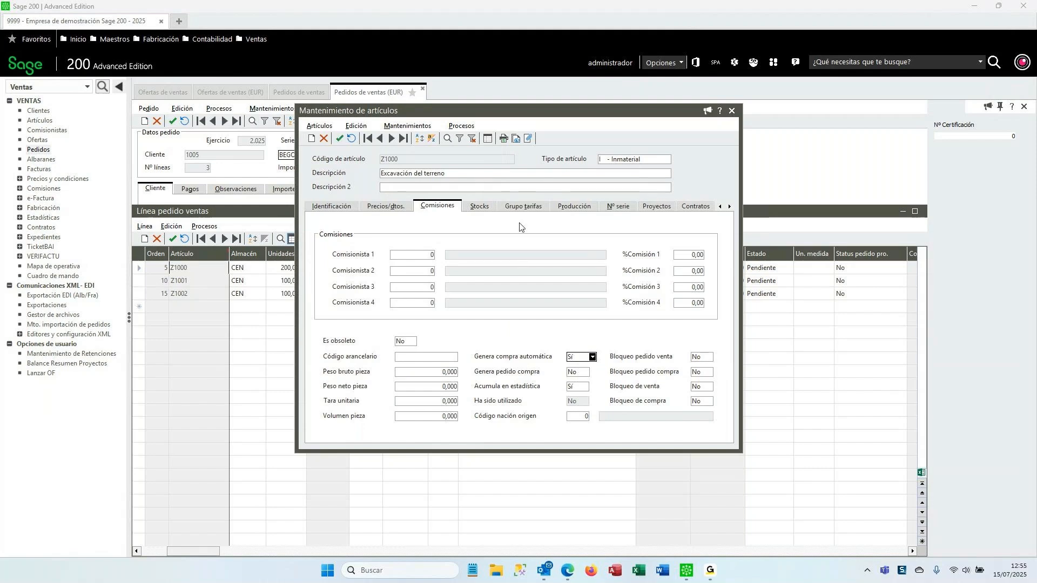
pyautogui.click(732, 111)
# Check the article type of Z1000 (Excavación del terreno) in its article record, and return to the order lines.
pyautogui.click(244, 268)
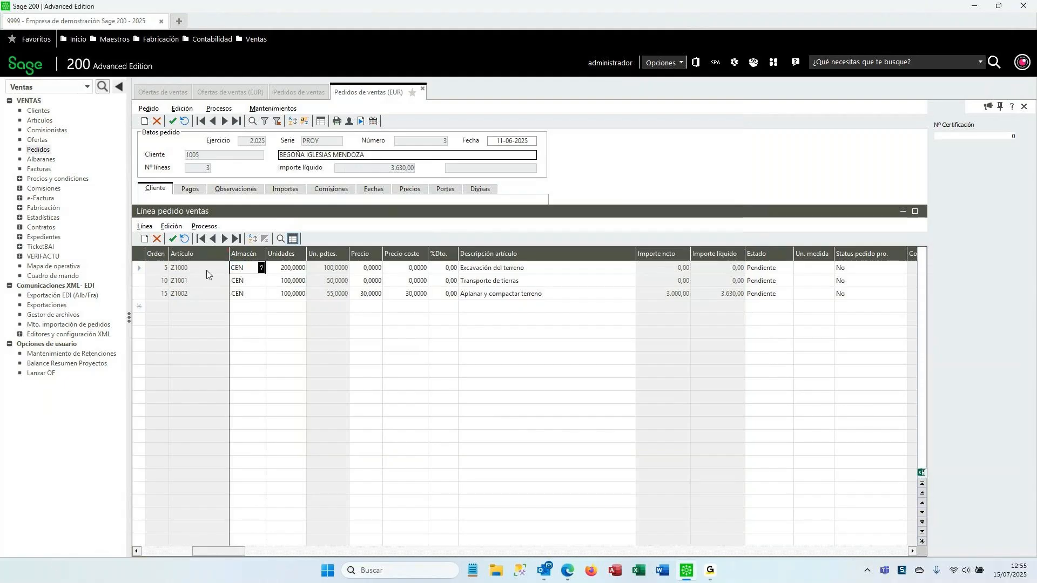
pyautogui.click(210, 269)
pyautogui.click(499, 268)
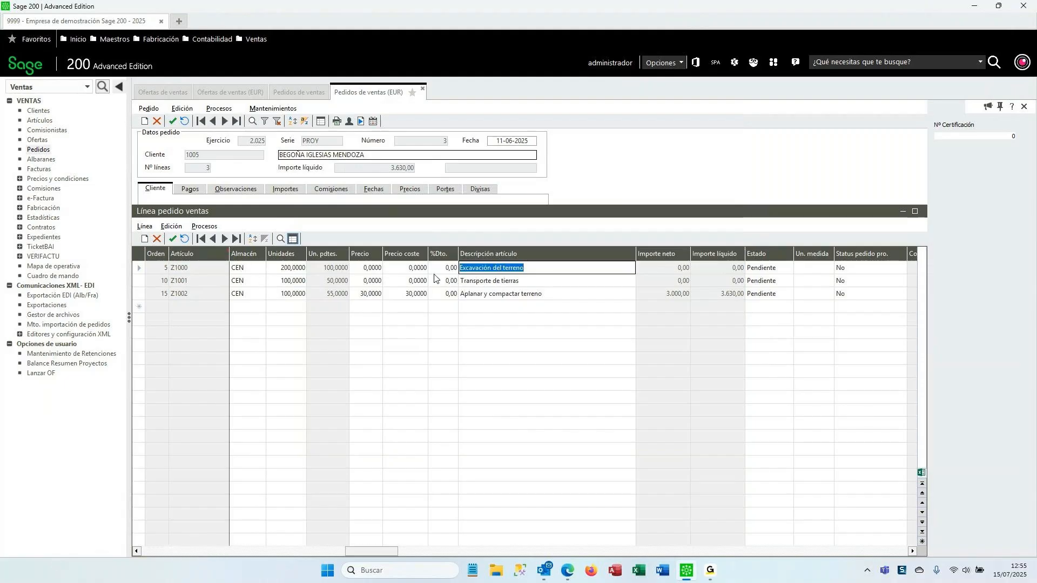
pyautogui.click(246, 268)
pyautogui.click(218, 268)
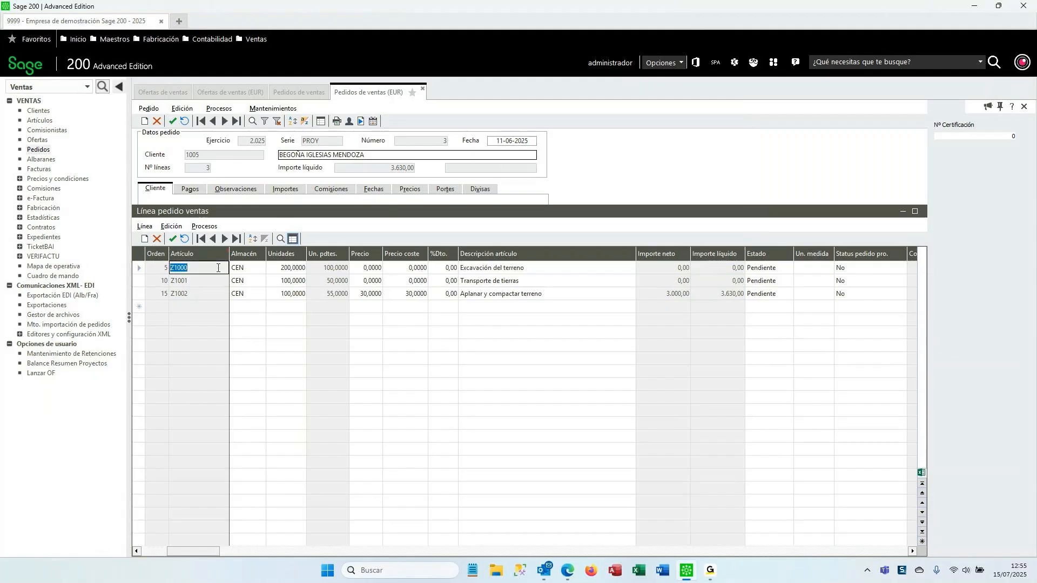
pyautogui.click(273, 109)
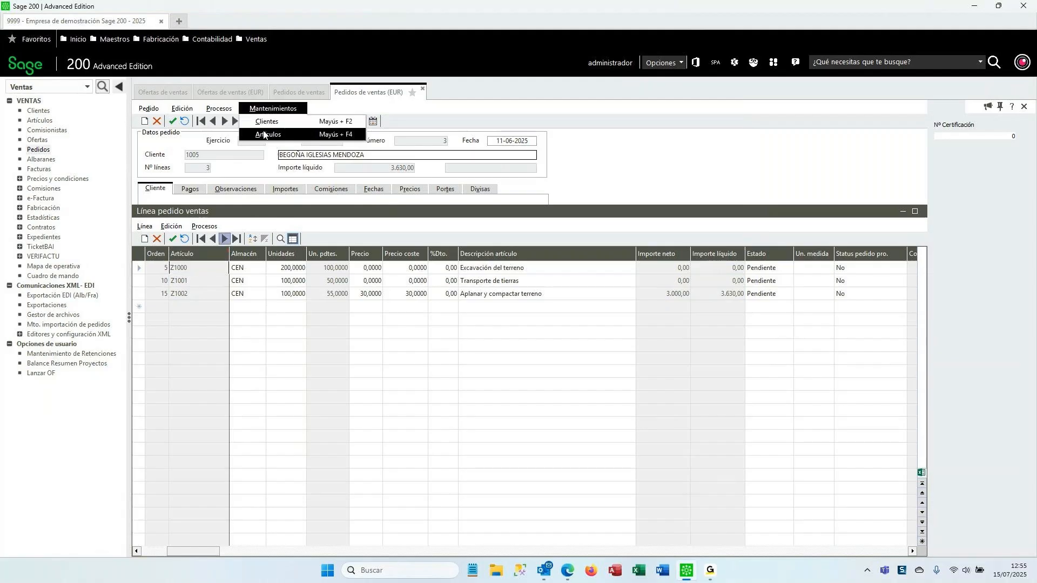
pyautogui.click(264, 135)
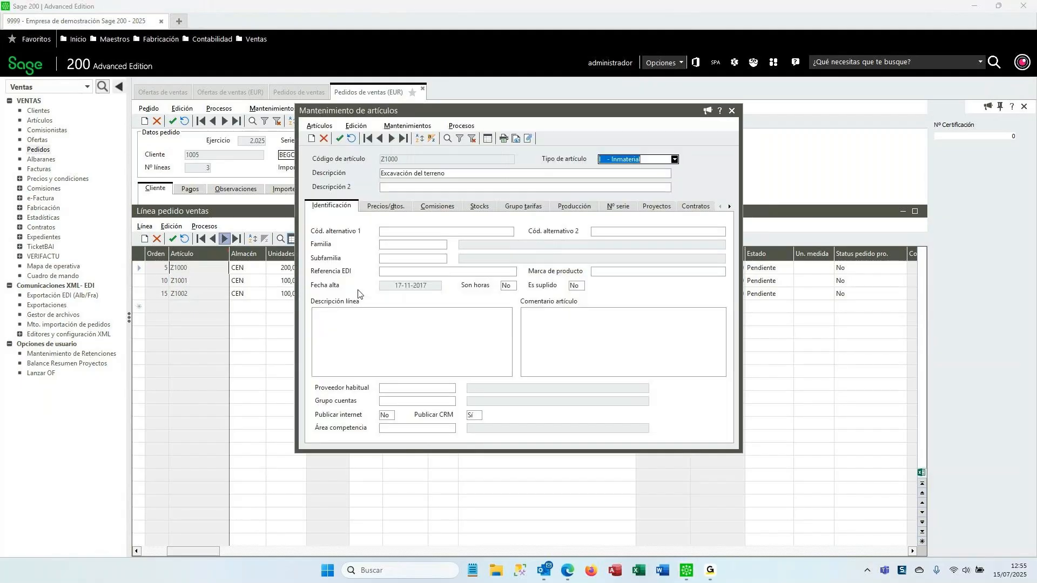
pyautogui.click(732, 110)
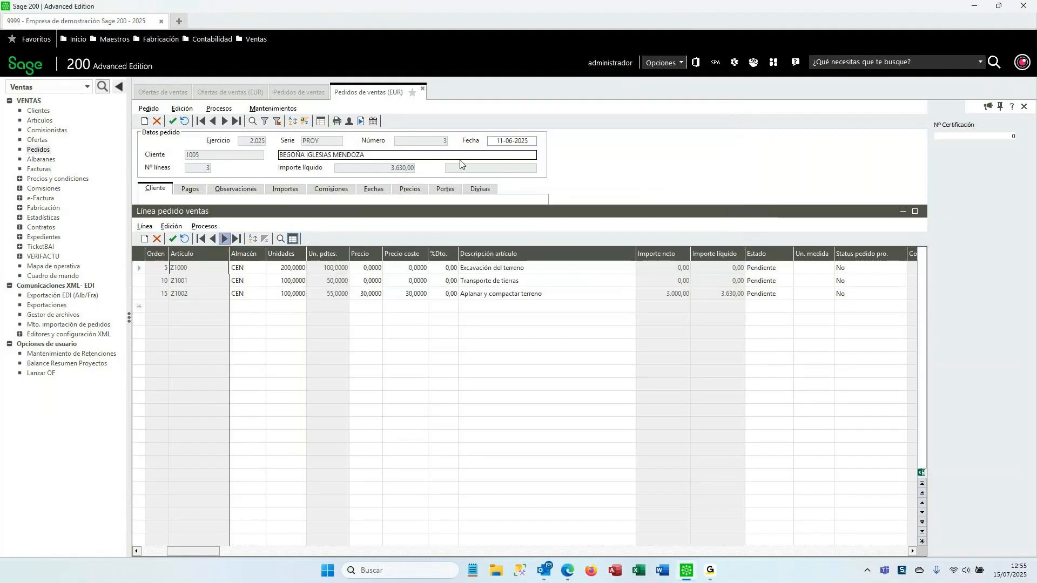
# Change the article type of Z1000 to M - Material in its article record and close the record.
pyautogui.click(273, 108)
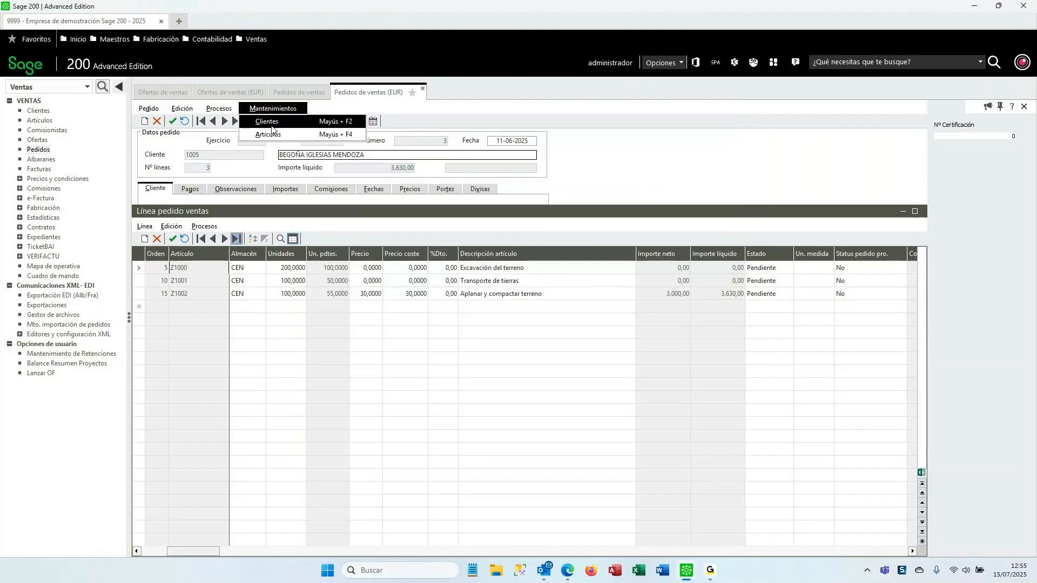
pyautogui.click(270, 133)
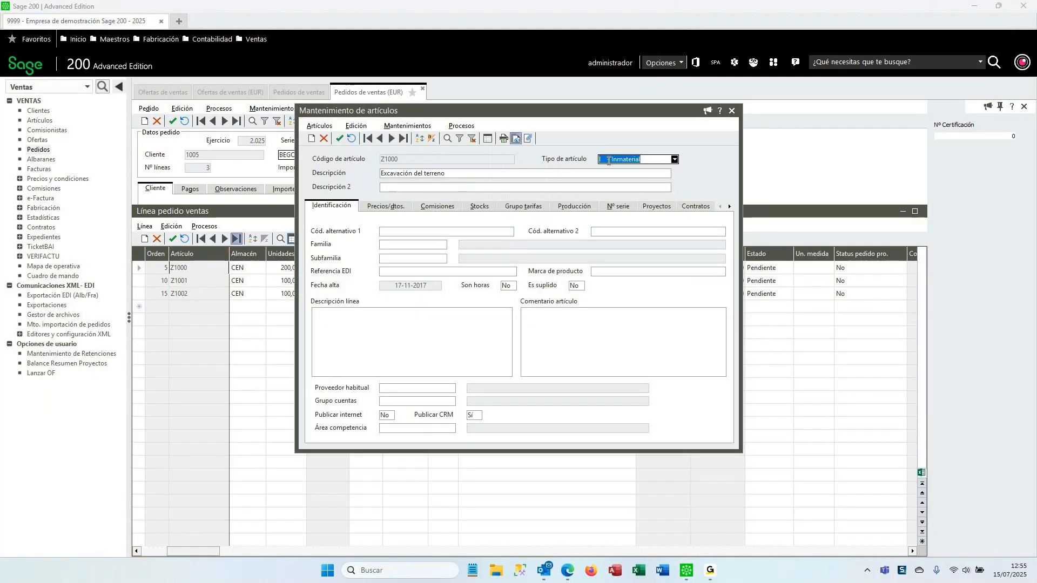
pyautogui.press('m')
pyautogui.click(732, 111)
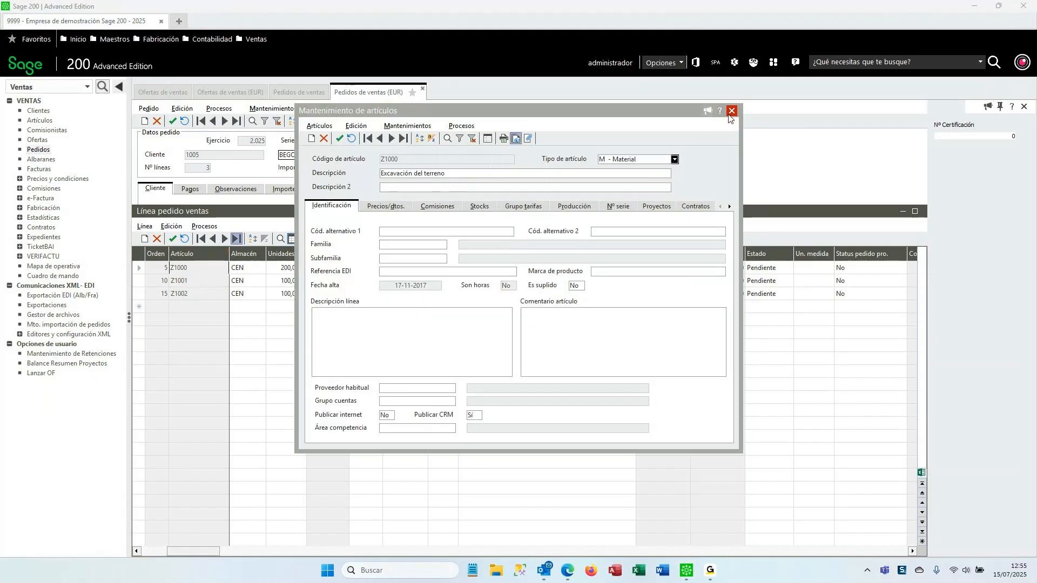
pyautogui.click(494, 323)
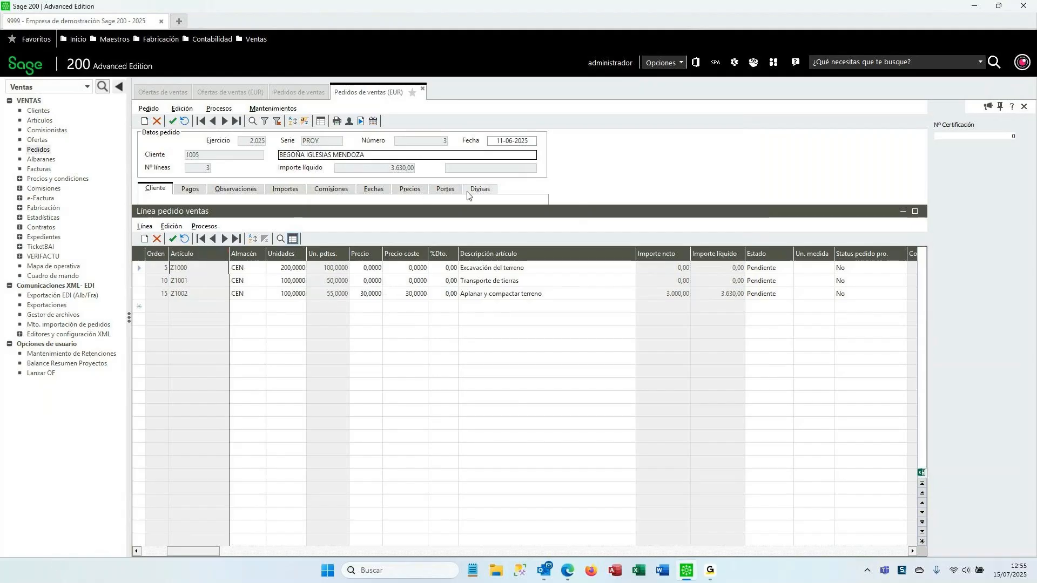
# Check the sales order's document generation settings, and start a supplier order (Generar pedido proveedor) with the Z1000 line selected.
pyautogui.click(349, 121)
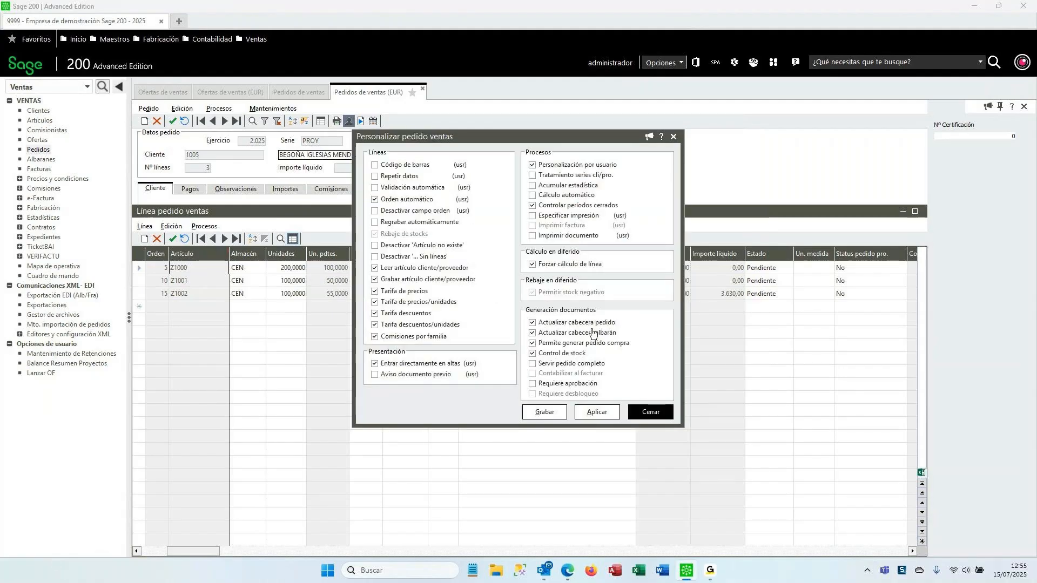
pyautogui.click(650, 413)
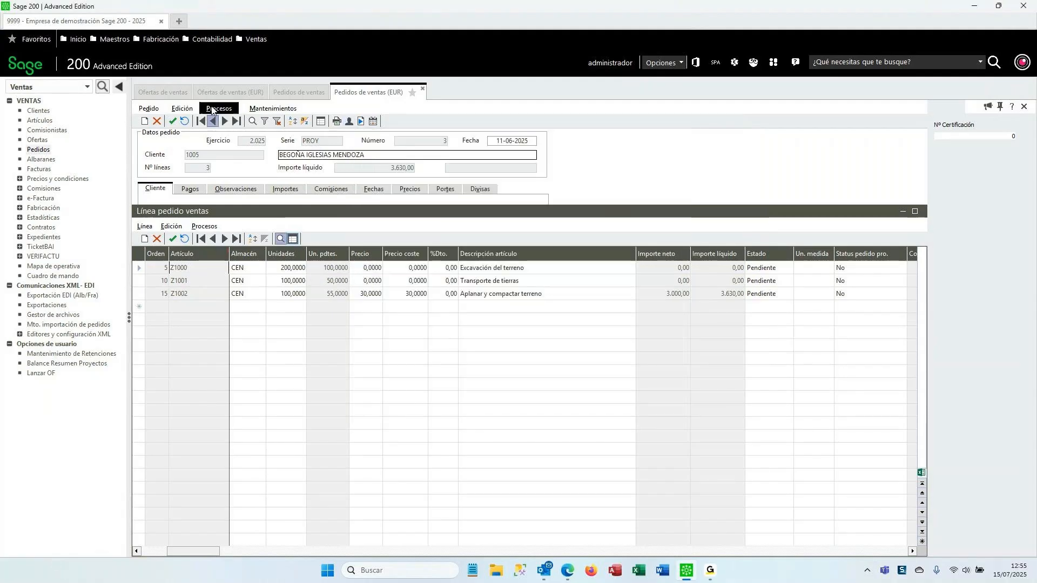
pyautogui.click(217, 108)
pyautogui.click(265, 227)
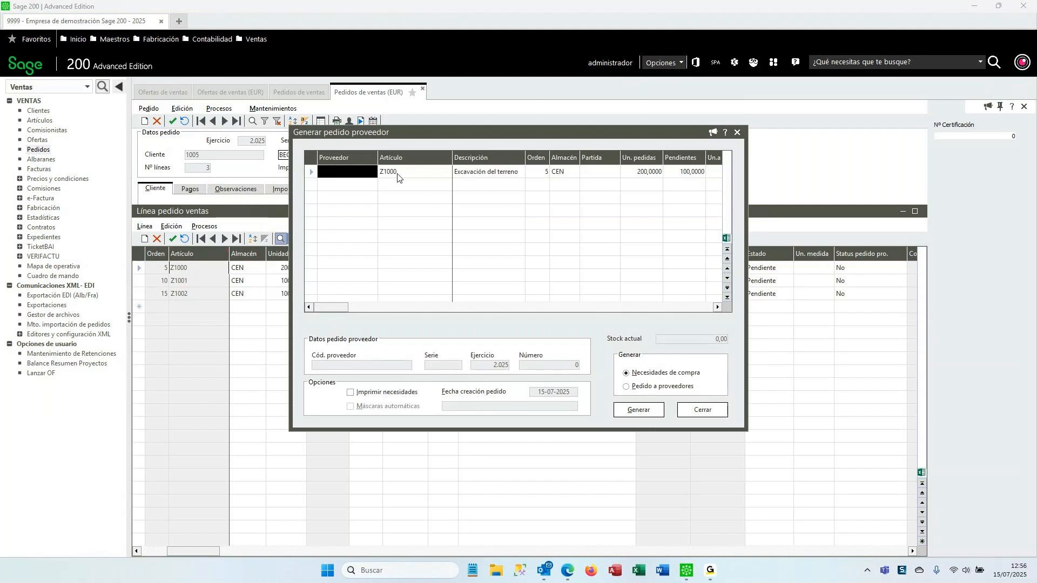
pyautogui.click(468, 177)
pyautogui.click(421, 178)
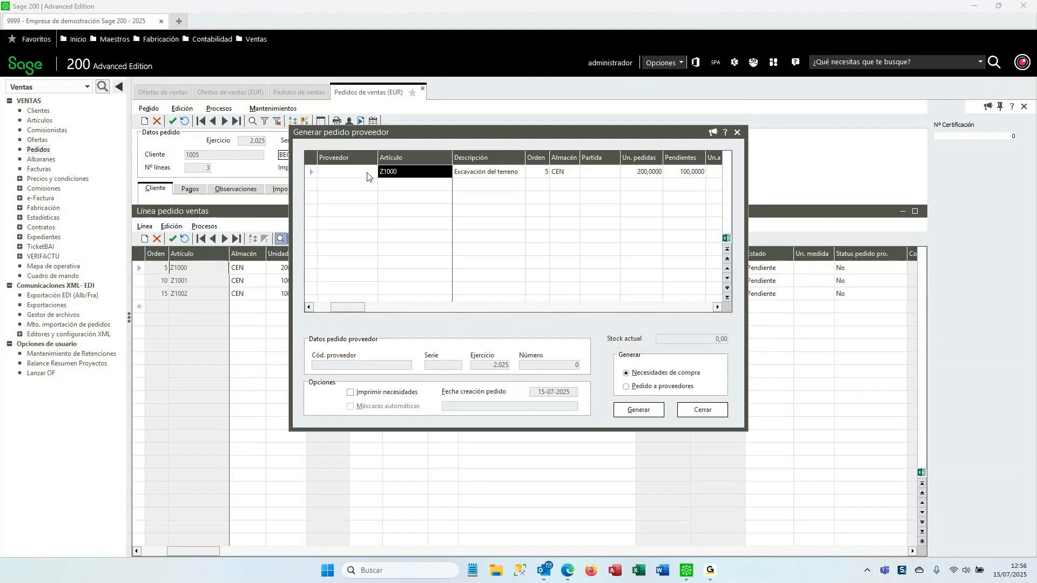
pyautogui.click(311, 172)
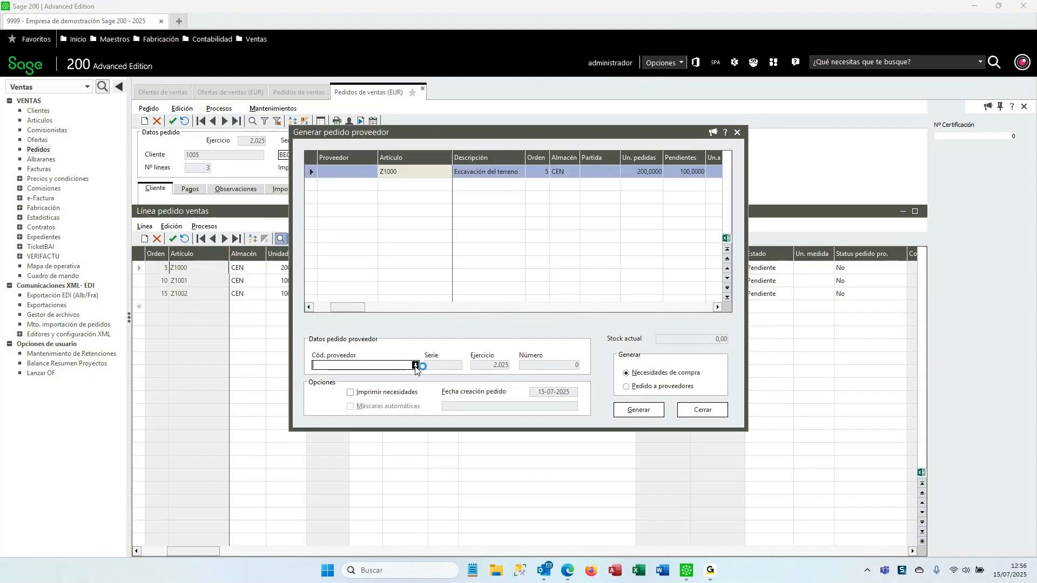
# Assign supplier 5009 (HIERROS Y ACEROS, S.A.) and choose Pedido a proveedores as the document to generate.
pyautogui.click(415, 366)
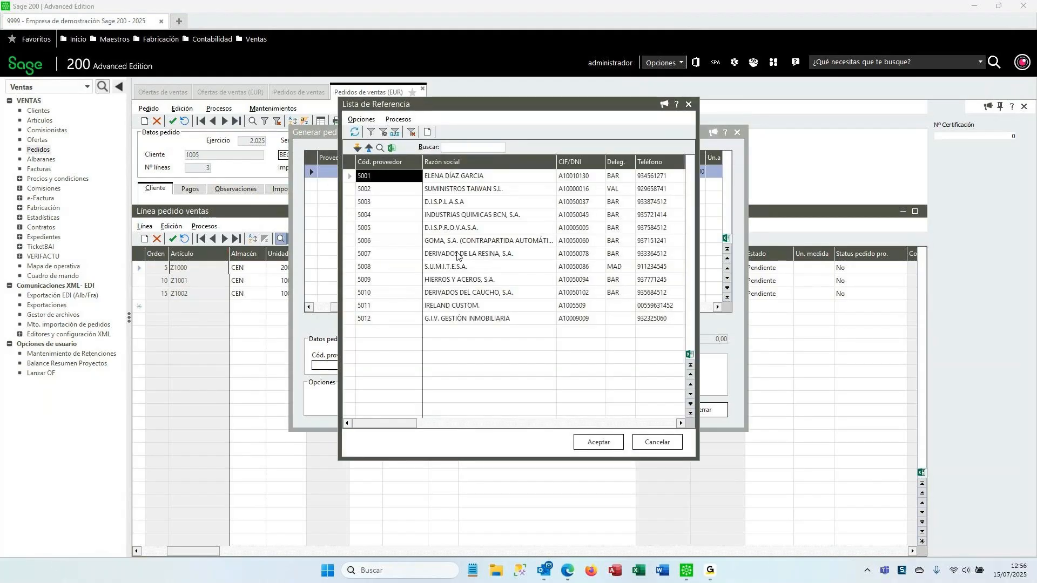
pyautogui.click(457, 256)
pyautogui.click(459, 281)
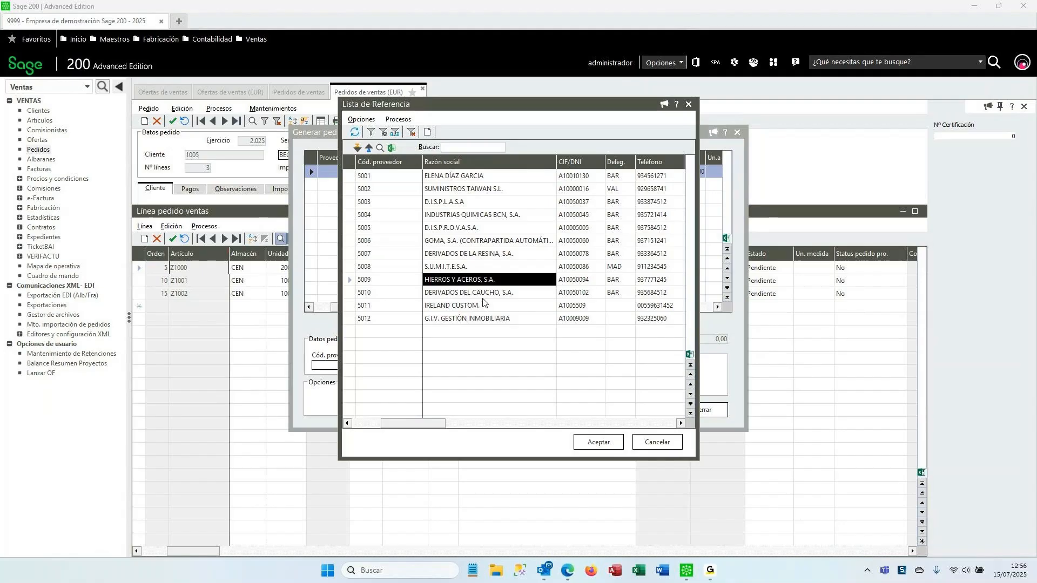
pyautogui.click(595, 442)
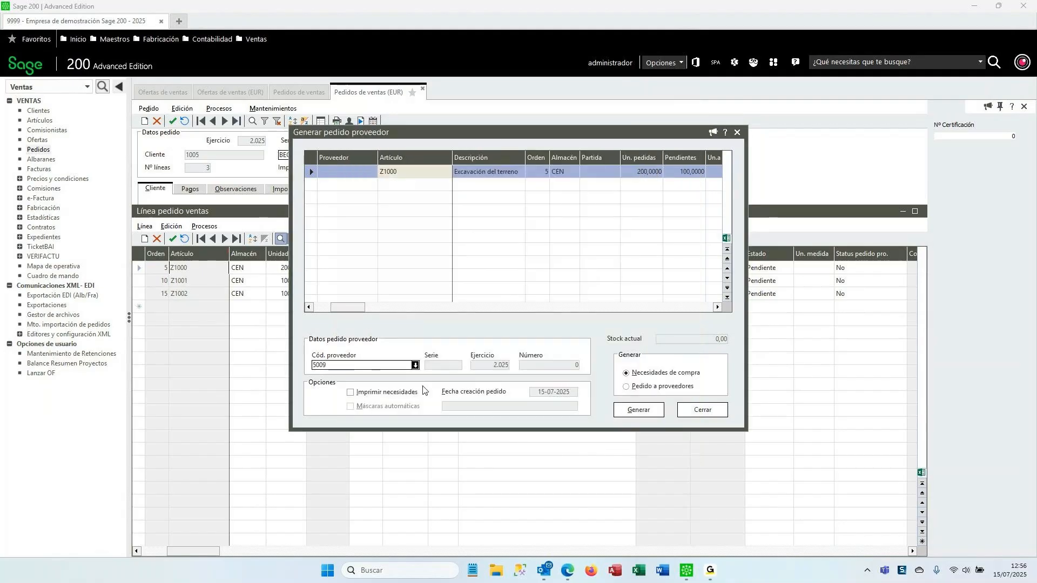
pyautogui.click(626, 387)
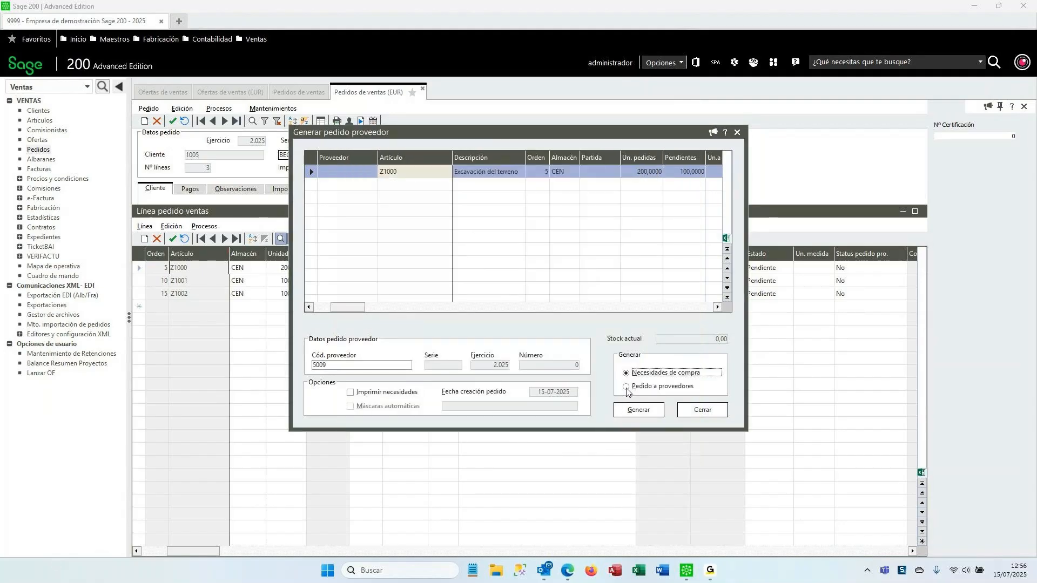
pyautogui.click(627, 387)
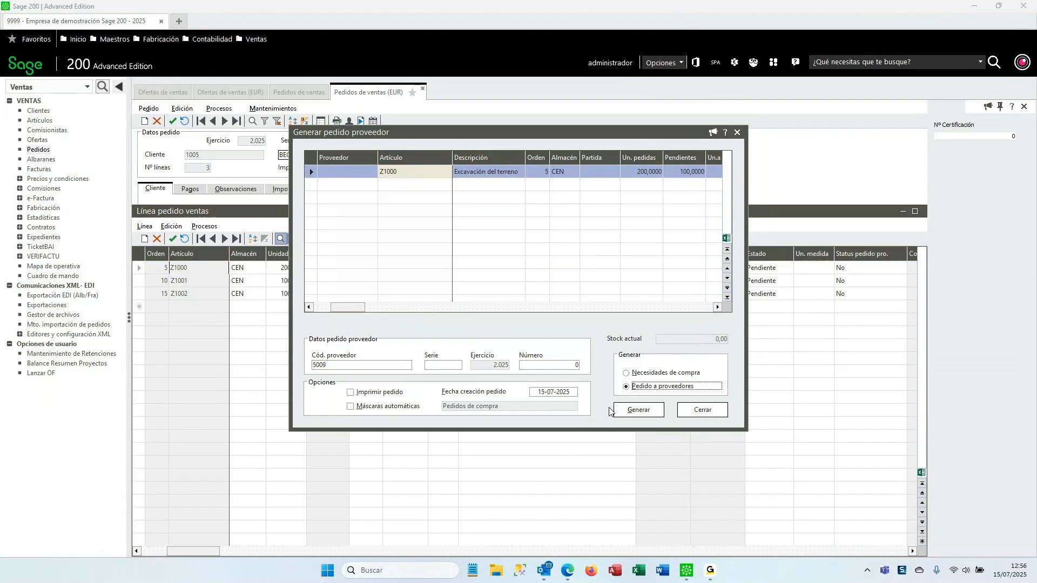
# Enable Máscaras automáticas, generate the supplier order for Z1000 and close the generation dialog.
pyautogui.click(566, 370)
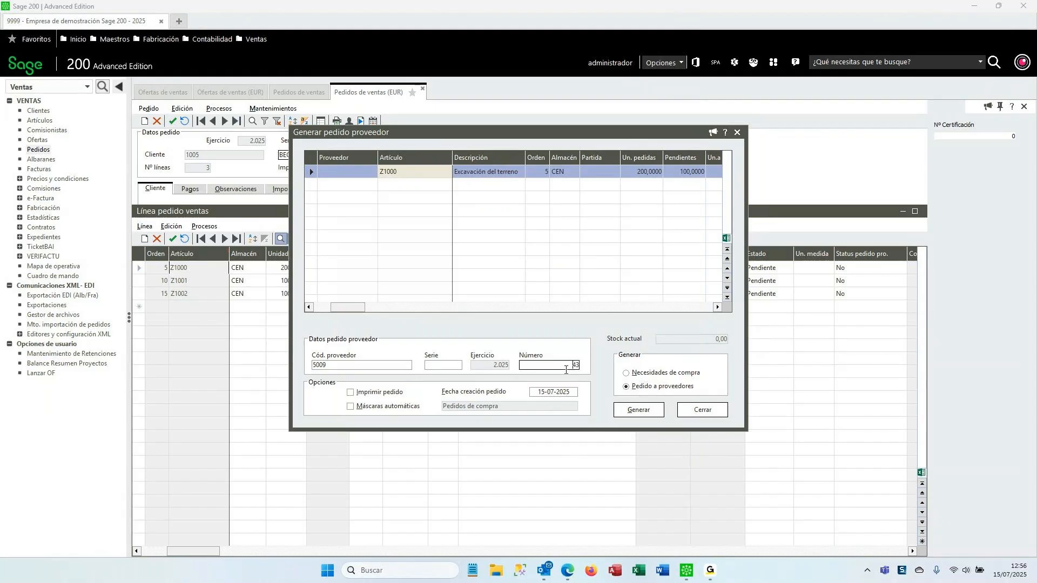
pyautogui.click(371, 410)
pyautogui.click(633, 414)
pyautogui.click(553, 320)
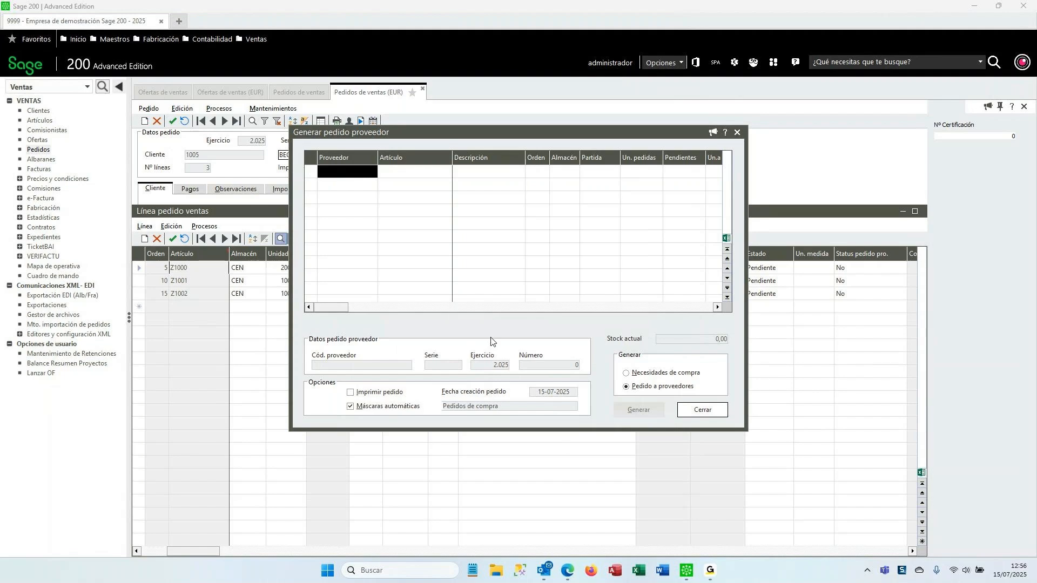
pyautogui.click(701, 410)
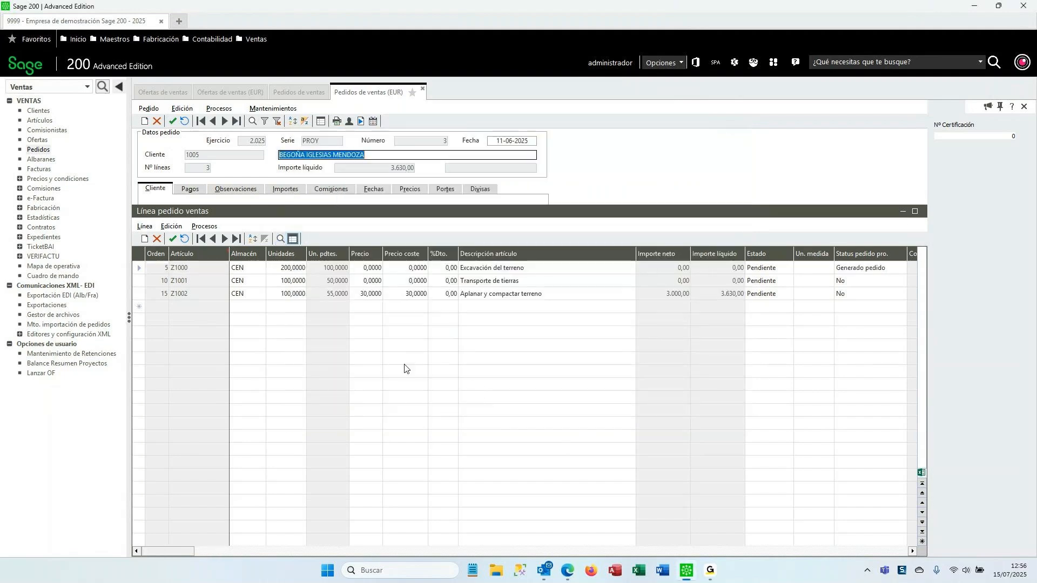
# Check the pending units and supplier order status of line Z1000, and open the order's document information centre (C.I.Documento).
pyautogui.click(326, 269)
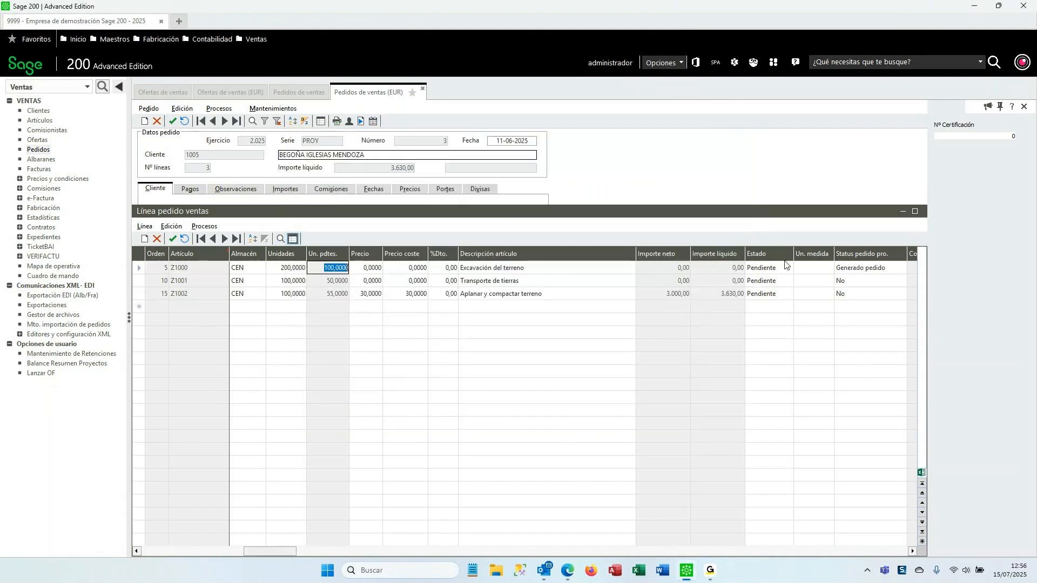
pyautogui.click(864, 268)
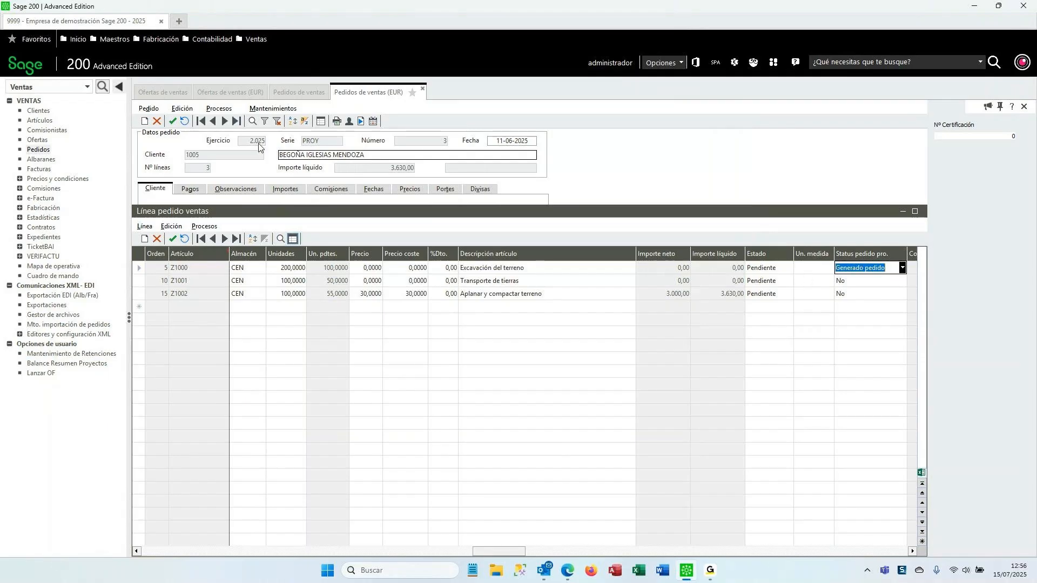
pyautogui.click(219, 108)
pyautogui.moveTo(324, 174)
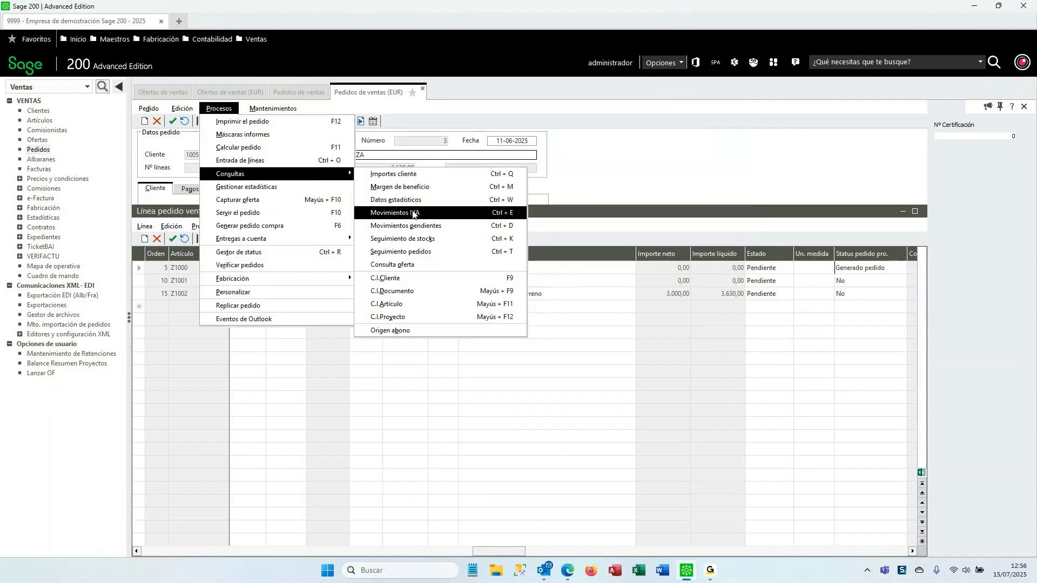
pyautogui.click(409, 295)
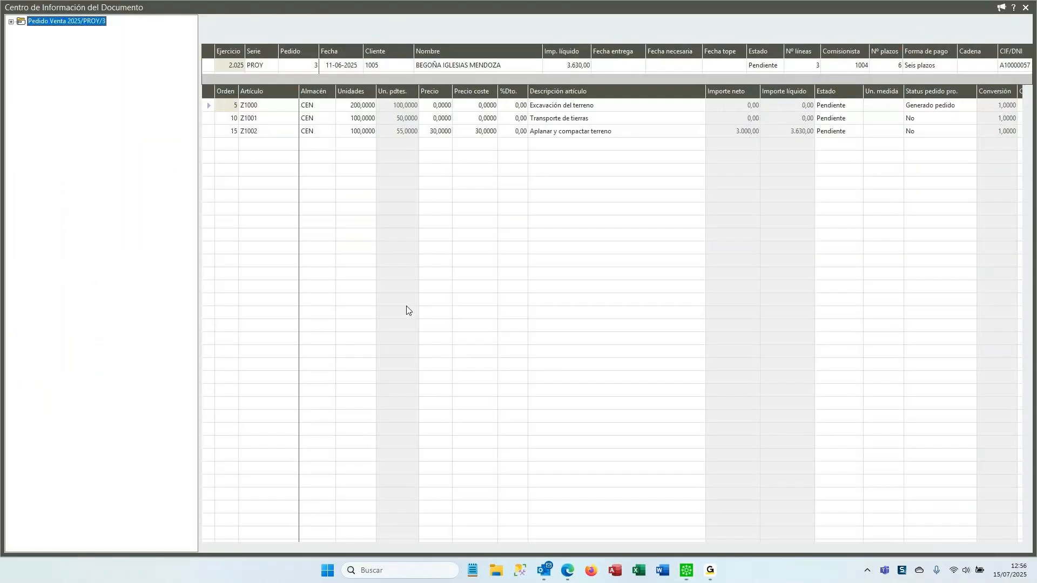
# Review the delivery note, sales invoice and purchase order linked to sales order 2025/PROY/3.
pyautogui.click(76, 32)
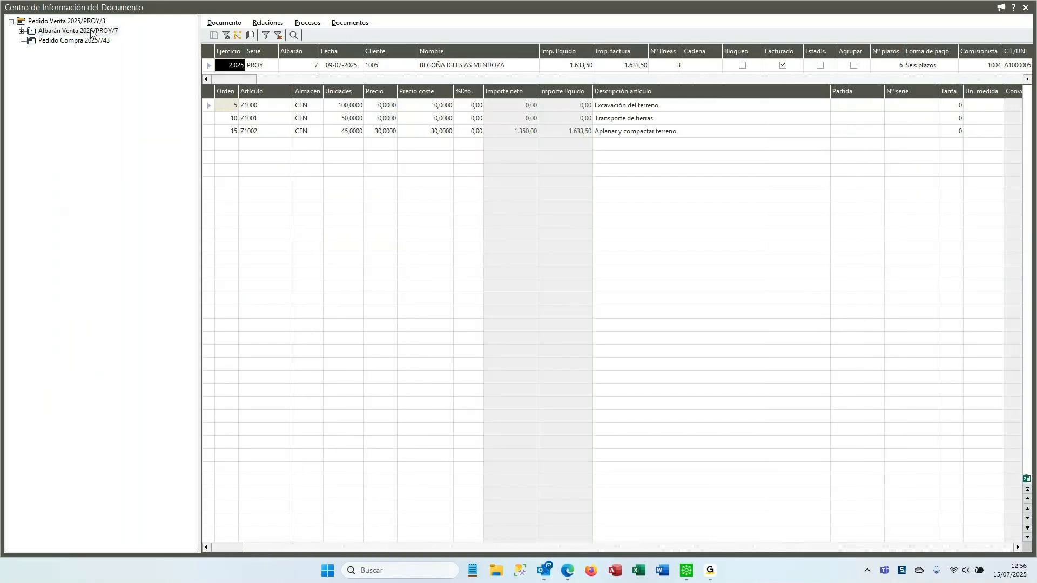
pyautogui.click(93, 32)
pyautogui.click(22, 32)
pyautogui.click(71, 41)
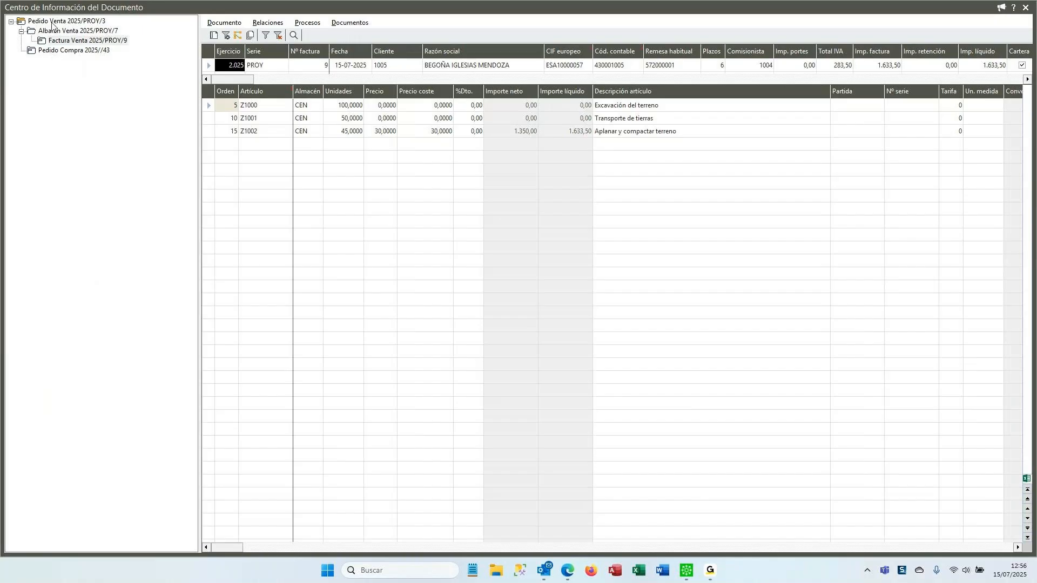
pyautogui.click(73, 51)
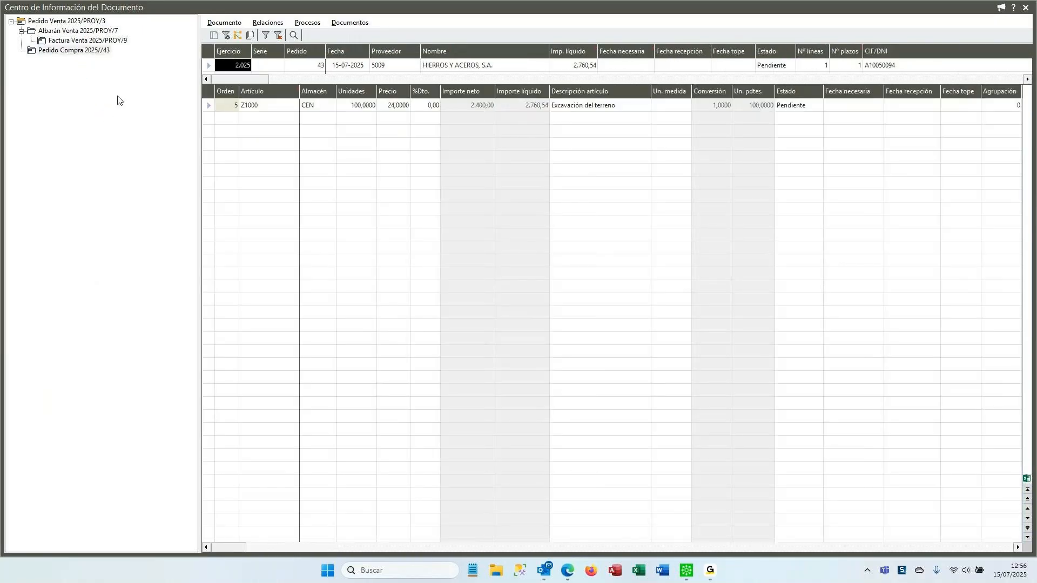
# Open the linked purchase order, check its analytical project, and close the order and the document information centre.
pyautogui.click(342, 66)
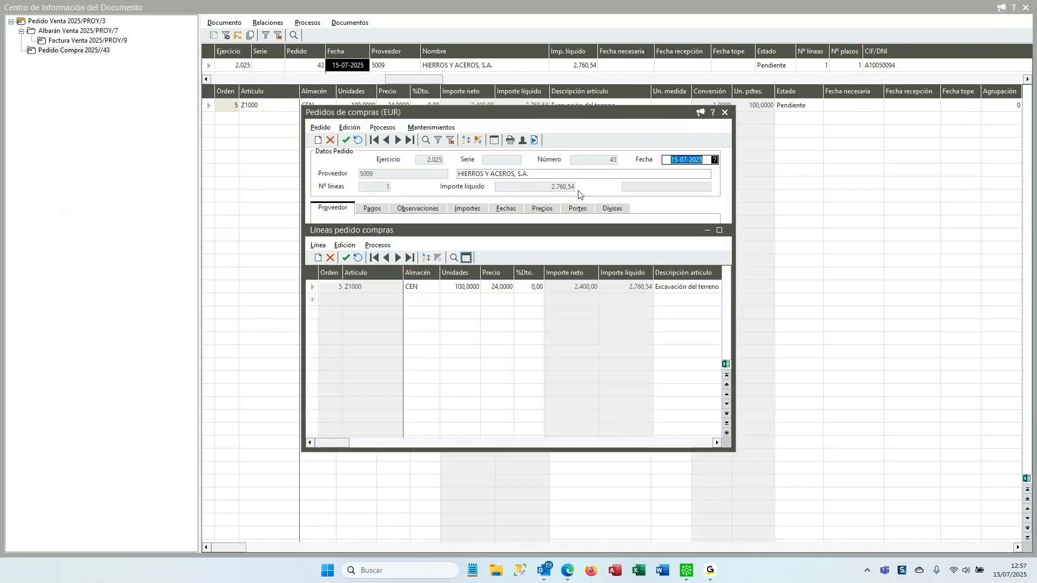
pyautogui.click(514, 212)
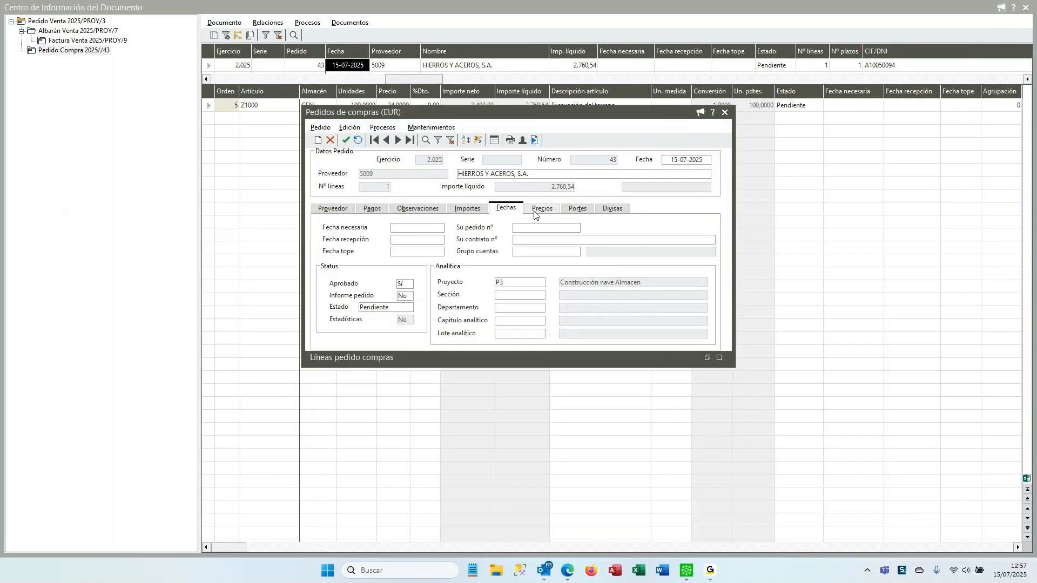
pyautogui.click(517, 286)
pyautogui.click(724, 112)
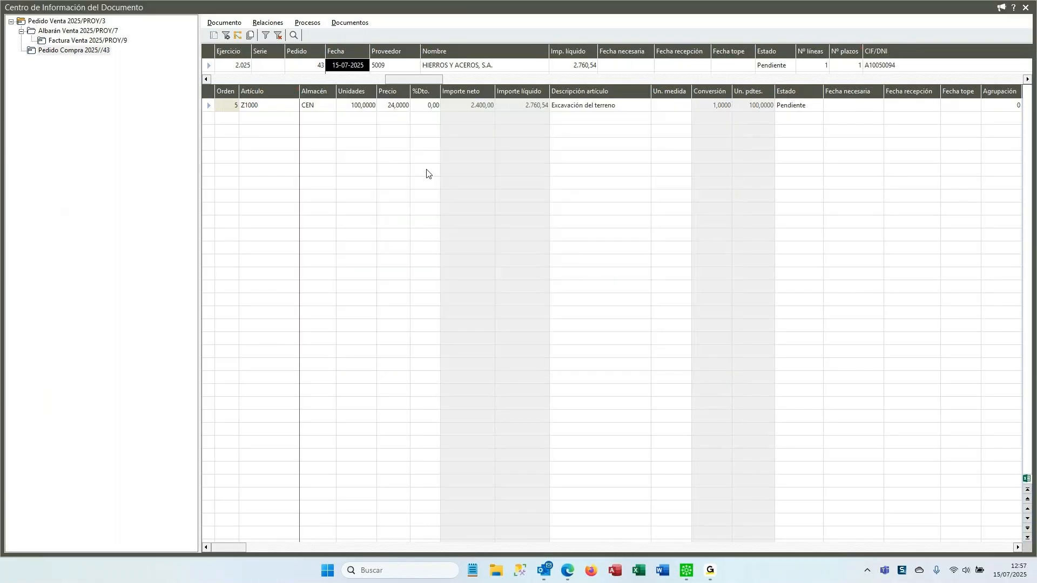
pyautogui.click(1026, 8)
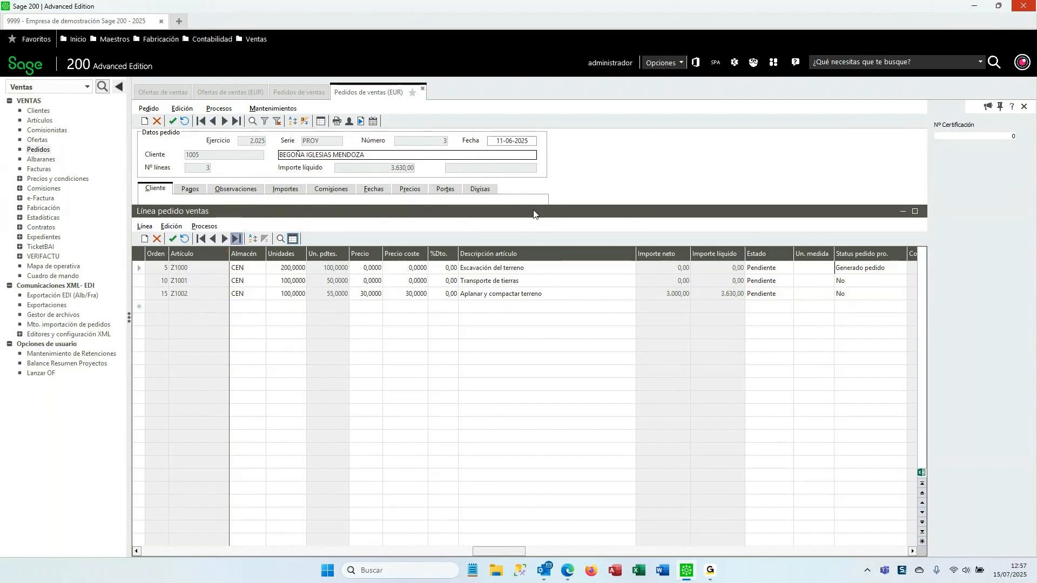
# Start serving the sales order (Servir el pedido) and check the pending units of Z1000, Z1001 and Z1002.
pyautogui.click(218, 108)
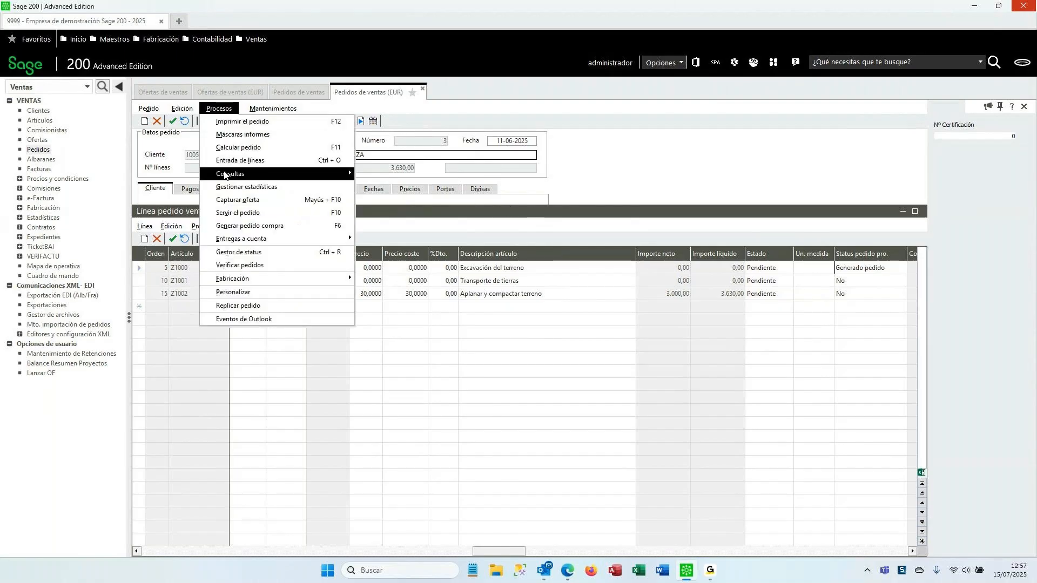
pyautogui.click(246, 214)
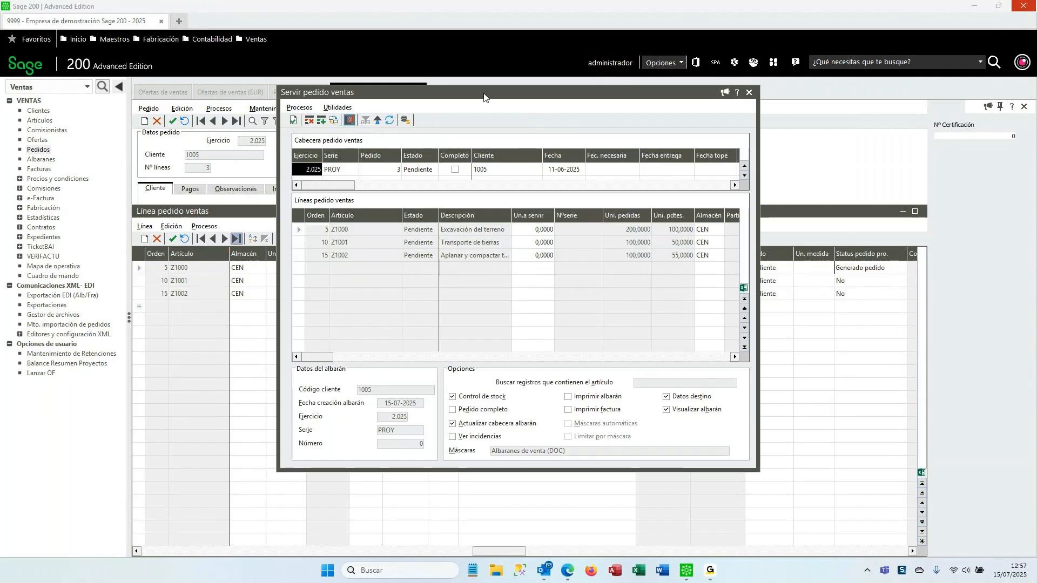
pyautogui.moveTo(484, 97); pyautogui.dragTo(705, 137)
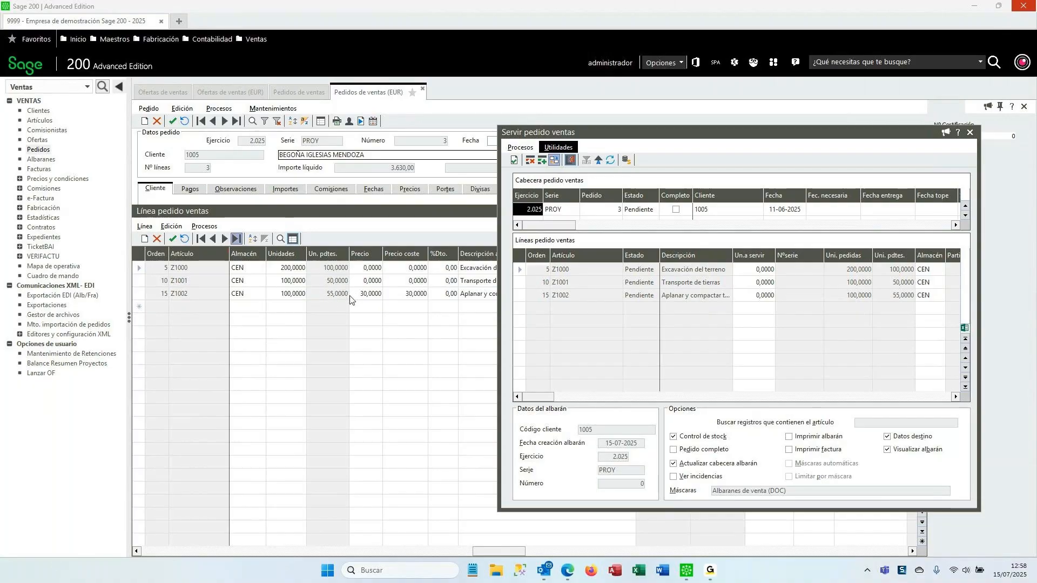
pyautogui.moveTo(755, 137); pyautogui.dragTo(489, 109)
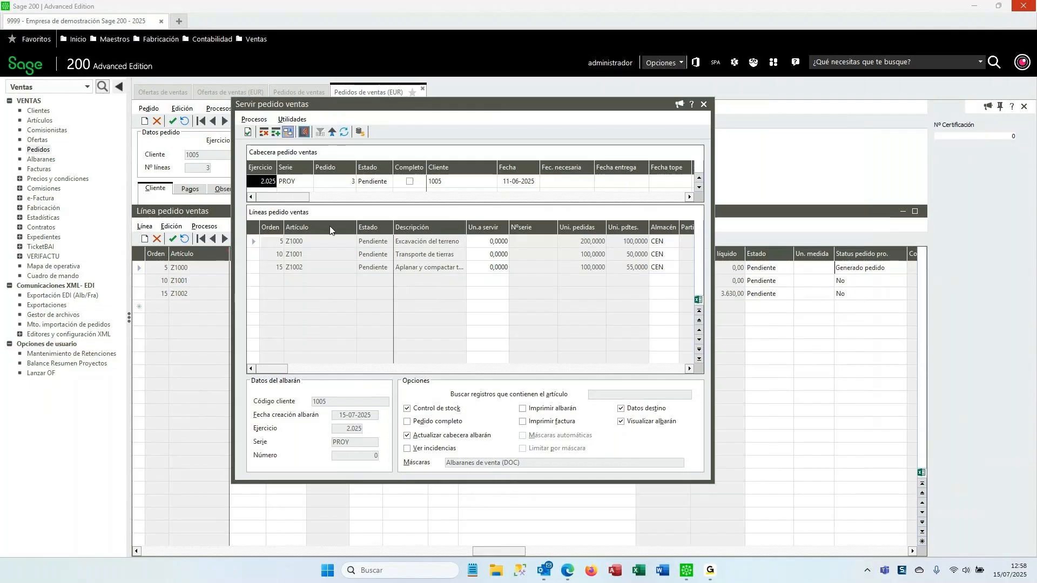
pyautogui.click(626, 242)
pyautogui.click(629, 255)
pyautogui.click(631, 267)
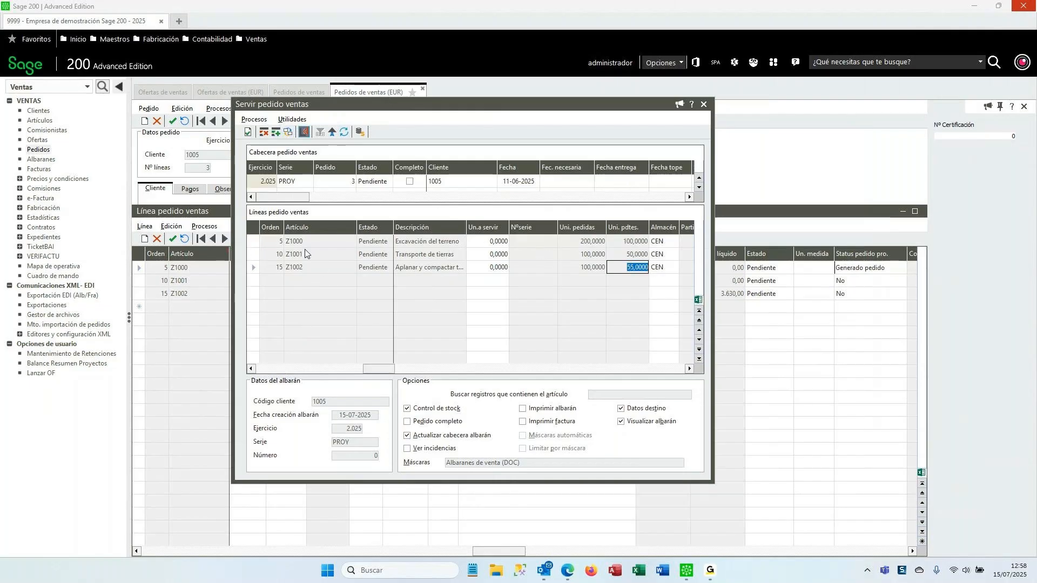
# Turn off Control de stock and assign all pending units of Z1000 (100) and Z1001 (50) as units to serve.
pyautogui.click(483, 242)
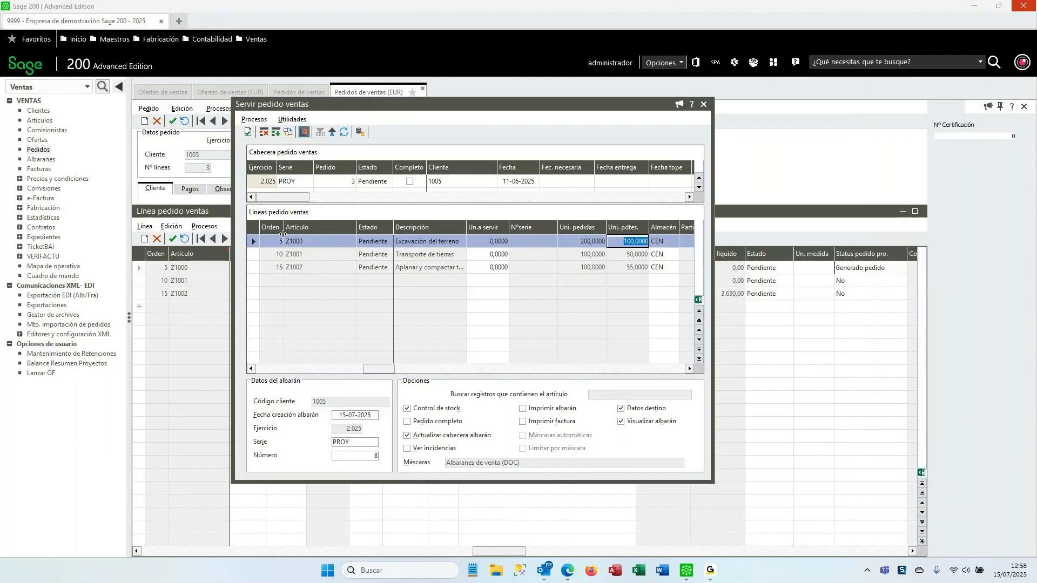
pyautogui.click(276, 132)
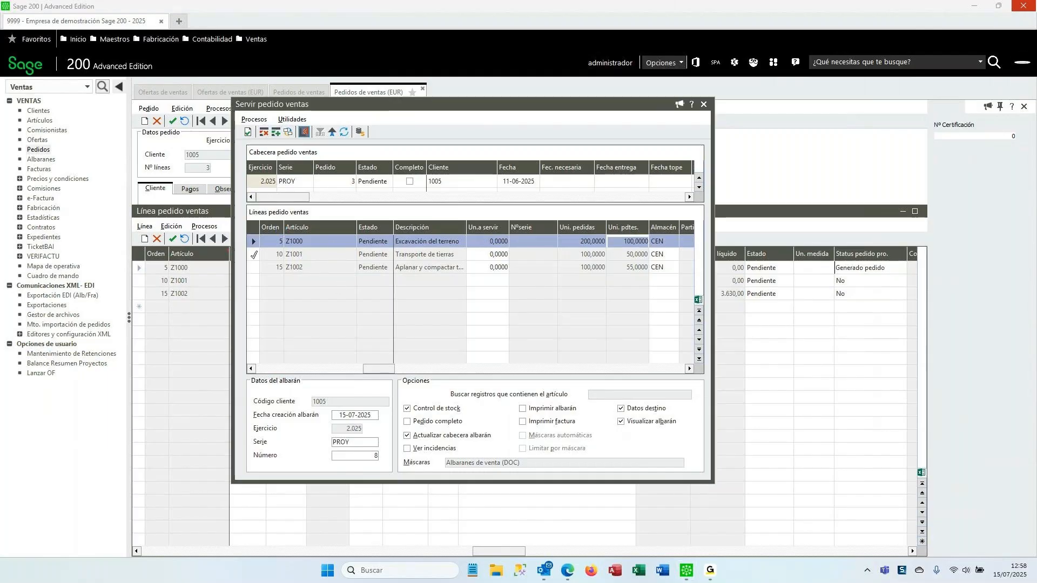
pyautogui.click(414, 409)
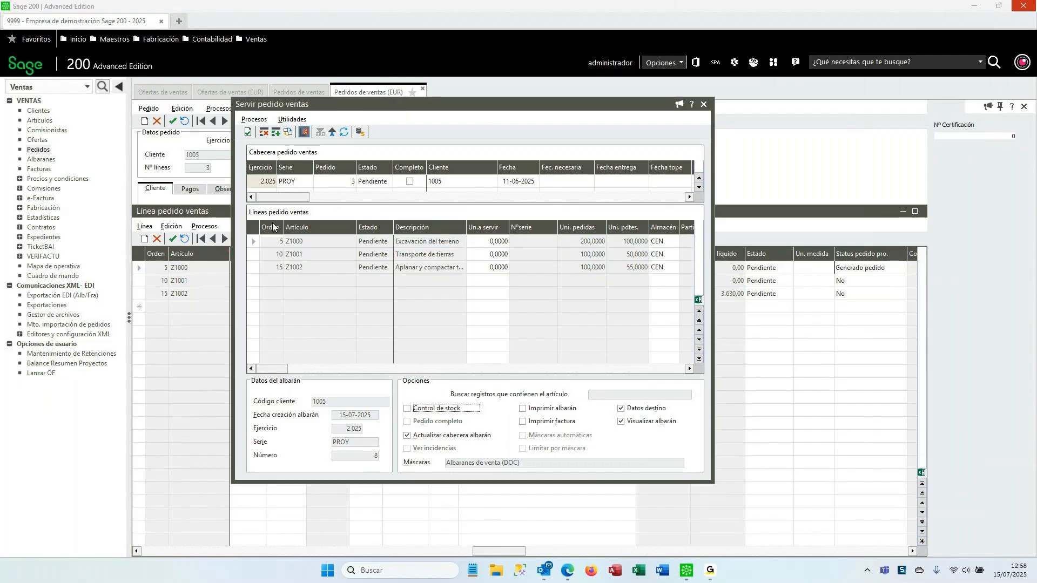
pyautogui.click(263, 133)
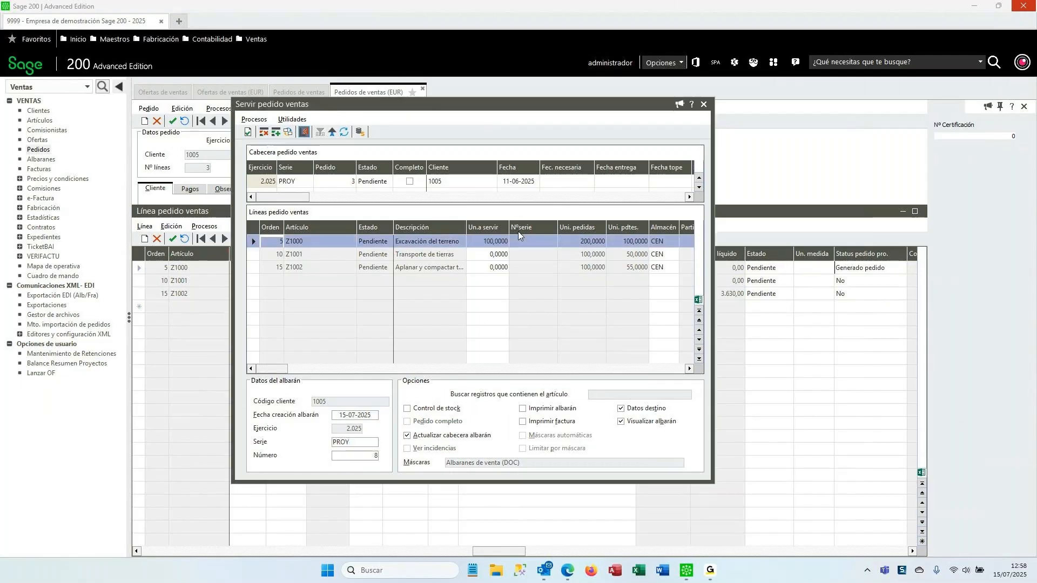
pyautogui.click(498, 241)
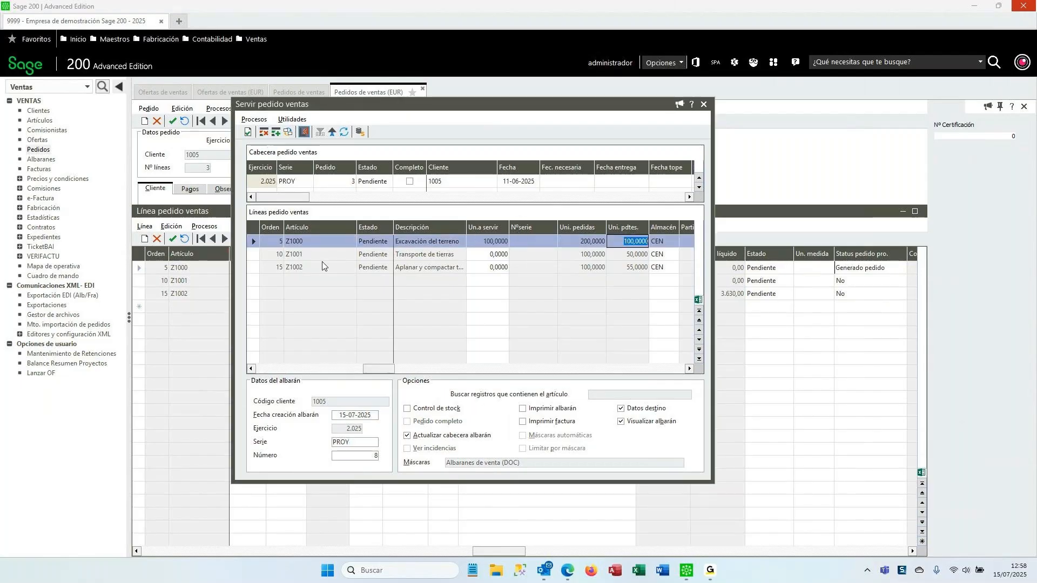
pyautogui.click(254, 254)
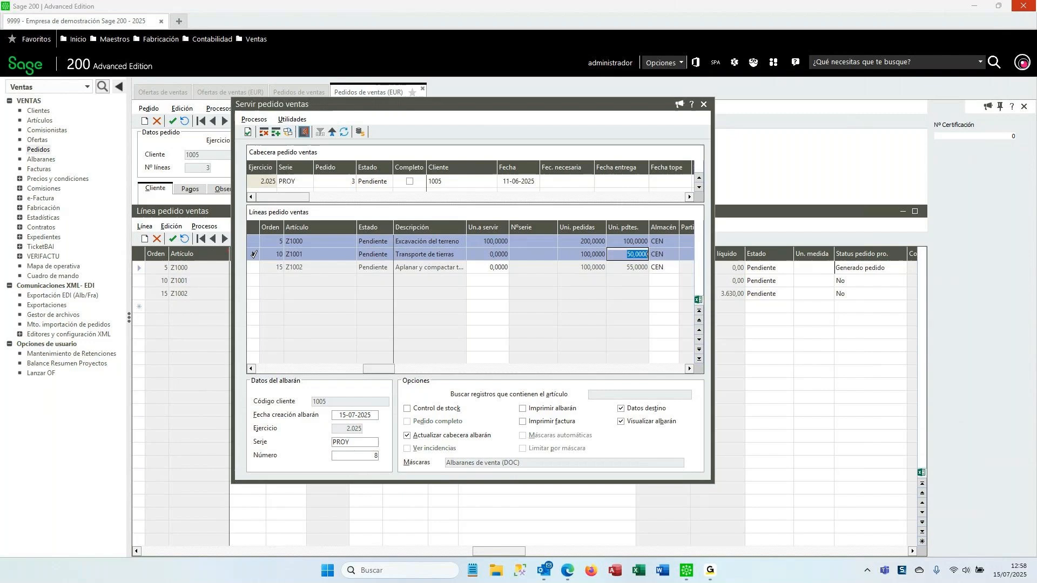
pyautogui.click(263, 133)
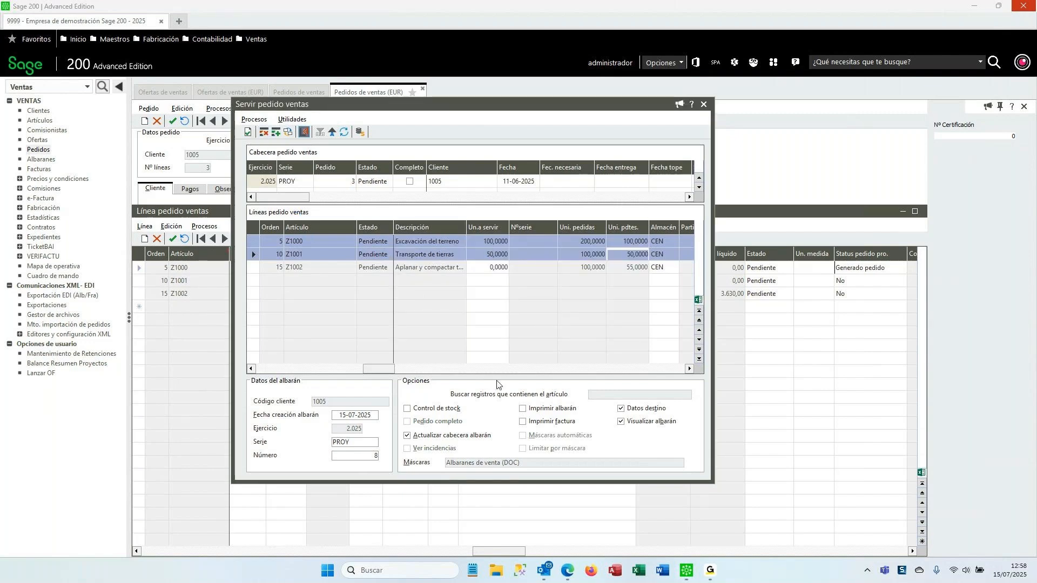
# Generate the sales delivery note in series PROY from the assigned units with certification number 2, accepting the stock reduction for Z1000.
pyautogui.doubleClick(363, 443)
pyautogui.click(374, 456)
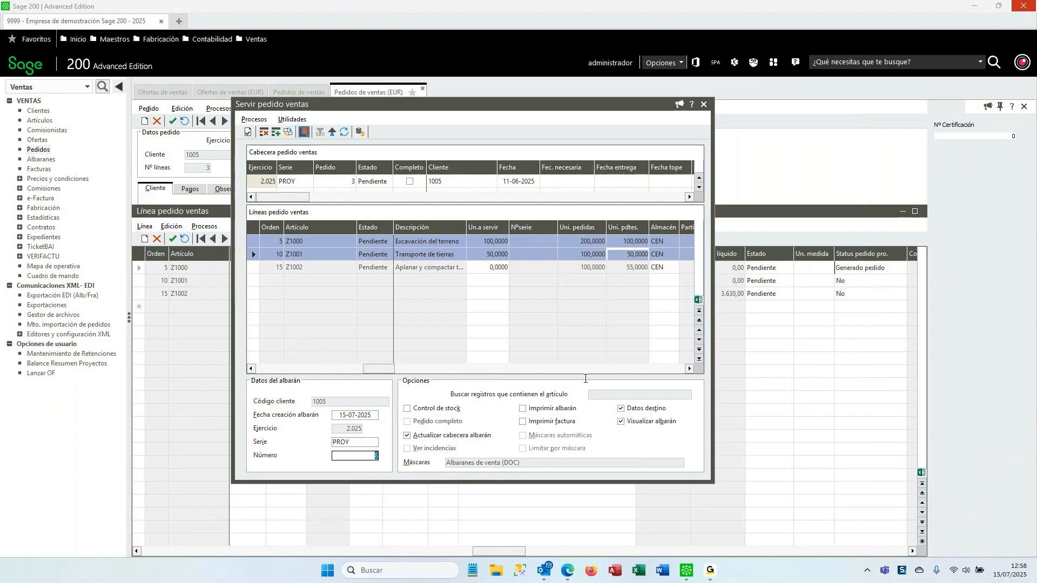
pyautogui.click(248, 132)
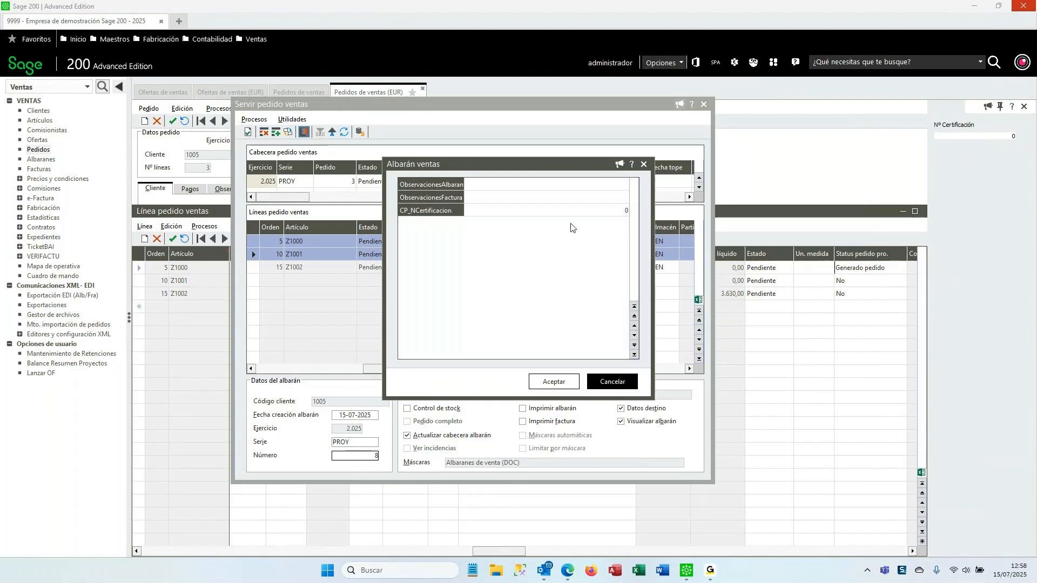
pyautogui.click(592, 211)
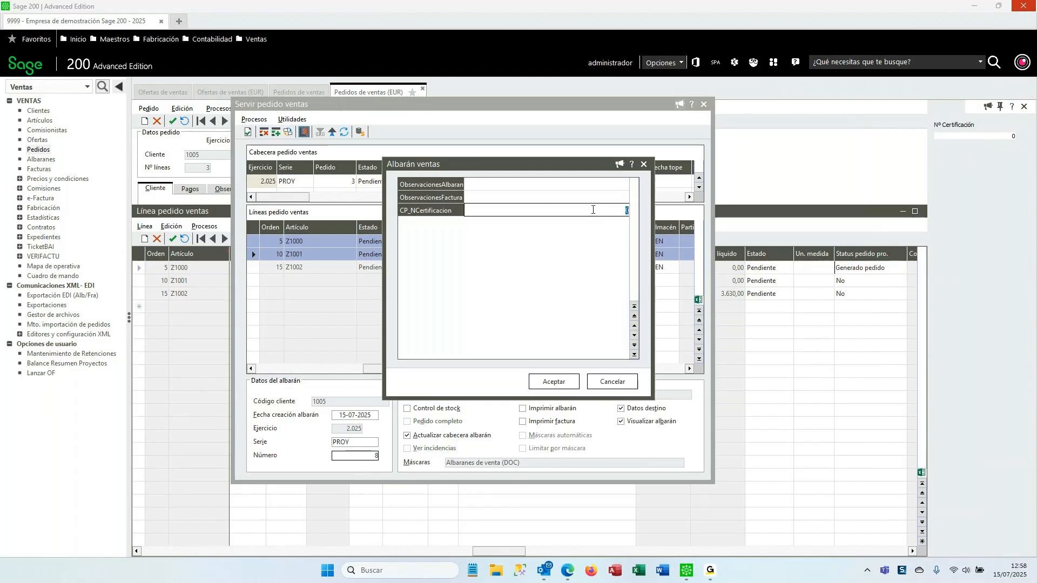
pyautogui.click(560, 381)
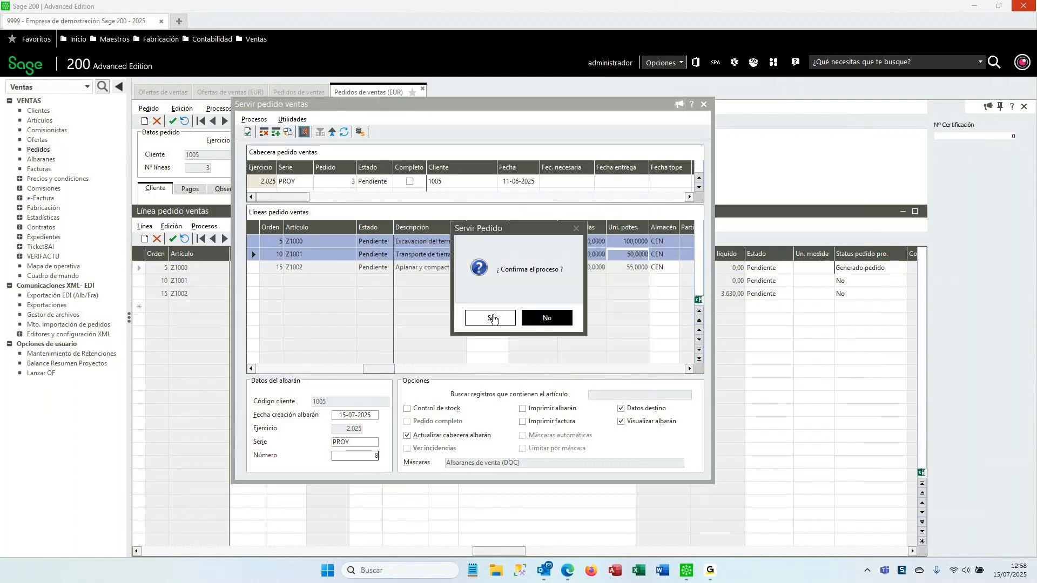
pyautogui.click(492, 317)
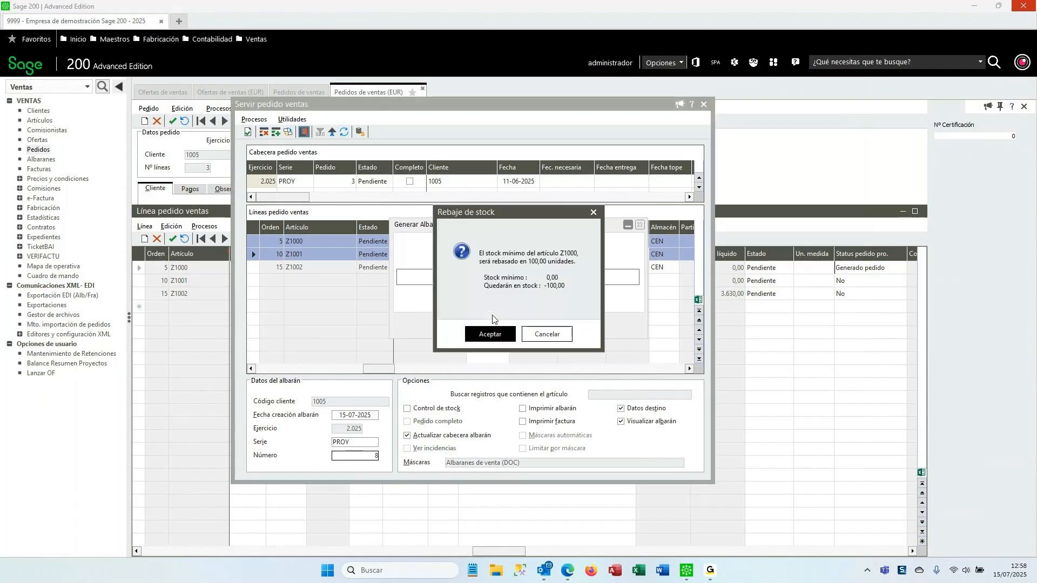
pyautogui.click(492, 332)
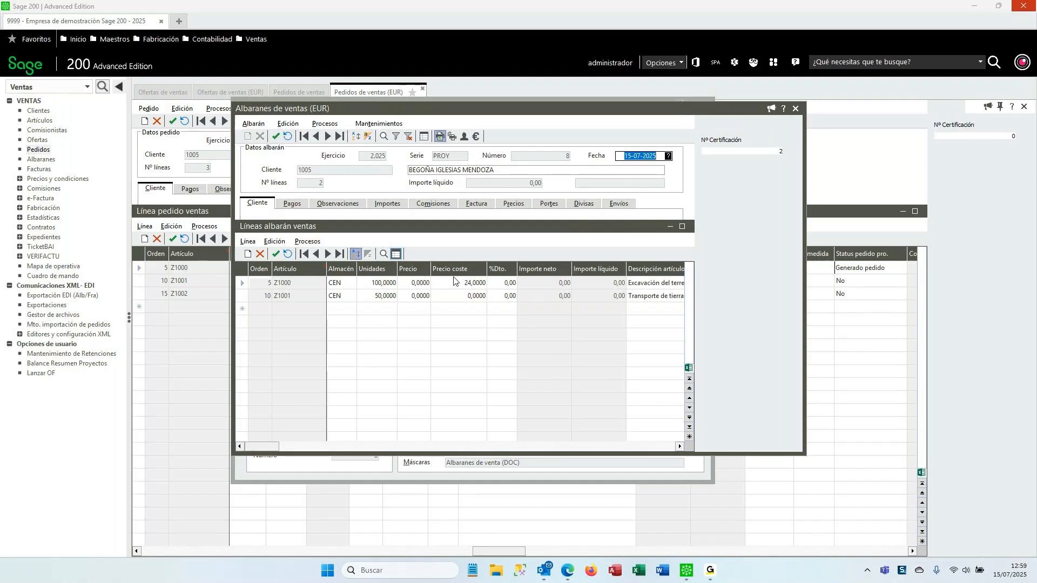
# Preview the delivery note on screen with the Albaranes de venta (DOC) Origen report, check its origin units and amounts, and close it.
pyautogui.click(440, 136)
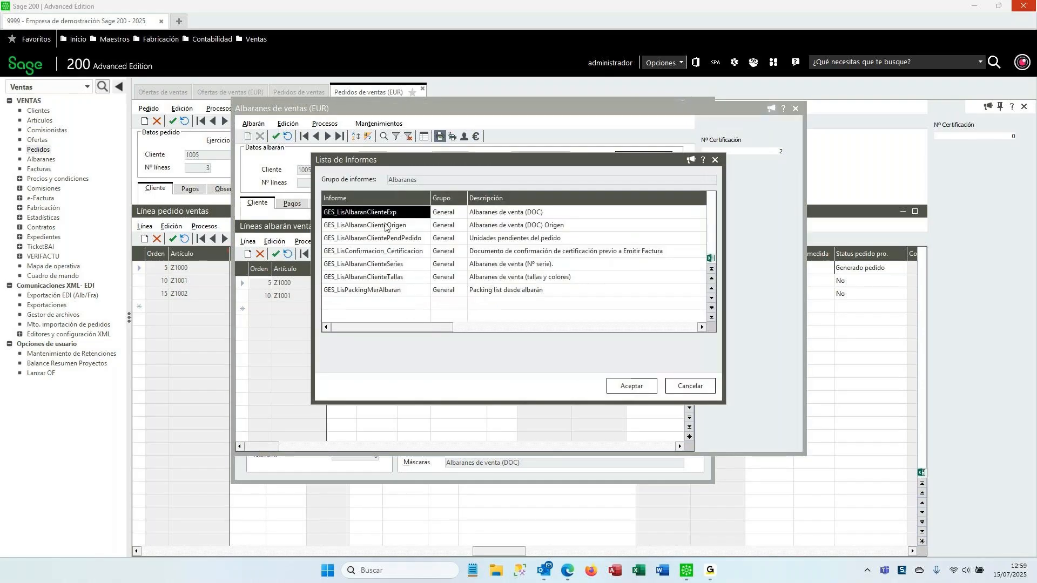
pyautogui.click(631, 387)
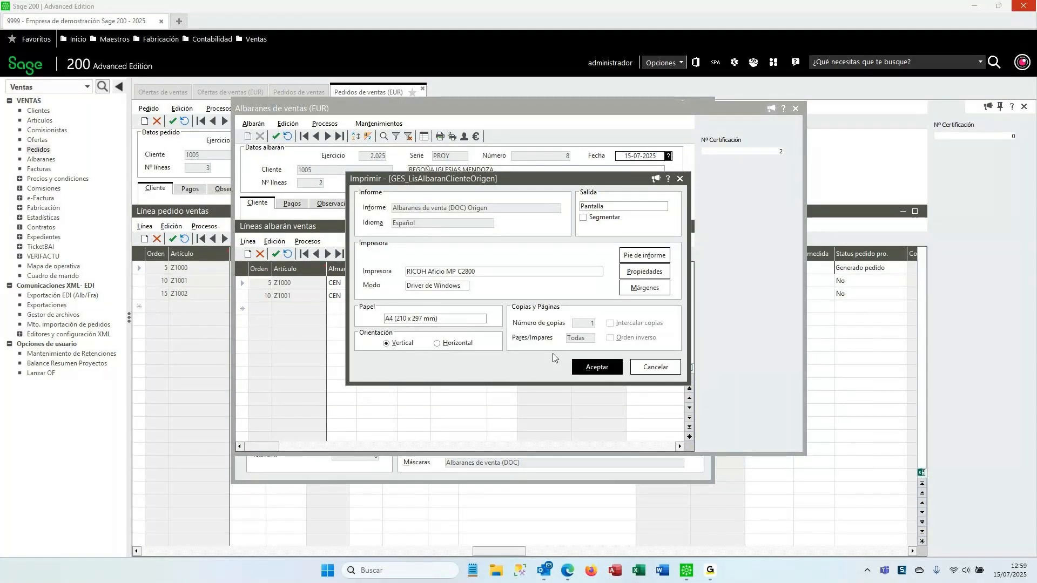
pyautogui.click(580, 372)
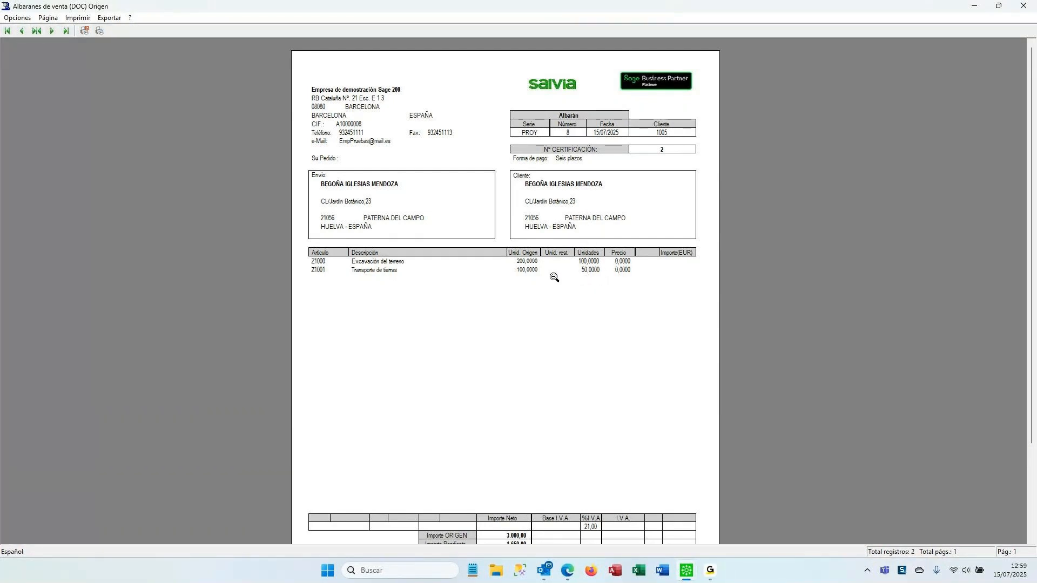
pyautogui.scroll(-1, 582, 312)
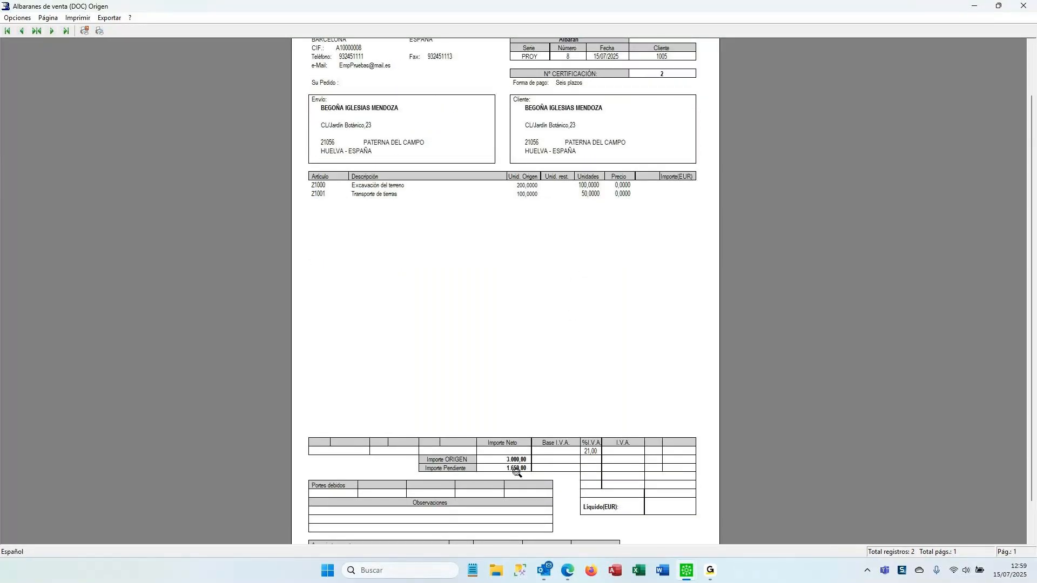
pyautogui.scroll(-3, 609, 463)
pyautogui.scroll(5, 634, 405)
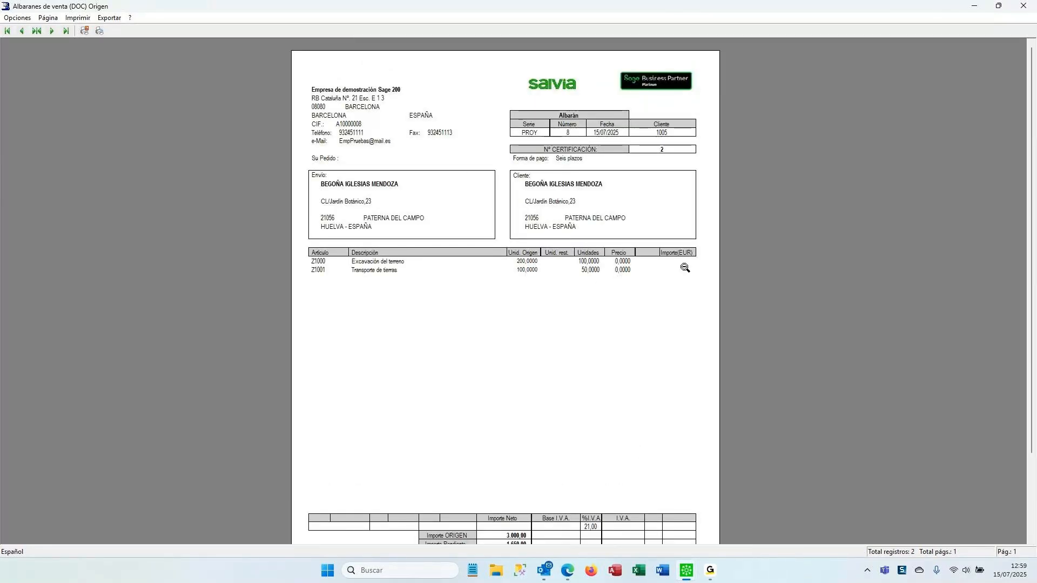
pyautogui.click(1023, 6)
# Review the delivery note's invoice, analytical project, price, commission, amount, observation and payment details.
pyautogui.click(476, 204)
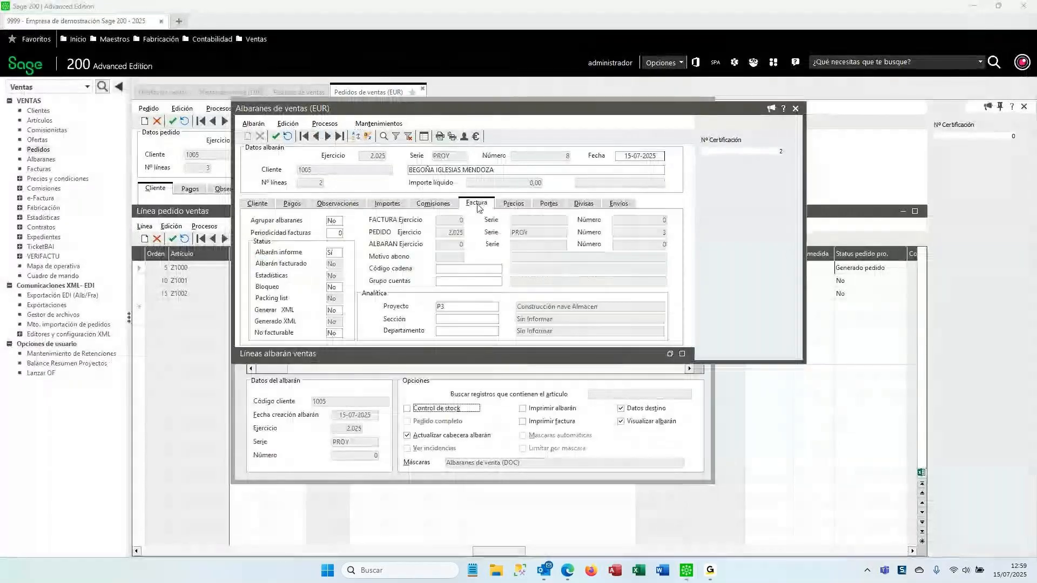
pyautogui.click(514, 204)
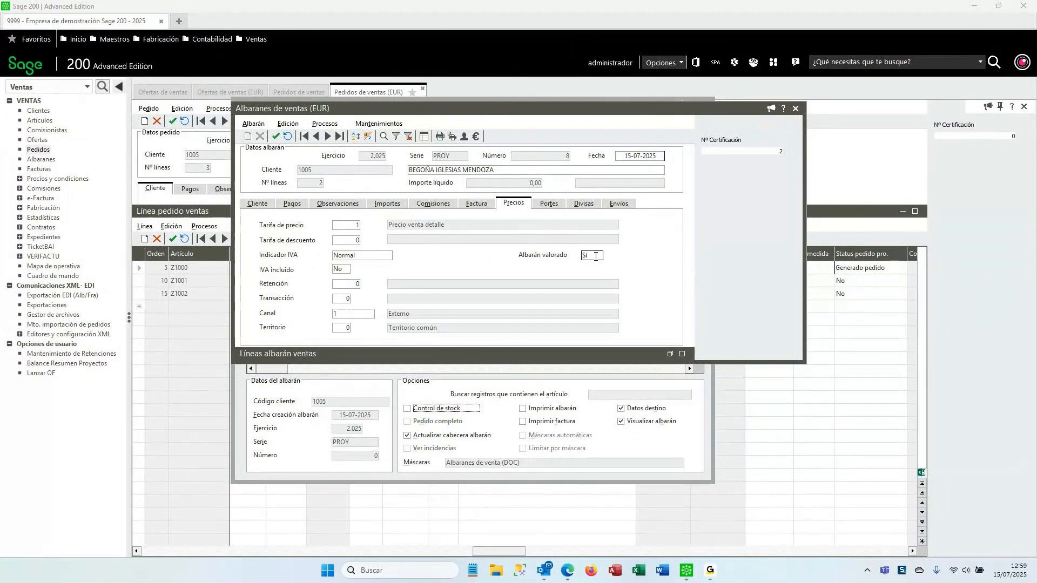
pyautogui.click(476, 204)
pyautogui.click(448, 207)
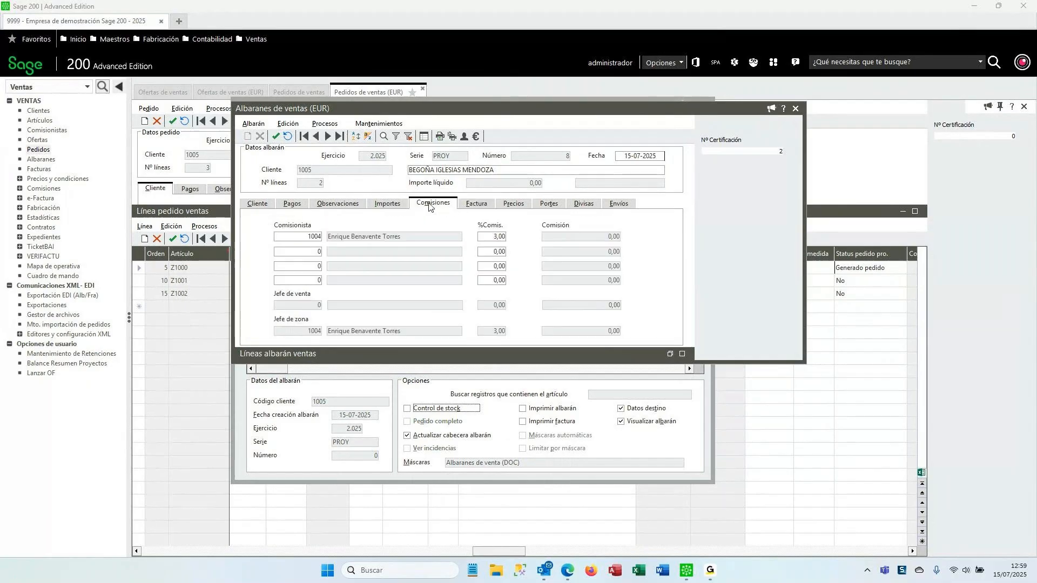
pyautogui.click(387, 204)
pyautogui.click(359, 205)
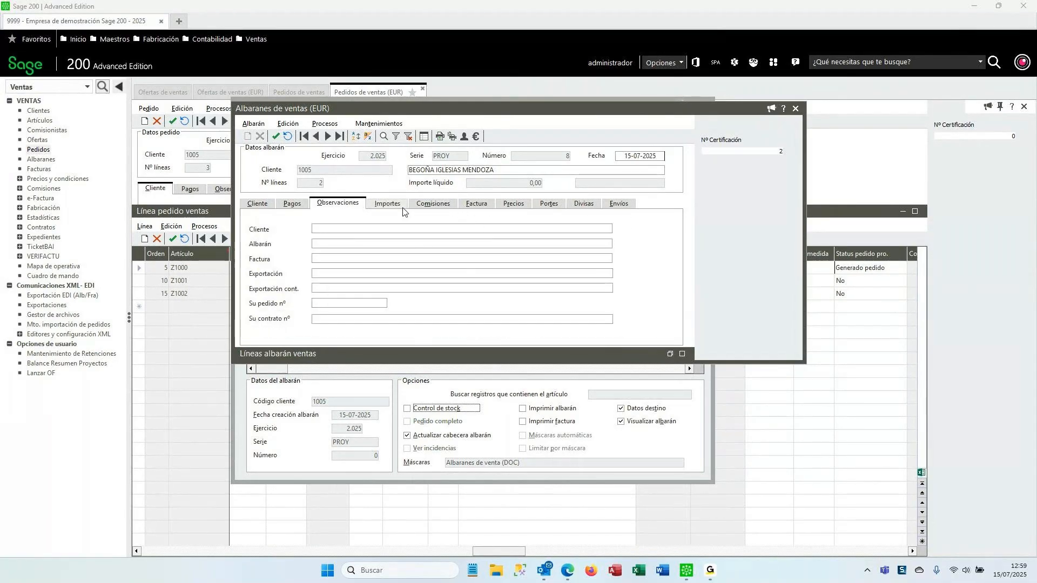
pyautogui.click(301, 205)
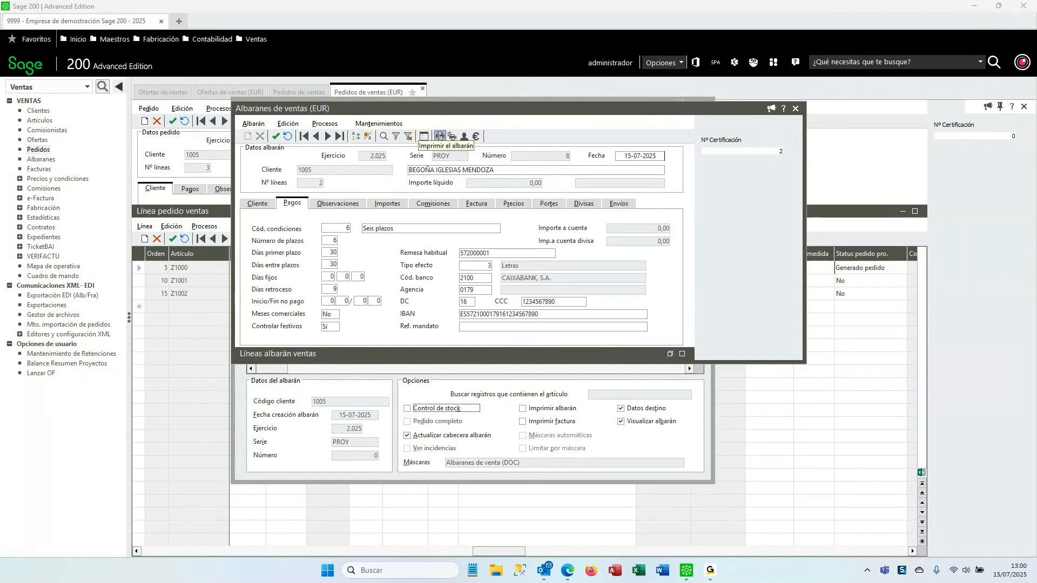
pyautogui.click(439, 136)
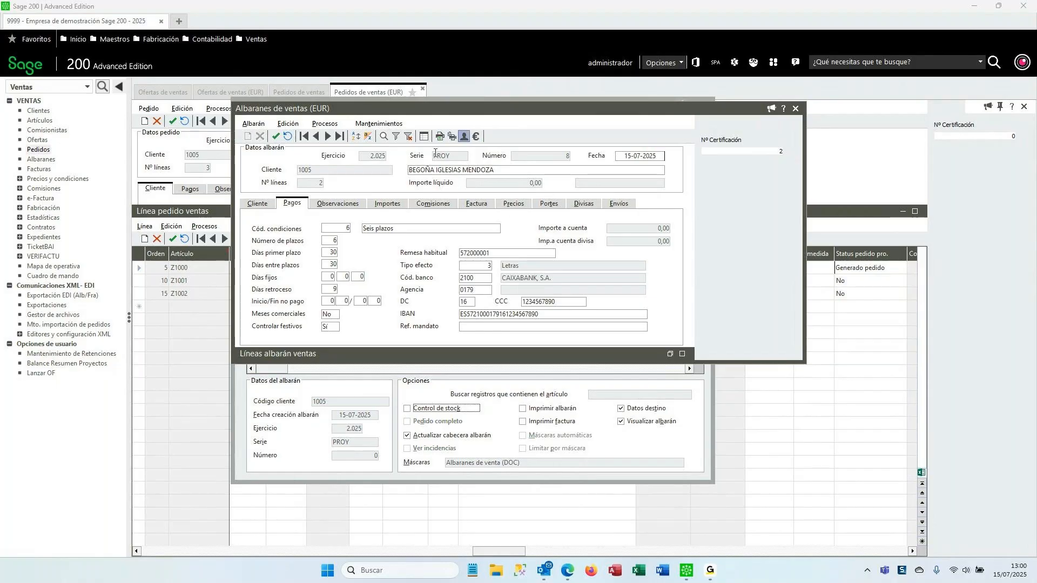
# Output the report "Documento de confirmación de certificación previo a Emitir Factura" for sales delivery note PROY 8 to the screen (Pantalla).
pyautogui.click(441, 136)
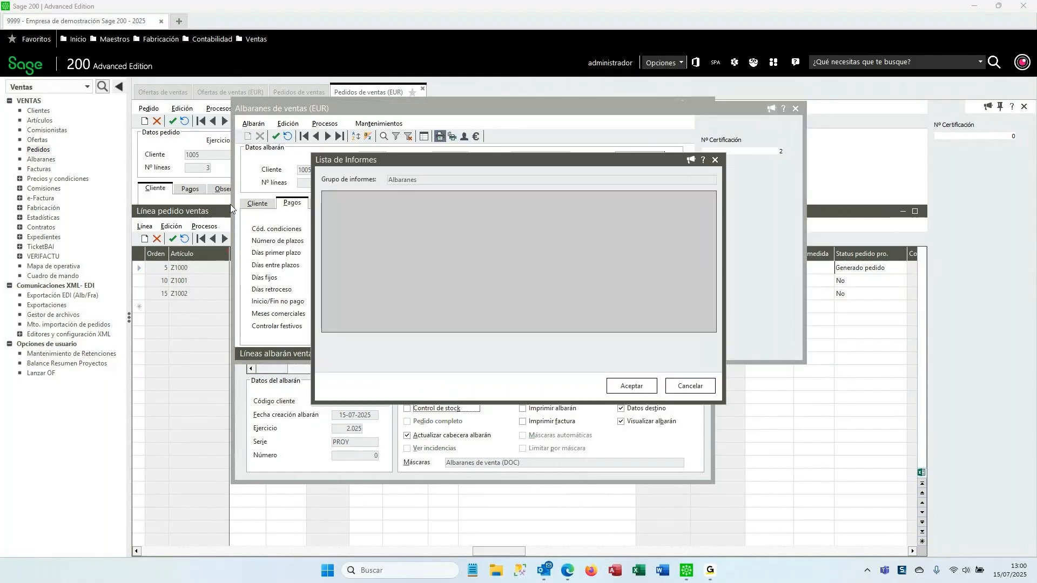
pyautogui.click(489, 253)
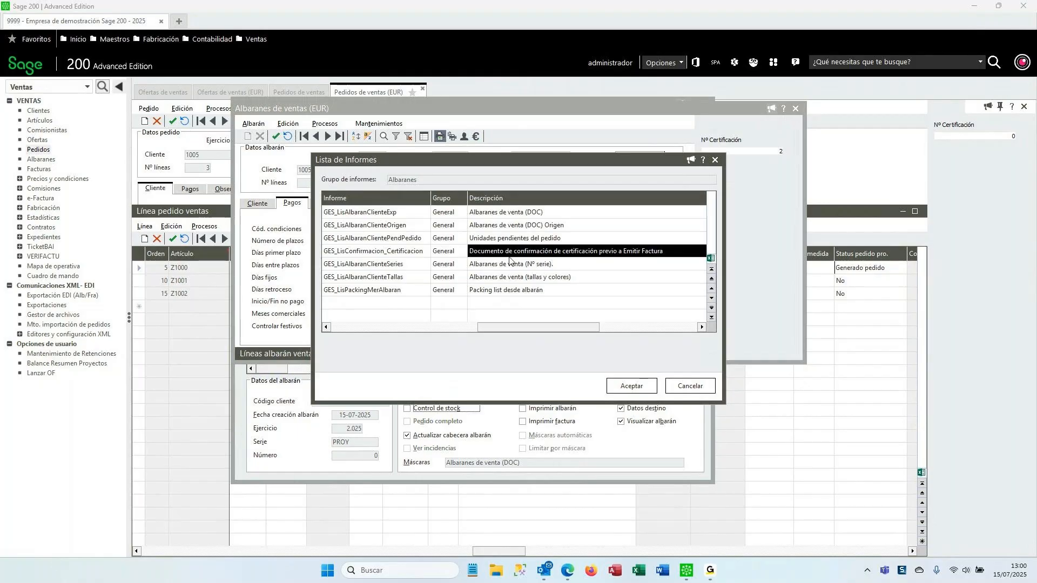
pyautogui.click(630, 387)
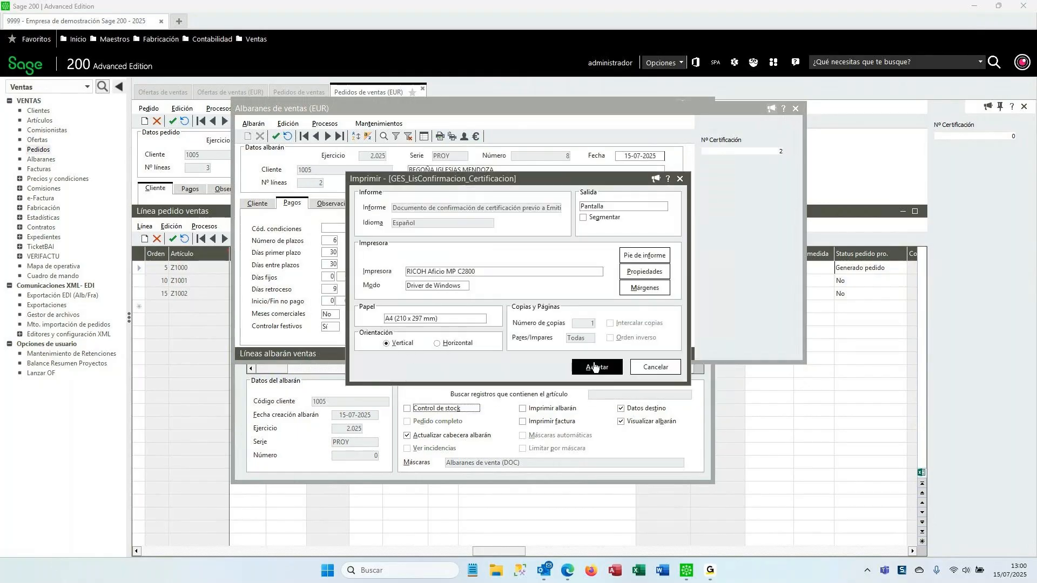
pyautogui.click(594, 367)
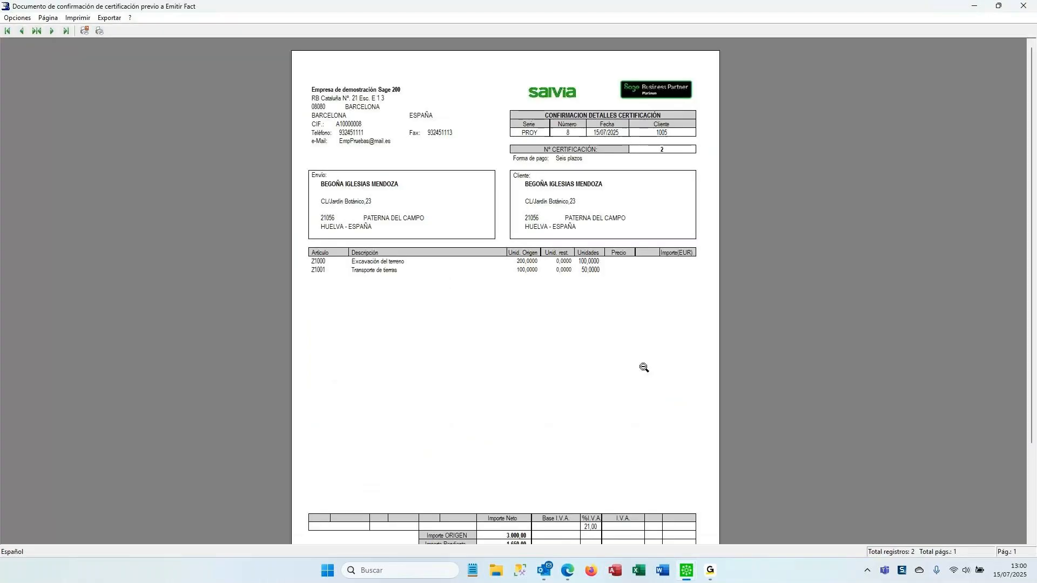
# Review the certification confirmation's article lines, amounts and client signature box, and close the report preview.
pyautogui.scroll(-8, 528, 333)
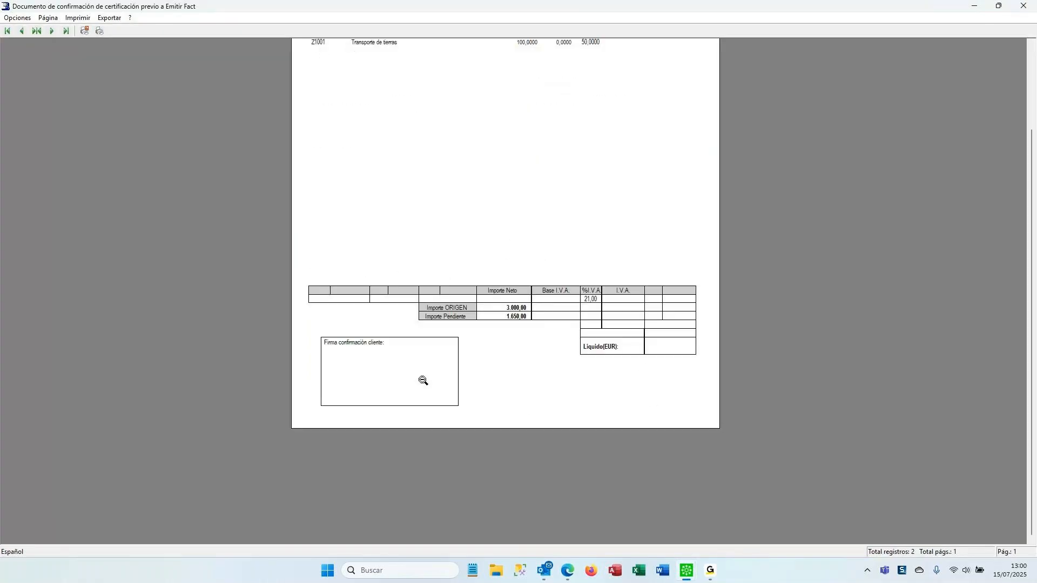
pyautogui.scroll(1, 466, 374)
pyautogui.scroll(8, 466, 374)
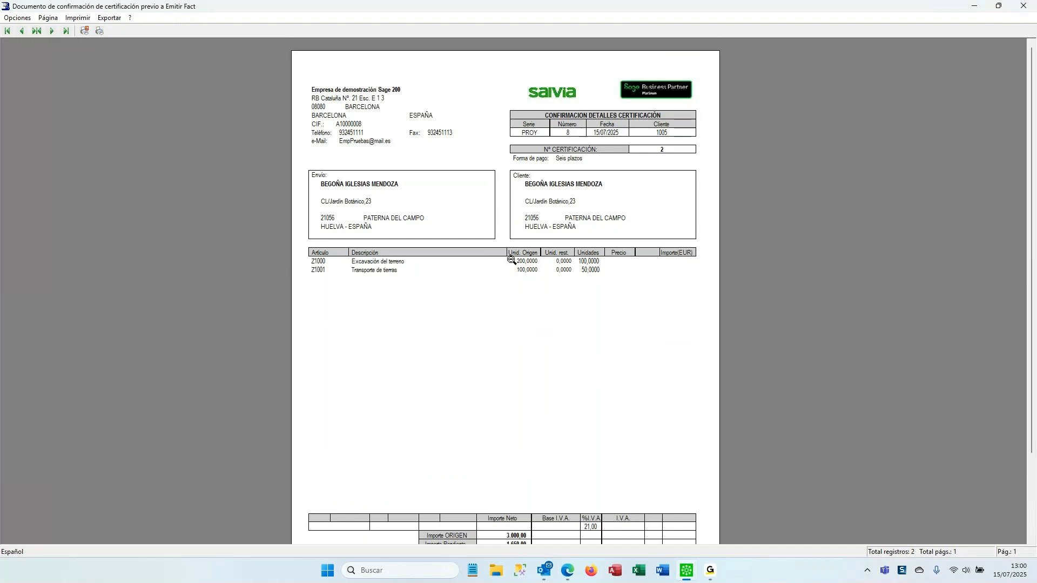
pyautogui.click(1023, 6)
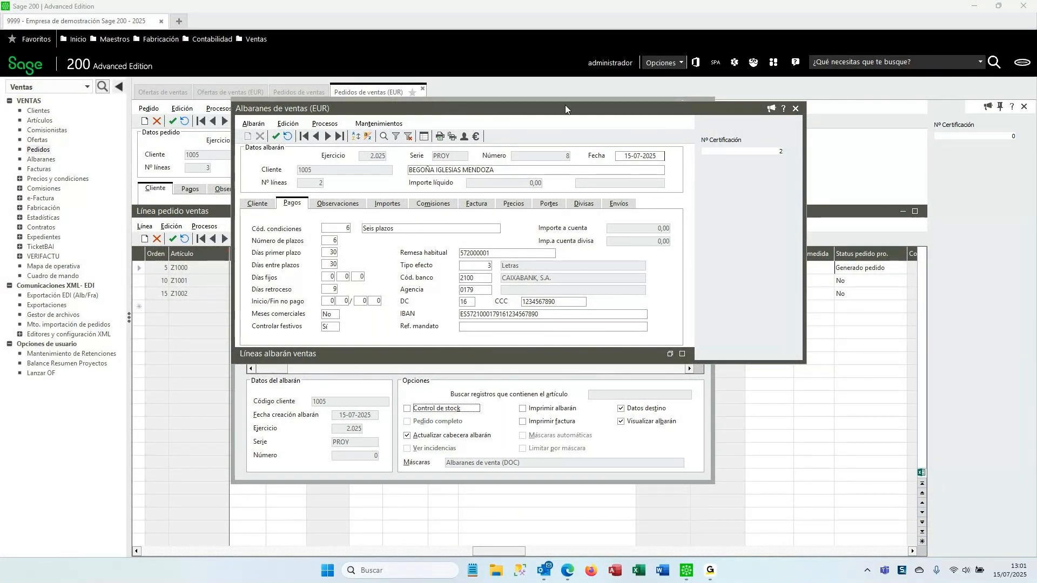
# Close the sales delivery note and the Servir pedido ventas window to return to the sales order.
pyautogui.moveTo(636, 113); pyautogui.dragTo(595, 189)
pyautogui.click(237, 212)
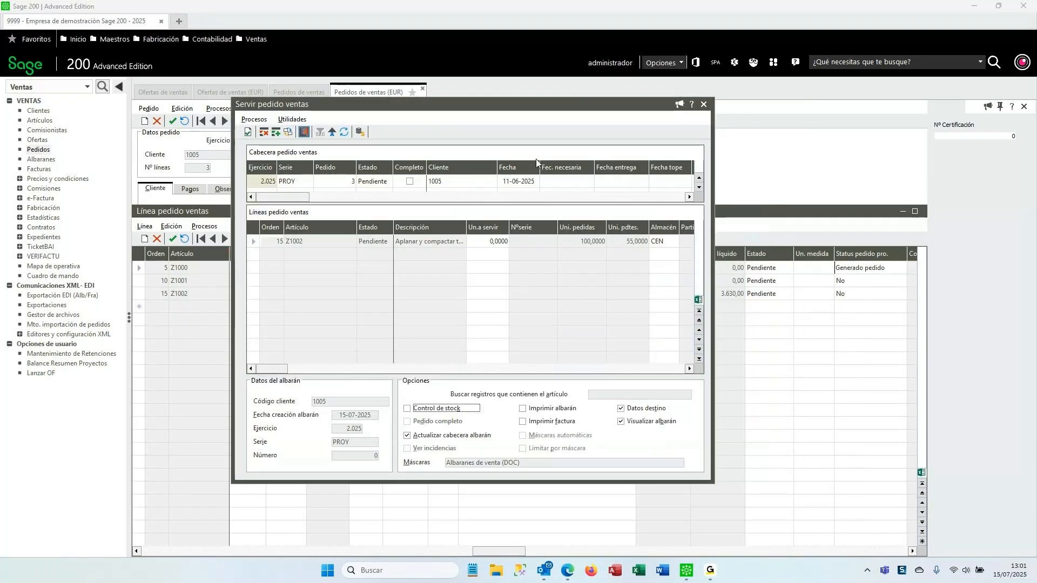
pyautogui.moveTo(585, 99); pyautogui.dragTo(583, 90)
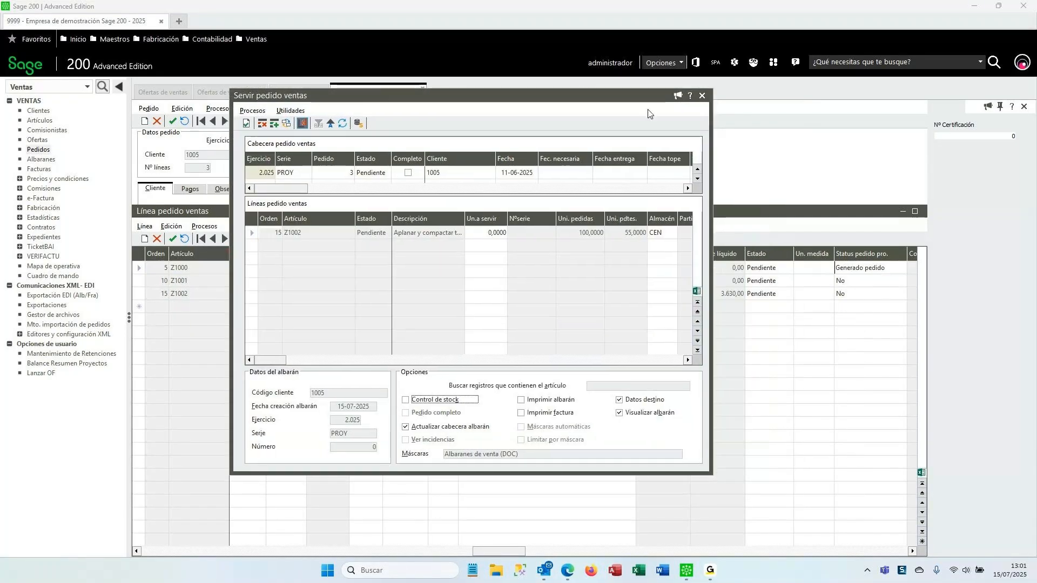
pyautogui.click(702, 98)
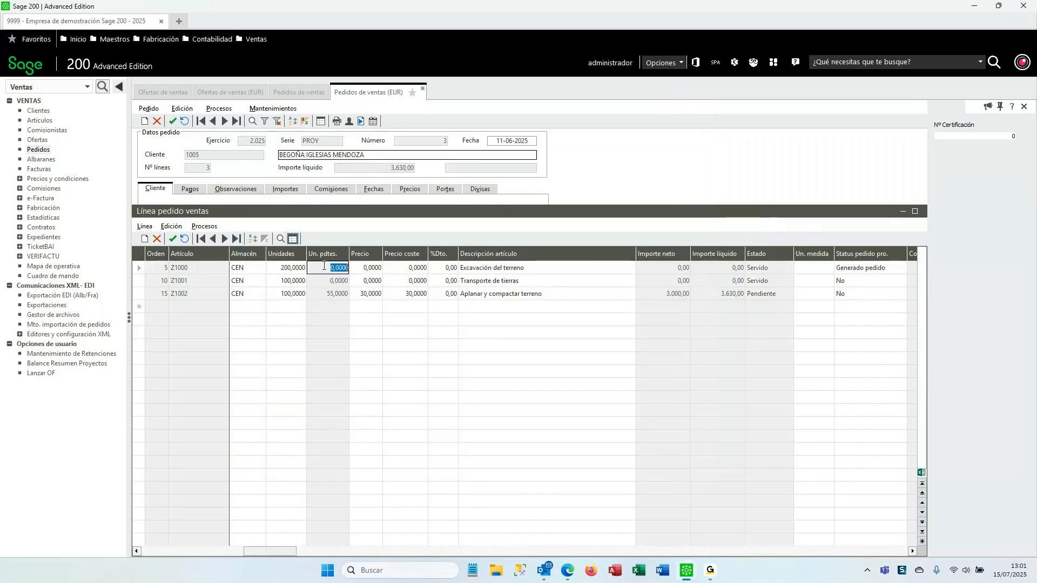
# Compare the ordered and pending units on the sales order lines, especially line Z1002 Aplanar y compactar terreno.
pyautogui.click(296, 285)
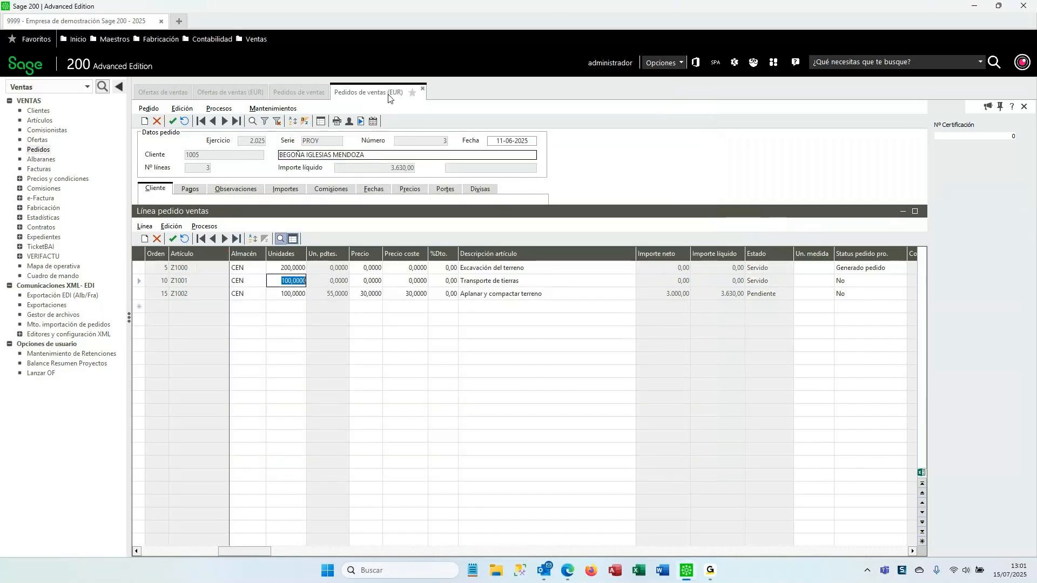
pyautogui.press('Tab')
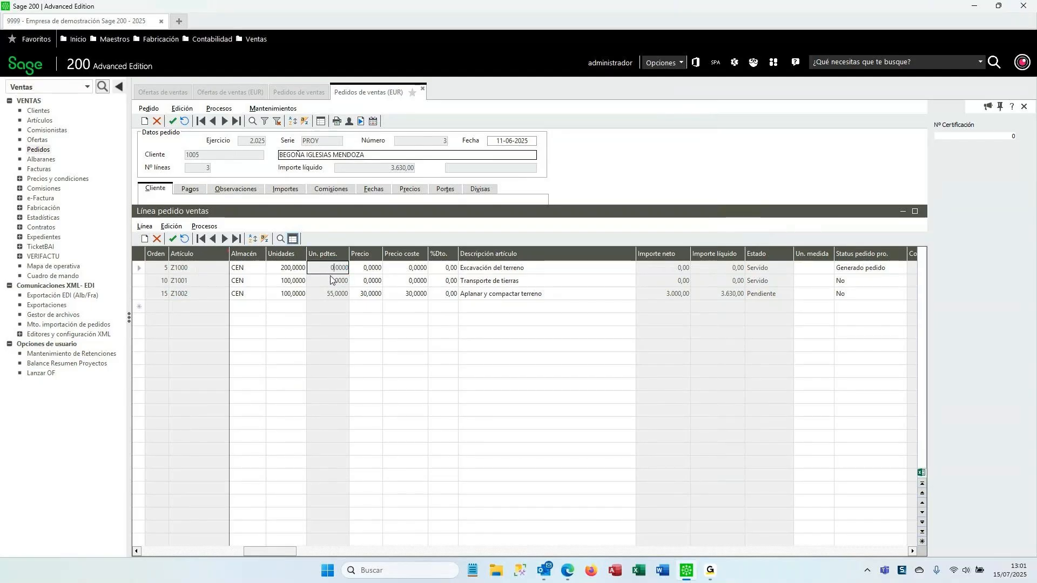
pyautogui.click(334, 295)
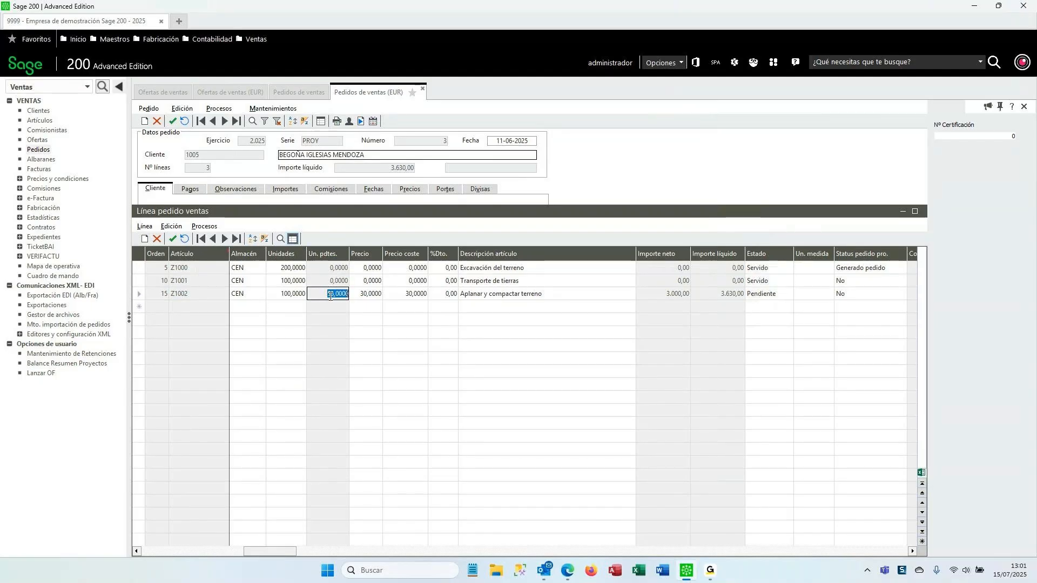
pyautogui.click(289, 295)
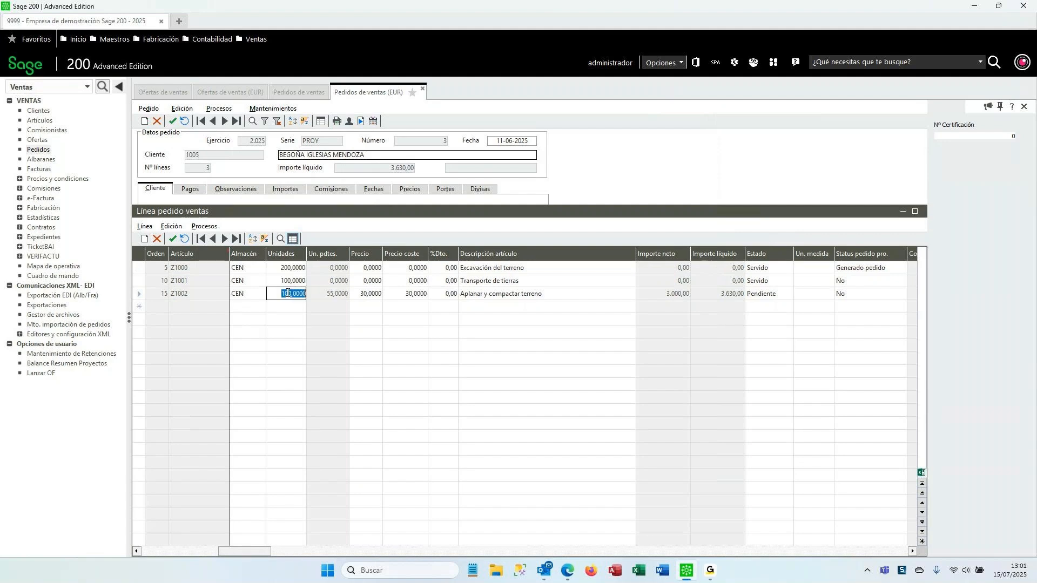
pyautogui.click(497, 295)
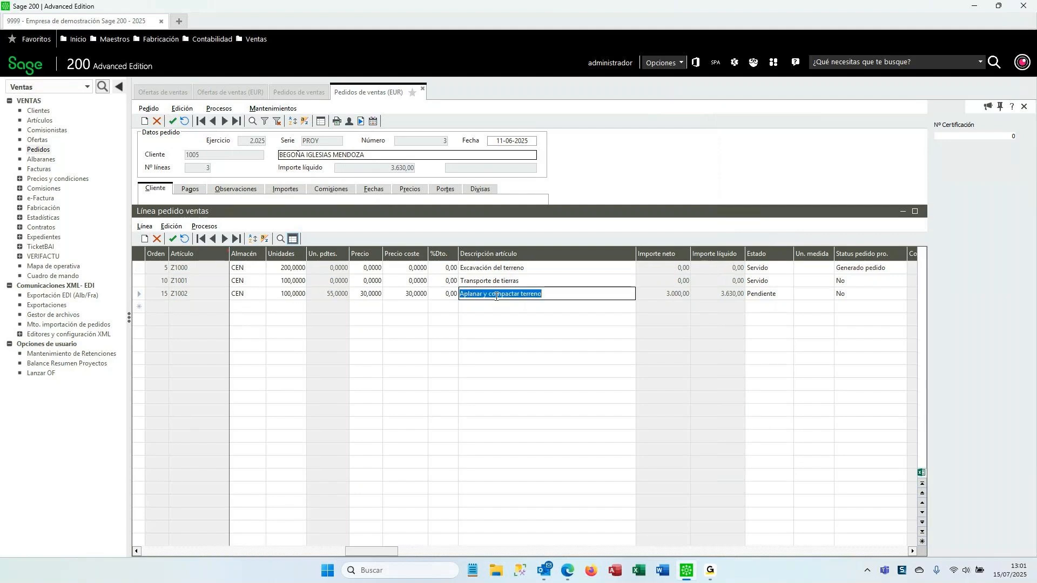
pyautogui.click(328, 297)
pyautogui.click(299, 294)
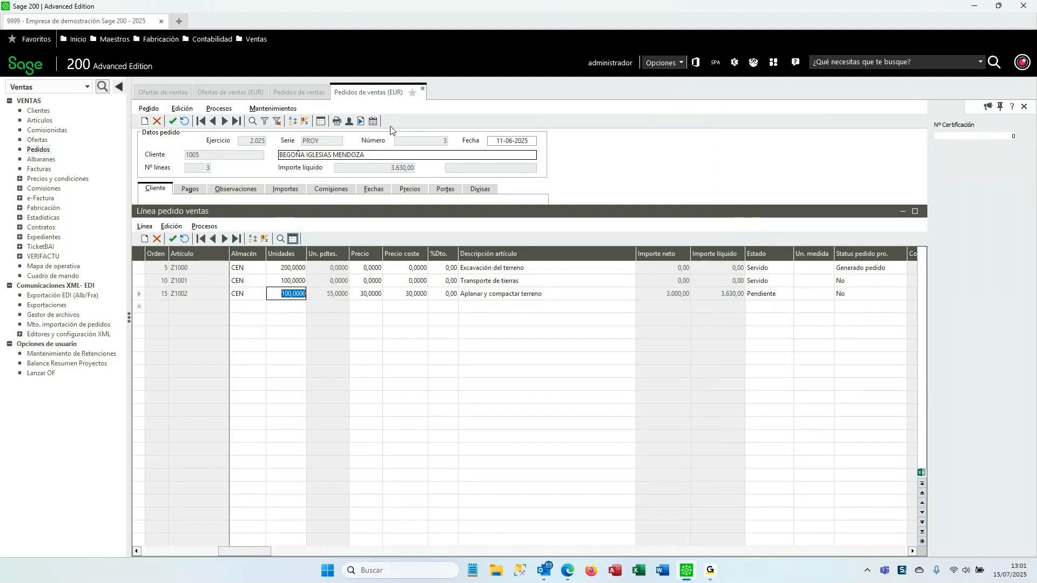
# Open the document information centre (C.I.Documento) for sales order 2025/PROY/3 and expand its related documents.
pyautogui.click(219, 110)
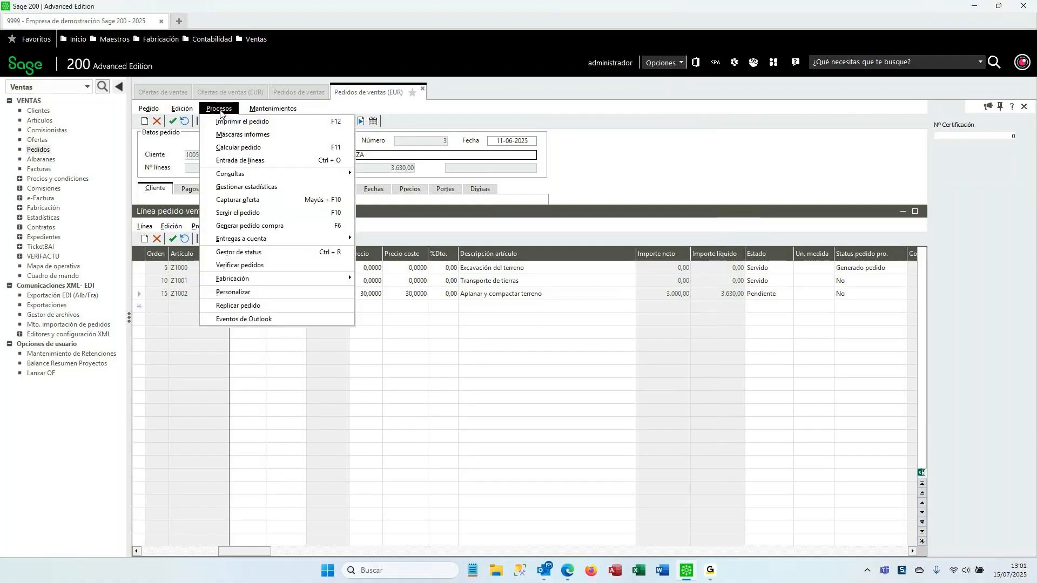
pyautogui.moveTo(331, 179)
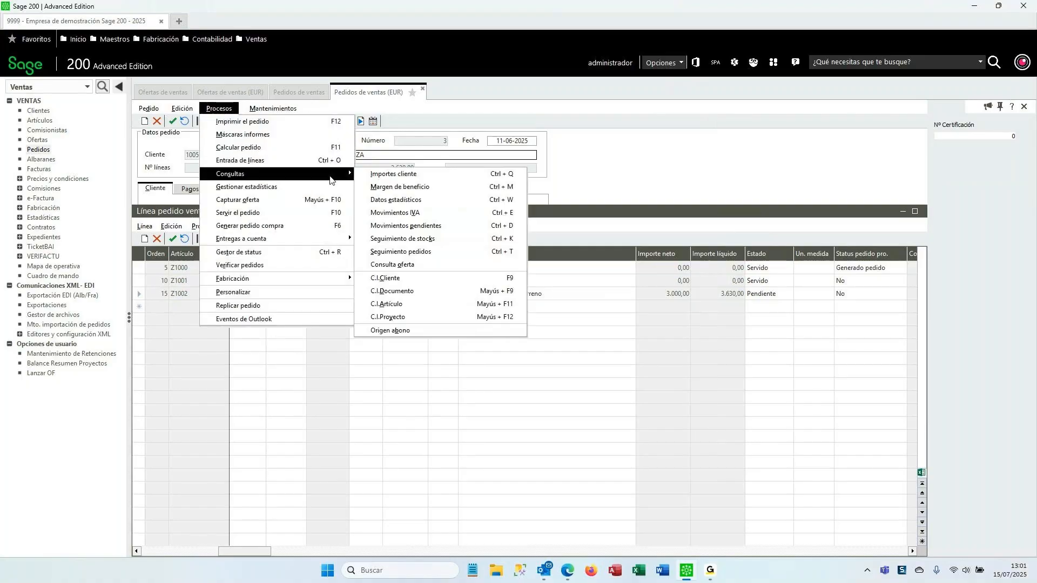
pyautogui.click(412, 291)
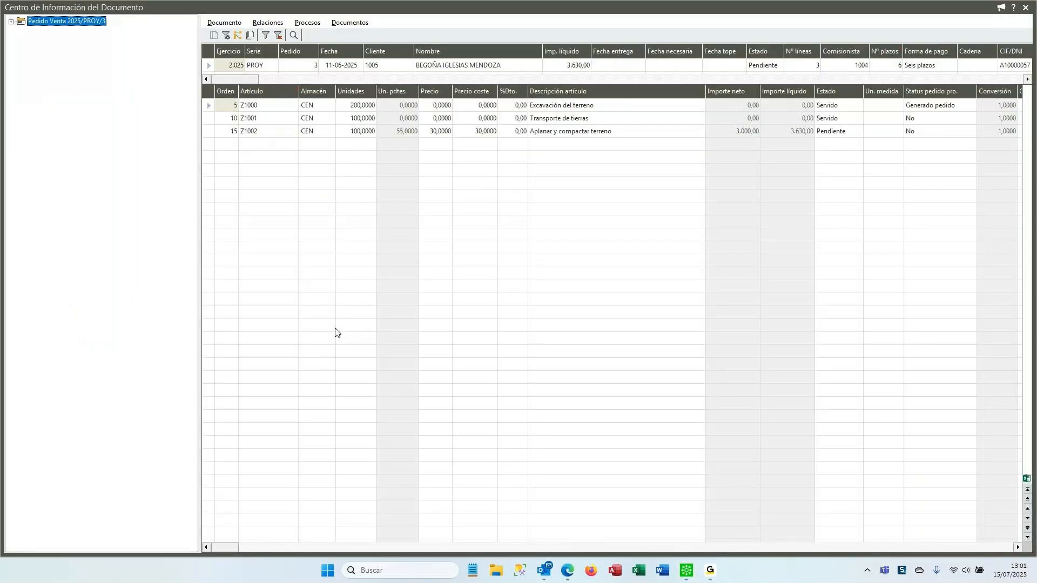
pyautogui.click(11, 22)
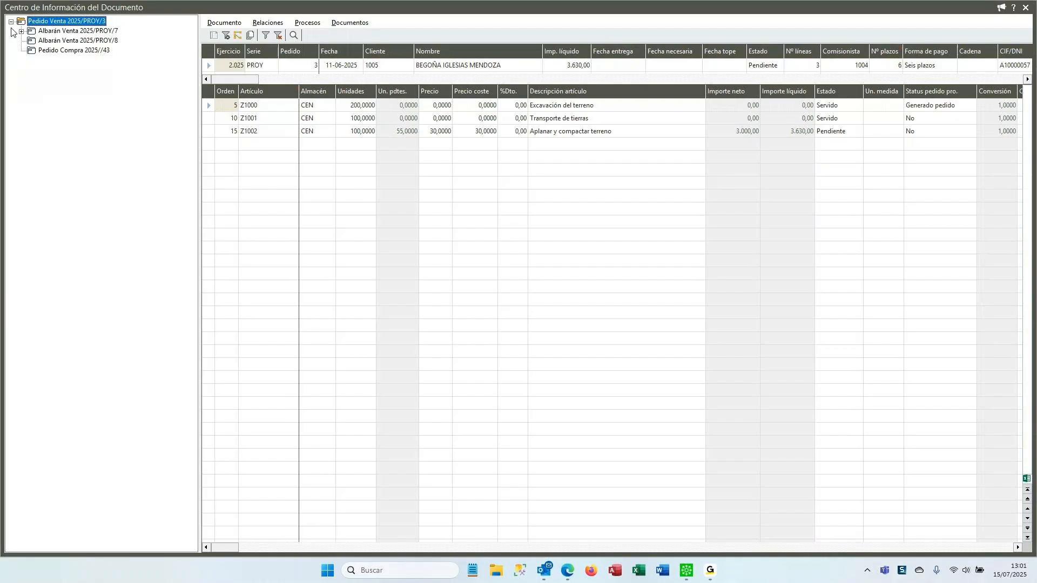
# Examine the linked documents of the order: Albarán Venta PROY/7, Factura Venta PROY/9, Albarán Venta PROY/8 and Pedido Compra 43.
pyautogui.click(74, 33)
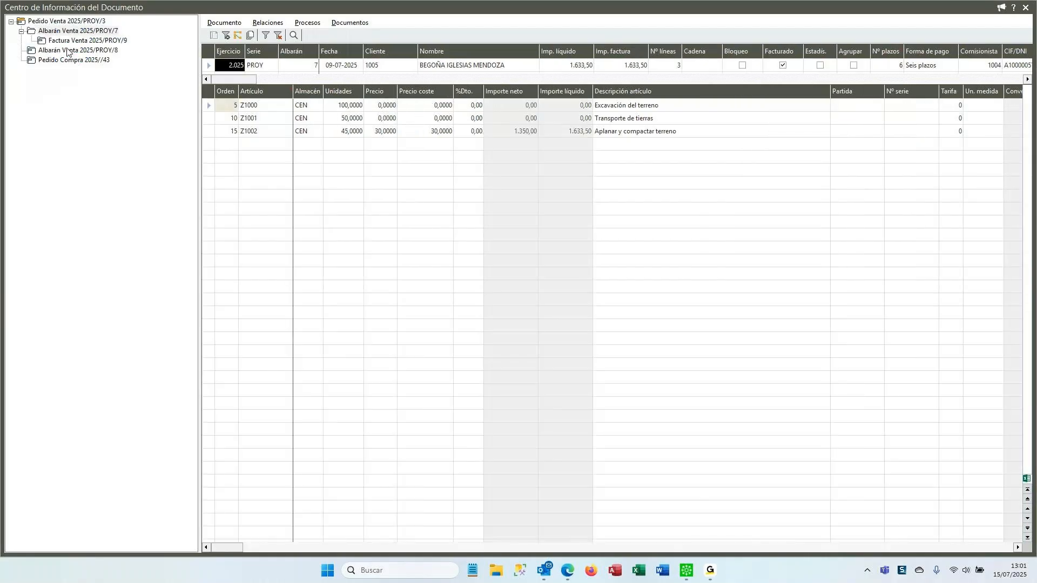
pyautogui.click(91, 40)
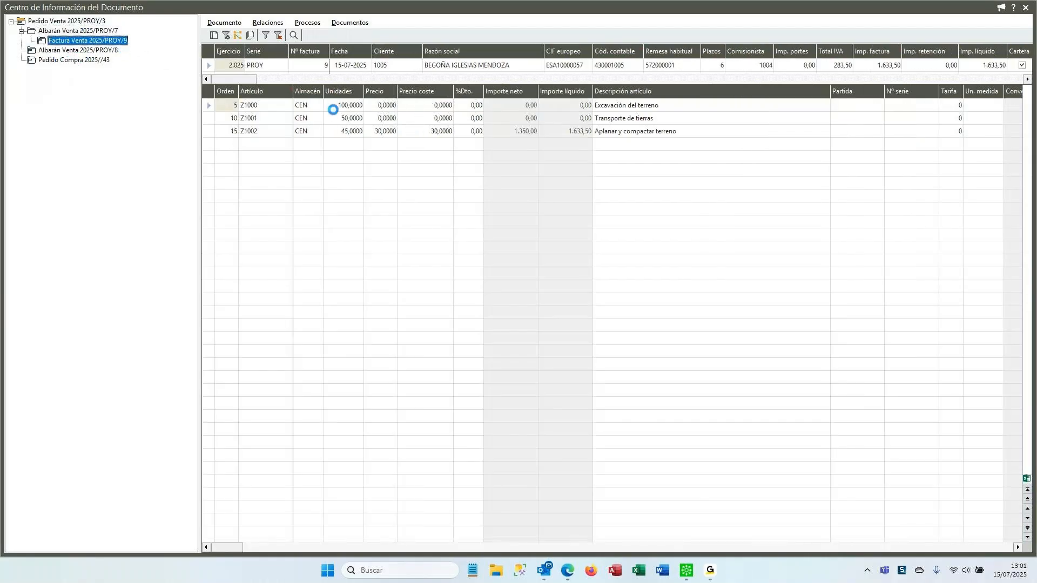
pyautogui.click(68, 50)
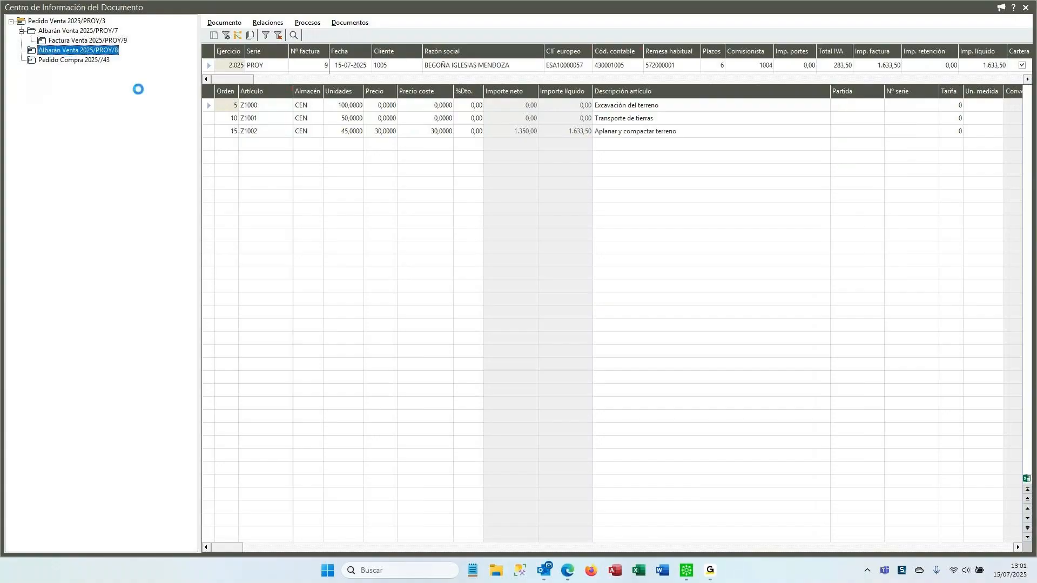
pyautogui.click(79, 60)
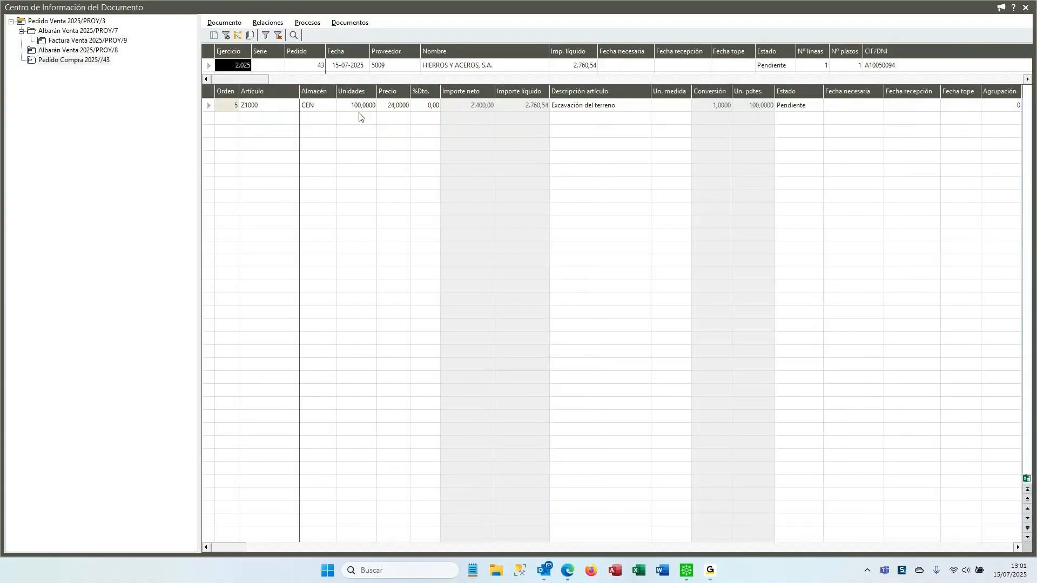
# Close the document information centre, the sales order and the sales orders list.
pyautogui.click(1025, 8)
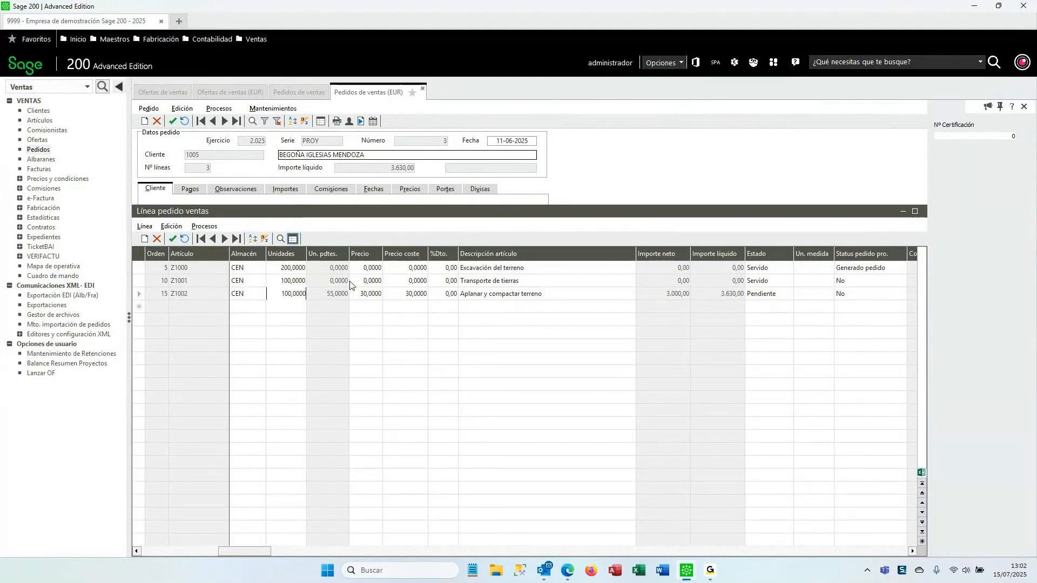
pyautogui.click(423, 90)
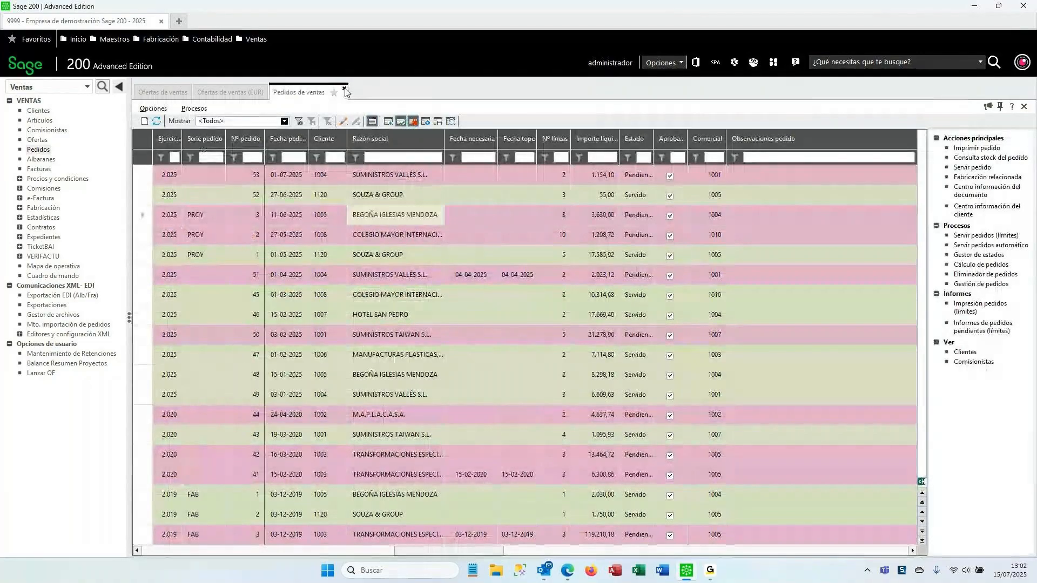
pyautogui.click(344, 89)
# Switch to the construction demo syllabus PDF in Edge and examine the delivery note and certification confirmation examples on pages 11 and 12.
pyautogui.click(565, 574)
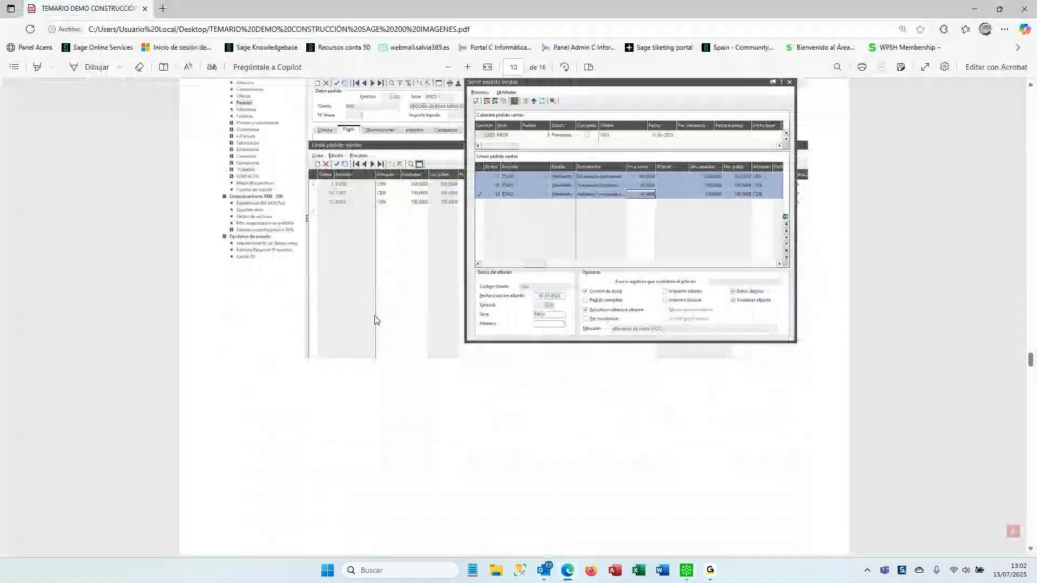
pyautogui.scroll(-10, 502, 319)
pyautogui.scroll(-6, 519, 320)
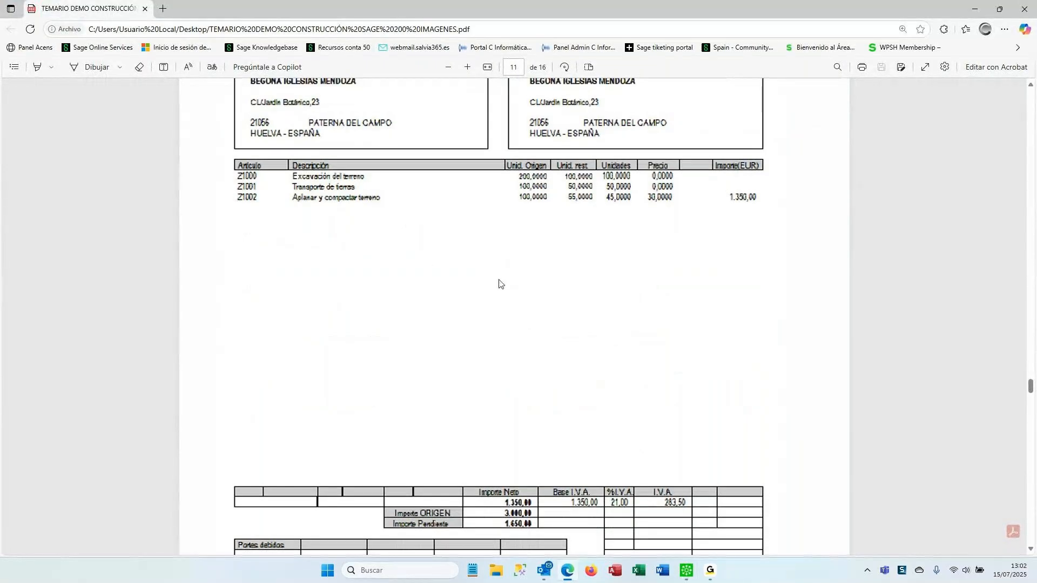
pyautogui.scroll(4, 476, 254)
pyautogui.scroll(-3, 540, 324)
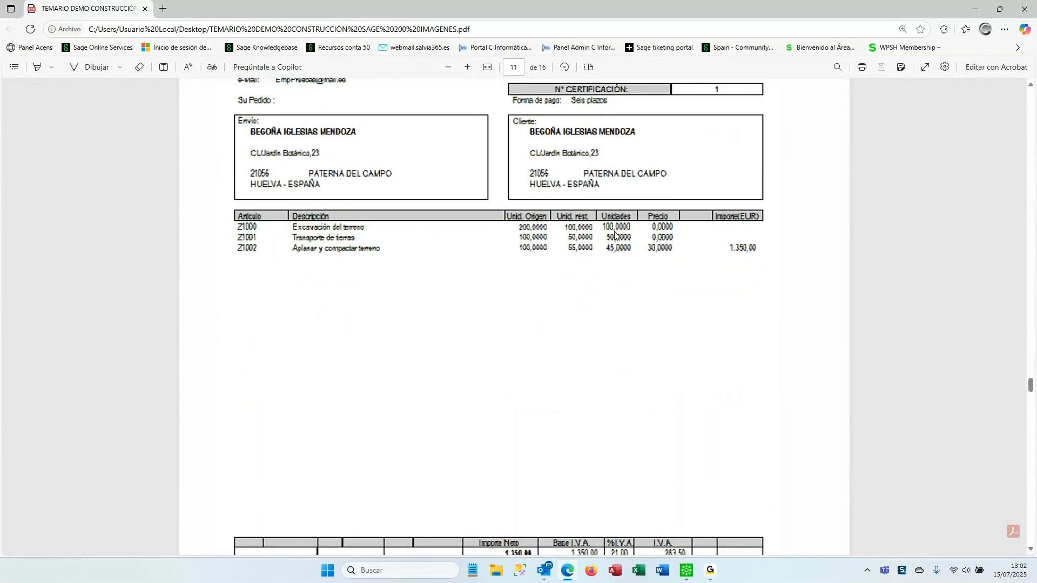
pyautogui.scroll(-10, 637, 320)
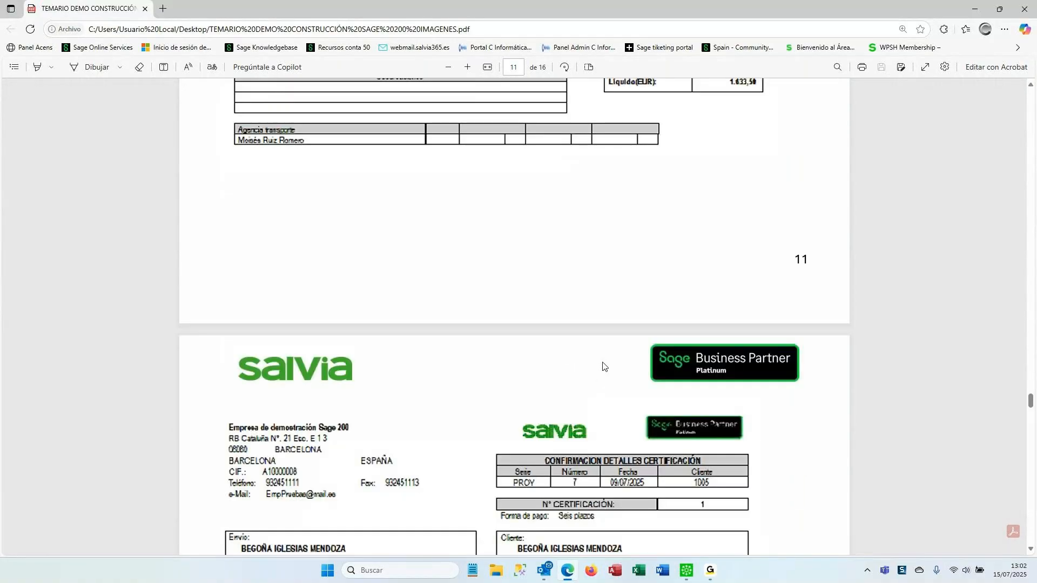
pyautogui.scroll(-6, 604, 367)
pyautogui.scroll(4, 478, 337)
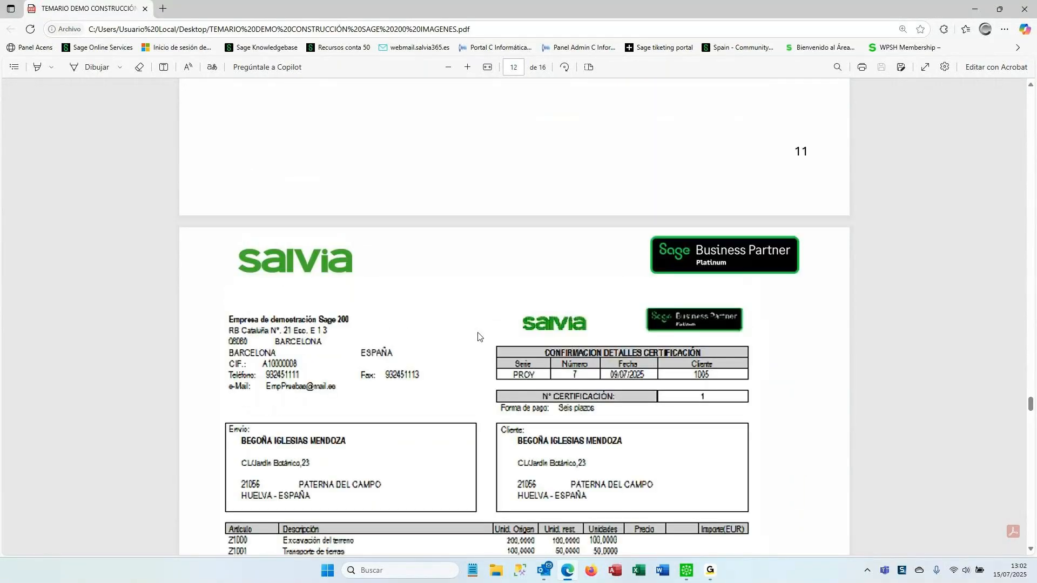
pyautogui.scroll(-10, 442, 329)
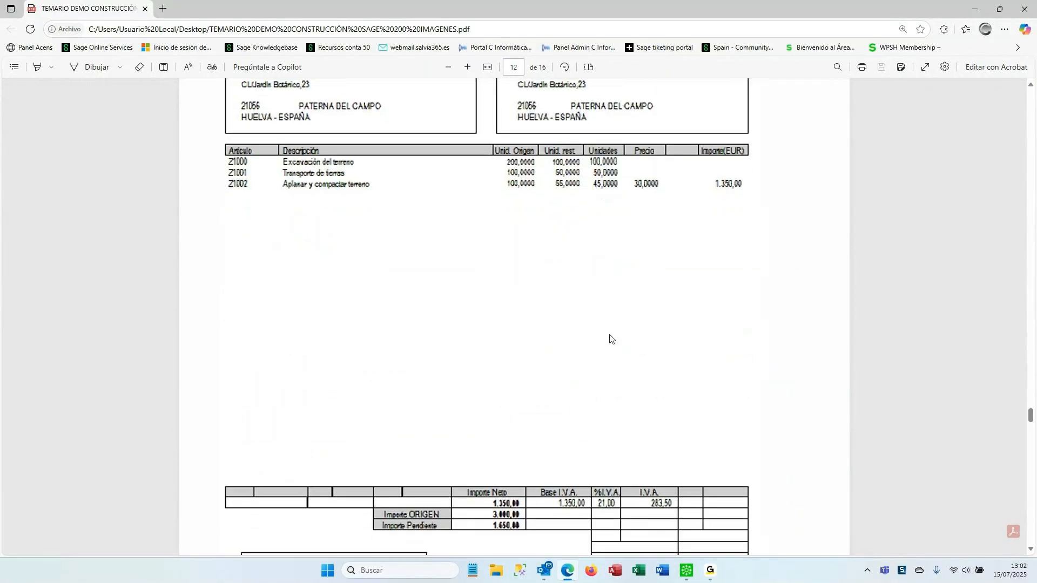
# Read the PDF section on controlling guarantee retentions from invoicing, and switch back to Sage 200.
pyautogui.scroll(-10, 559, 347)
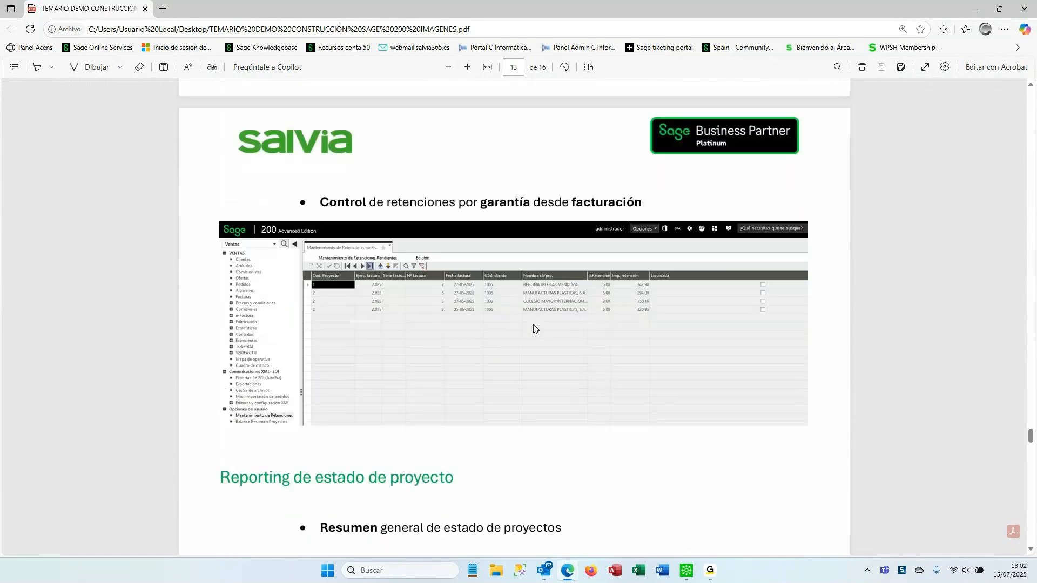
pyautogui.scroll(2, 570, 348)
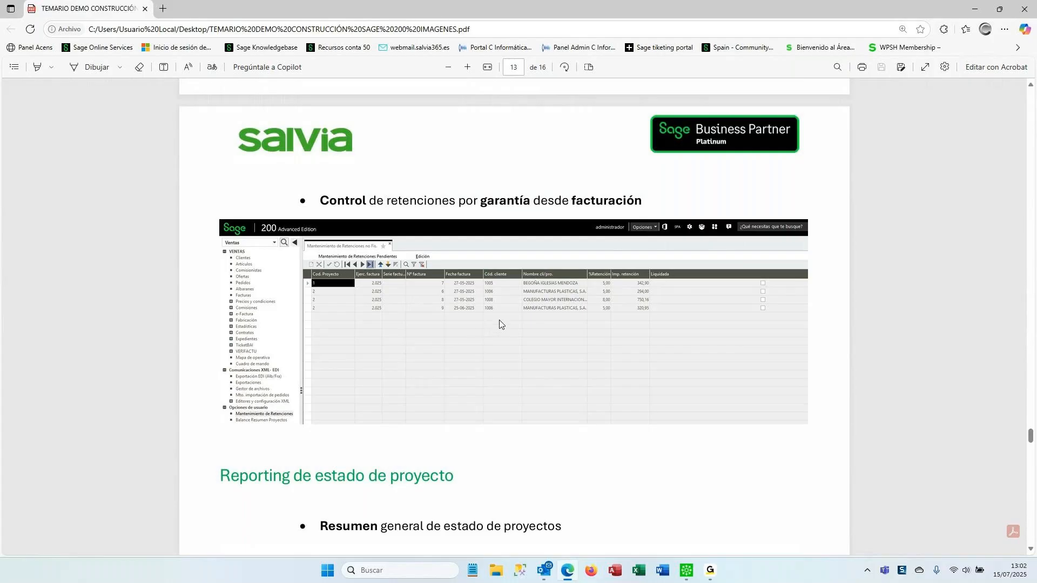
pyautogui.click(686, 571)
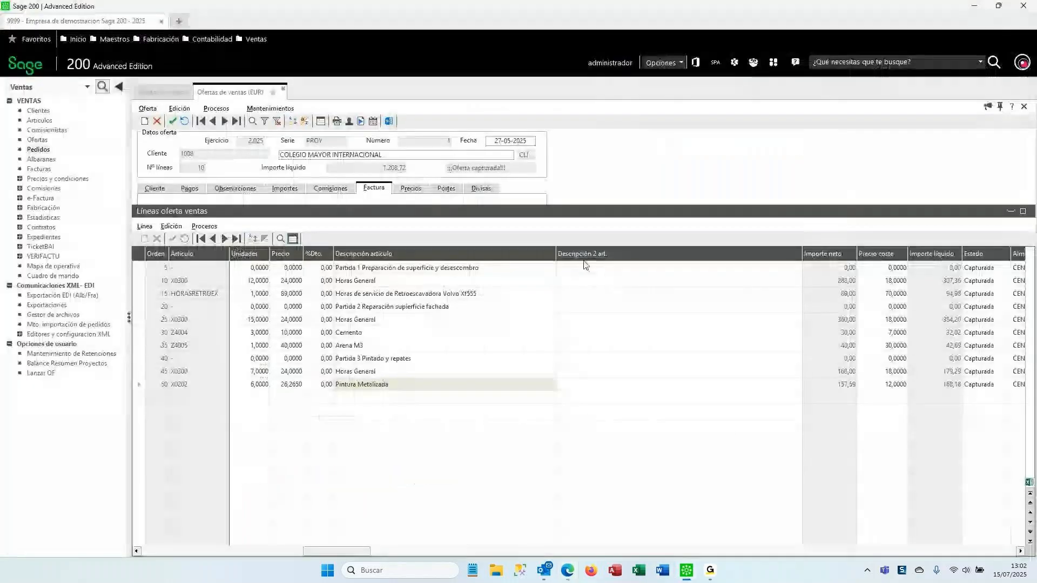
# Open the pending retentions maintenance and examine the retention records by project and invoice year.
pyautogui.click(76, 354)
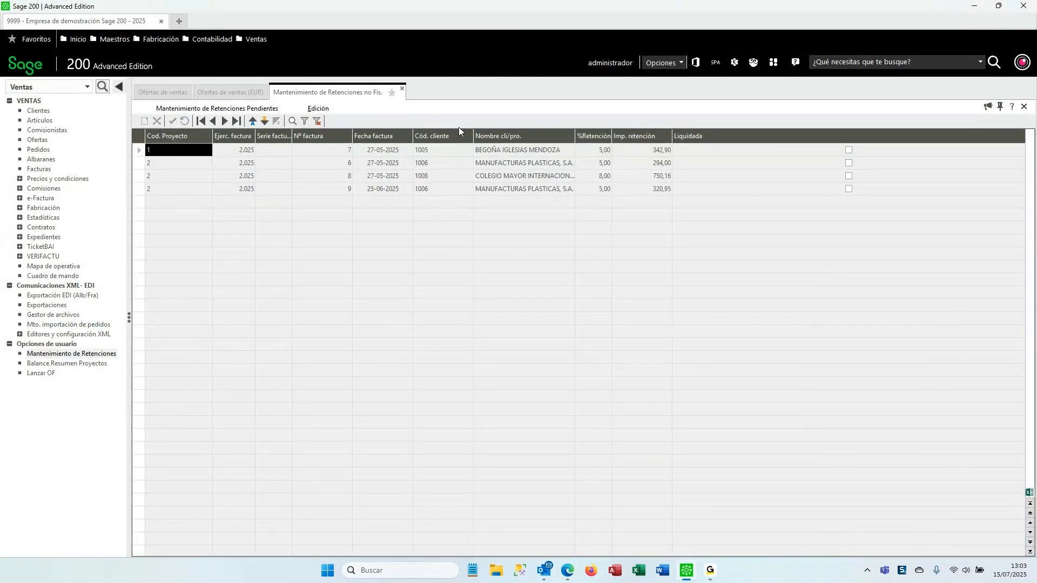
pyautogui.press('Down')
pyautogui.press('Down')
pyautogui.press('Down')
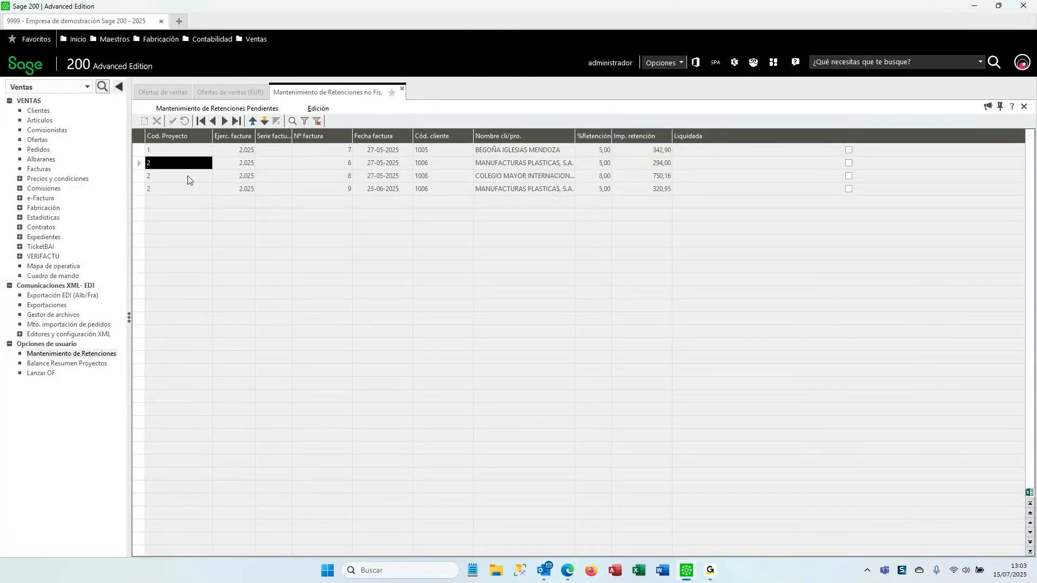
pyautogui.press('Right')
pyautogui.press('Up')
pyautogui.press('Up')
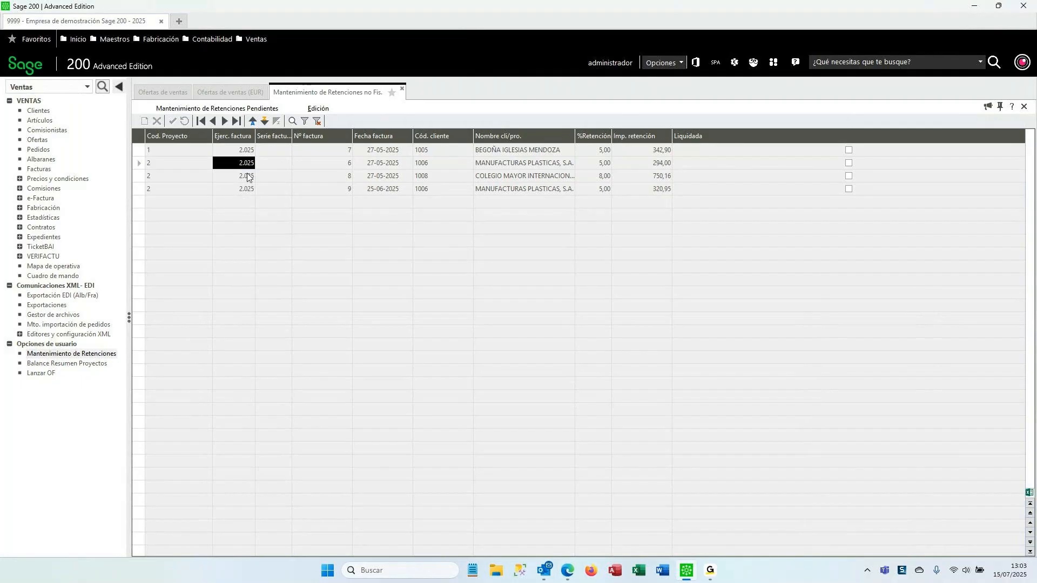
pyautogui.press('Down')
pyautogui.press('Down')
pyautogui.press('Up')
pyautogui.press('Up')
pyautogui.press('Up')
# Examine the retention percentages and amounts for the invoices of projects 1 and 2, and close the retentions maintenance.
pyautogui.click(181, 149)
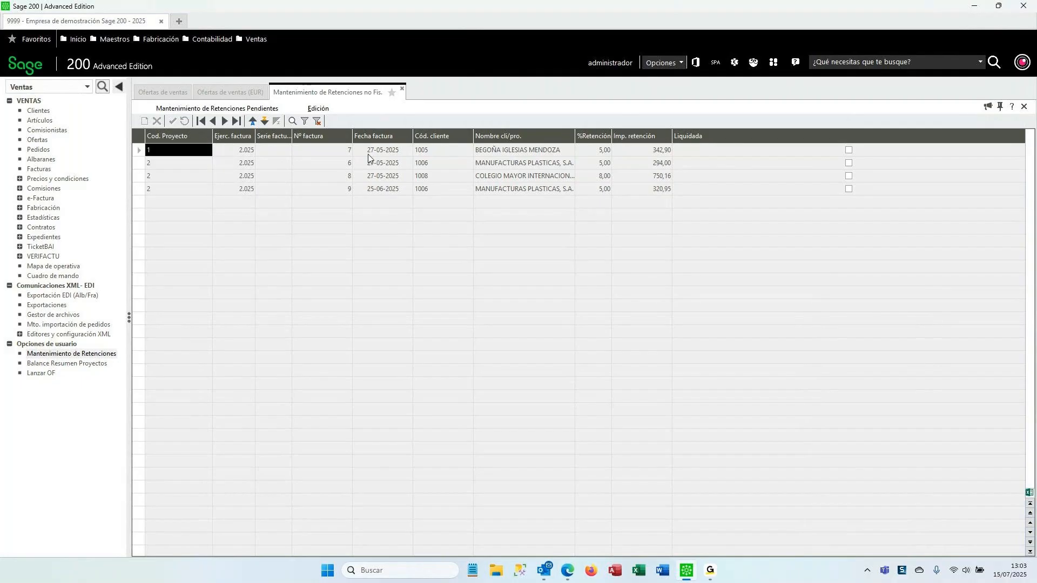
pyautogui.click(650, 149)
pyautogui.click(601, 152)
pyautogui.click(645, 147)
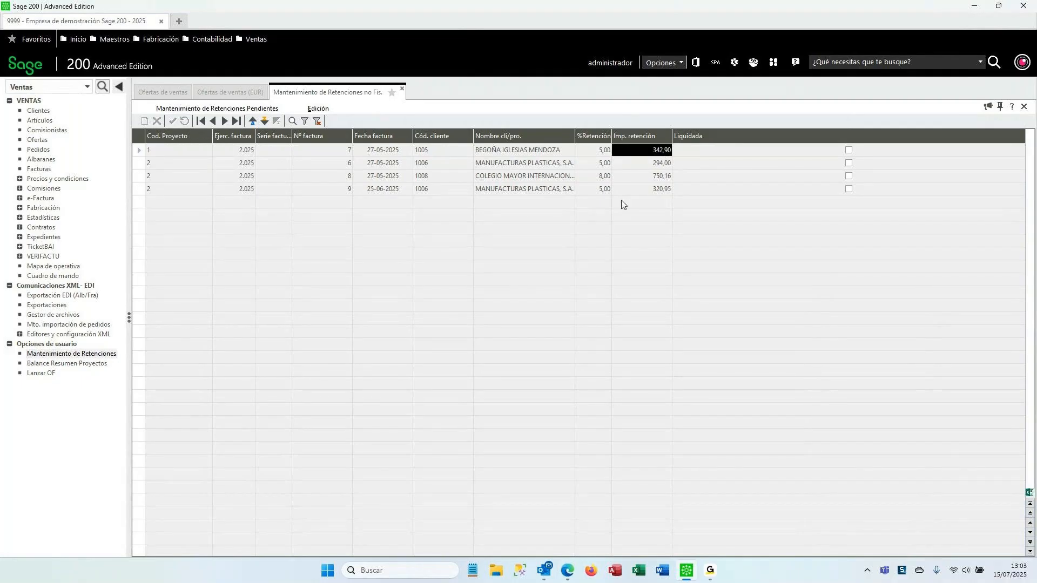
pyautogui.click(184, 176)
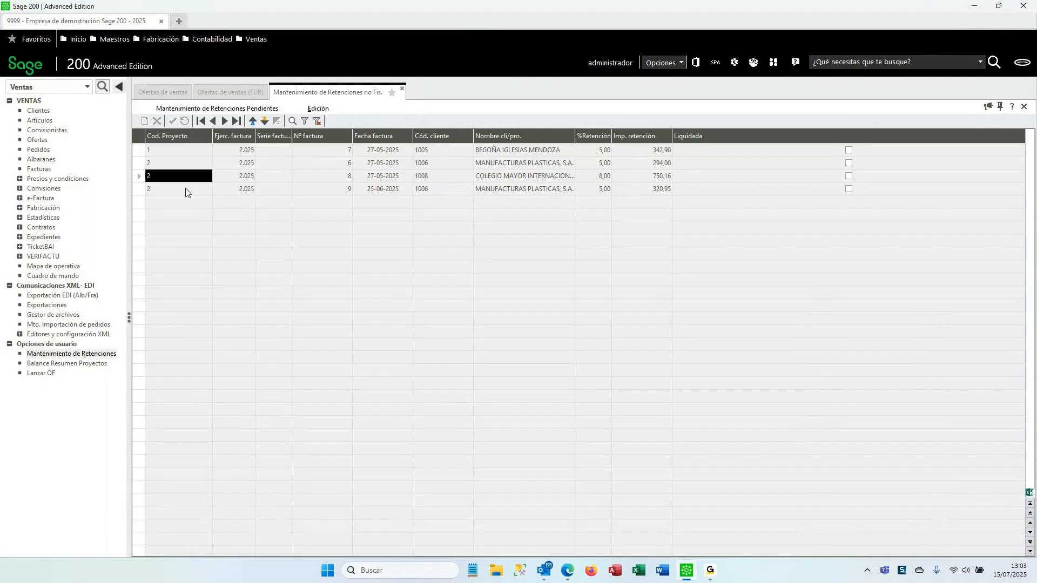
pyautogui.click(654, 179)
pyautogui.click(659, 191)
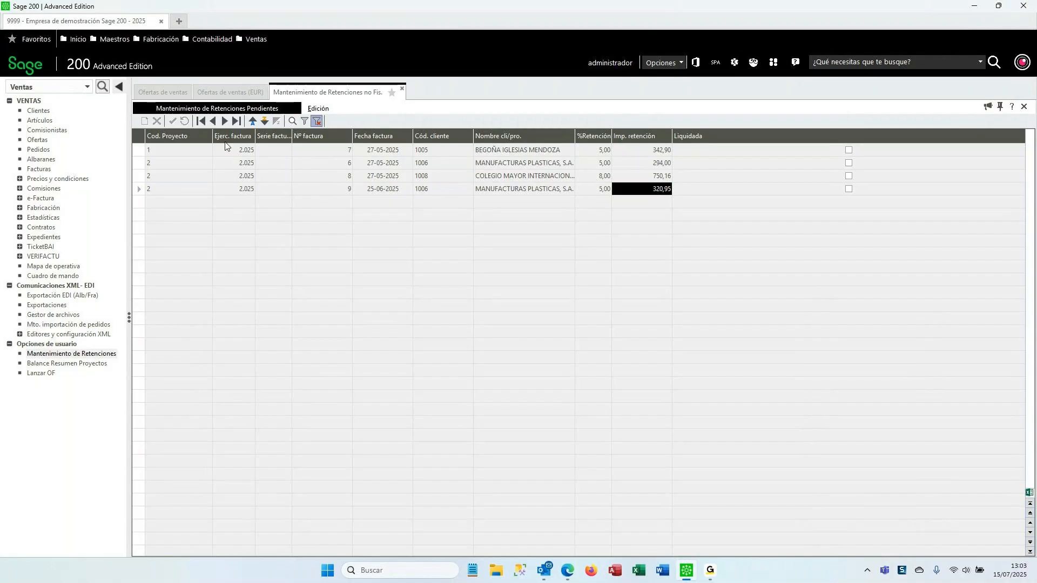
pyautogui.click(403, 88)
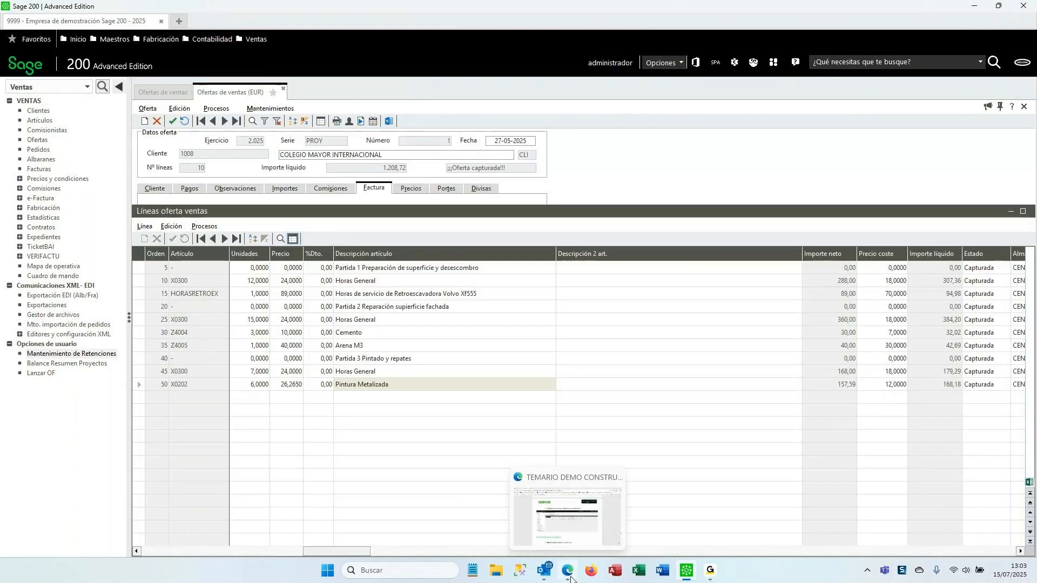
# Switch to the syllabus PDF in Edge, read the project status reporting section on page 13, and switch back to Sage 200.
pyautogui.click(567, 570)
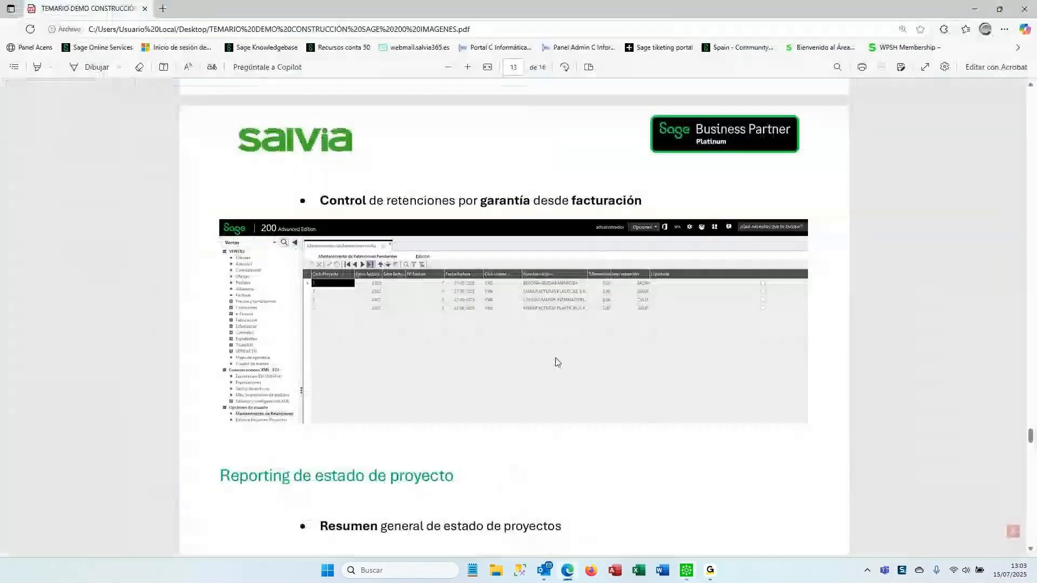
pyautogui.scroll(-7, 558, 363)
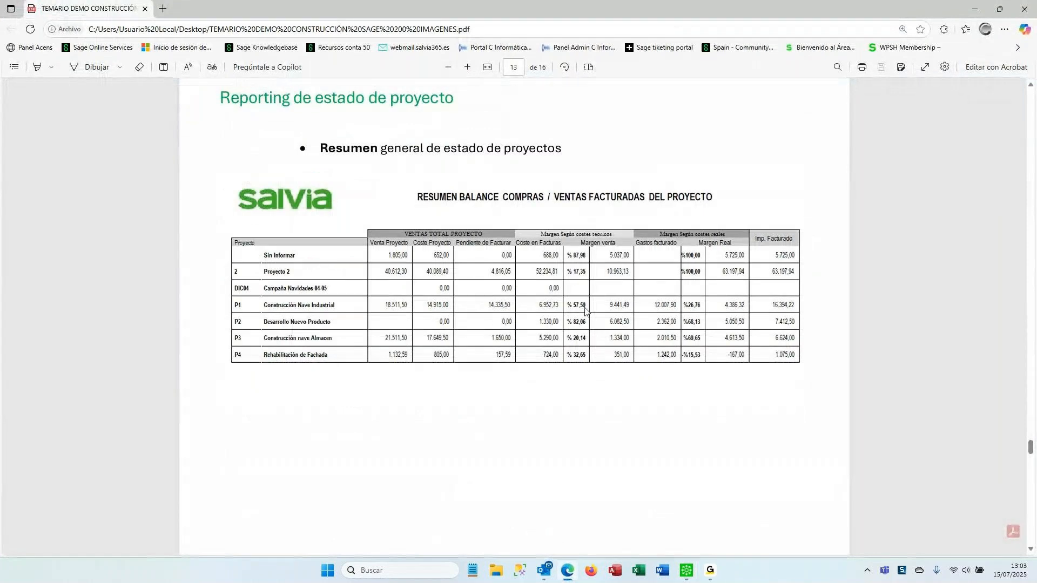
pyautogui.scroll(2, 585, 310)
pyautogui.scroll(-2, 588, 312)
pyautogui.scroll(4, 540, 230)
pyautogui.scroll(2, 541, 231)
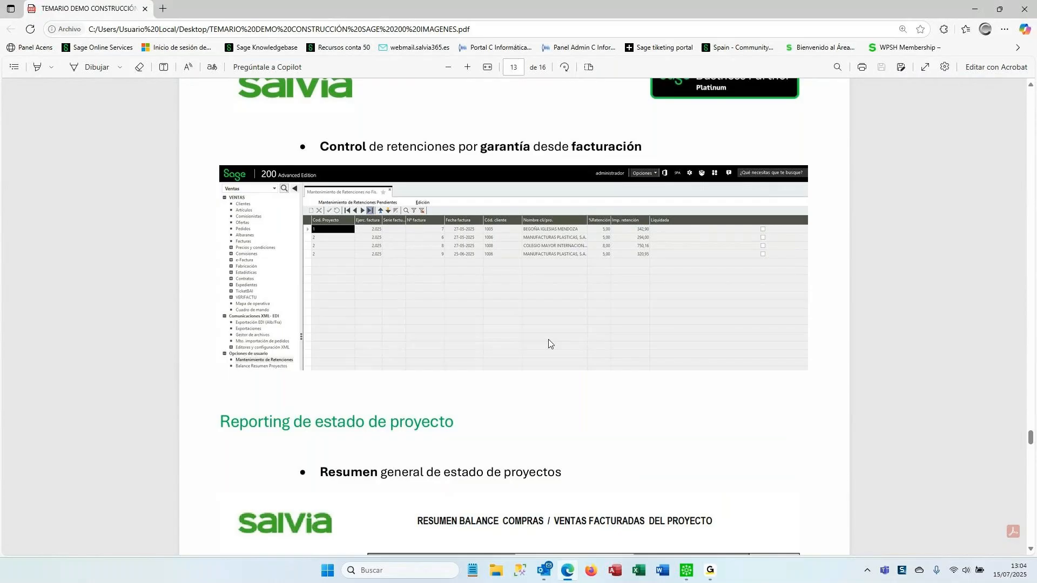
pyautogui.scroll(-8, 548, 343)
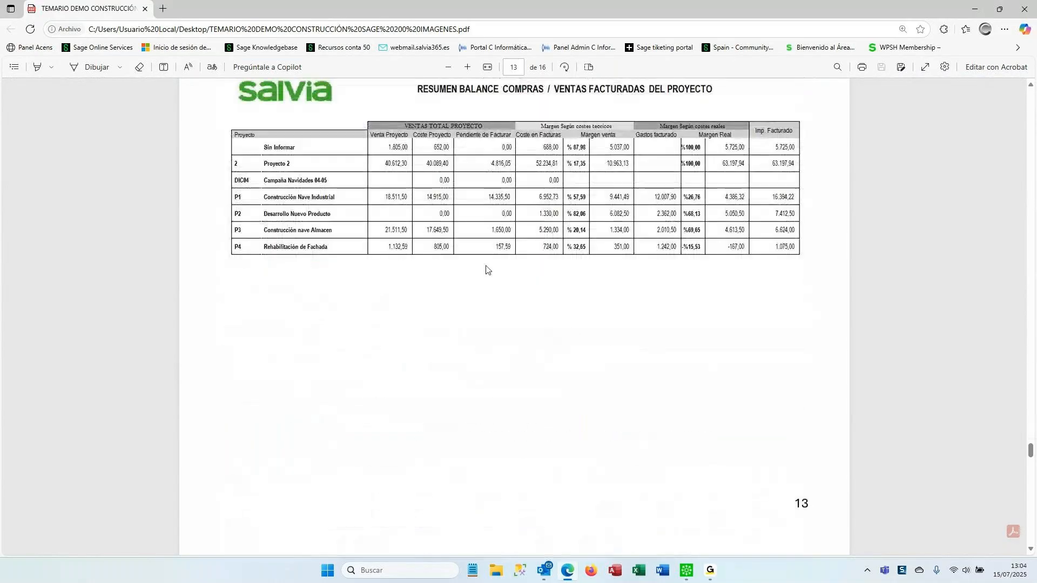
pyautogui.scroll(1, 487, 269)
pyautogui.scroll(1, 486, 269)
pyautogui.click(687, 570)
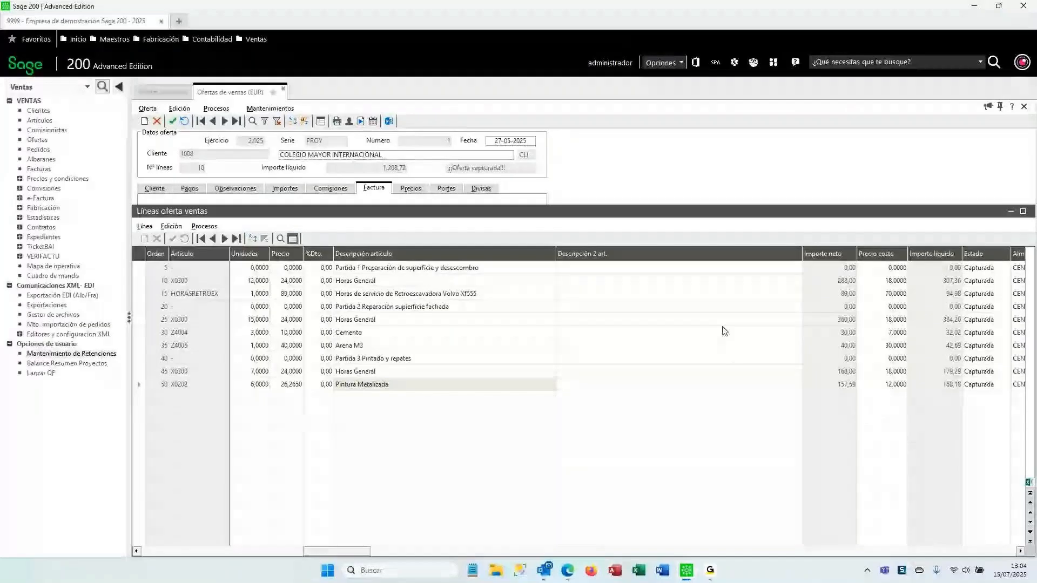
# Run the Balance Resumen Proyectos report on screen without a project limit, review it and close the preview.
pyautogui.click(64, 364)
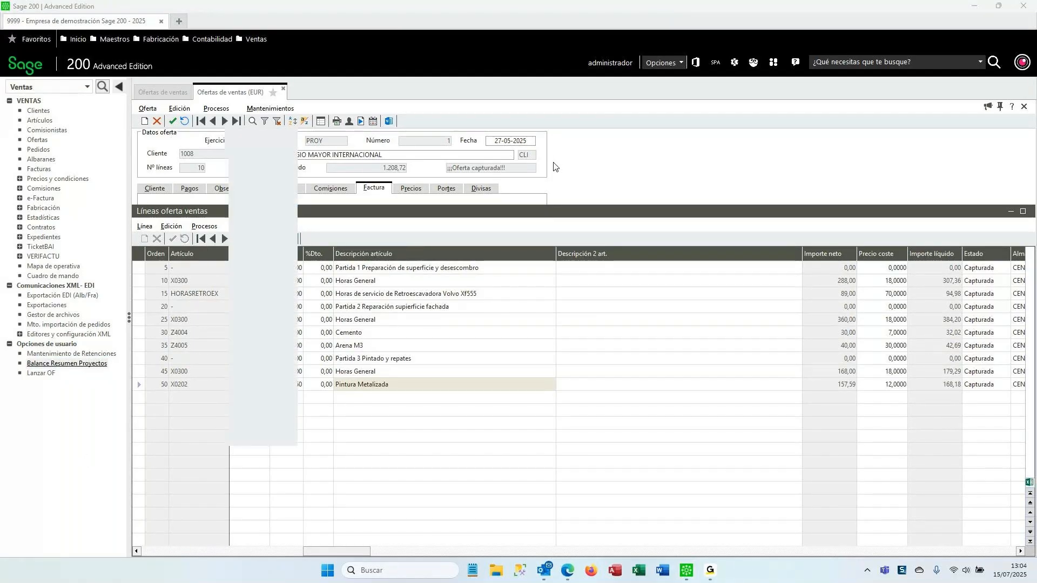
pyautogui.click(523, 177)
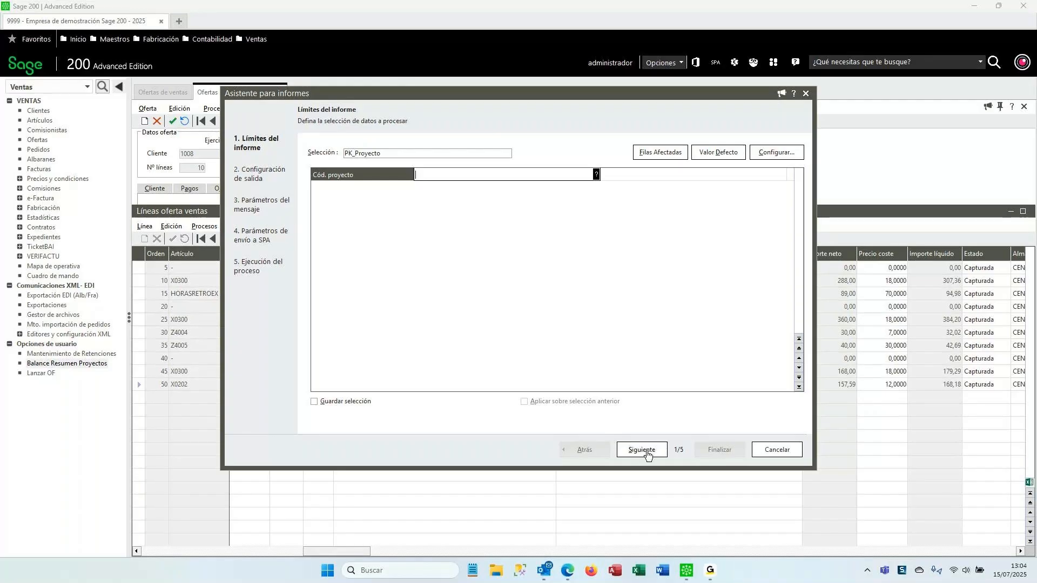
pyautogui.moveTo(648, 99); pyautogui.dragTo(598, 105)
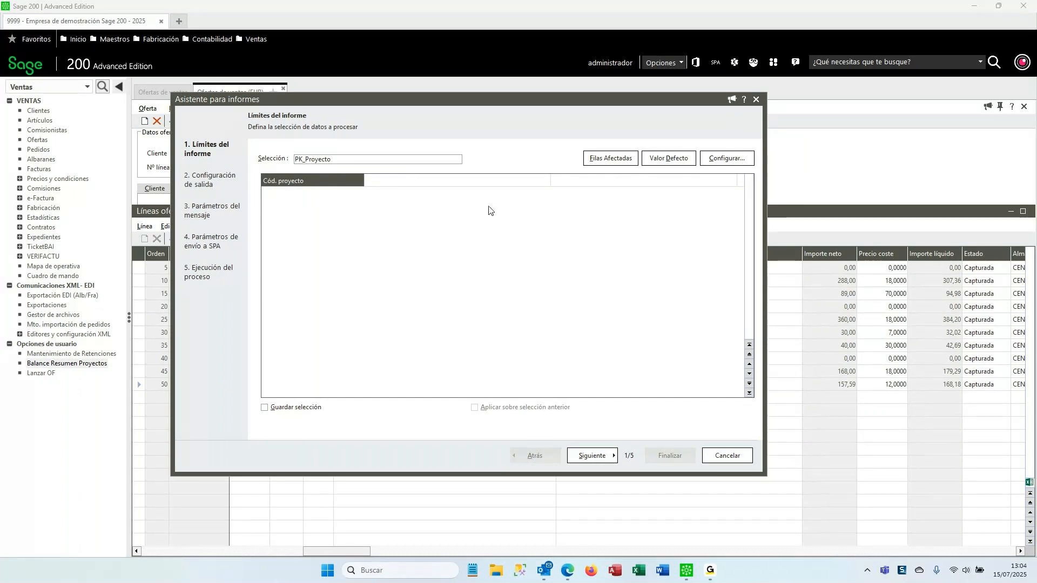
pyautogui.click(591, 455)
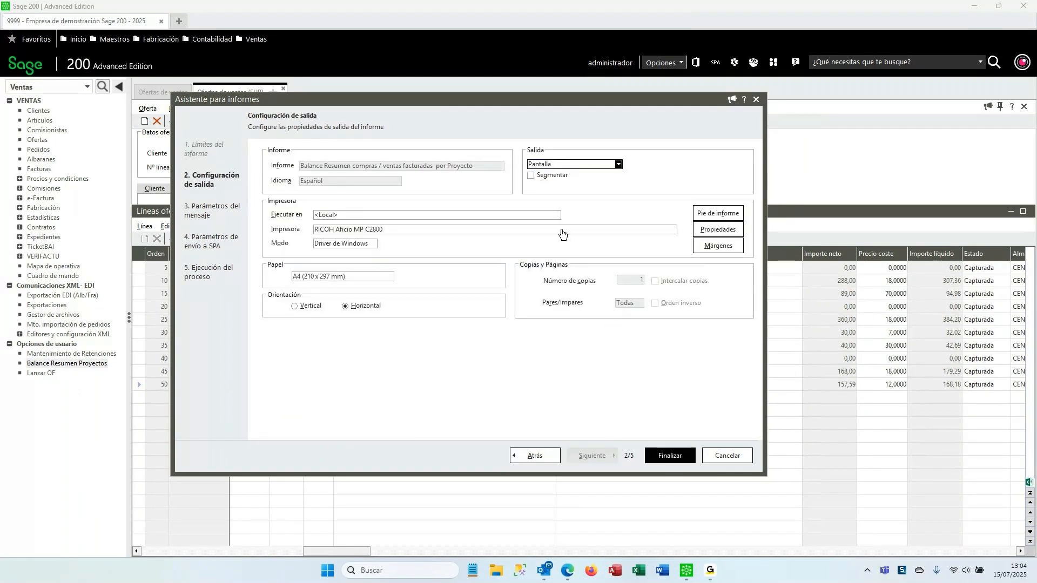
pyautogui.click(669, 455)
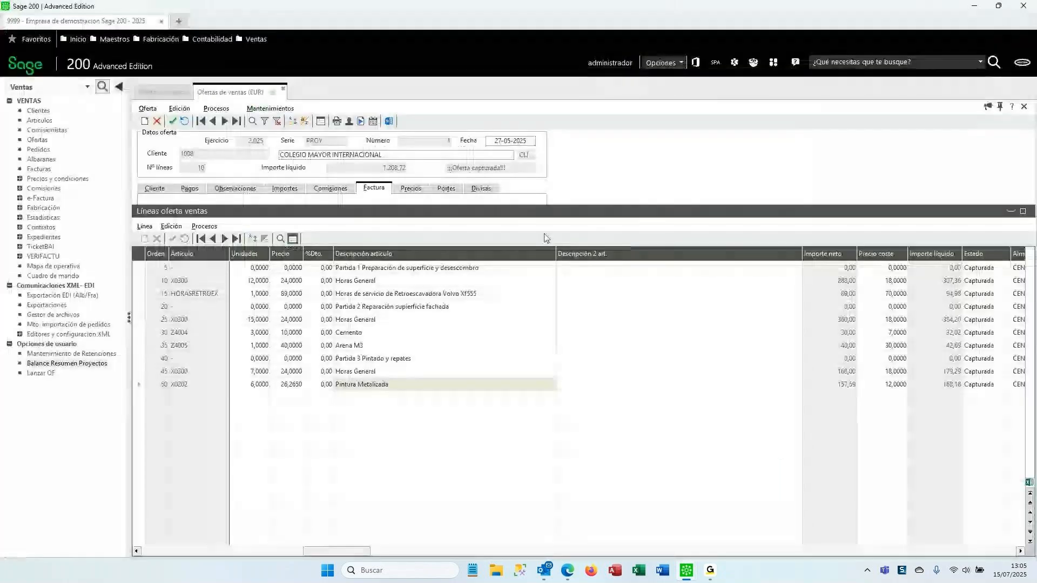
pyautogui.click(1023, 5)
# From the projects list, generate the on-screen report Balance compras / ventas facturadas por Proyecto for project P3.
pyautogui.click(54, 86)
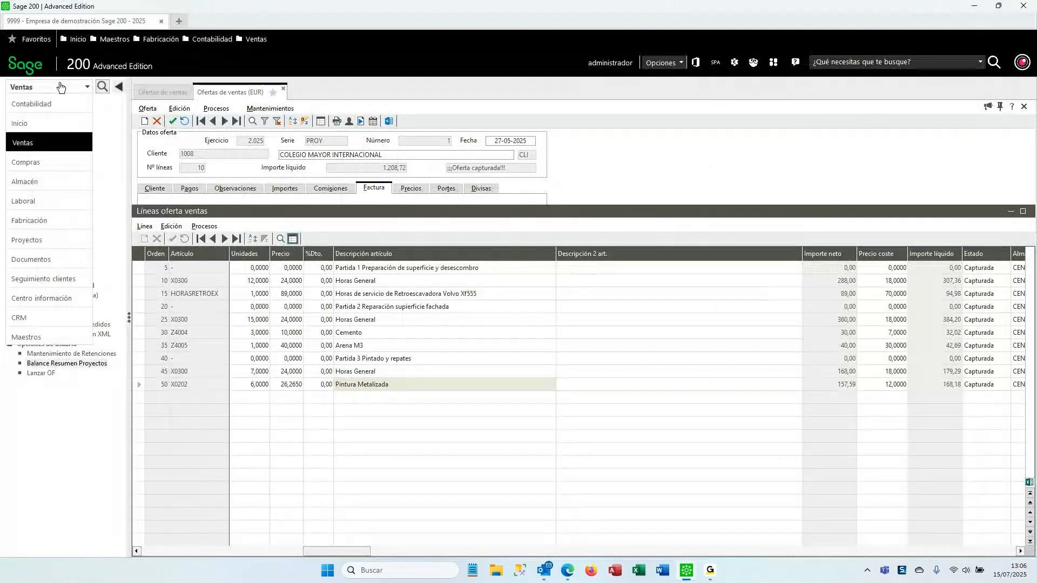
pyautogui.click(49, 240)
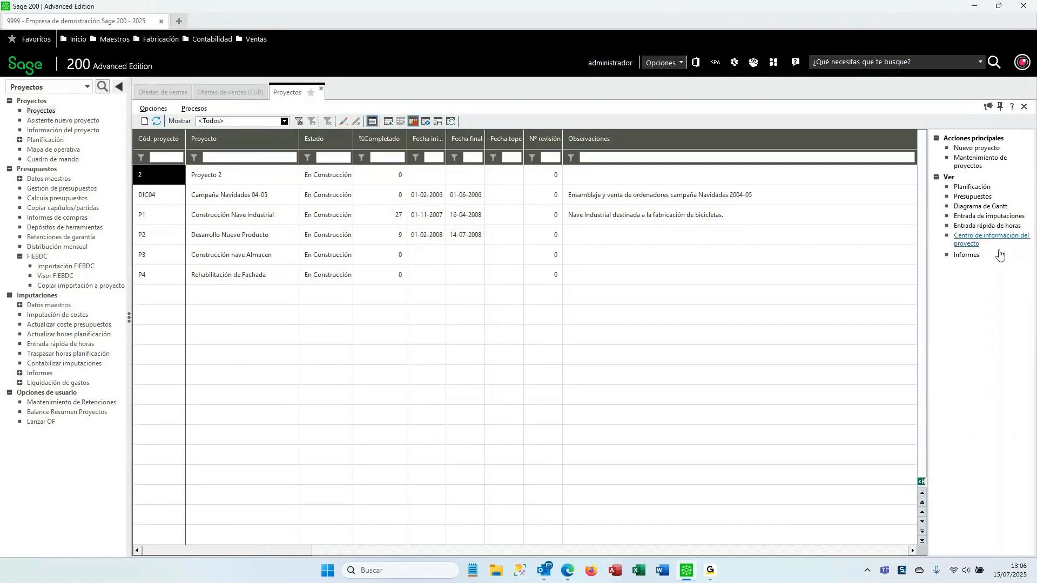
pyautogui.click(966, 255)
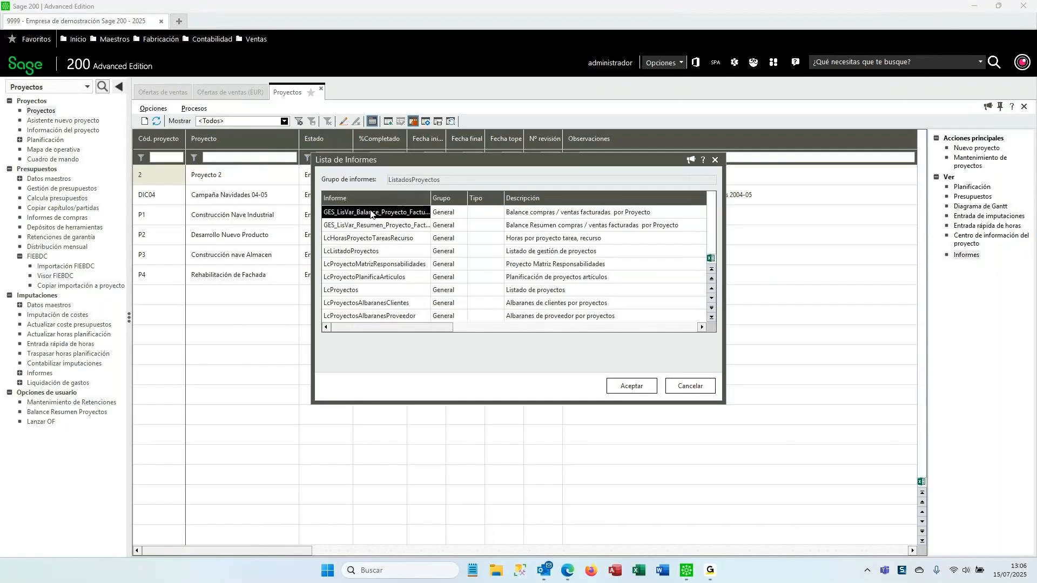
pyautogui.click(631, 384)
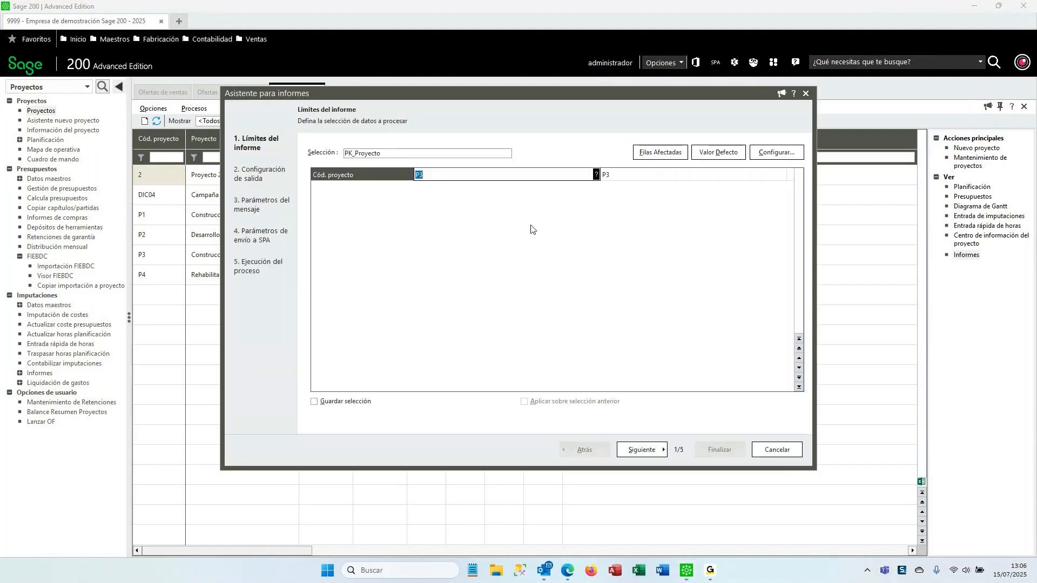
pyautogui.click(643, 450)
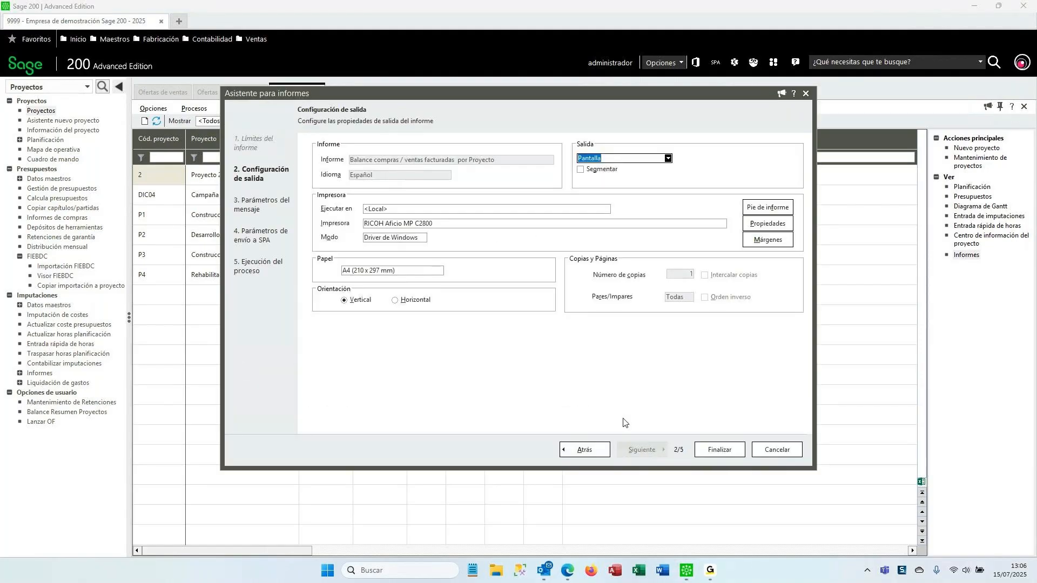
pyautogui.click(721, 449)
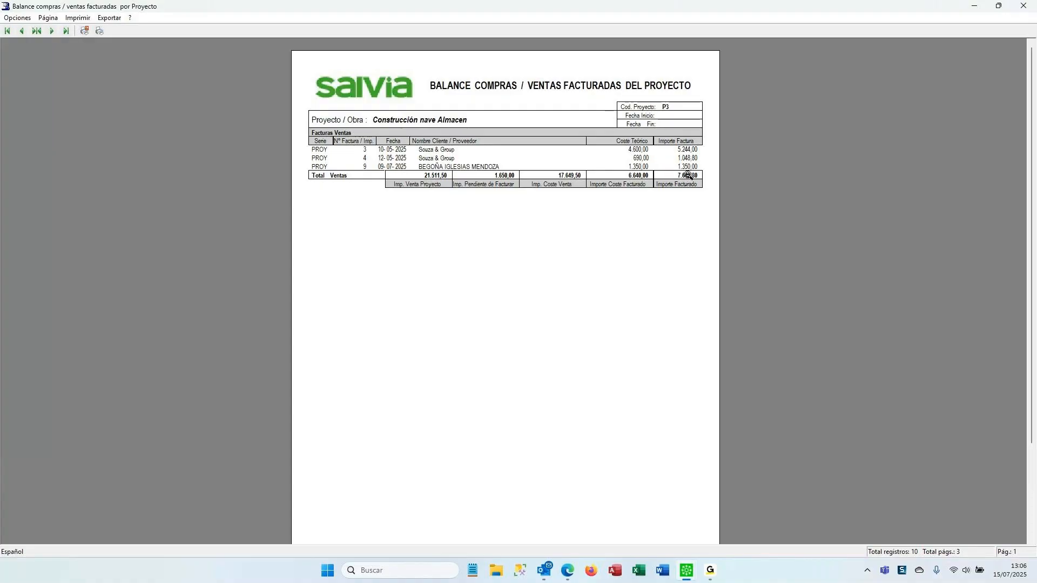
# Review the purchases and result summary pages of the project P3 balance, and close the report and the projects list.
pyautogui.click(52, 33)
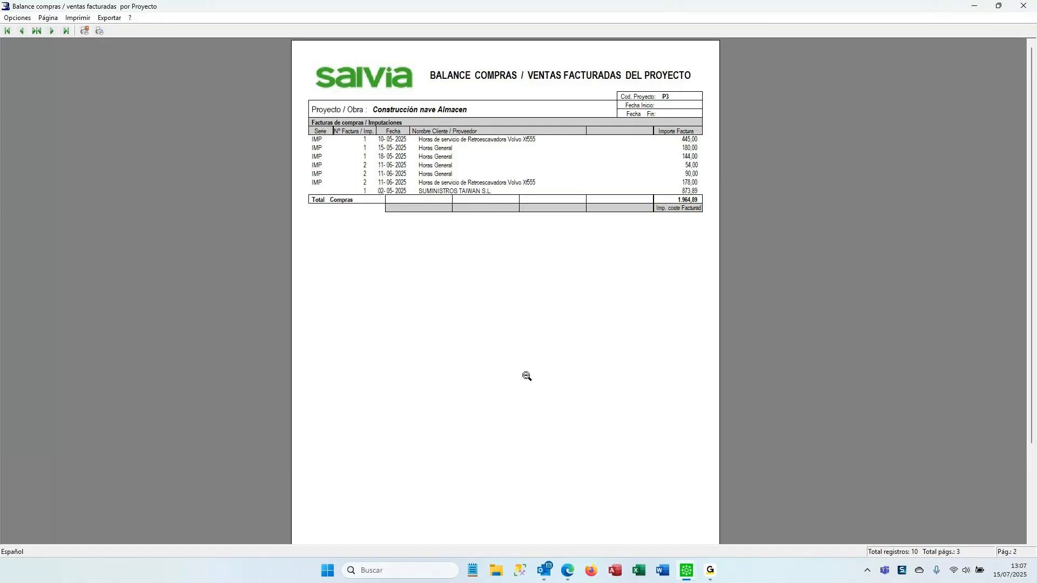
pyautogui.scroll(-10, 535, 357)
pyautogui.click(51, 32)
pyautogui.click(52, 32)
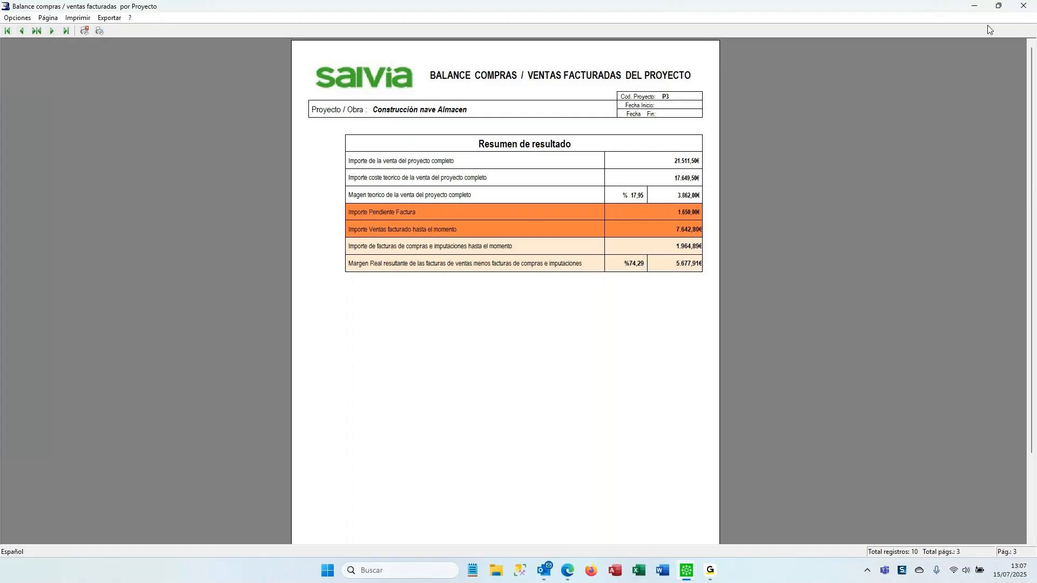
pyautogui.click(1023, 7)
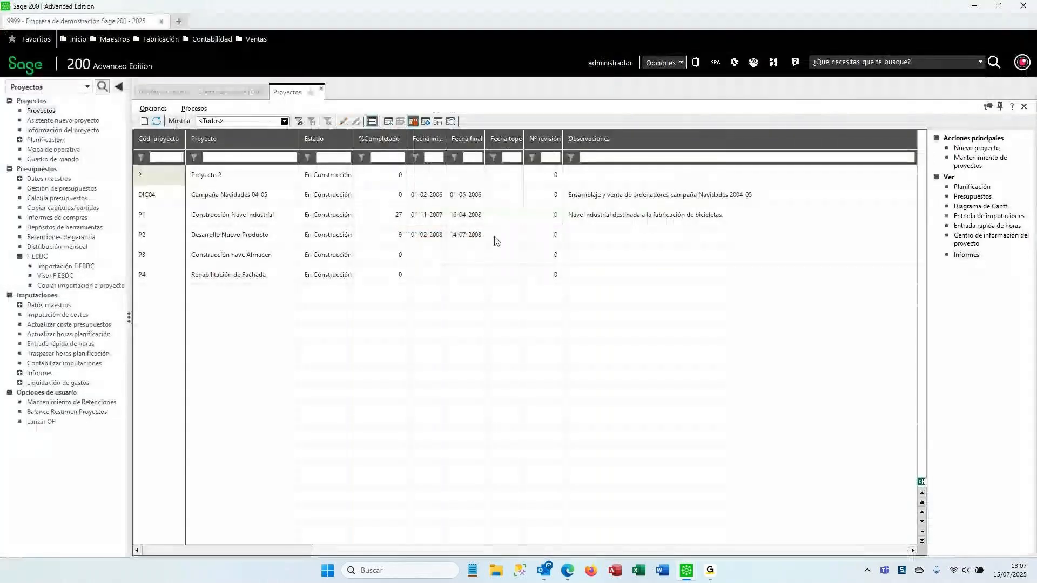
pyautogui.click(320, 88)
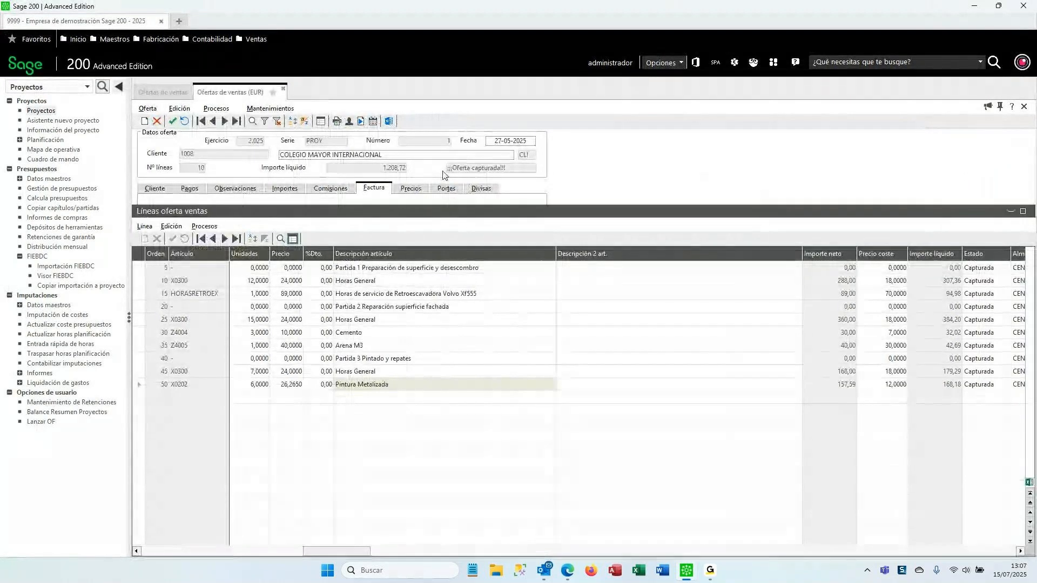
# Return to the Ventas area and open the sales delivery notes list.
pyautogui.click(60, 92)
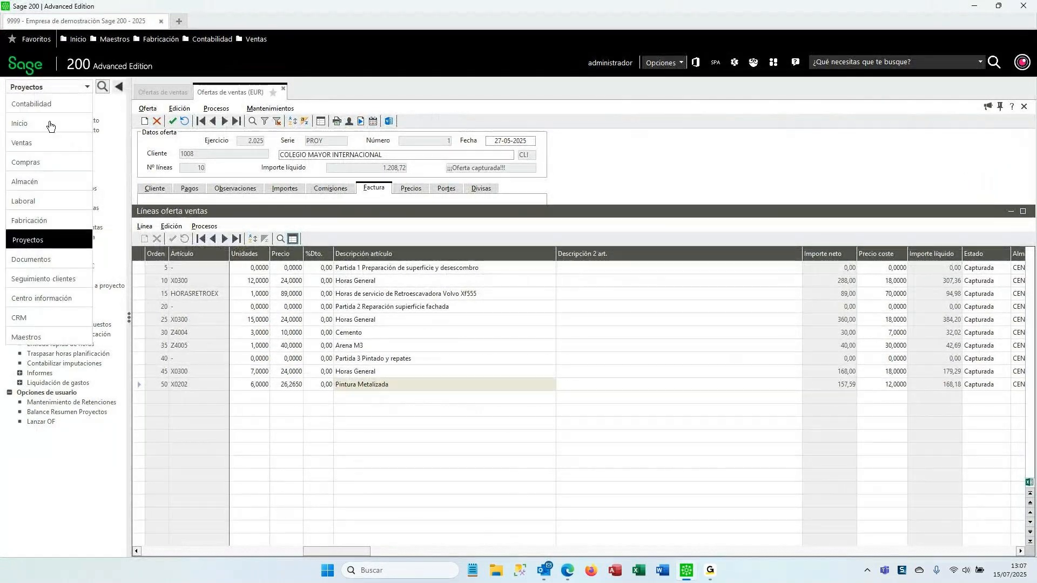
pyautogui.click(33, 141)
pyautogui.click(41, 159)
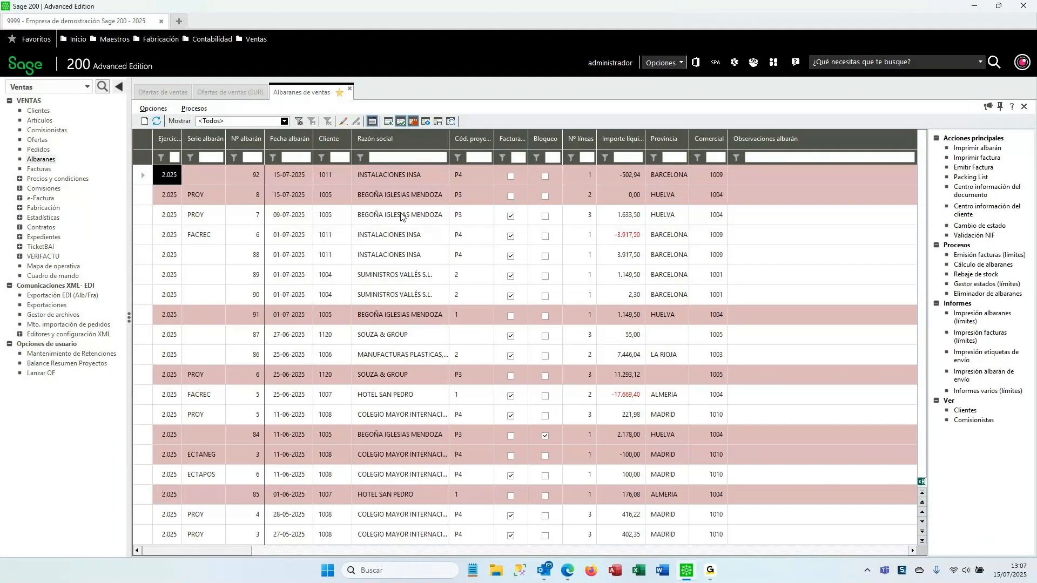
# From the delivery notes' various reports, generate Diario de ventas de artículos por cliente Agrupado on screen without a project limit.
pyautogui.click(995, 391)
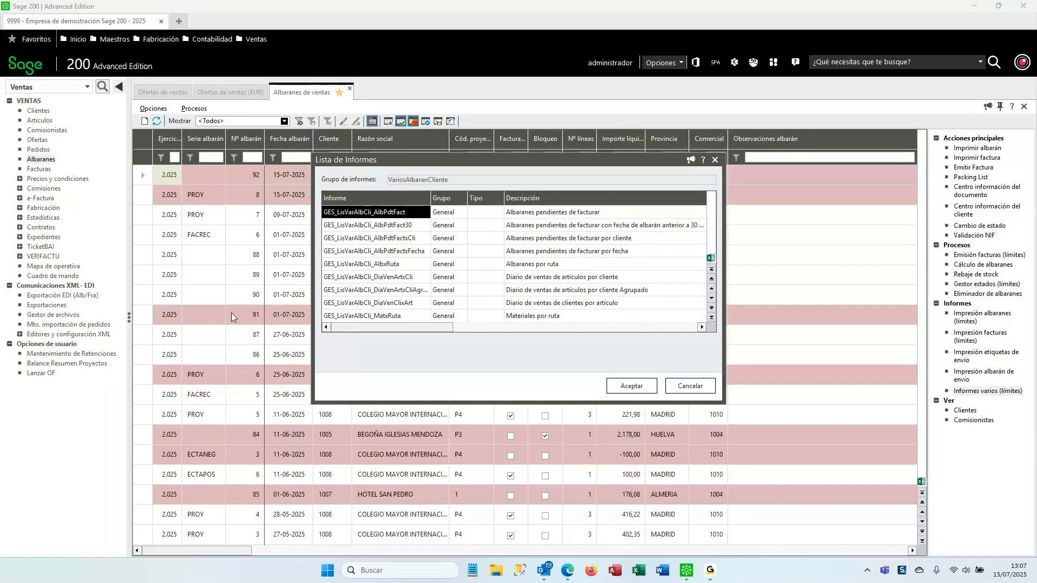
pyautogui.click(577, 292)
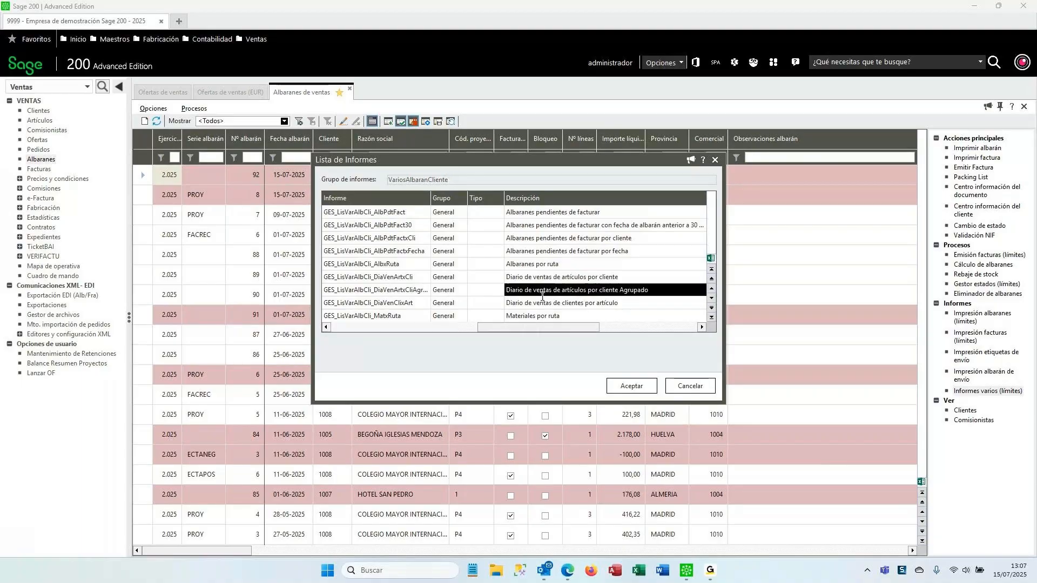
pyautogui.click(398, 290)
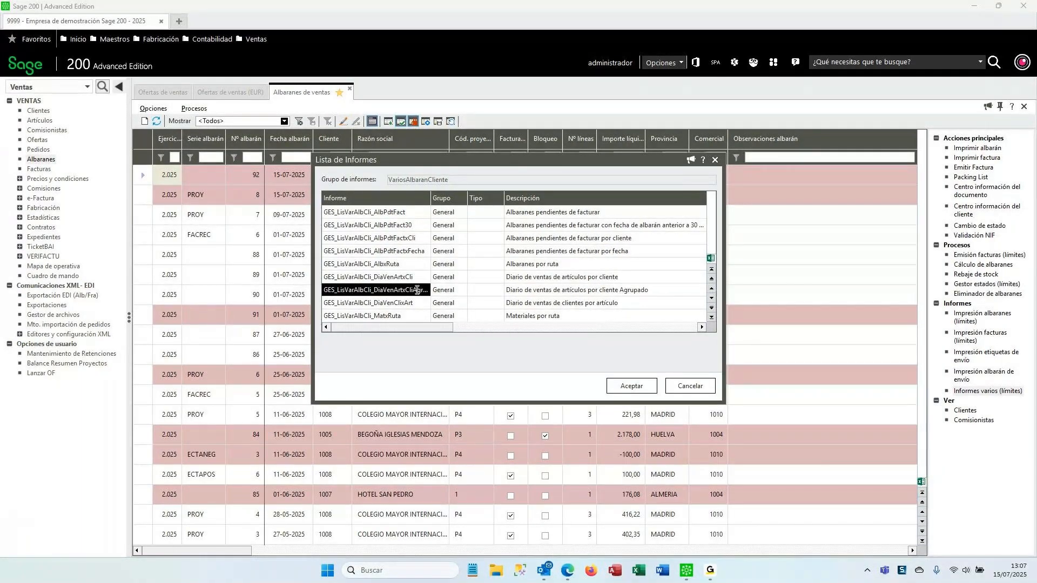
pyautogui.click(626, 388)
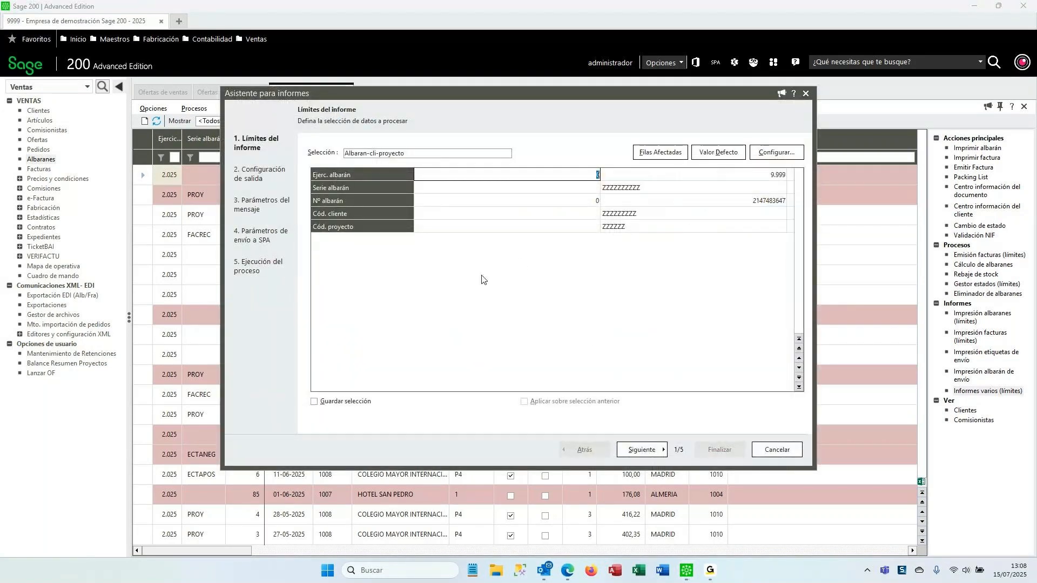
pyautogui.click(540, 227)
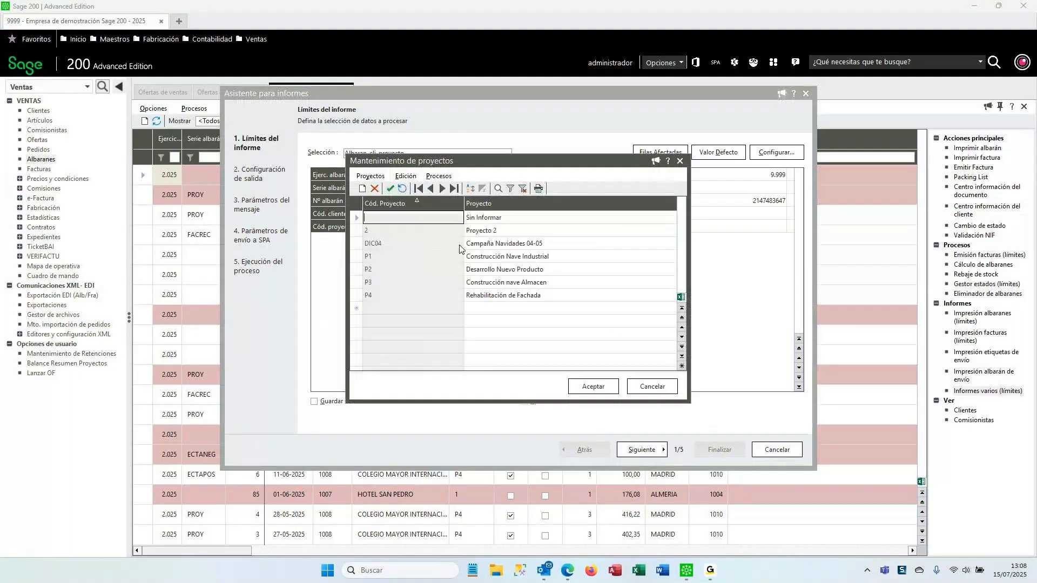
pyautogui.click(654, 385)
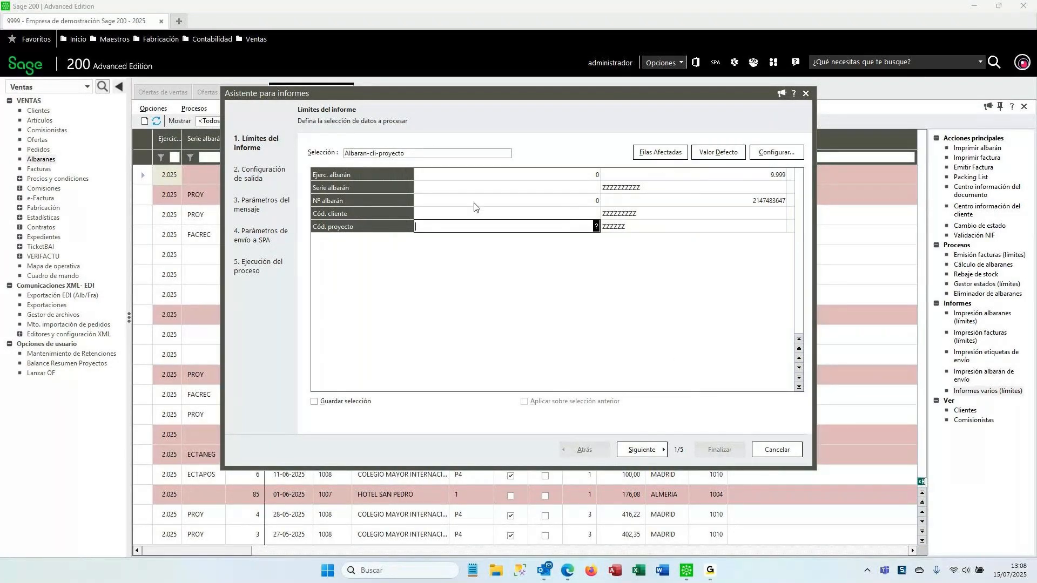
pyautogui.click(642, 449)
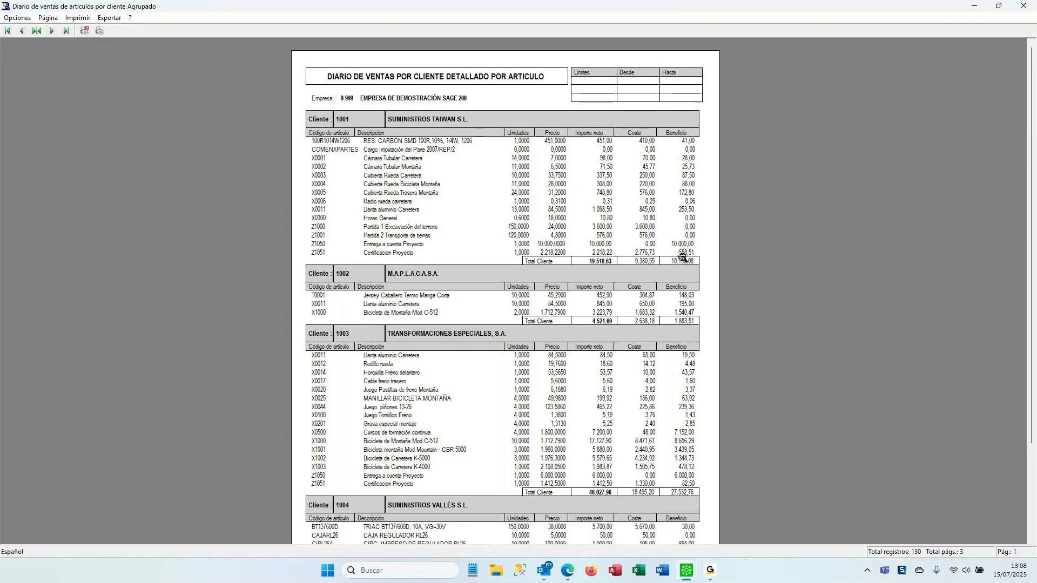
# Review the first page of the grouped sales journal by customer and close the report preview.
pyautogui.scroll(-2, 499, 307)
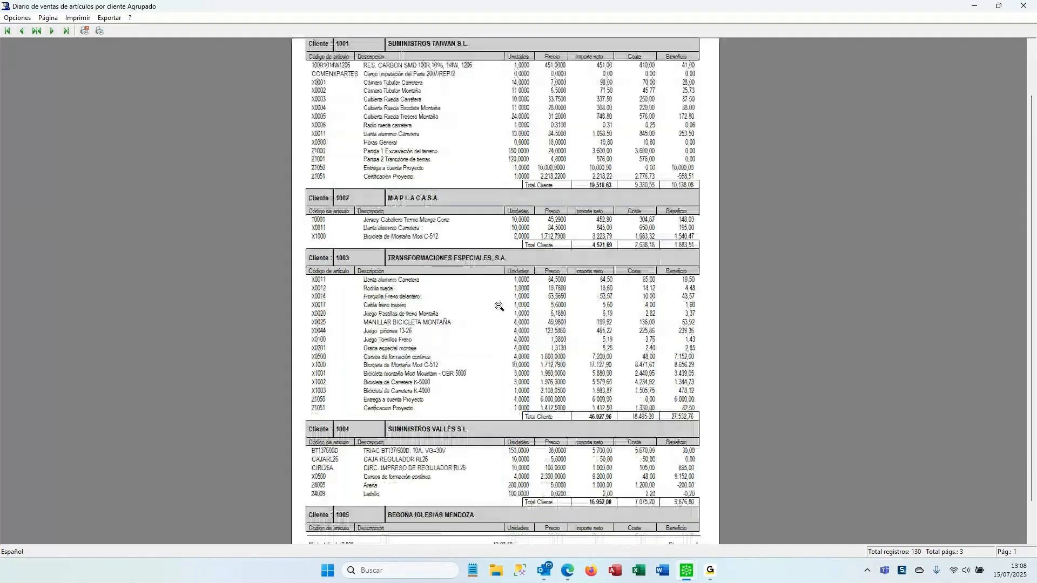
pyautogui.scroll(-15, 499, 306)
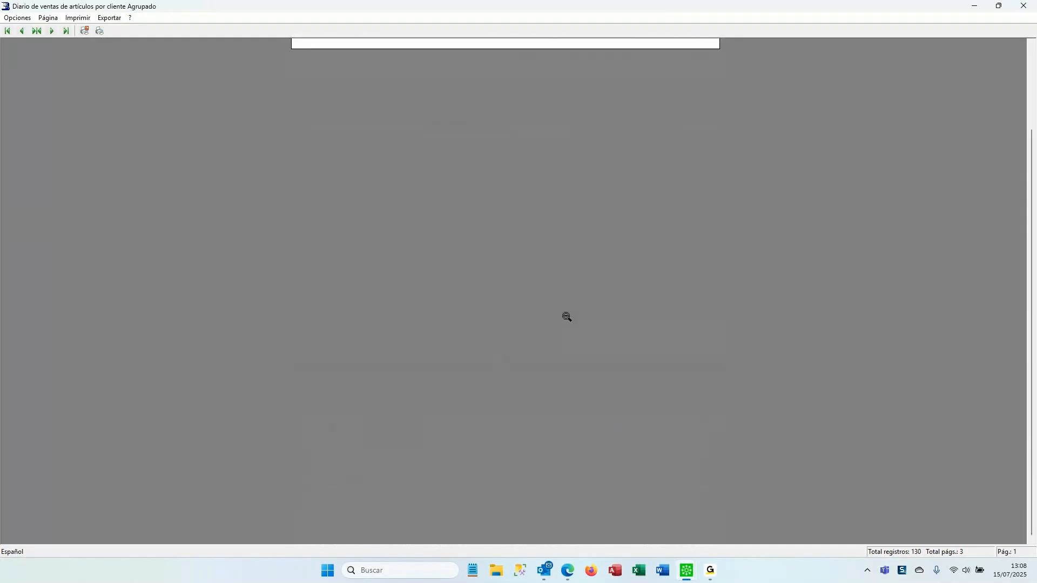
pyautogui.scroll(20, 567, 317)
pyautogui.scroll(-16, 567, 316)
pyautogui.scroll(5, 567, 316)
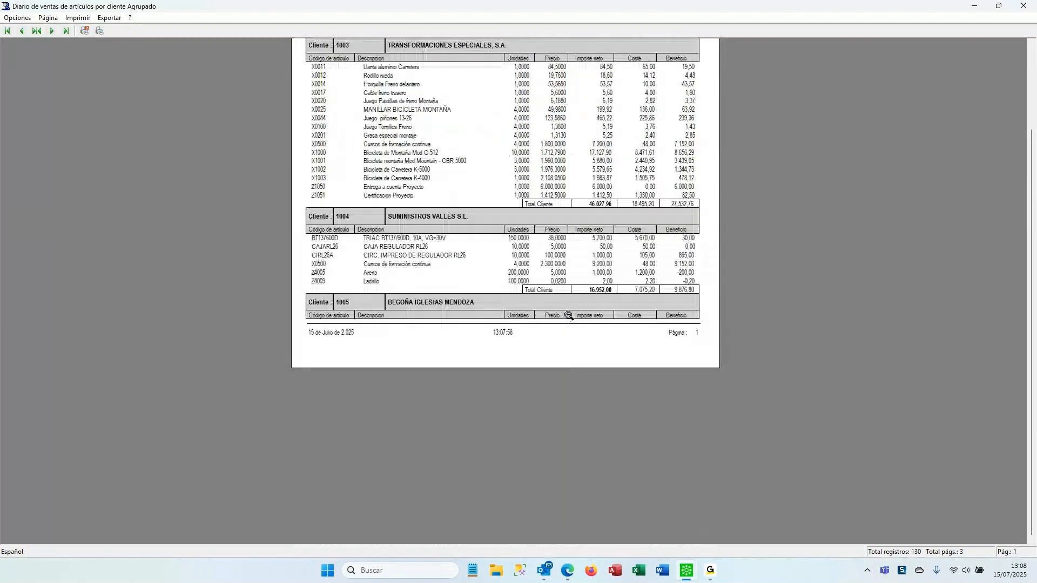
pyautogui.scroll(10, 568, 316)
pyautogui.click(1023, 6)
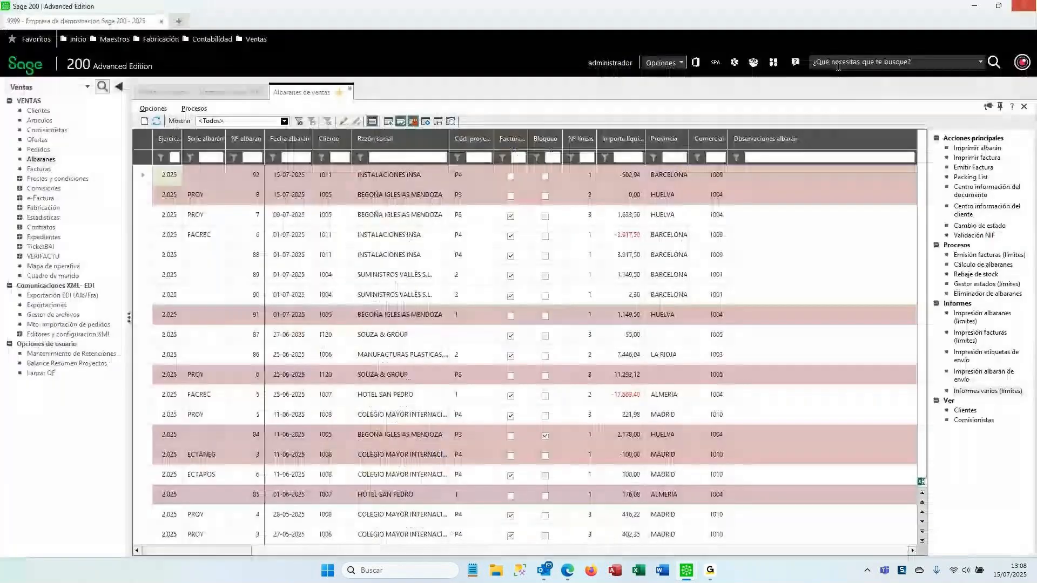
# Generate Diario de ventas de artículos por cliente Agrupado on screen with the project code limited from P1 to P1, and close the preview.
pyautogui.click(988, 391)
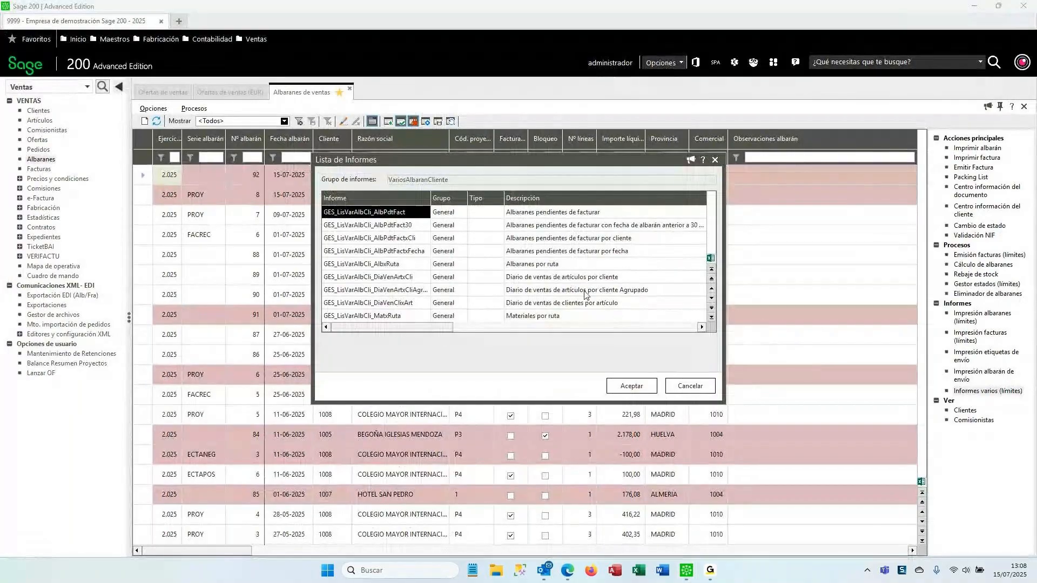
pyautogui.click(586, 294)
pyautogui.click(647, 388)
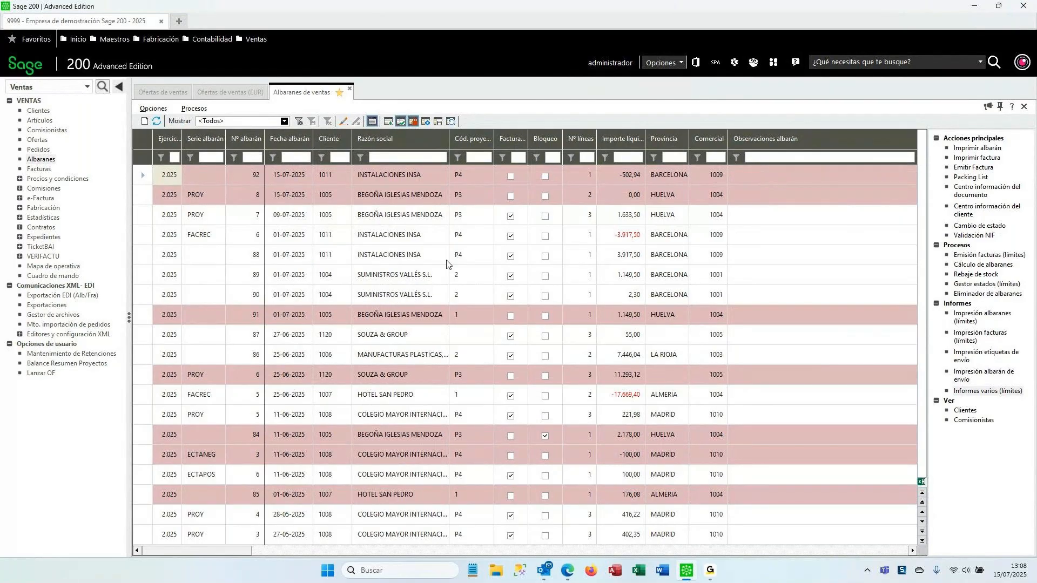
pyautogui.click(444, 225)
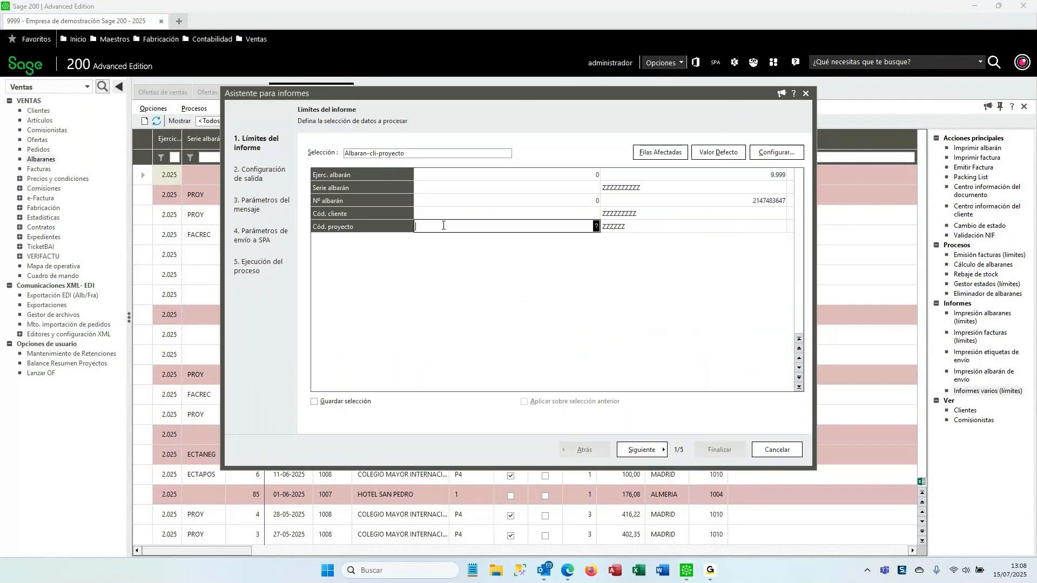
pyautogui.write('P1')
pyautogui.press('Tab')
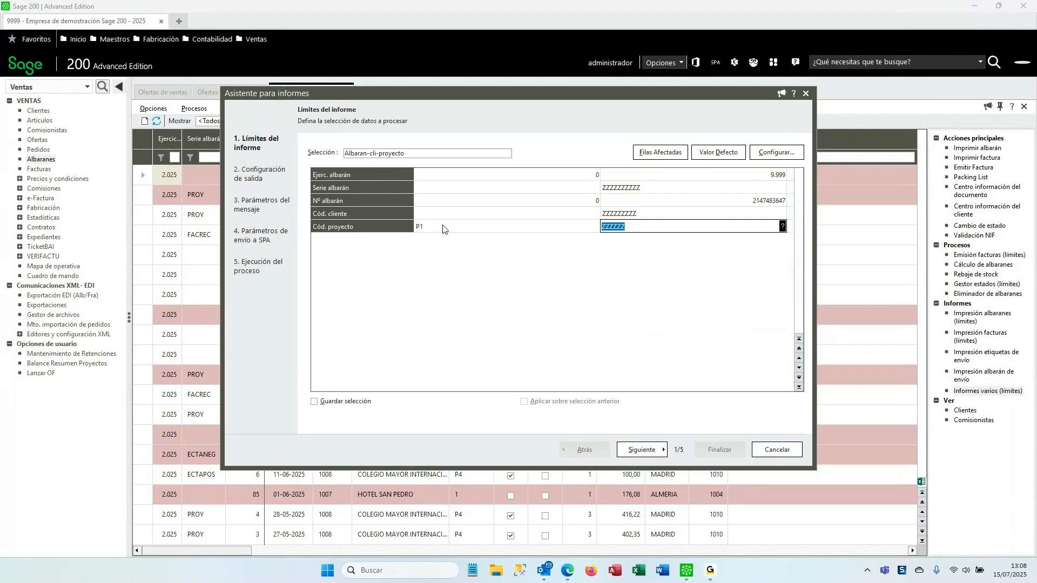
pyautogui.write('P1')
pyautogui.click(642, 450)
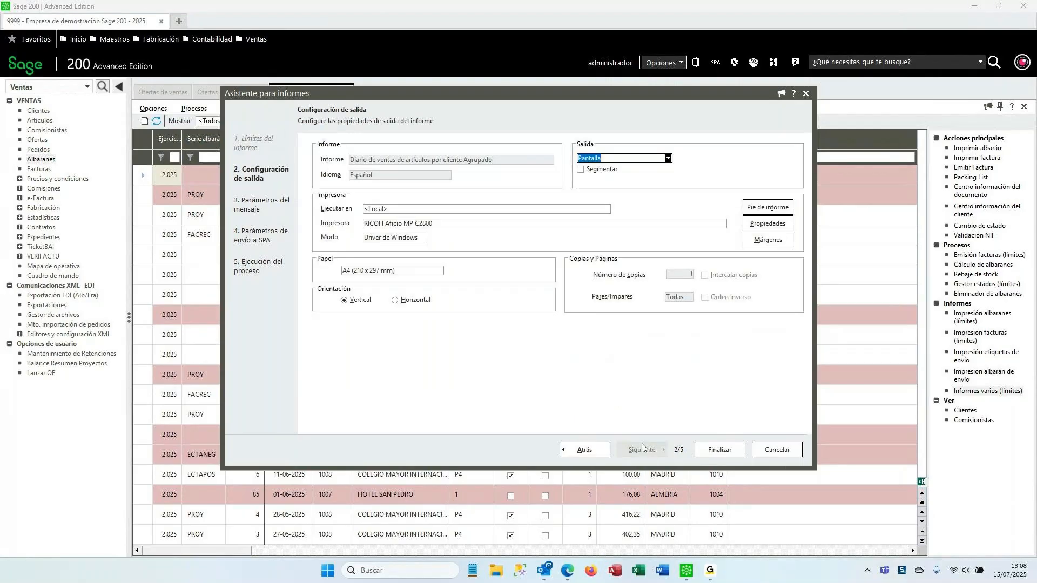
pyautogui.click(702, 450)
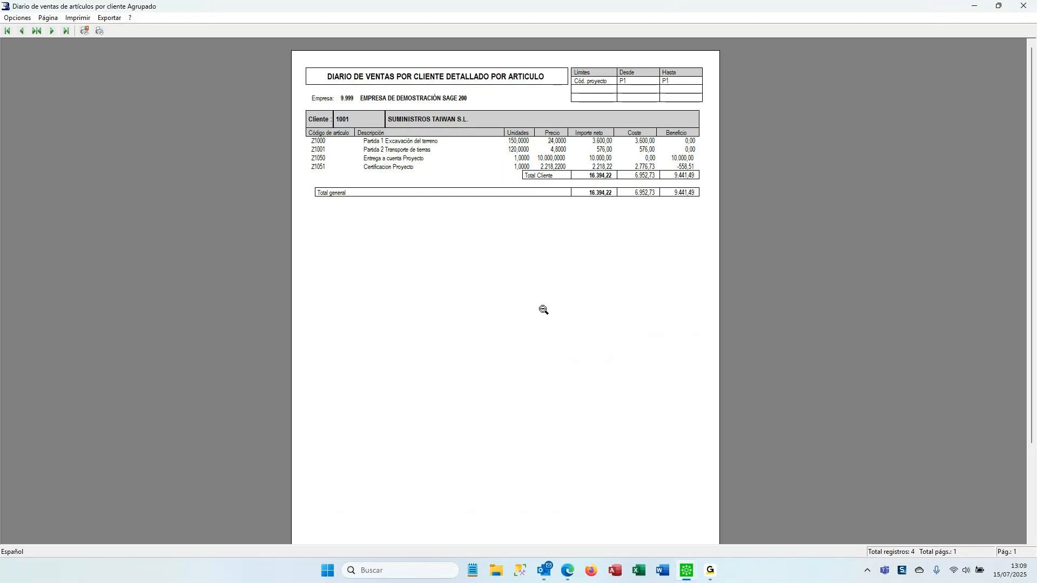
pyautogui.click(1022, 10)
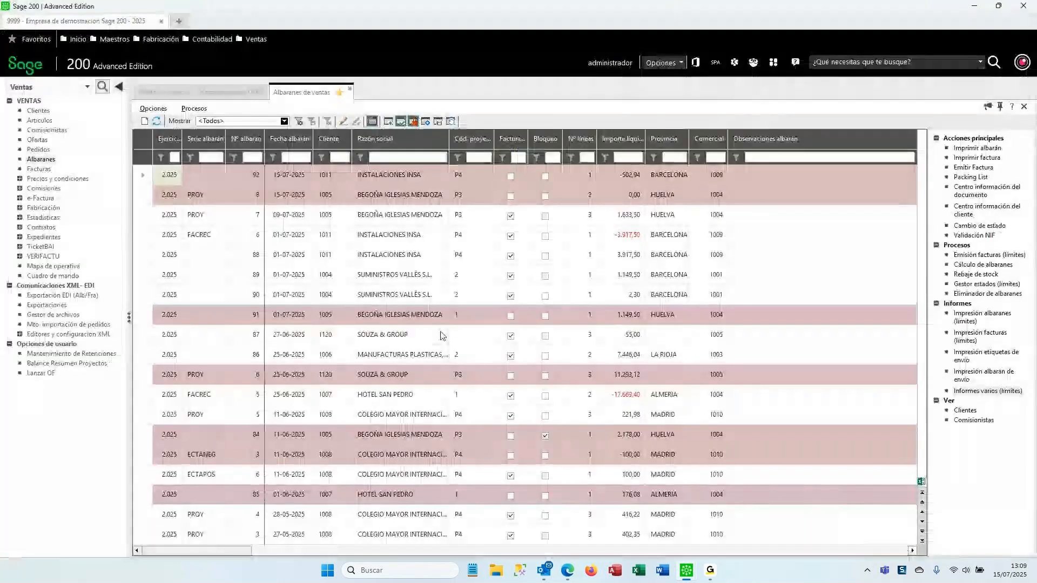
# Browse down through the sales delivery notes list and return to its first records.
pyautogui.press('Down')
pyautogui.press('Down')
pyautogui.press('Down')
pyautogui.press('Down')
pyautogui.press('Down')
pyautogui.press('Down')
pyautogui.press('Down')
pyautogui.press('Down')
pyautogui.press('Down')
pyautogui.press('Down')
pyautogui.press('Down')
pyautogui.press('Down')
pyautogui.press('Down')
pyautogui.press('Down')
pyautogui.press('Down')
pyautogui.press('Down')
pyautogui.press('Down')
pyautogui.press('Down')
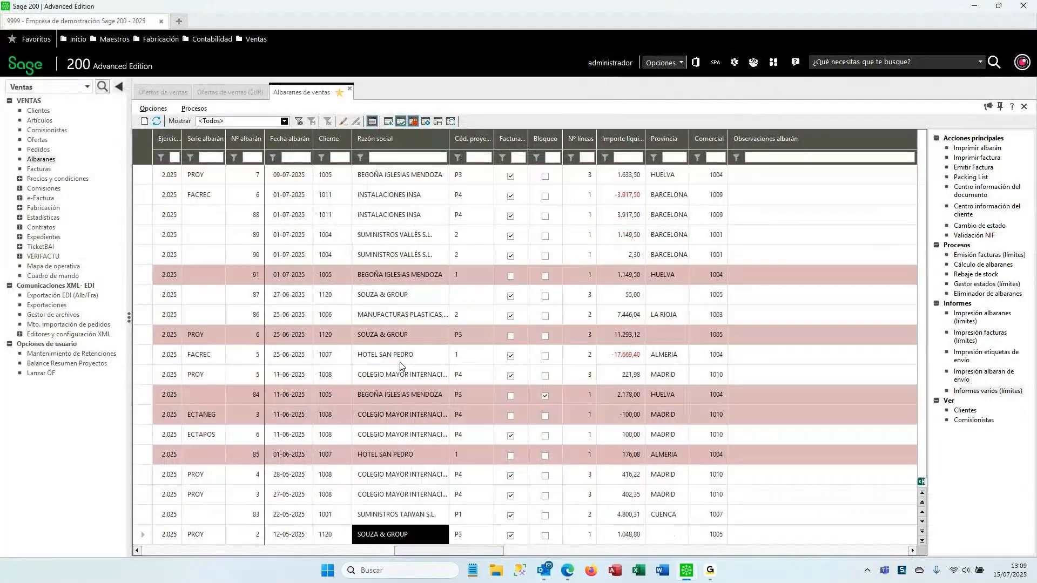
pyautogui.hotkey('ctrl', 'Home')
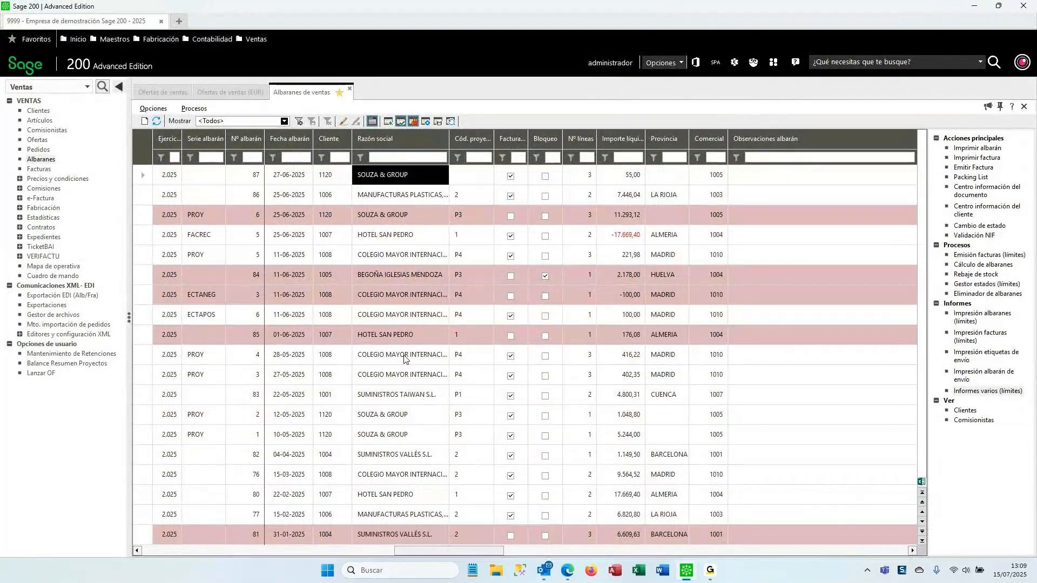
# Open the Centro de análisis from the Centro información area and display the Analisis Balance de Proyectos analysis.
pyautogui.click(87, 87)
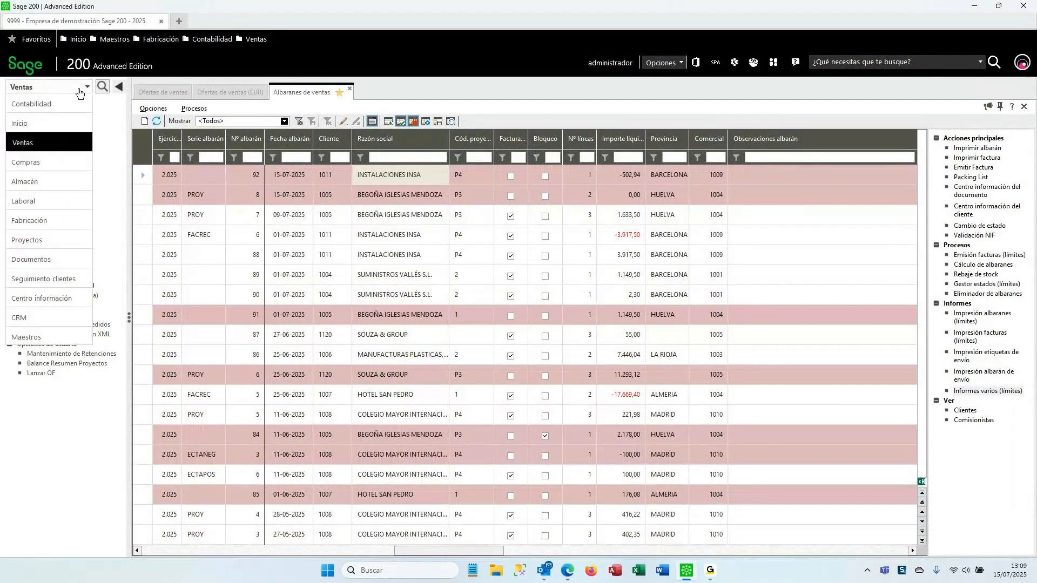
pyautogui.click(32, 302)
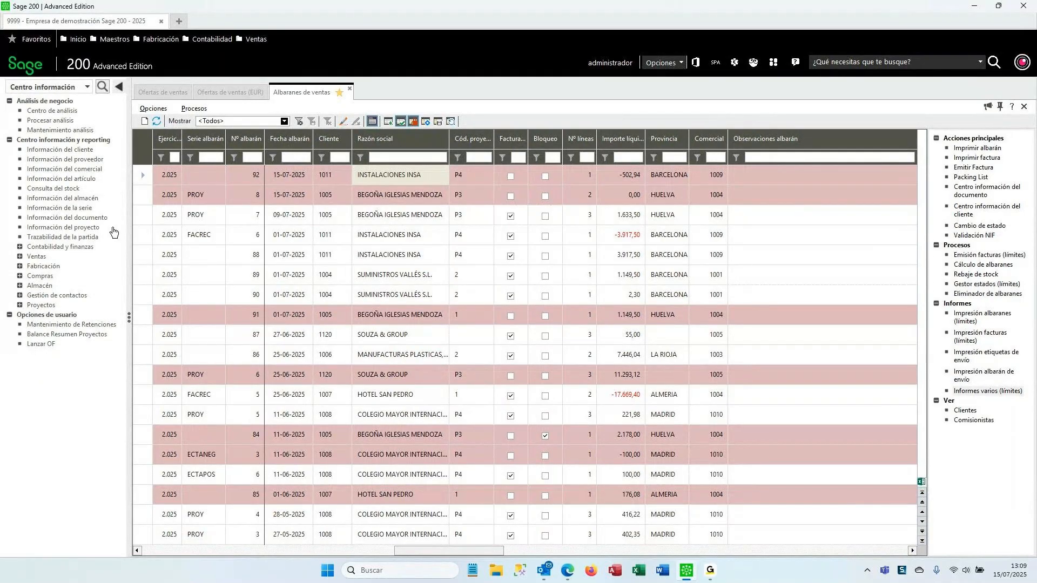
pyautogui.click(50, 111)
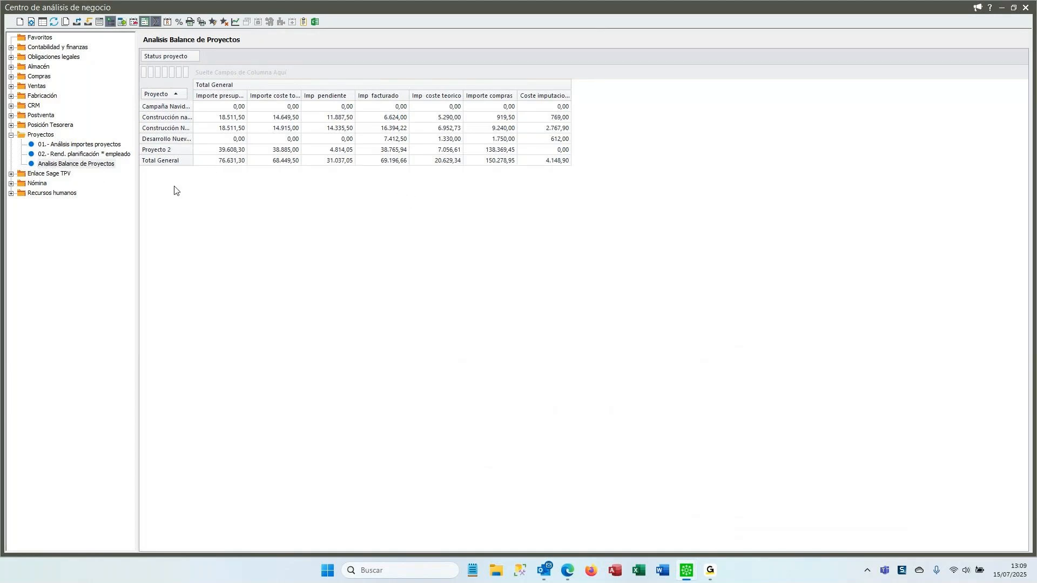
# Chart the Analisis Balance de Proyectos amounts for all projects, examine the comparison and close the analysis centre.
pyautogui.click(235, 22)
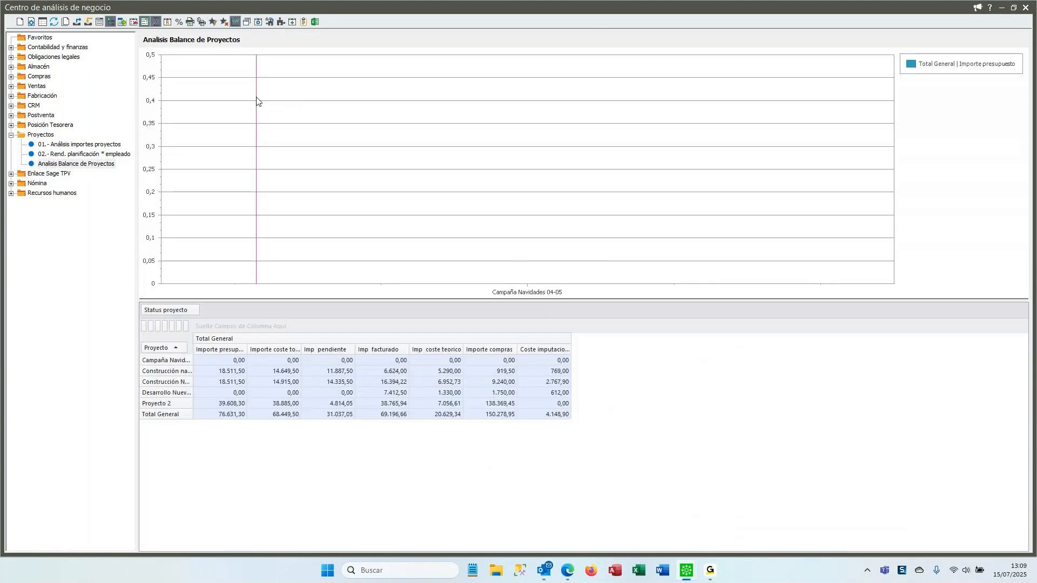
pyautogui.moveTo(835, 237)
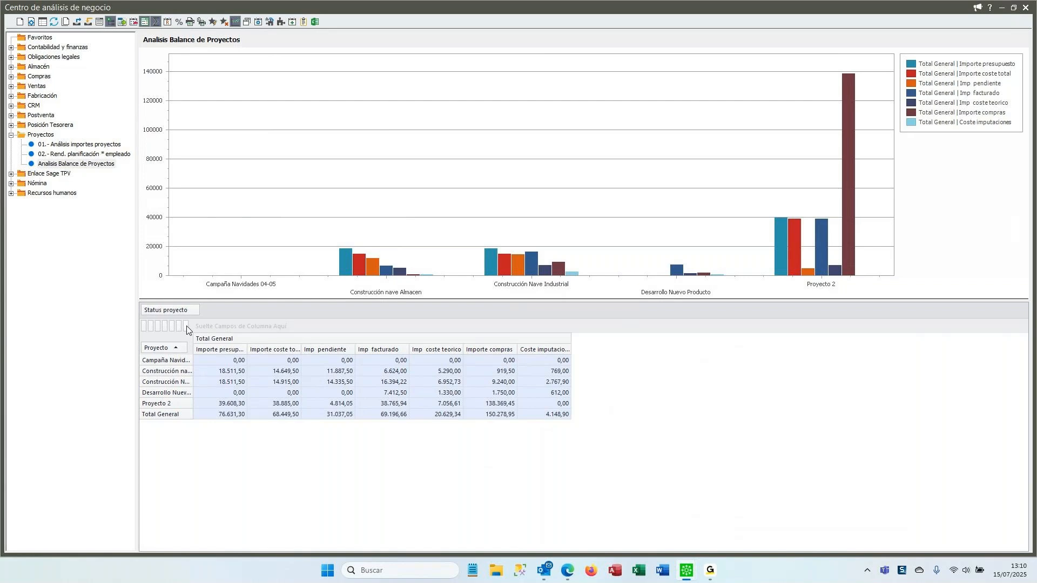
pyautogui.moveTo(186, 326); pyautogui.dragTo(171, 360)
pyautogui.click(1025, 8)
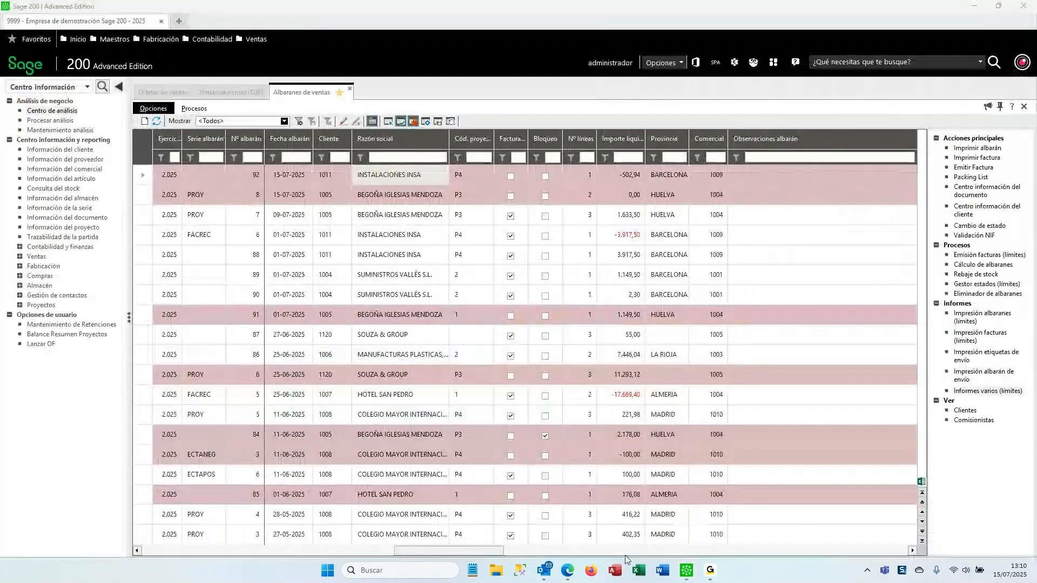
# Switch to the demo syllabus PDF in Edge and review the project status reporting pages, including the business analysis overview on page 15.
pyautogui.click(567, 571)
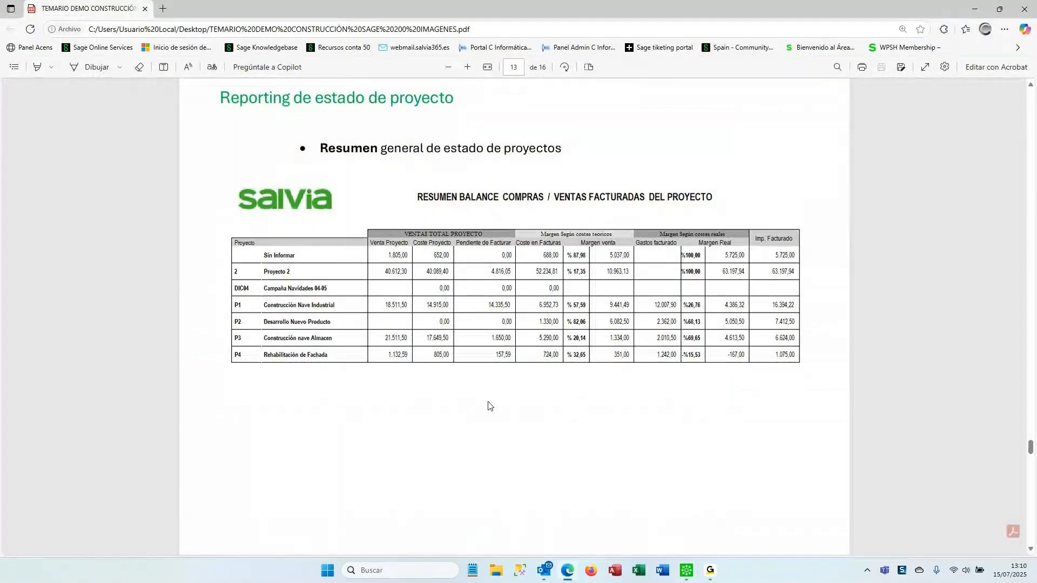
pyautogui.scroll(-10, 488, 406)
pyautogui.scroll(-13, 603, 352)
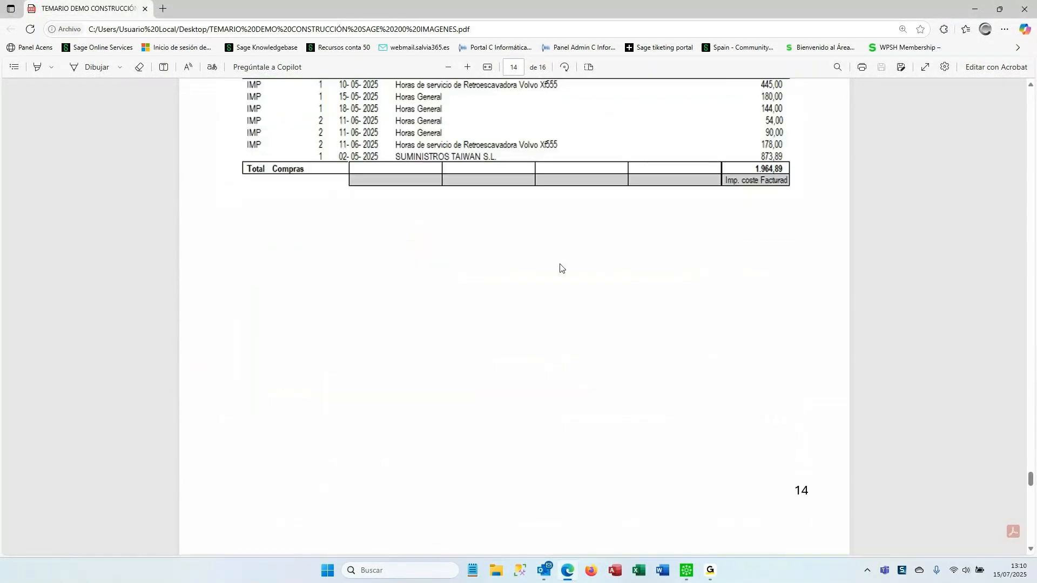
pyautogui.scroll(-15, 560, 269)
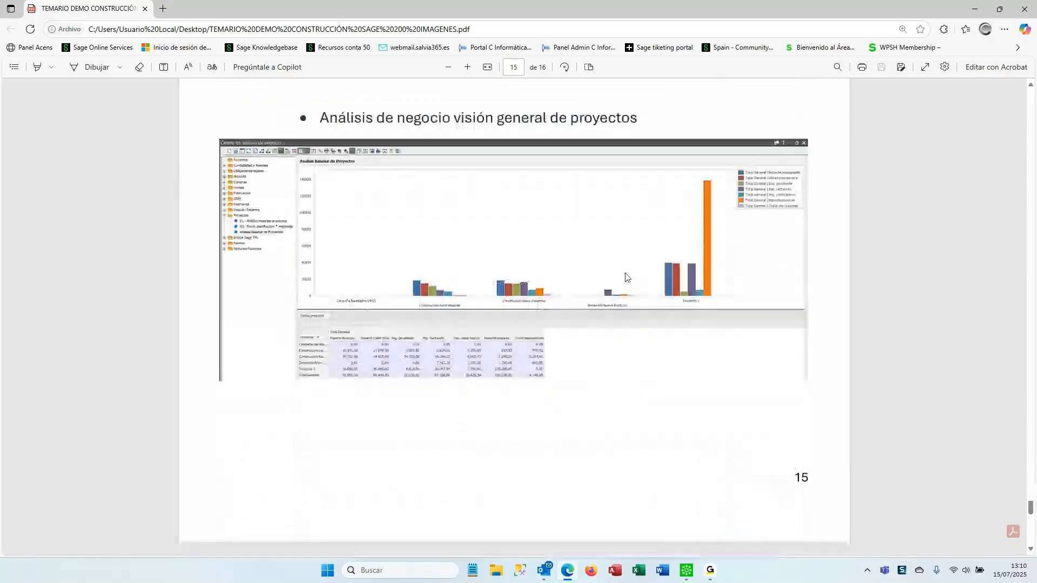
pyautogui.scroll(-2, 632, 278)
pyautogui.scroll(-10, 643, 275)
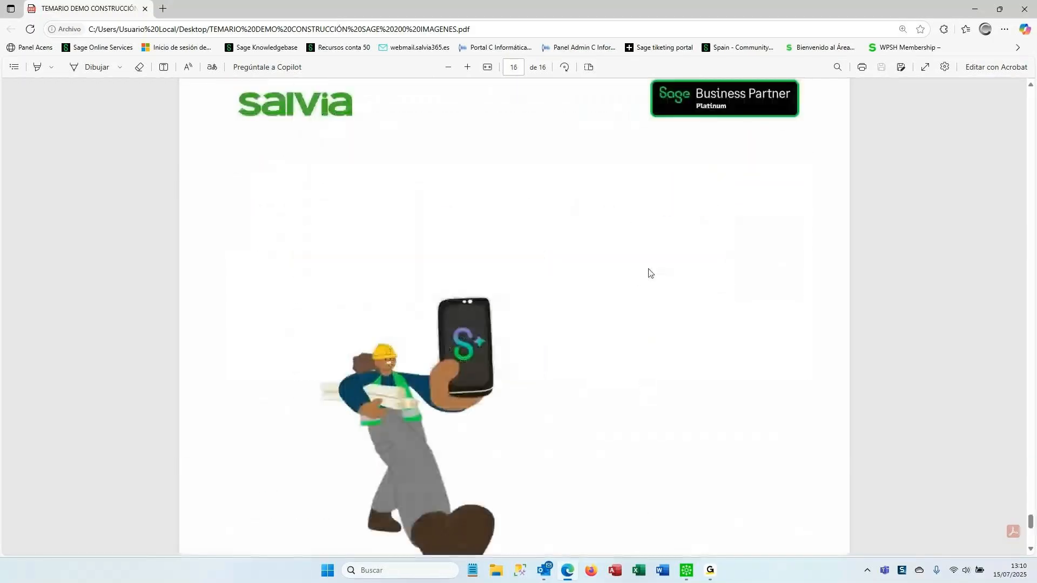
pyautogui.scroll(13, 675, 276)
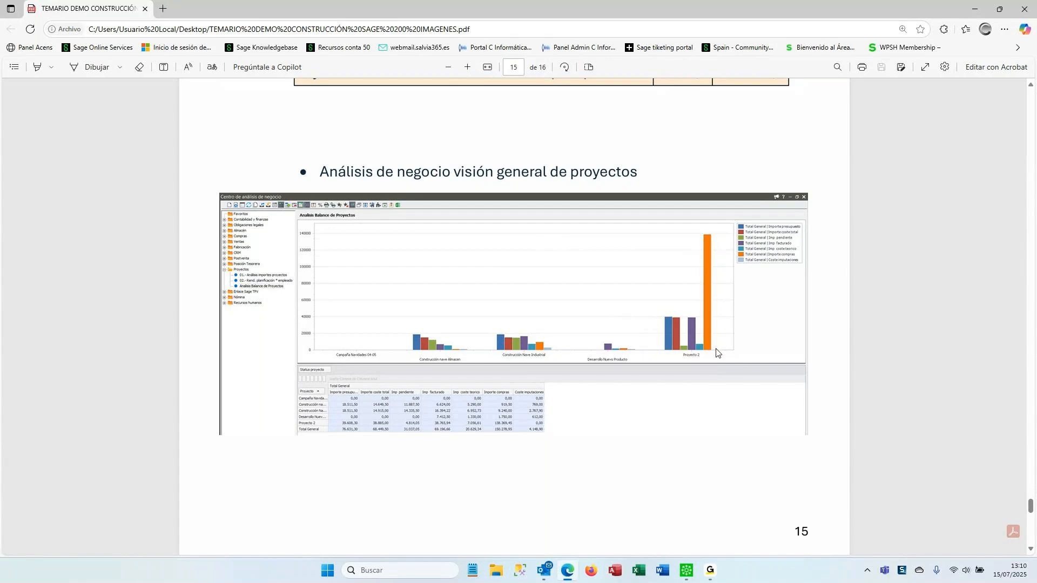
pyautogui.scroll(1, 717, 353)
pyautogui.scroll(-3, 702, 346)
pyautogui.scroll(4, 691, 340)
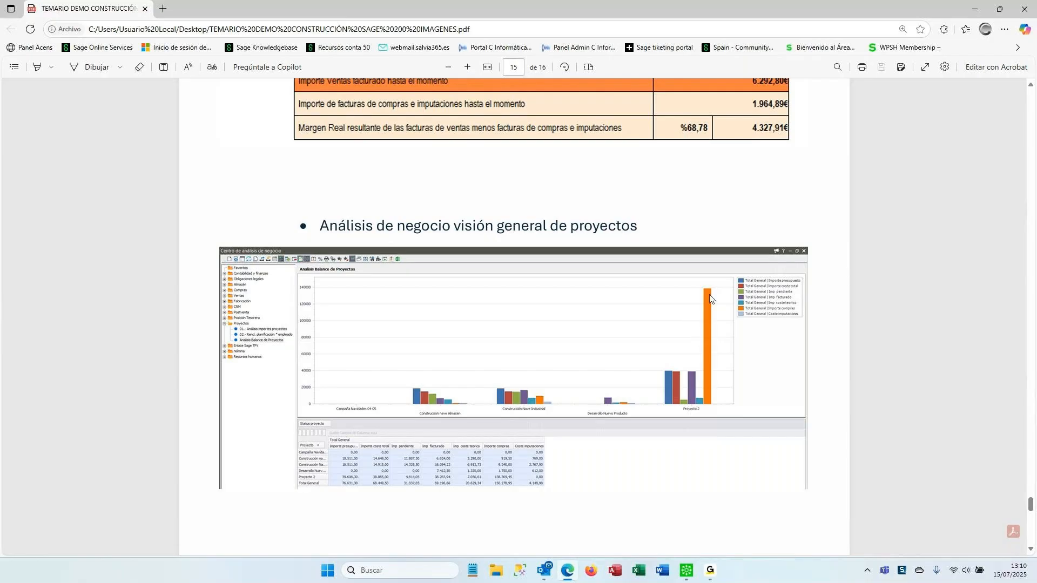
# Review the syllabus backwards from the business analysis on page 15 to the origin invoicing section on page 10.
pyautogui.scroll(3, 710, 299)
pyautogui.scroll(18, 710, 299)
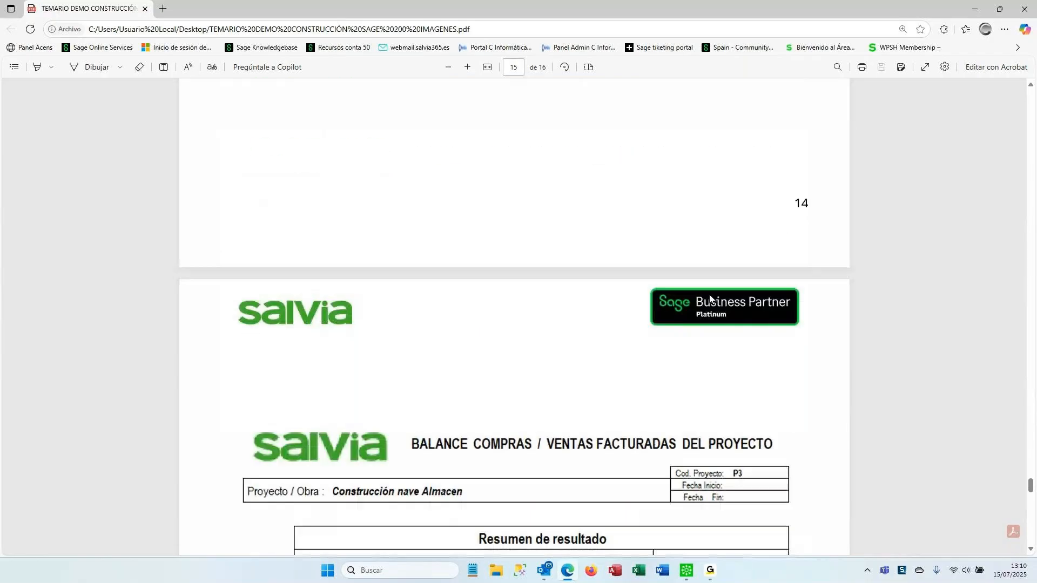
pyautogui.scroll(10, 561, 286)
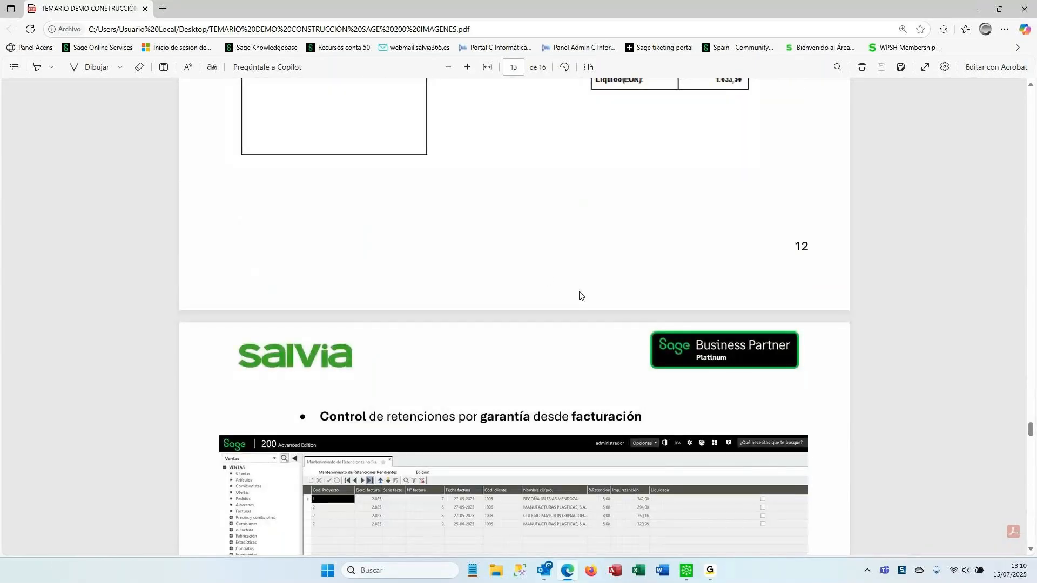
pyautogui.scroll(13, 579, 296)
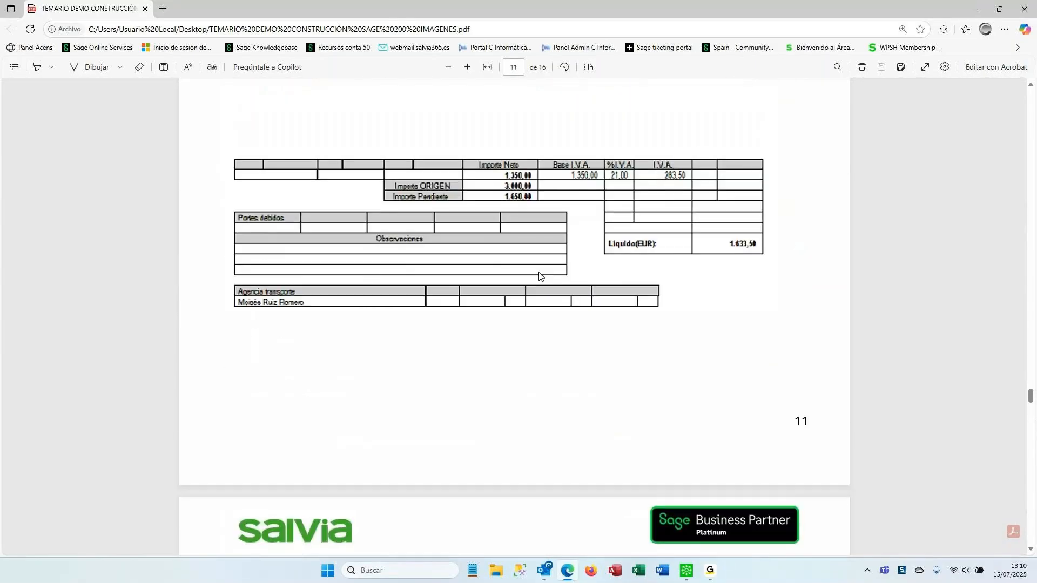
pyautogui.scroll(12, 539, 276)
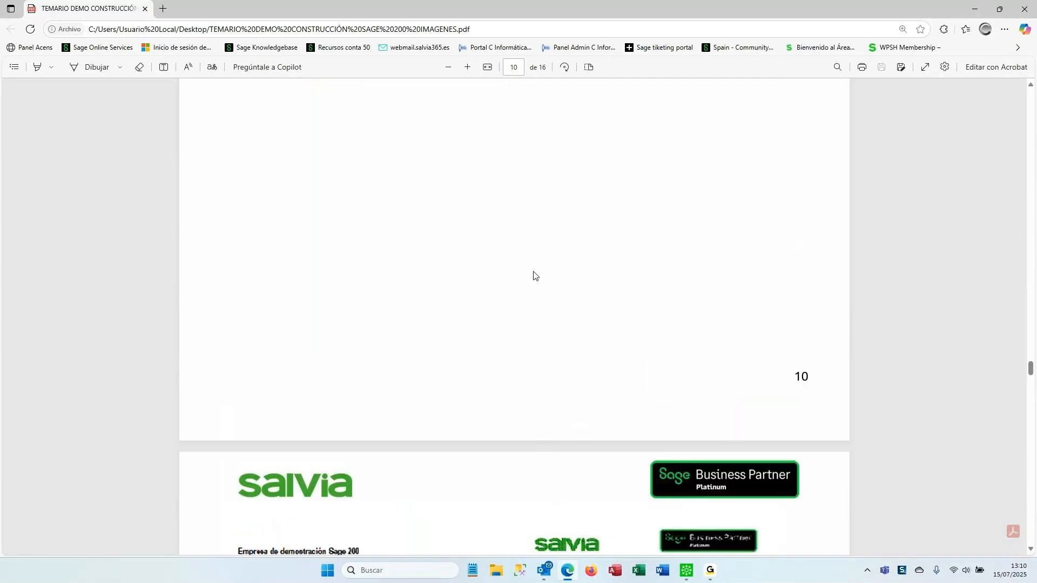
pyautogui.scroll(-7, 534, 276)
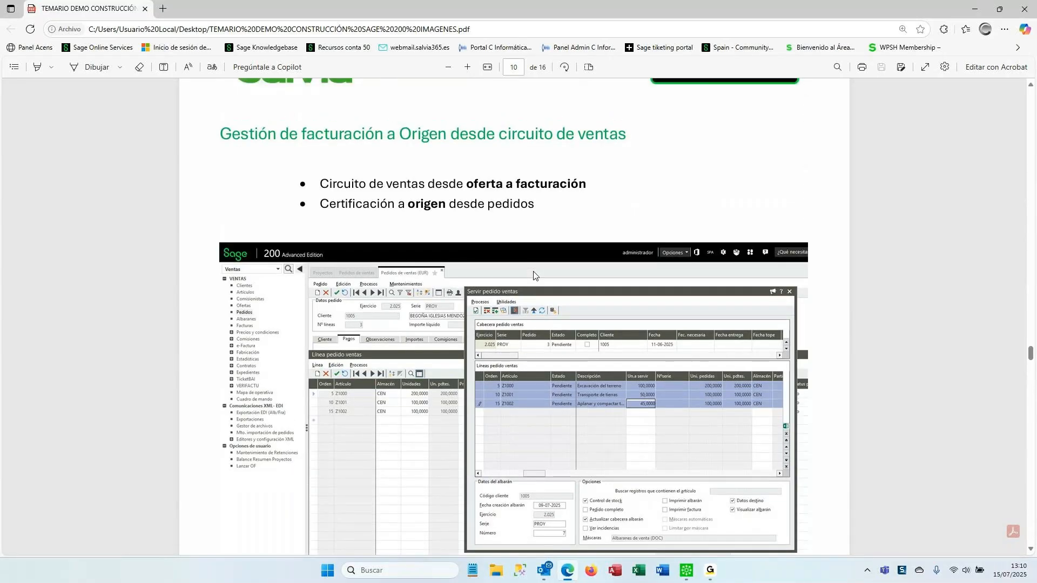
pyautogui.scroll(10, 610, 380)
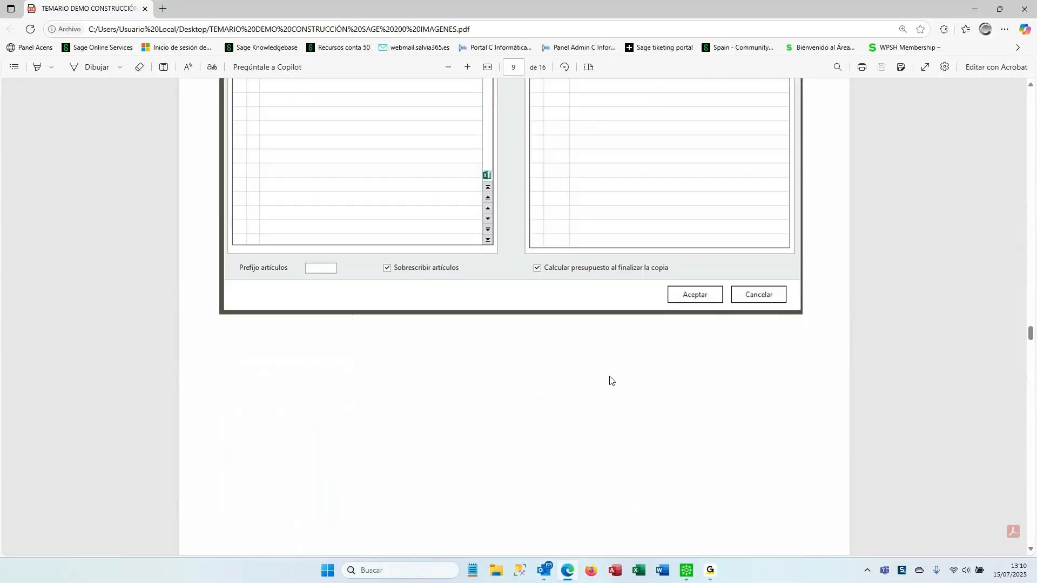
# Review the earlier syllabus pages on the Presto link, certification types and creation of project purchase and sales documents.
pyautogui.scroll(12, 610, 380)
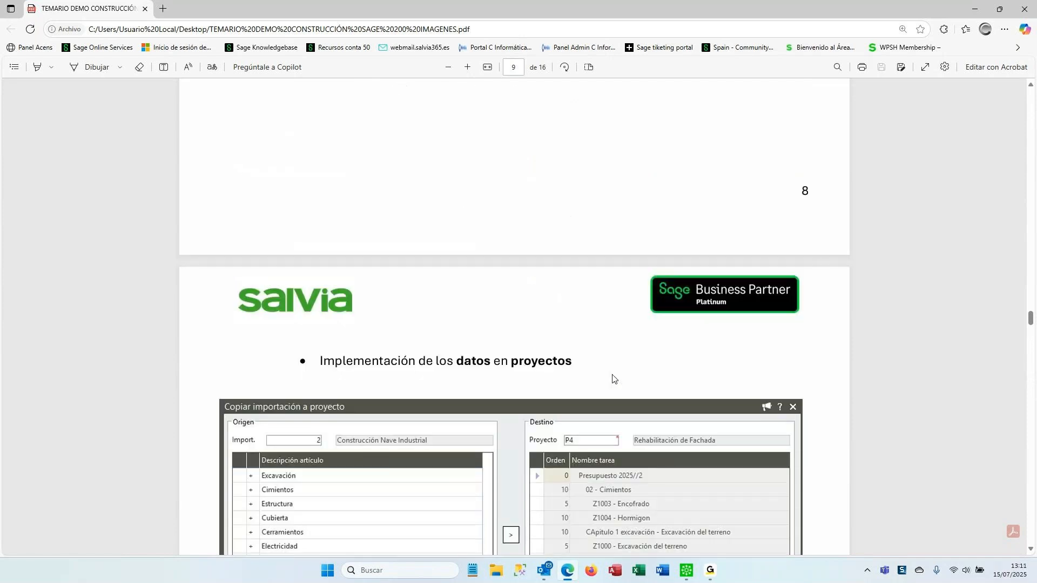
pyautogui.scroll(7, 629, 348)
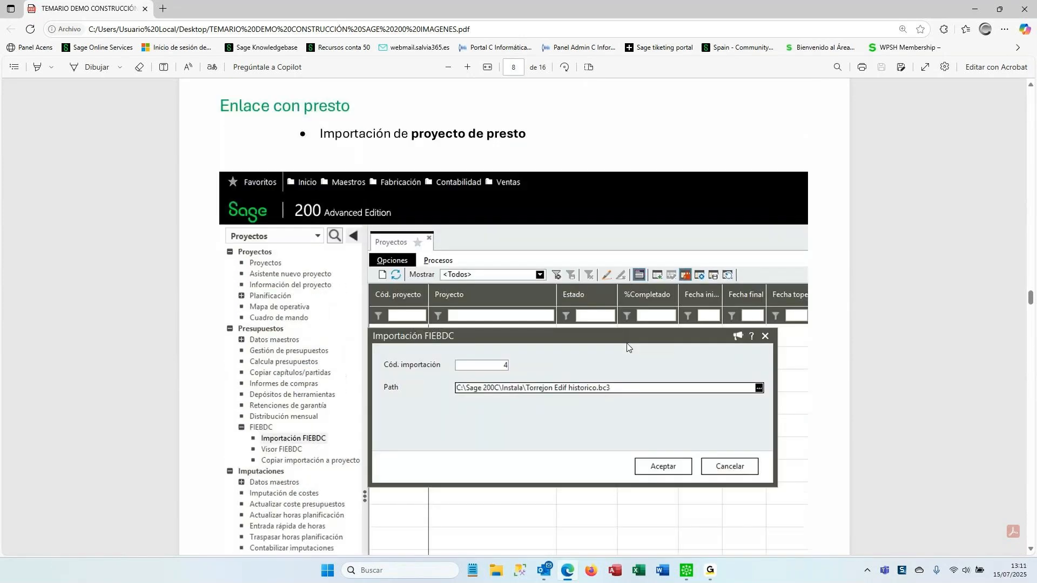
pyautogui.scroll(10, 685, 328)
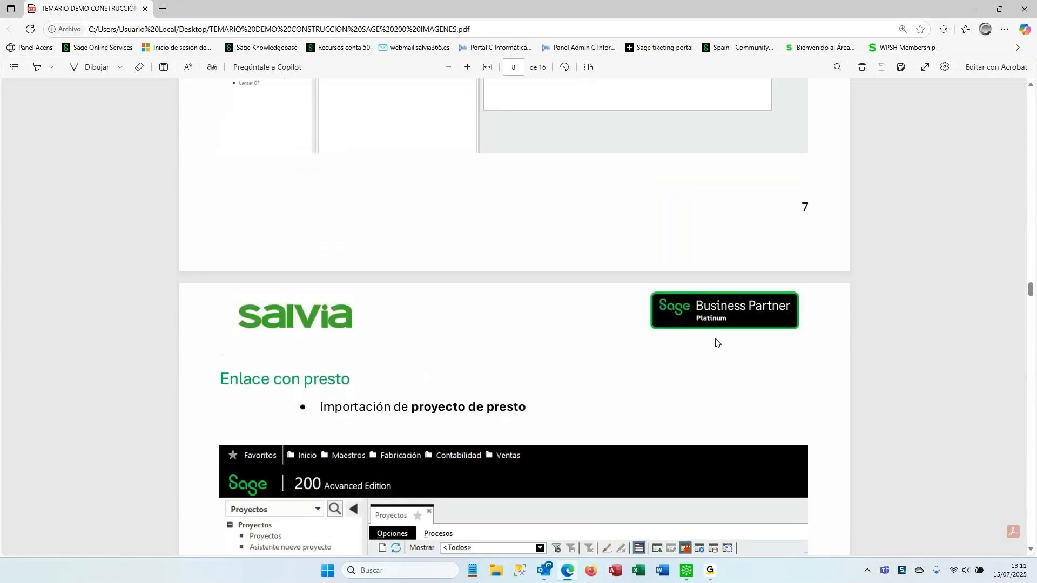
pyautogui.scroll(8, 583, 409)
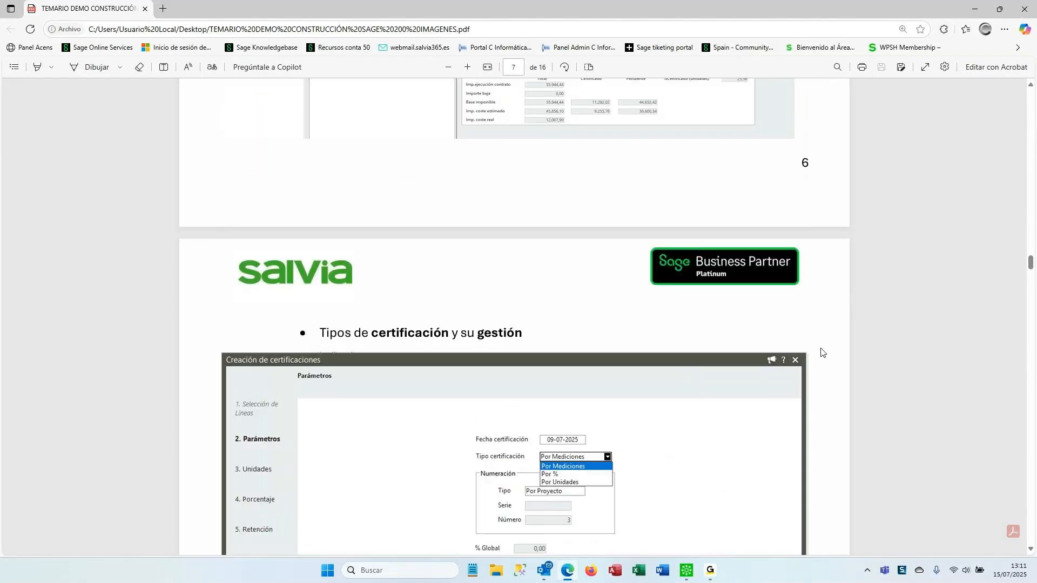
pyautogui.scroll(10, 835, 356)
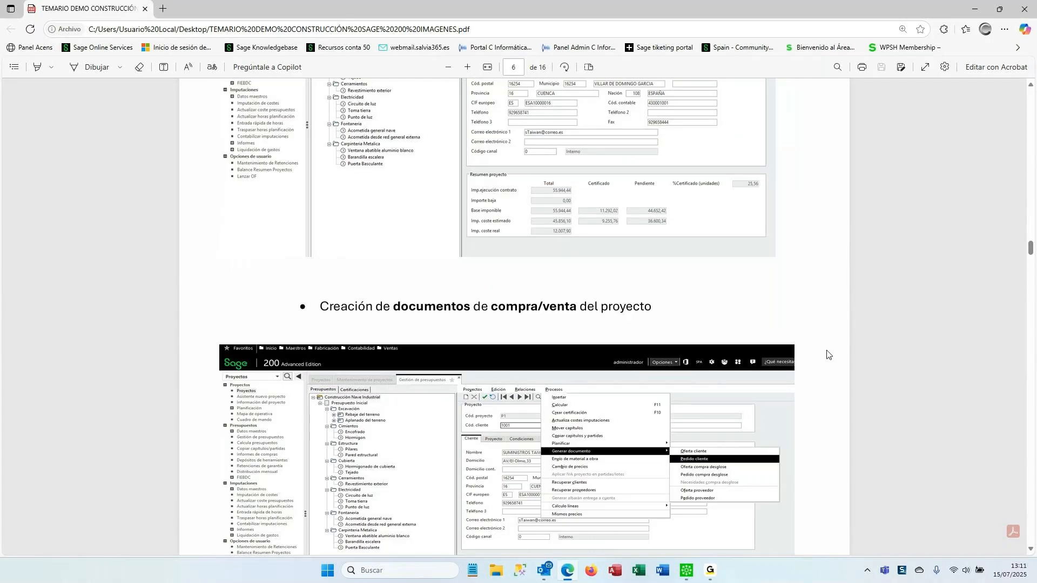
pyautogui.scroll(10, 809, 355)
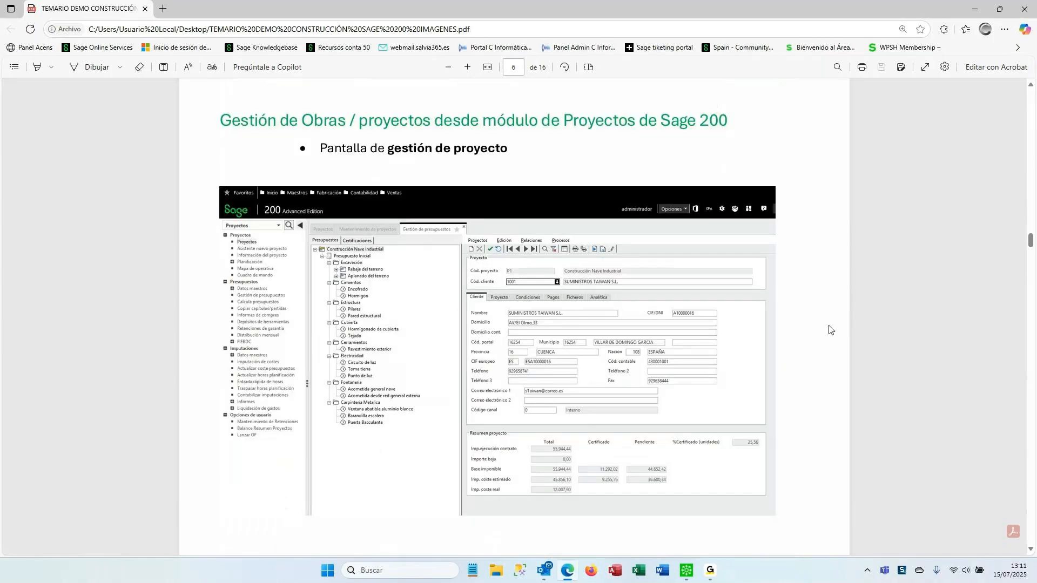
pyautogui.scroll(5, 780, 308)
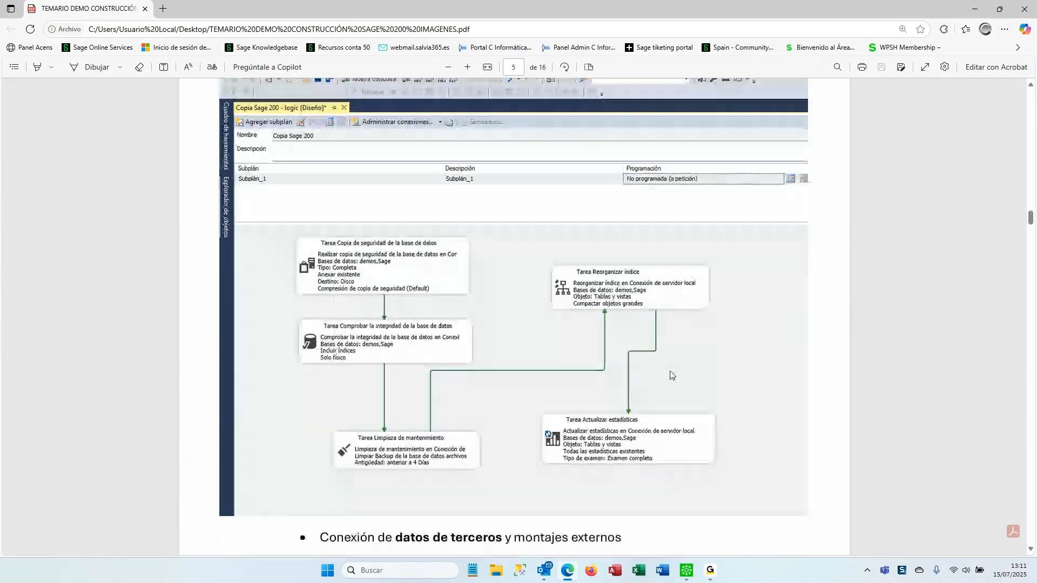
# Examine the project management screen shown in the Gestión de Obras / proyectos section on page 6.
pyautogui.scroll(-9, 765, 419)
pyautogui.scroll(-5, 742, 437)
pyautogui.scroll(3, 748, 437)
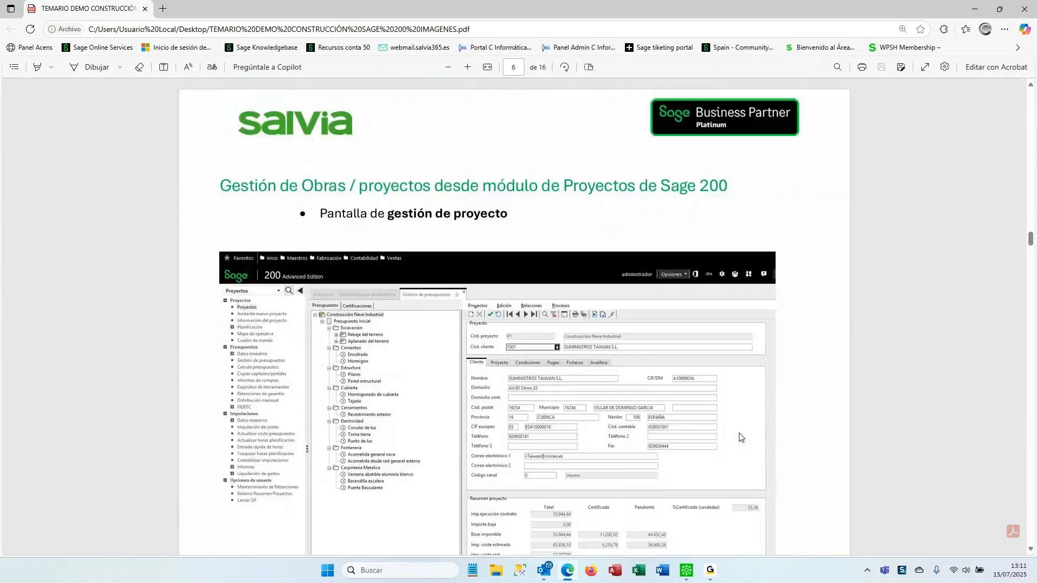
pyautogui.scroll(3, 757, 434)
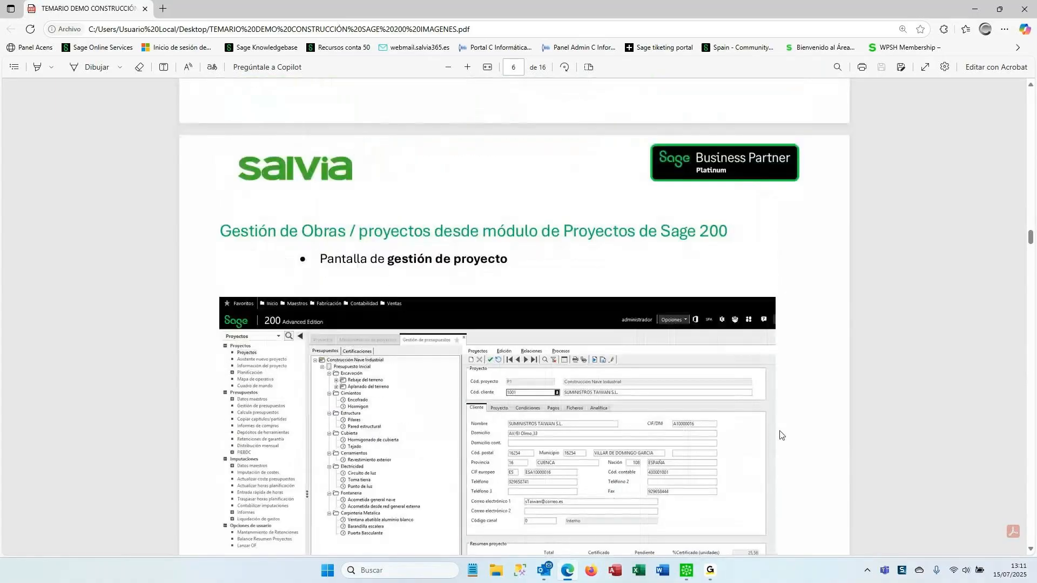
pyautogui.scroll(-2, 815, 440)
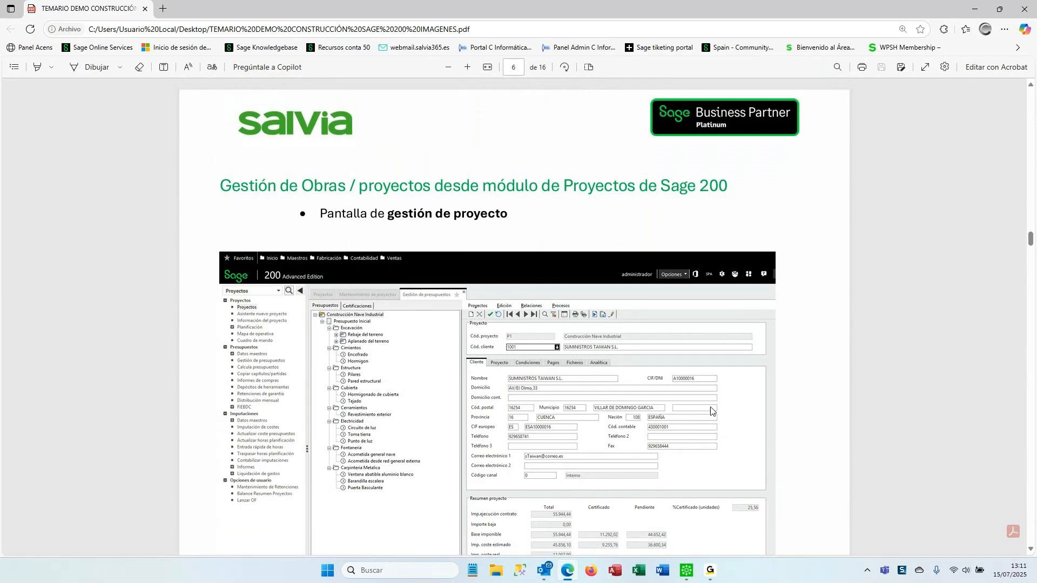
pyautogui.scroll(-1, 800, 378)
pyautogui.scroll(-1, 800, 378)
pyautogui.scroll(1, 801, 378)
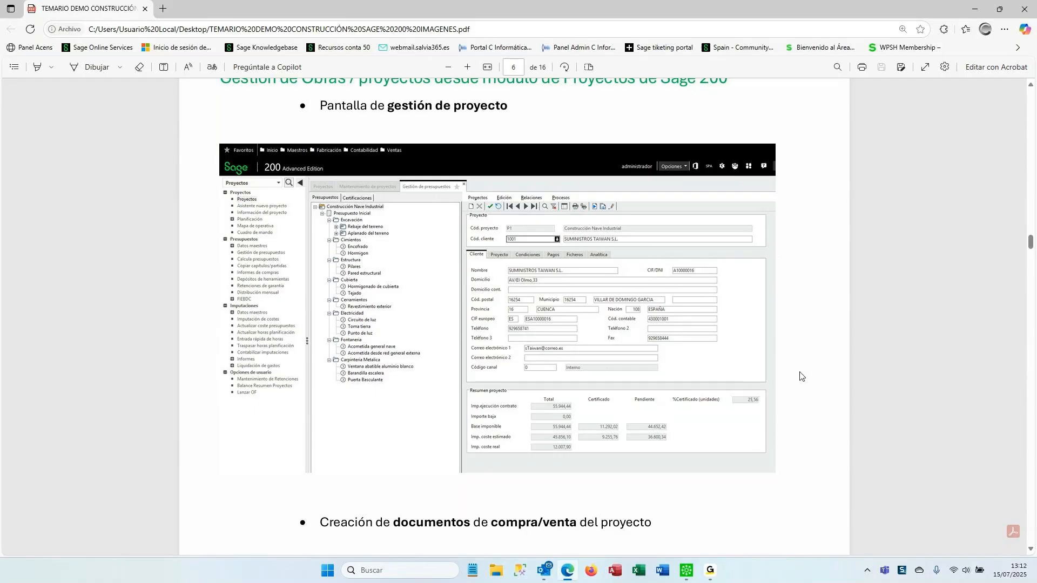
# Review the syllabus forwards from page 6 through certifications and the Presto link to the origin certification from orders on page 10.
pyautogui.scroll(-5, 789, 416)
pyautogui.scroll(-15, 785, 430)
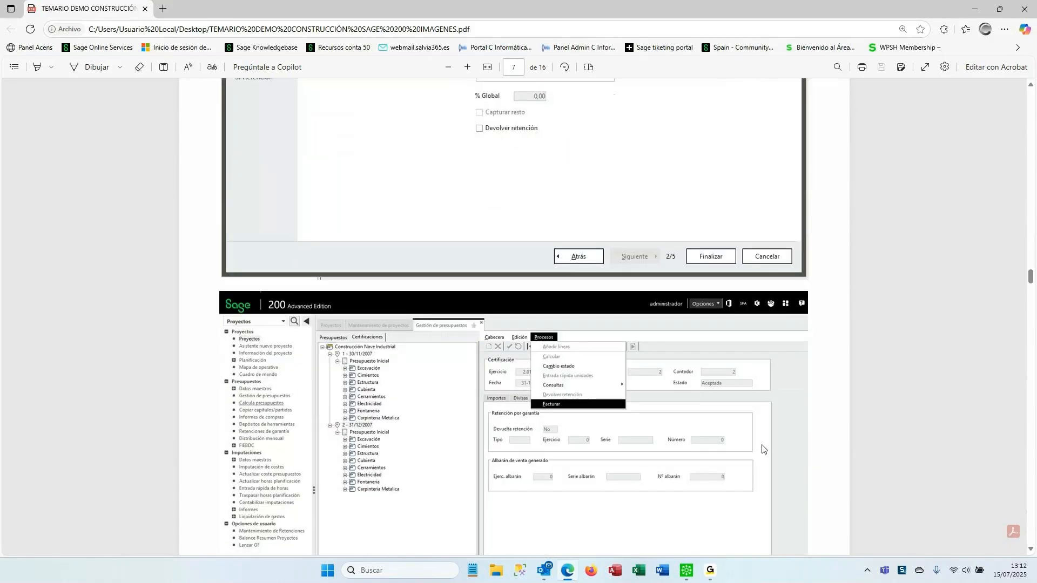
pyautogui.scroll(-15, 710, 475)
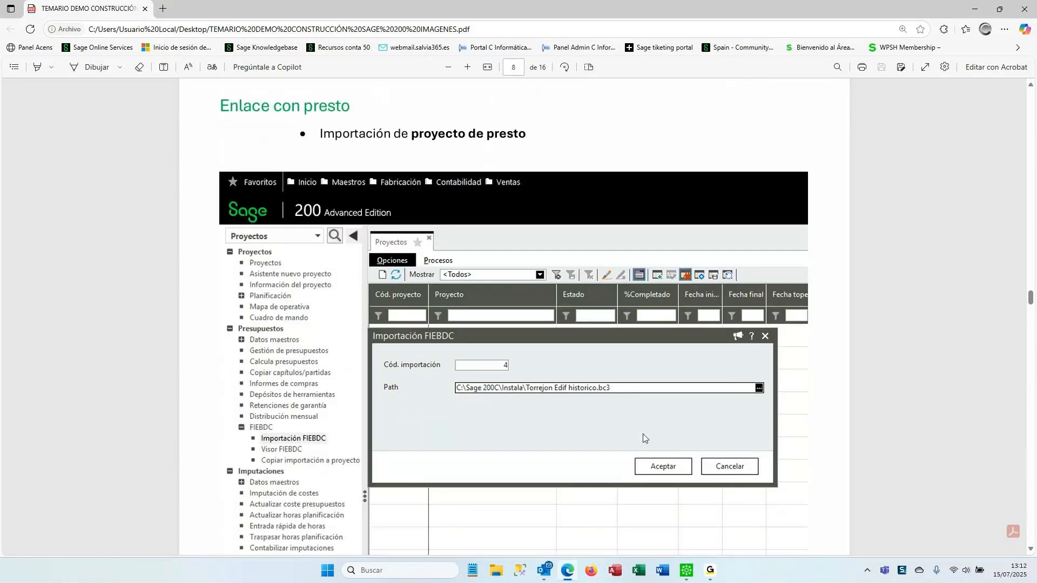
pyautogui.scroll(-6, 547, 383)
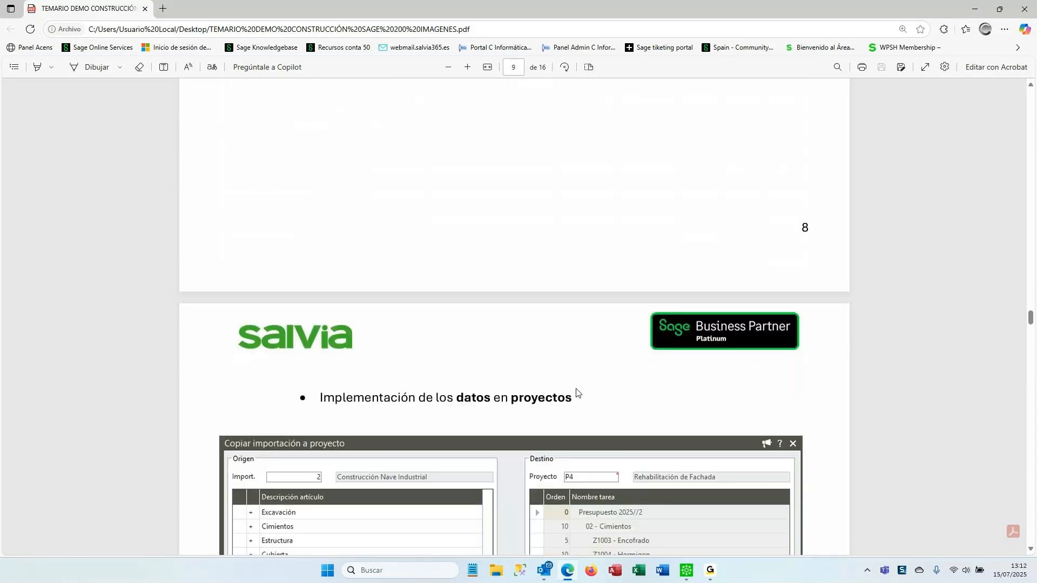
pyautogui.scroll(-3, 547, 394)
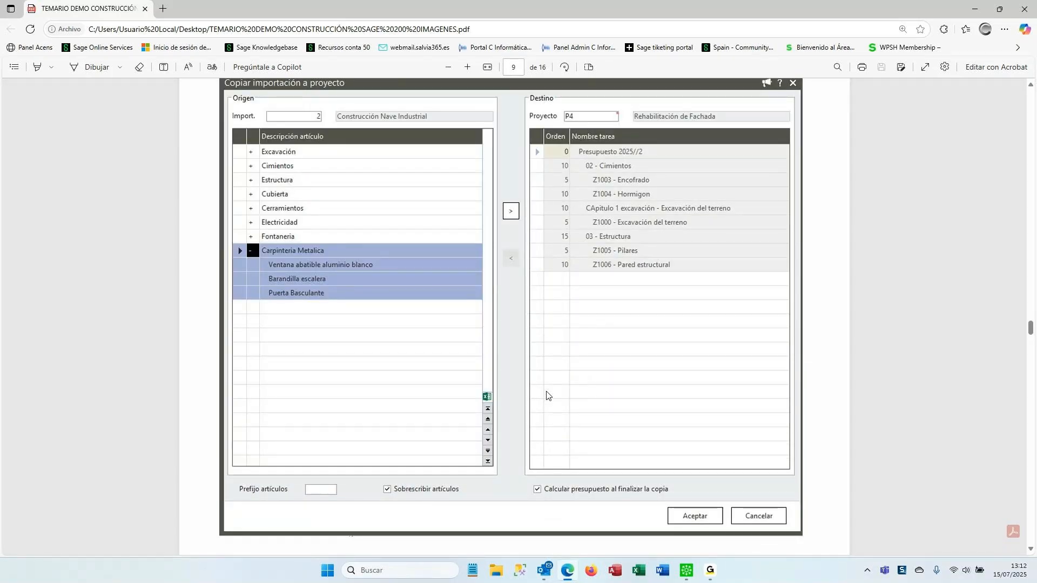
pyautogui.scroll(-3, 547, 395)
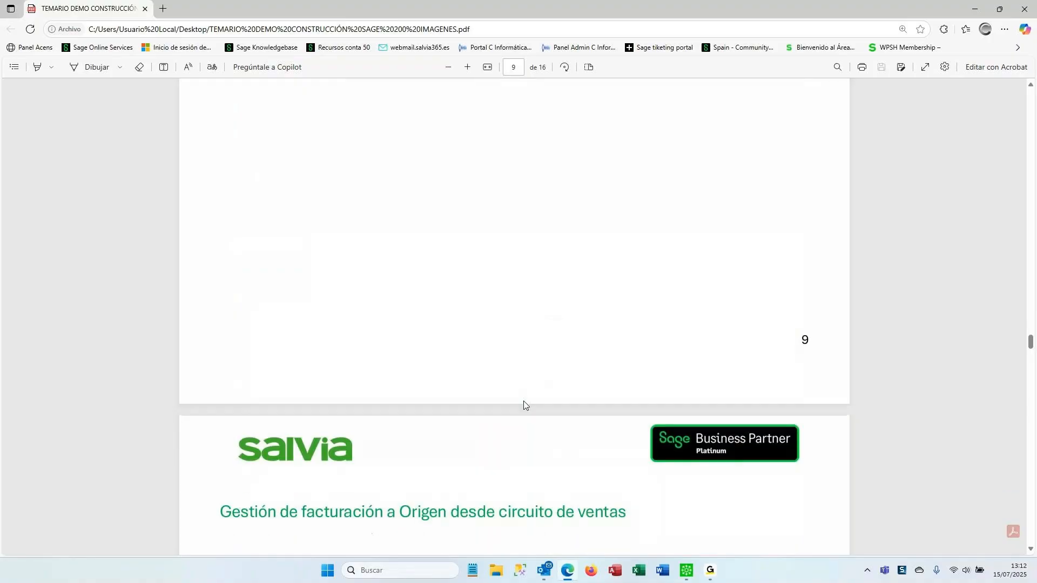
pyautogui.scroll(-9, 524, 404)
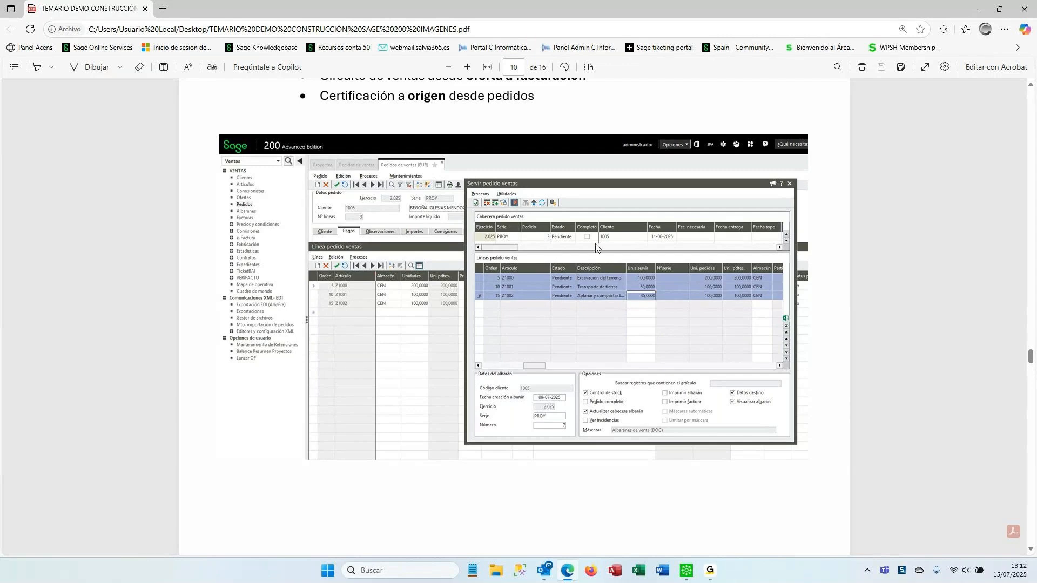
# Return to the Presto link pages of the syllabus, from copying the import to a project back to Importación FIEBDC.
pyautogui.scroll(8, 597, 248)
pyautogui.moveTo(687, 576)
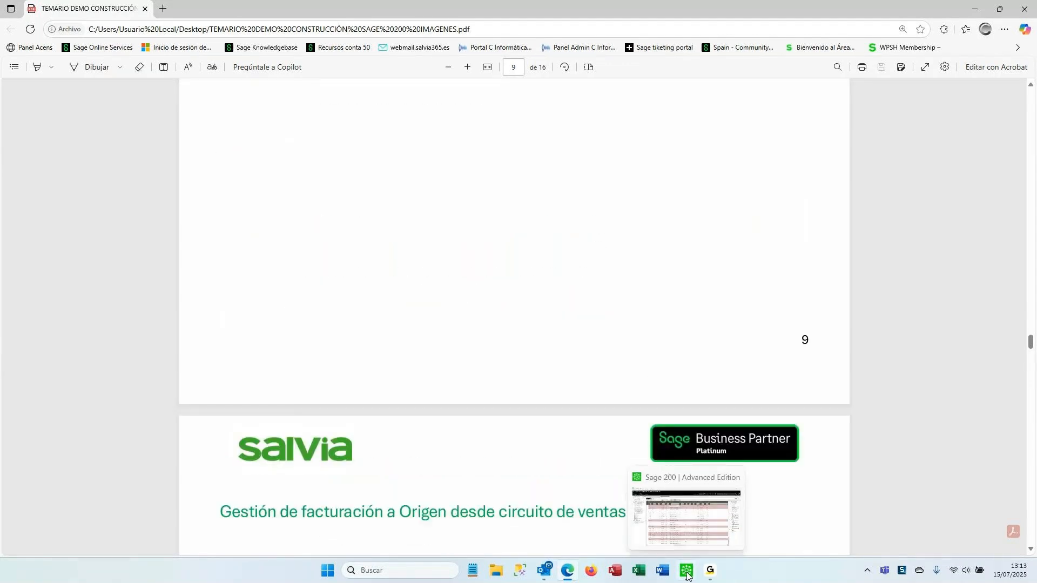
pyautogui.scroll(5, 497, 326)
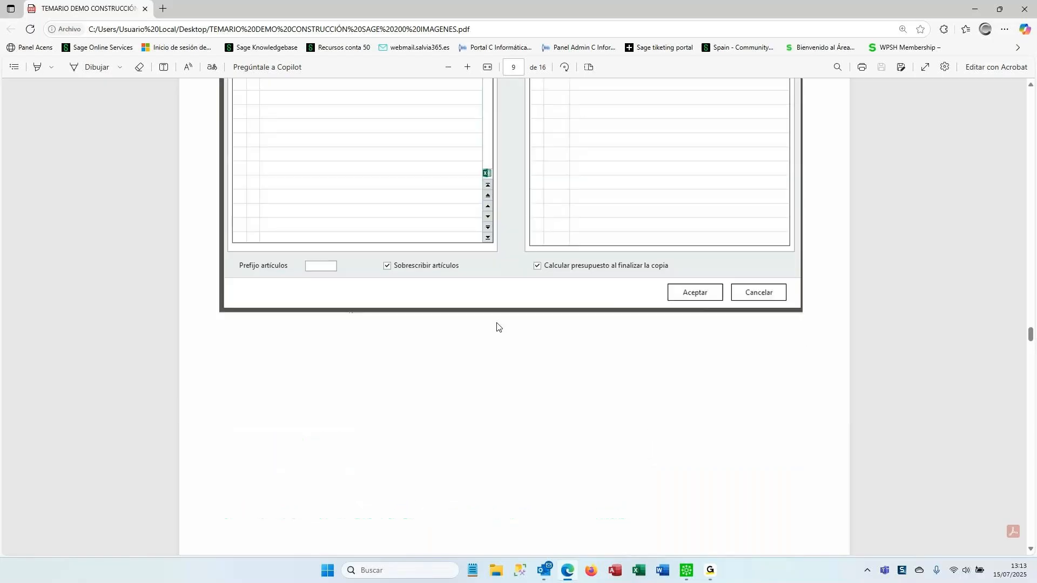
pyautogui.scroll(10, 497, 327)
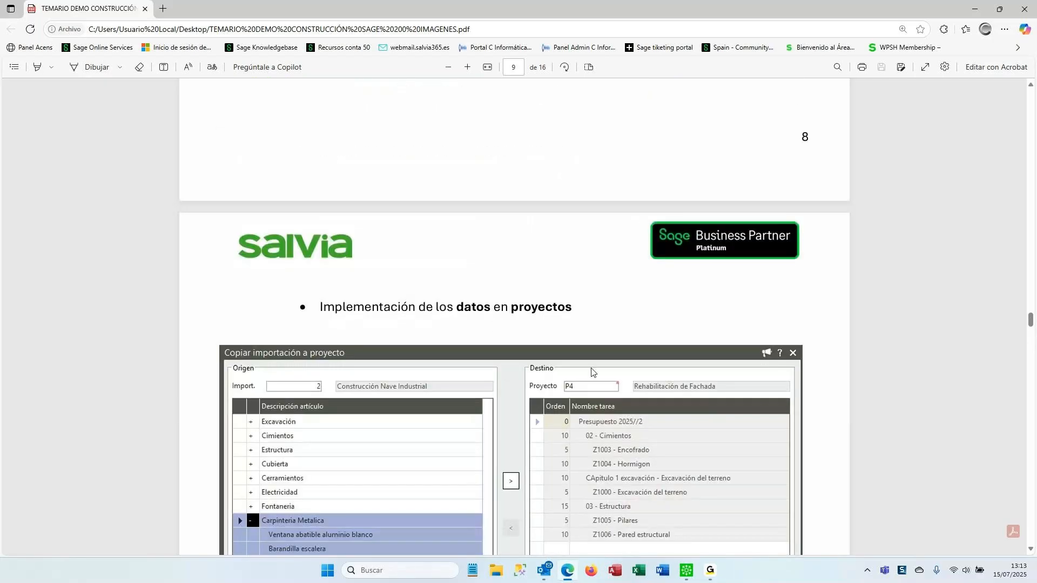
pyautogui.scroll(10, 591, 372)
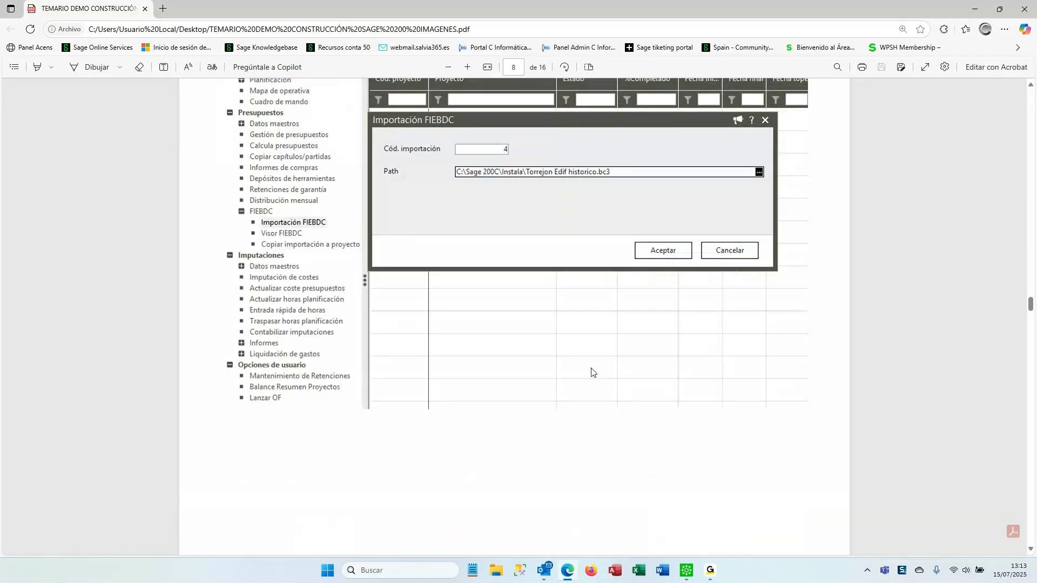
# Switch to Sage 200, open the purchase order for Hierros y Aceros, S.A. and check its line and analytic project assignment.
pyautogui.click(687, 571)
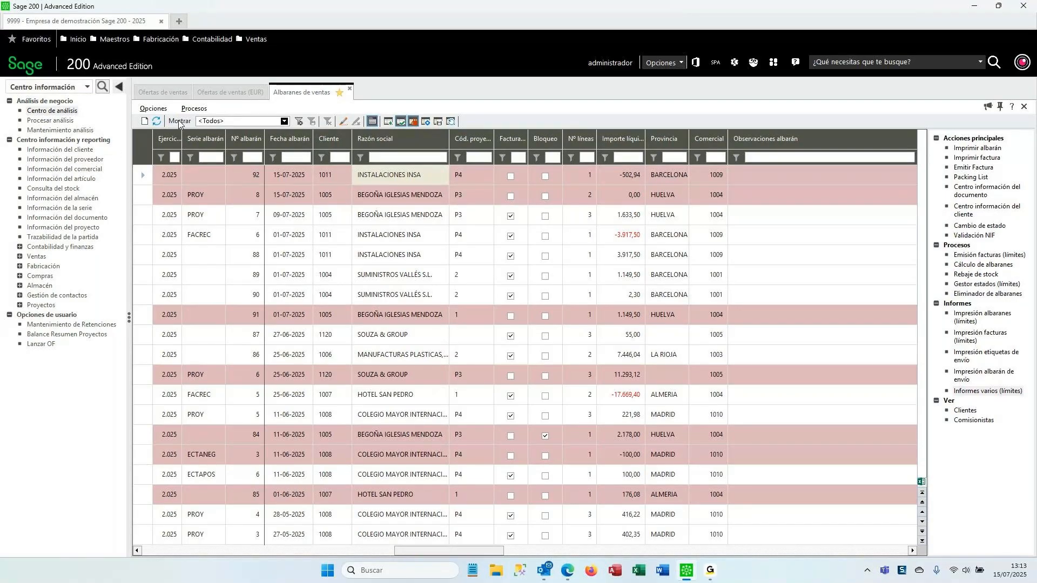
pyautogui.click(70, 91)
pyautogui.click(45, 135)
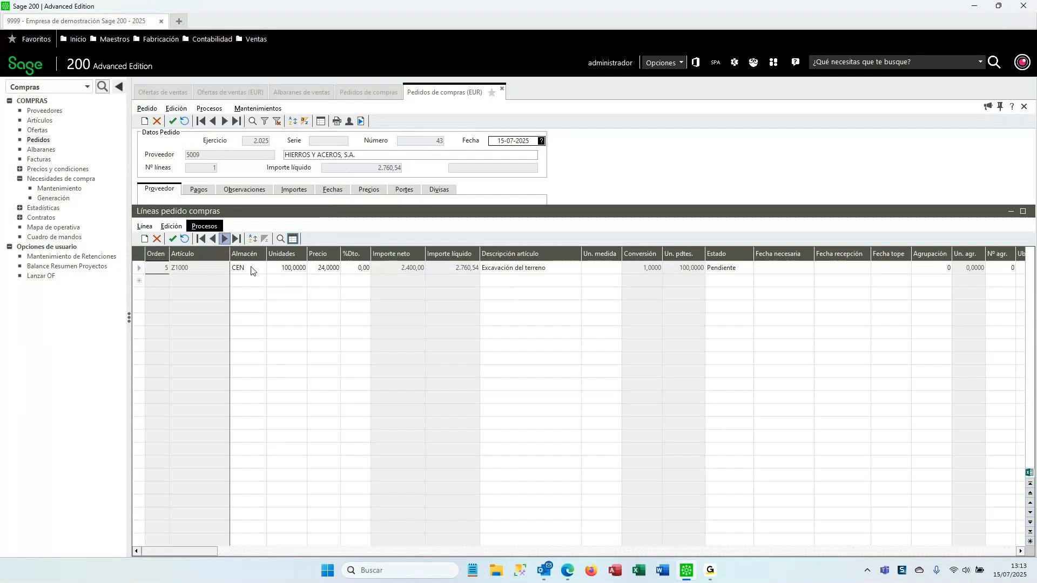
pyautogui.click(251, 268)
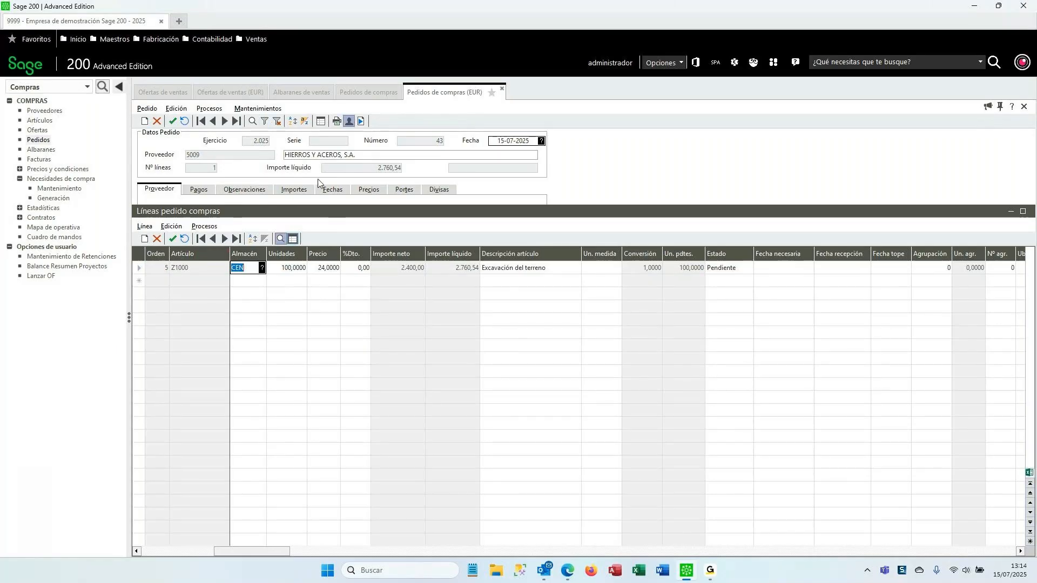
pyautogui.click(340, 190)
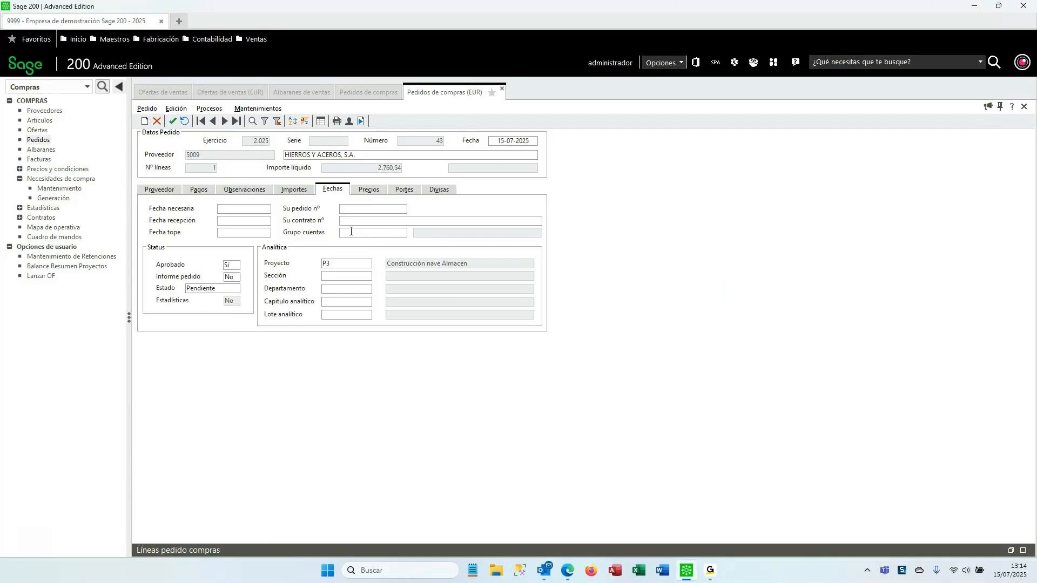
pyautogui.click(344, 262)
# Open the cost imputations in the Proyectos module with the default selection and show the material lines.
pyautogui.click(87, 87)
pyautogui.click(46, 242)
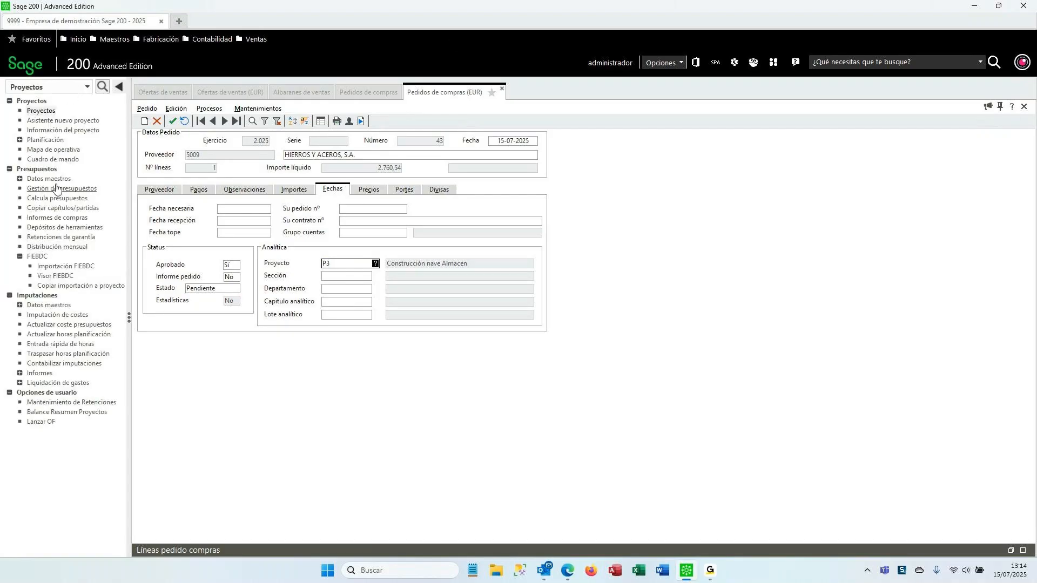
pyautogui.click(62, 317)
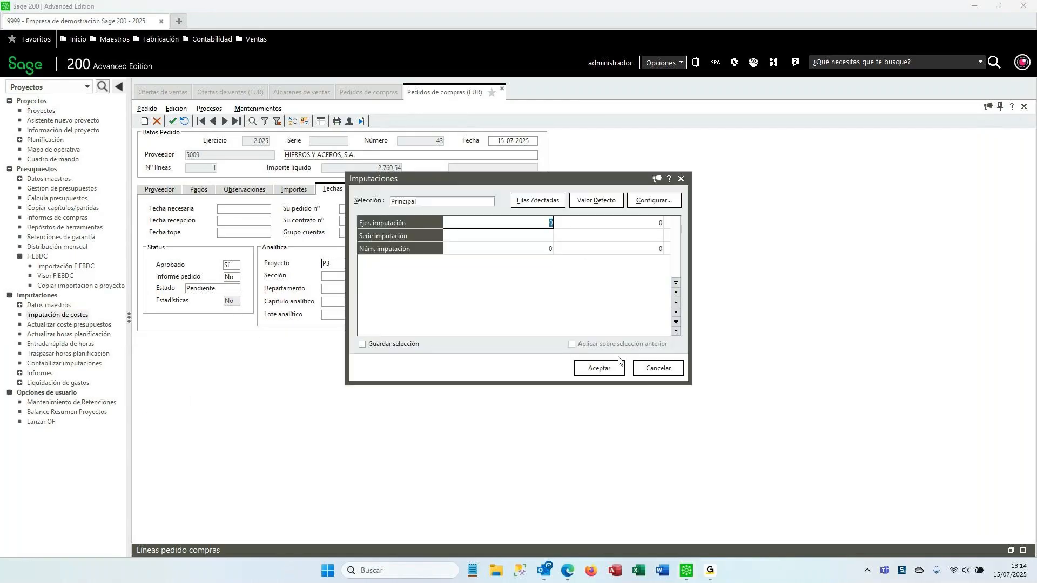
pyautogui.click(597, 367)
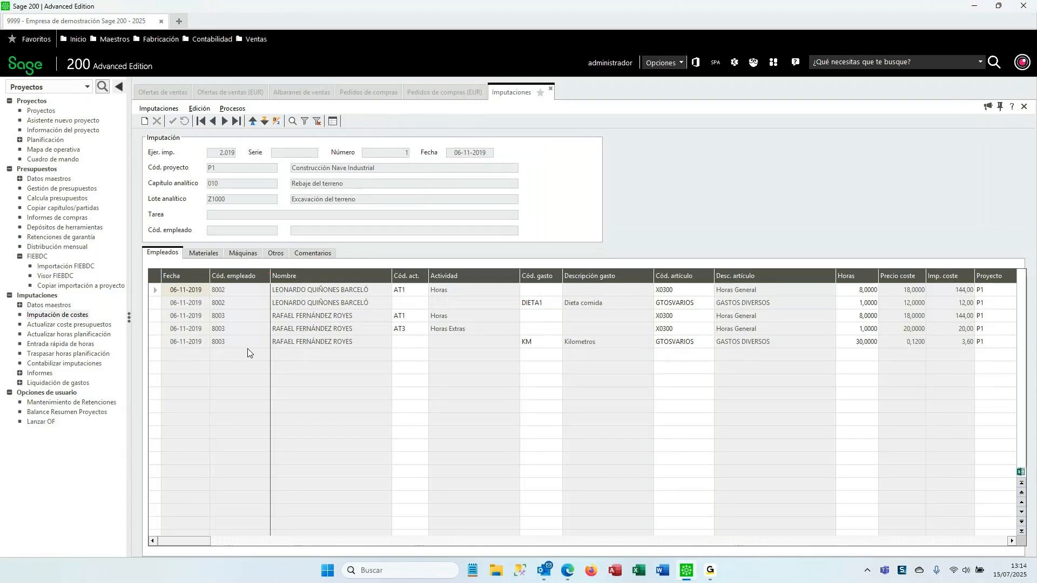
pyautogui.click(205, 253)
pyautogui.rightClick(157, 290)
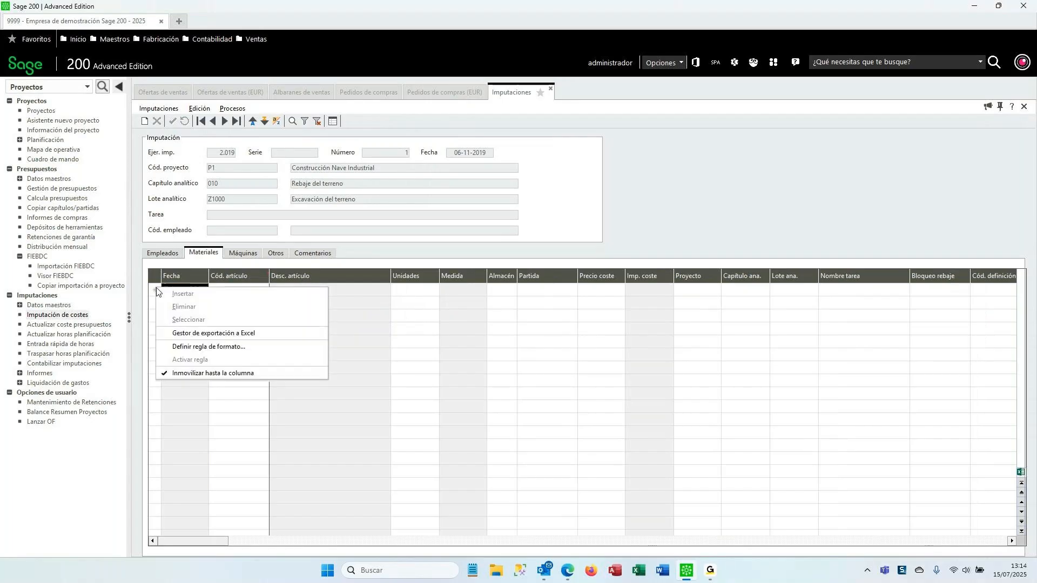
# Create a new cost imputation and assign it to project P4.
pyautogui.click(144, 121)
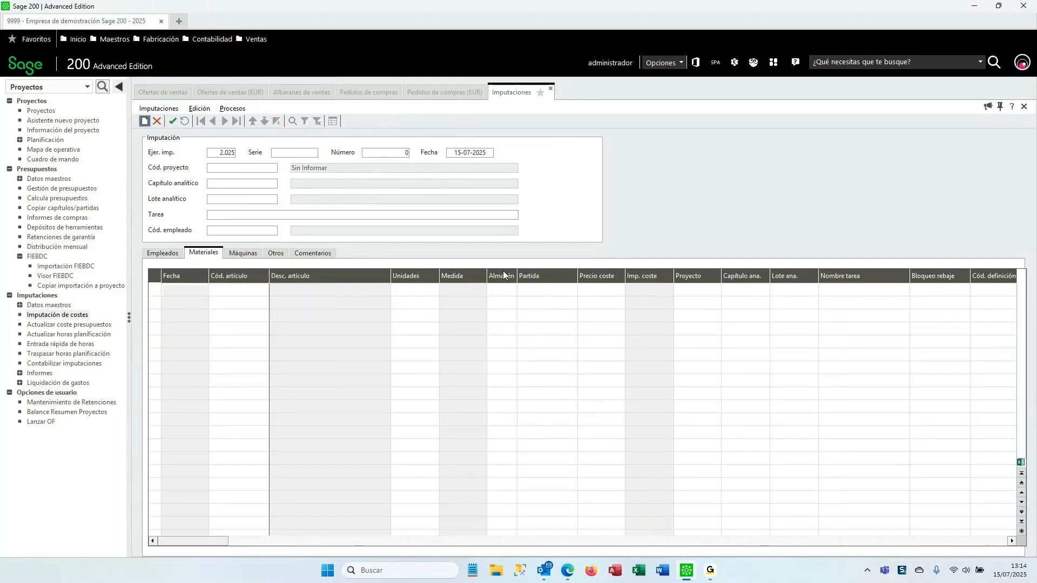
pyautogui.press('Tab')
pyautogui.press('Tab')
pyautogui.press('Tab')
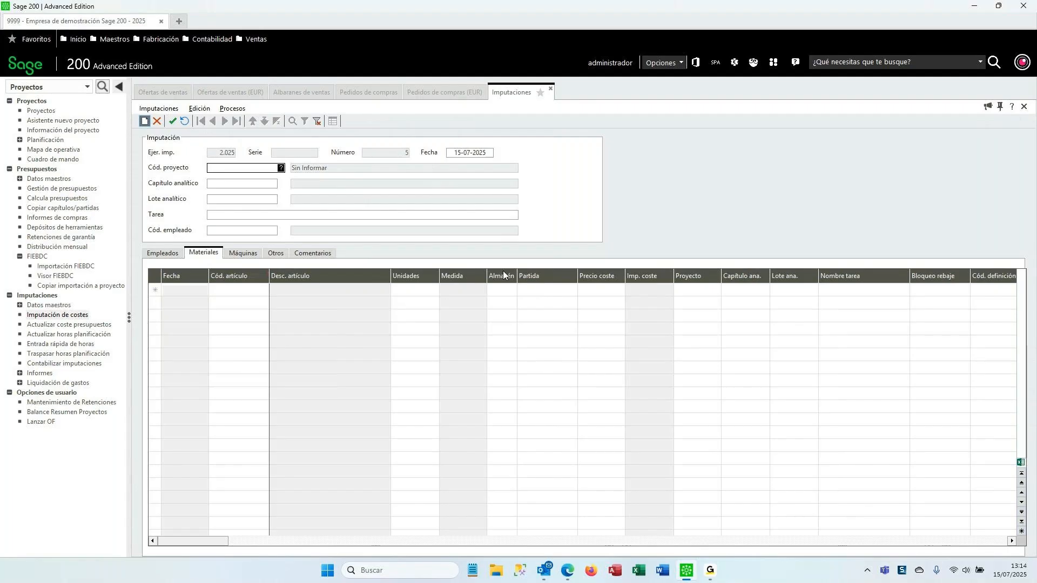
pyautogui.write('P4')
pyautogui.press('Tab')
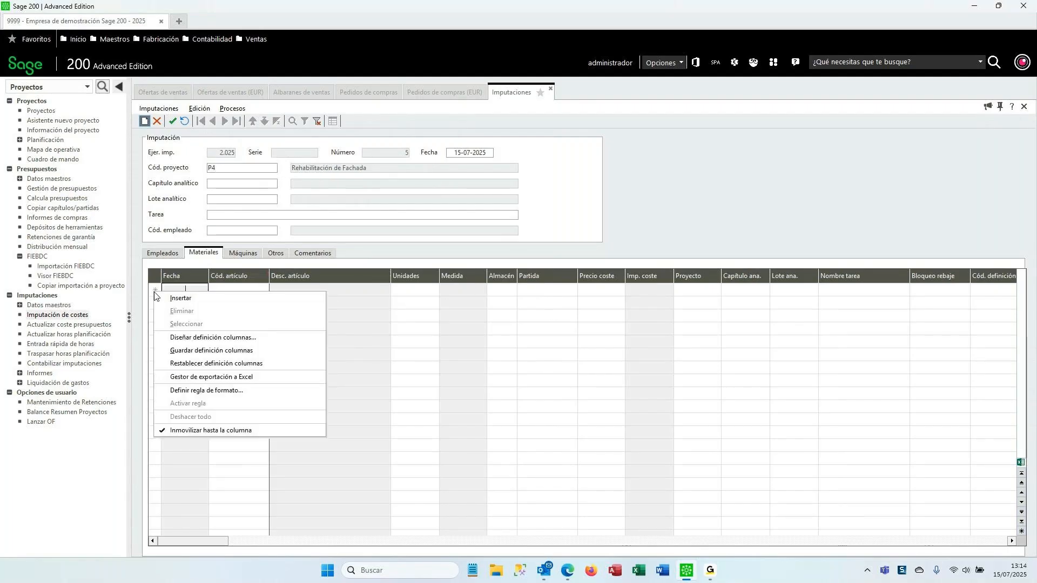
# Insert a material line in the imputation with article code Z4004.
pyautogui.click(179, 298)
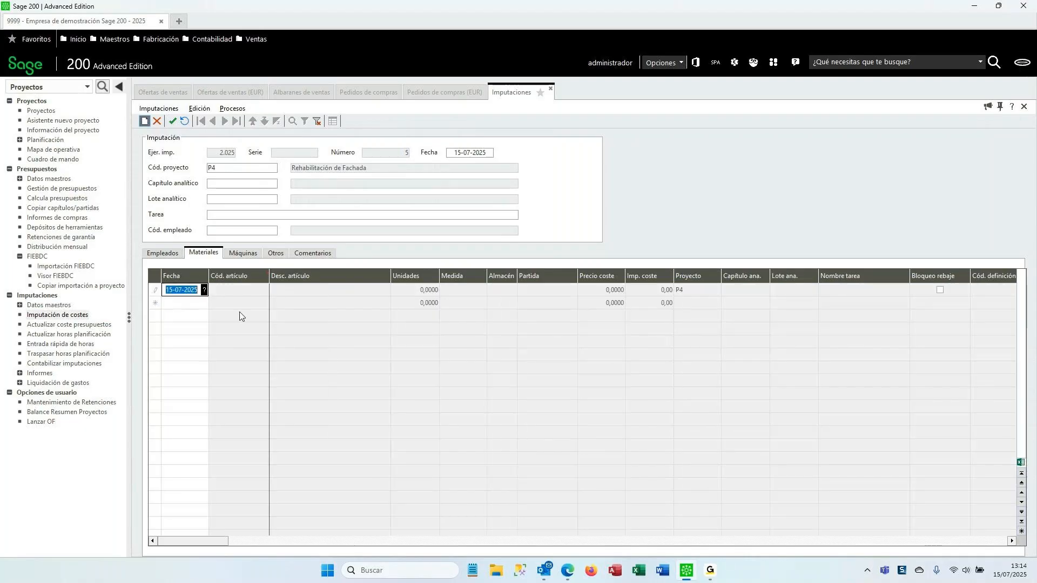
pyautogui.click(243, 292)
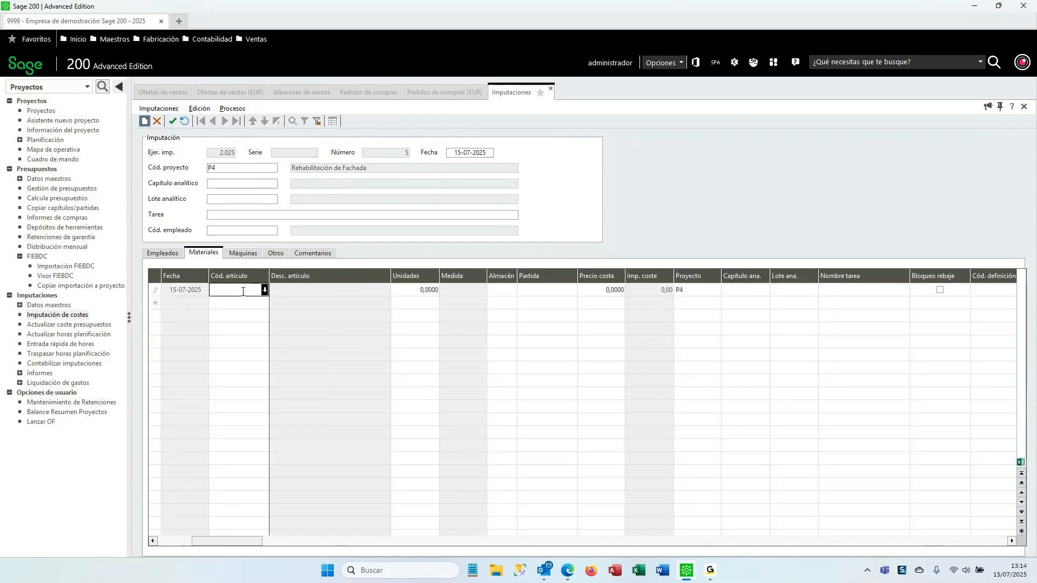
pyautogui.write('Z4004')
pyautogui.press('Tab')
pyautogui.press('Tab')
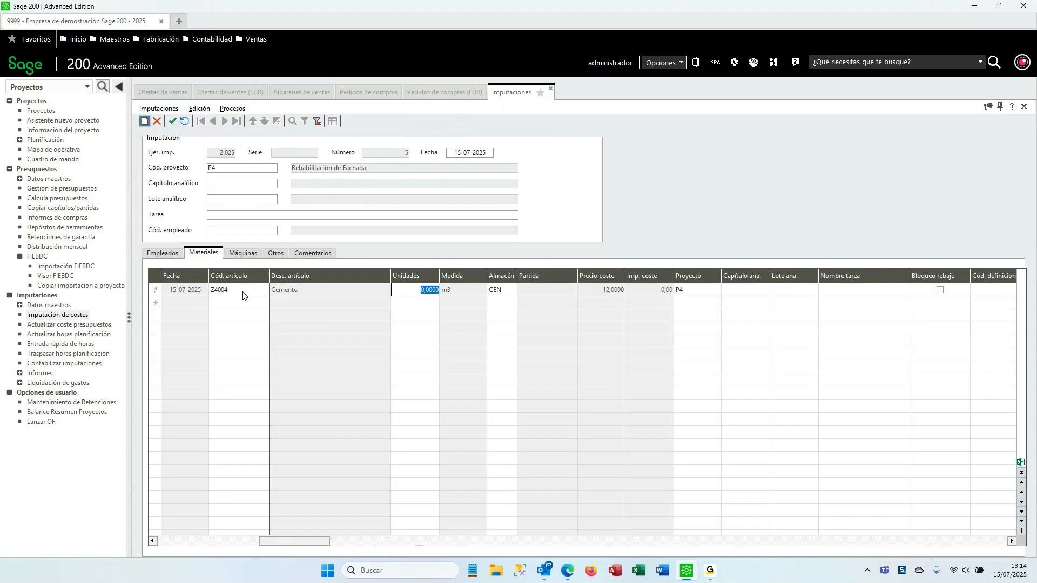
# Look up the available warehouses for the cement line without changing the assigned one.
pyautogui.press('Tab')
pyautogui.press('Tab')
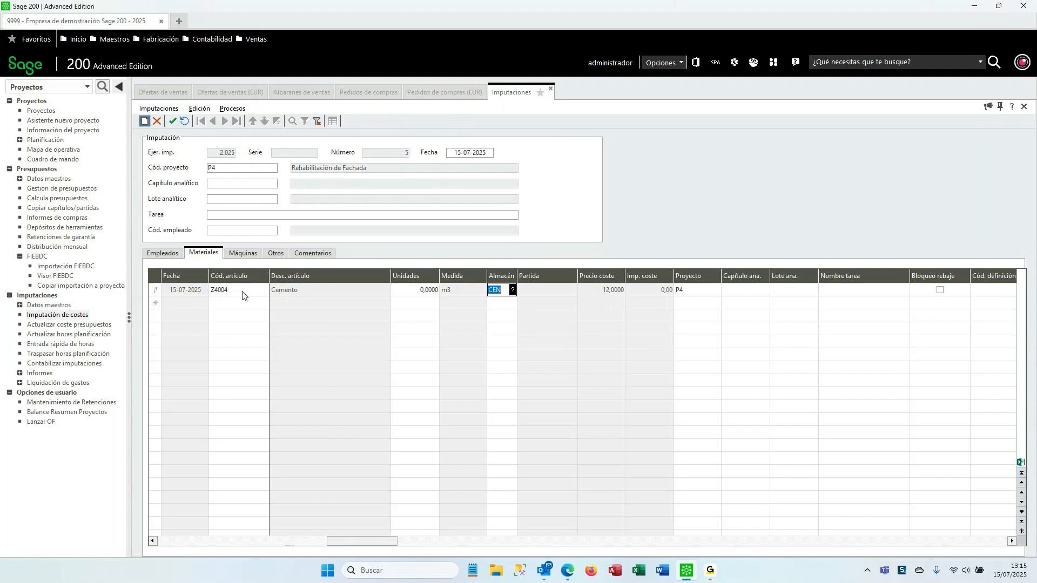
pyautogui.click(513, 290)
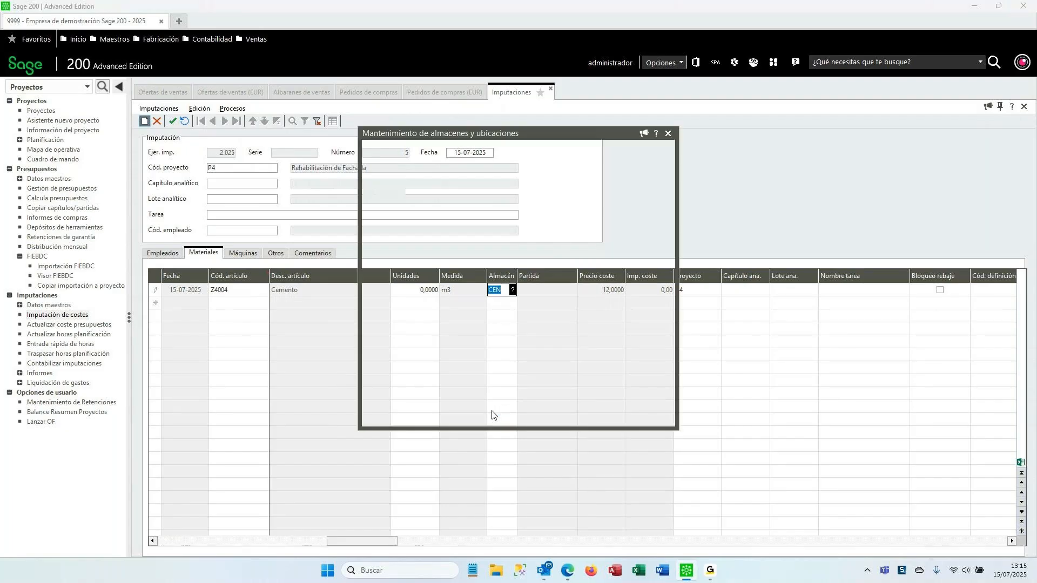
pyautogui.click(638, 415)
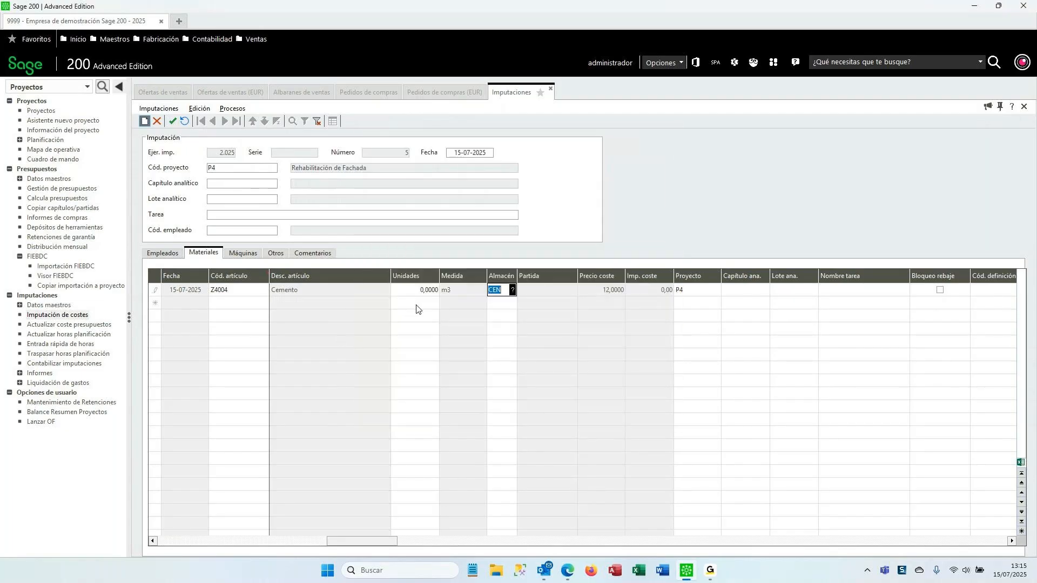
# Set the cement line to 200 units and save the imputation, accepting the stock reduction.
pyautogui.click(416, 291)
pyautogui.write('200')
pyautogui.press('Tab')
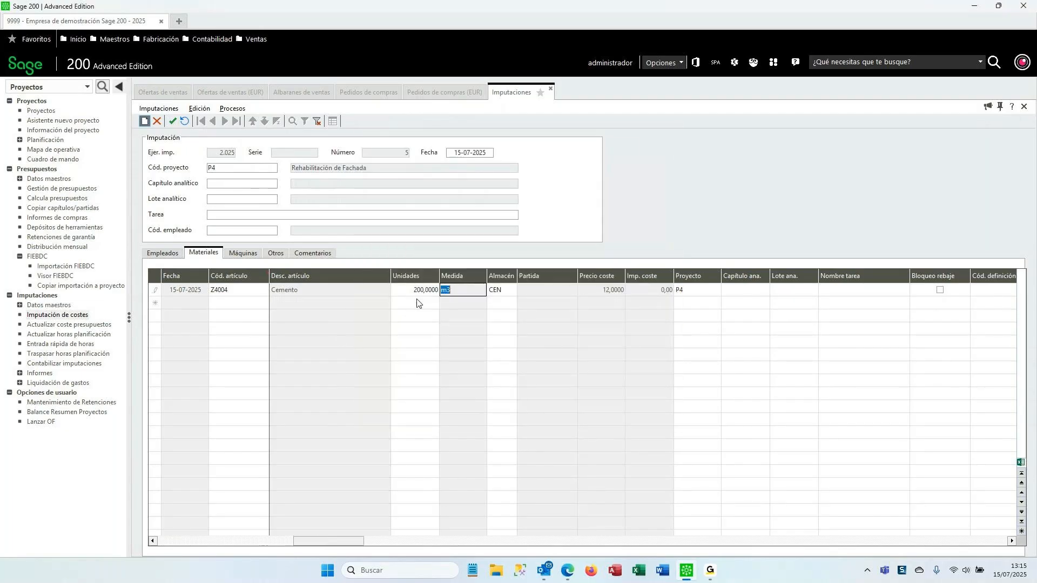
pyautogui.click(172, 121)
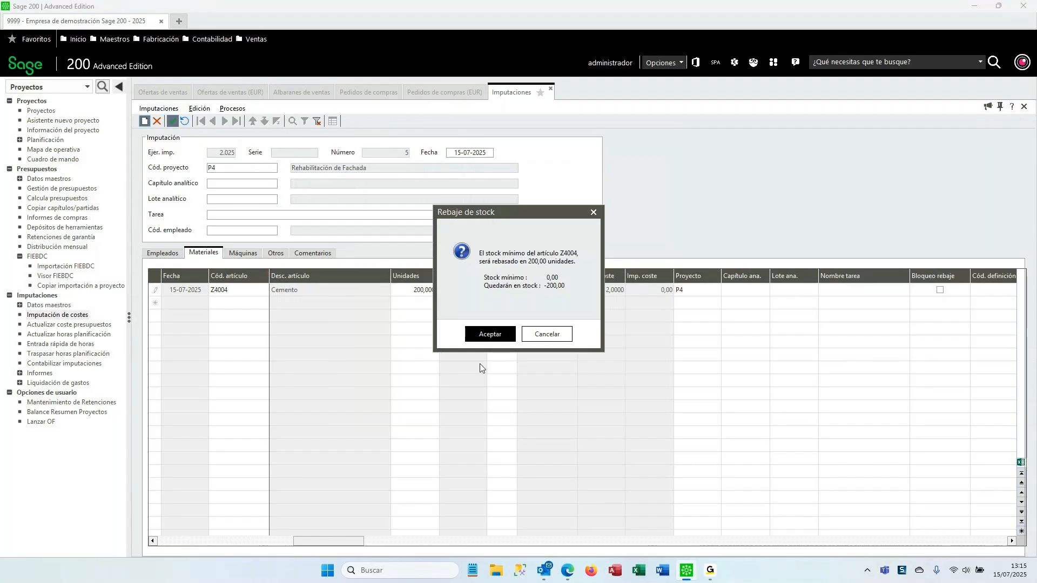
pyautogui.click(491, 337)
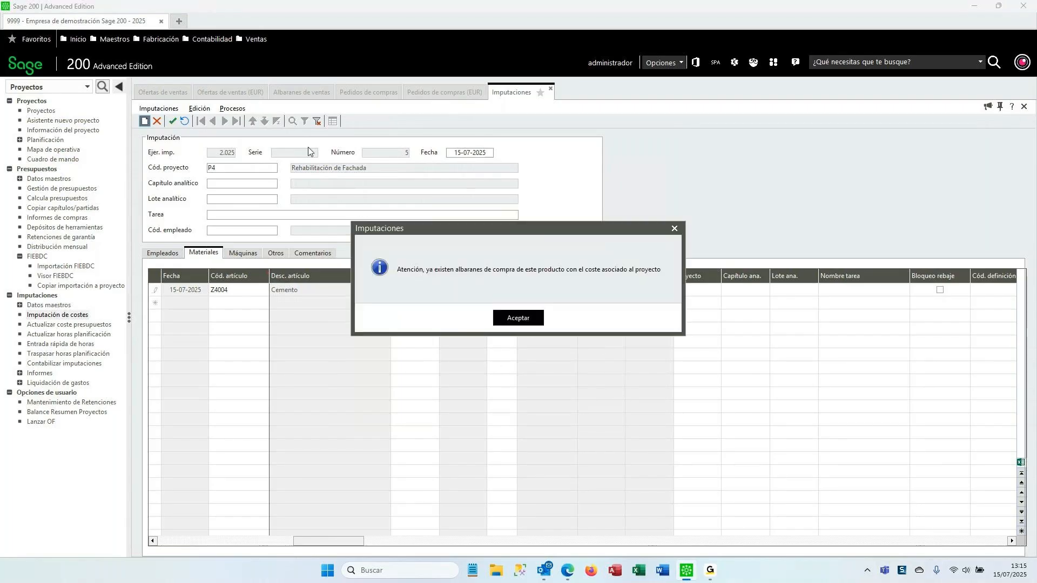
pyautogui.click(525, 324)
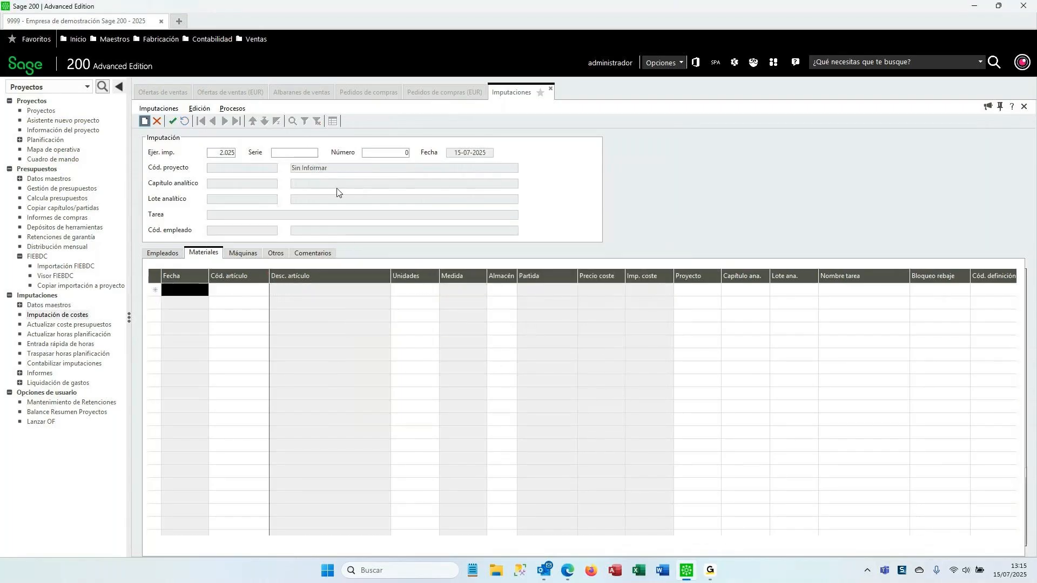
# Return to the saved P4 imputation and check its cement line and available accounting processes.
pyautogui.click(144, 124)
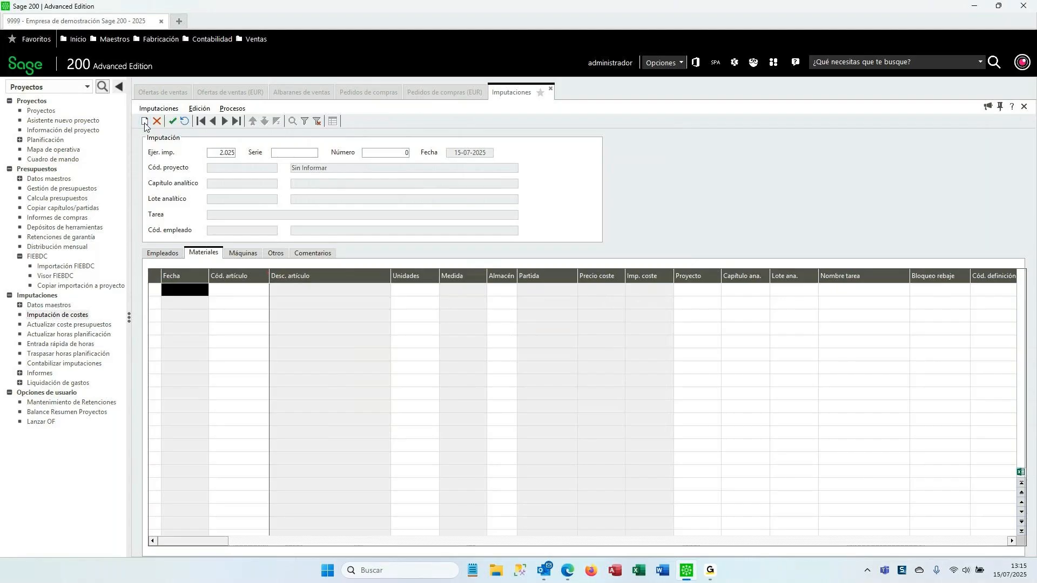
pyautogui.click(241, 290)
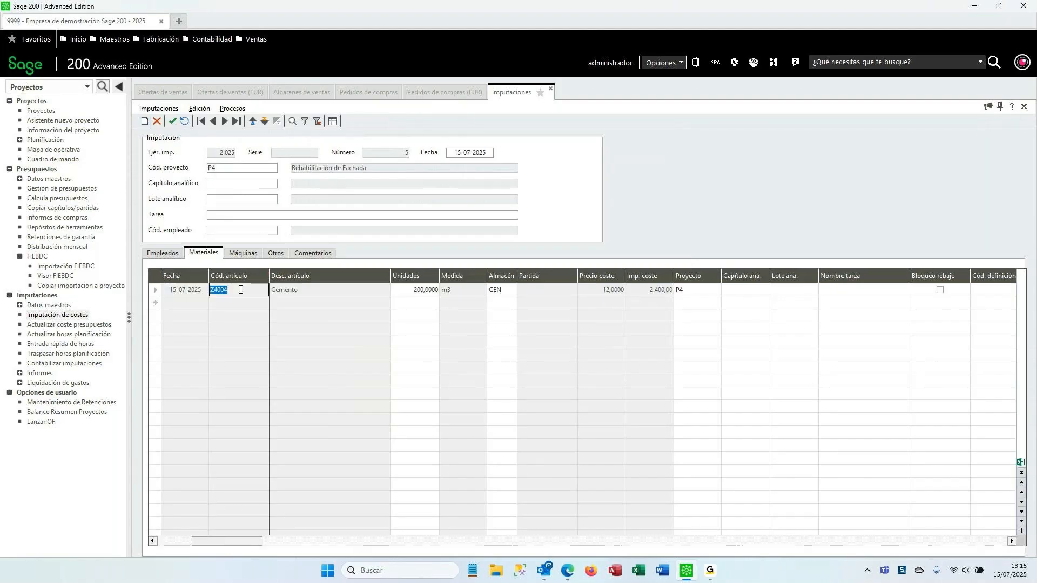
pyautogui.rightClick(238, 295)
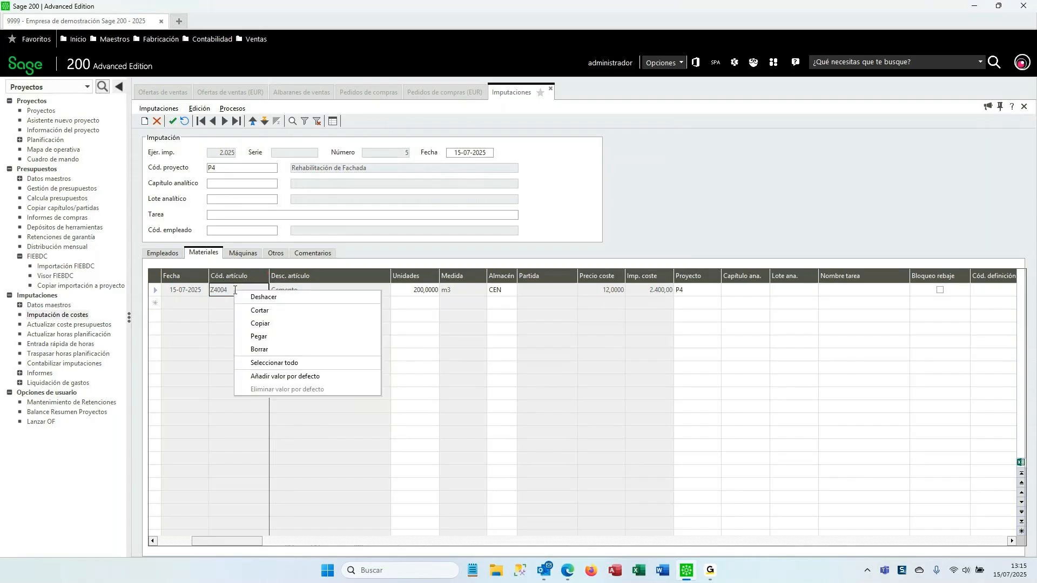
pyautogui.click(199, 289)
pyautogui.click(219, 290)
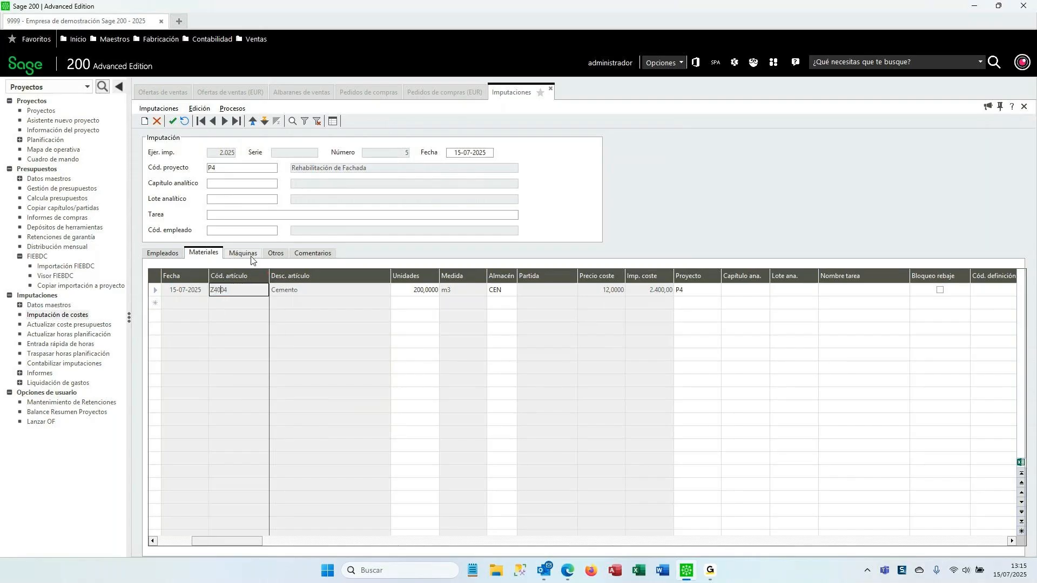
pyautogui.click(234, 110)
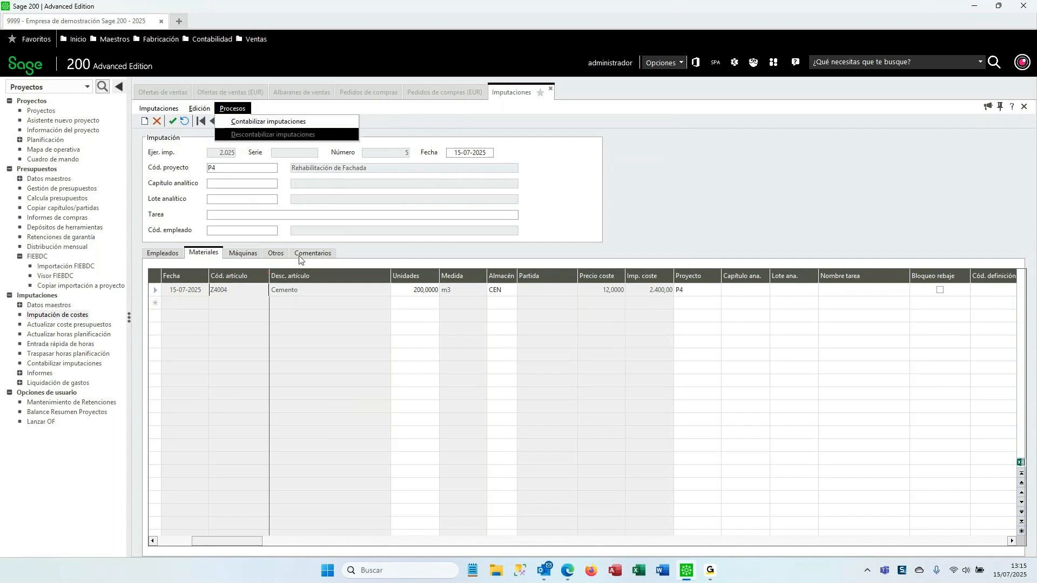
pyautogui.click(229, 293)
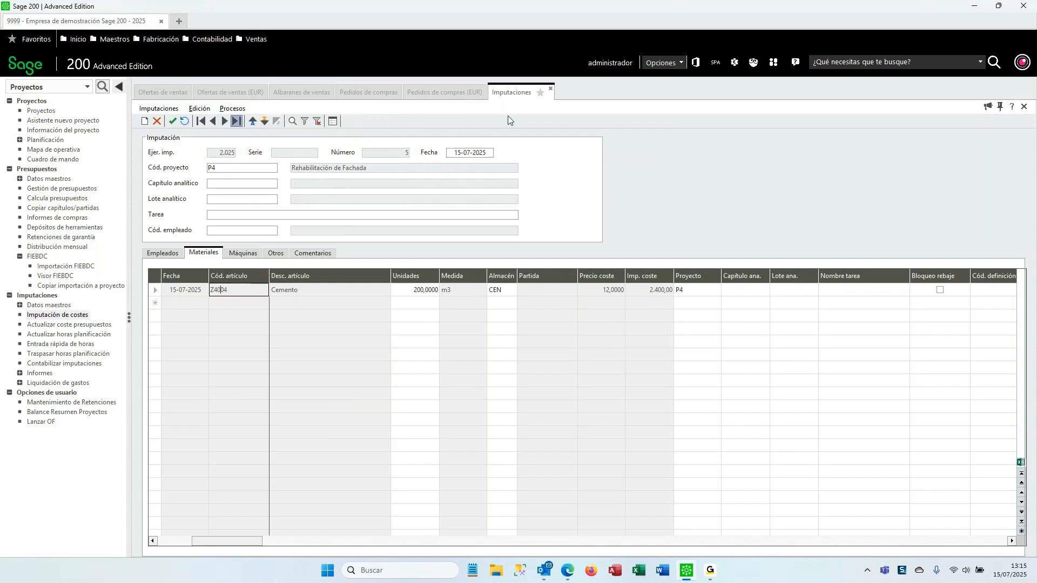
# Close the imputations screen, the open purchase order and the purchase orders list.
pyautogui.click(551, 89)
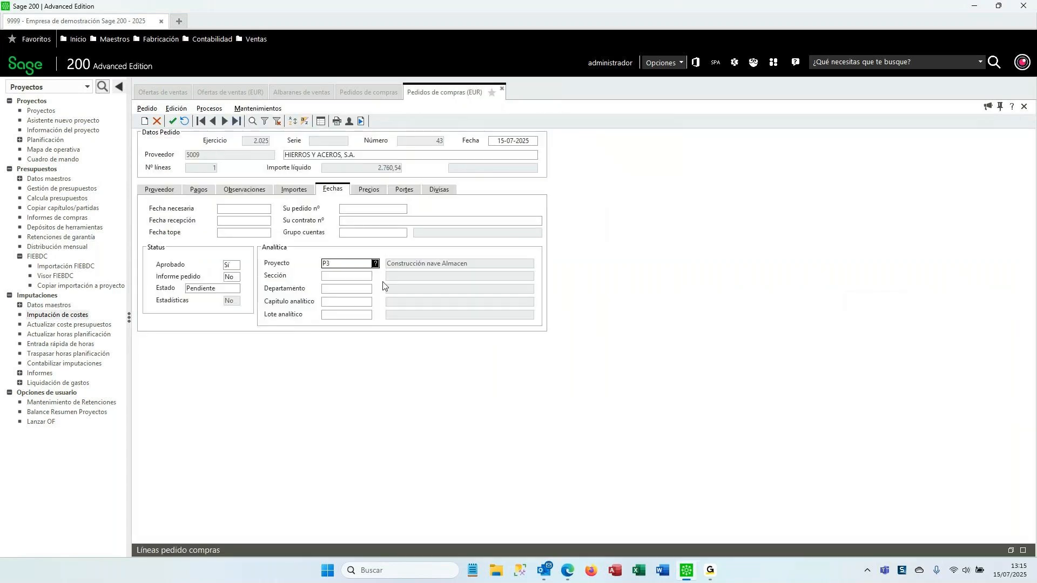
pyautogui.click(502, 89)
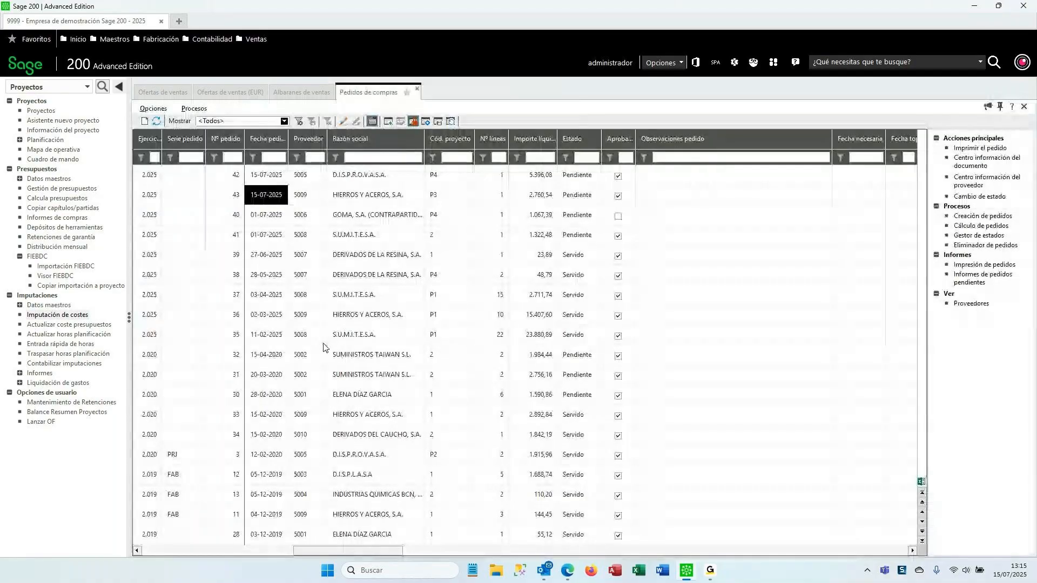
pyautogui.click(418, 90)
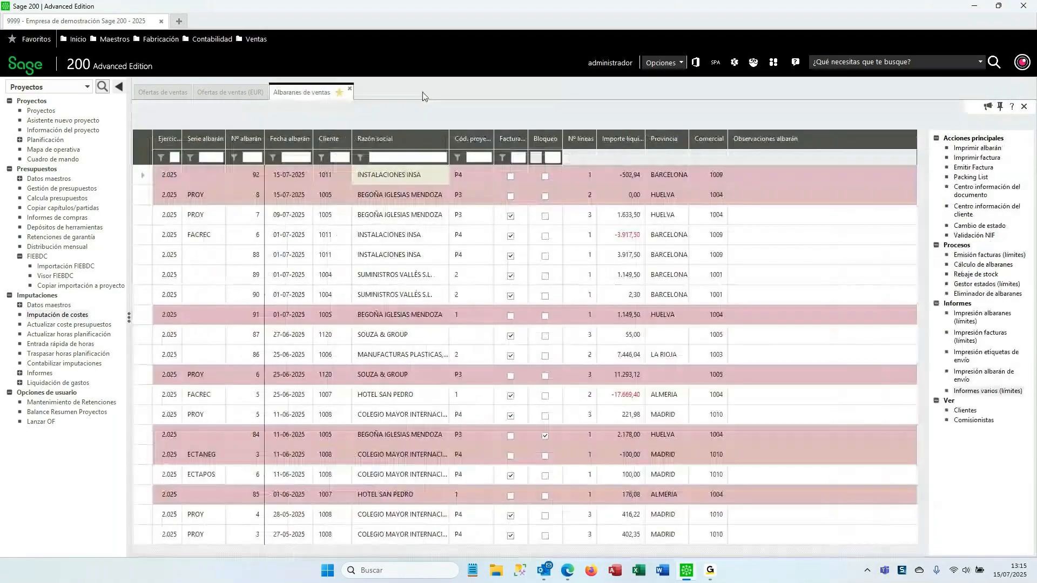
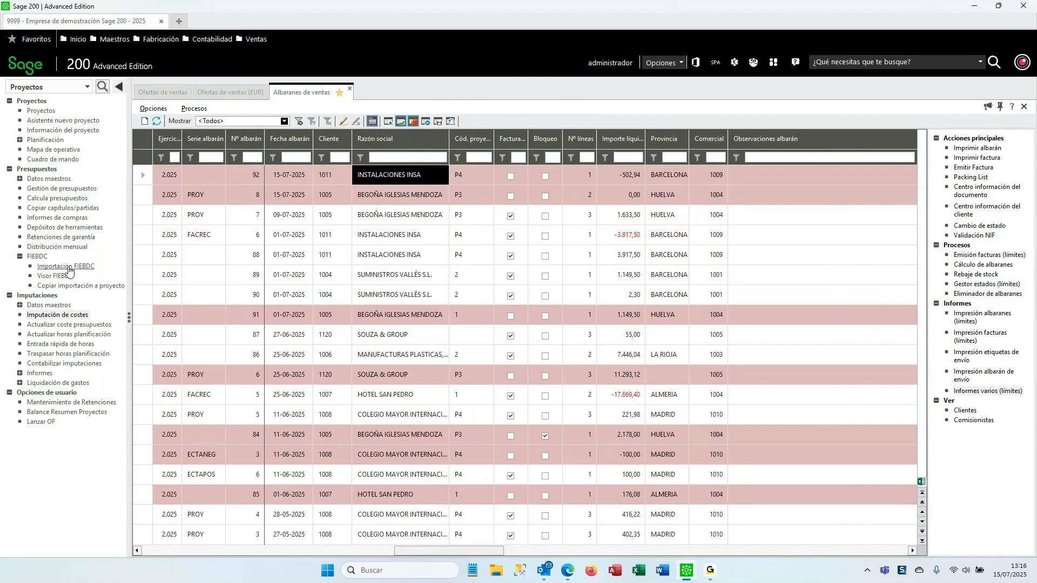
# Start copying a FIEBDC import to a project, with import 3, Desarrollo Nuevo Producto, as the source.
pyautogui.click(68, 286)
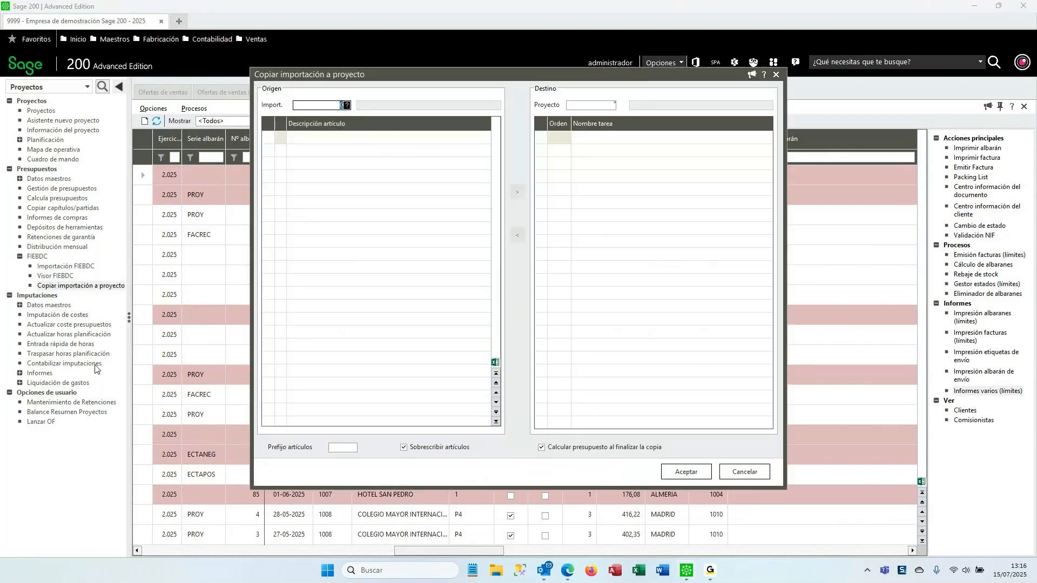
pyautogui.click(347, 106)
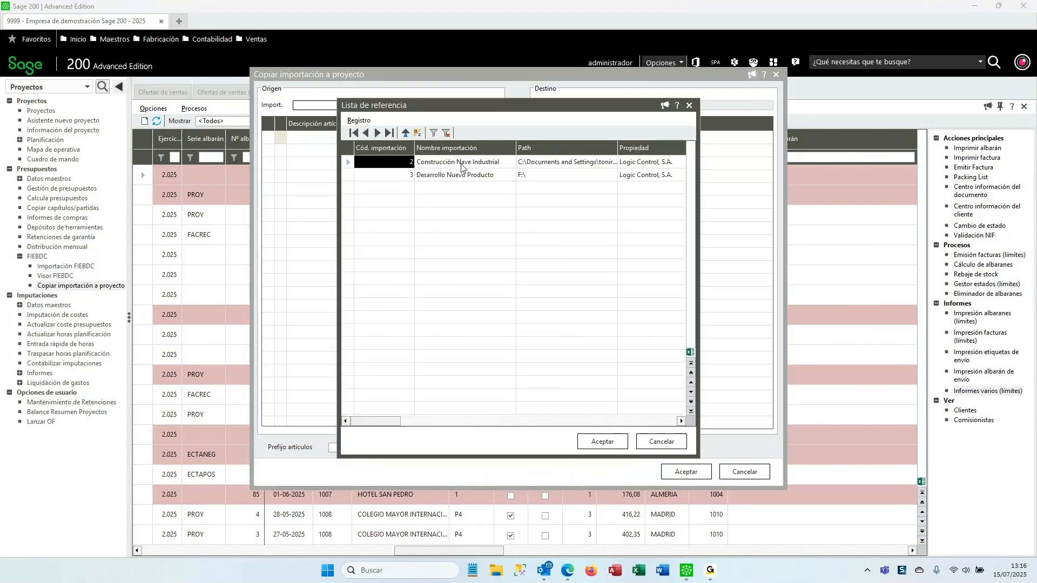
pyautogui.click(461, 176)
pyautogui.click(605, 441)
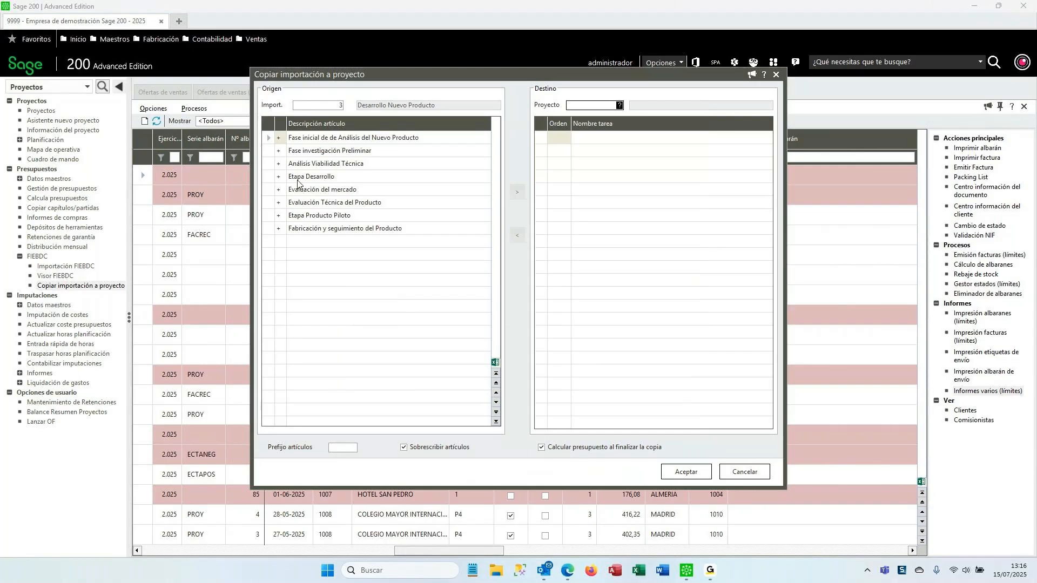
# Choose project P4, Rehabilitación de Fachada, as the destination of the copy and go to the article prefix.
pyautogui.click(619, 106)
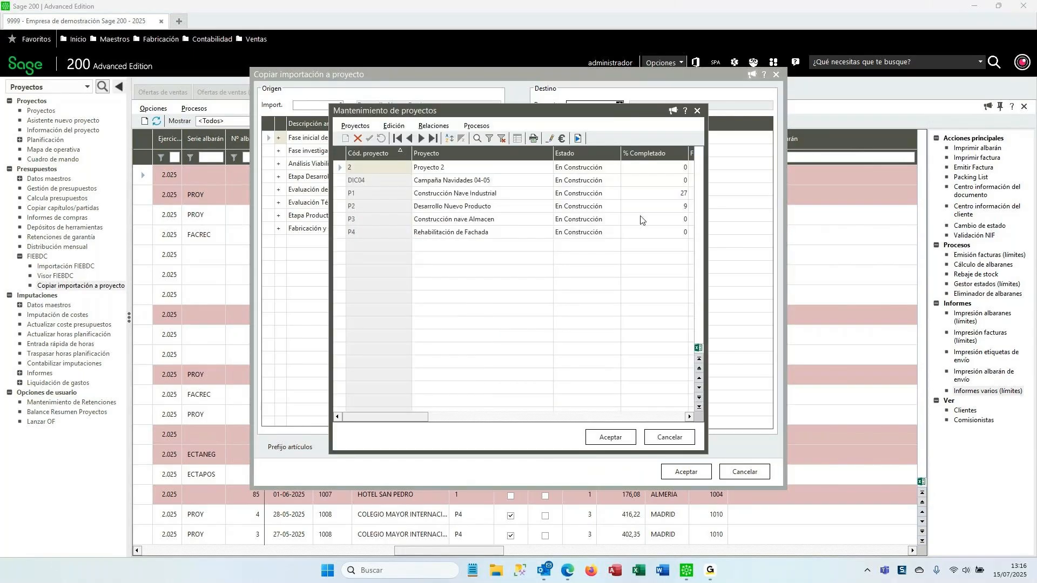
pyautogui.click(378, 167)
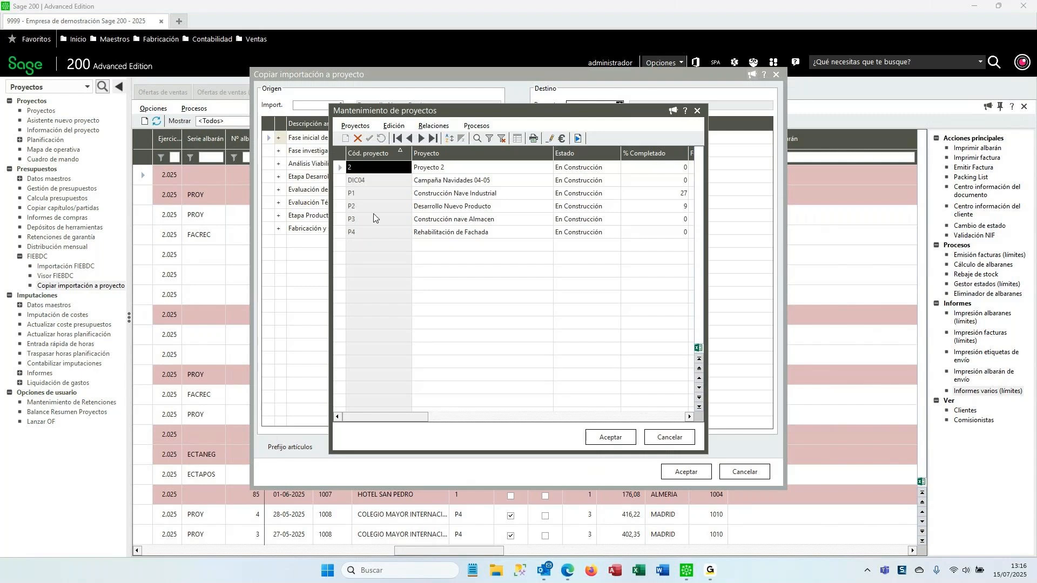
pyautogui.click(342, 234)
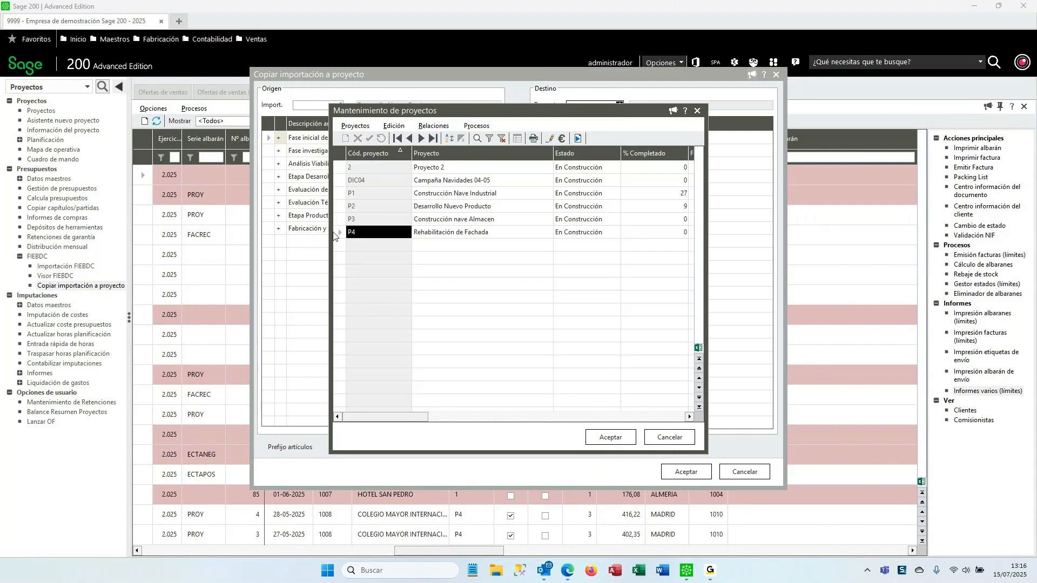
pyautogui.doubleClick(421, 232)
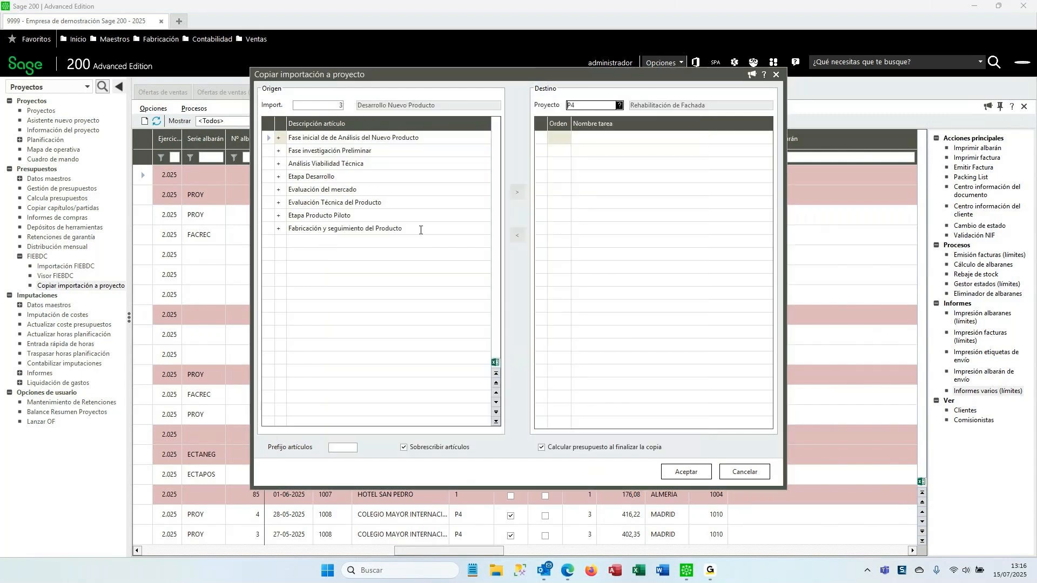
pyautogui.click(630, 139)
pyautogui.click(517, 319)
pyautogui.click(336, 447)
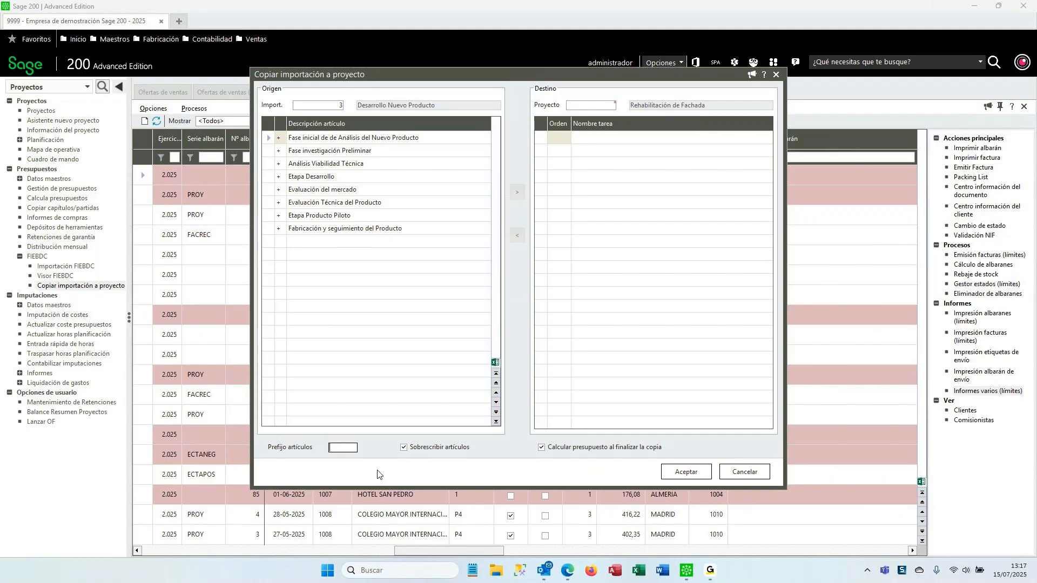
# Enter the article prefix 0125 and cancel the copy of the import to the project.
pyautogui.write('0125')
pyautogui.click(758, 478)
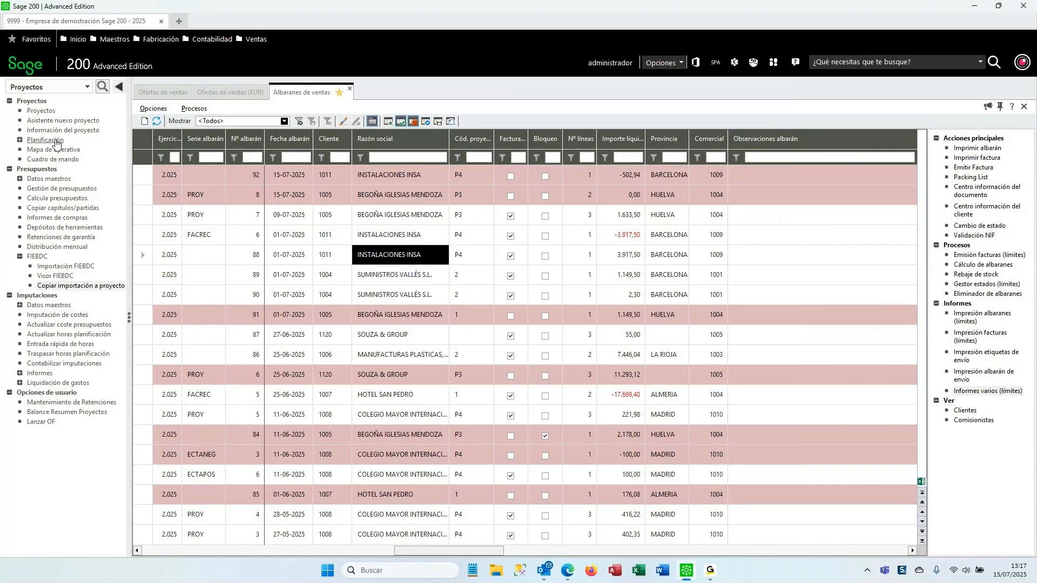
# Open the inventory movement generation process in the Almacén module, check its inventories and warehouses, and cancel it.
pyautogui.click(60, 89)
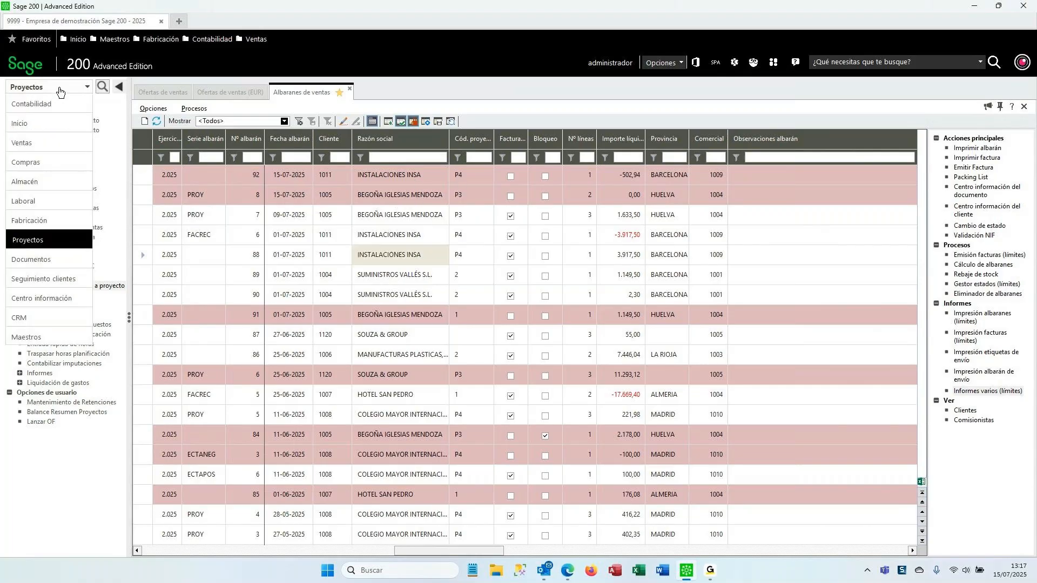
pyautogui.click(39, 143)
pyautogui.click(75, 90)
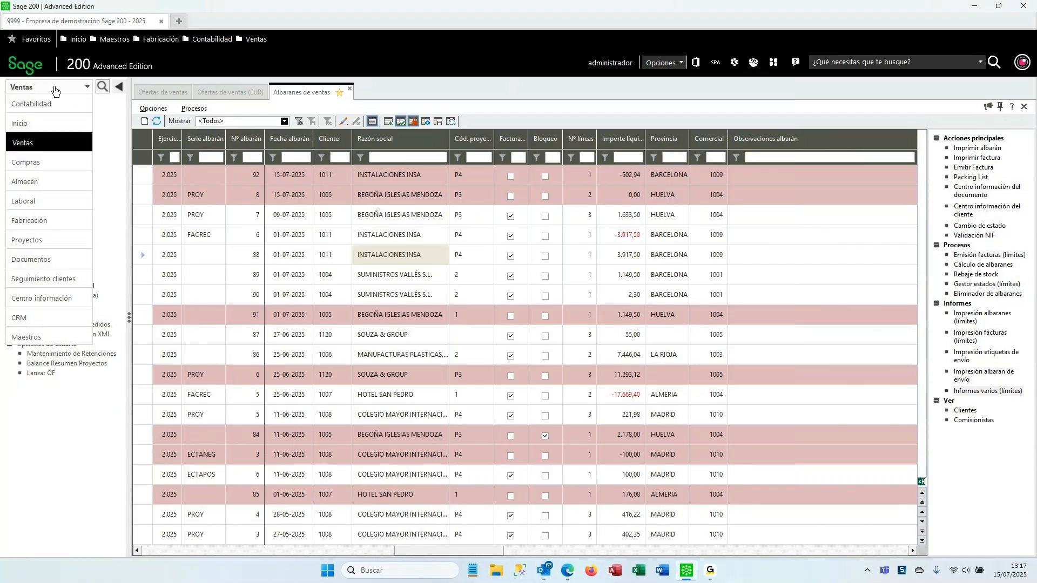
pyautogui.click(36, 183)
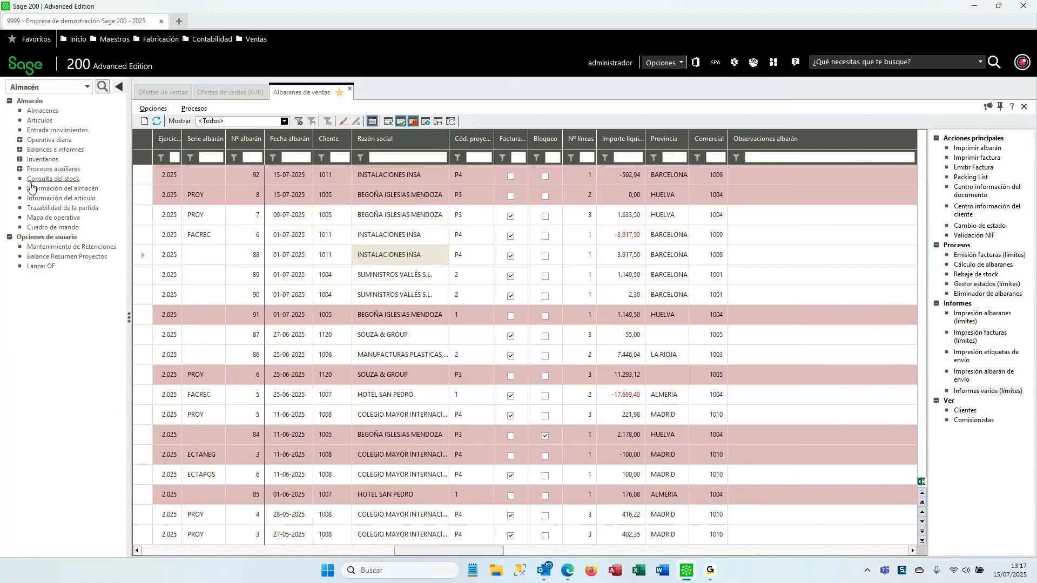
pyautogui.click(42, 160)
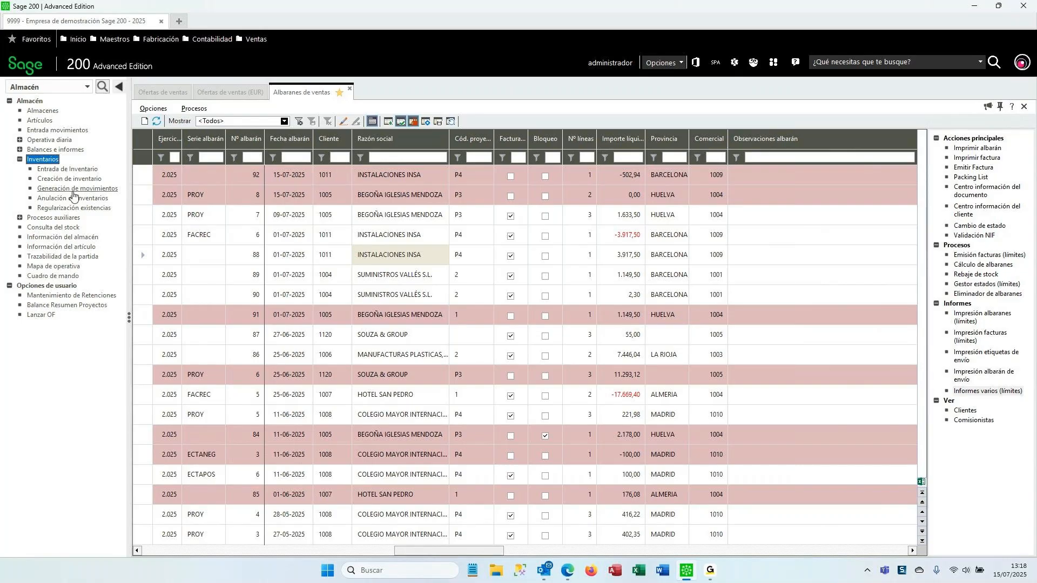
pyautogui.click(70, 191)
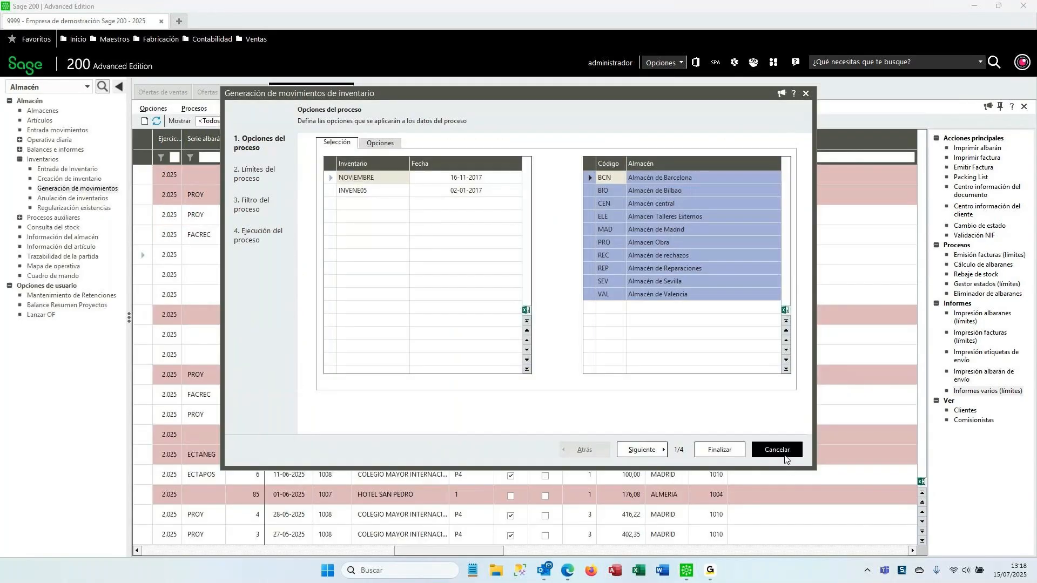
pyautogui.click(784, 452)
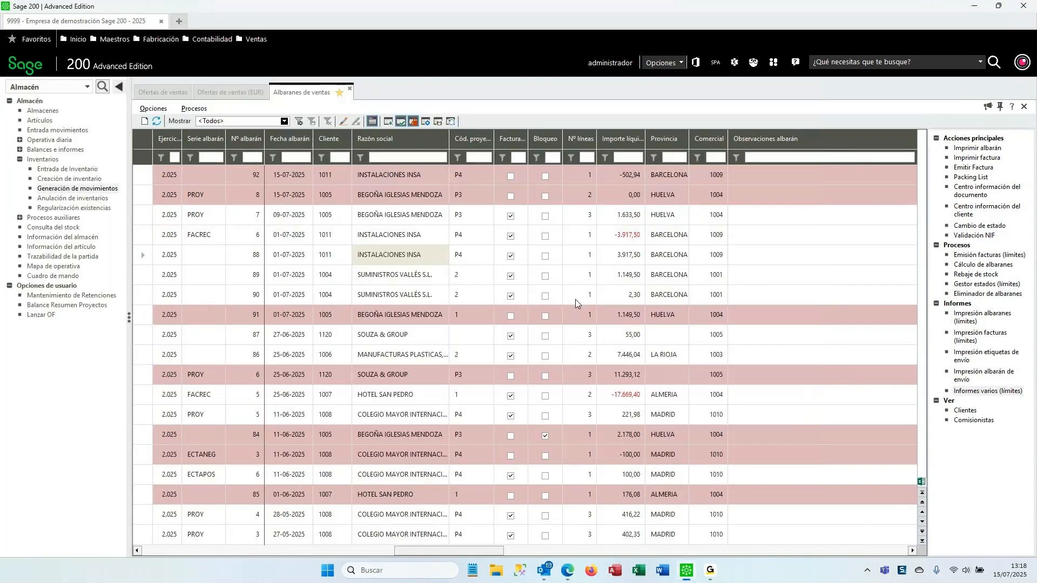
# Open inventory entry and load the INVENE05 inventory.
pyautogui.click(69, 171)
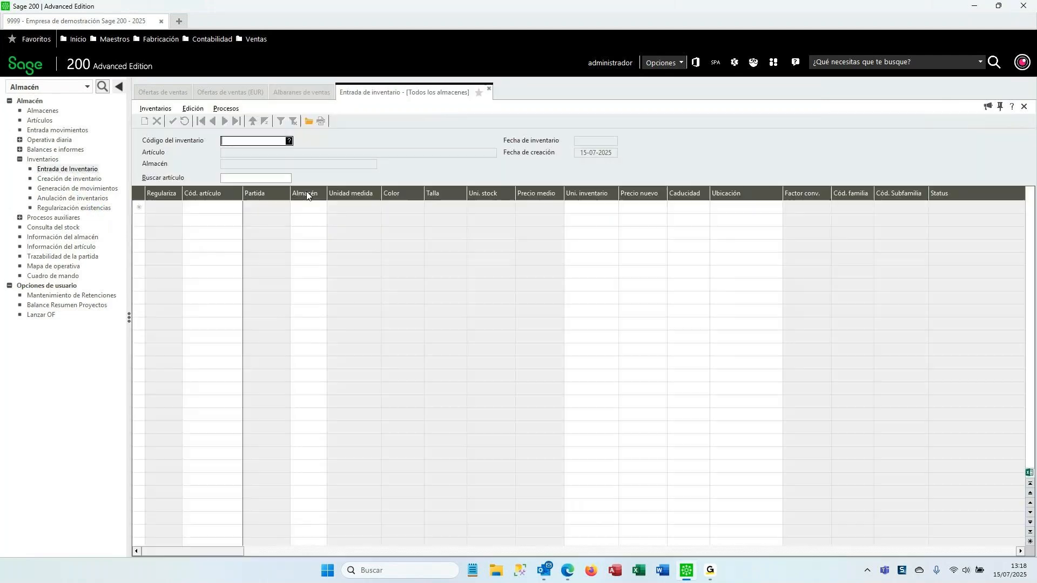
pyautogui.click(289, 141)
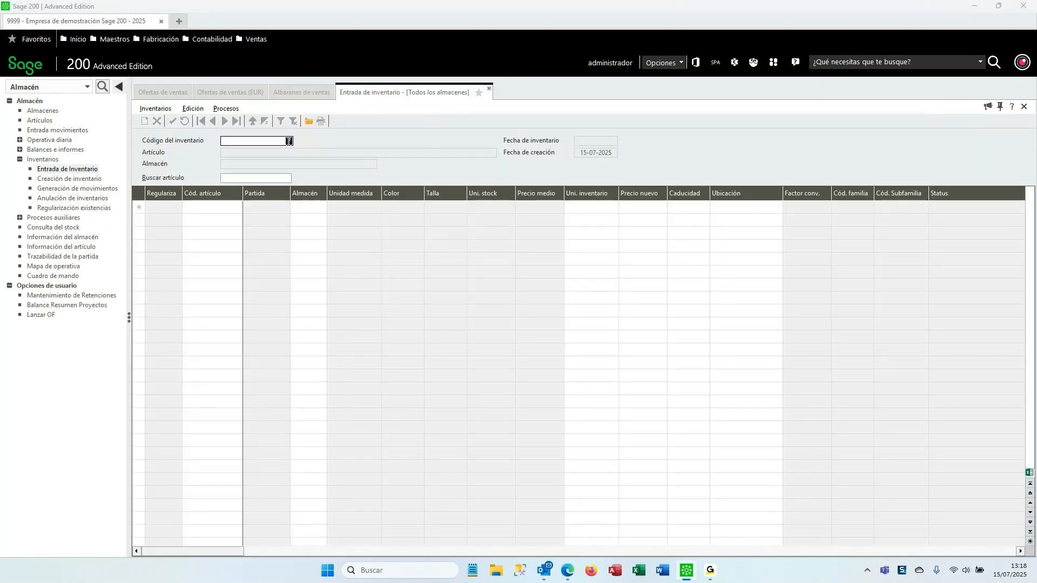
pyautogui.click(382, 190)
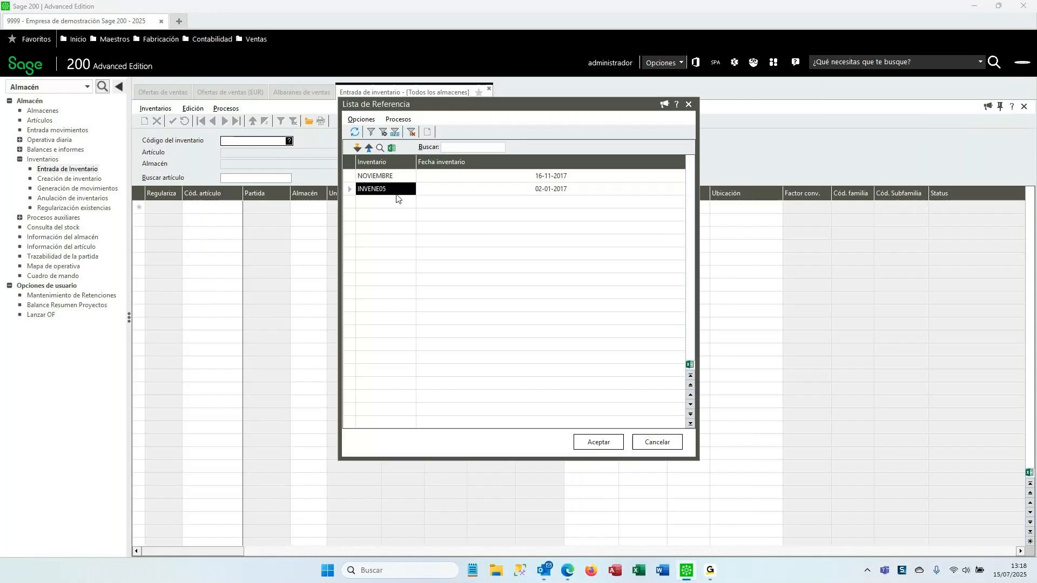
pyautogui.click(599, 441)
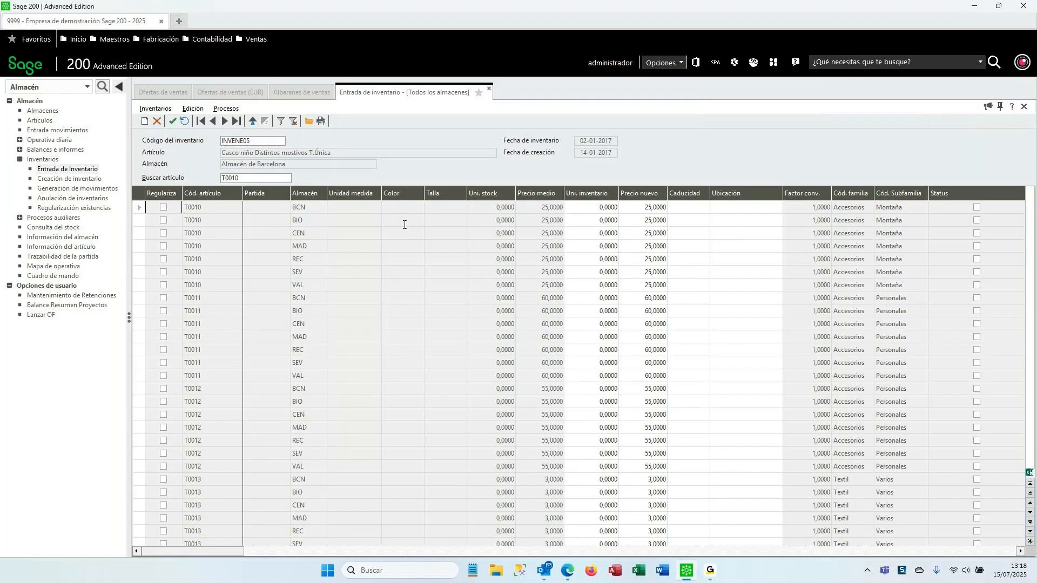
# Look through the inventory lines by article and warehouse, and return to the first line.
pyautogui.click(310, 297)
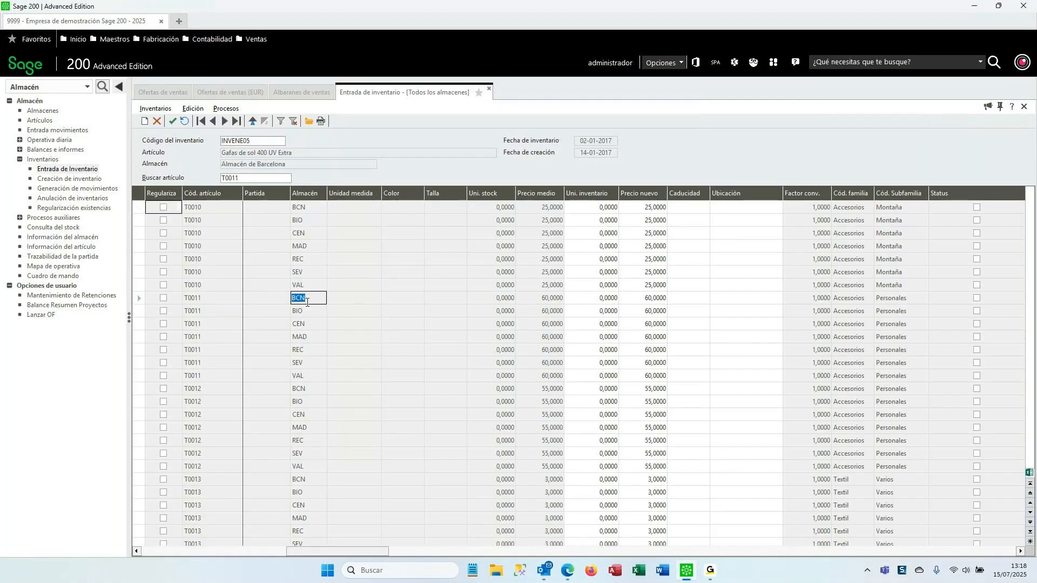
pyautogui.click(323, 348)
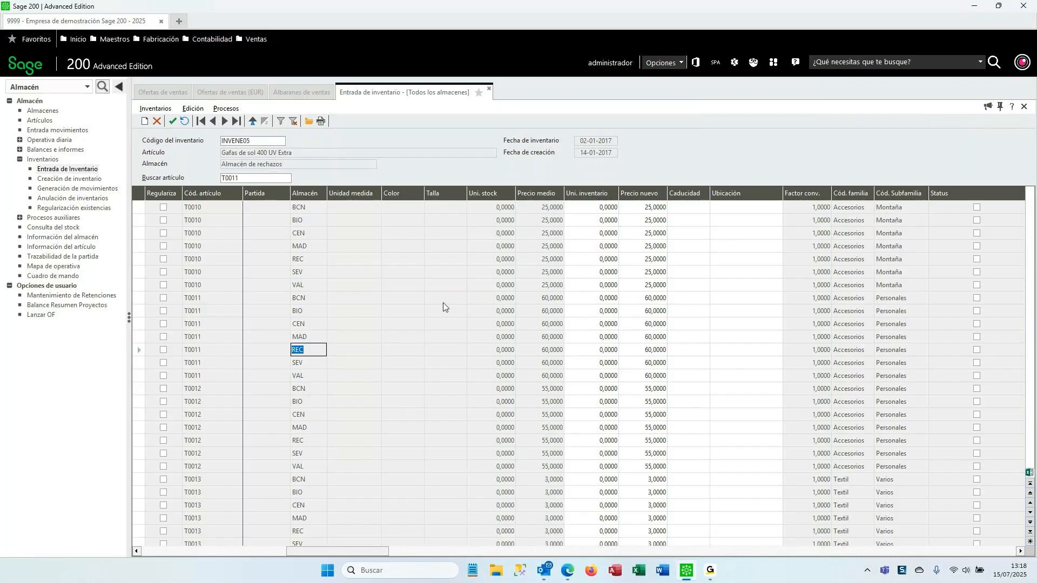
pyautogui.press('Down')
pyautogui.press('Down')
pyautogui.press('Down')
pyautogui.press('Down')
pyautogui.press('Down')
pyautogui.press('Down')
pyautogui.press('Down')
pyautogui.press('Down')
pyautogui.press('Down')
pyautogui.press('Down')
pyautogui.press('Down')
pyautogui.press('Down')
pyautogui.press('Down')
pyautogui.press('Down')
pyautogui.press('Down')
pyautogui.press('Down')
pyautogui.press('Down')
pyautogui.press('Down')
pyautogui.press('Down')
pyautogui.press('Down')
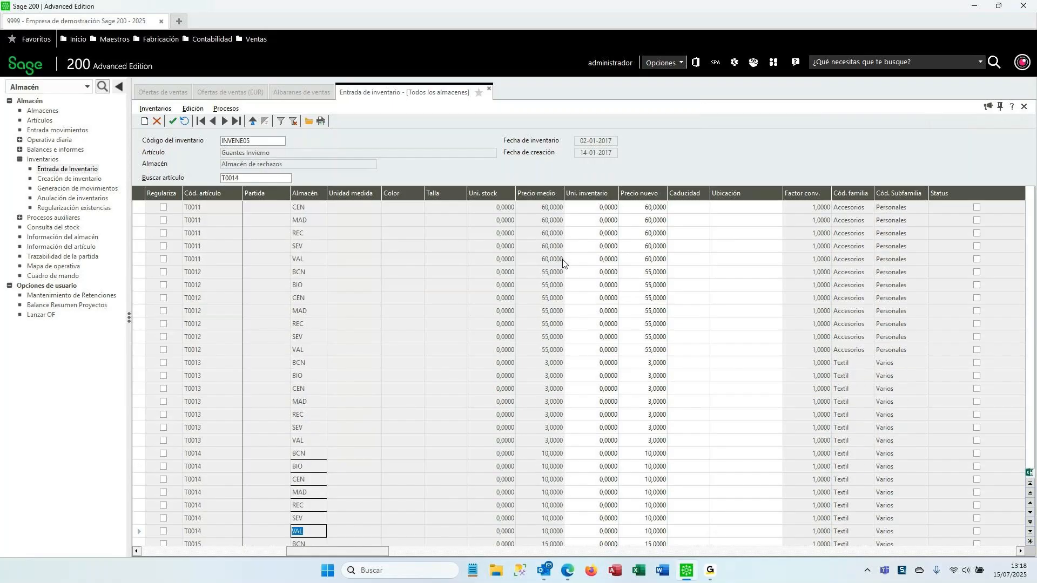
pyautogui.press('Up')
pyautogui.press('Up')
pyautogui.press('Up')
pyautogui.press('Up')
pyautogui.press('Up')
pyautogui.press('Up')
pyautogui.press('Up')
pyautogui.press('Up')
pyautogui.press('Up')
pyautogui.press('Up')
pyautogui.press('Up')
pyautogui.press('Up')
pyautogui.press('Up')
pyautogui.press('Up')
pyautogui.press('Up')
pyautogui.press('Up')
pyautogui.press('Up')
pyautogui.press('Up')
pyautogui.press('Up')
pyautogui.press('Up')
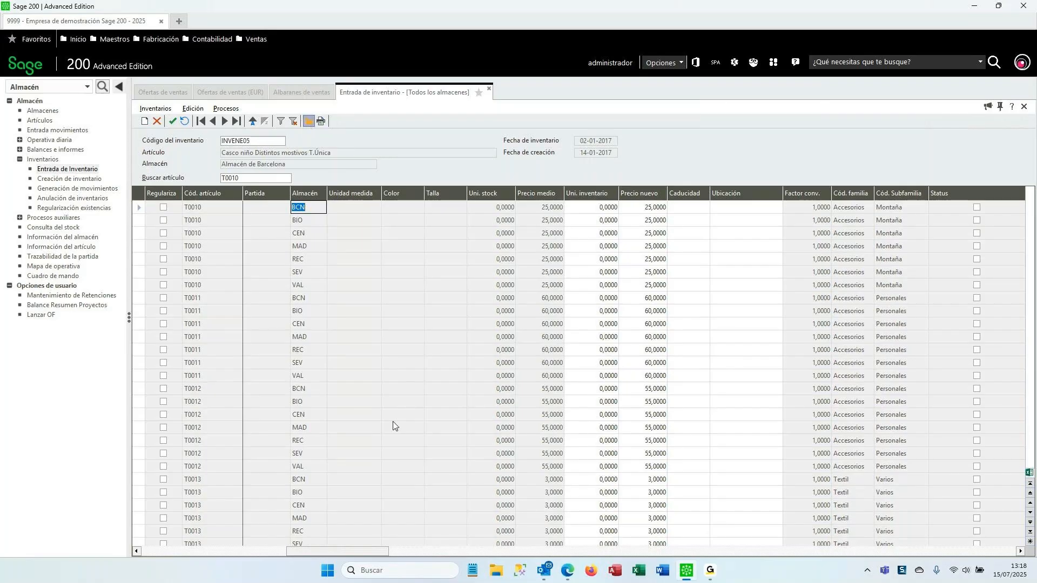
# Examine the inventory units of the T0010 and T0011 article lines.
pyautogui.click(590, 208)
pyautogui.press('Down')
pyautogui.press('Down')
pyautogui.press('Down')
pyautogui.press('Down')
pyautogui.press('Down')
pyautogui.press('Down')
pyautogui.press('Down')
pyautogui.press('Down')
pyautogui.press('Down')
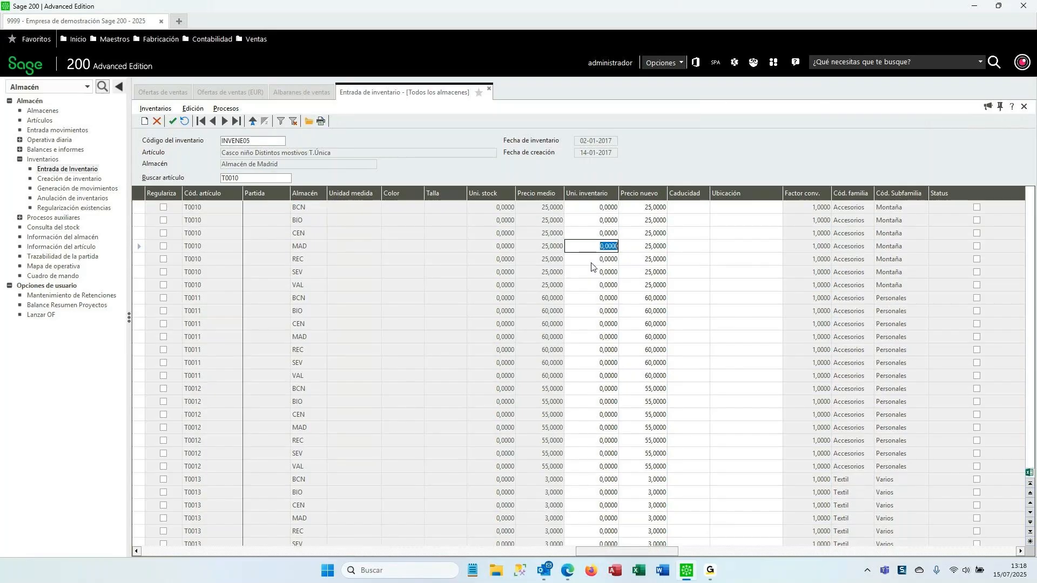
# Check the inventory processes, including the movement generation action, and close the inventory entry.
pyautogui.click(227, 109)
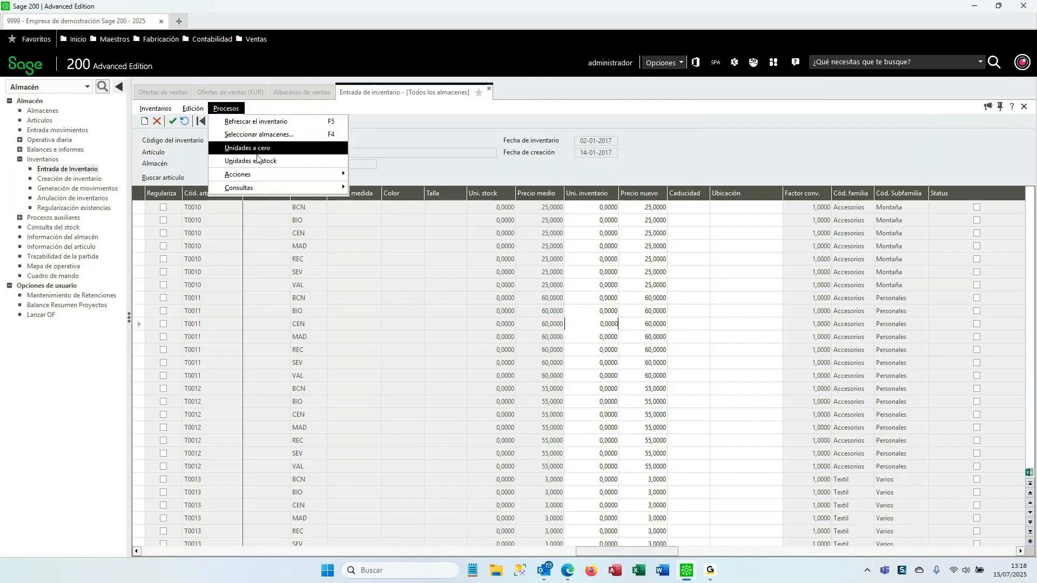
pyautogui.moveTo(237, 174)
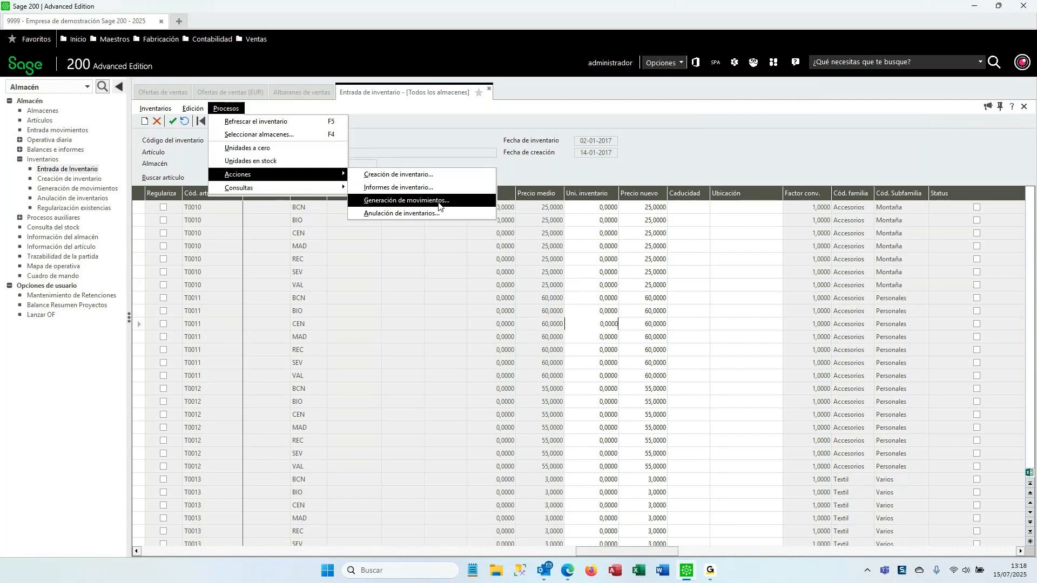
pyautogui.click(413, 136)
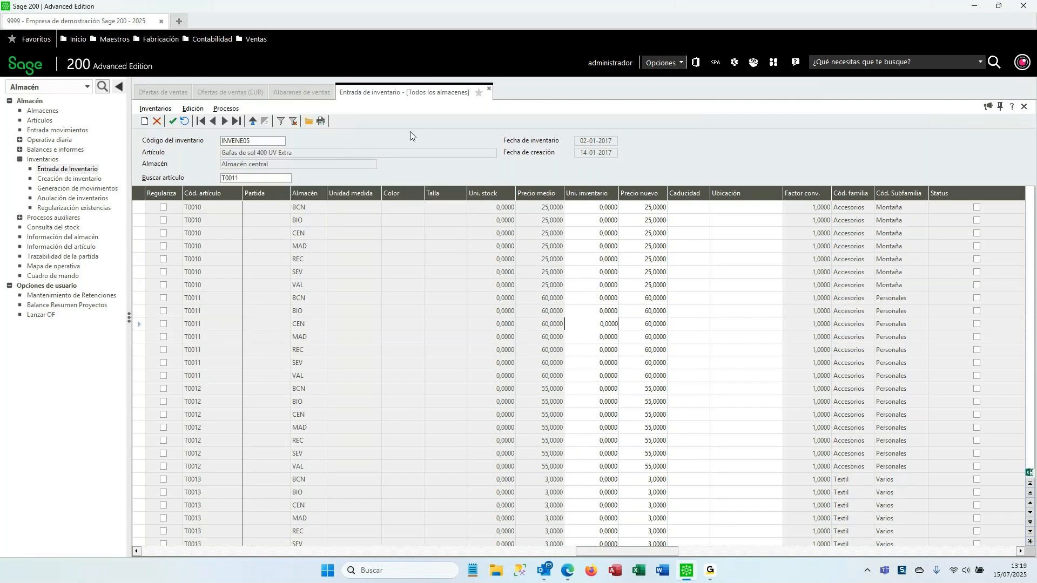
pyautogui.click(490, 90)
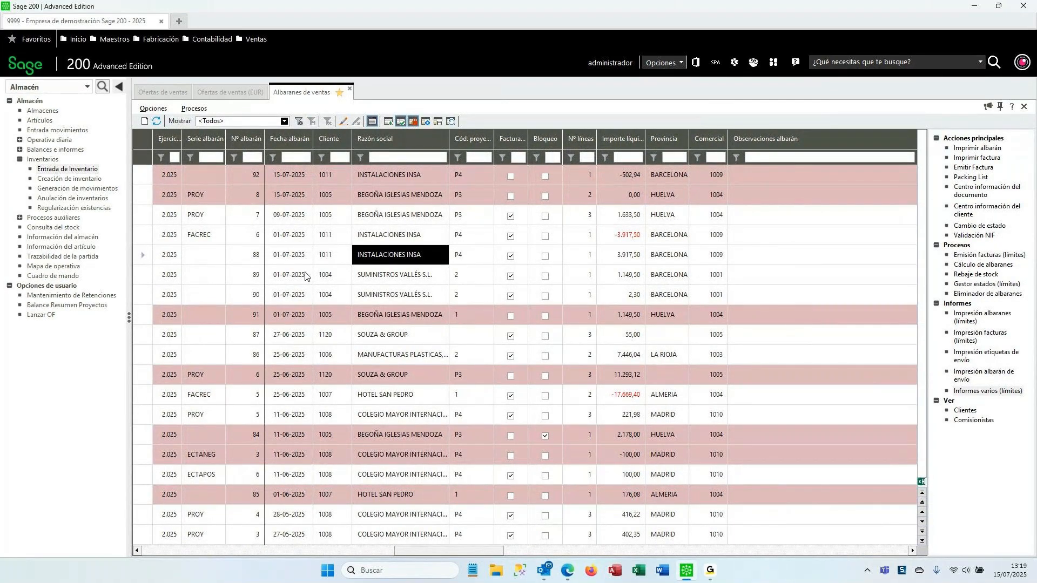
# Open the purchase delivery notes list in the Compras module, view the lines of delivery note 58, and close that note.
pyautogui.click(52, 88)
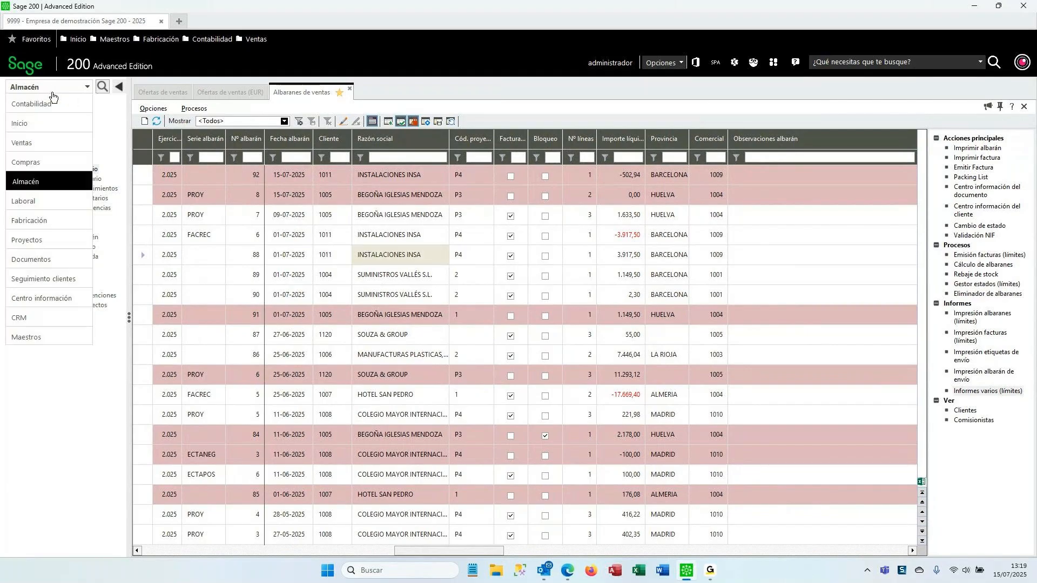
pyautogui.click(37, 162)
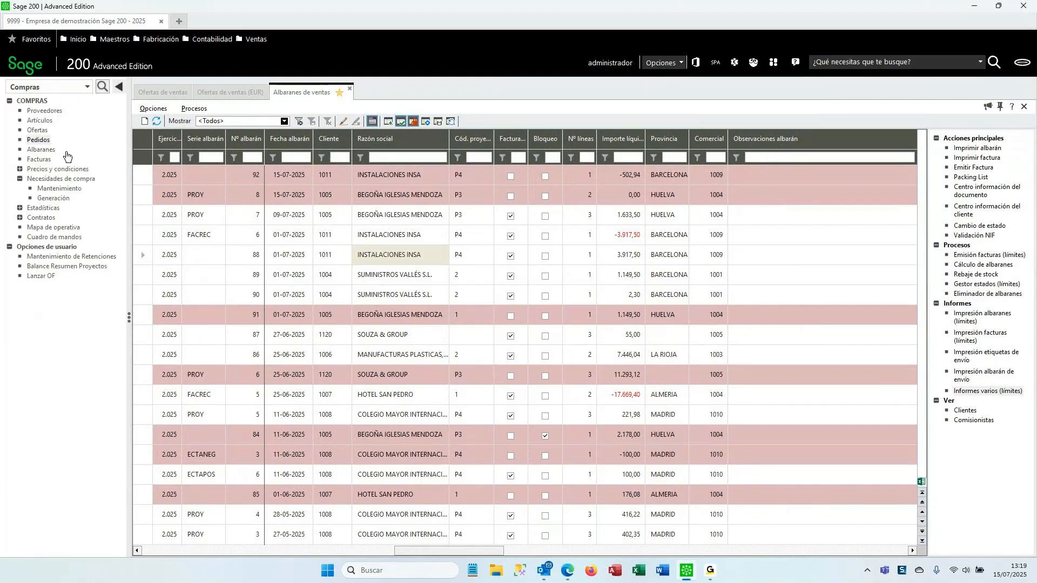
pyautogui.click(63, 153)
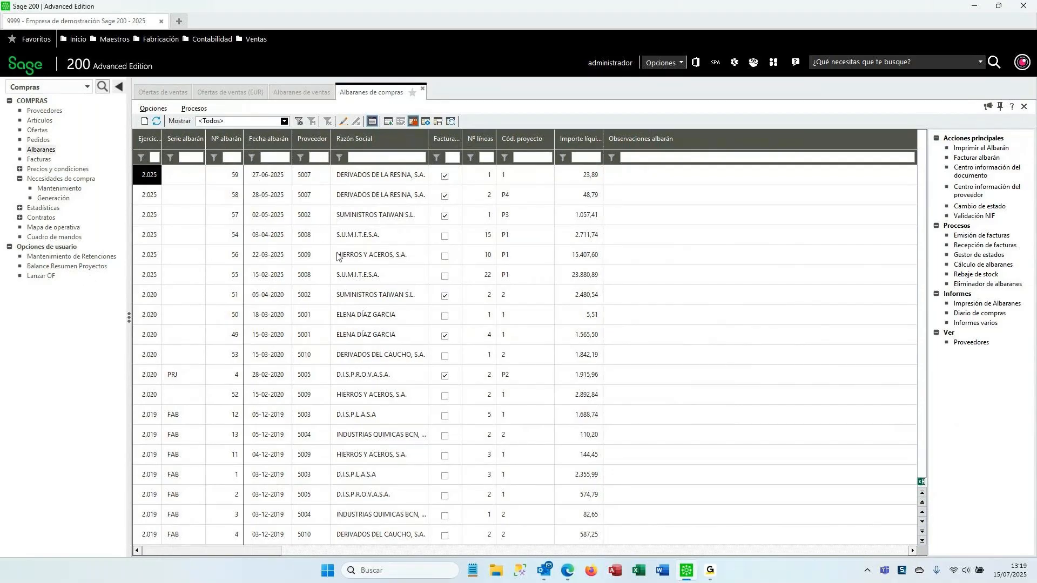
pyautogui.click(264, 197)
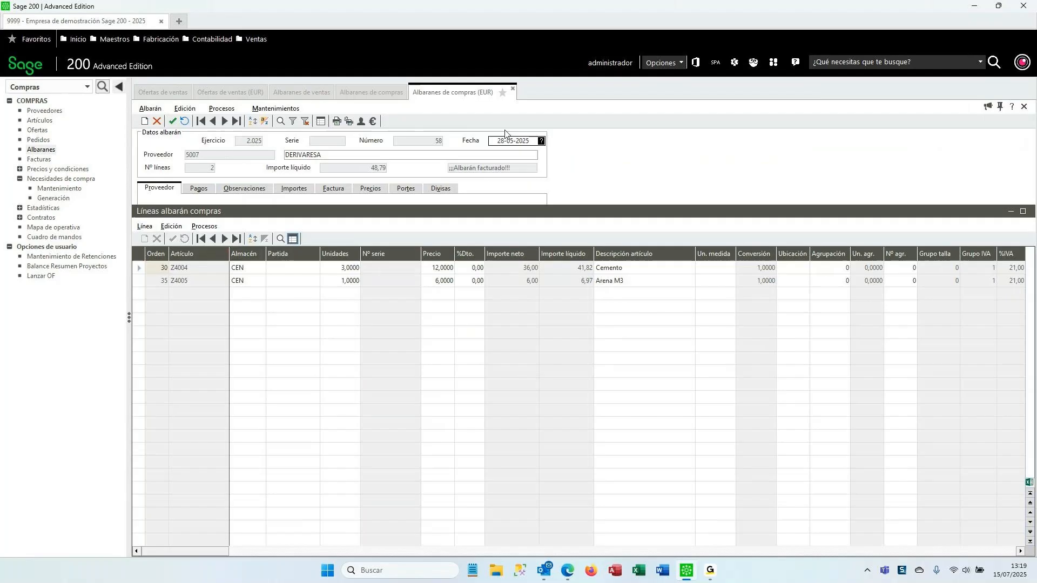
pyautogui.click(512, 89)
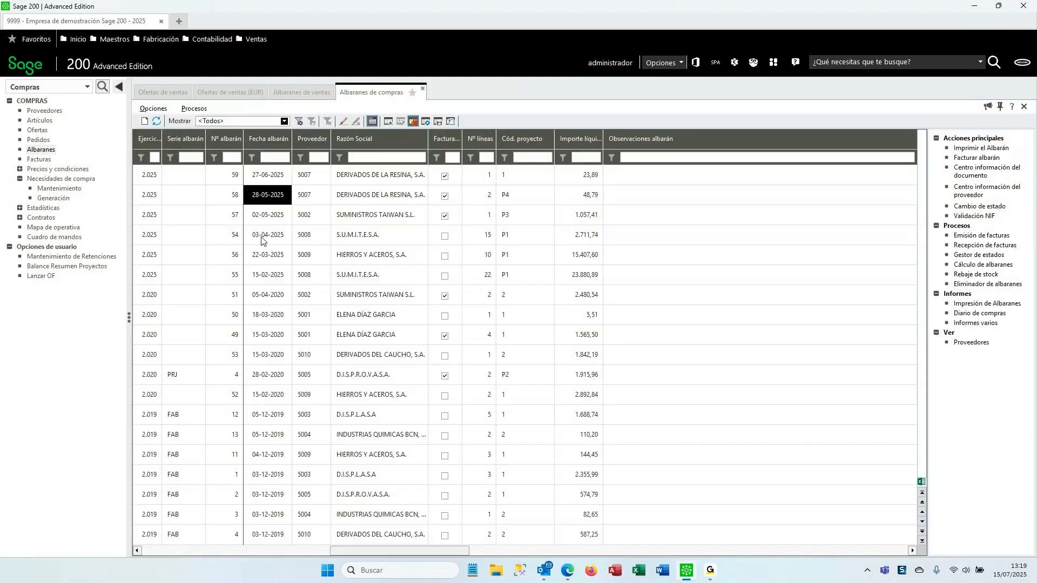
# Open purchase delivery note 54 and check the analytical project assigned in its invoice data.
pyautogui.click(274, 237)
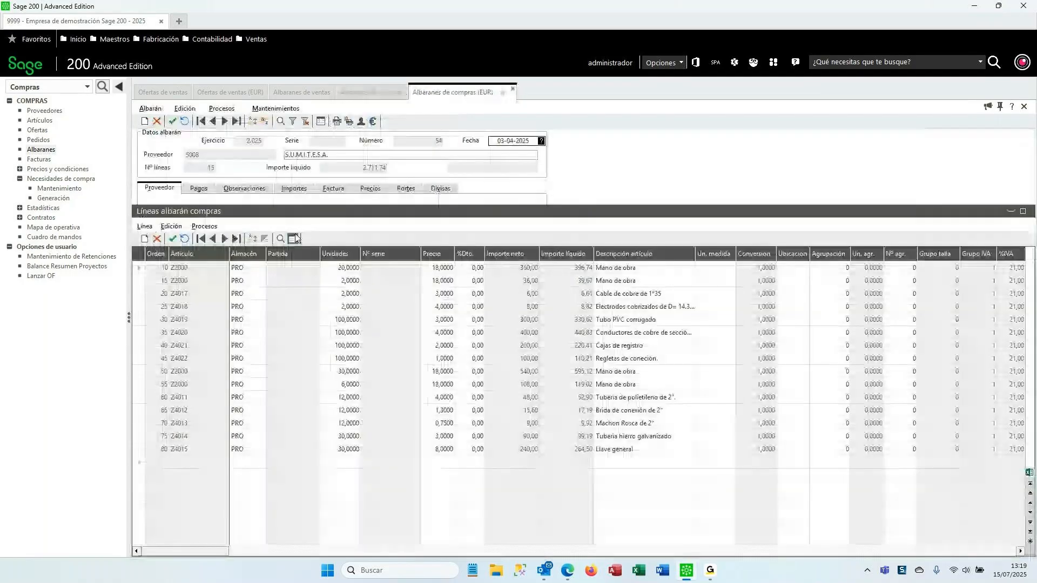
pyautogui.click(333, 189)
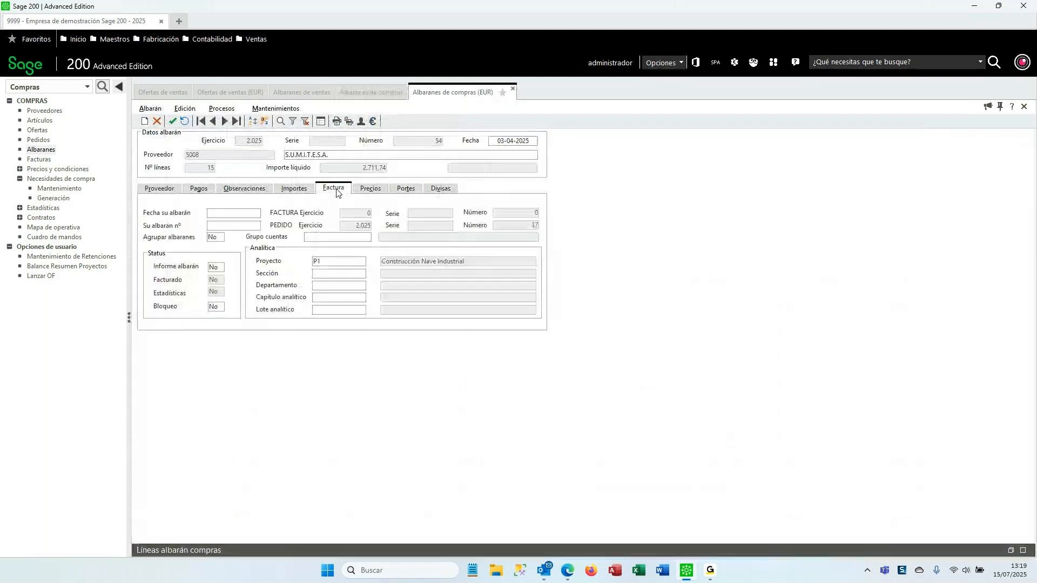
pyautogui.click(343, 263)
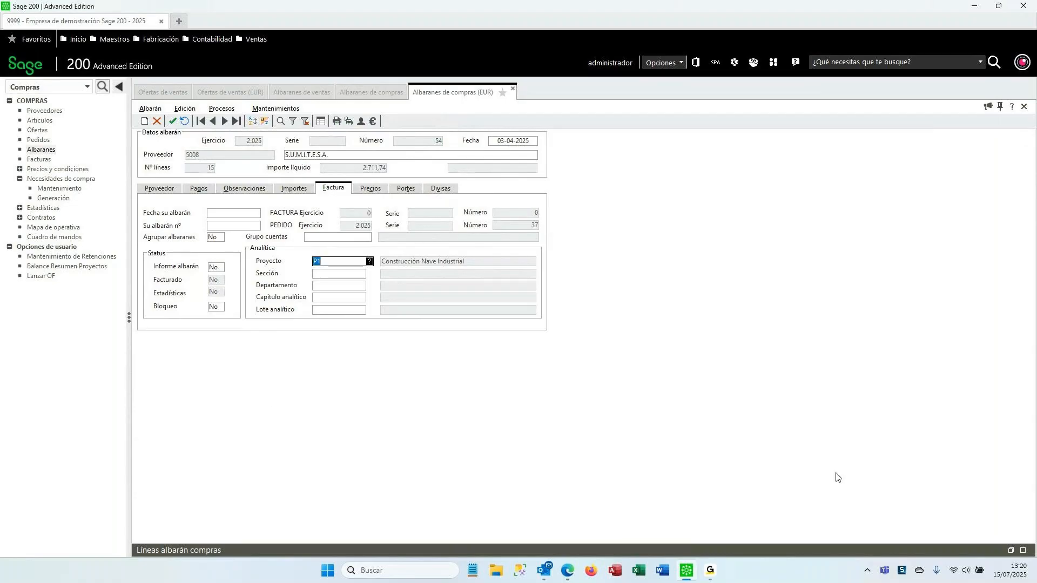
# Show the lines of delivery note 54 again and look across the columns of the Cajas de registro line.
pyautogui.click(1008, 552)
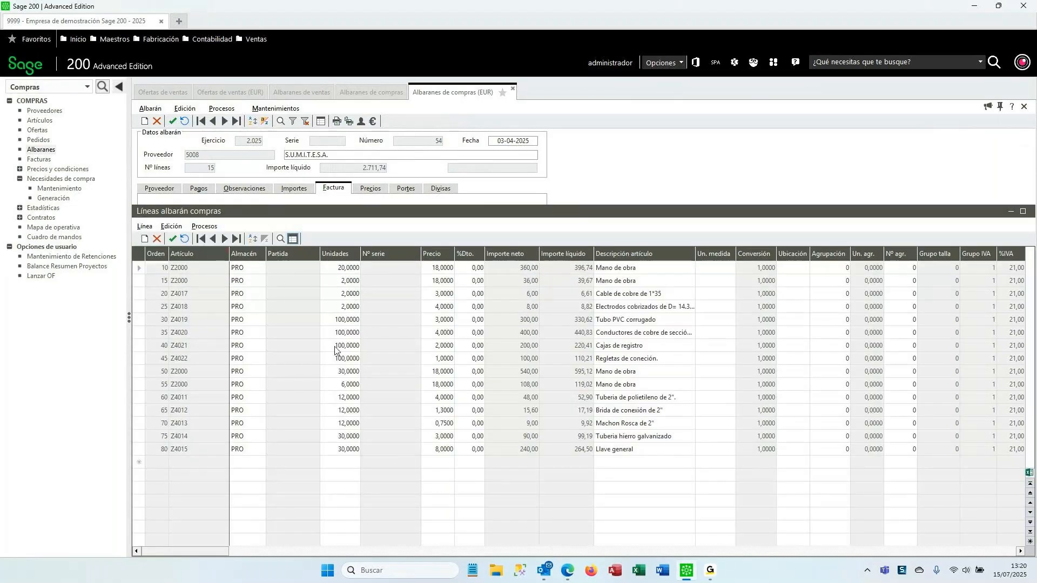
pyautogui.click(336, 347)
pyautogui.press('Tab')
pyautogui.press('Tab')
pyautogui.press('Tab')
pyautogui.press('Tab')
pyautogui.press('Tab')
pyautogui.press('Tab')
pyautogui.press('Tab')
pyautogui.press('Tab')
pyautogui.press('Tab')
pyautogui.press('Tab')
pyautogui.press('Tab')
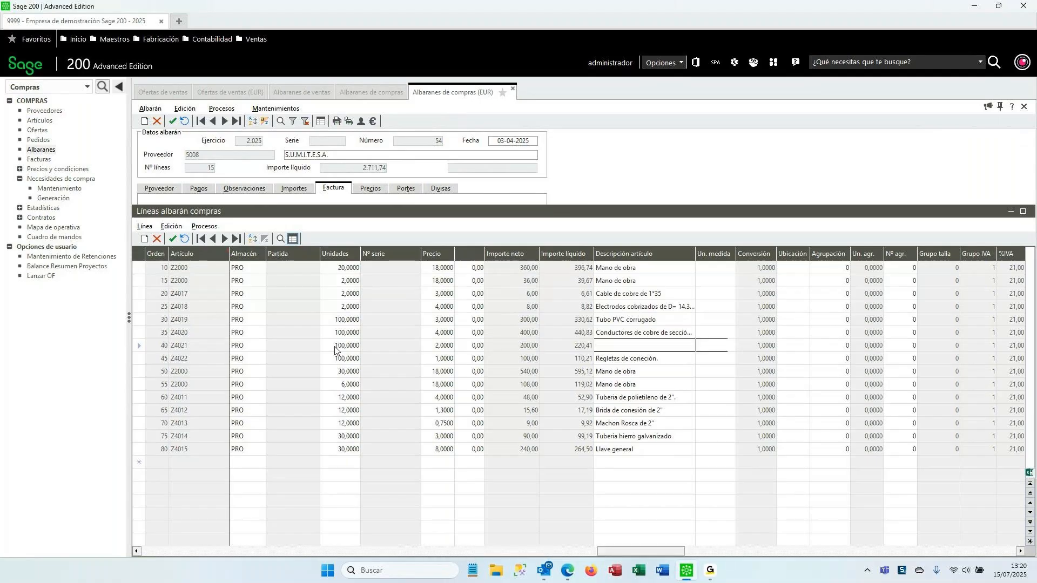
pyautogui.press('Tab')
pyautogui.press('Tab')
pyautogui.press('Tab')
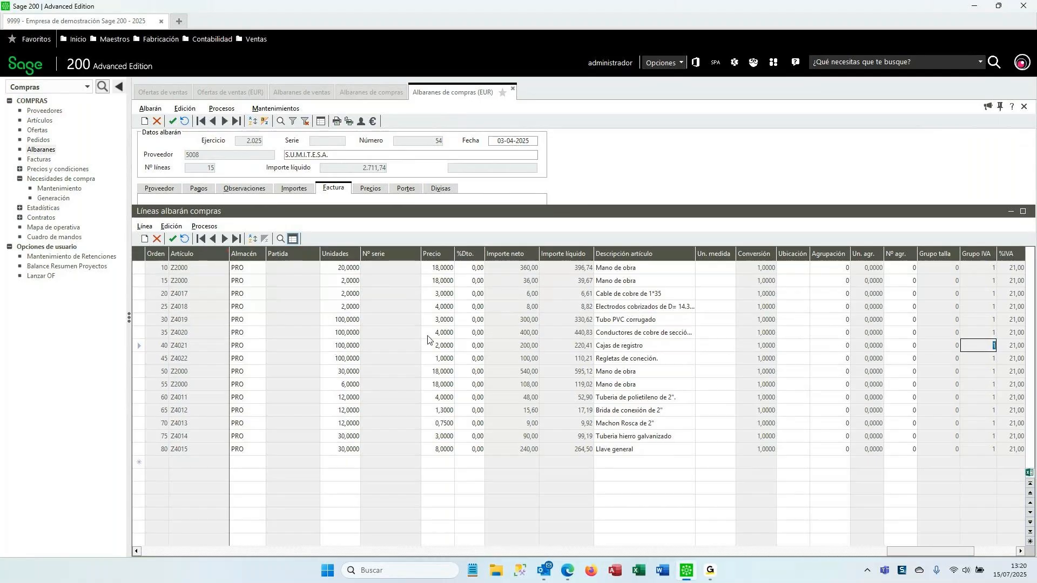
pyautogui.press('Left')
pyautogui.press('Left')
pyautogui.press('Left')
pyautogui.press('Left')
pyautogui.press('Left')
pyautogui.press('Left')
pyautogui.press('Left')
pyautogui.press('Left')
pyautogui.press('Left')
pyautogui.press('Left')
pyautogui.press('Left')
pyautogui.press('Left')
pyautogui.press('Left')
pyautogui.press('Left')
pyautogui.press('Left')
pyautogui.press('Left')
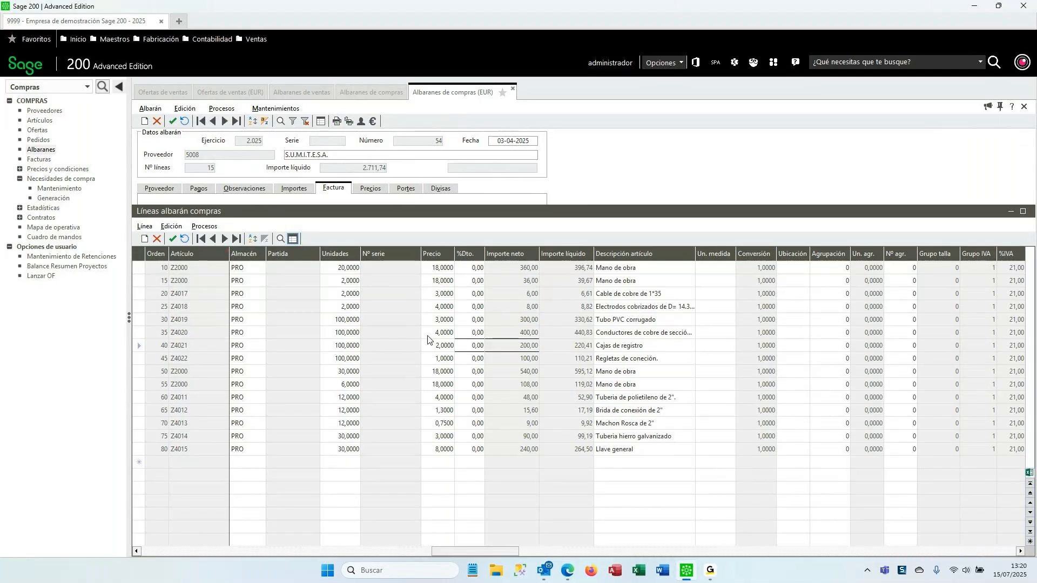
# Open the column design of the delivery note lines and add the CodigoProyecto field to the selected fields.
pyautogui.rightClick(307, 261)
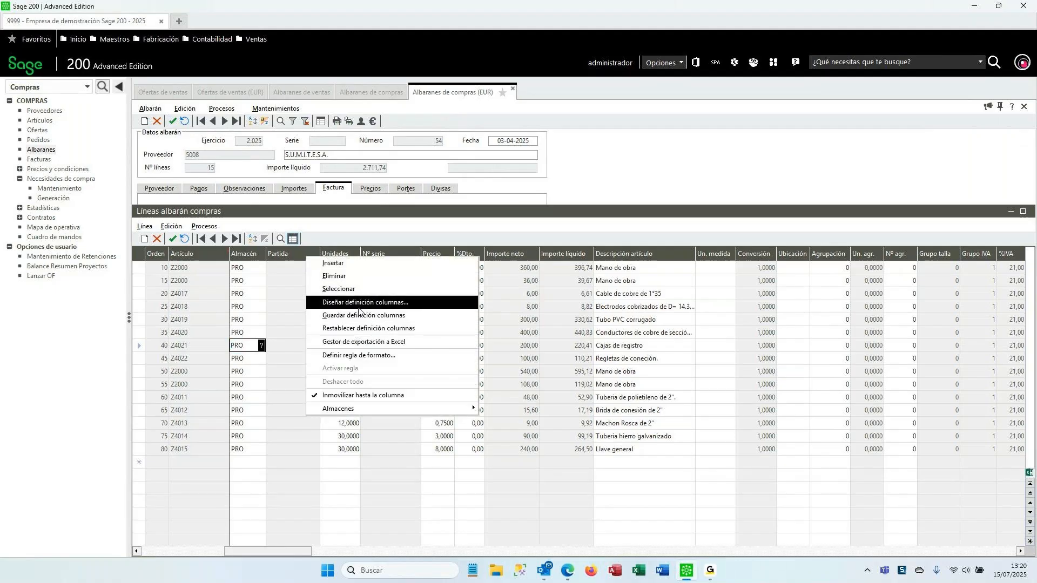
pyautogui.click(359, 304)
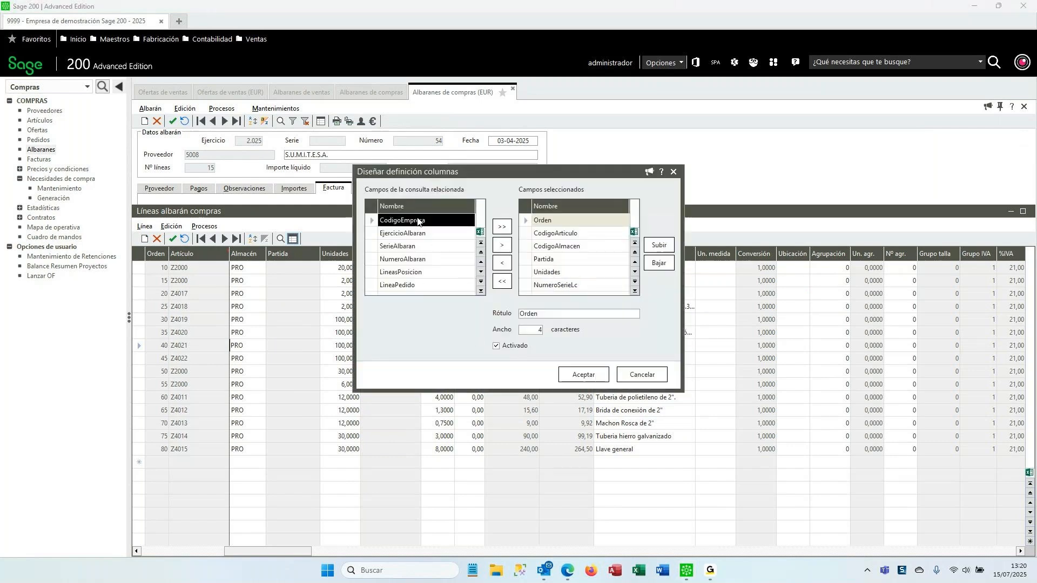
pyautogui.click(413, 207)
pyautogui.scroll(-5, 448, 258)
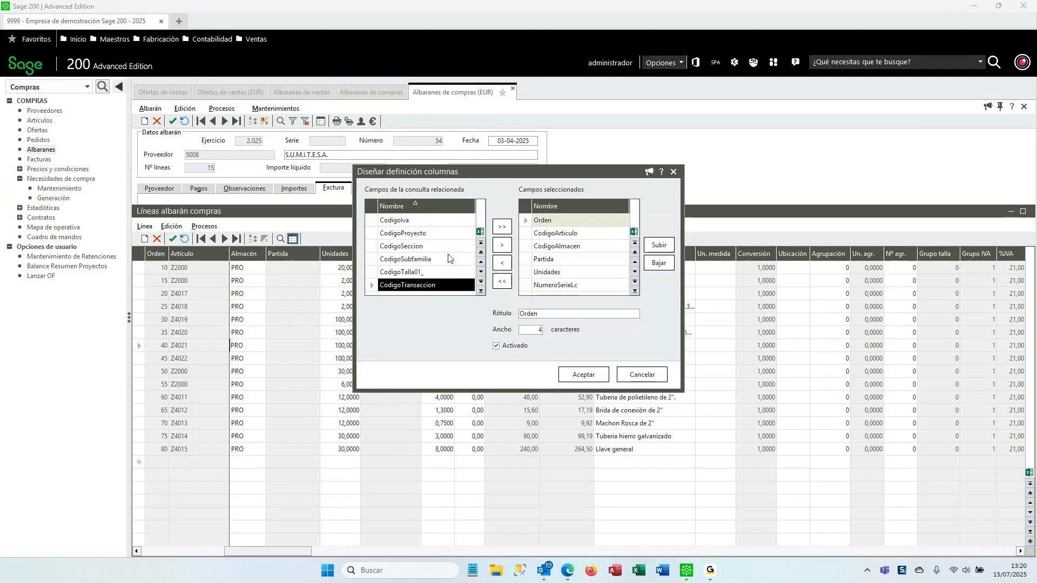
pyautogui.scroll(-5, 448, 260)
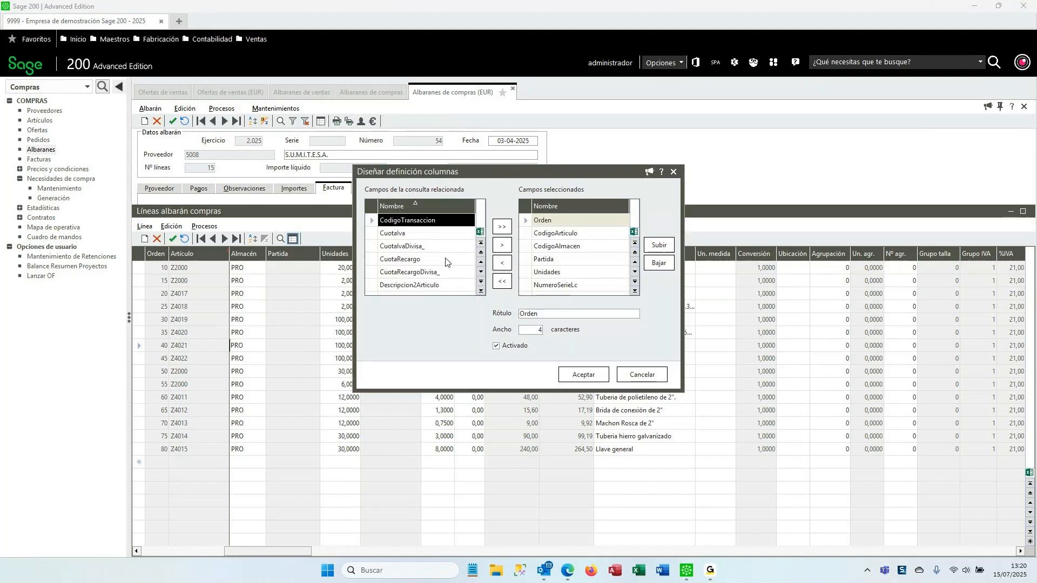
pyautogui.scroll(3, 447, 261)
pyautogui.scroll(3, 449, 261)
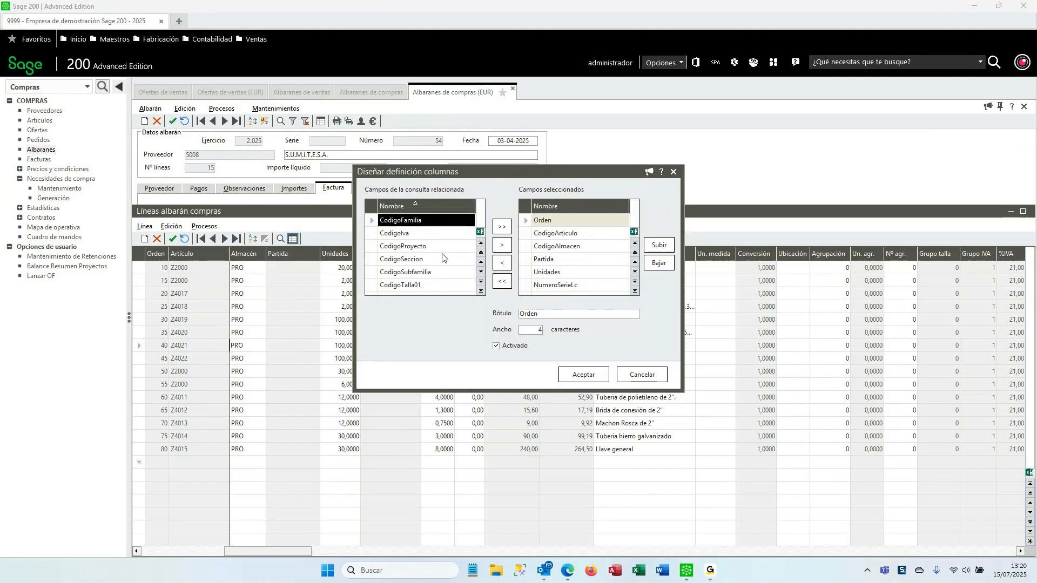
pyautogui.click(426, 246)
pyautogui.click(501, 245)
# Raise CodigoProyecto in the selected fields to just above CodigoAgrupacion and accept the column definition.
pyautogui.click(661, 246)
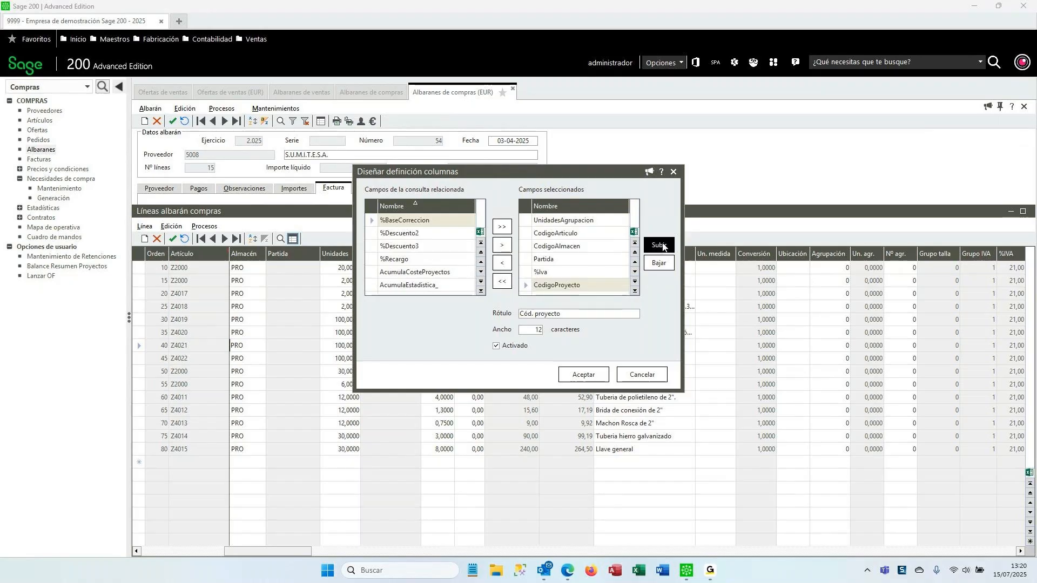
pyautogui.click(660, 246)
pyautogui.click(660, 246)
pyautogui.click(660, 246)
pyautogui.click(660, 246)
pyautogui.click(660, 246)
pyautogui.click(660, 246)
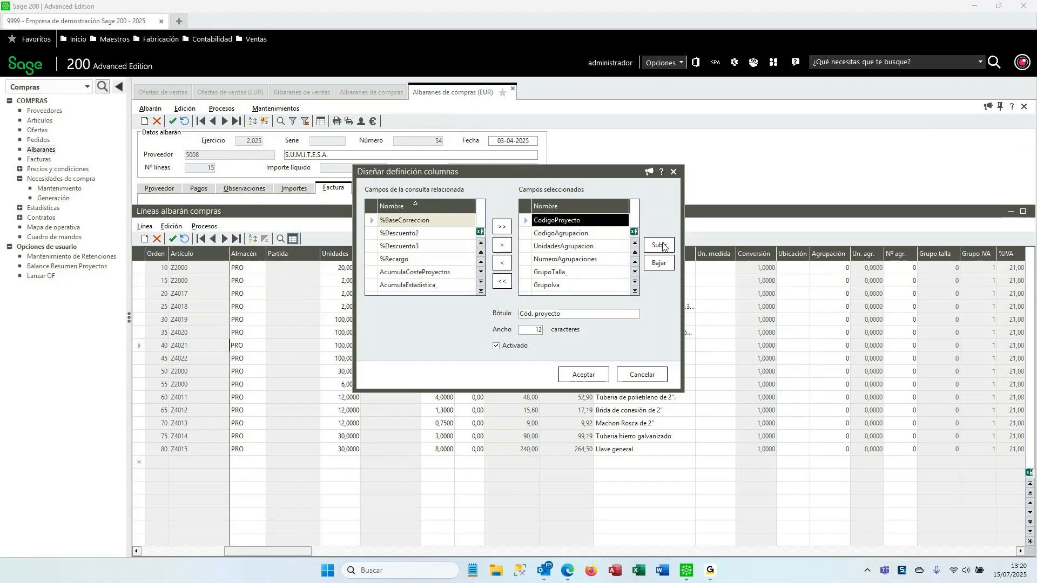
pyautogui.click(584, 375)
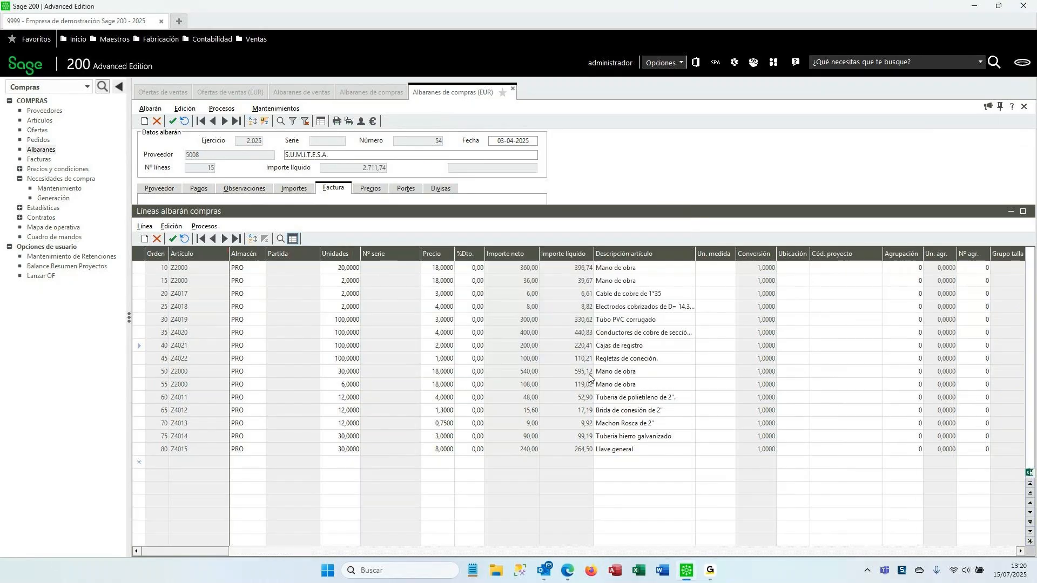
# Move the Cód. proyecto column between Precio and %Dto. and check the Regletas de coneción line's project code.
pyautogui.click(850, 258)
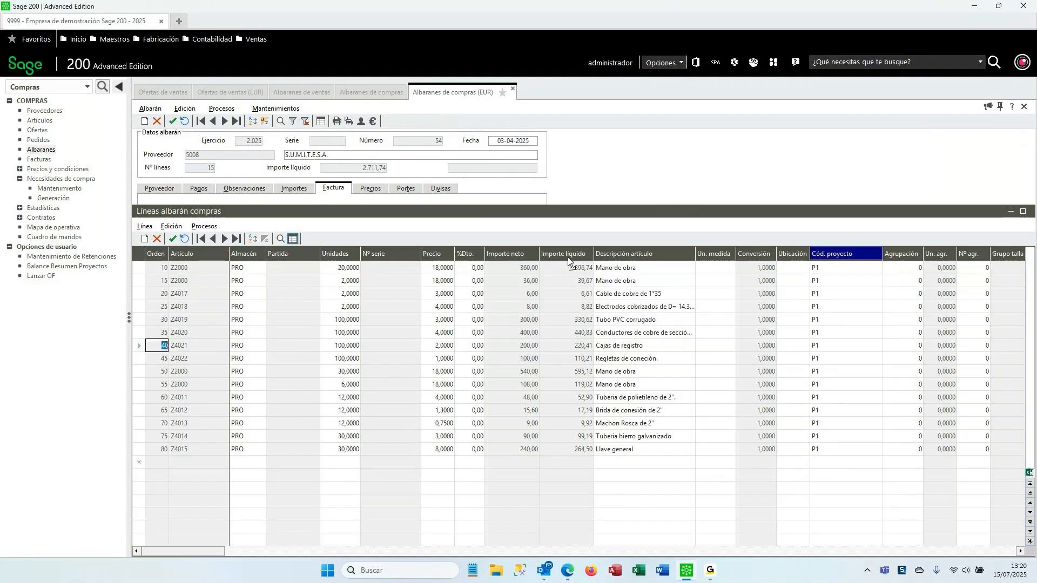
pyautogui.moveTo(460, 251); pyautogui.dragTo(460, 252)
pyautogui.click(473, 361)
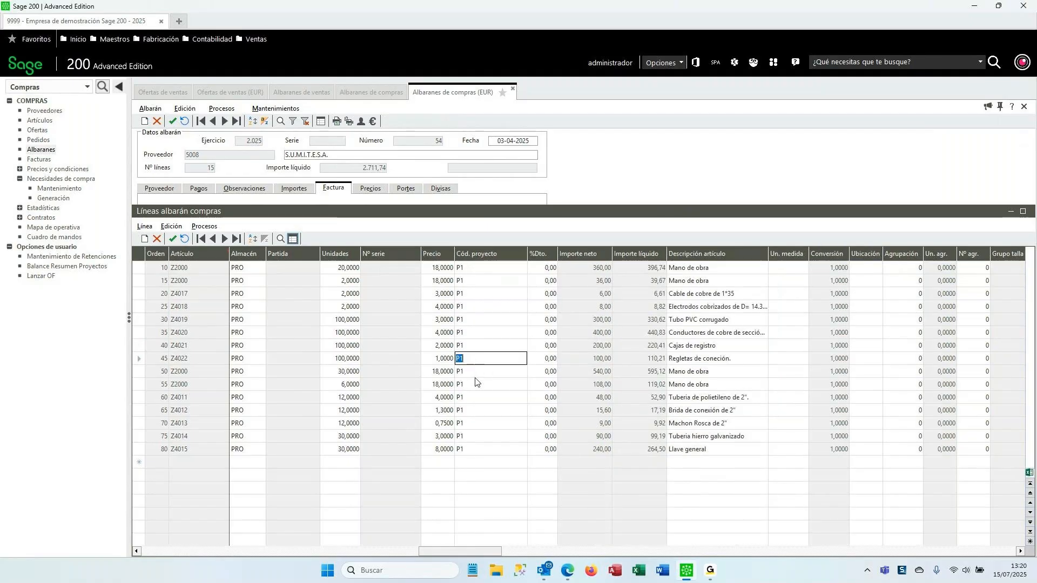
# Set the project code to P4 on the Tuberia hierro galvanizado and Llave general lines, saving each change.
pyautogui.click(467, 439)
pyautogui.write('P4')
pyautogui.press('Down')
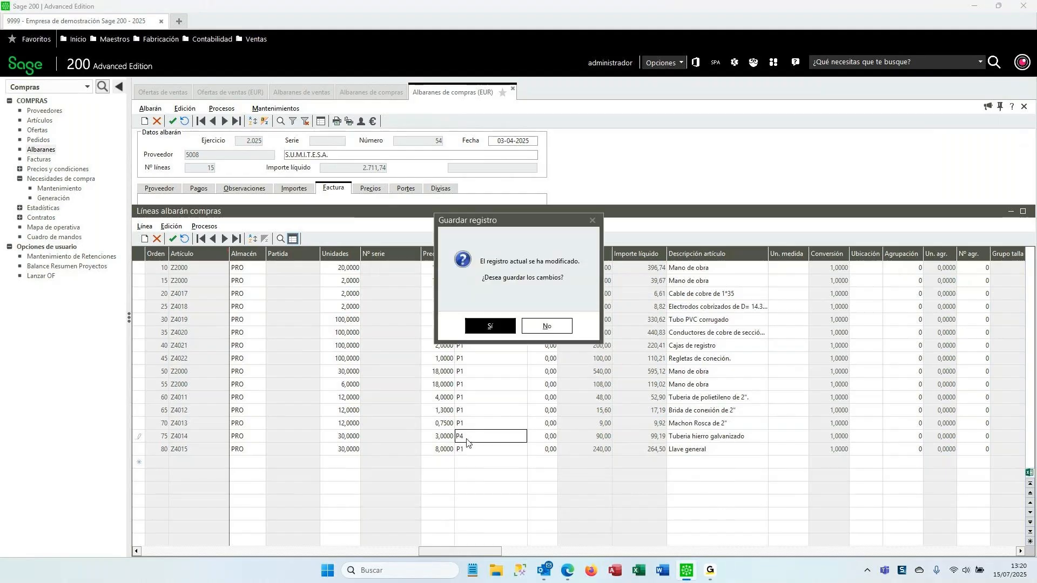
pyautogui.click(492, 327)
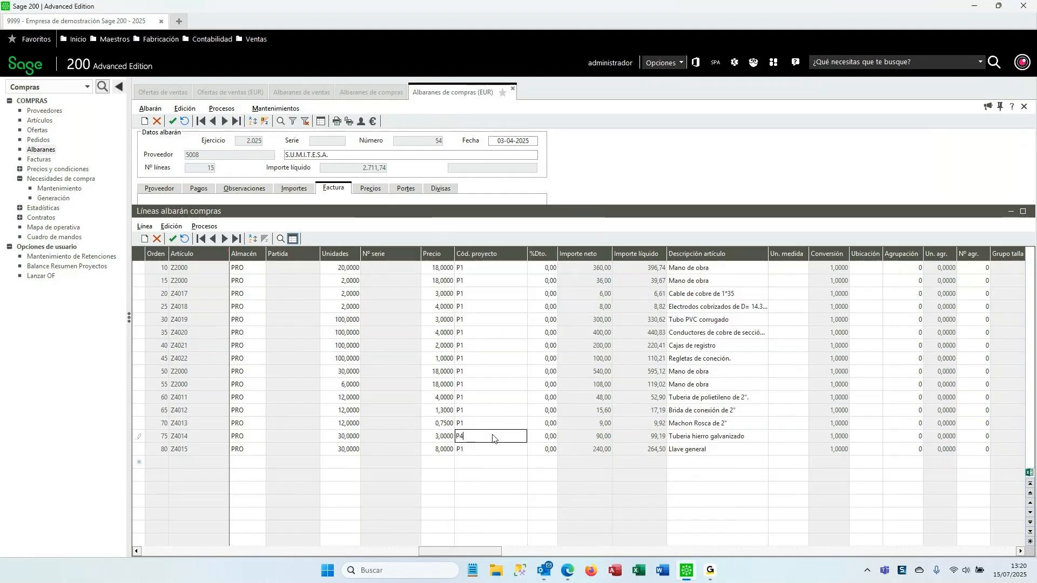
pyautogui.click(483, 450)
pyautogui.write('P4')
pyautogui.press('Down')
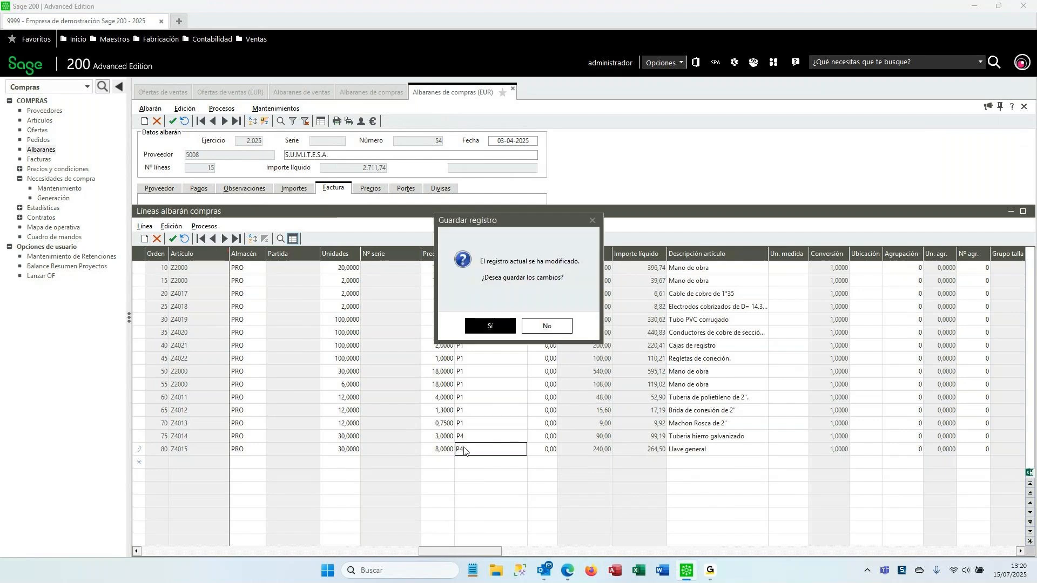
pyautogui.click(498, 331)
pyautogui.press('Up')
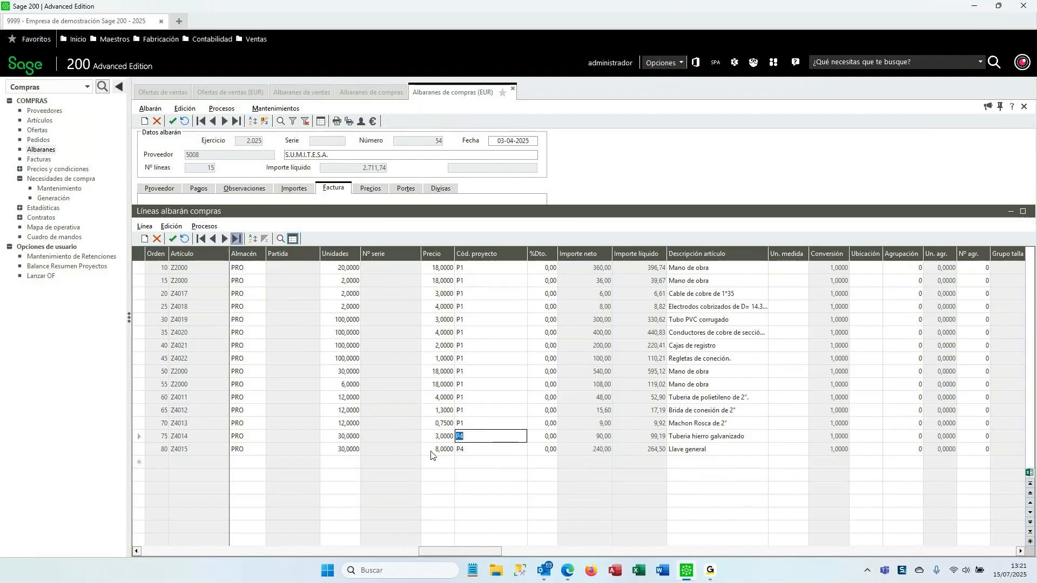
# Review the two P4 lines and close delivery note 54, saving its changes.
pyautogui.click(346, 449)
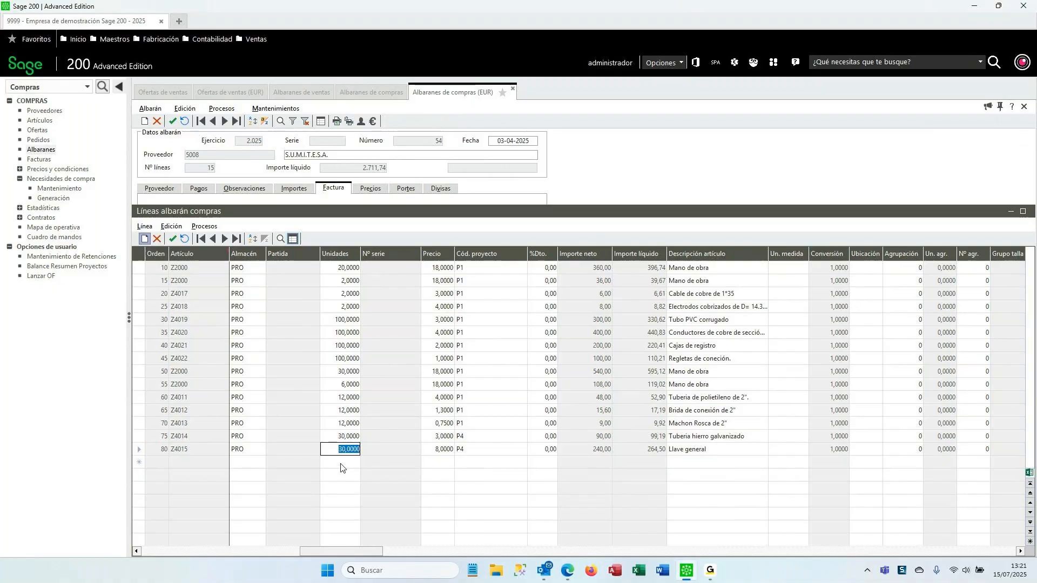
pyautogui.click(462, 452)
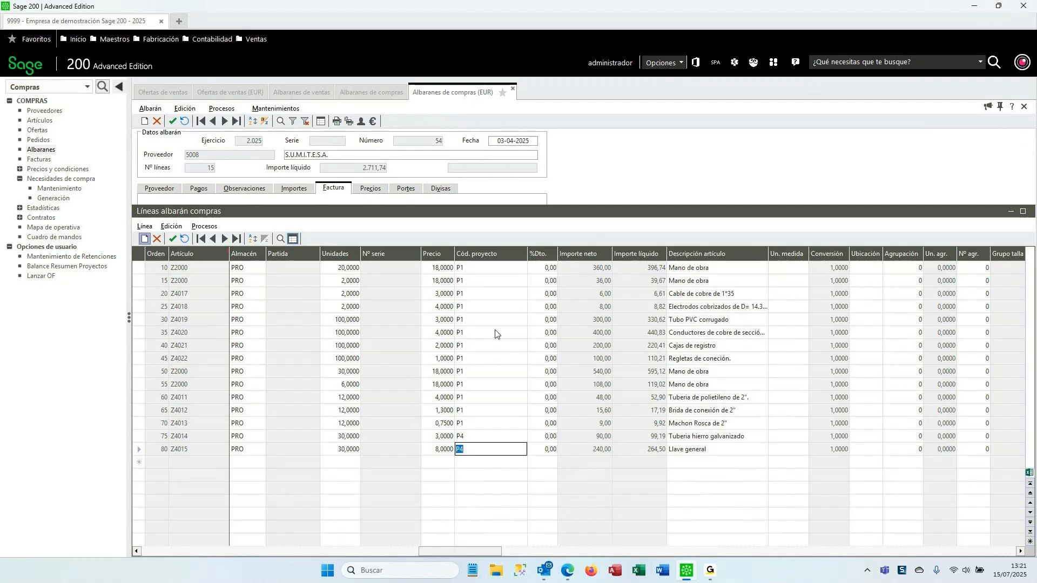
pyautogui.click(473, 437)
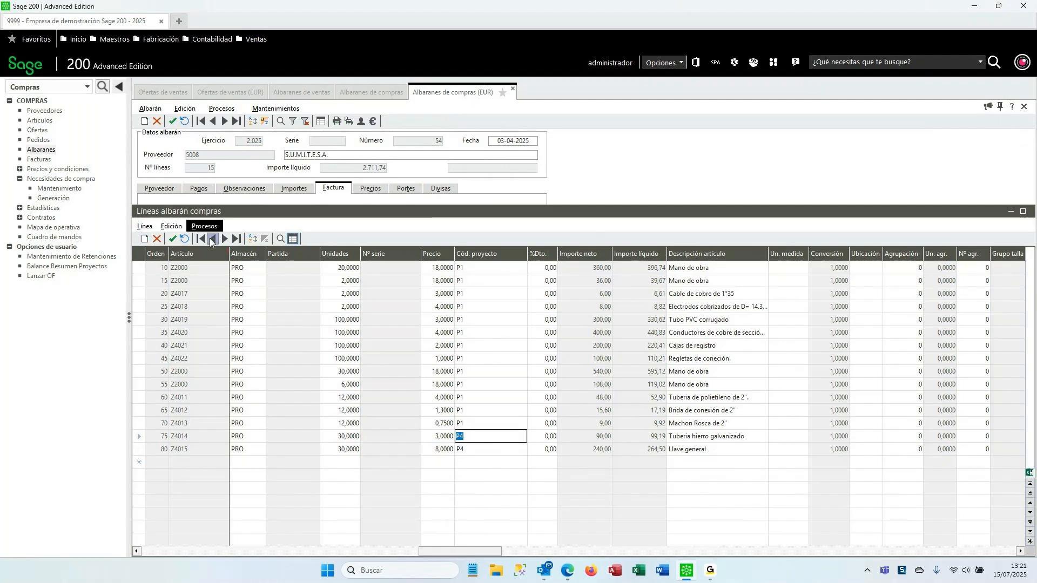
pyautogui.click(172, 121)
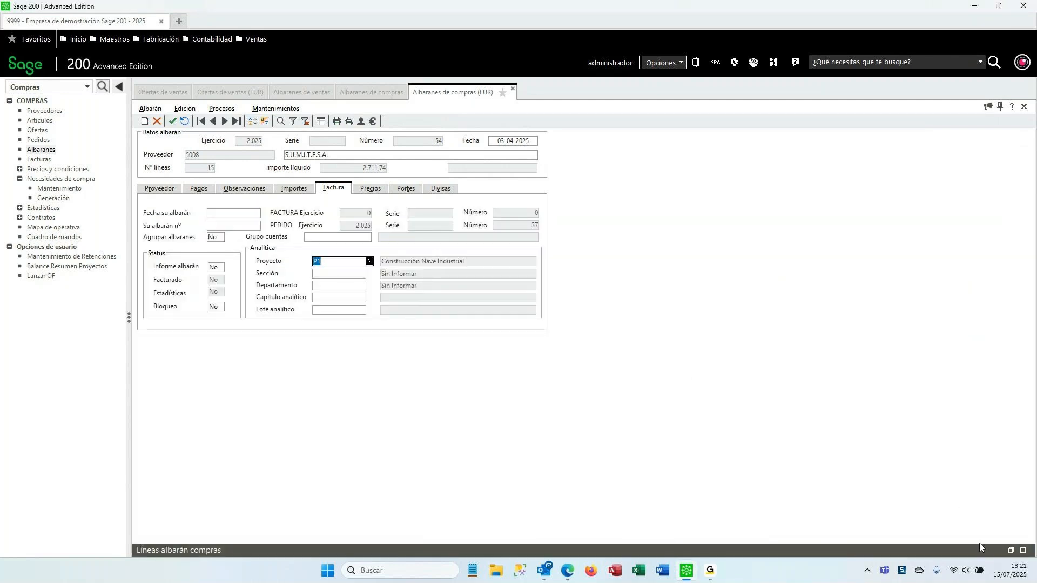
pyautogui.click(1010, 551)
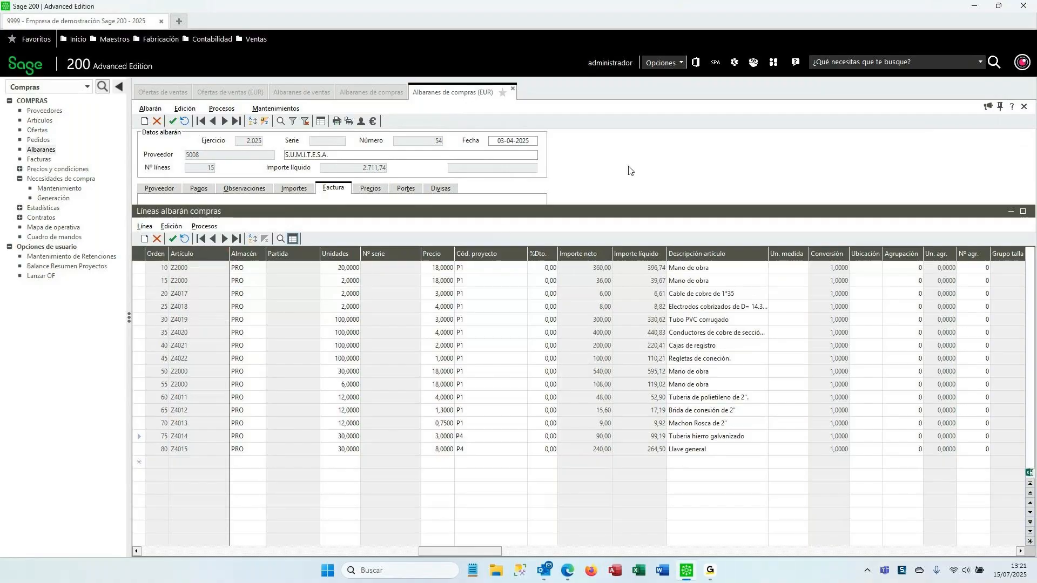
pyautogui.click(513, 88)
pyautogui.click(489, 325)
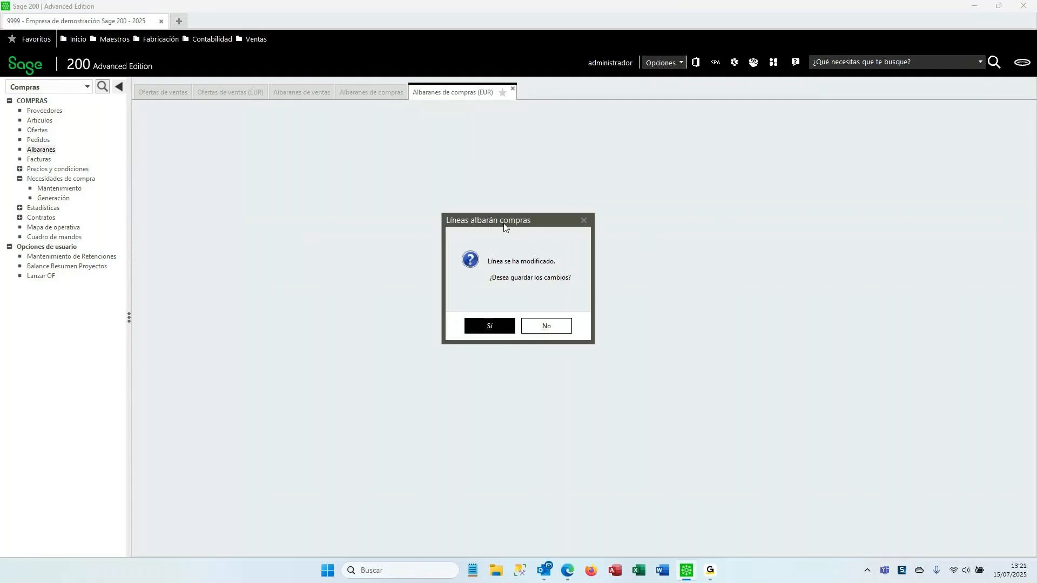
pyautogui.moveTo(497, 221); pyautogui.dragTo(486, 183)
pyautogui.click(461, 296)
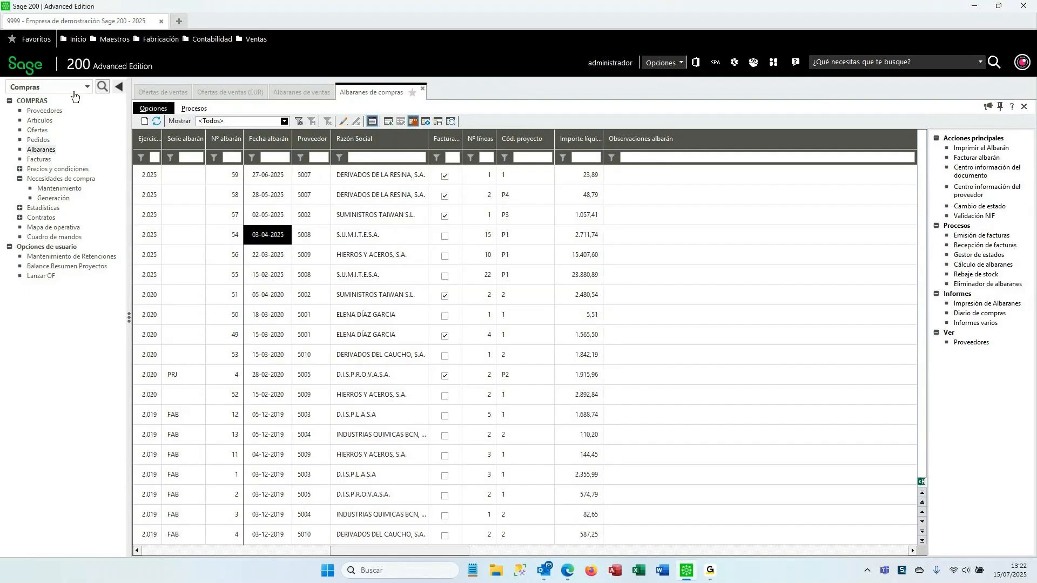
# View the purchase invoices list, and open the sales invoices list in the Ventas module.
pyautogui.click(38, 159)
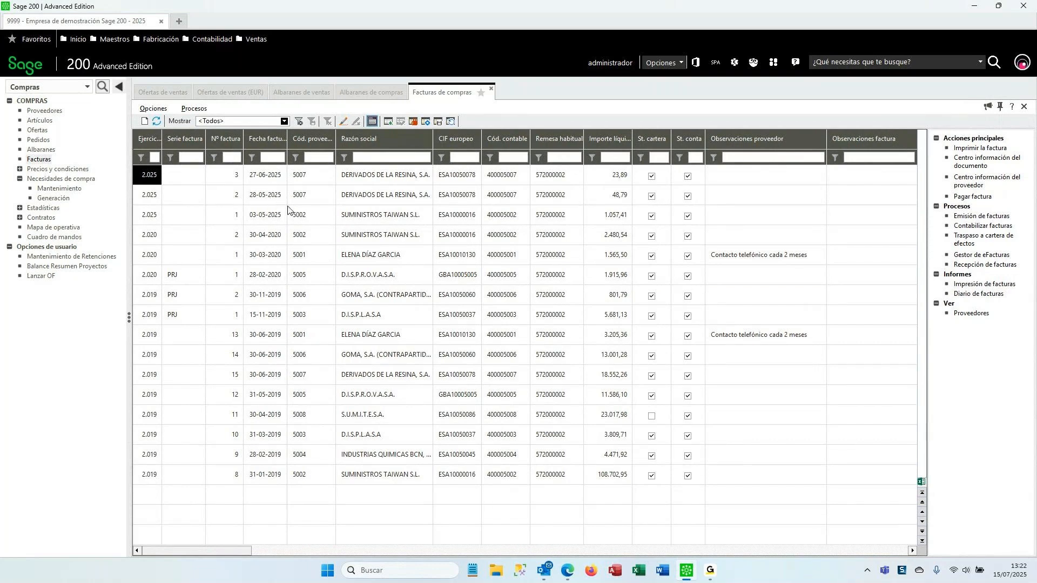
pyautogui.click(264, 218)
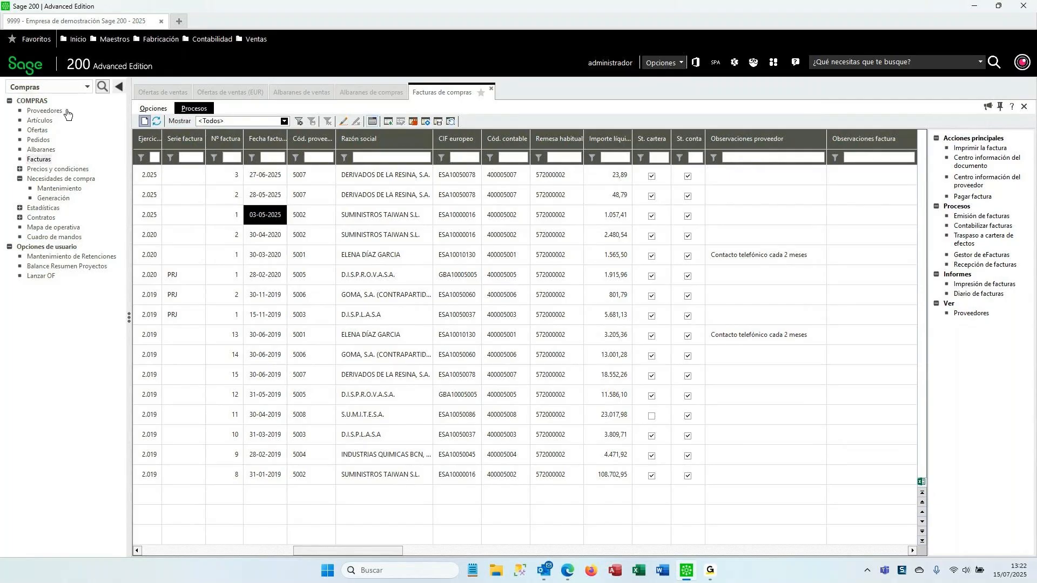
pyautogui.click(85, 87)
pyautogui.click(24, 143)
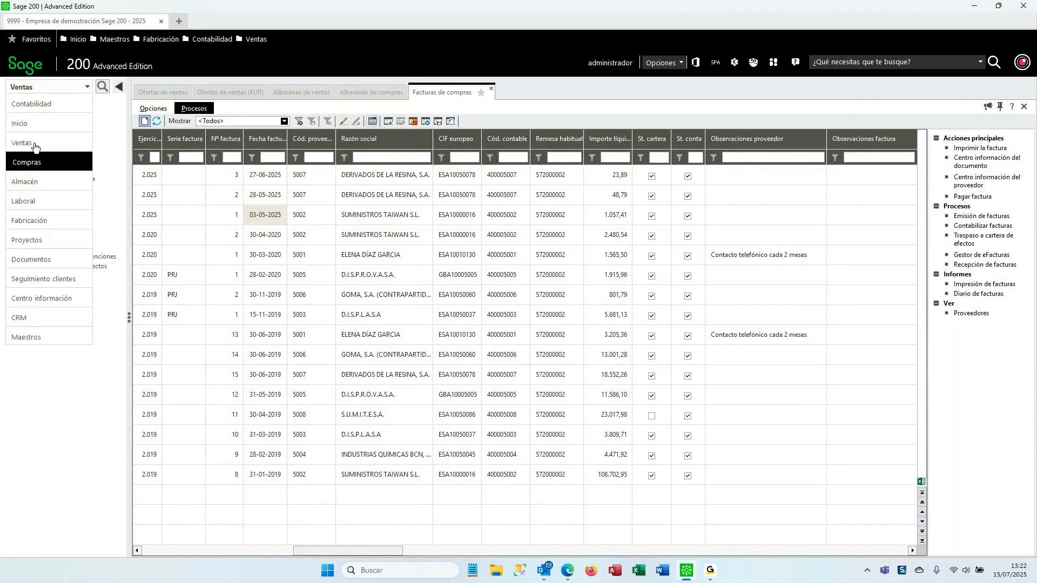
pyautogui.click(39, 169)
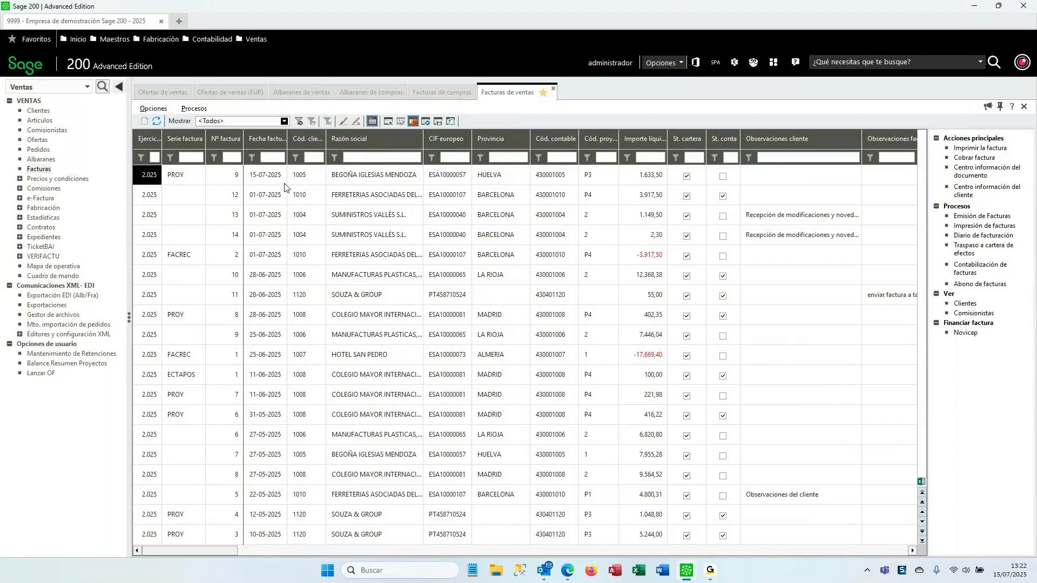
pyautogui.click(265, 202)
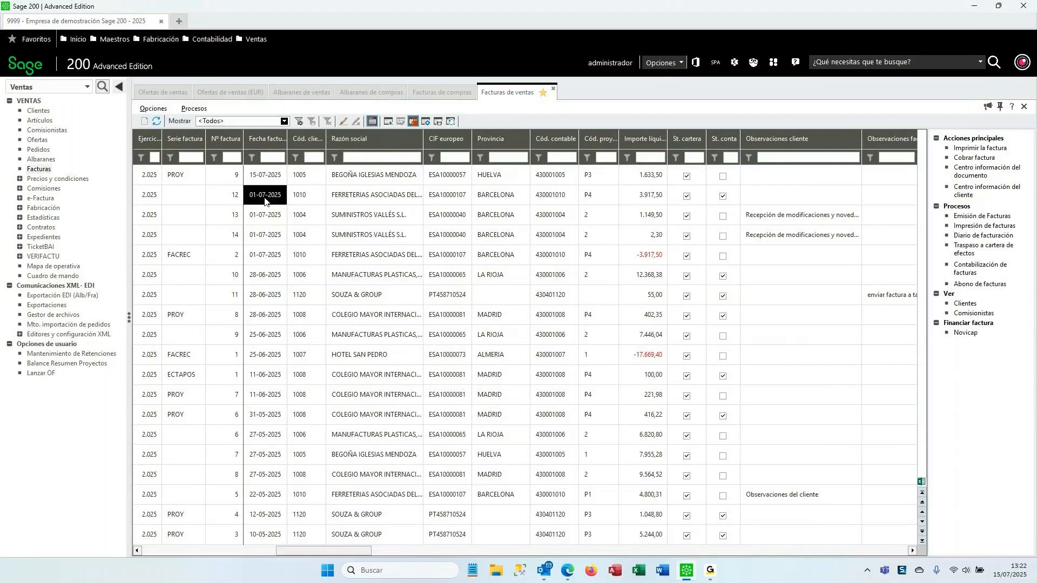
pyautogui.click(979, 149)
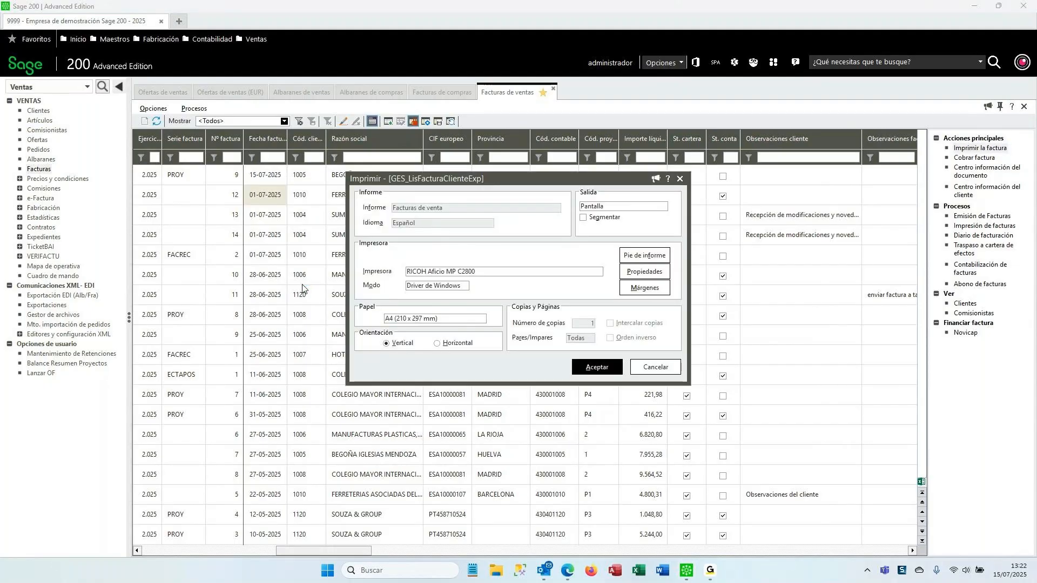
pyautogui.click(644, 370)
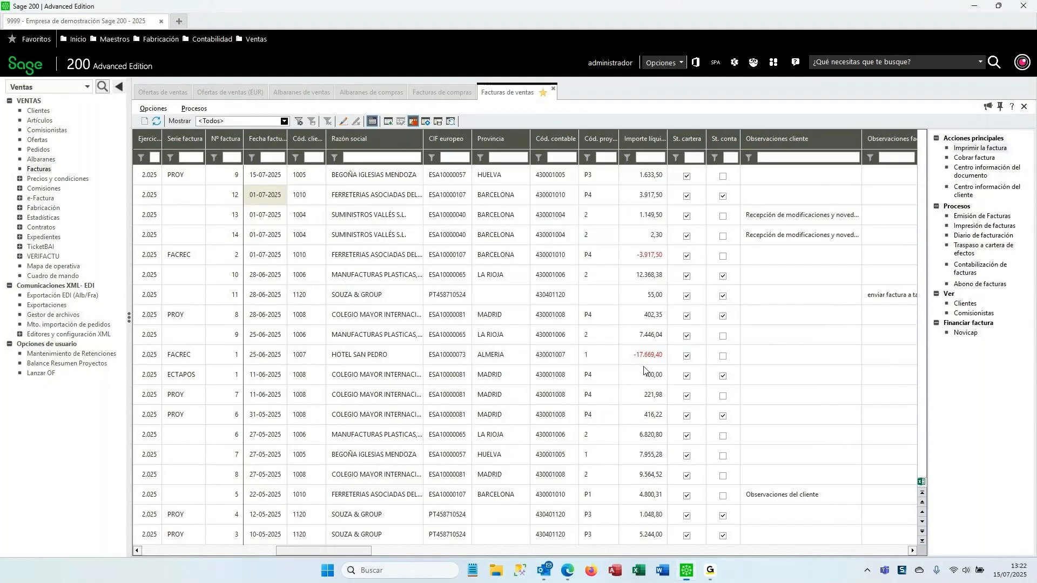
# Assign the Facturas de venta Origen mask to sales invoice 12 dated 01-07-2025 and print the invoice to screen.
pyautogui.click(266, 200)
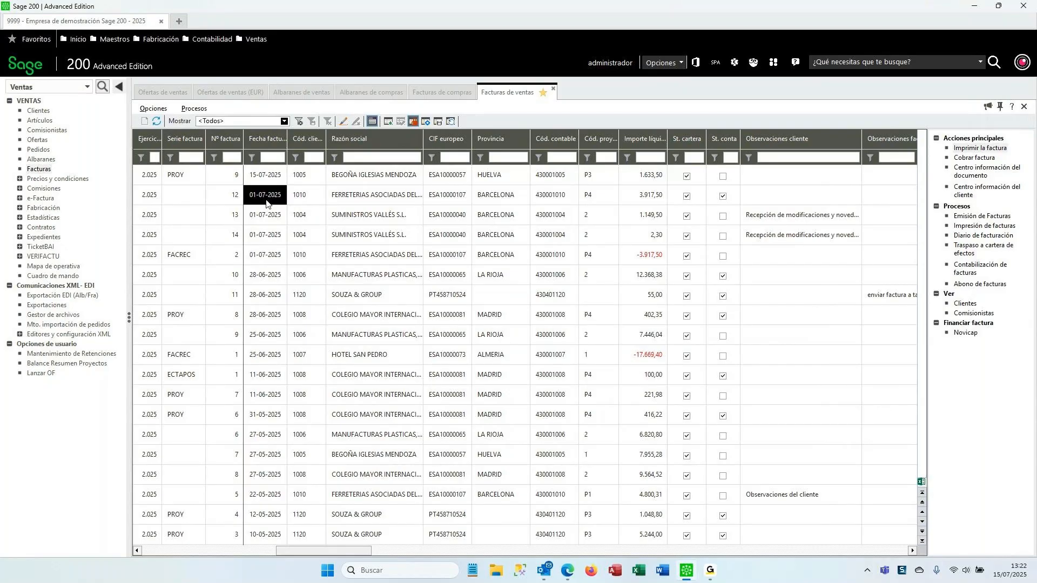
pyautogui.doubleClick(267, 200)
pyautogui.click(221, 109)
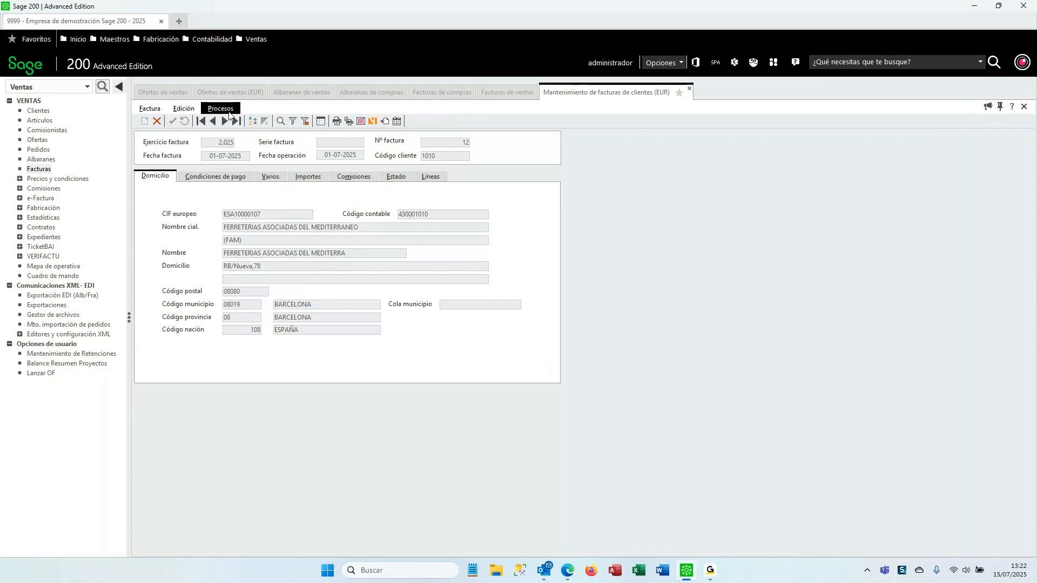
pyautogui.click(260, 137)
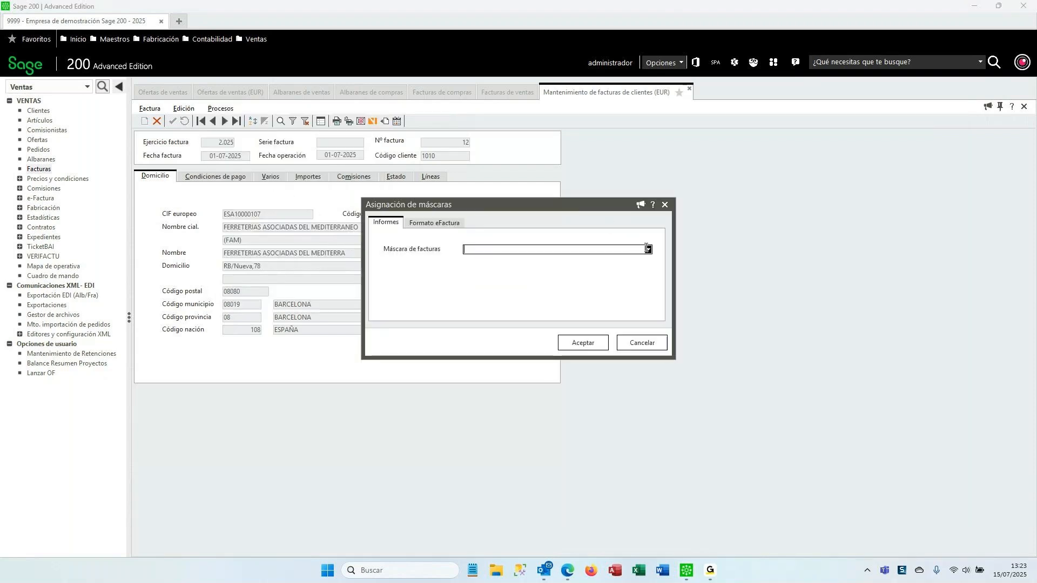
pyautogui.click(648, 249)
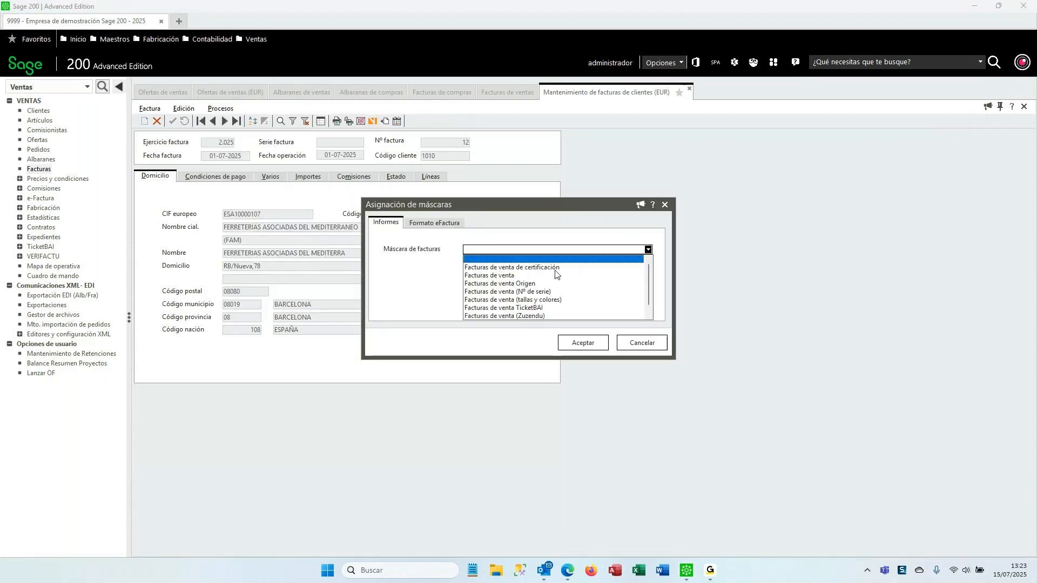
pyautogui.click(511, 283)
pyautogui.click(586, 344)
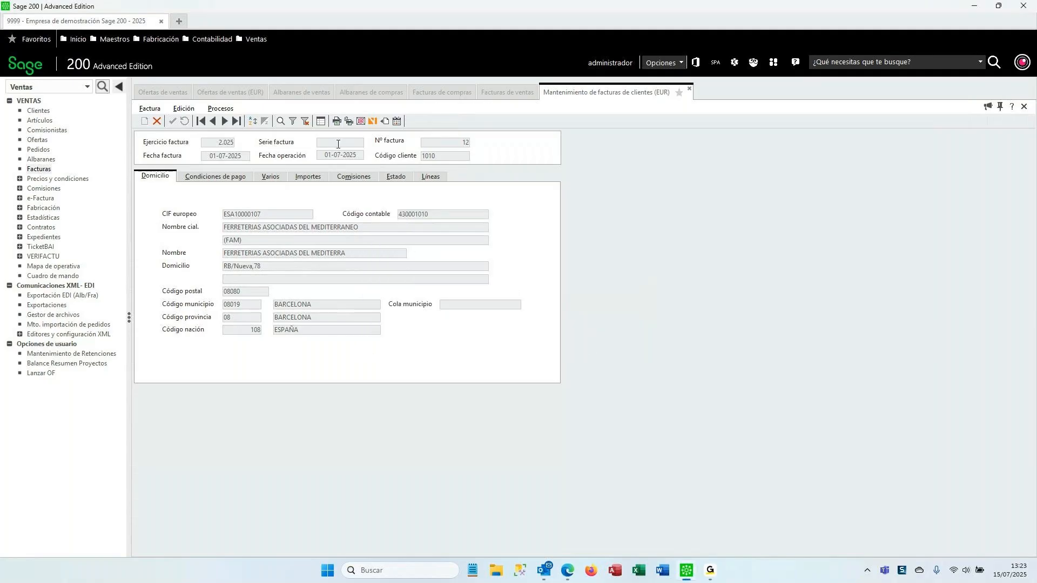
pyautogui.click(349, 122)
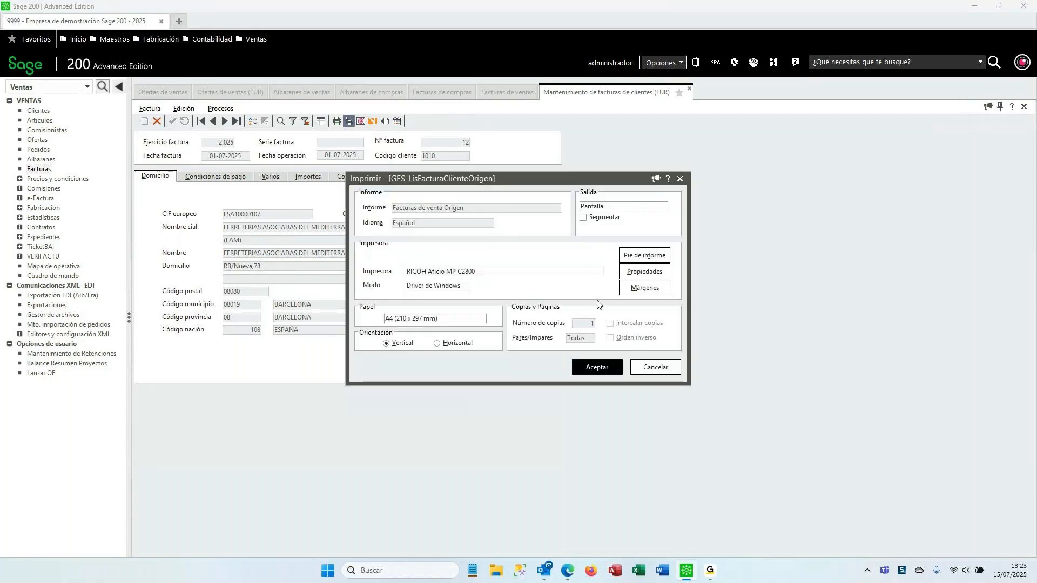
pyautogui.click(597, 367)
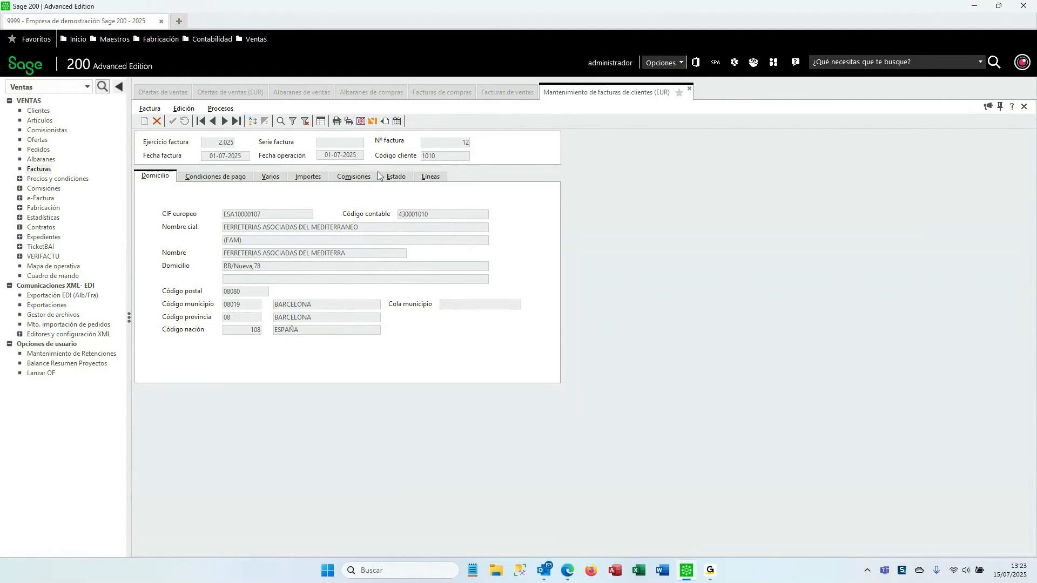
# Cancel the repeated print of sales invoice 12 and close its record, returning to the sales invoices list.
pyautogui.click(348, 121)
pyautogui.click(666, 372)
pyautogui.click(689, 89)
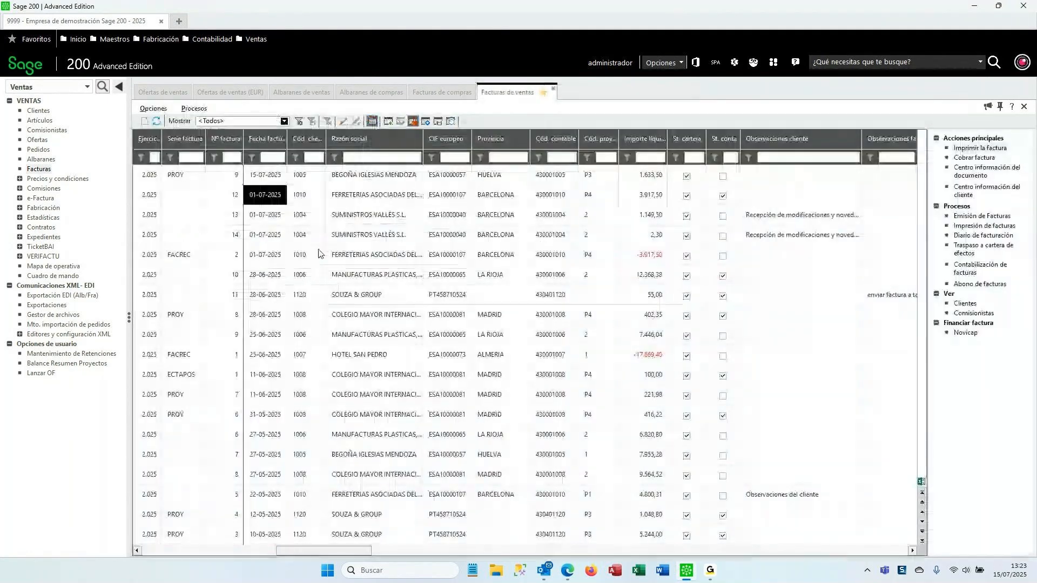
pyautogui.click(272, 216)
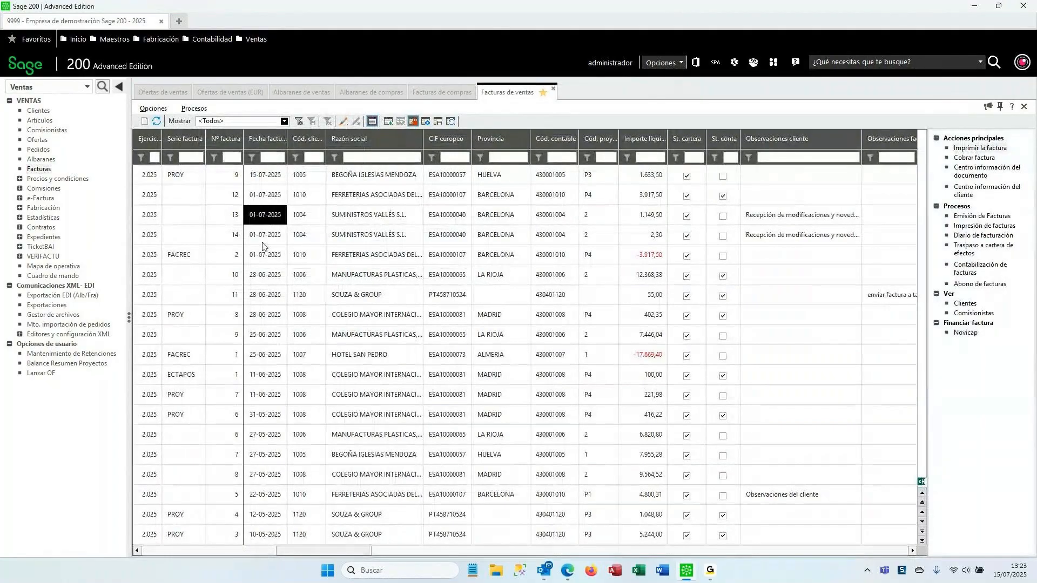
pyautogui.click(266, 314)
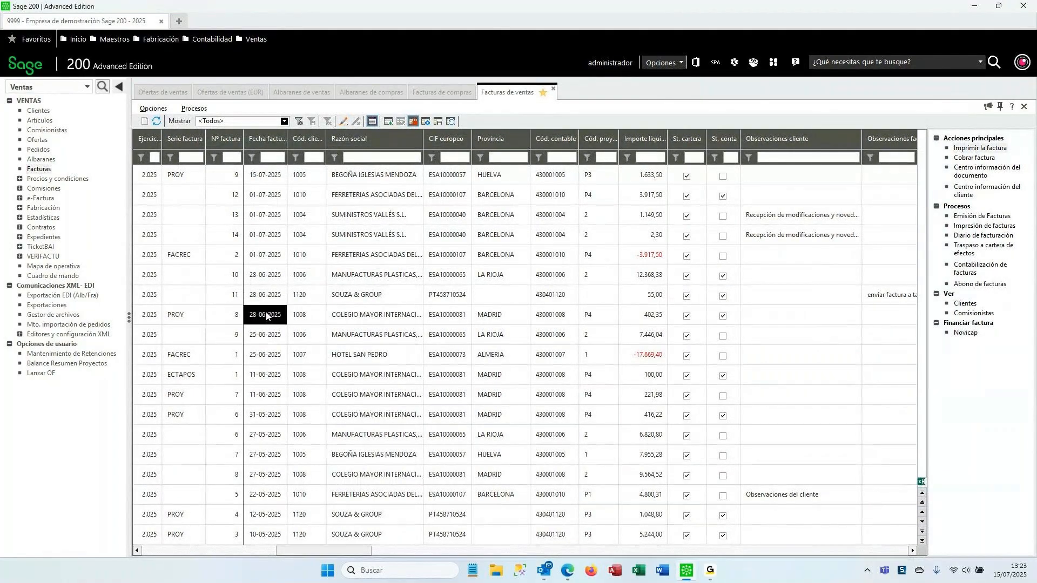
pyautogui.click(600, 315)
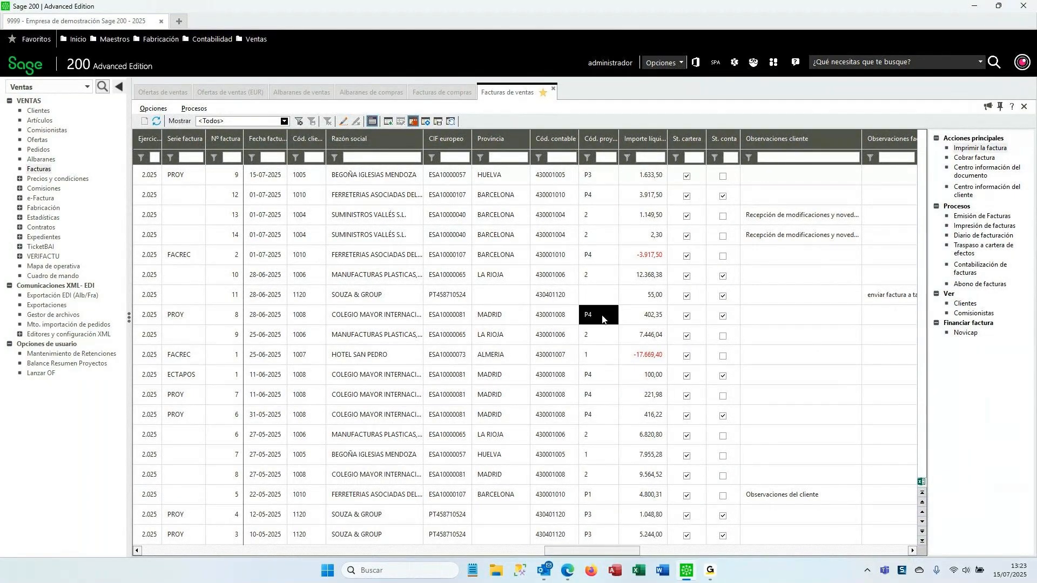
pyautogui.click(272, 320)
pyautogui.click(980, 148)
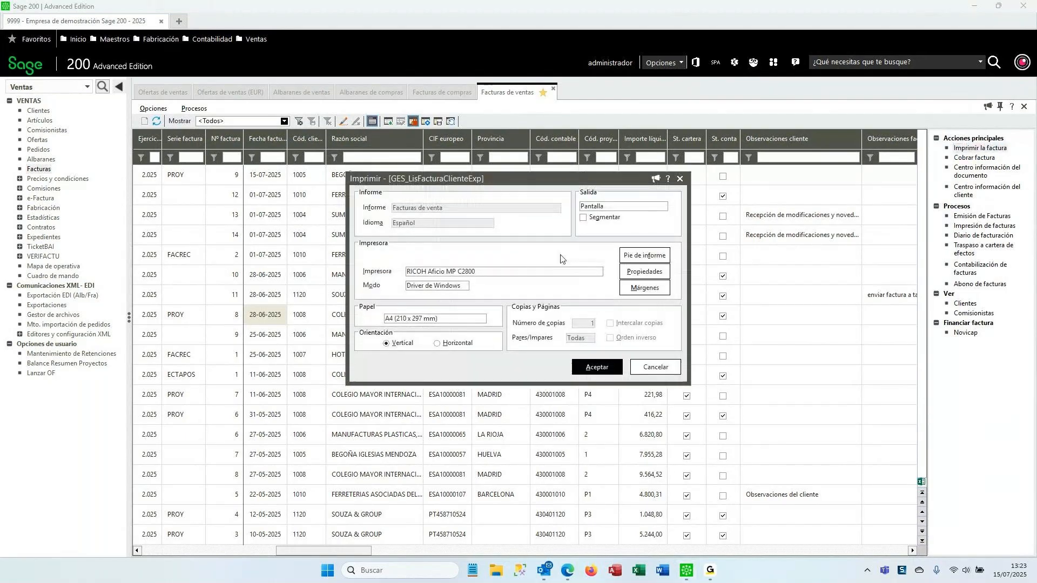
pyautogui.press('Escape')
# Open sales invoice PROY 8 dated 28-06-2025 and assign it the Facturas de venta Origen mask.
pyautogui.click(277, 319)
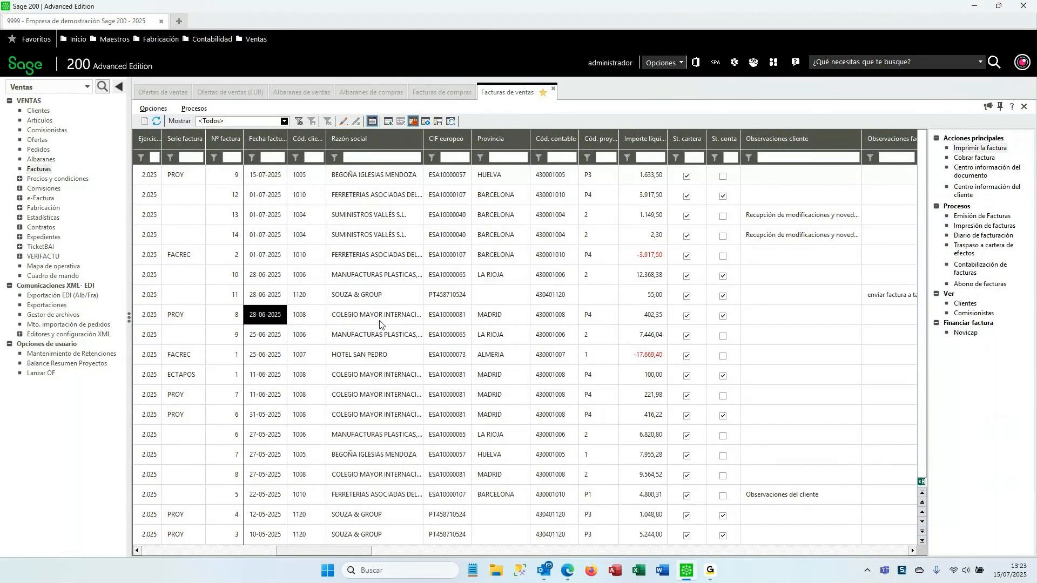
pyautogui.doubleClick(356, 309)
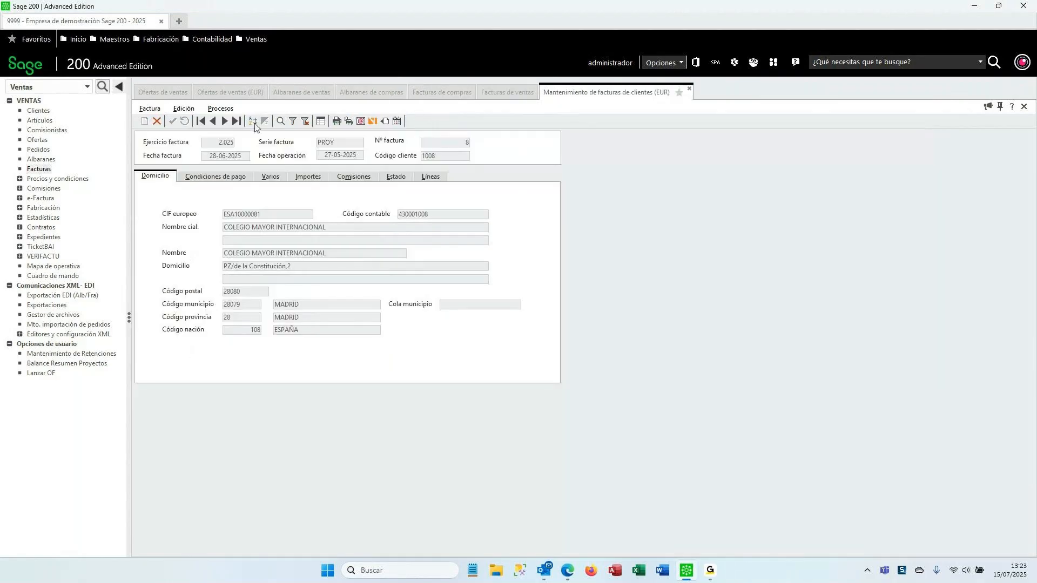
pyautogui.click(221, 108)
pyautogui.click(259, 140)
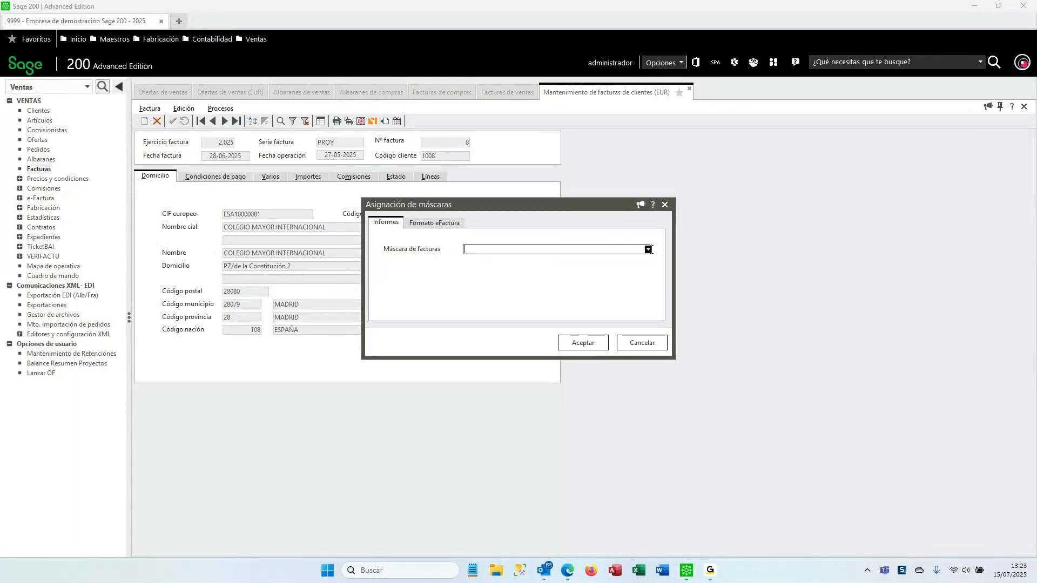
pyautogui.click(648, 249)
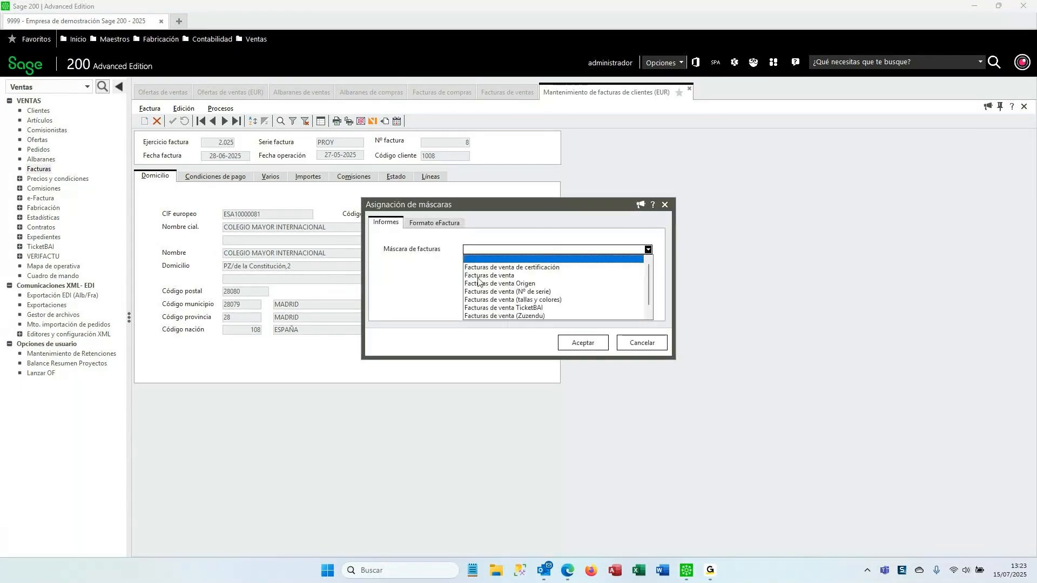
pyautogui.click(517, 284)
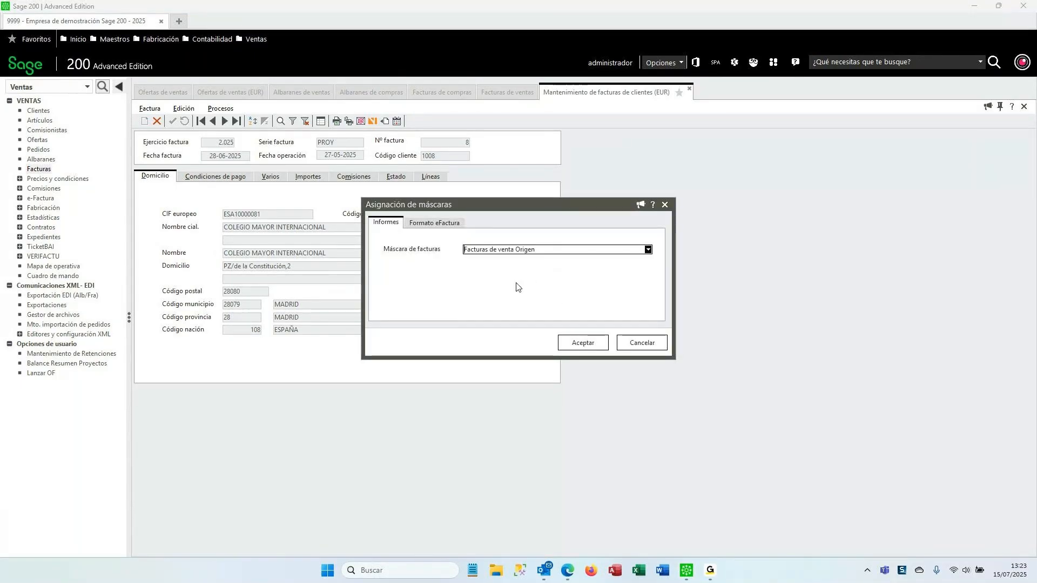
pyautogui.click(581, 344)
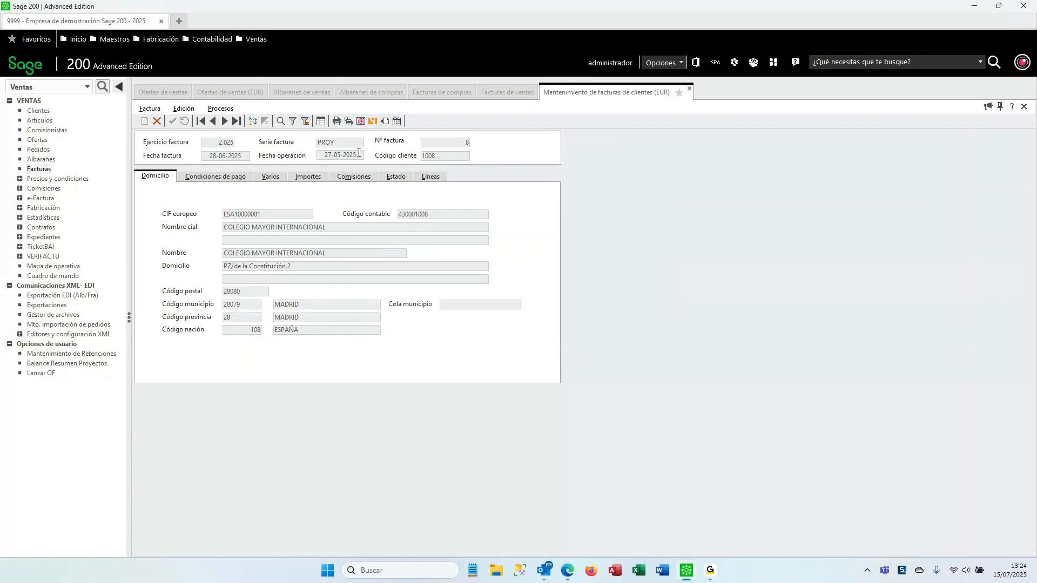
# Print invoice PROY 8 to screen with the origin format, review it, and close the preview and the invoice record.
pyautogui.click(349, 121)
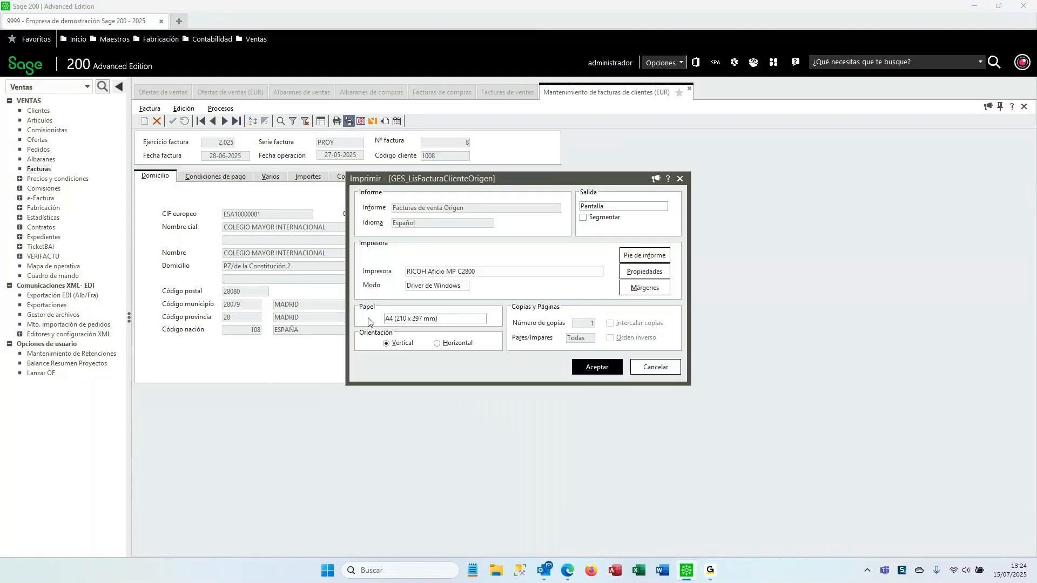
pyautogui.click(598, 368)
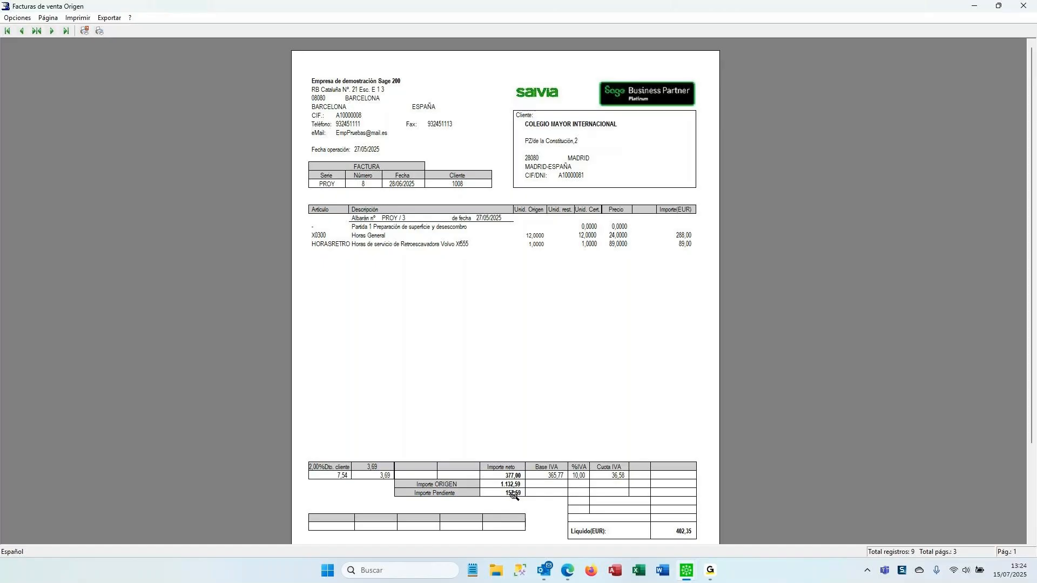
pyautogui.click(1023, 6)
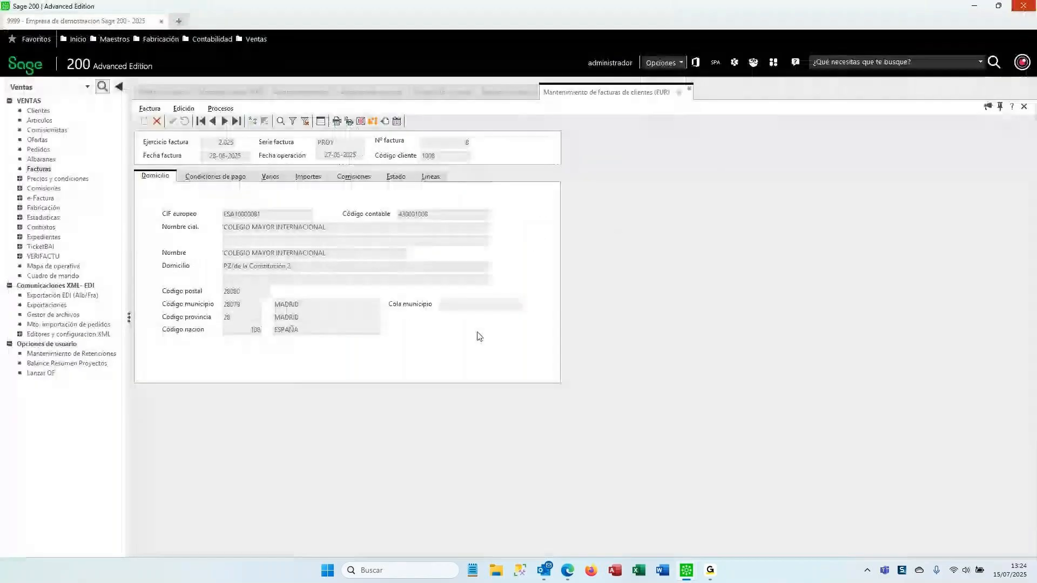
pyautogui.click(690, 91)
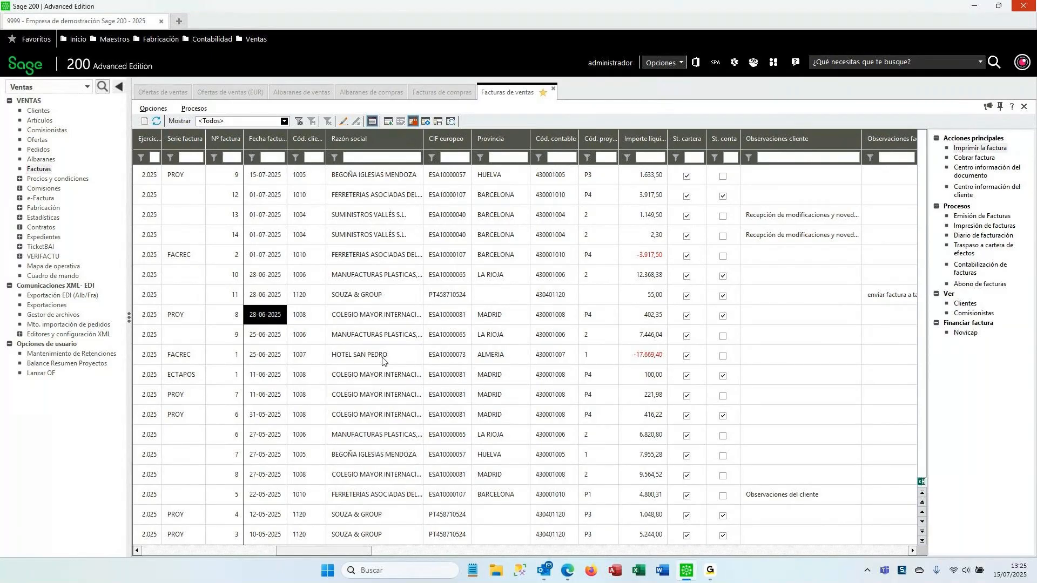
# Open the articles list in the Ventas module and filter it by the description "cemen".
pyautogui.click(39, 120)
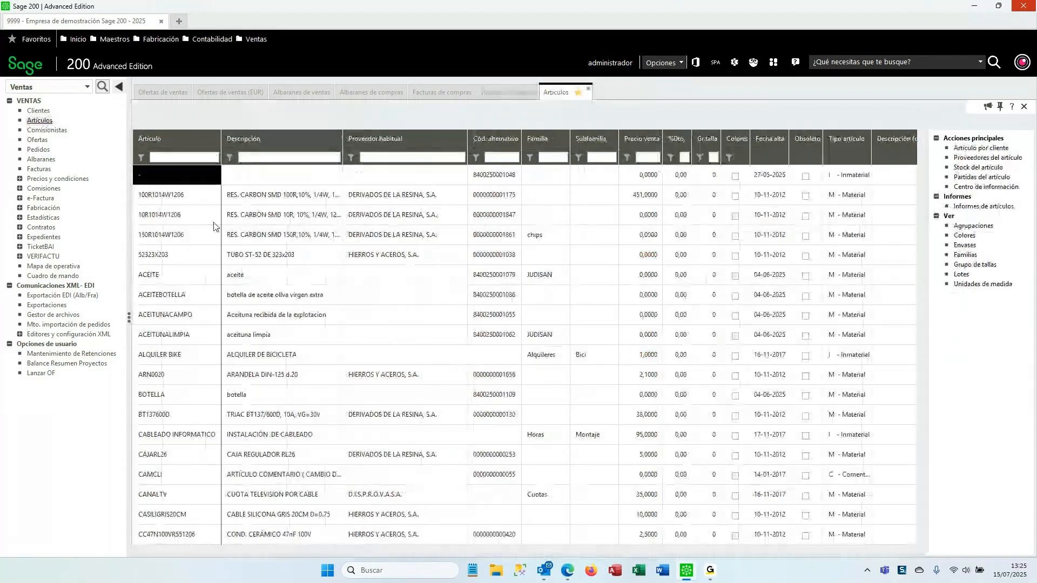
pyautogui.click(276, 272)
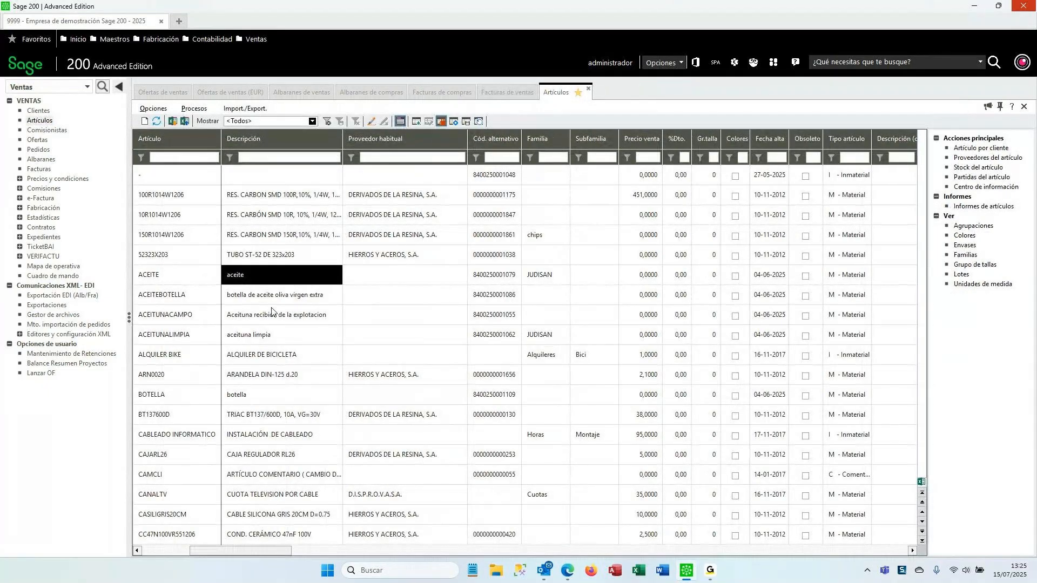
pyautogui.click(271, 314)
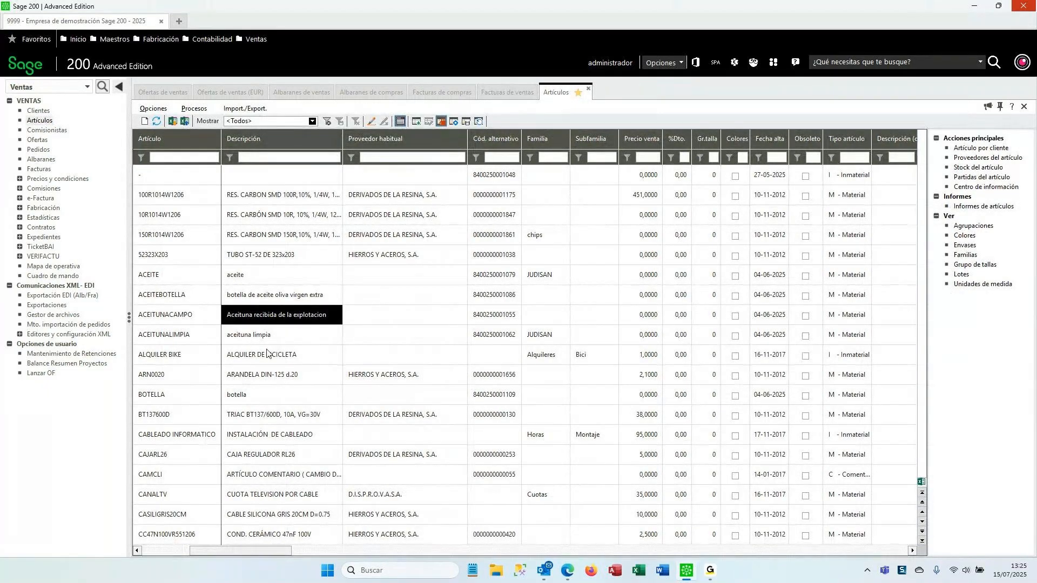
pyautogui.click(262, 157)
pyautogui.write('cemen')
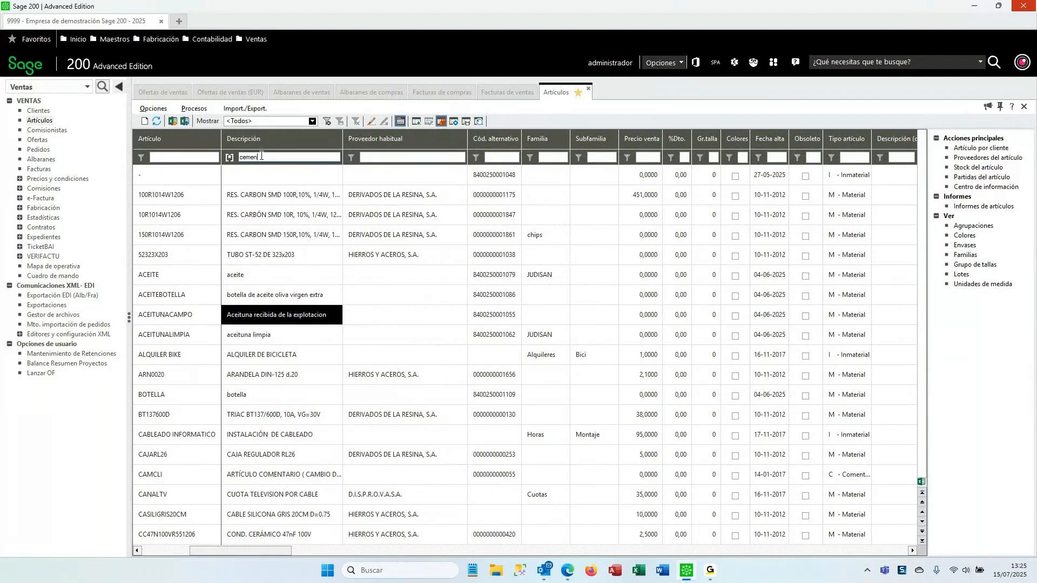
pyautogui.press('Return')
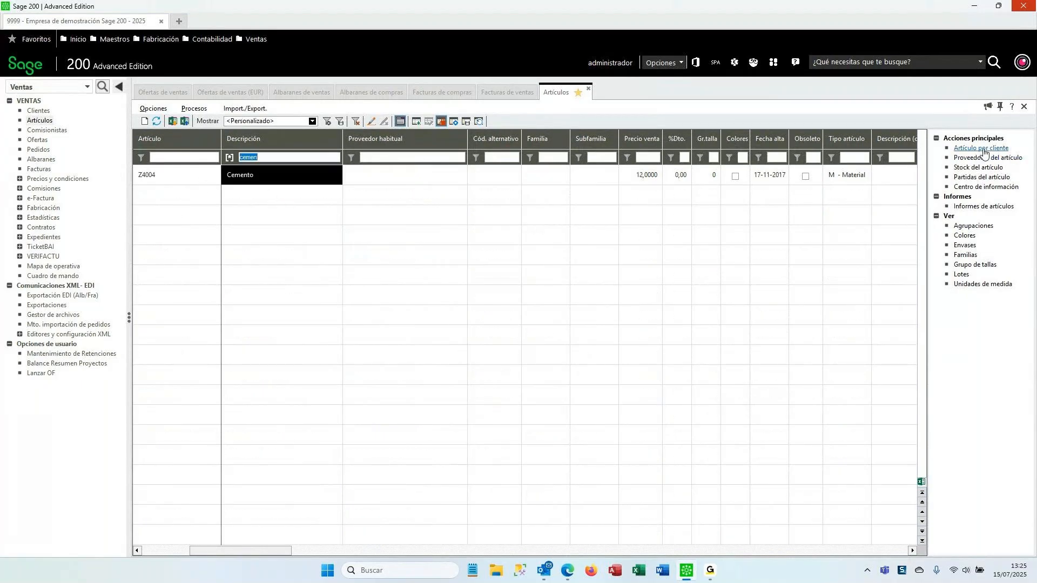
# Open the information centre of article Z4004 Cemento and review its sales offers, orders and delivery notes.
pyautogui.click(988, 187)
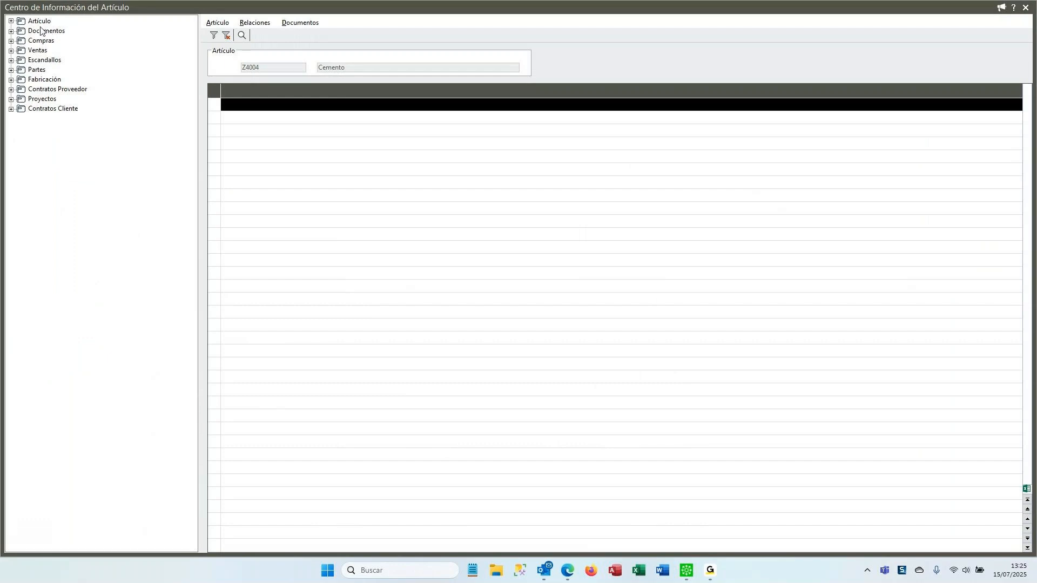
pyautogui.click(11, 21)
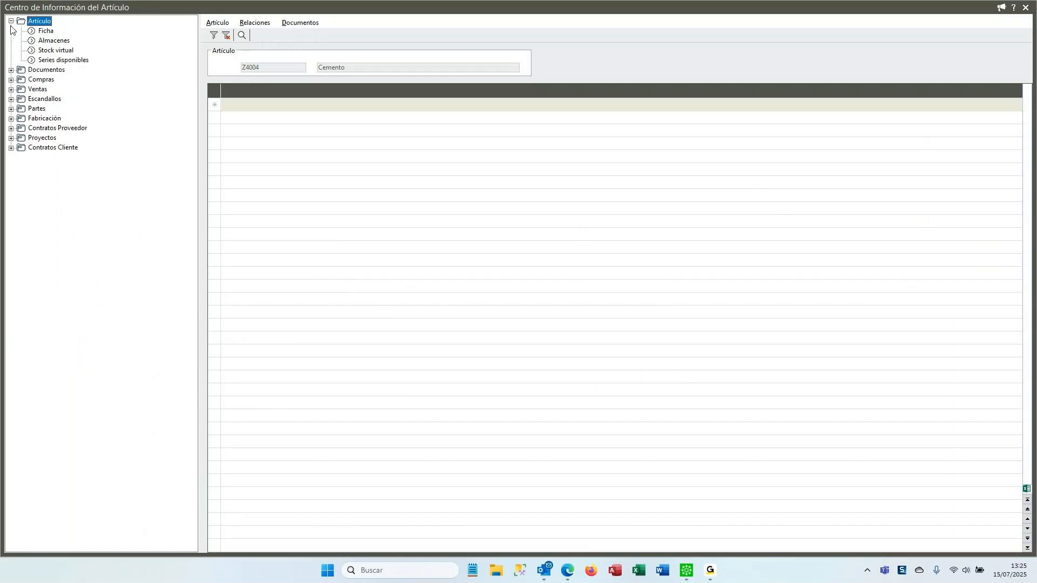
pyautogui.doubleClick(41, 90)
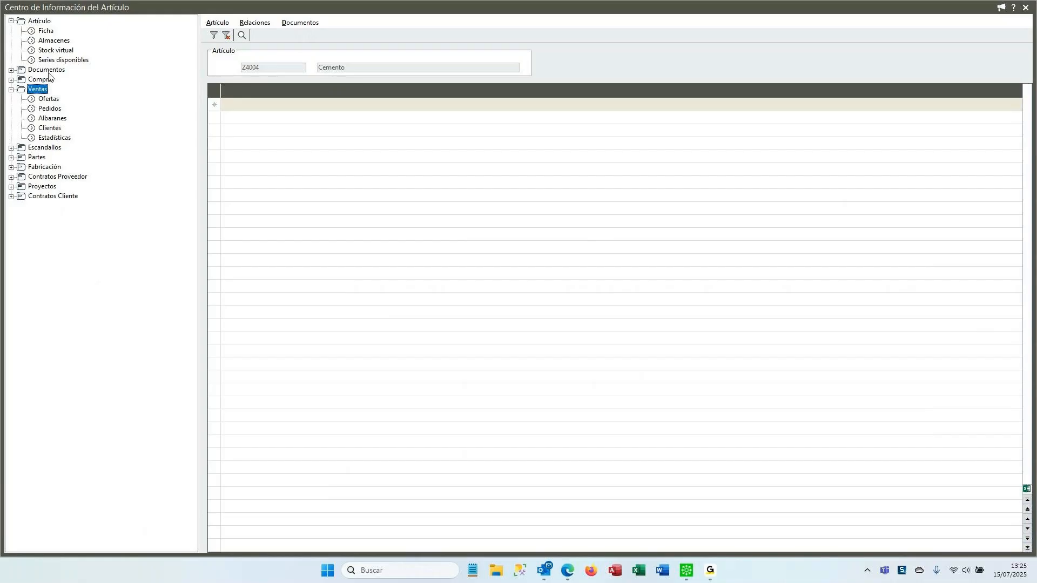
pyautogui.click(50, 99)
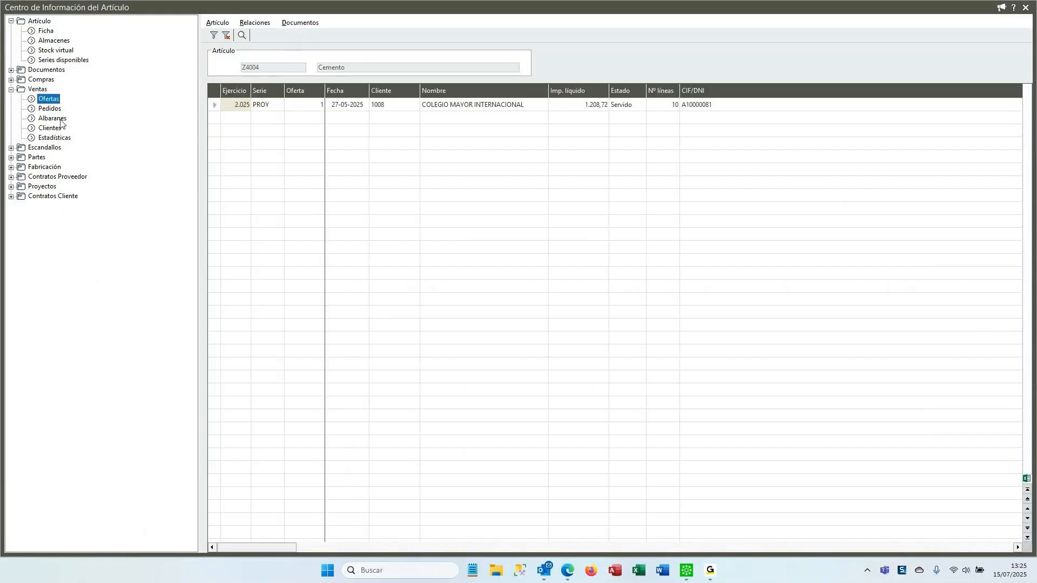
pyautogui.click(61, 120)
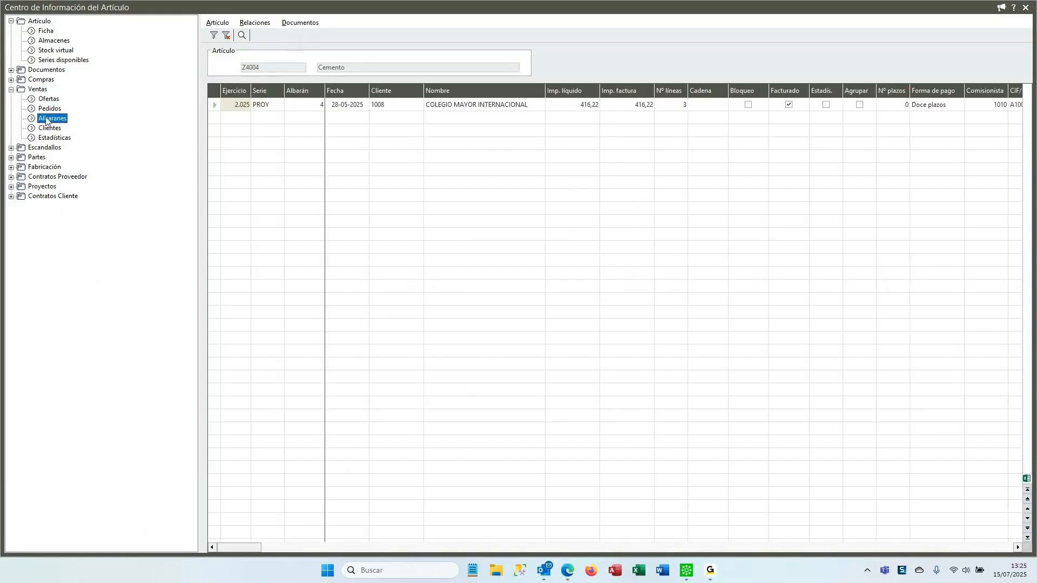
pyautogui.click(49, 109)
pyautogui.click(48, 99)
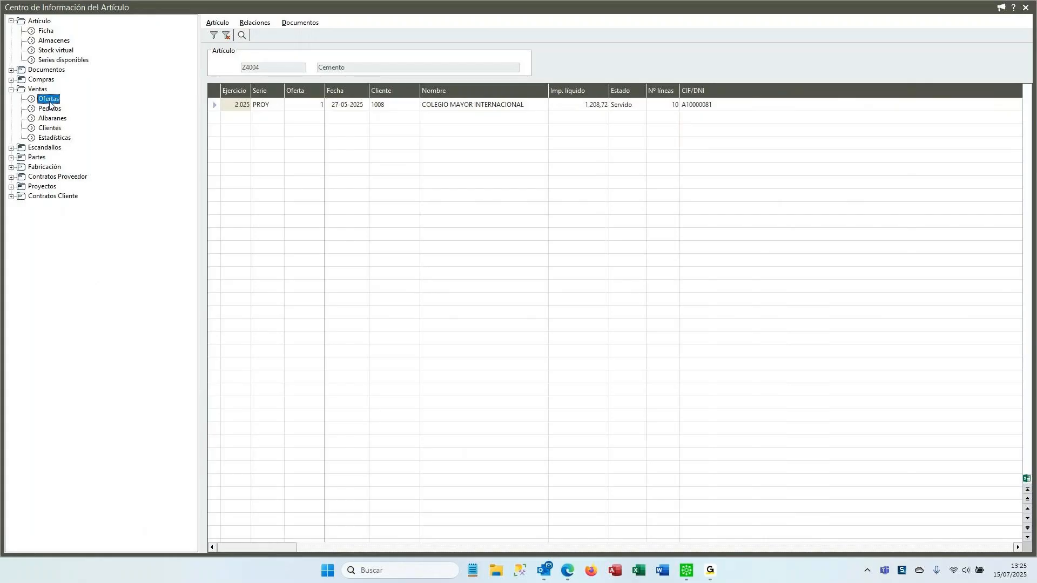
# View the customers who bought Cemento, checking the company name, units and price of the sale.
pyautogui.click(59, 125)
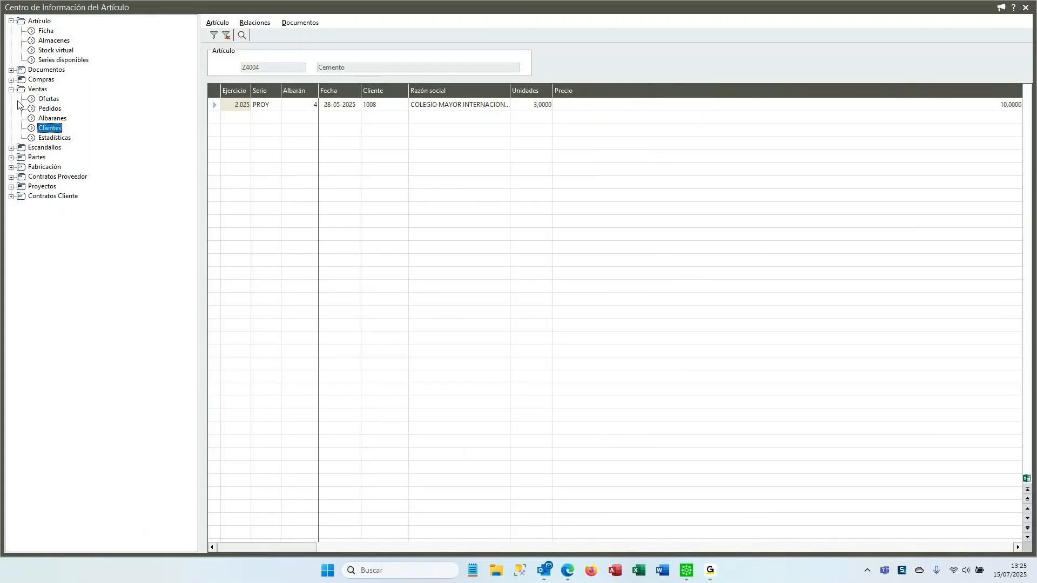
pyautogui.click(460, 106)
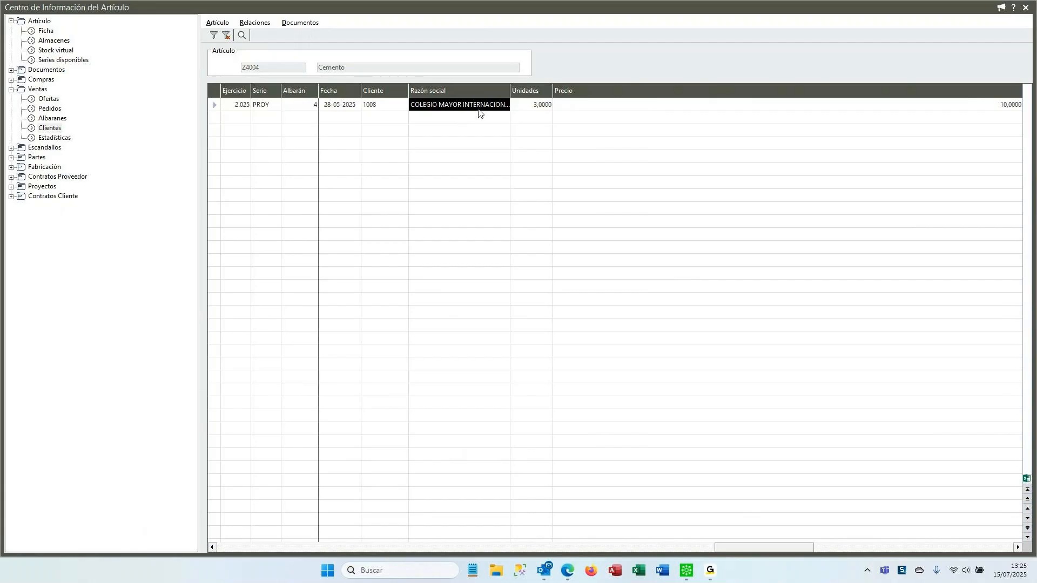
pyautogui.click(523, 107)
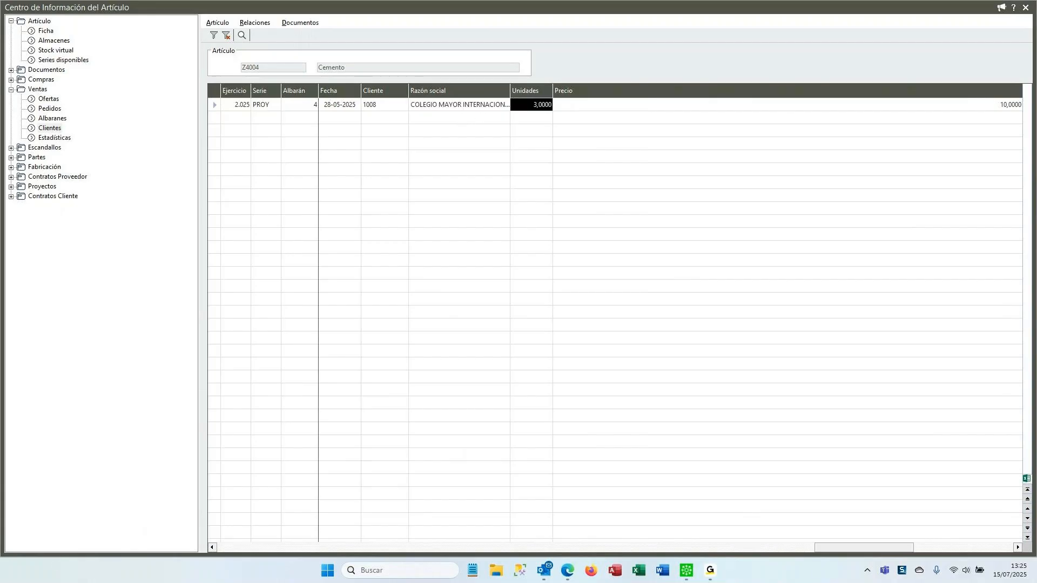
pyautogui.click(1003, 108)
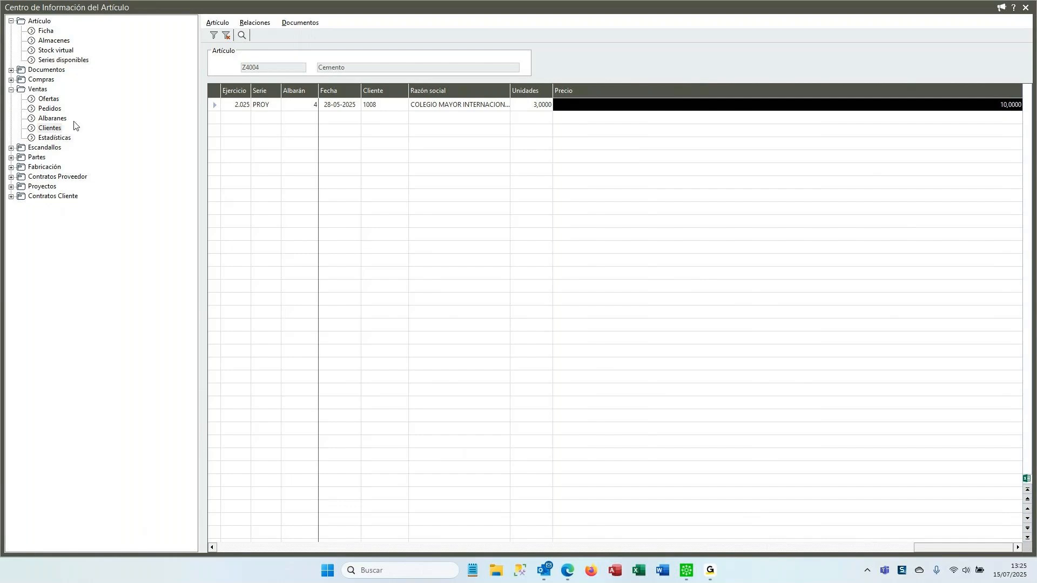
# Review the sales statistics of Cemento, and check its sales orders and delivery notes again.
pyautogui.click(56, 138)
pyautogui.click(54, 108)
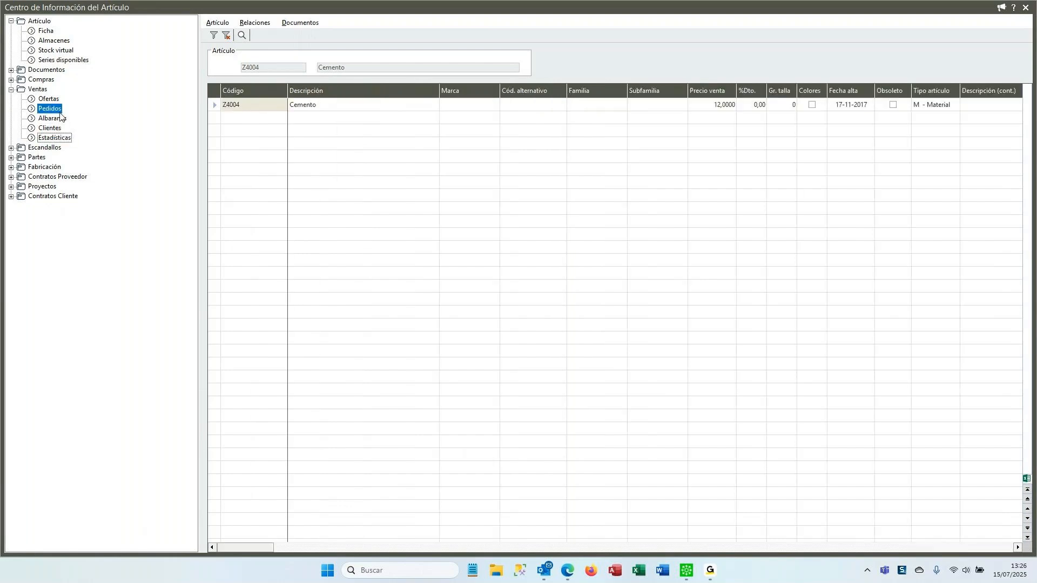
pyautogui.click(62, 119)
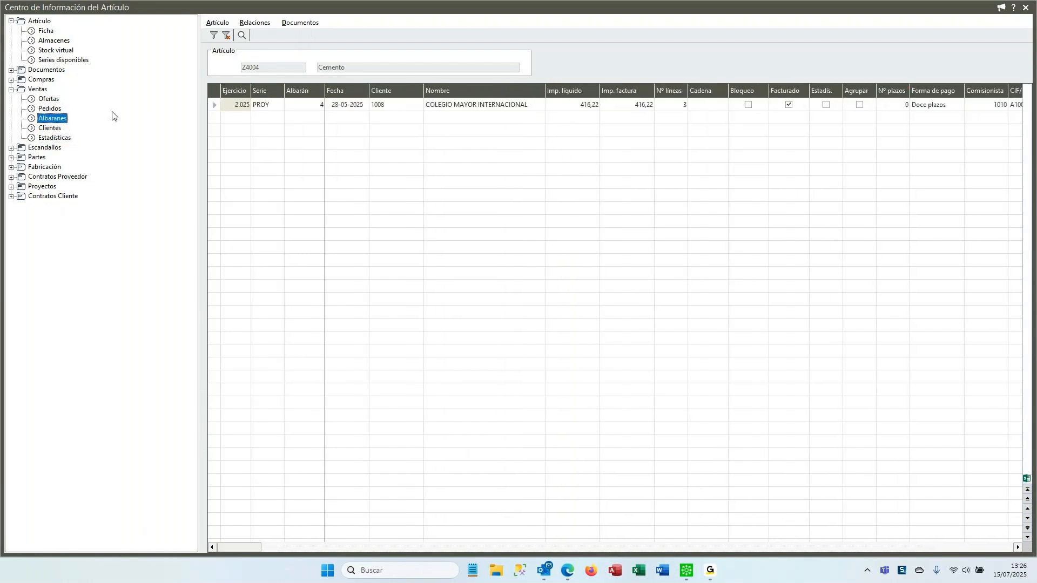
pyautogui.click(49, 109)
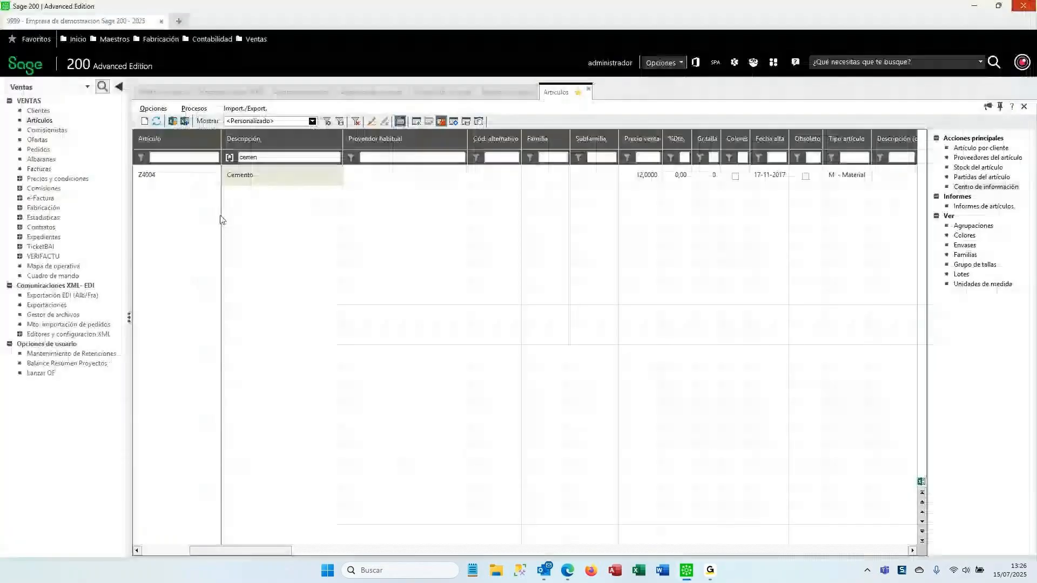
# Close the article information centre and clear the description filter to list all articles.
pyautogui.click(1025, 8)
pyautogui.moveTo(265, 156); pyautogui.dragTo(208, 159)
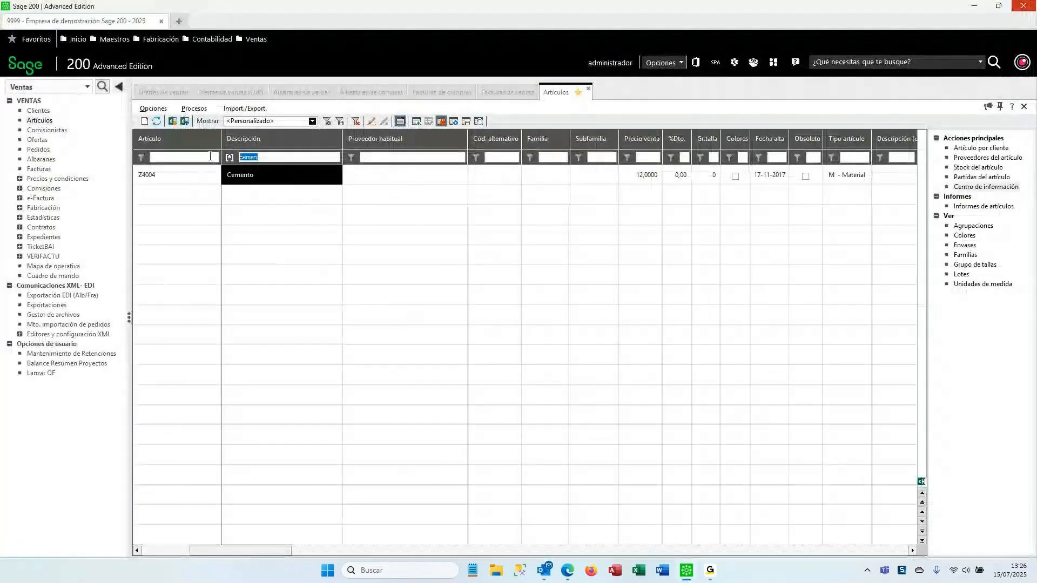
pyautogui.press('Delete')
pyautogui.press('Return')
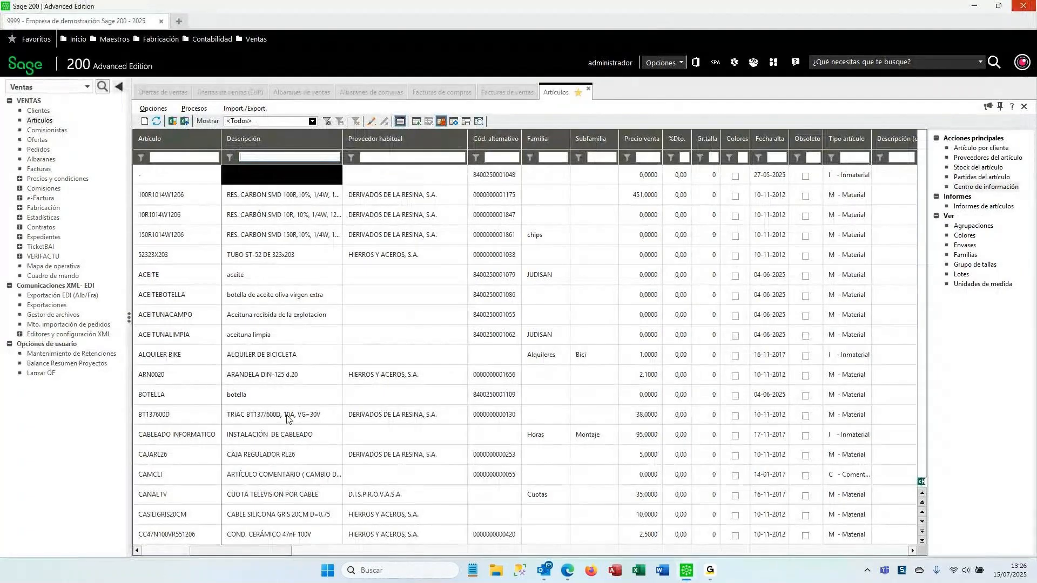
# Filter the article list to descriptions containing the letter "r".
pyautogui.write('kadr')
pyautogui.press('BackSpace')
pyautogui.press('BackSpace')
pyautogui.press('BackSpace')
pyautogui.press('BackSpace')
pyautogui.write('r')
pyautogui.press('Return')
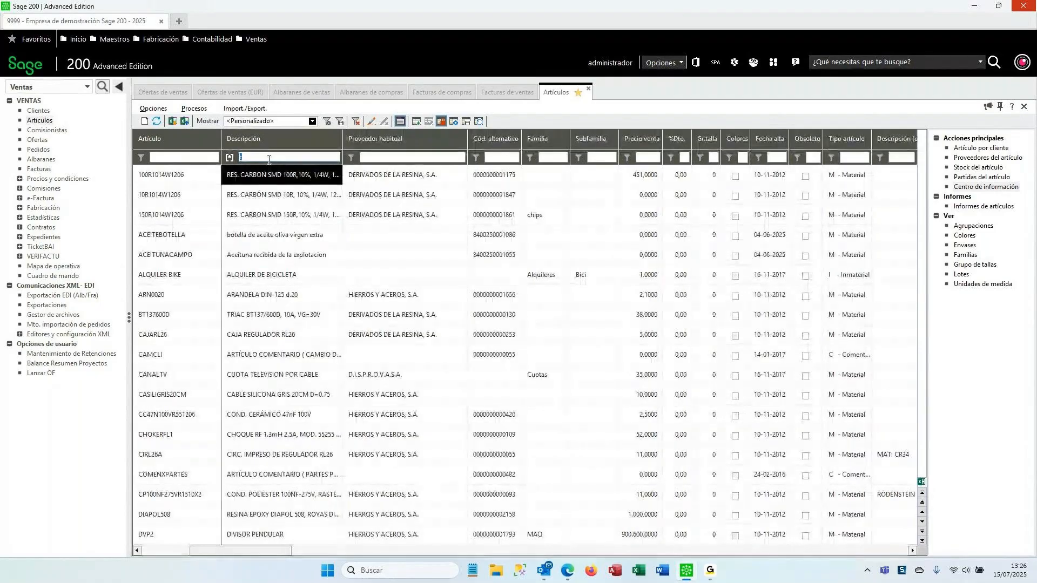
# Open the information centre of article 100R1014W1206 and review its buying customers, checking date, company name, price and units.
pyautogui.click(985, 186)
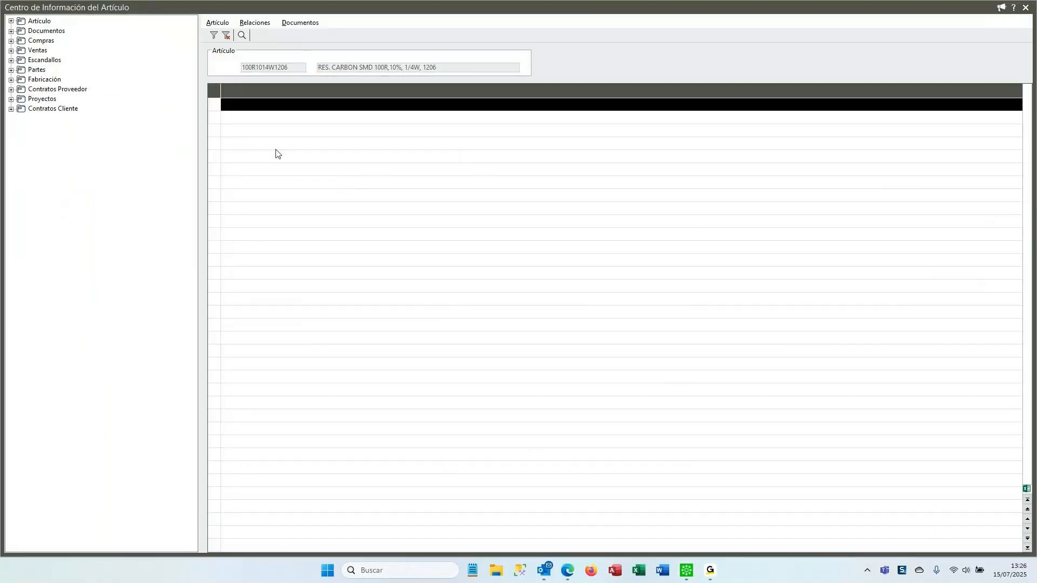
pyautogui.doubleClick(38, 51)
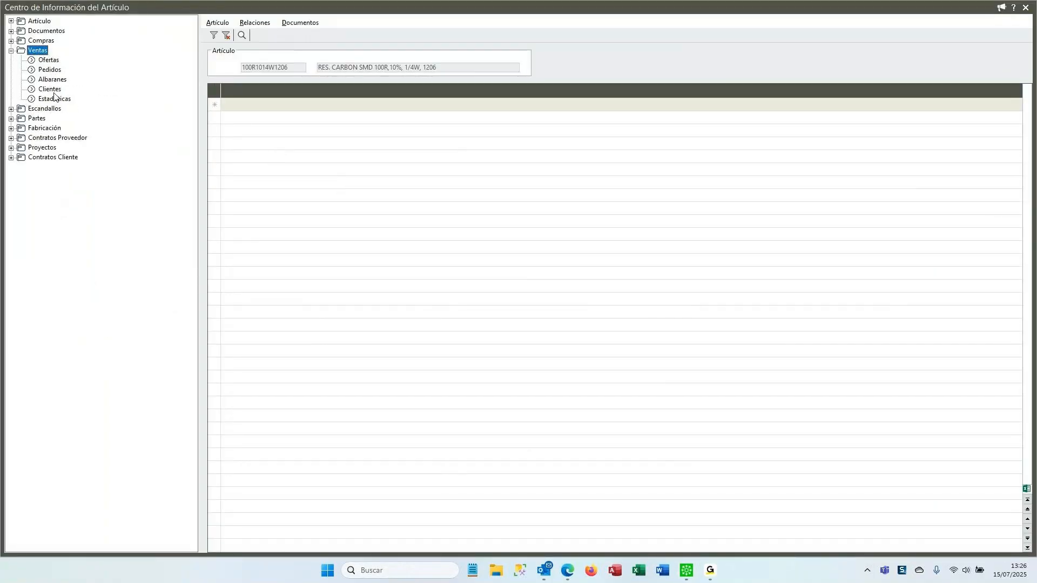
pyautogui.click(51, 89)
pyautogui.click(301, 105)
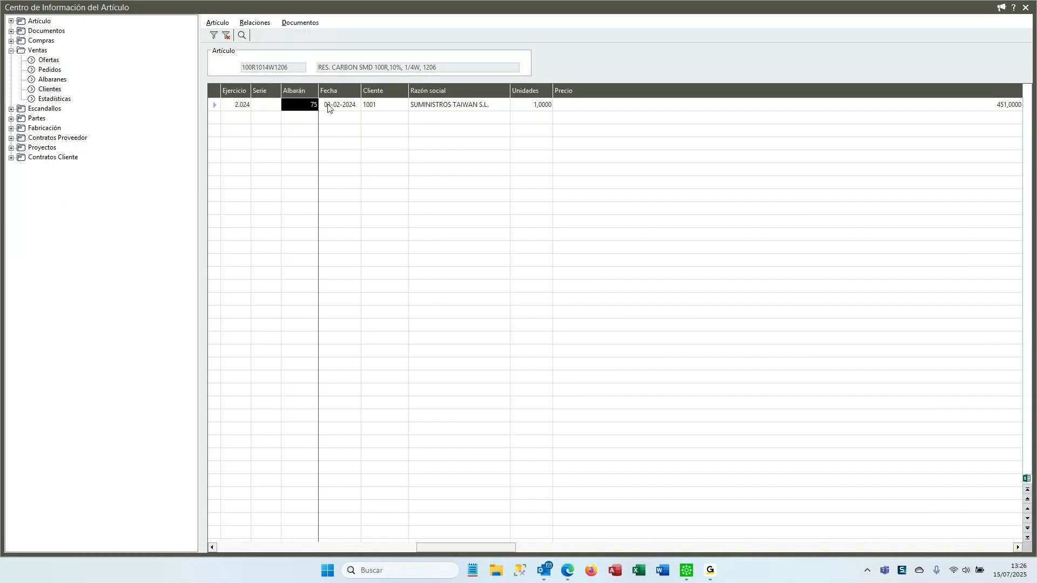
pyautogui.click(340, 106)
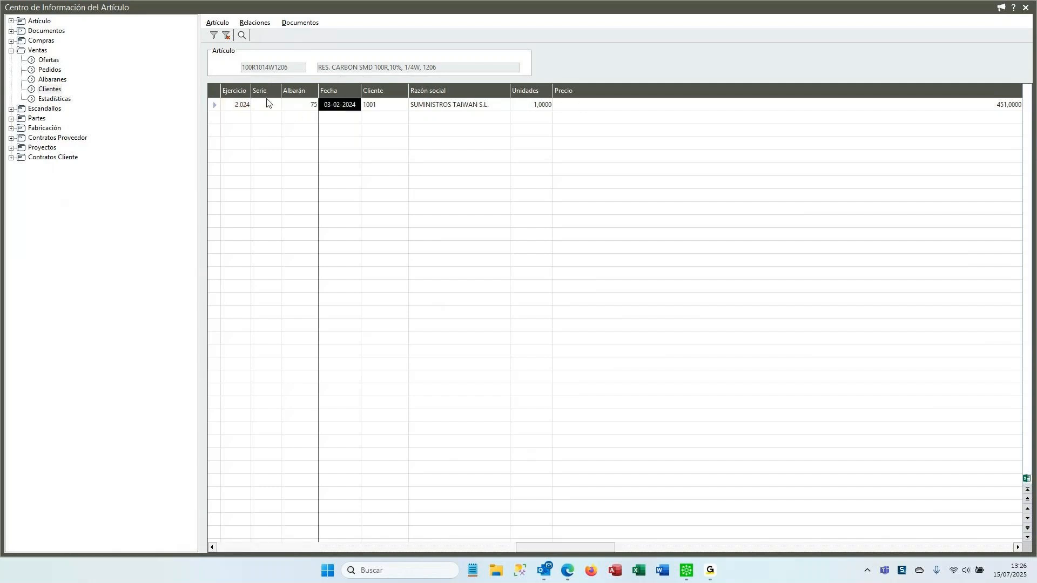
pyautogui.click(465, 111)
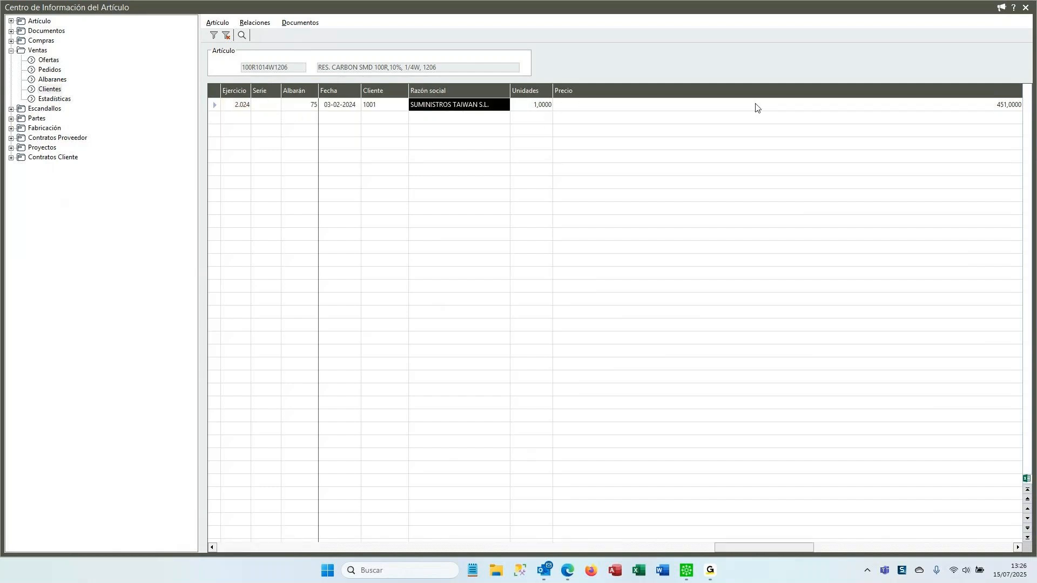
pyautogui.click(1004, 107)
pyautogui.click(536, 109)
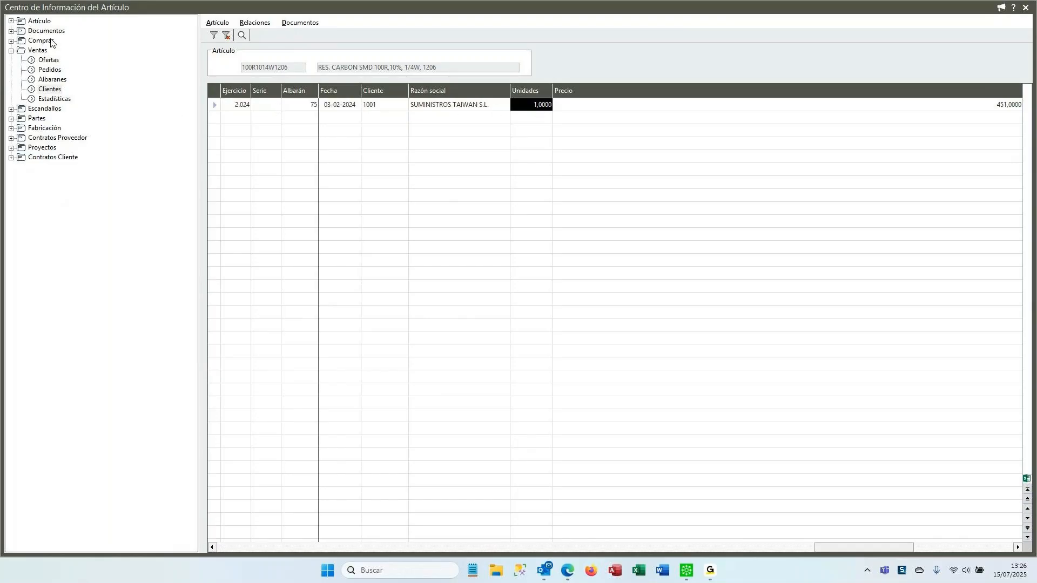
# Check the projects linked to article 100R1014W1206 and expand its Partes section.
pyautogui.doubleClick(42, 148)
pyautogui.click(61, 159)
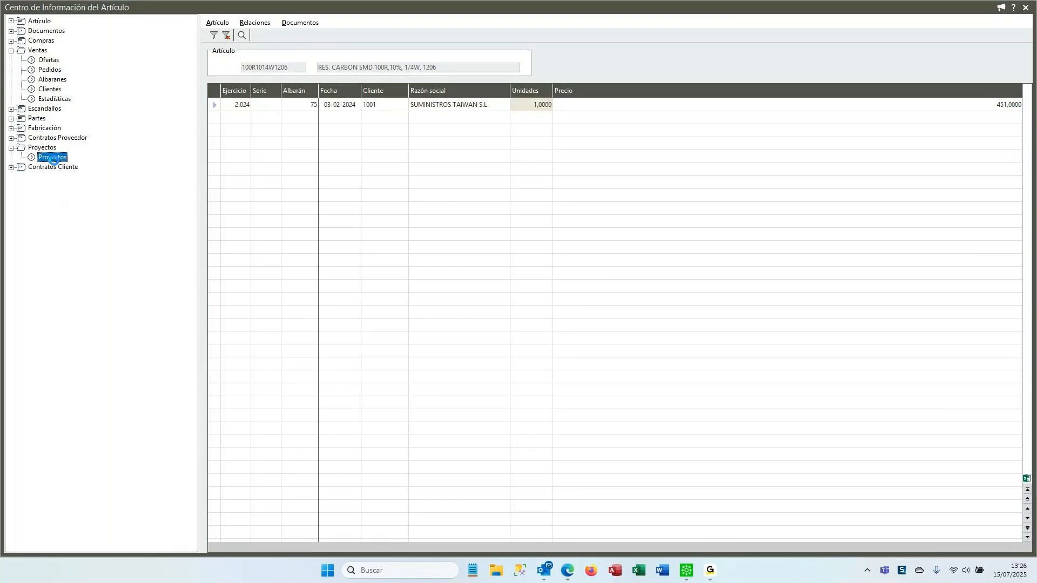
pyautogui.click(45, 129)
pyautogui.doubleClick(39, 119)
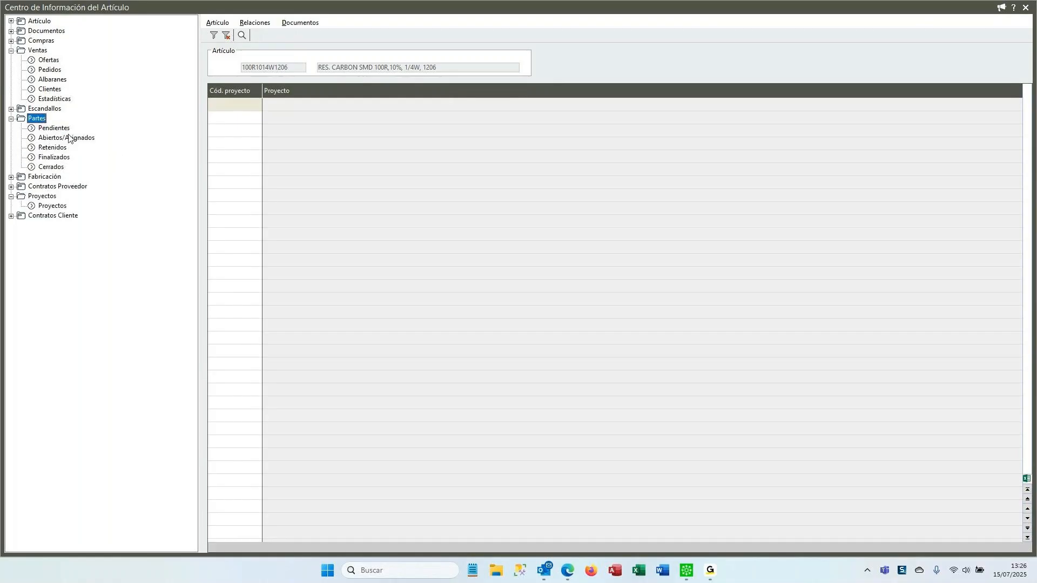
# Close the article information centre and the article list.
pyautogui.click(1025, 7)
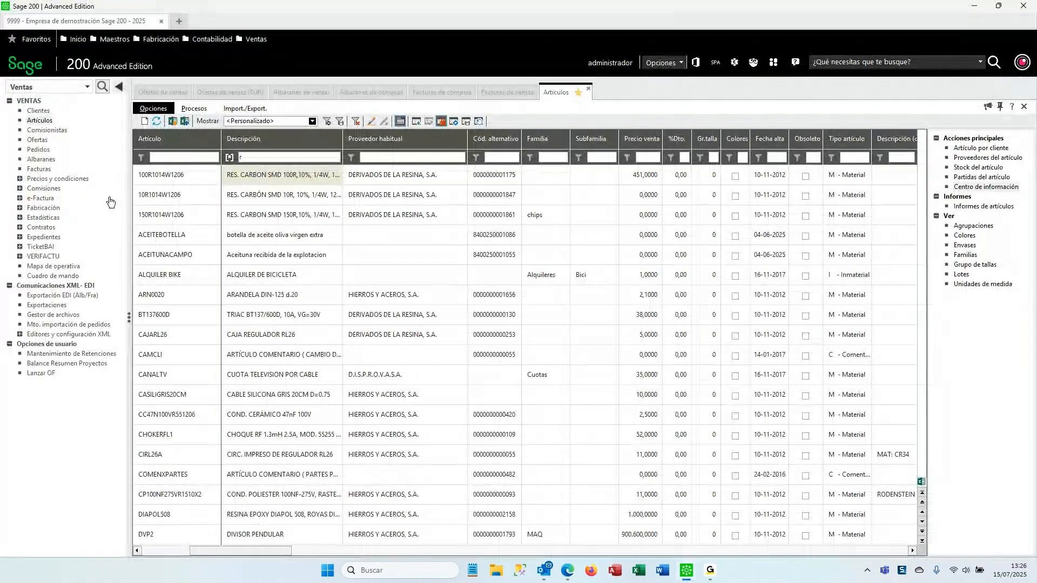
pyautogui.scroll(-2, 273, 399)
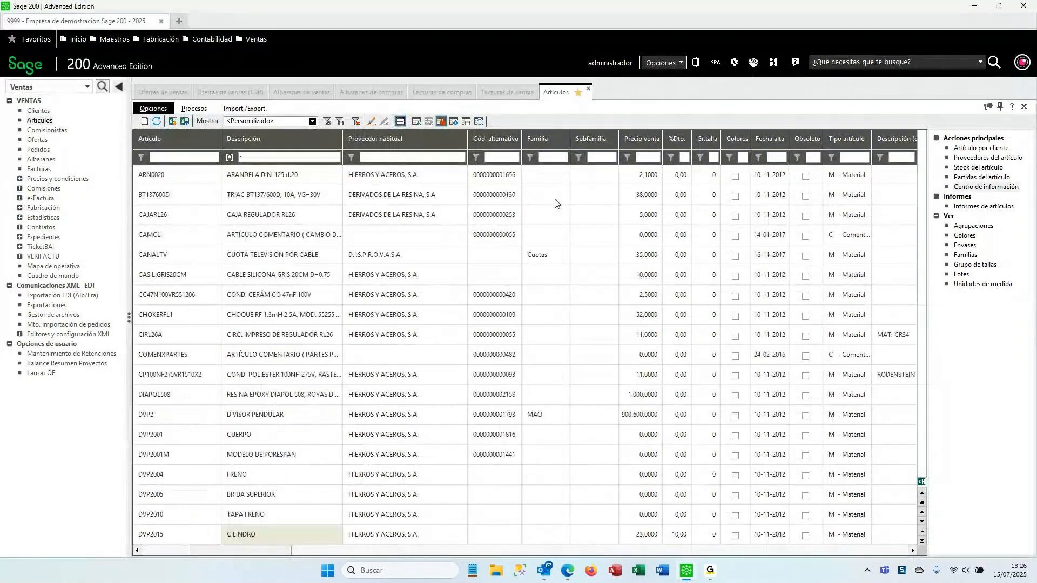
pyautogui.click(588, 92)
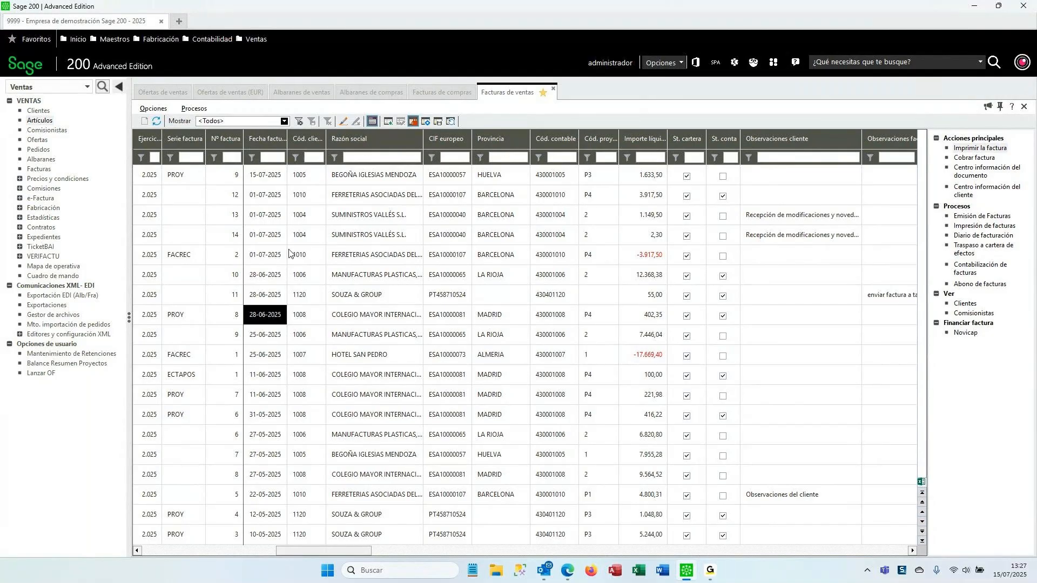
# Open the Importar wizard from the import manager of the Inicio module.
pyautogui.click(68, 87)
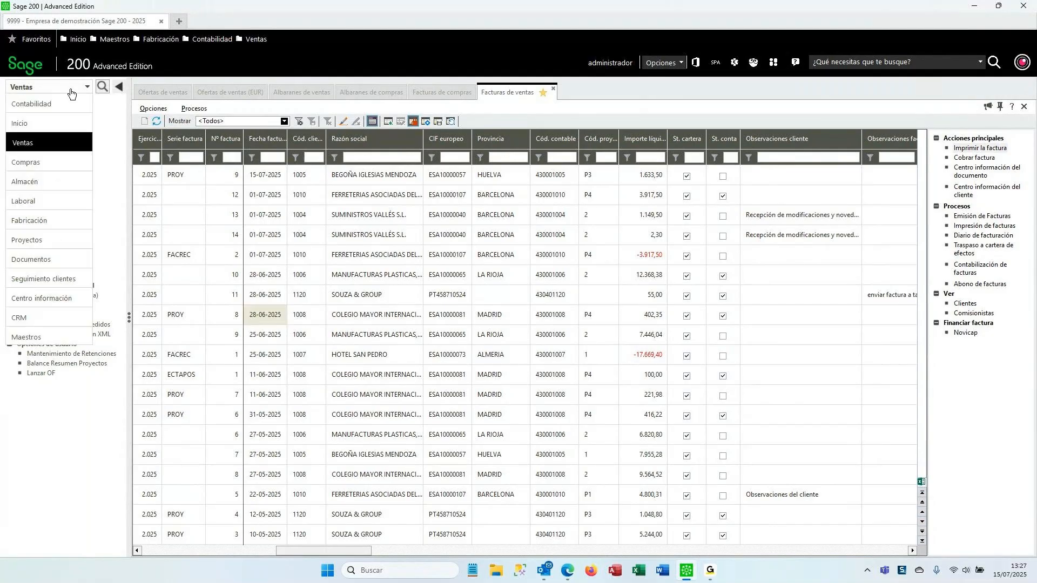
pyautogui.click(29, 124)
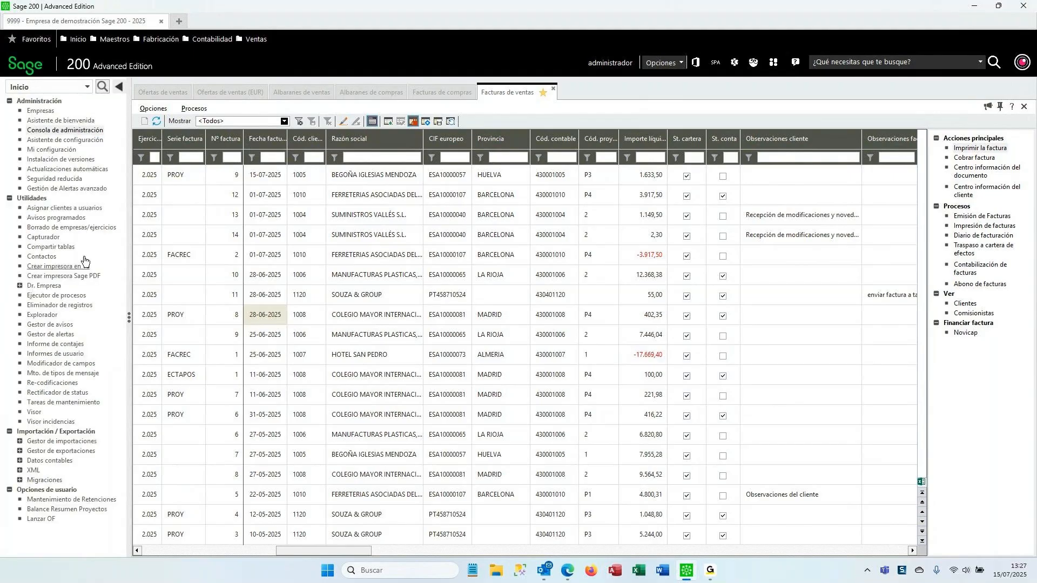
pyautogui.doubleClick(59, 441)
pyautogui.doubleClick(54, 473)
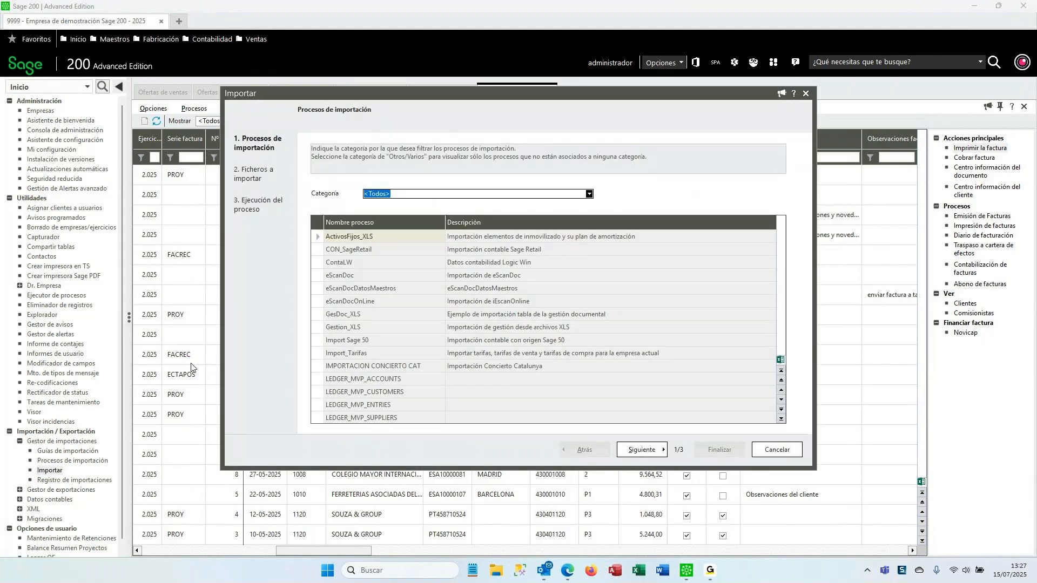
# Browse the available import processes from eScanDocDatosMaestros down to VF_Importación_Asientos.
pyautogui.click(450, 289)
pyautogui.press('Down')
pyautogui.press('Down')
pyautogui.press('Down')
pyautogui.press('Down')
pyautogui.press('Down')
pyautogui.press('Down')
pyautogui.press('Down')
pyautogui.press('Down')
pyautogui.press('Down')
pyautogui.press('Down')
pyautogui.press('Down')
pyautogui.press('Down')
pyautogui.press('Down')
pyautogui.press('Down')
pyautogui.press('Down')
pyautogui.press('Down')
pyautogui.press('Down')
pyautogui.press('Down')
pyautogui.press('Down')
pyautogui.press('Down')
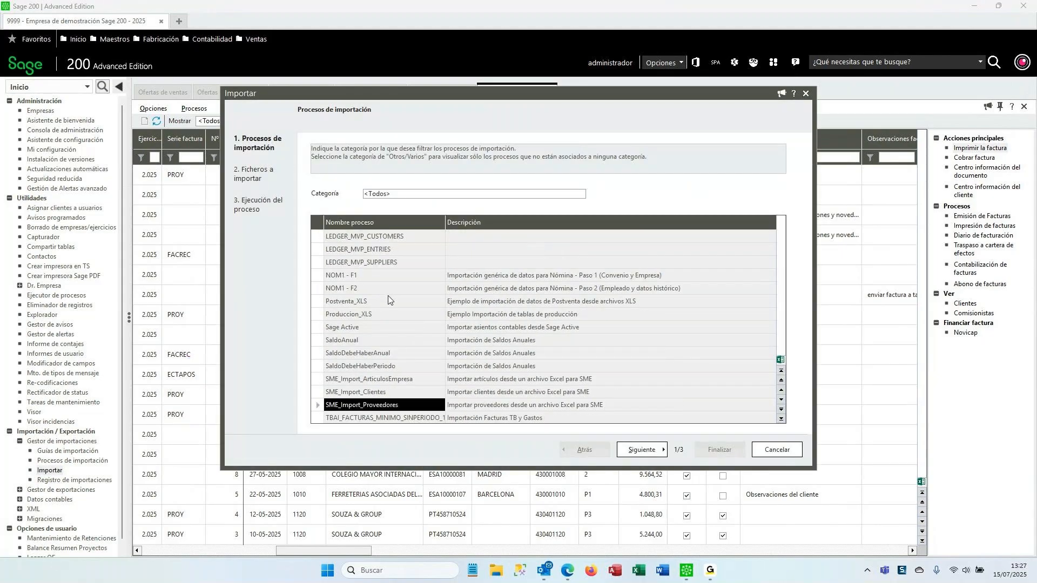
pyautogui.press('Down')
pyautogui.press('Down')
pyautogui.press('Down')
pyautogui.press('Down')
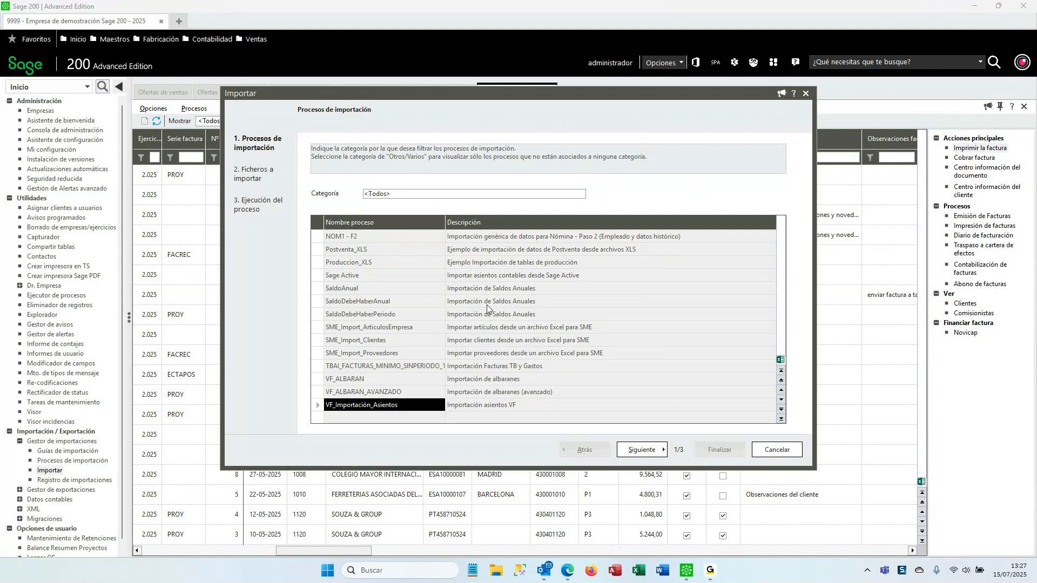
# Point out the SME import processes for loading articles, customers and suppliers from an Excel file.
pyautogui.click(488, 329)
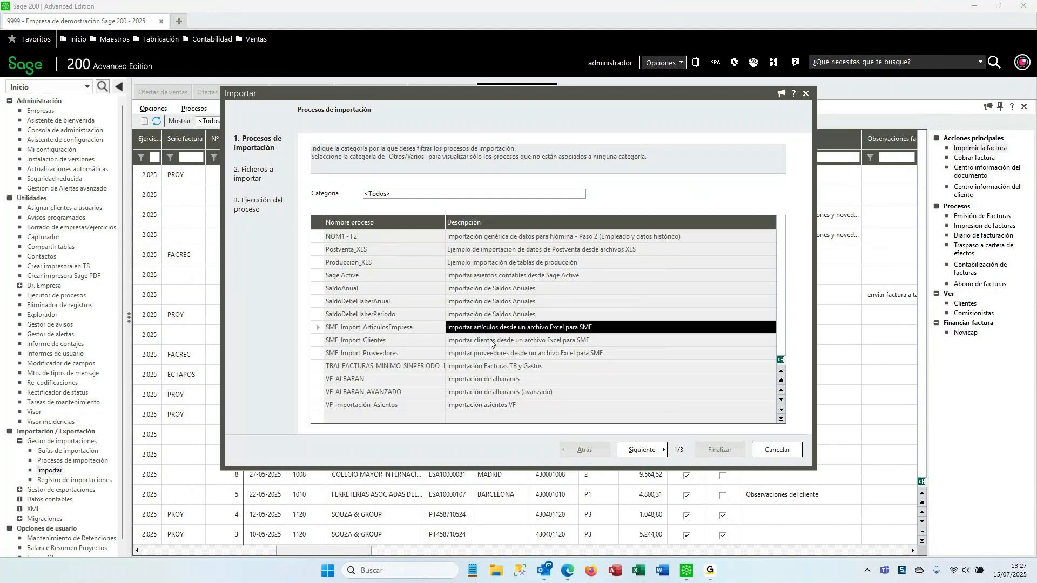
pyautogui.click(491, 341)
pyautogui.click(484, 356)
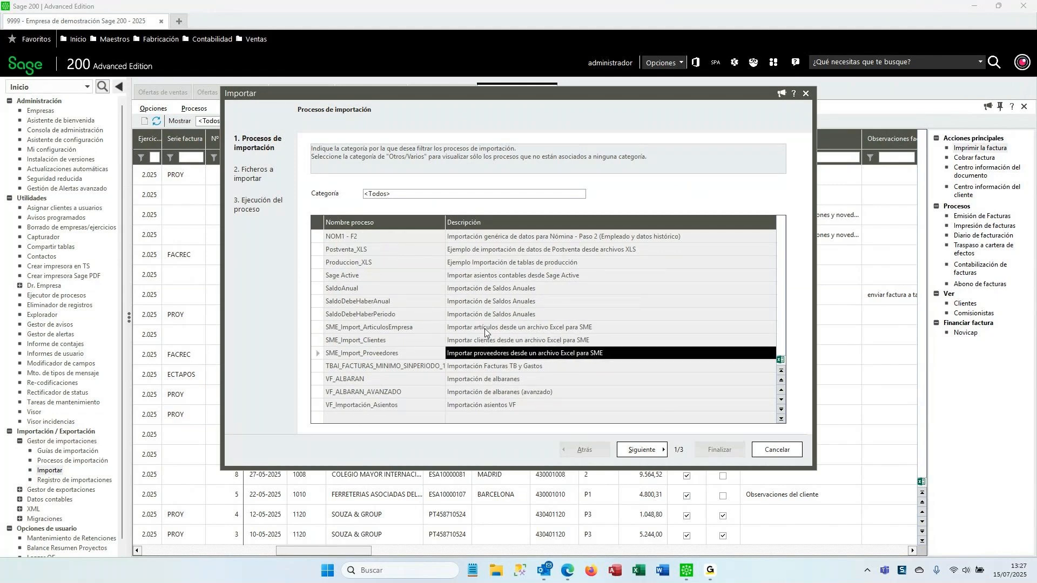
pyautogui.click(486, 328)
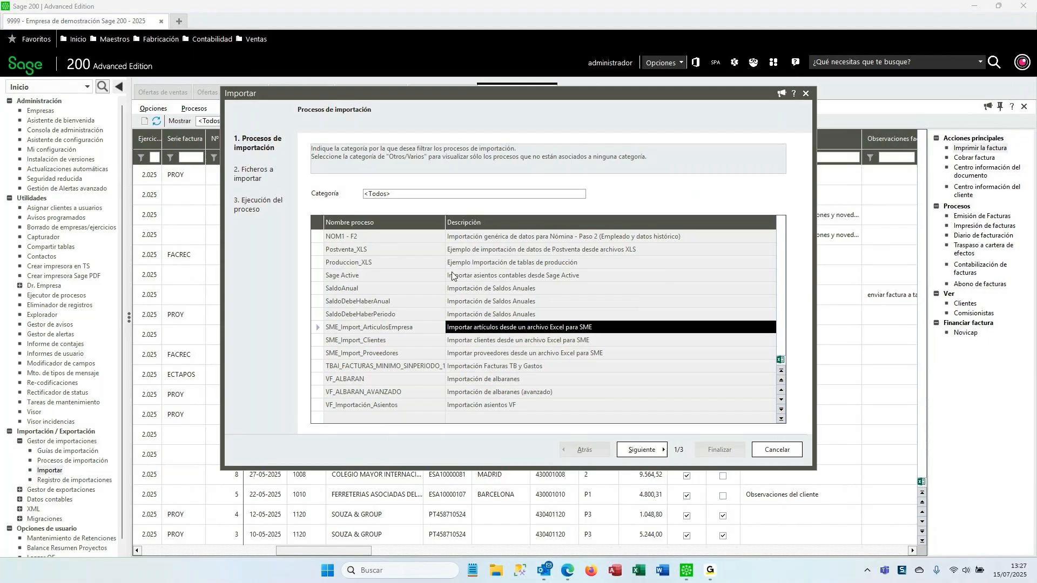
# Return to the start of the process list, cancel the import and select the 25-06-2025 Manufacturas Plásticas sales invoice.
pyautogui.scroll(6, 453, 276)
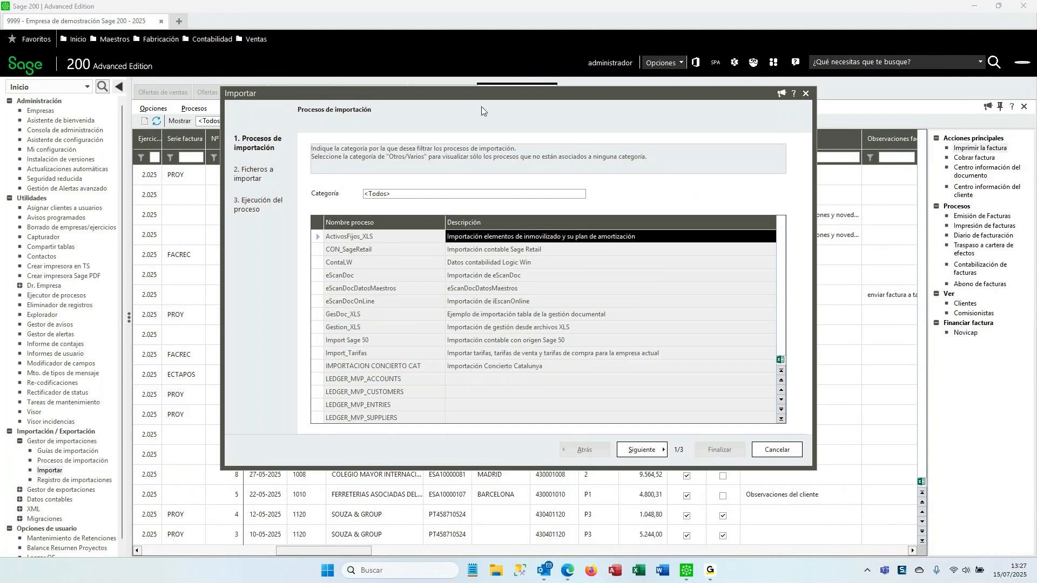
pyautogui.click(788, 453)
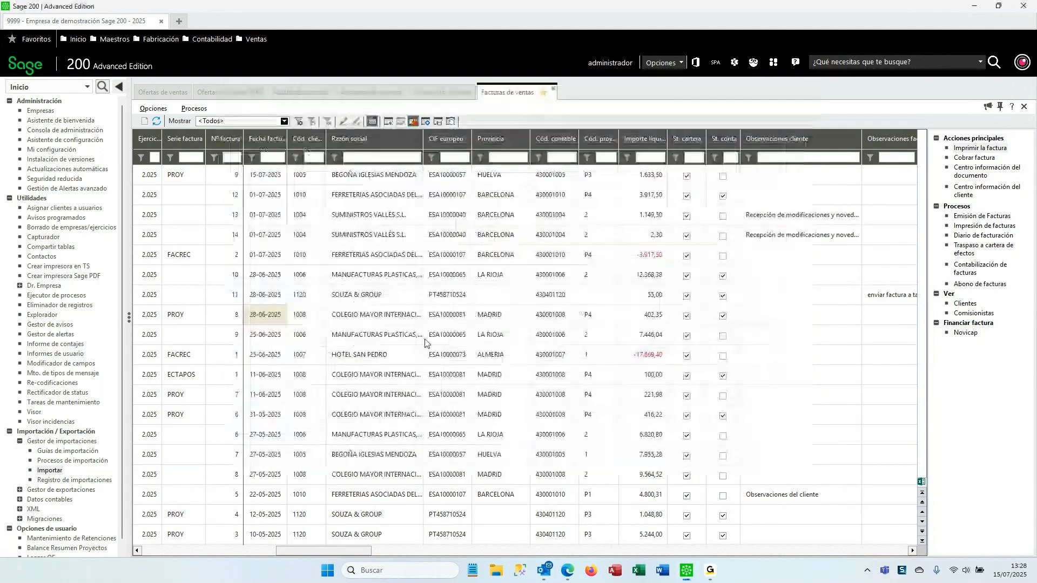
pyautogui.click(347, 336)
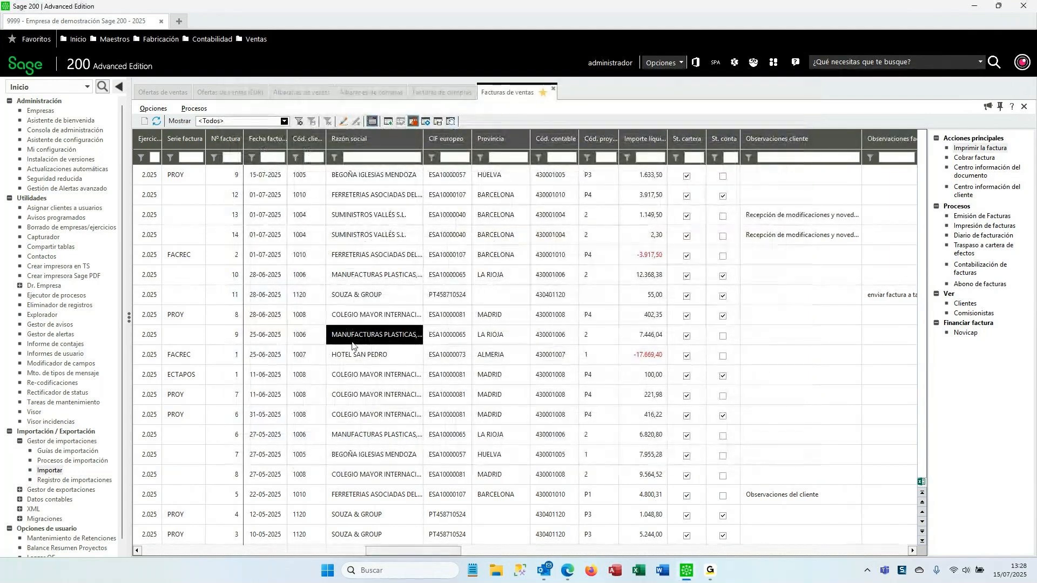